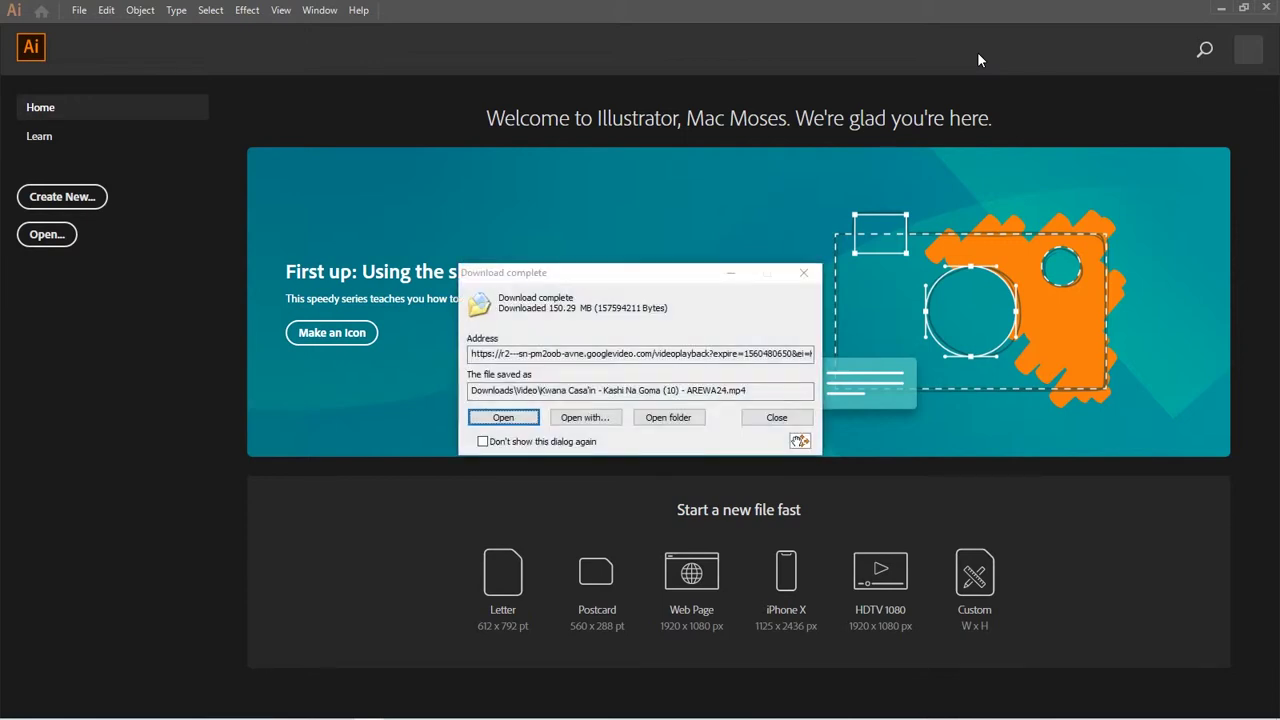
# Dismiss the Download complete notice and choose Create New on the Home screen
pyautogui.click(790, 419)
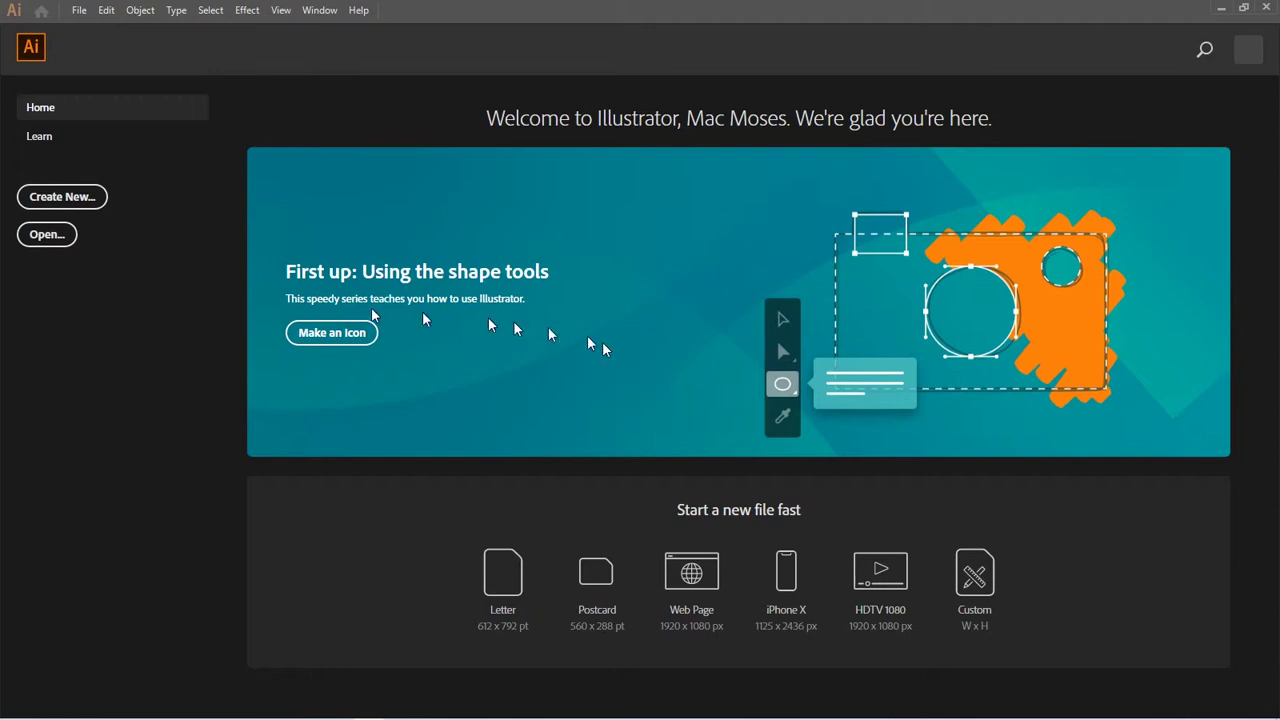
pyautogui.click(54, 199)
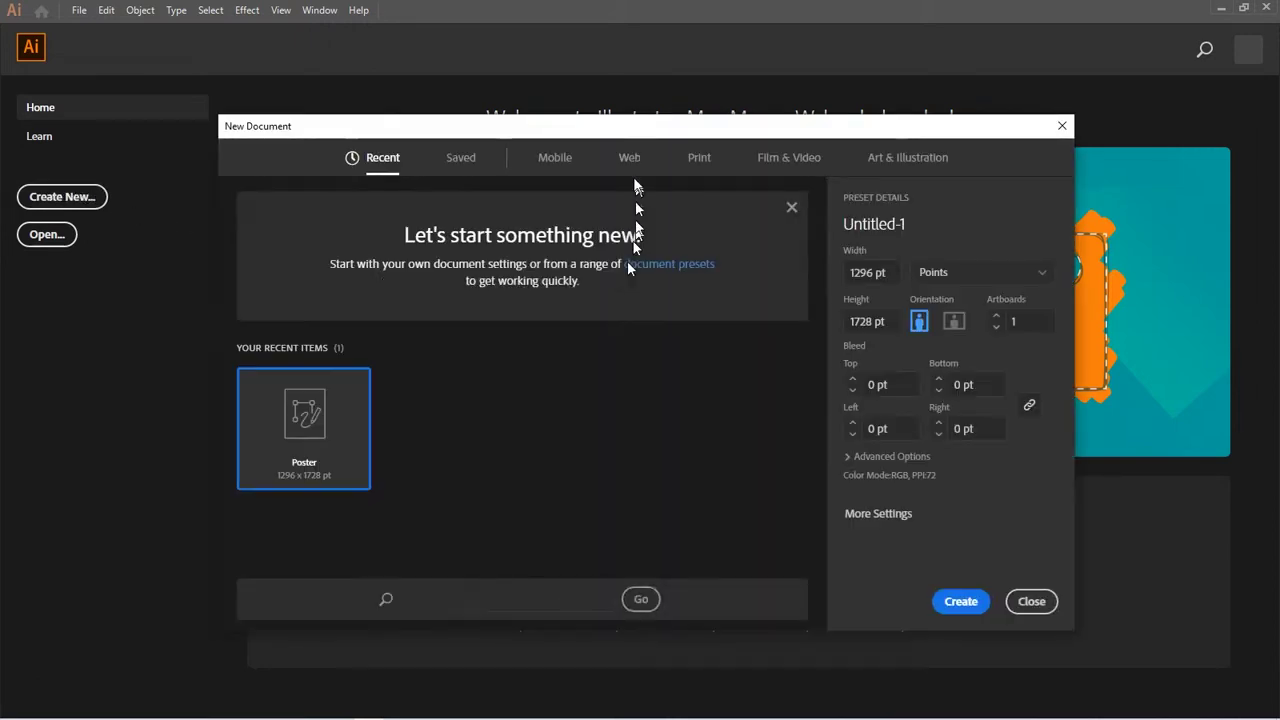
# Create a new document in Pixels, 1080 px wide by 1350 px high
pyautogui.moveTo(643, 132); pyautogui.dragTo(639, 112)
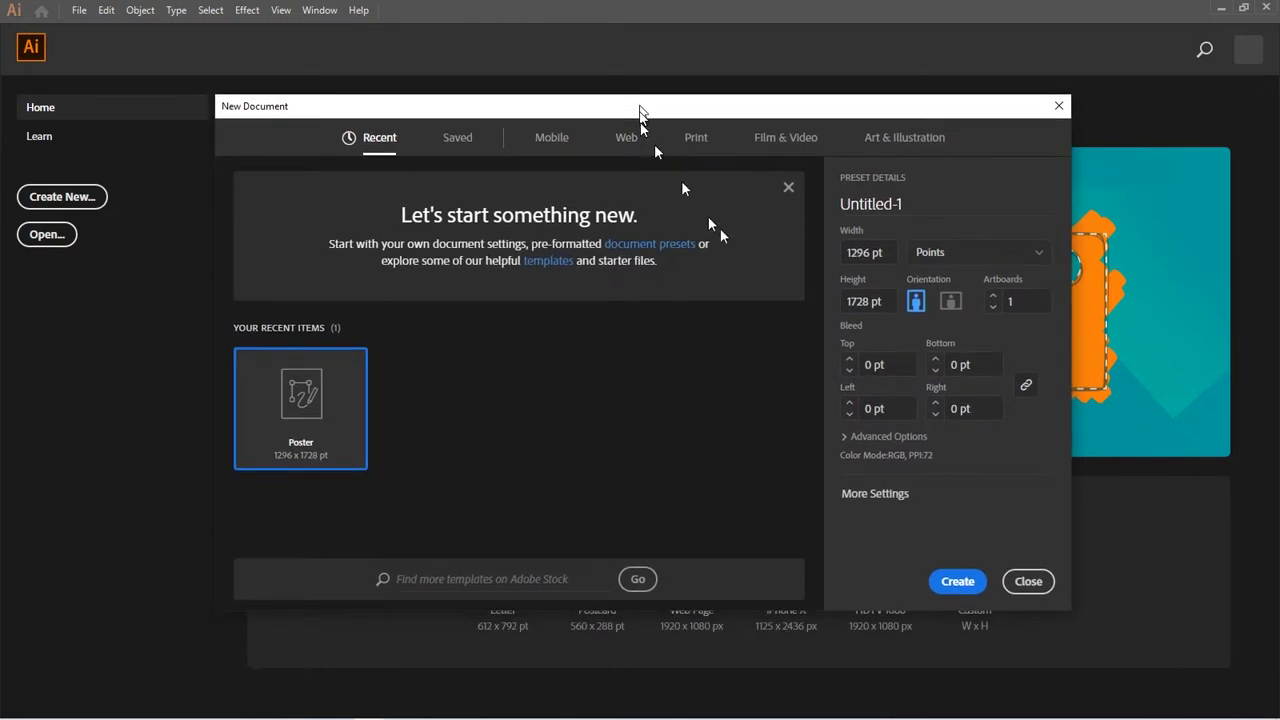
pyautogui.click(1031, 259)
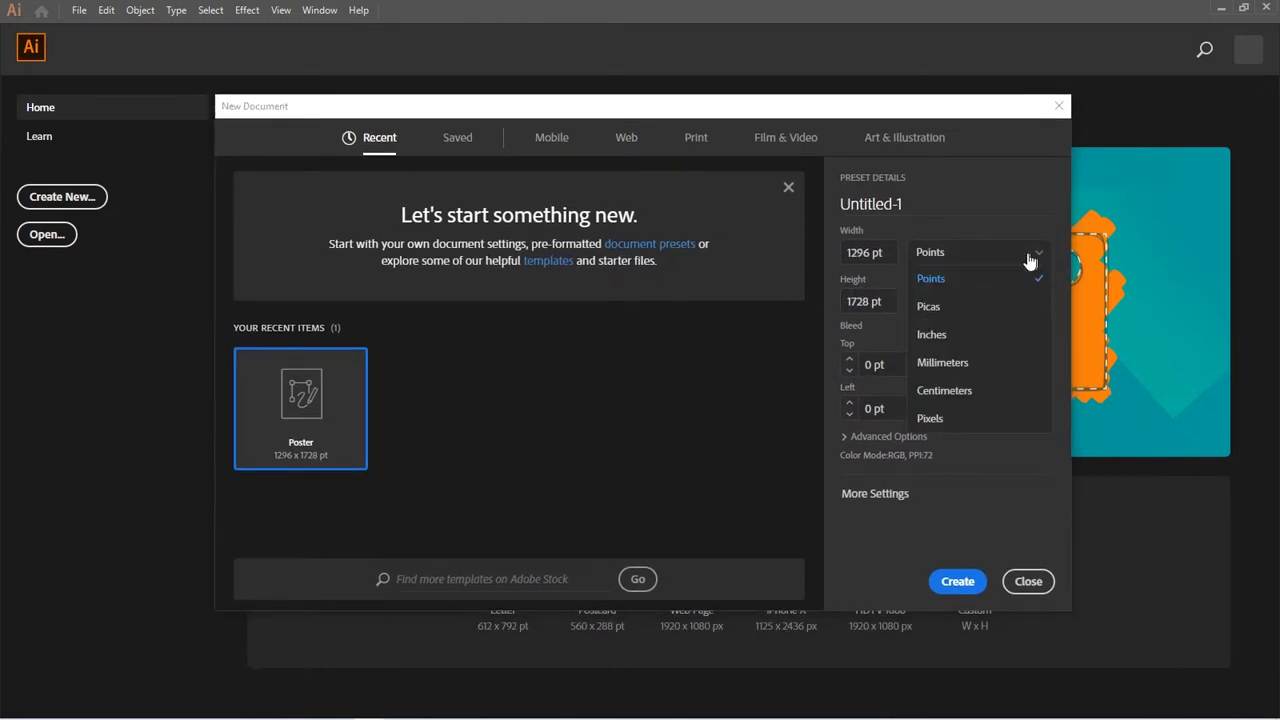
pyautogui.click(938, 420)
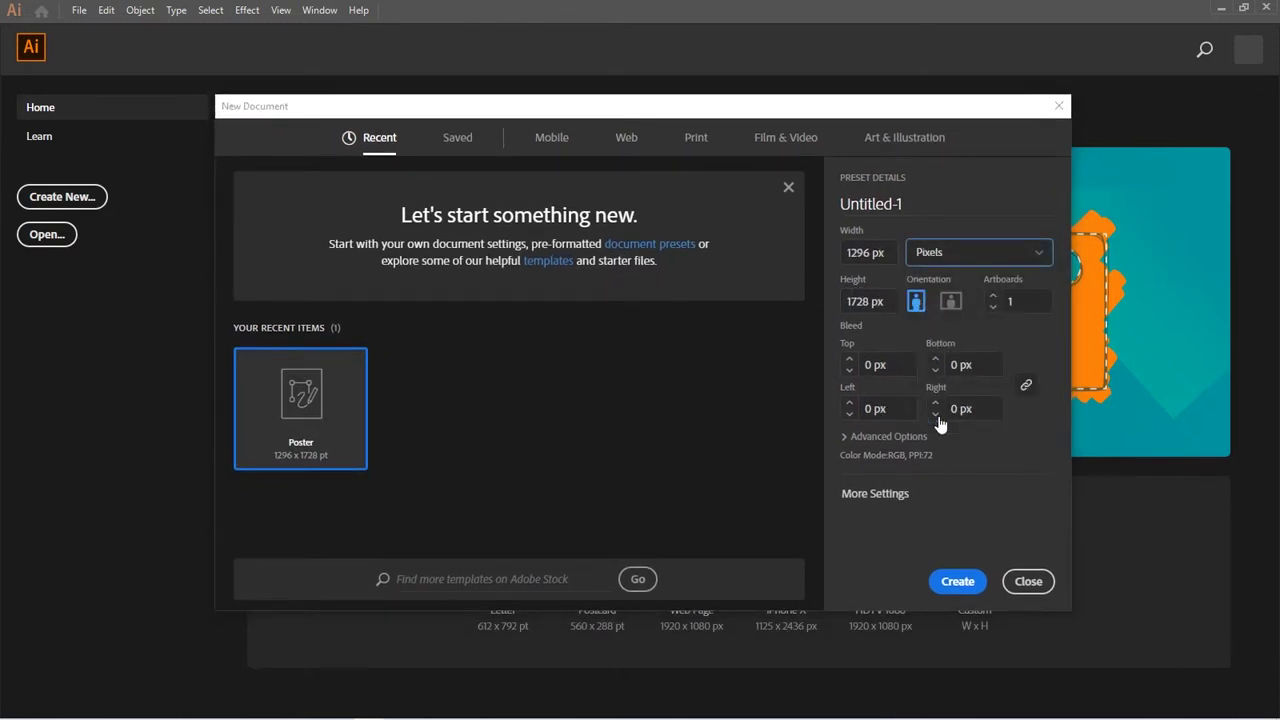
pyautogui.moveTo(876, 252); pyautogui.dragTo(835, 252)
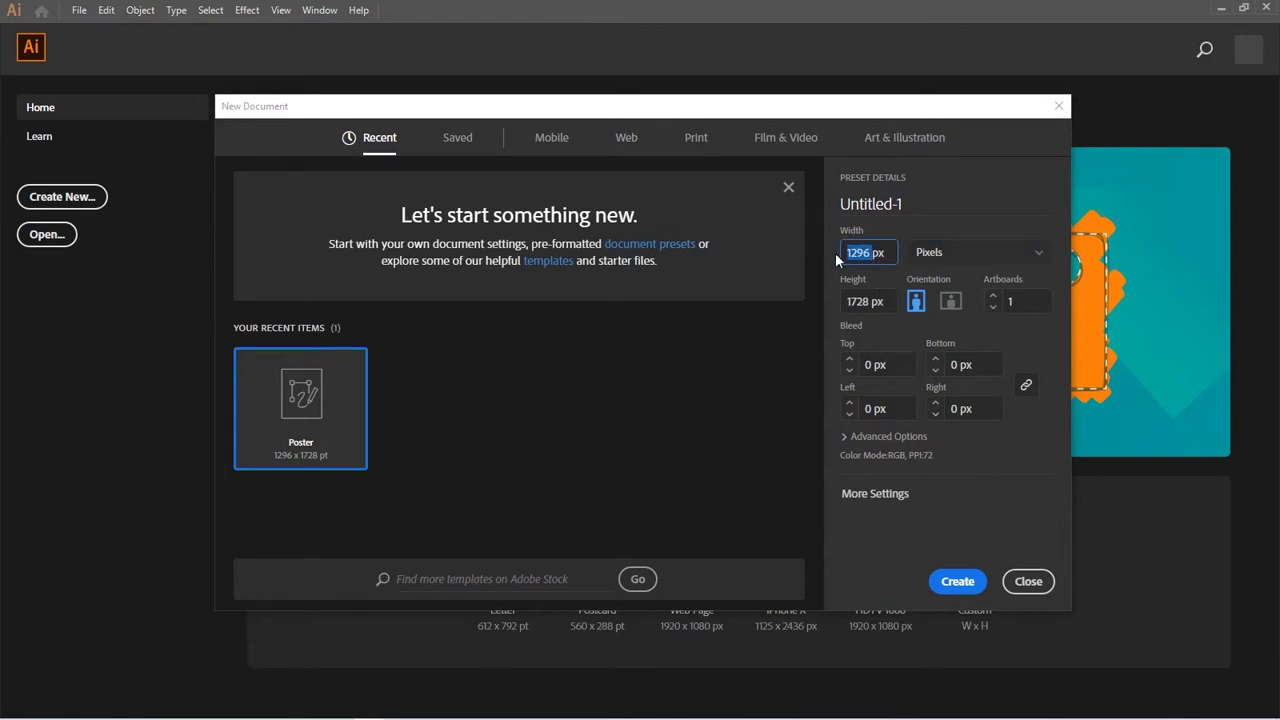
pyautogui.write('10')
pyautogui.write('80')
pyautogui.moveTo(884, 301); pyautogui.dragTo(828, 310)
pyautogui.write('135')
pyautogui.write('0')
pyautogui.click(956, 584)
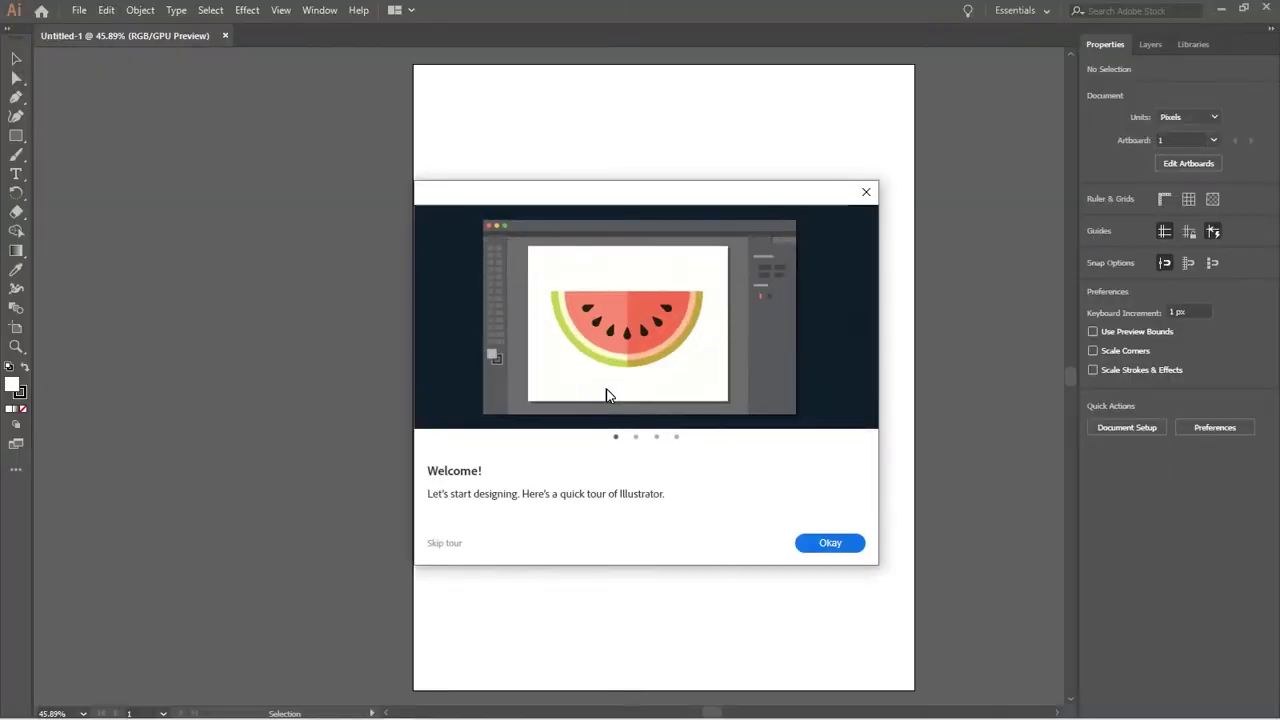
# Close the Welcome tour, shift the artboard left, and show the Layers panel with Layer 1
pyautogui.click(829, 543)
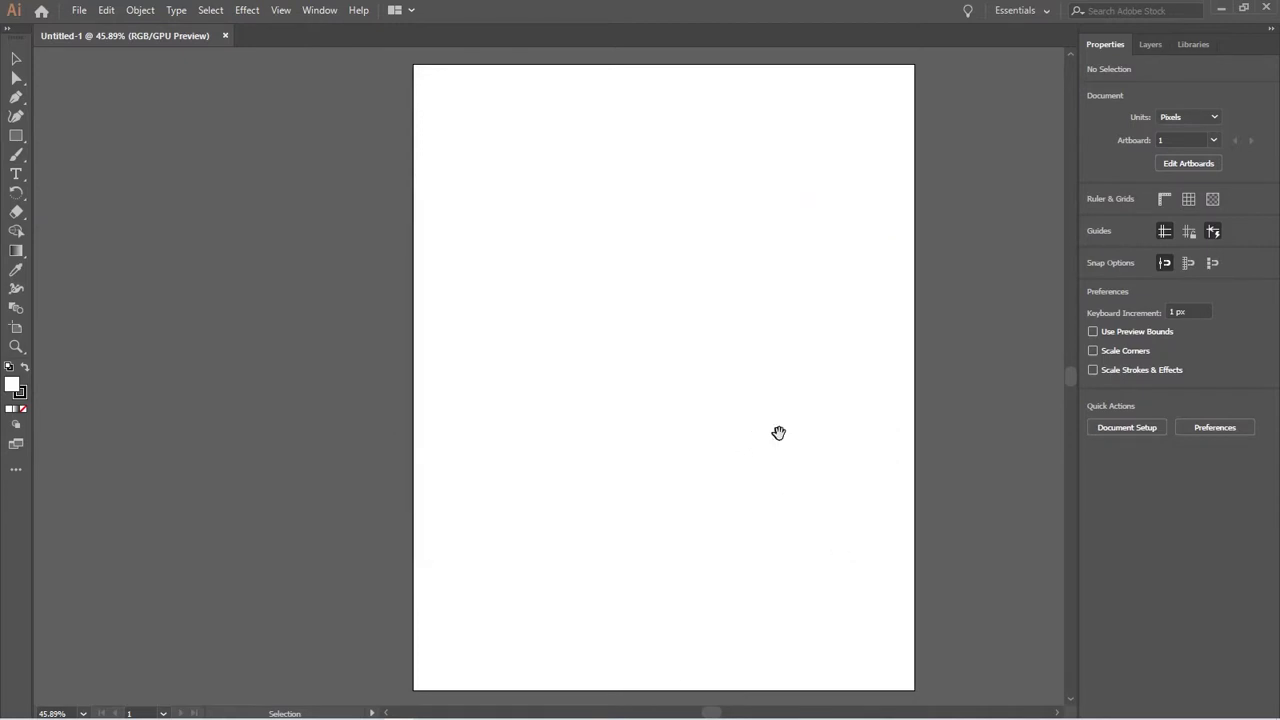
pyautogui.moveTo(780, 431); pyautogui.dragTo(695, 431)
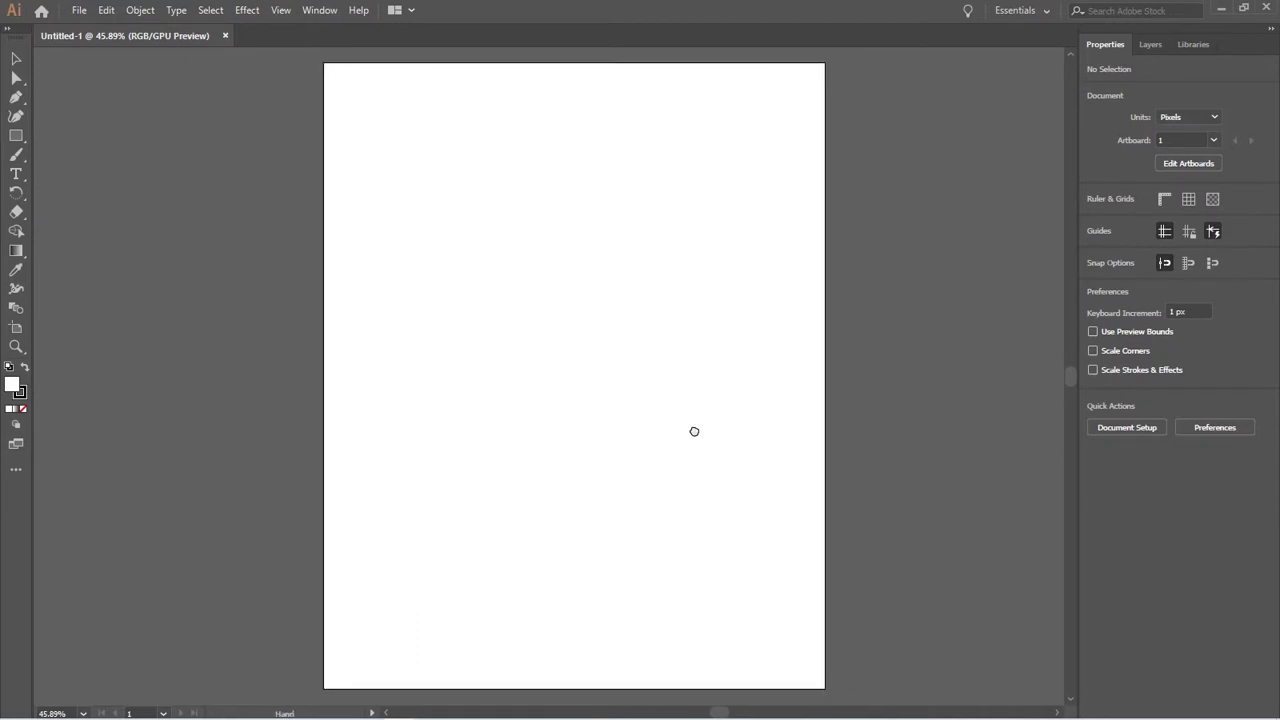
pyautogui.click(1151, 45)
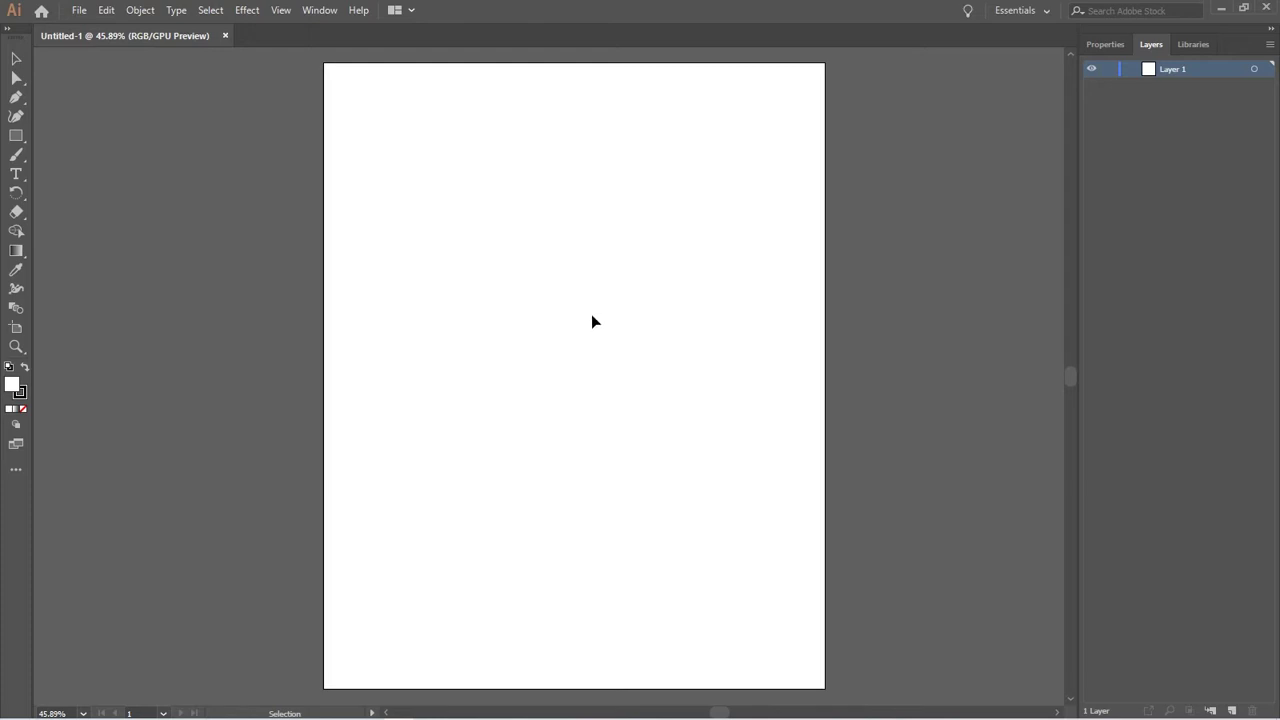
# Set fill to None with stroke active, then place the first Pen anchor on the artboard
pyautogui.click(22, 410)
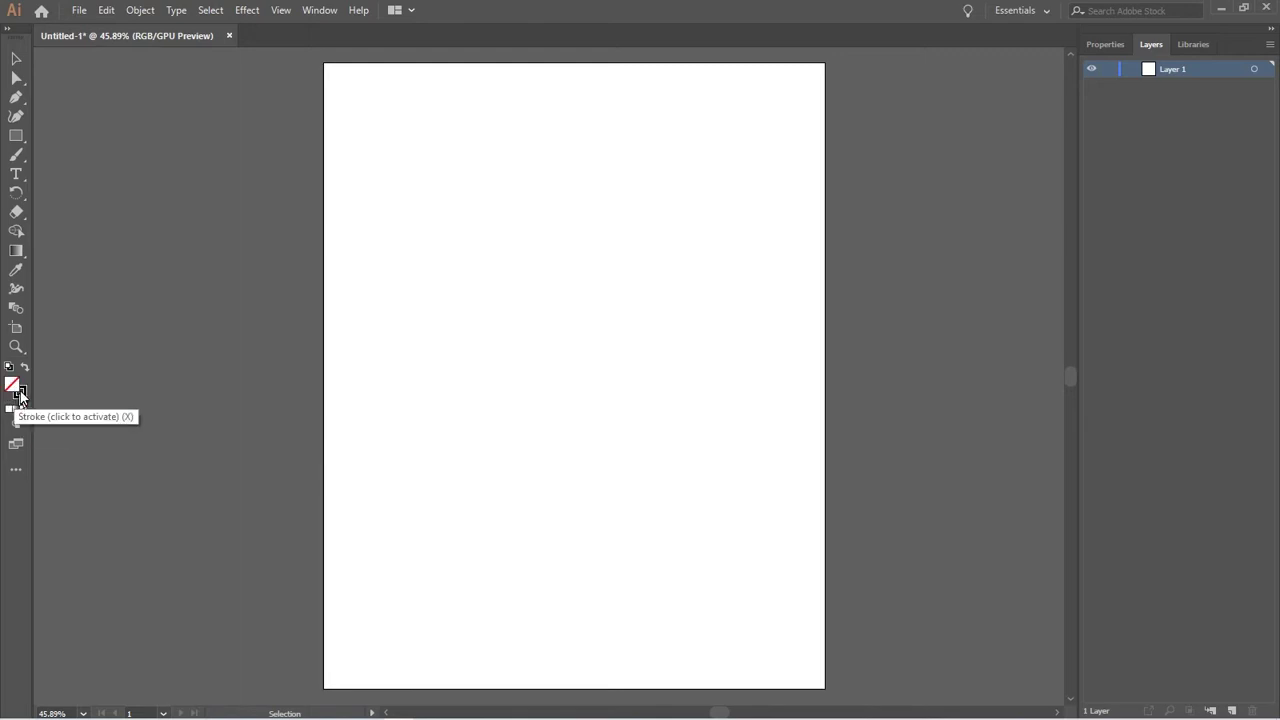
pyautogui.click(21, 393)
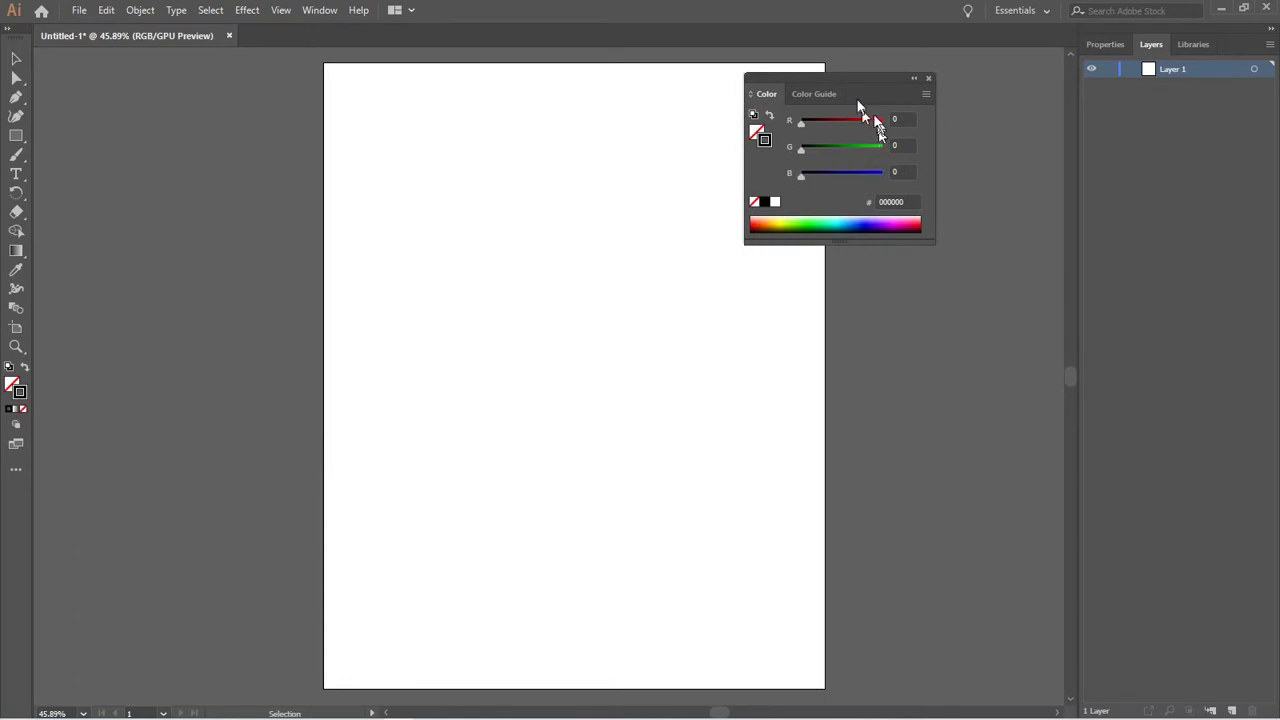
pyautogui.moveTo(834, 93); pyautogui.dragTo(963, 70)
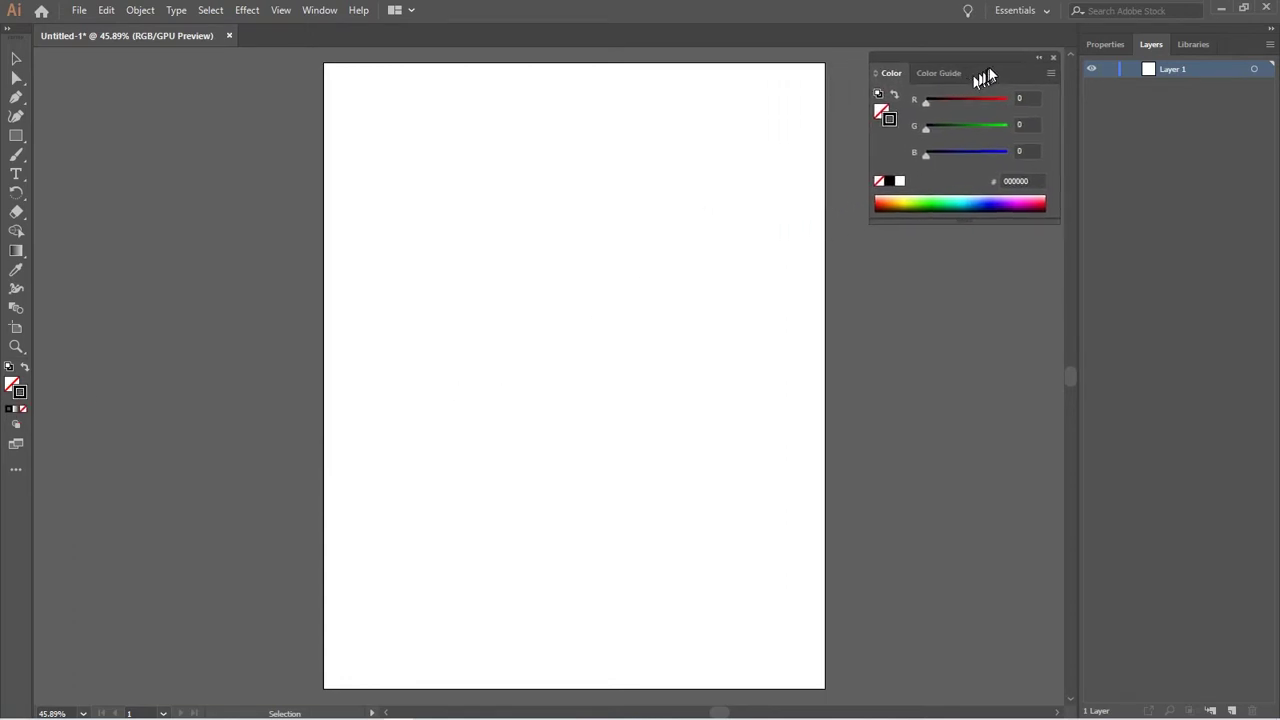
pyautogui.click(16, 98)
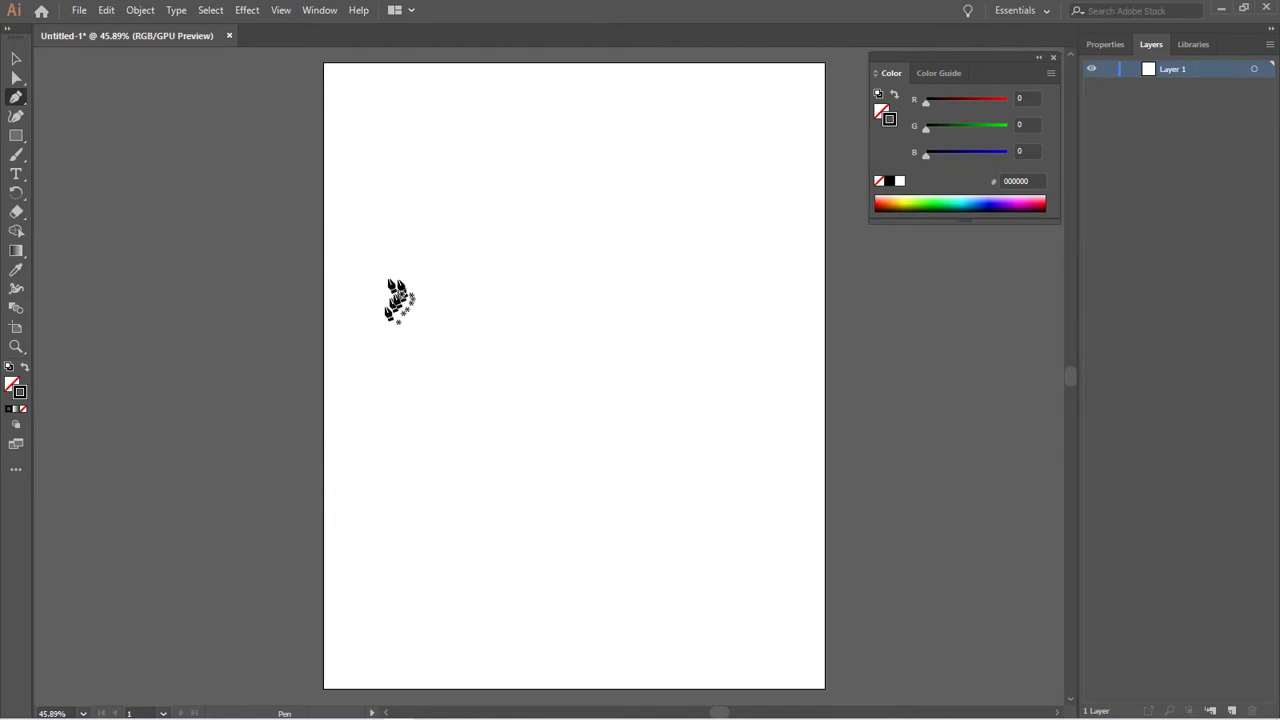
pyautogui.click(349, 402)
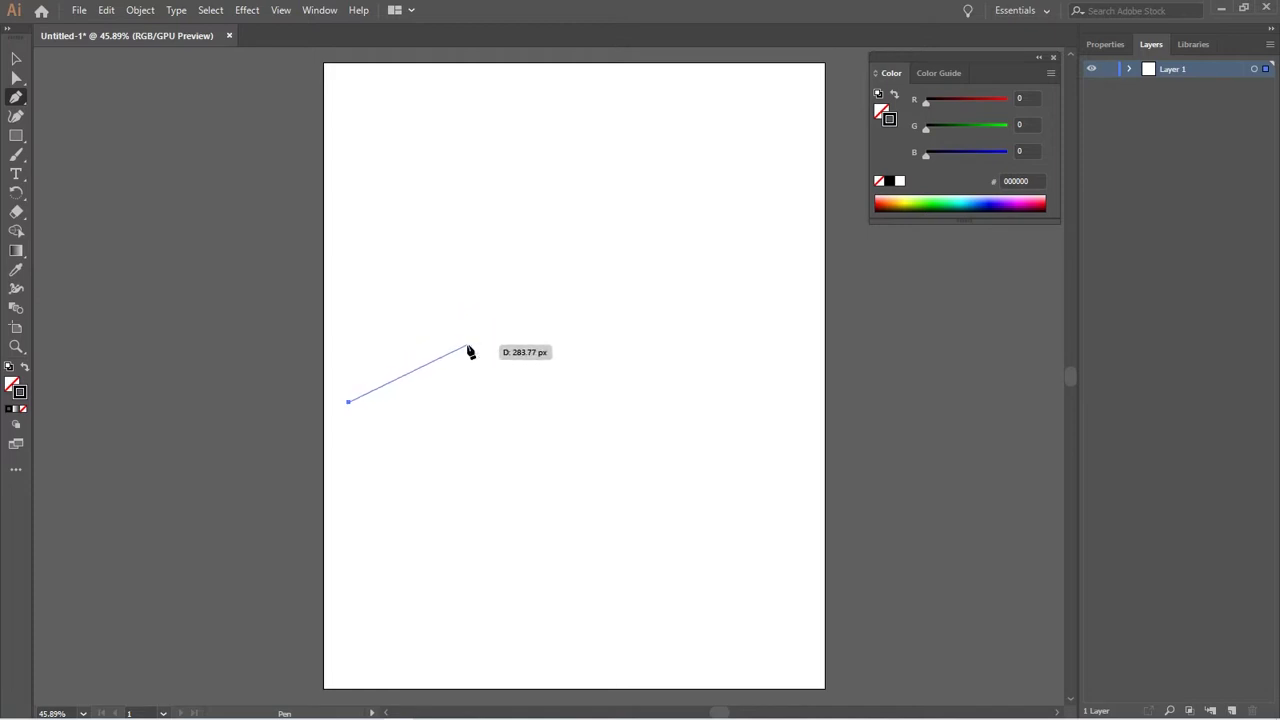
# Draw a looping practice Pen curve across the page, then delete it and return to Selection (V)
pyautogui.click(467, 348)
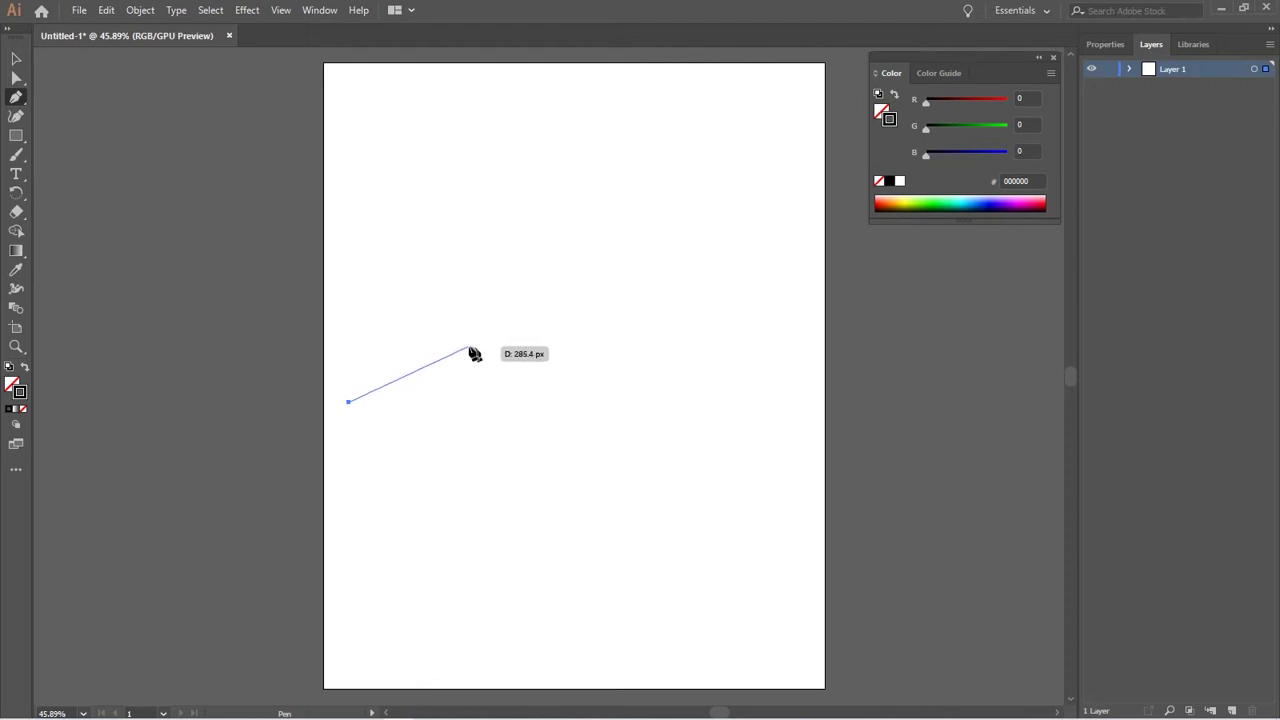
pyautogui.moveTo(458, 346); pyautogui.dragTo(514, 528)
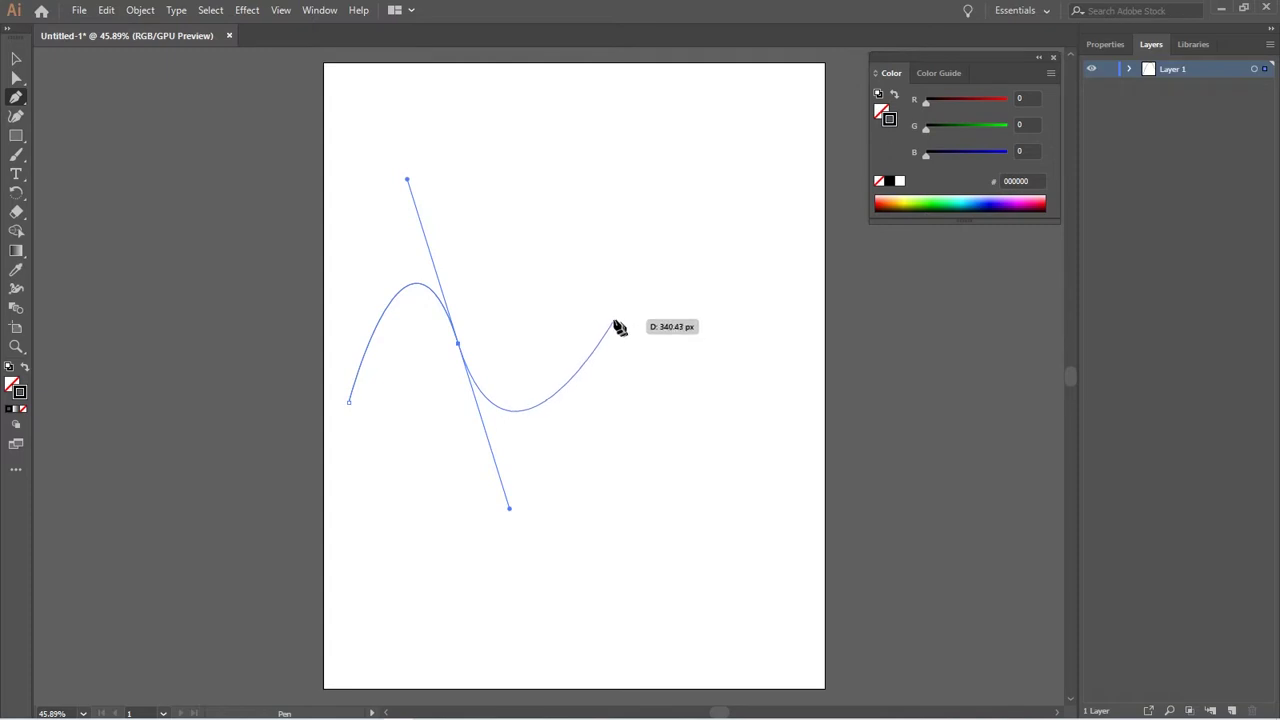
pyautogui.moveTo(613, 320); pyautogui.dragTo(620, 144)
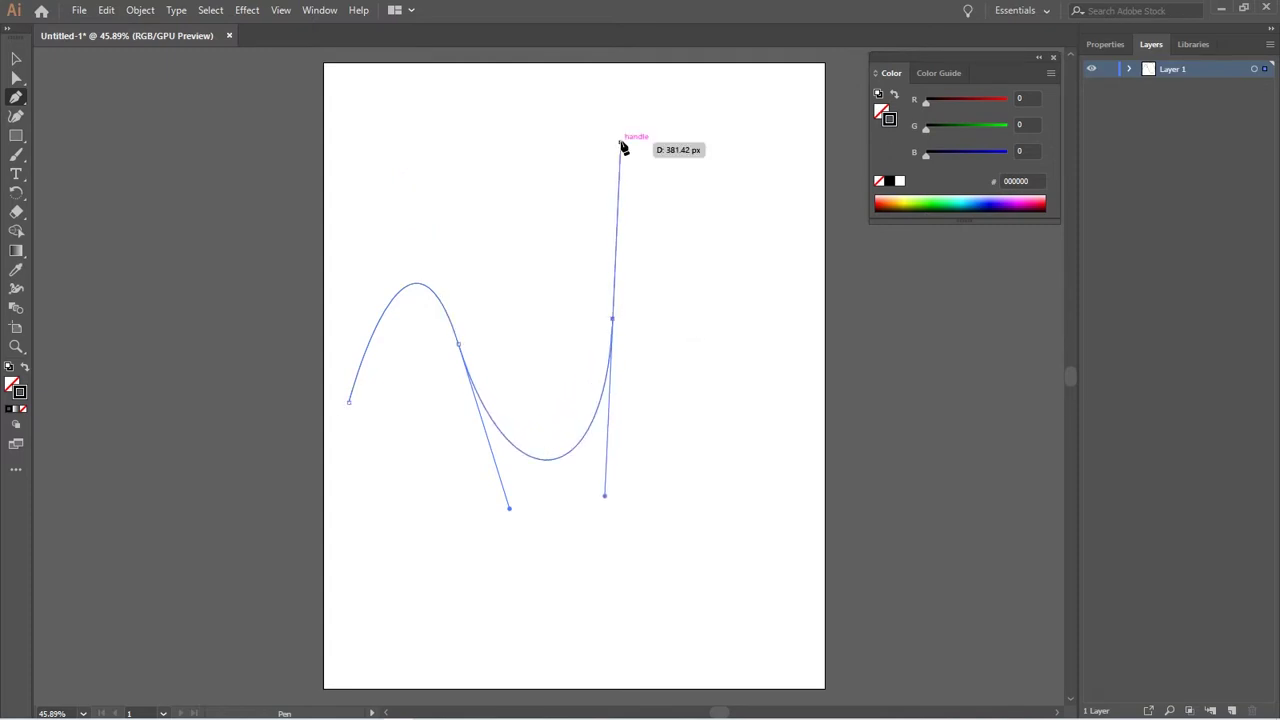
pyautogui.moveTo(723, 296)
pyautogui.mouseDown()
pyautogui.moveTo(652, 343)
pyautogui.moveTo(534, 338)
pyautogui.mouseUp()
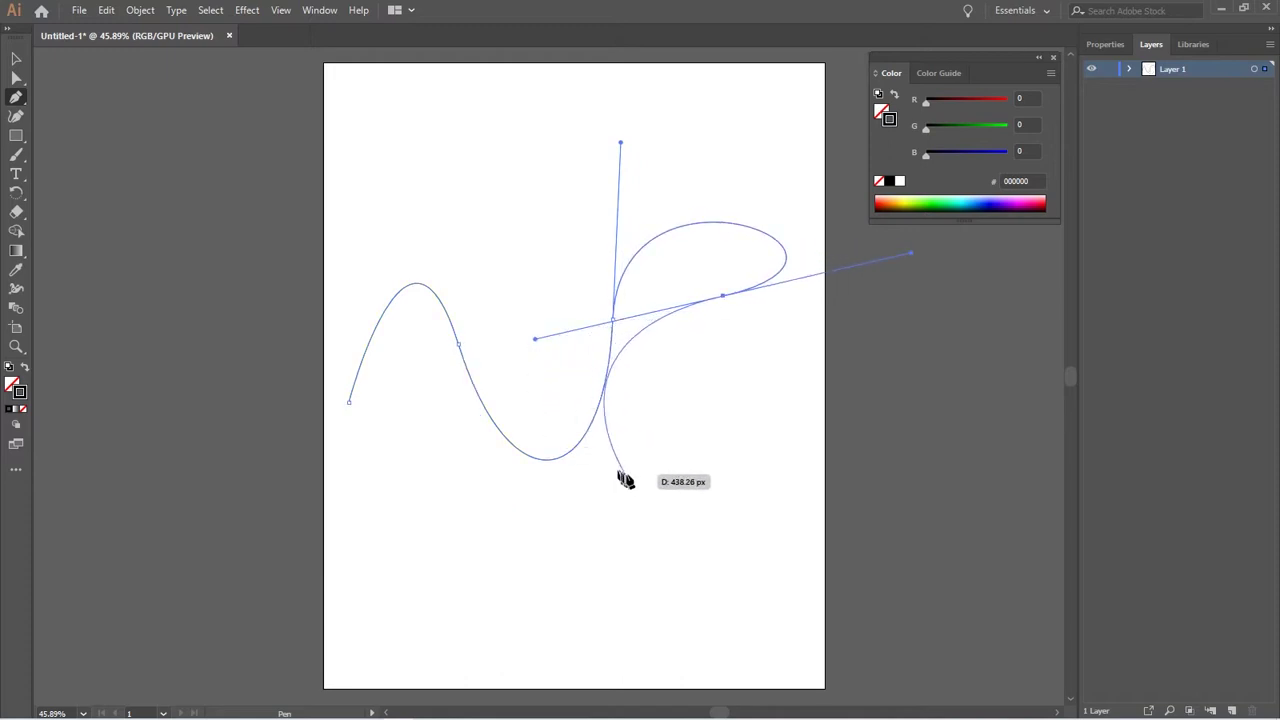
pyautogui.moveTo(622, 480); pyautogui.dragTo(809, 517)
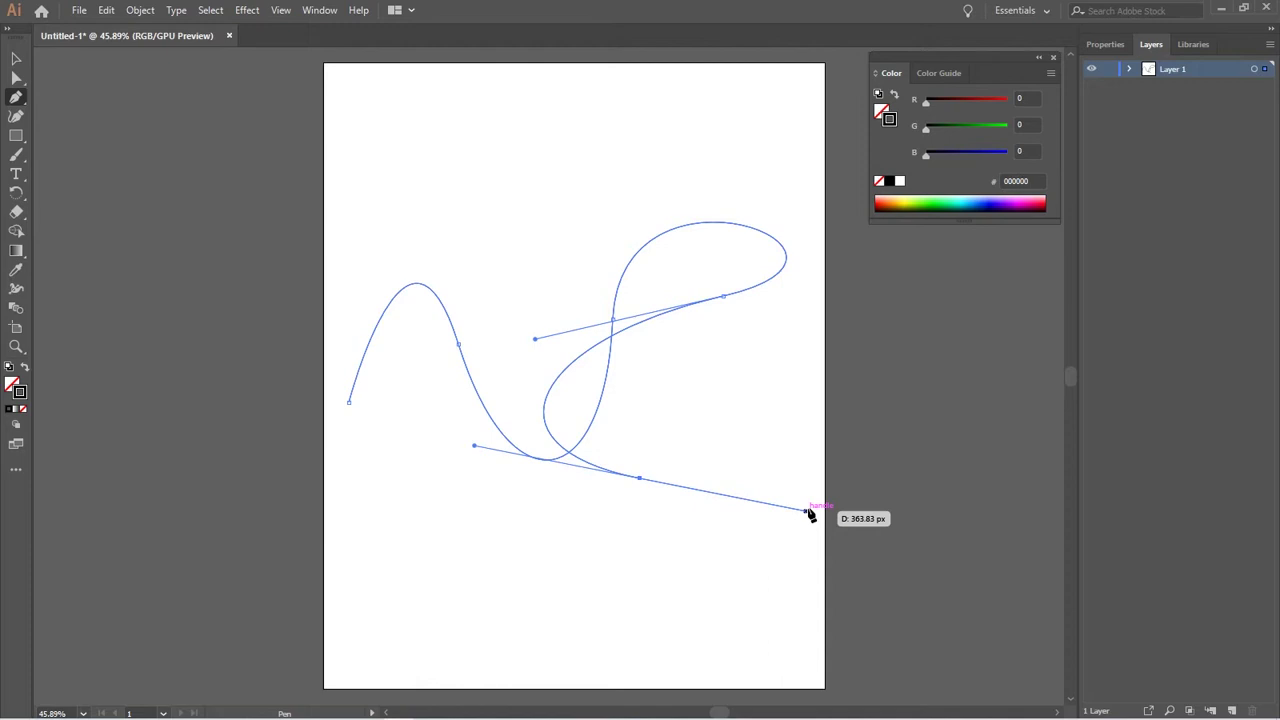
pyautogui.moveTo(807, 510); pyautogui.dragTo(809, 510)
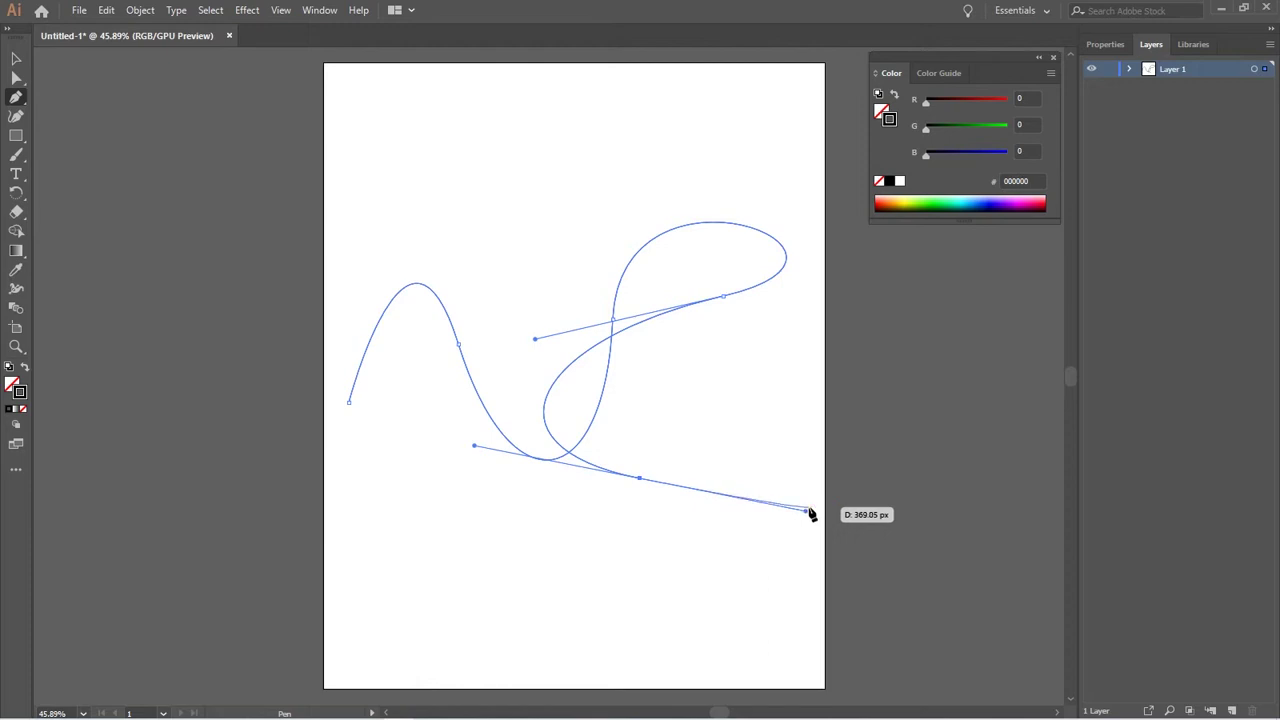
pyautogui.press('Delete')
pyautogui.press('Delete')
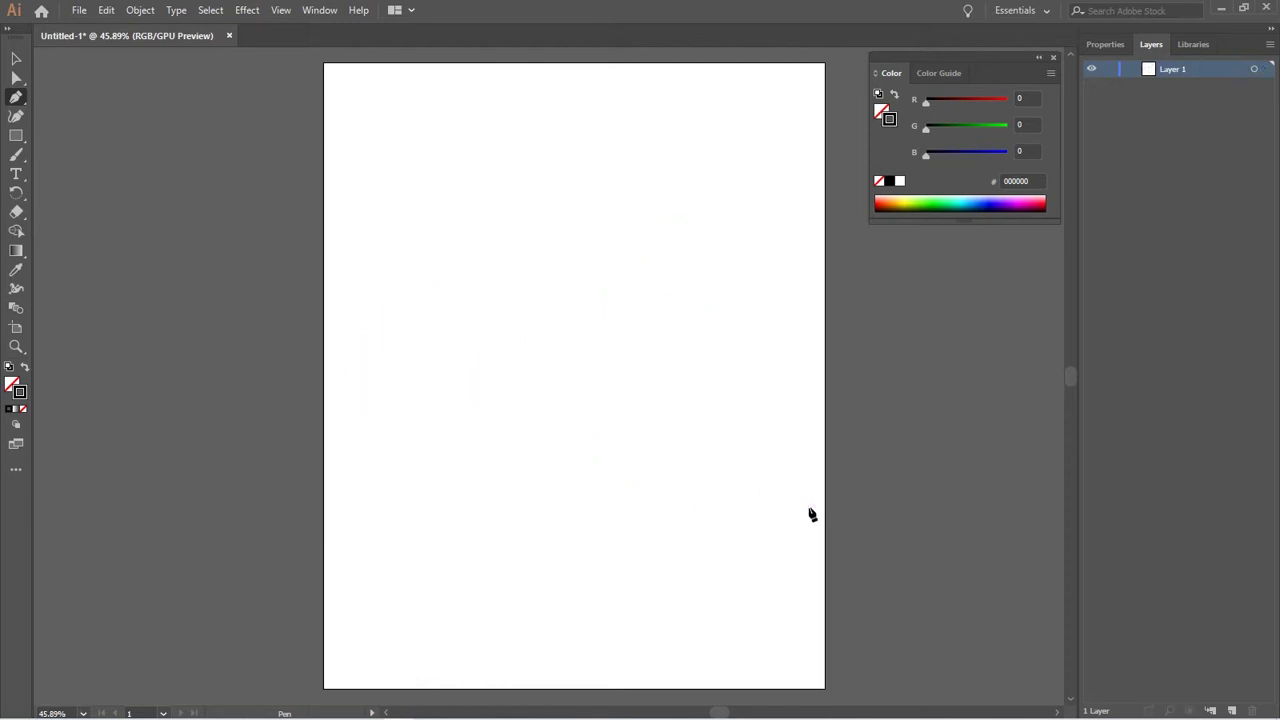
pyautogui.press('v')
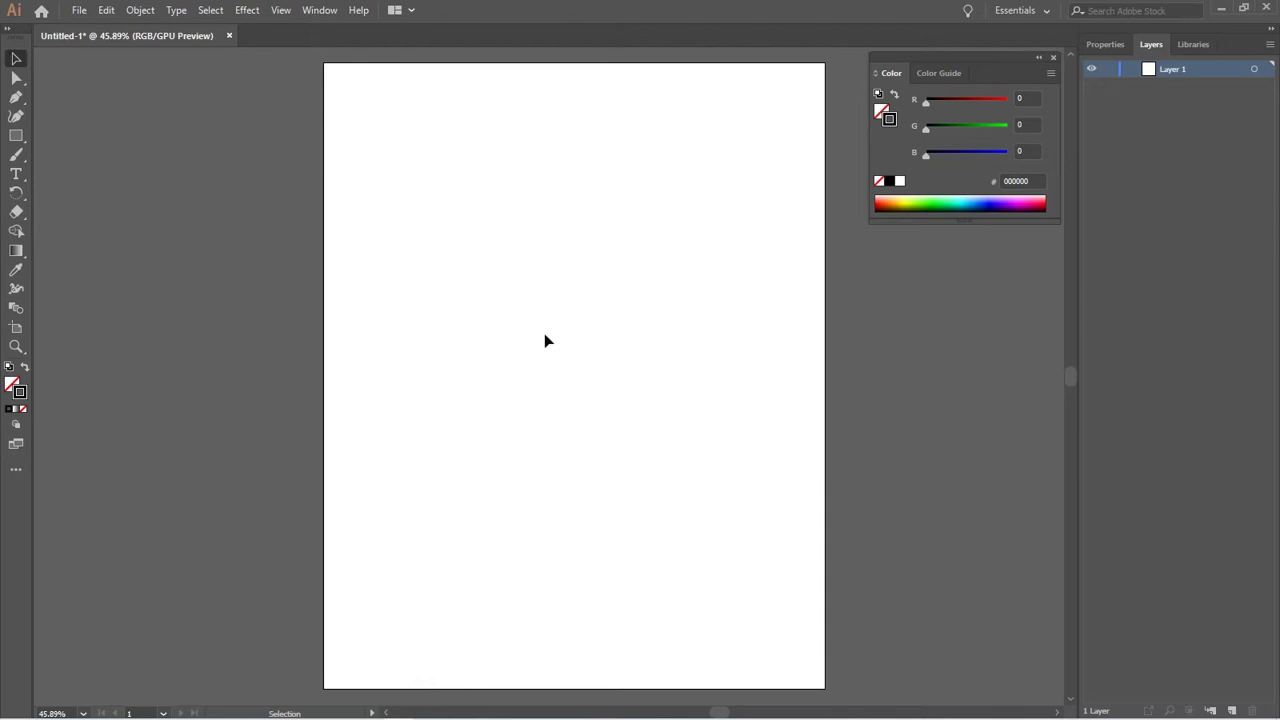
# Place the portrait image from Documents > Tutorial, dragging it out across the full artboard width
pyautogui.click(78, 11)
pyautogui.click(128, 270)
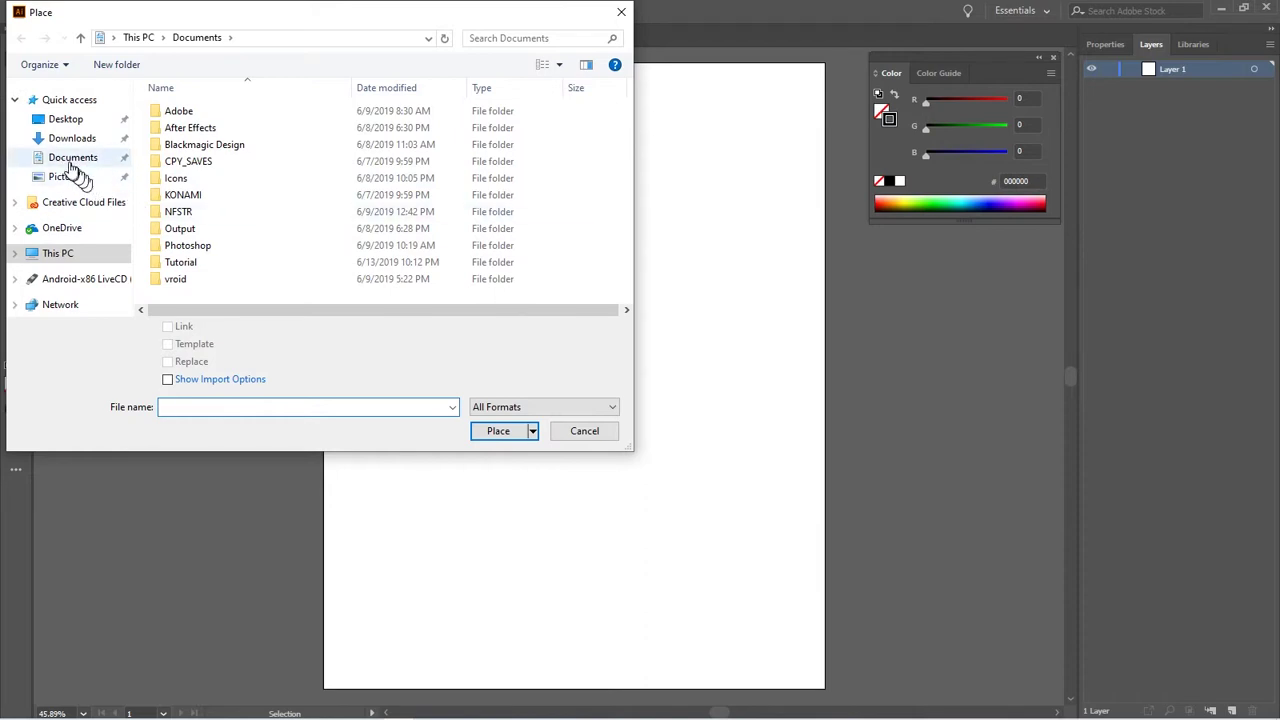
pyautogui.click(74, 162)
pyautogui.doubleClick(186, 262)
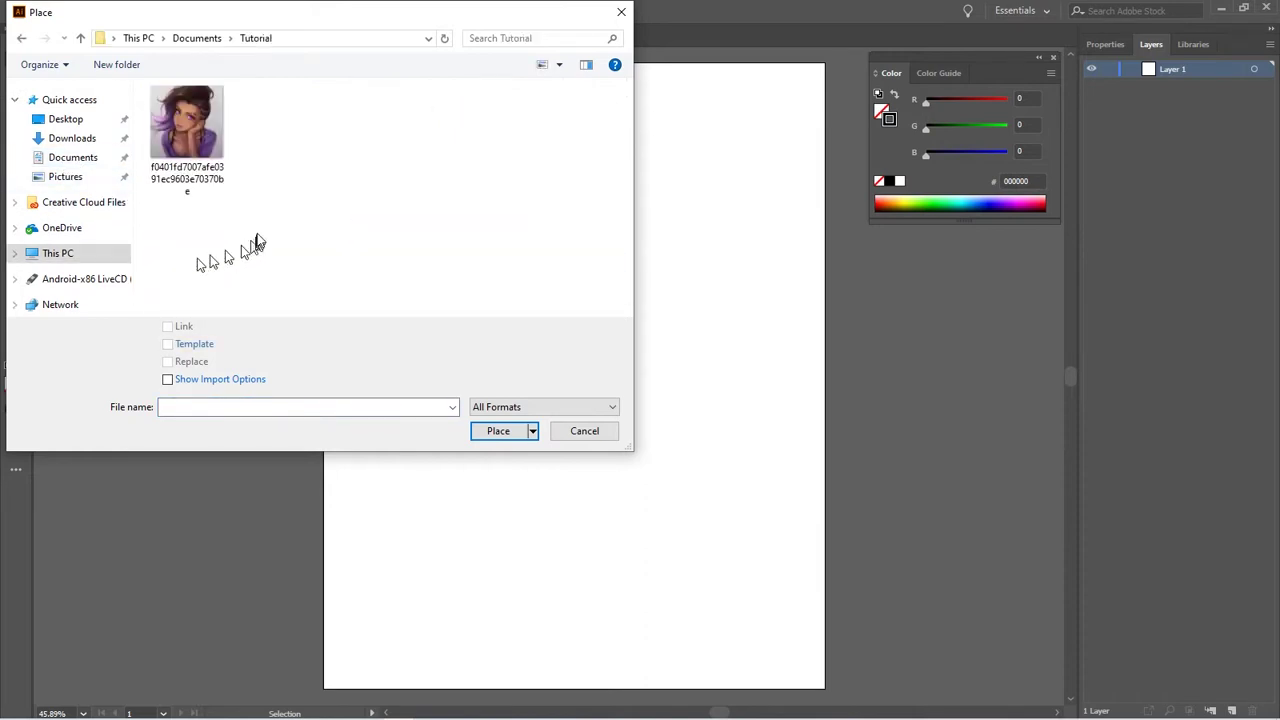
pyautogui.click(197, 148)
pyautogui.click(498, 430)
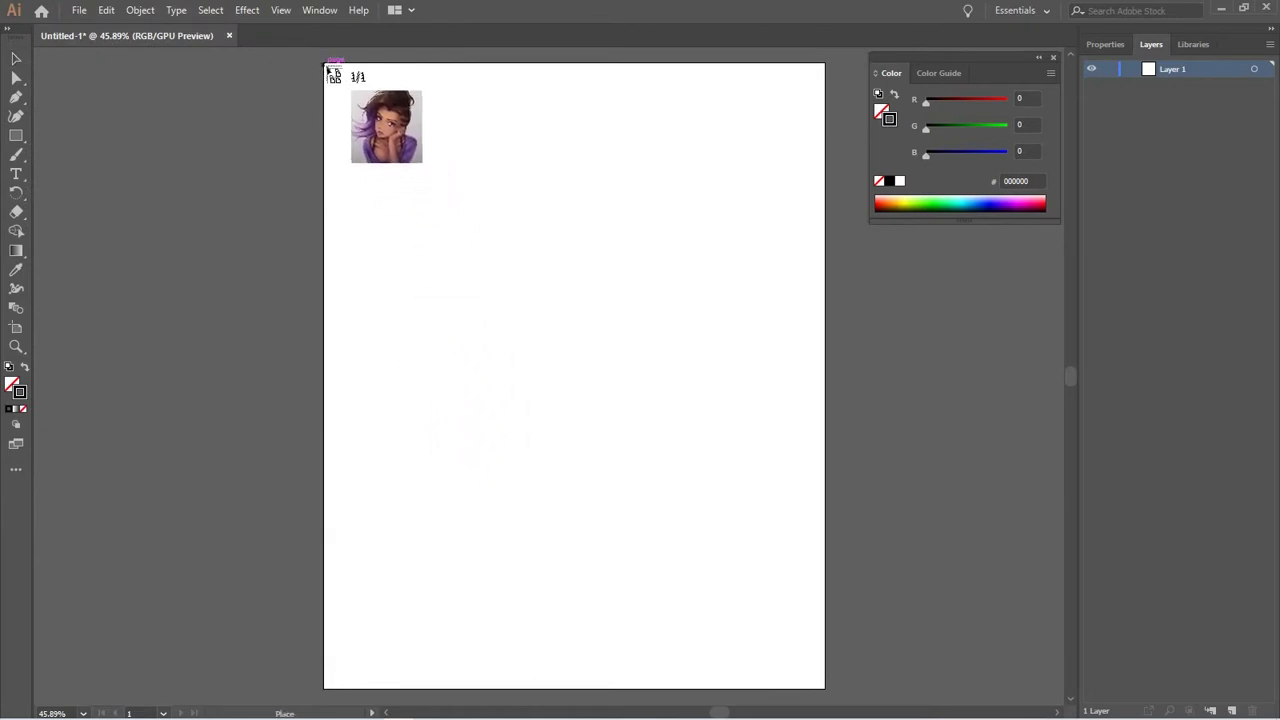
pyautogui.moveTo(326, 67)
pyautogui.mouseDown()
pyautogui.moveTo(431, 257)
pyautogui.moveTo(826, 566)
pyautogui.mouseUp()
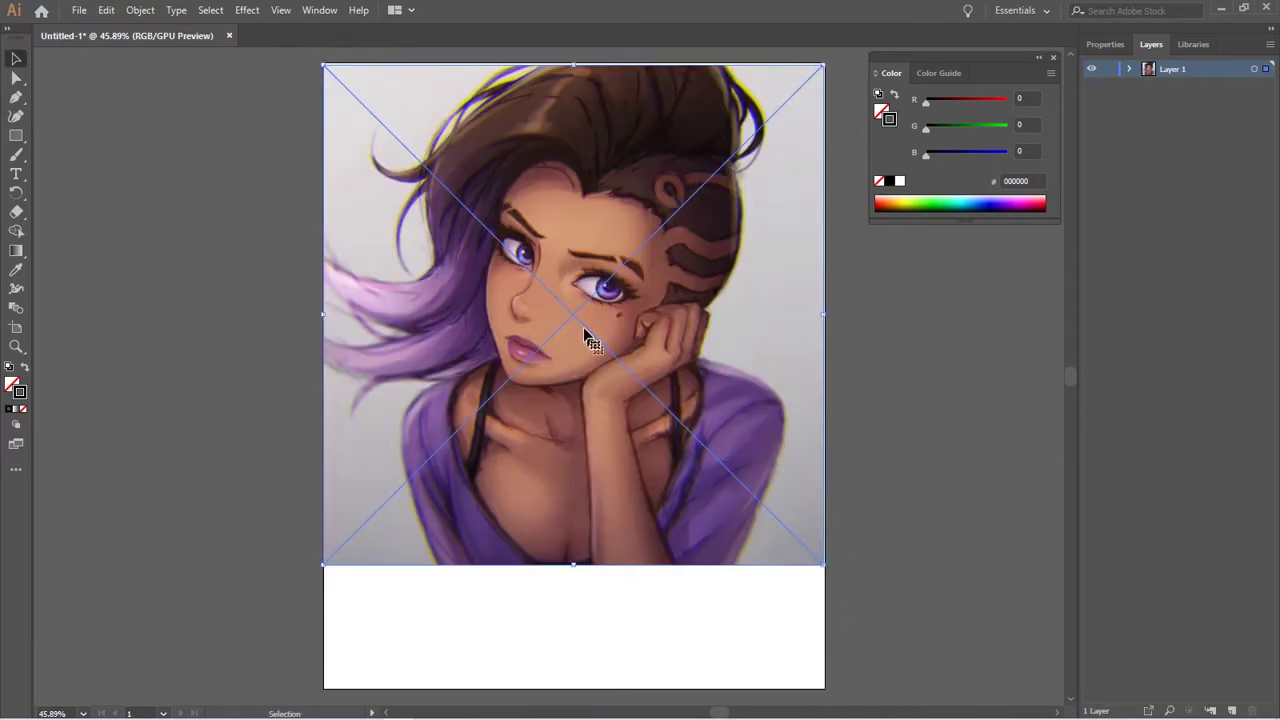
# Move the portrait down toward the page centre and lower its opacity to 78%
pyautogui.moveTo(581, 356); pyautogui.dragTo(582, 391)
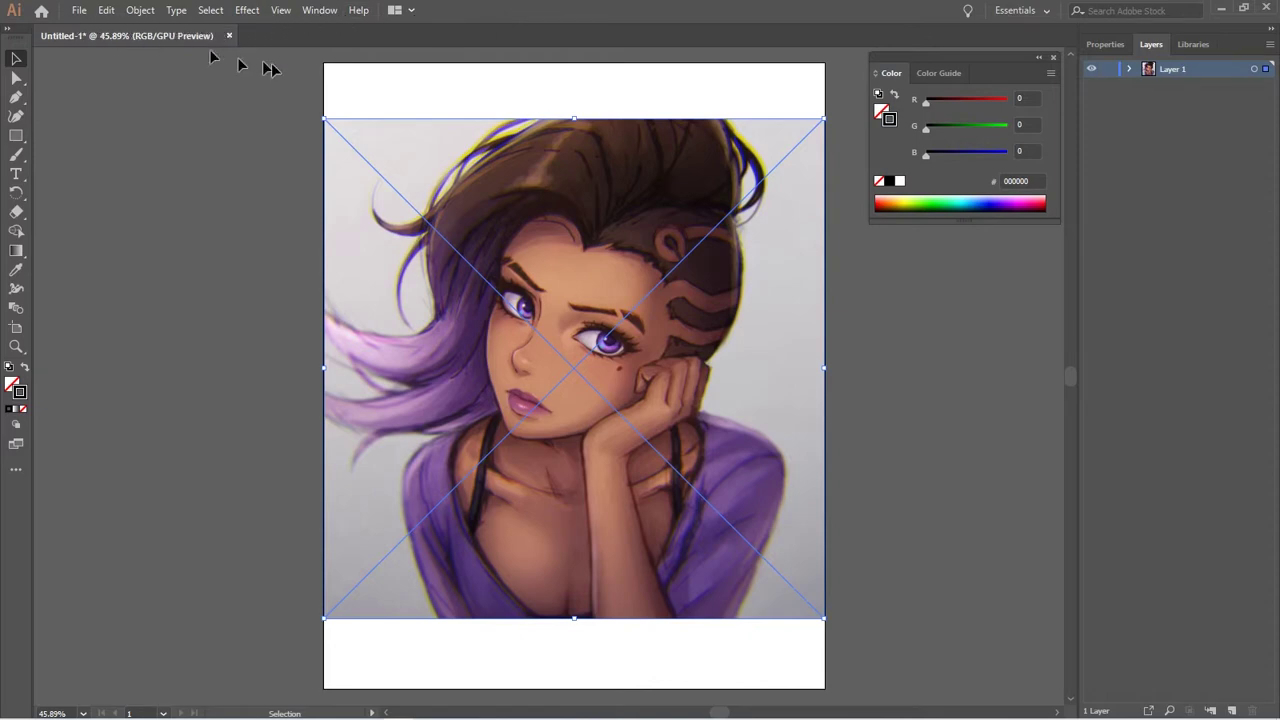
pyautogui.click(1105, 44)
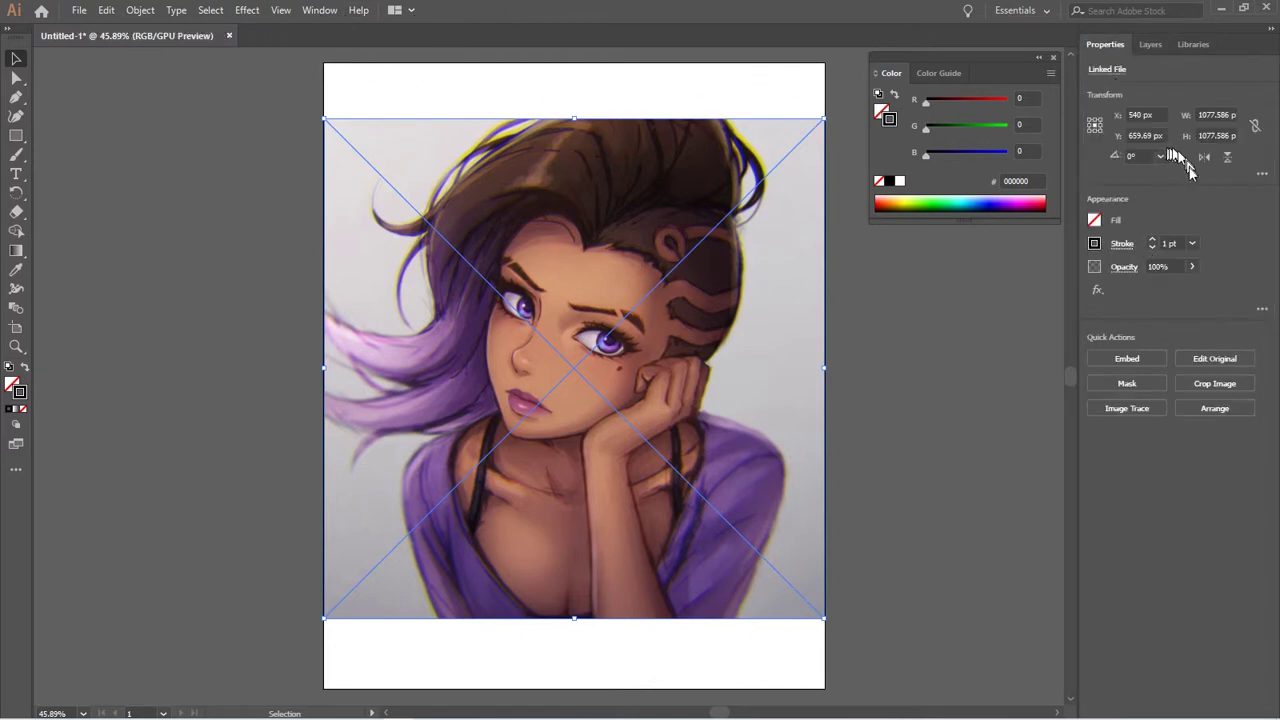
pyautogui.click(1190, 266)
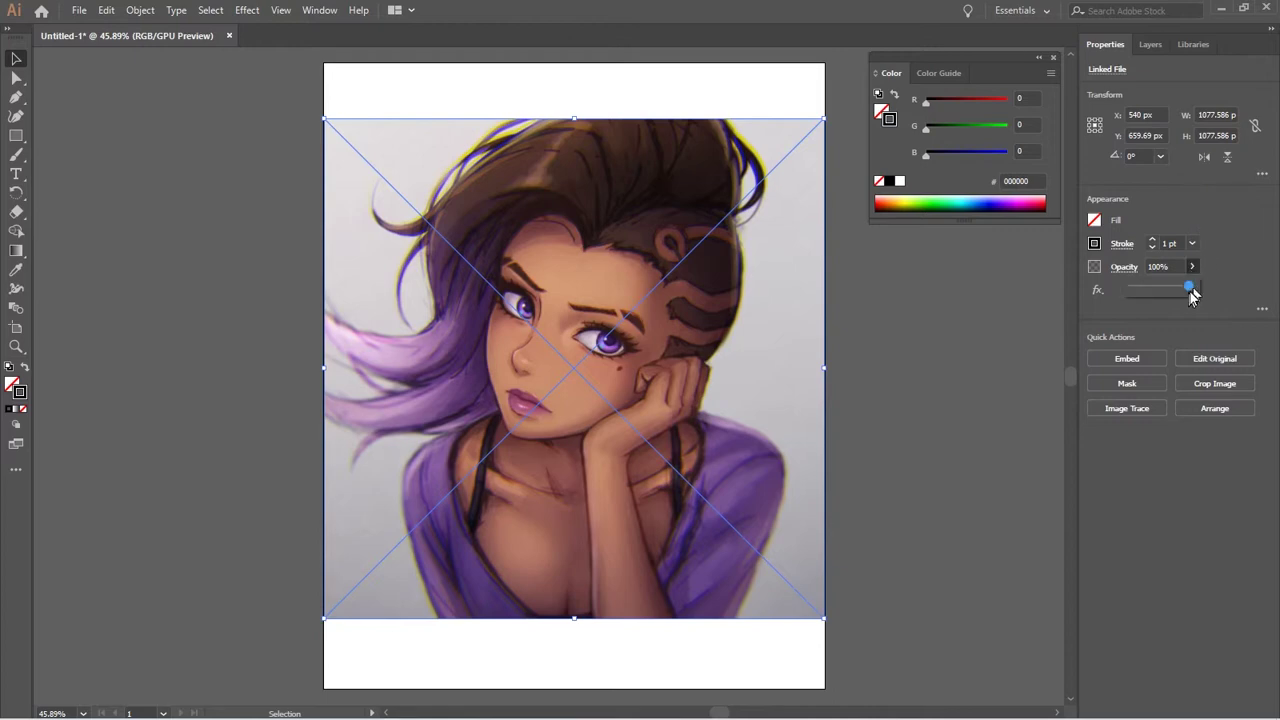
pyautogui.moveTo(1190, 289); pyautogui.dragTo(1178, 289)
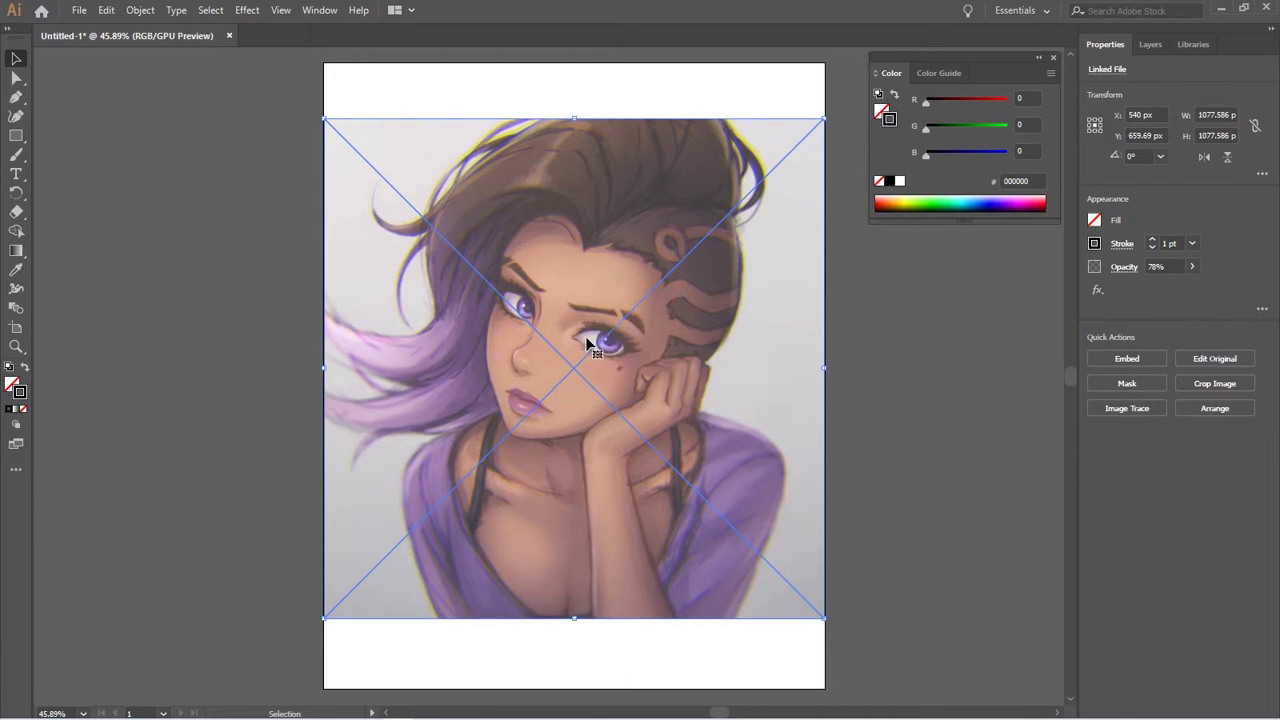
# Lock the portrait with Object > Lock > Selection and add a new Layer 2 above it
pyautogui.click(140, 10)
pyautogui.moveTo(159, 104)
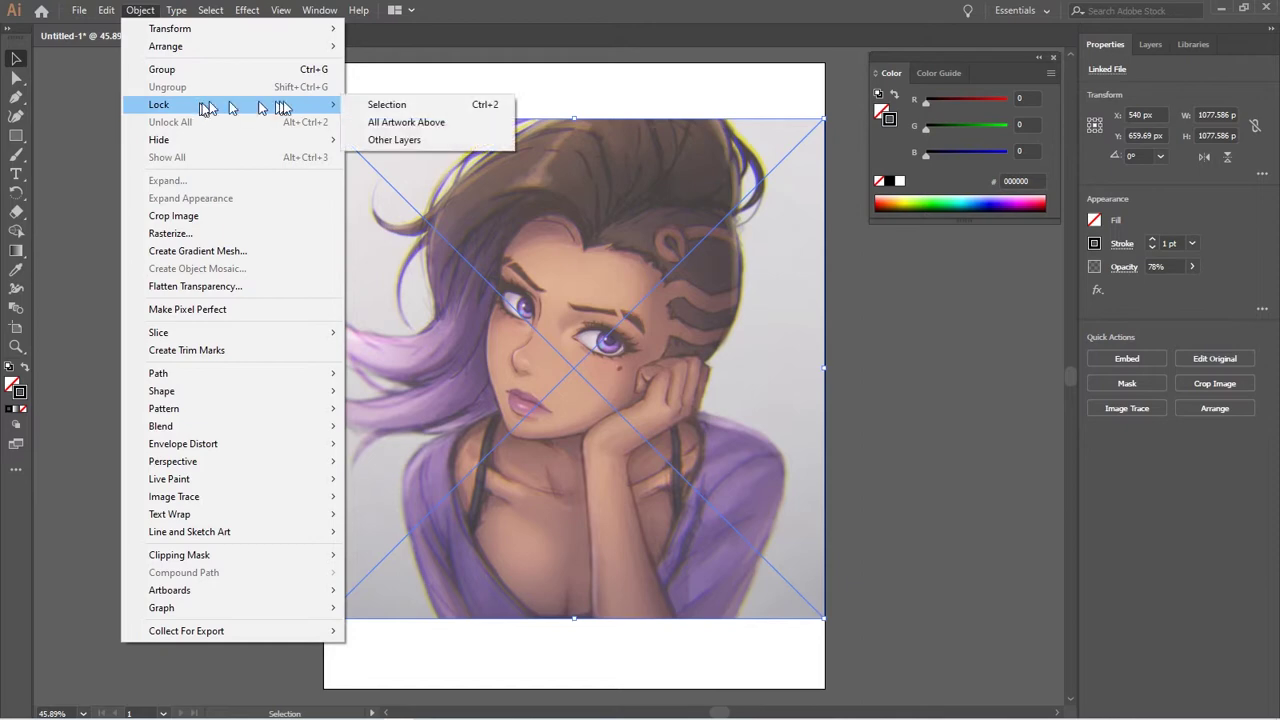
pyautogui.click(386, 106)
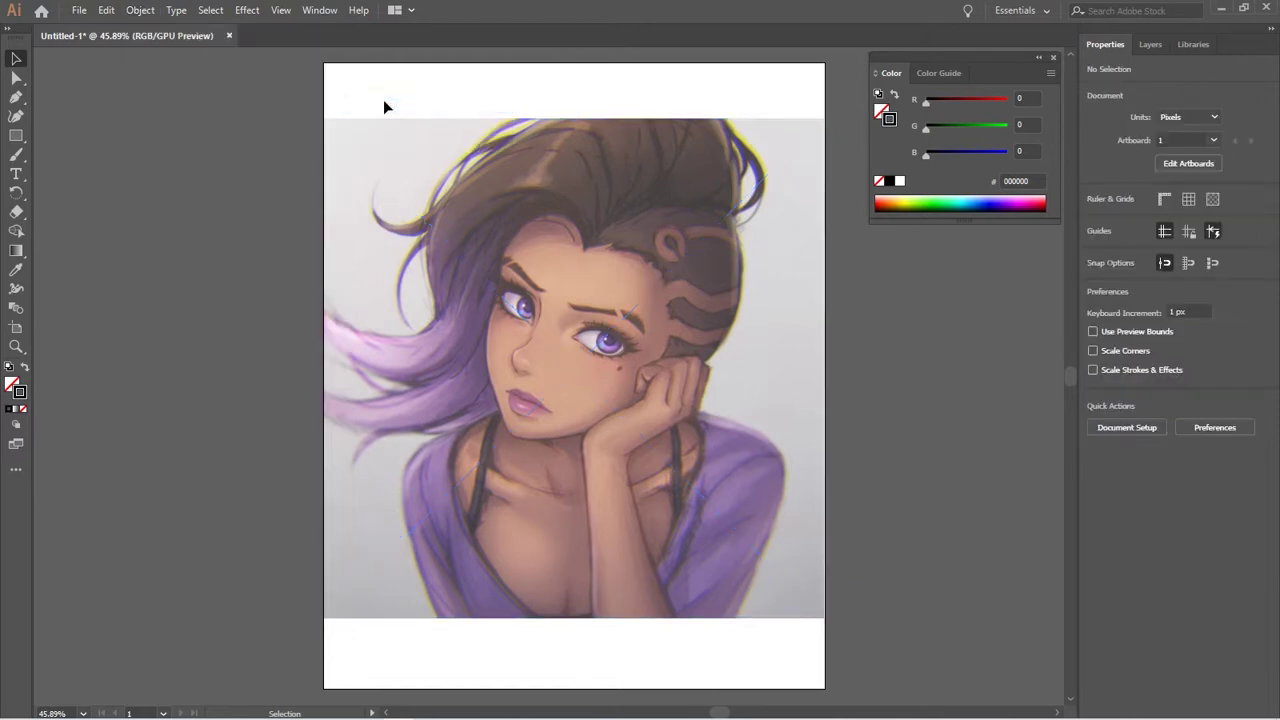
pyautogui.click(1160, 50)
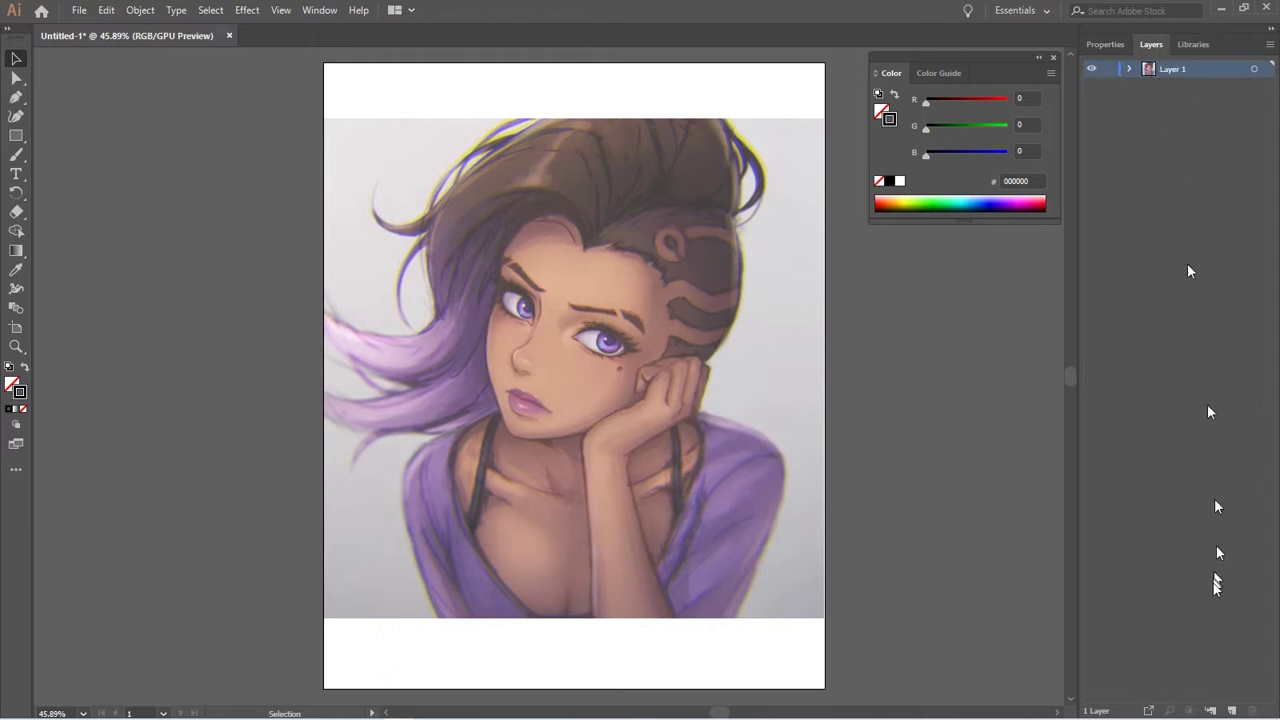
pyautogui.click(1234, 710)
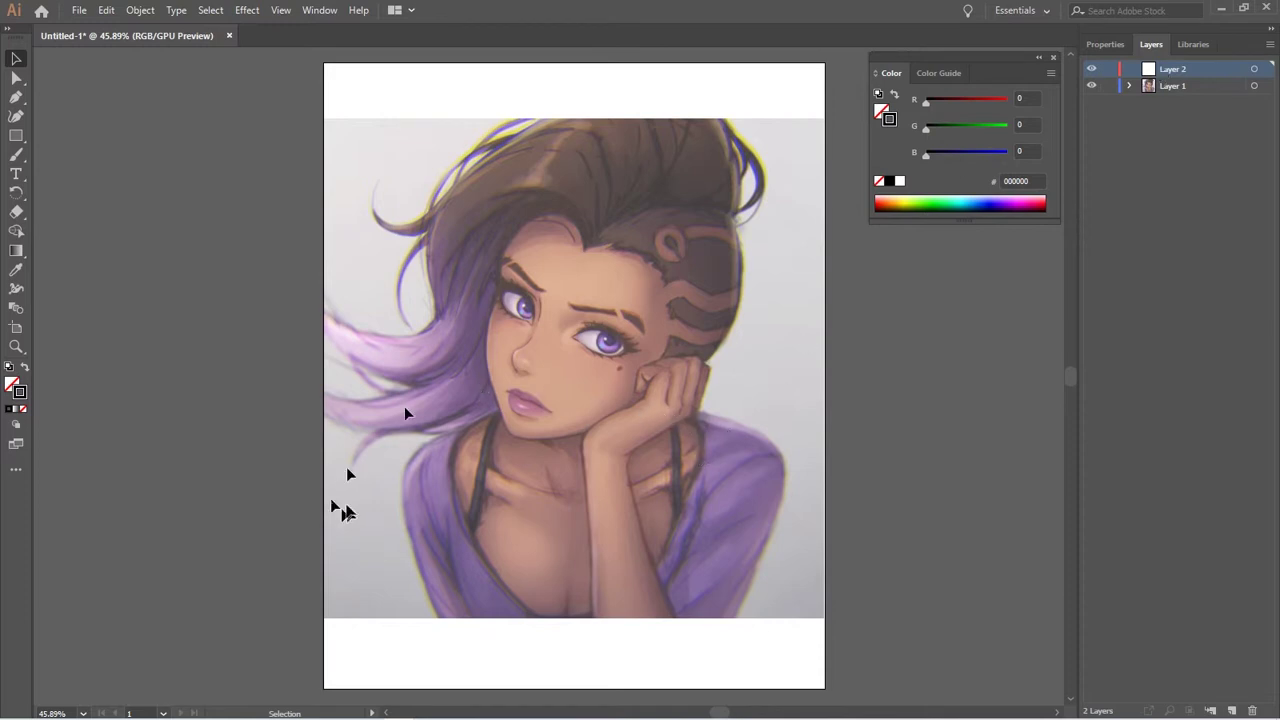
pyautogui.click(15, 98)
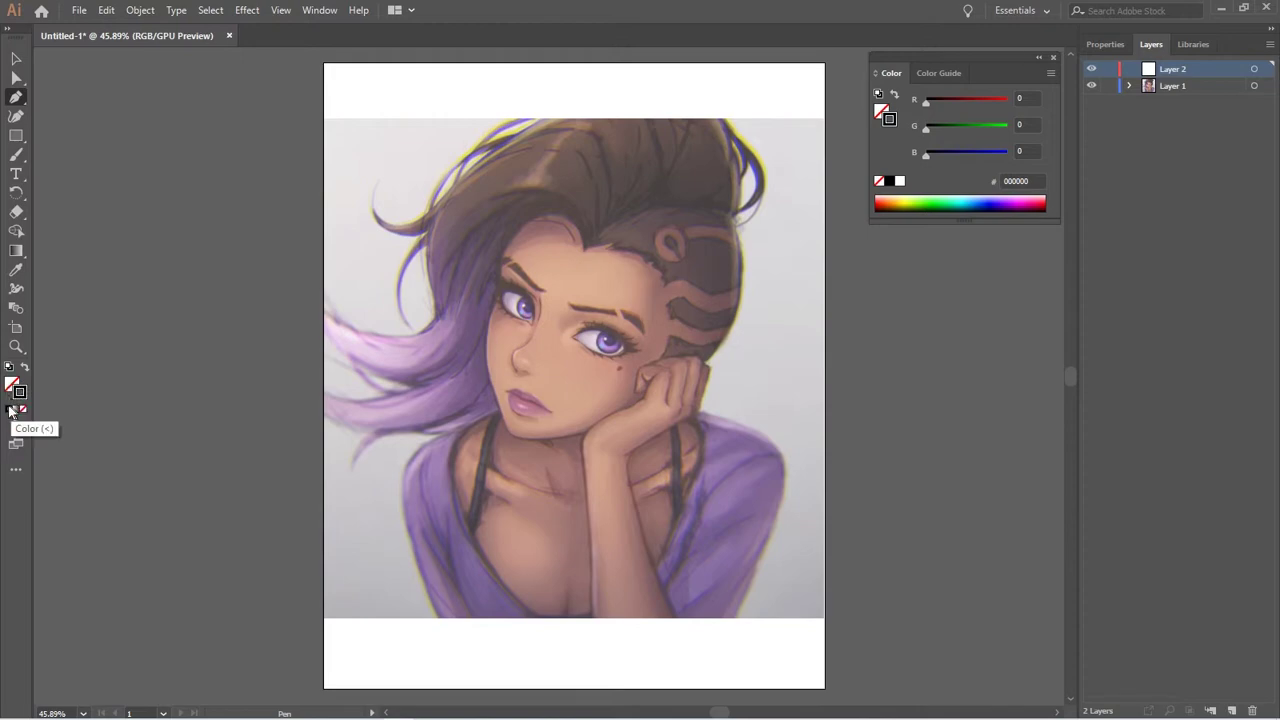
# Set the stroke colour to black, #000000
pyautogui.doubleClick(19, 393)
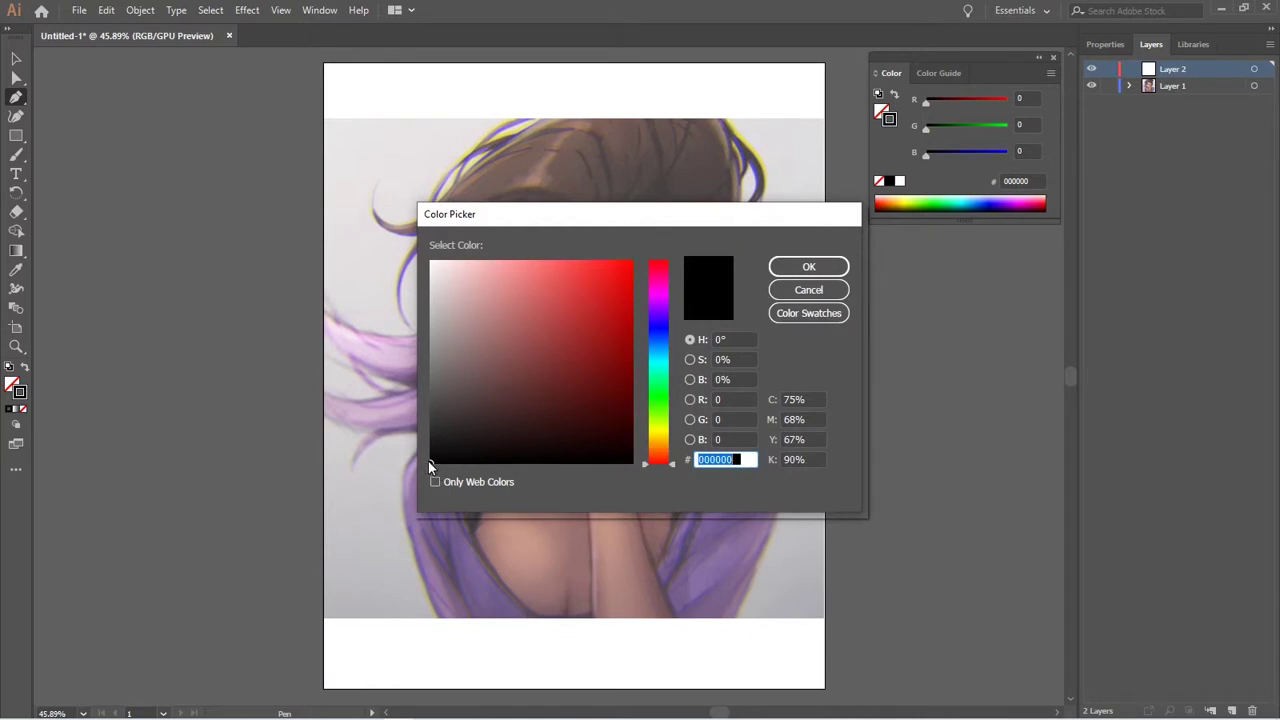
pyautogui.doubleClick(741, 459)
pyautogui.click(818, 267)
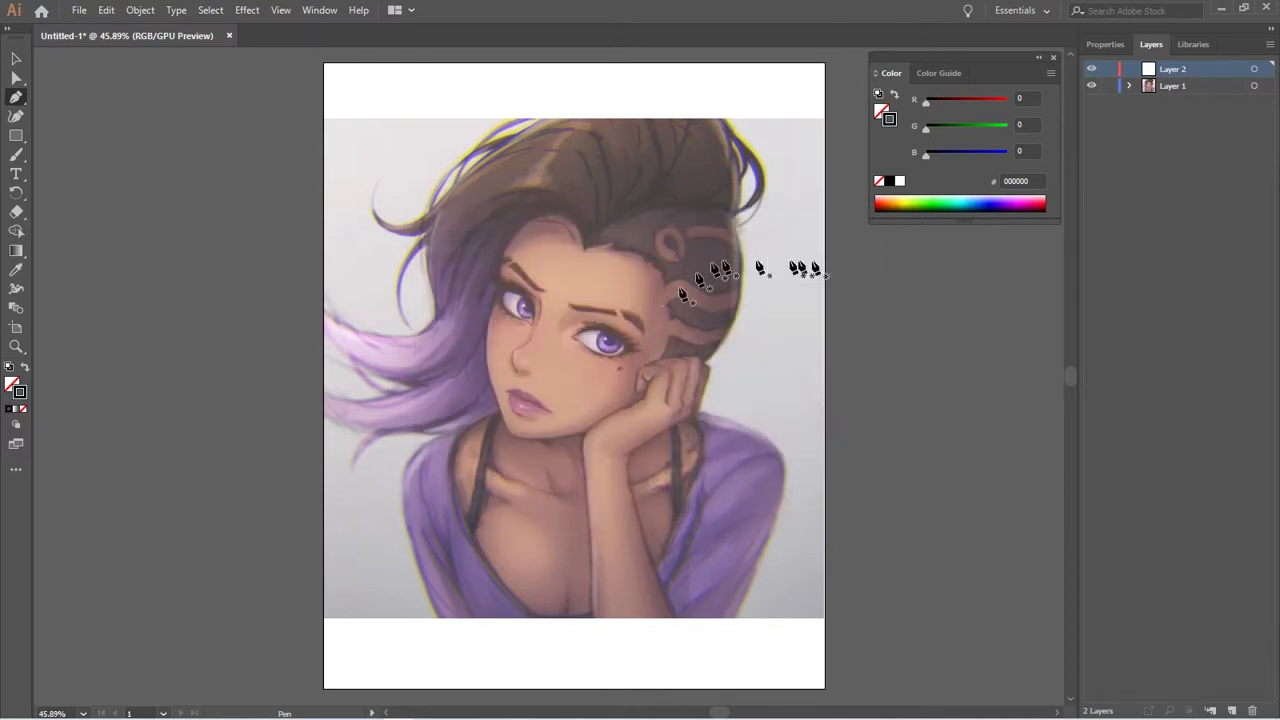
# At 150% zoom, trace a curved nose line from the nostril up to the eye corner
pyautogui.scroll(1, 607, 347)
pyautogui.scroll(1, 607, 347)
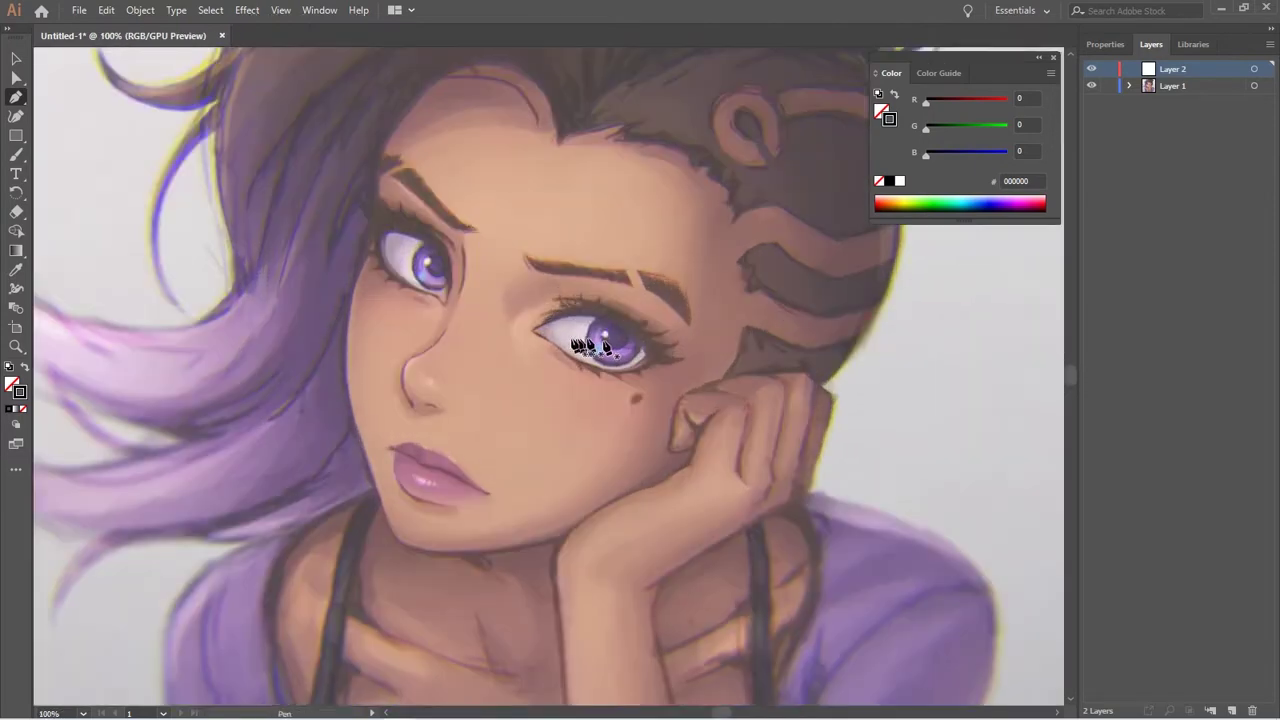
pyautogui.scroll(1, 523, 390)
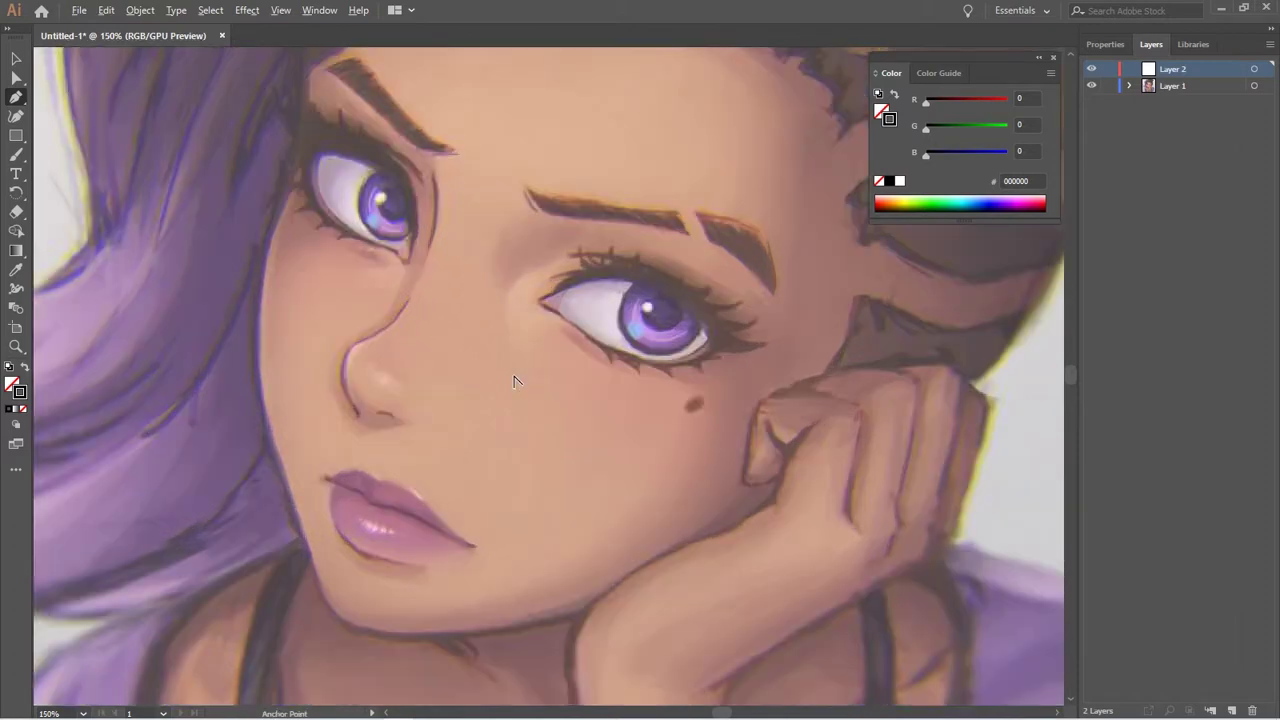
pyautogui.moveTo(446, 390)
pyautogui.mouseDown()
pyautogui.moveTo(533, 445)
pyautogui.moveTo(555, 477)
pyautogui.moveTo(535, 477)
pyautogui.mouseUp()
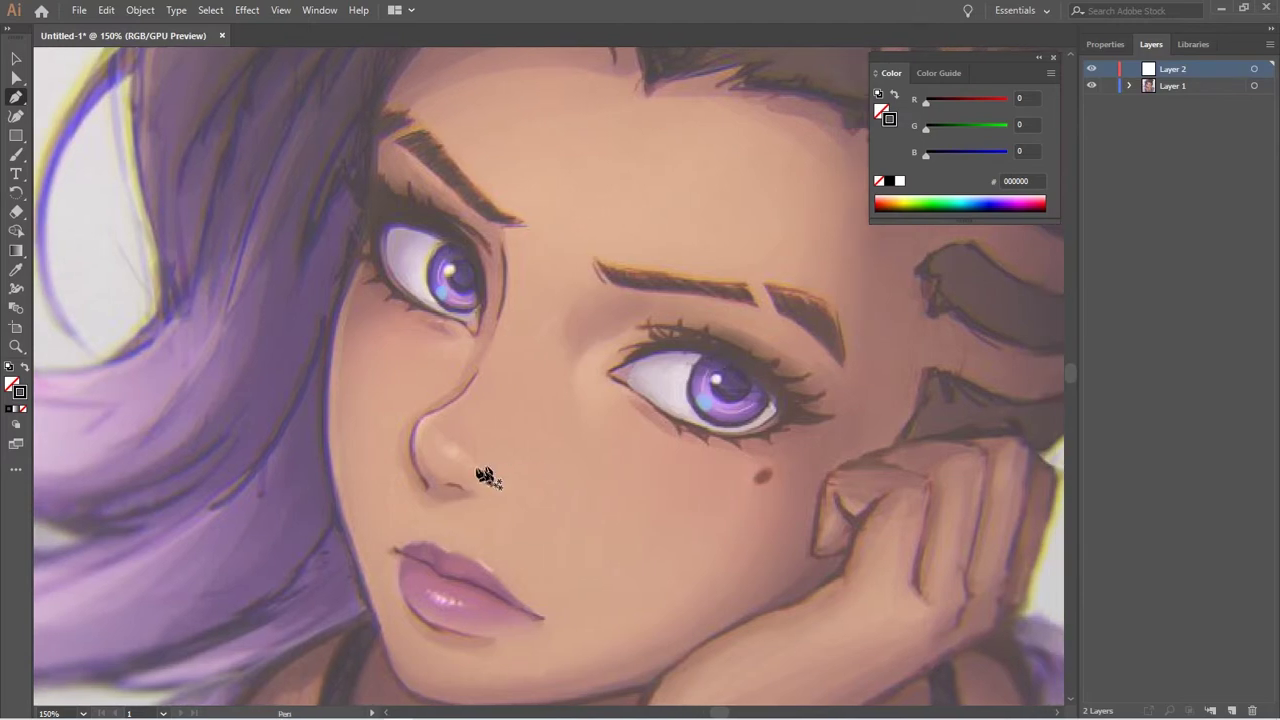
pyautogui.moveTo(512, 333); pyautogui.dragTo(543, 343)
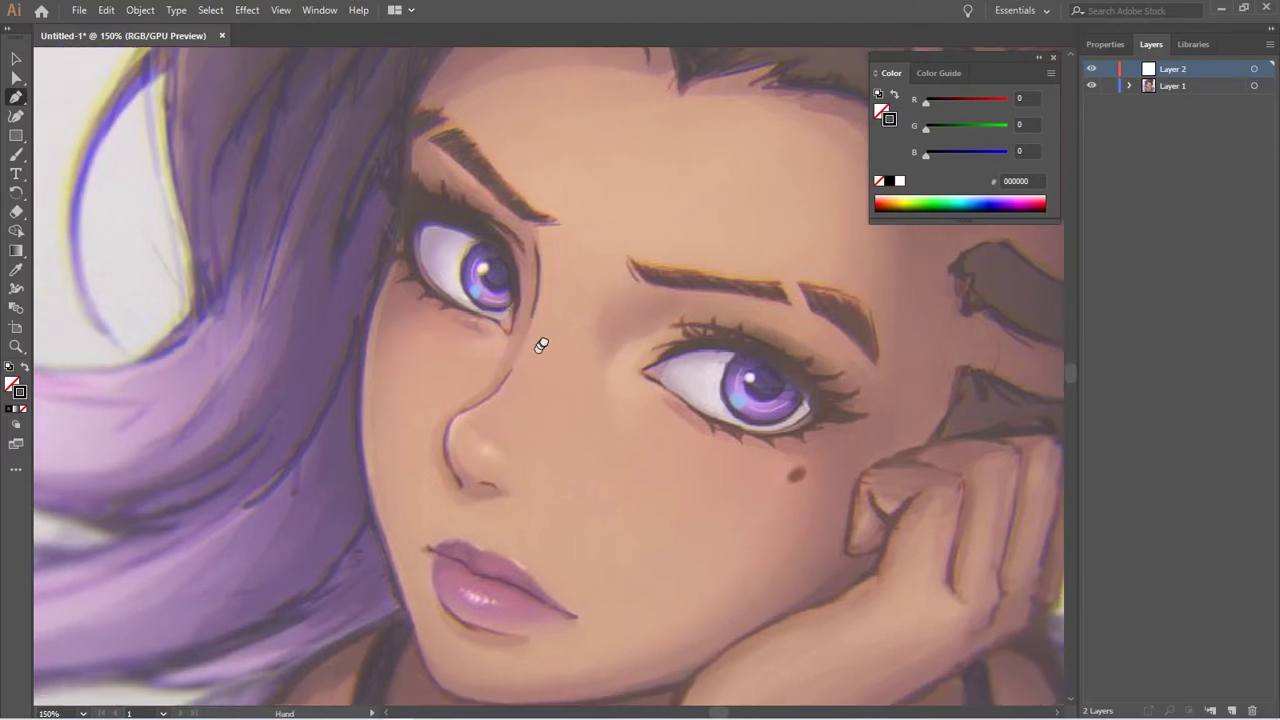
pyautogui.click(460, 487)
pyautogui.moveTo(458, 420); pyautogui.dragTo(469, 406)
pyautogui.moveTo(481, 403); pyautogui.dragTo(532, 340)
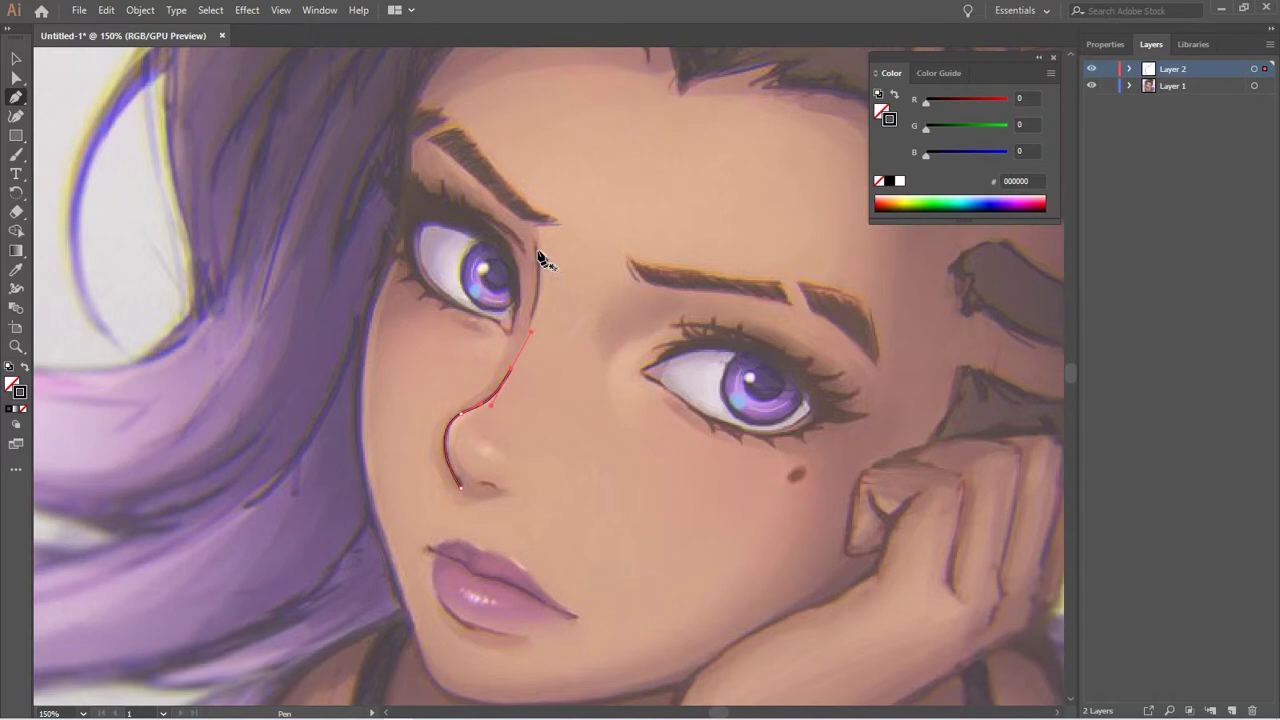
pyautogui.moveTo(538, 250); pyautogui.dragTo(533, 333)
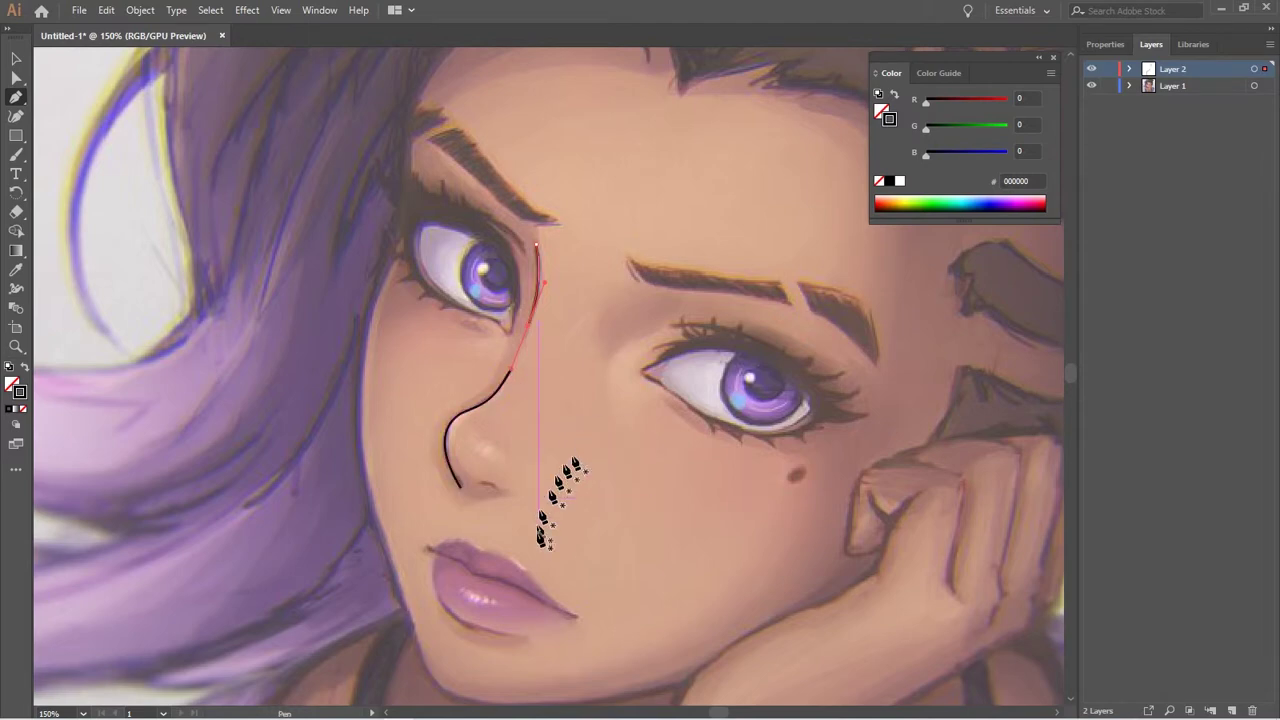
pyautogui.moveTo(535, 530); pyautogui.dragTo(608, 420)
pyautogui.moveTo(571, 480)
pyautogui.mouseDown()
pyautogui.moveTo(590, 372)
pyautogui.moveTo(565, 463)
pyautogui.mouseUp()
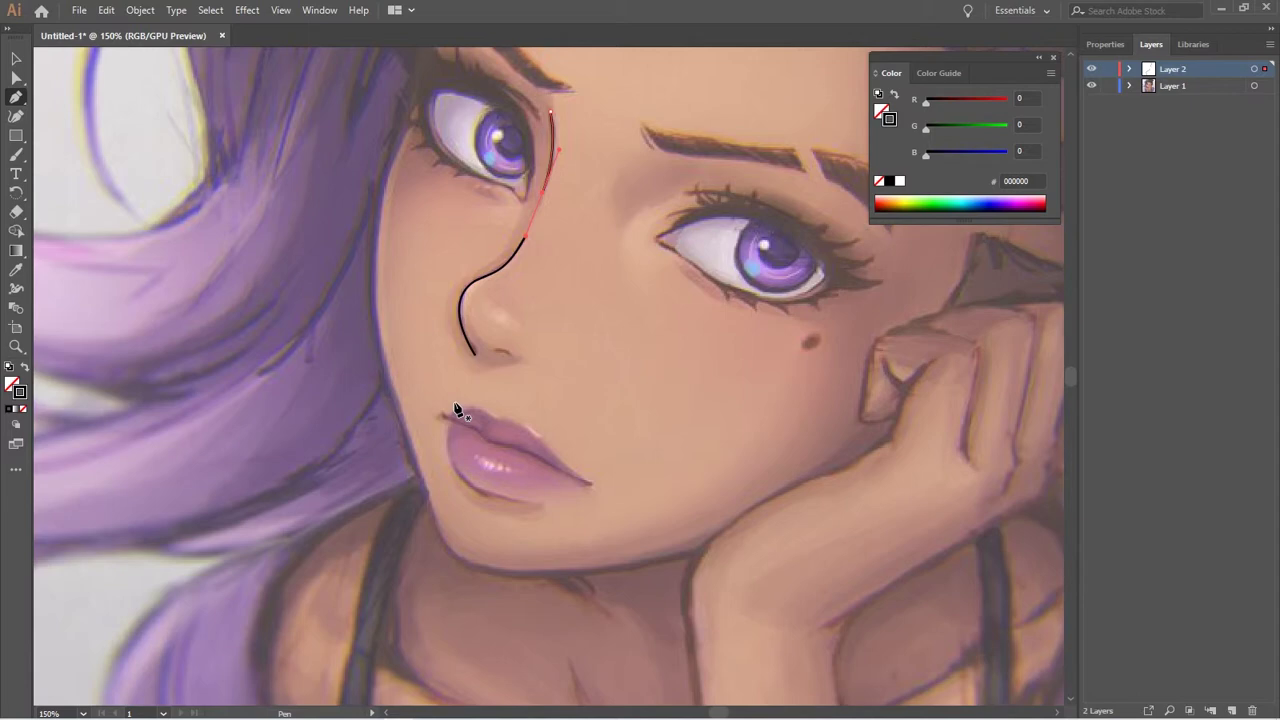
# Zoom to 300% on the mouth and outline the upper lip as a closed path
pyautogui.press('XF86AudioLowerVolume')
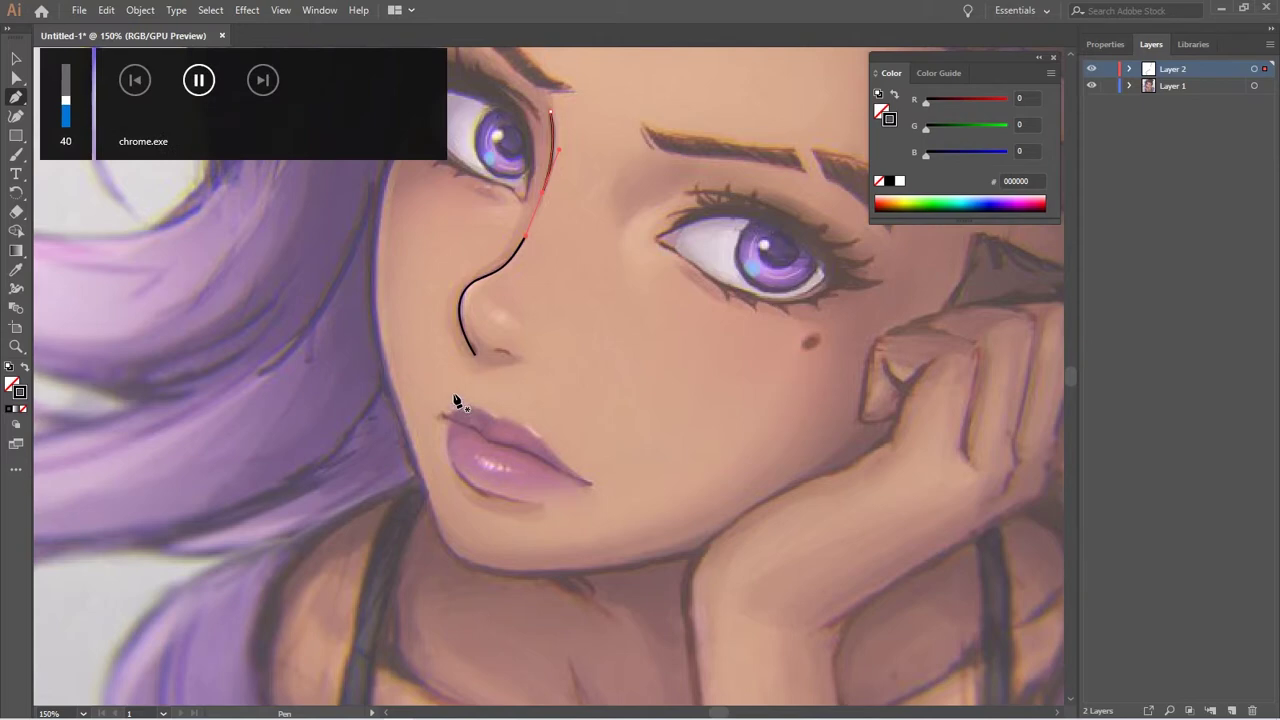
pyautogui.scroll(1, 455, 410)
pyautogui.scroll(3, 486, 423)
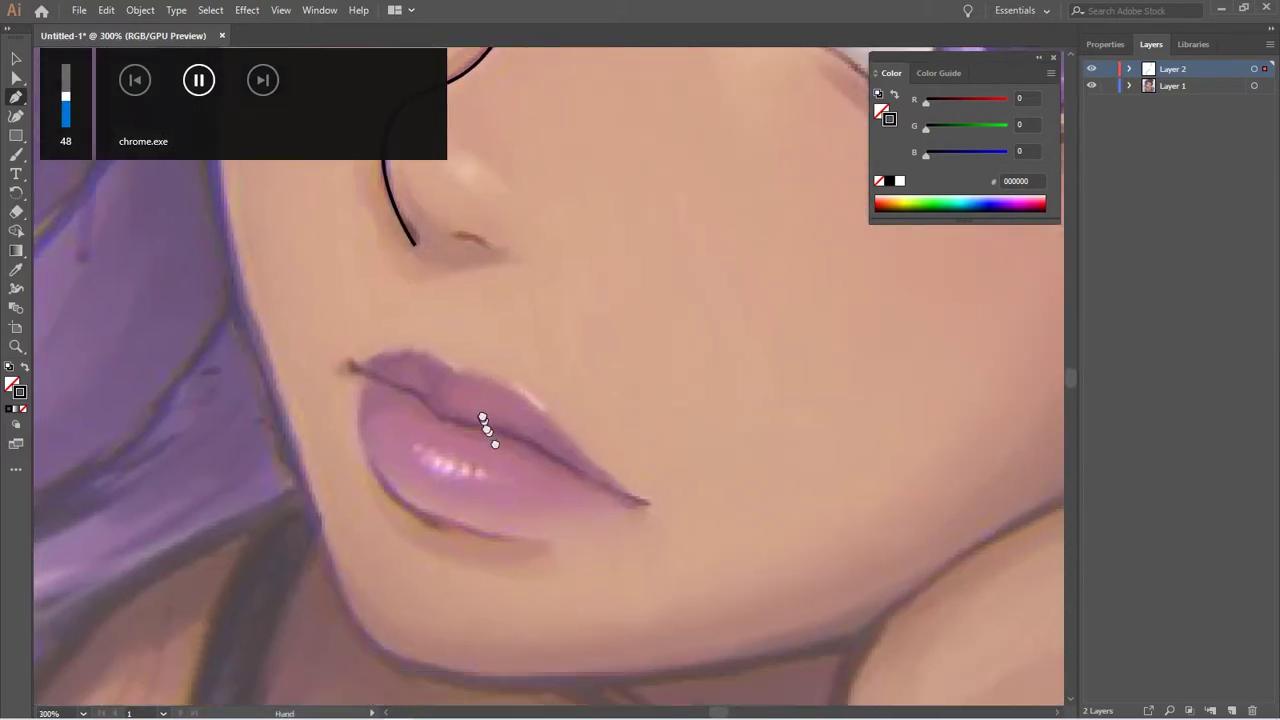
pyautogui.moveTo(351, 364)
pyautogui.mouseDown()
pyautogui.moveTo(385, 357)
pyautogui.moveTo(471, 389)
pyautogui.mouseUp()
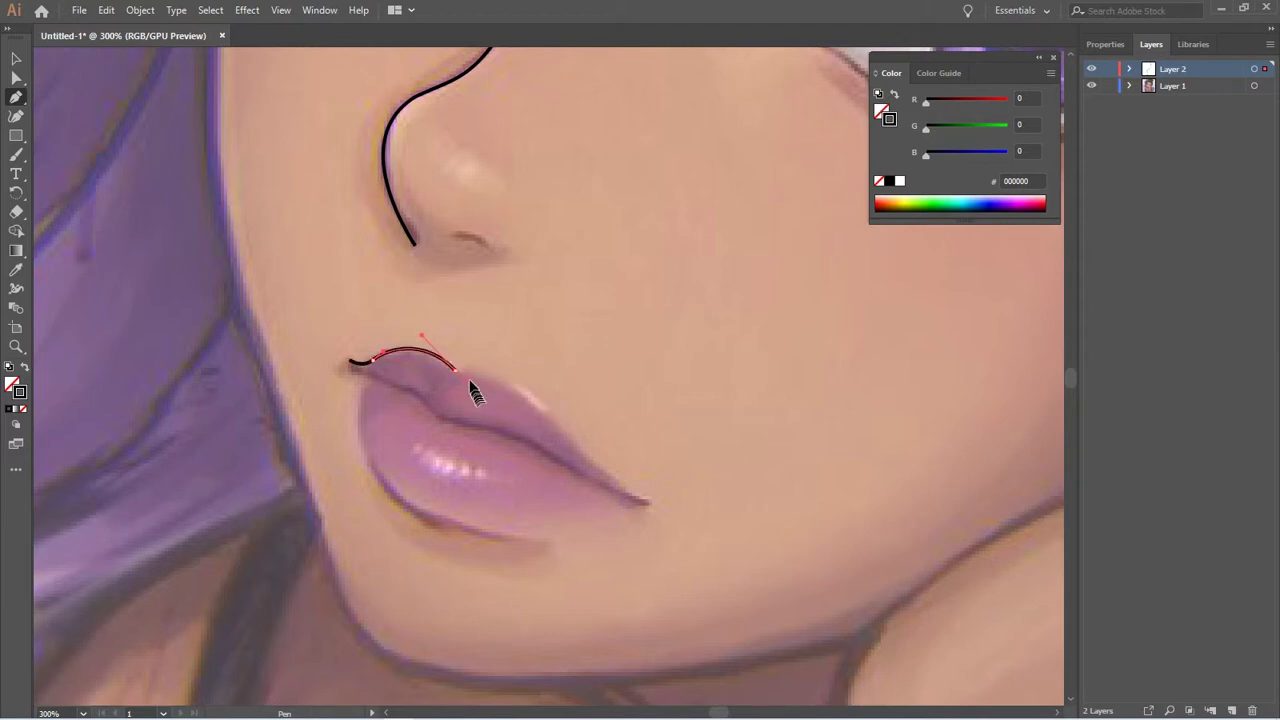
pyautogui.moveTo(561, 430)
pyautogui.mouseDown()
pyautogui.moveTo(581, 471)
pyautogui.moveTo(573, 445)
pyautogui.mouseUp()
pyautogui.moveTo(625, 486); pyautogui.dragTo(656, 509)
pyautogui.press('Escape')
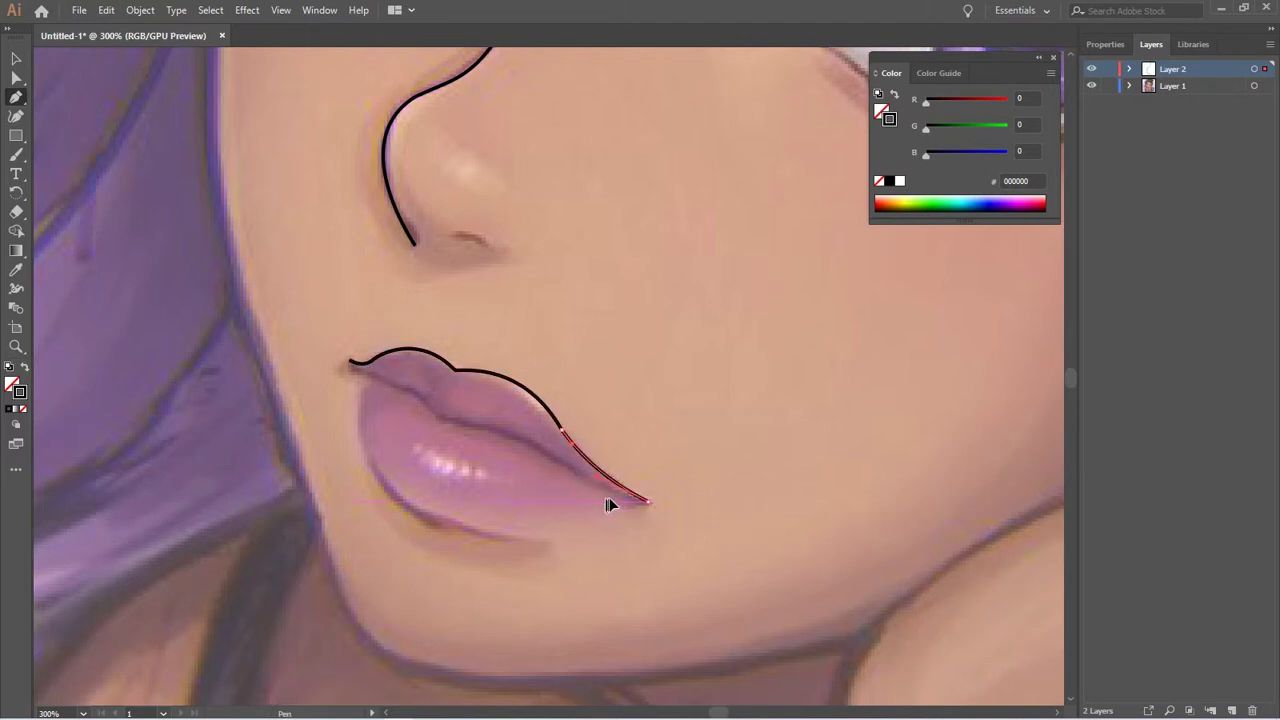
pyautogui.moveTo(648, 502); pyautogui.dragTo(566, 471)
pyautogui.moveTo(441, 420)
pyautogui.mouseDown()
pyautogui.moveTo(395, 423)
pyautogui.moveTo(410, 395)
pyautogui.moveTo(342, 358)
pyautogui.mouseUp()
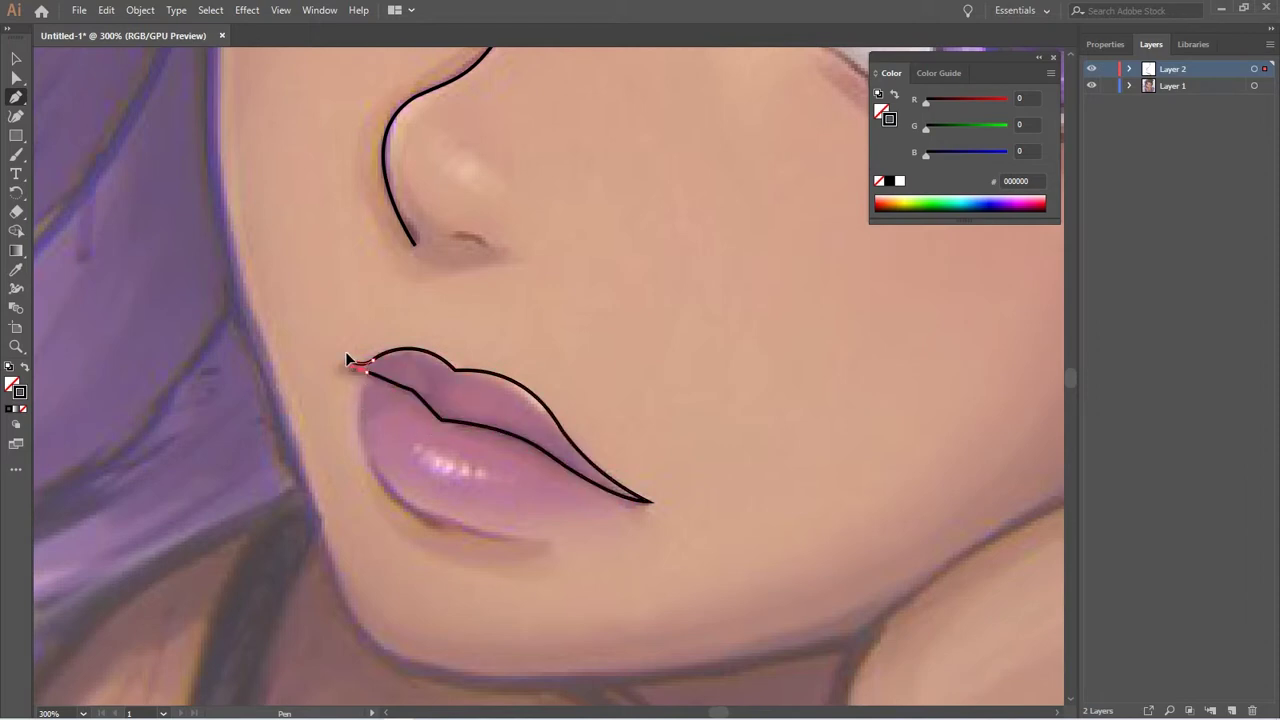
# Draw a curved stroke beneath the lower lip, then zoom out to view the whole face
pyautogui.scroll(-1, 345, 351)
pyautogui.hscroll(-1, 345, 351)
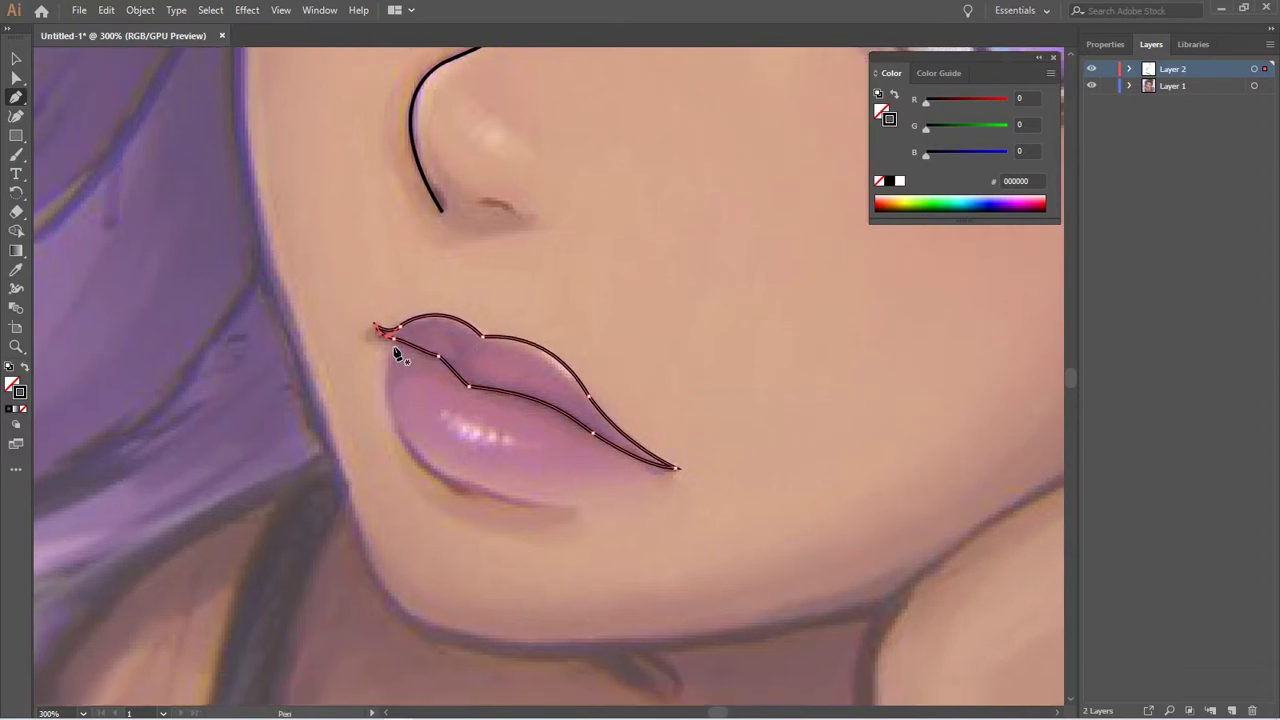
pyautogui.click(392, 340)
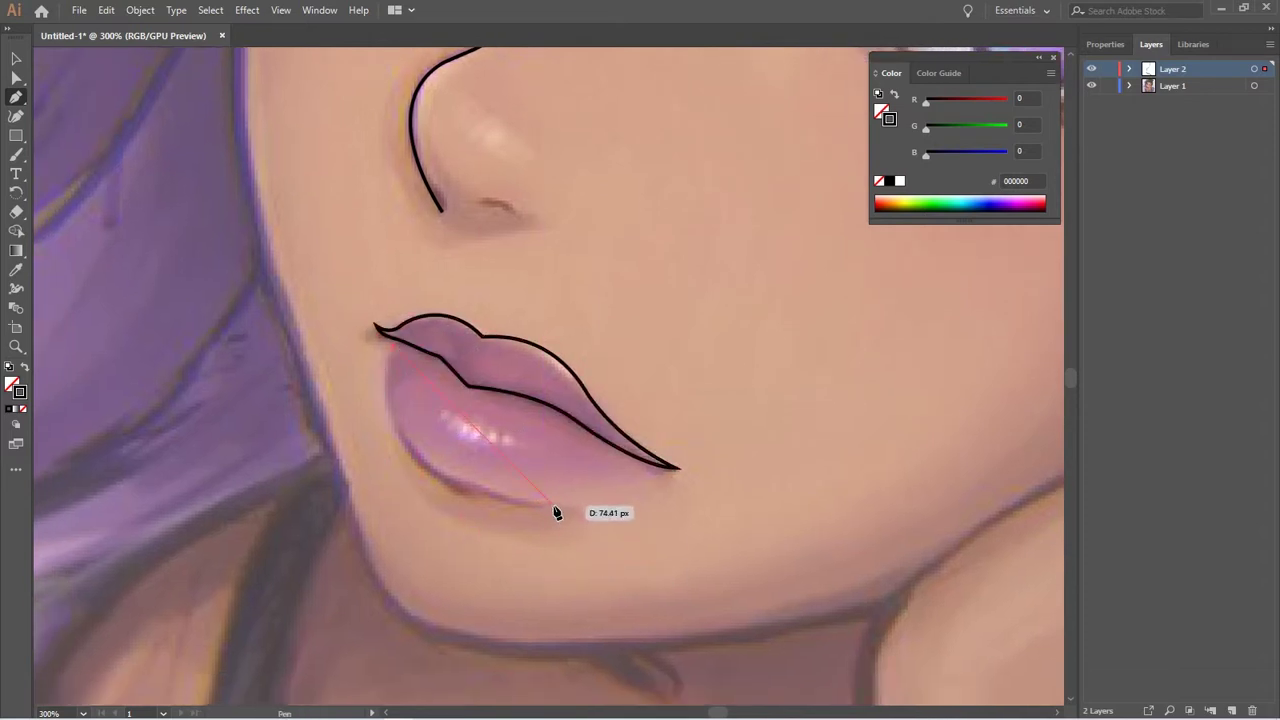
pyautogui.hotkey('ctrl', 'z')
pyautogui.click(396, 426)
pyautogui.moveTo(543, 506)
pyautogui.mouseDown()
pyautogui.moveTo(618, 530)
pyautogui.moveTo(669, 513)
pyautogui.mouseUp()
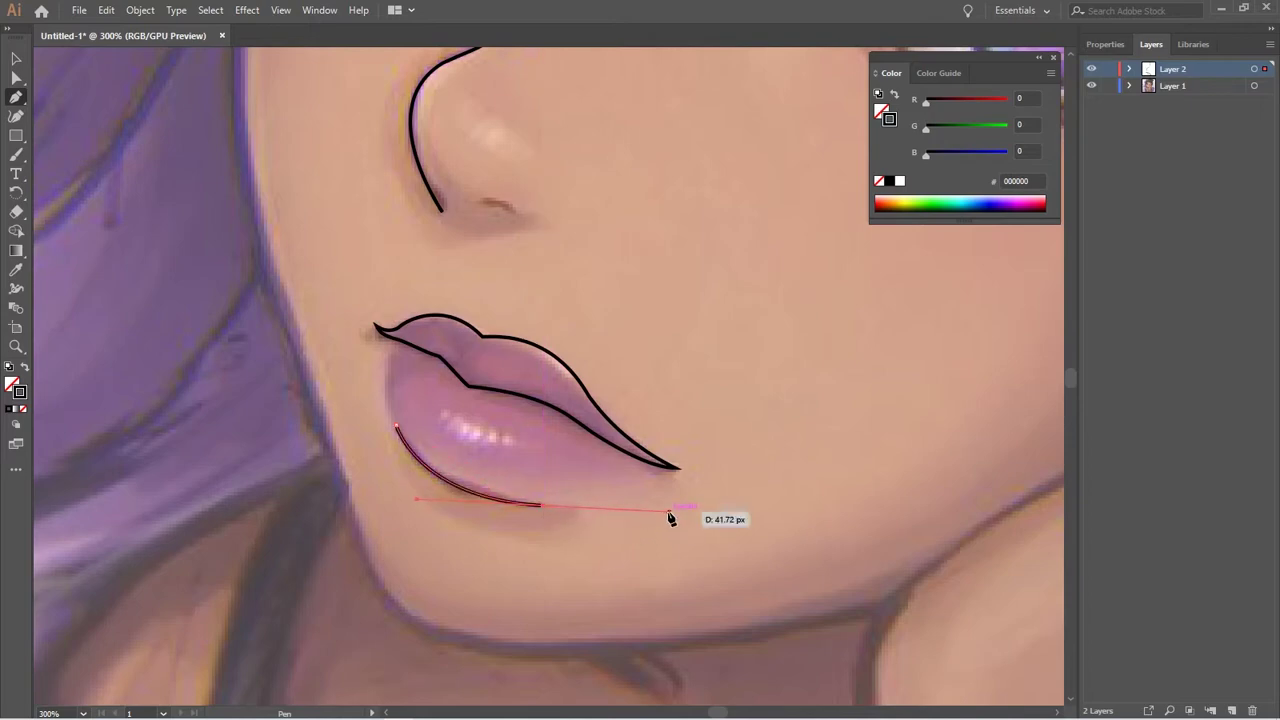
pyautogui.hotkey('ctrl', '-')
pyautogui.hotkey('ctrl', '-')
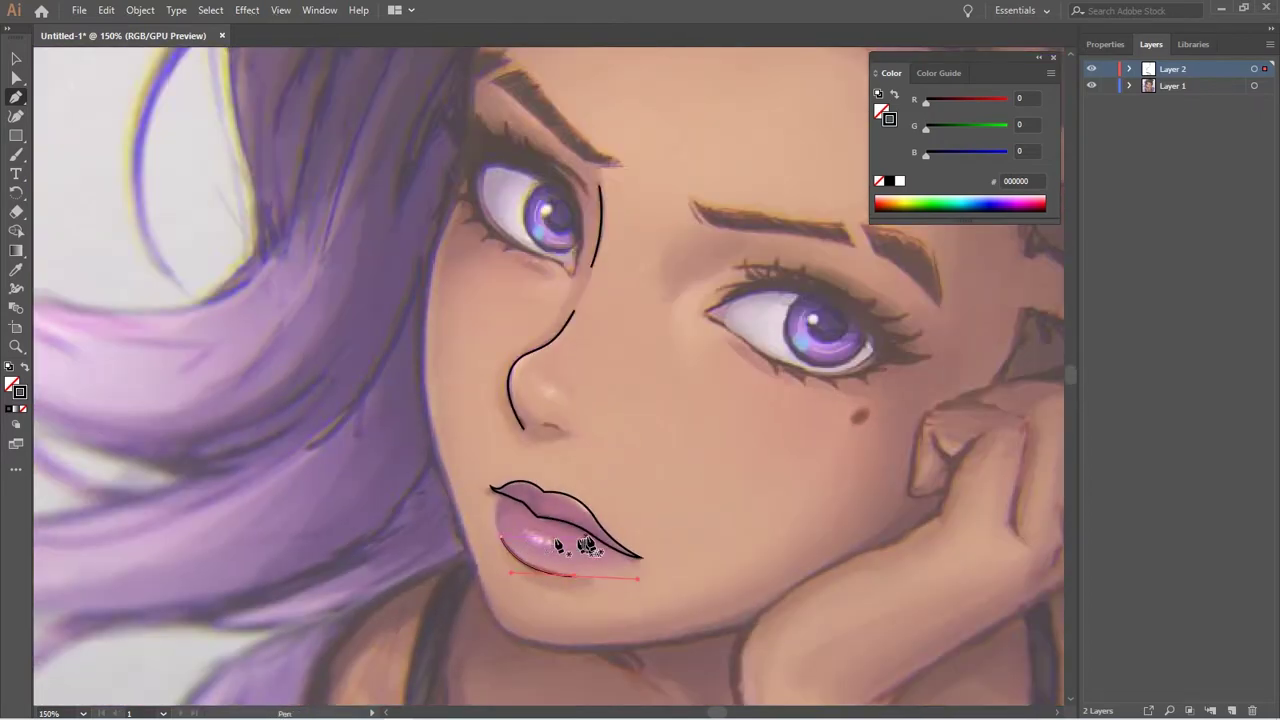
pyautogui.moveTo(685, 581); pyautogui.dragTo(455, 541)
# Zoom in on the right eye and Pen-trace the upper lid from the inner to the outer corner
pyautogui.hotkey('ctrl', '+')
pyautogui.hotkey('ctrl', '+')
pyautogui.hotkey('ctrl', '-')
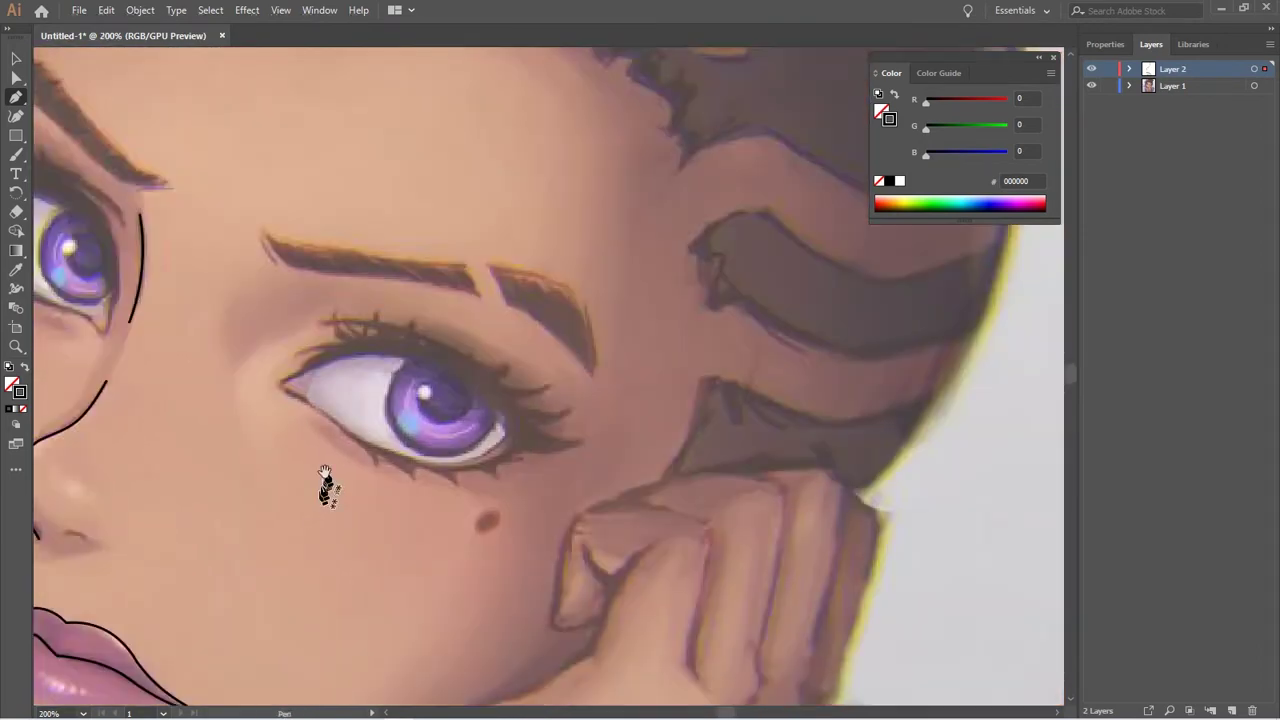
pyautogui.hotkey('ctrl', '+')
pyautogui.moveTo(329, 486)
pyautogui.mouseDown()
pyautogui.moveTo(370, 465)
pyautogui.moveTo(290, 490)
pyautogui.mouseUp()
pyautogui.moveTo(183, 418); pyautogui.dragTo(226, 412)
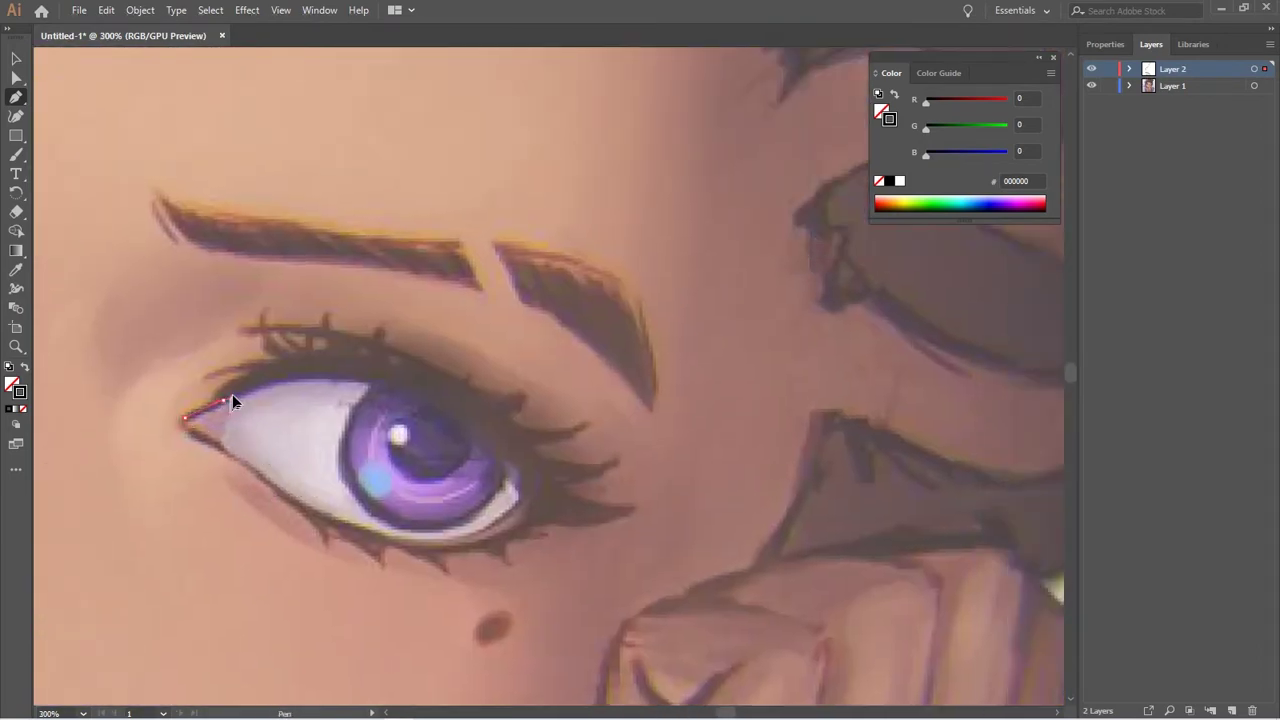
pyautogui.moveTo(525, 492)
pyautogui.mouseDown()
pyautogui.moveTo(640, 665)
pyautogui.moveTo(628, 673)
pyautogui.mouseUp()
pyautogui.hotkey('ctrl', 'z')
pyautogui.moveTo(528, 521)
pyautogui.mouseDown()
pyautogui.moveTo(545, 715)
pyautogui.moveTo(582, 406)
pyautogui.moveTo(618, 416)
pyautogui.moveTo(542, 301)
pyautogui.mouseUp()
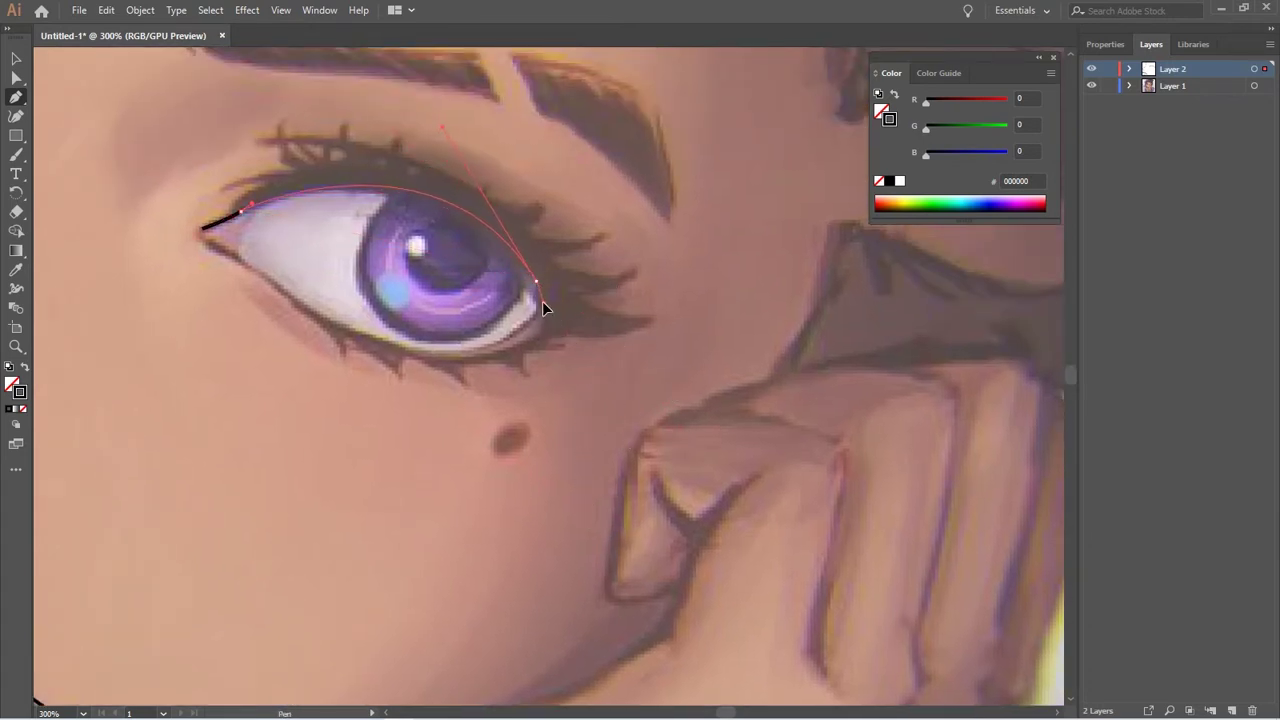
pyautogui.moveTo(498, 351)
pyautogui.mouseDown()
pyautogui.moveTo(429, 367)
pyautogui.moveTo(462, 354)
pyautogui.mouseUp()
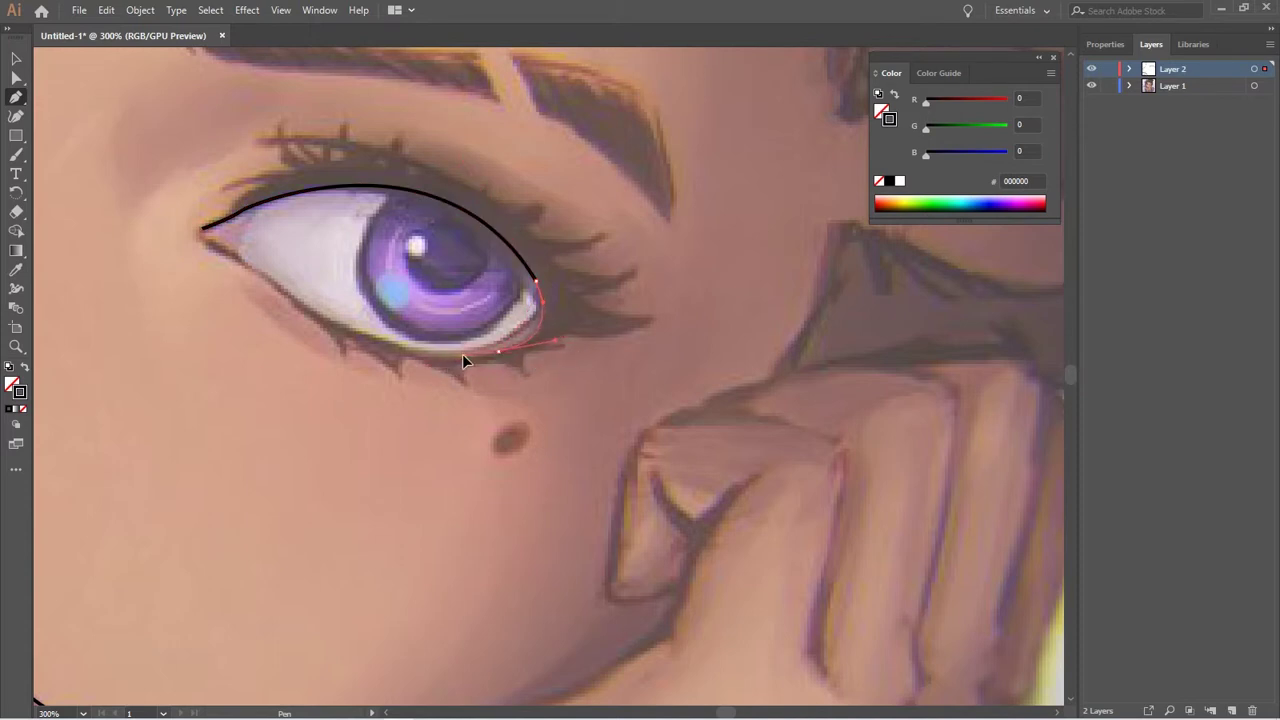
# Close the eye outline along the lower lid back at the inner corner
pyautogui.click(202, 228)
pyautogui.moveTo(202, 228)
pyautogui.mouseDown()
pyautogui.moveTo(190, 239)
pyautogui.moveTo(213, 233)
pyautogui.mouseUp()
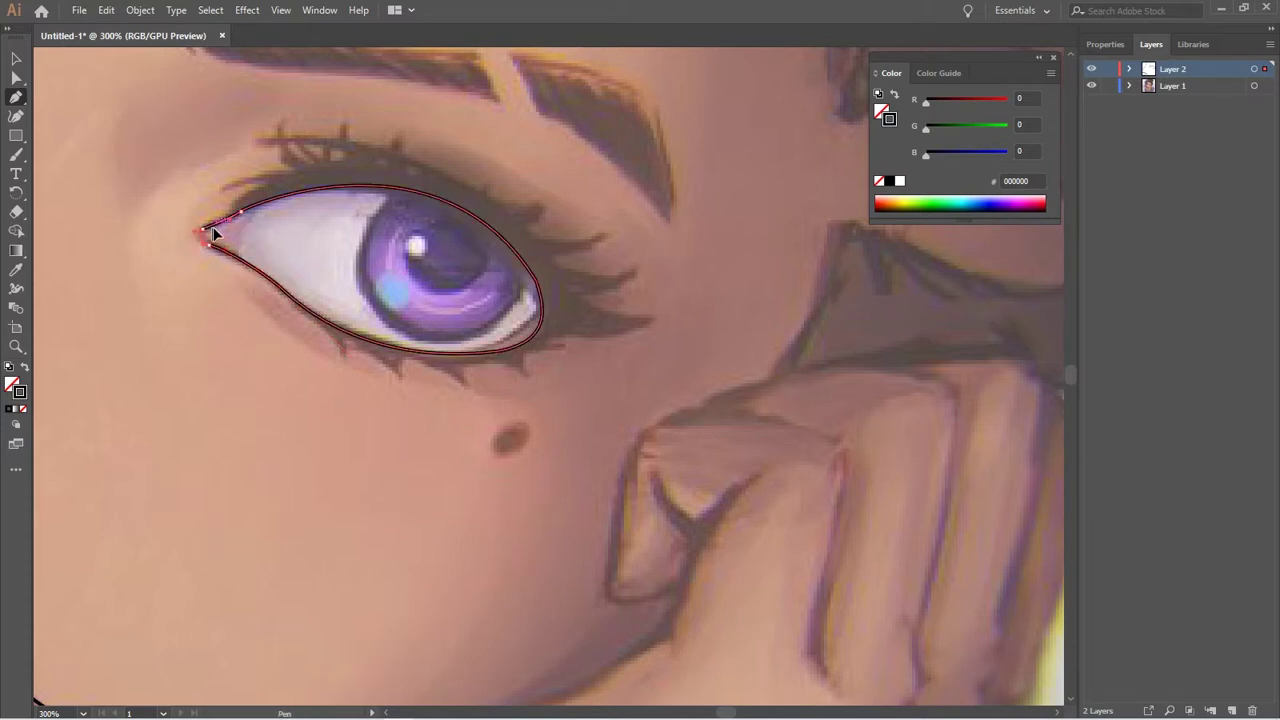
pyautogui.scroll(5, 215, 228)
pyautogui.hscroll(-8, 360, 455)
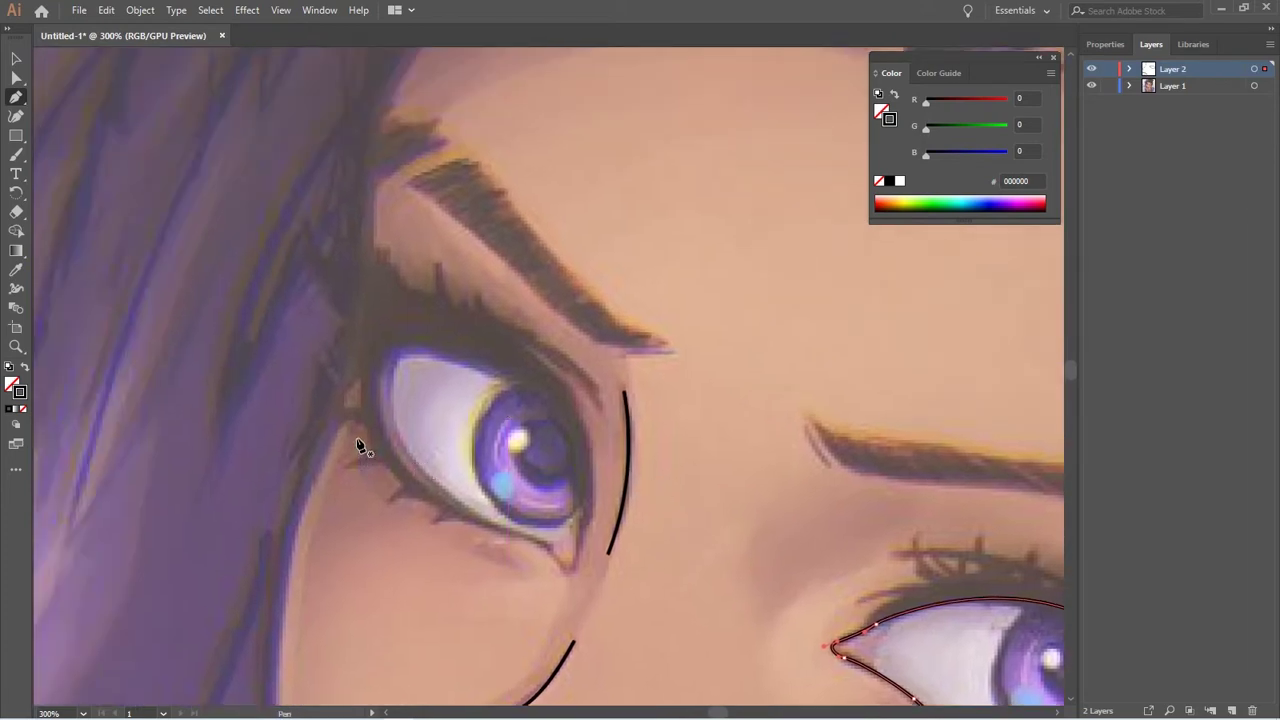
# Pen-trace the left eye's lower lid, round its inner corner and run along the upper lid
pyautogui.hscroll(2, 380, 438)
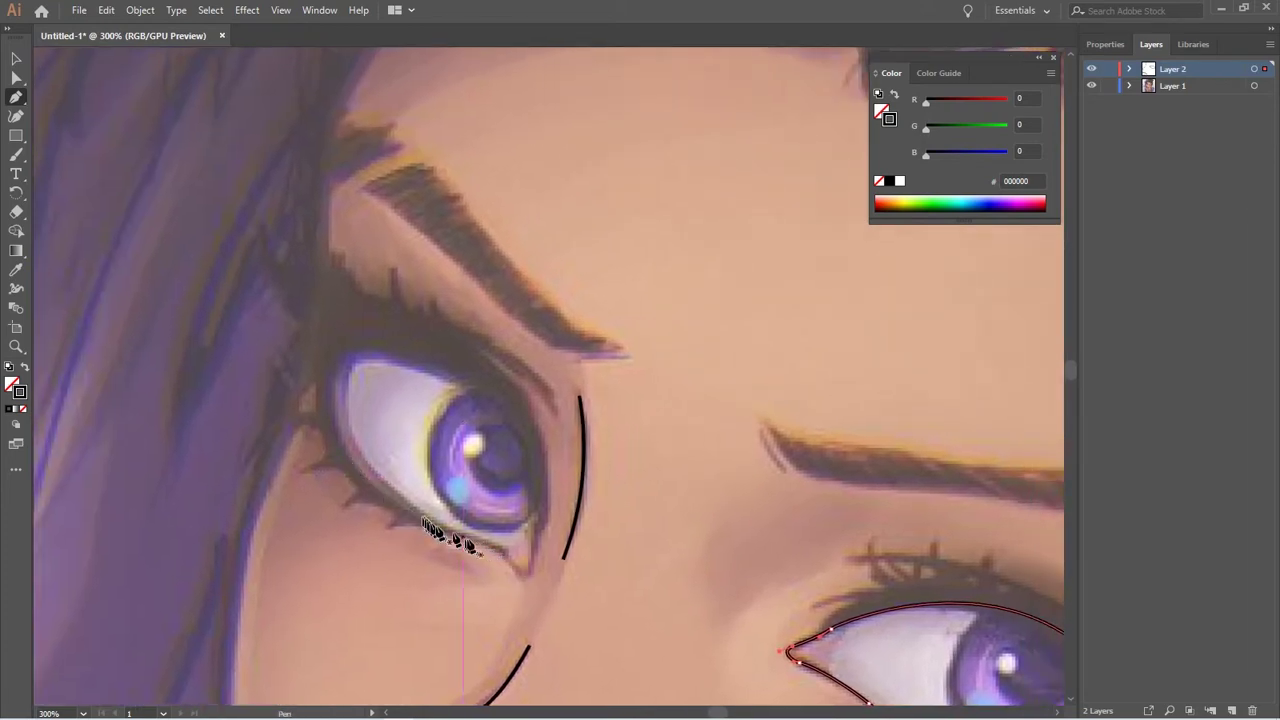
pyautogui.click(516, 572)
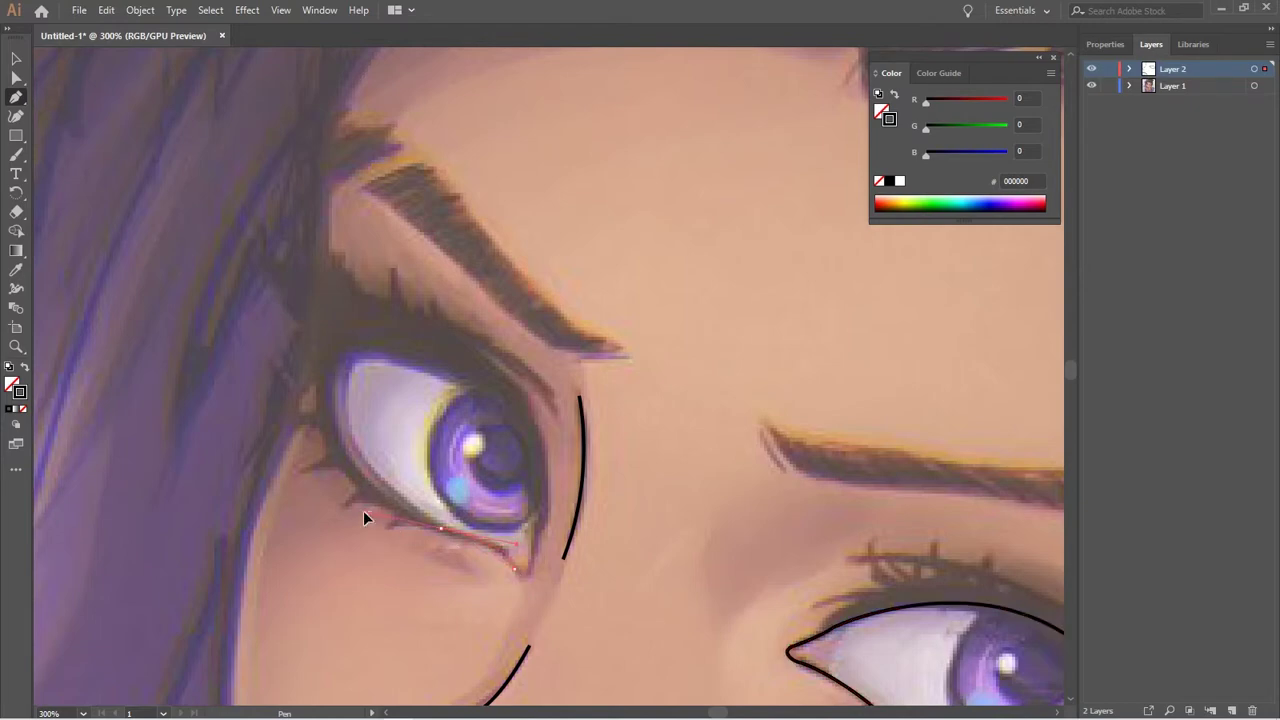
pyautogui.moveTo(438, 528); pyautogui.dragTo(405, 500)
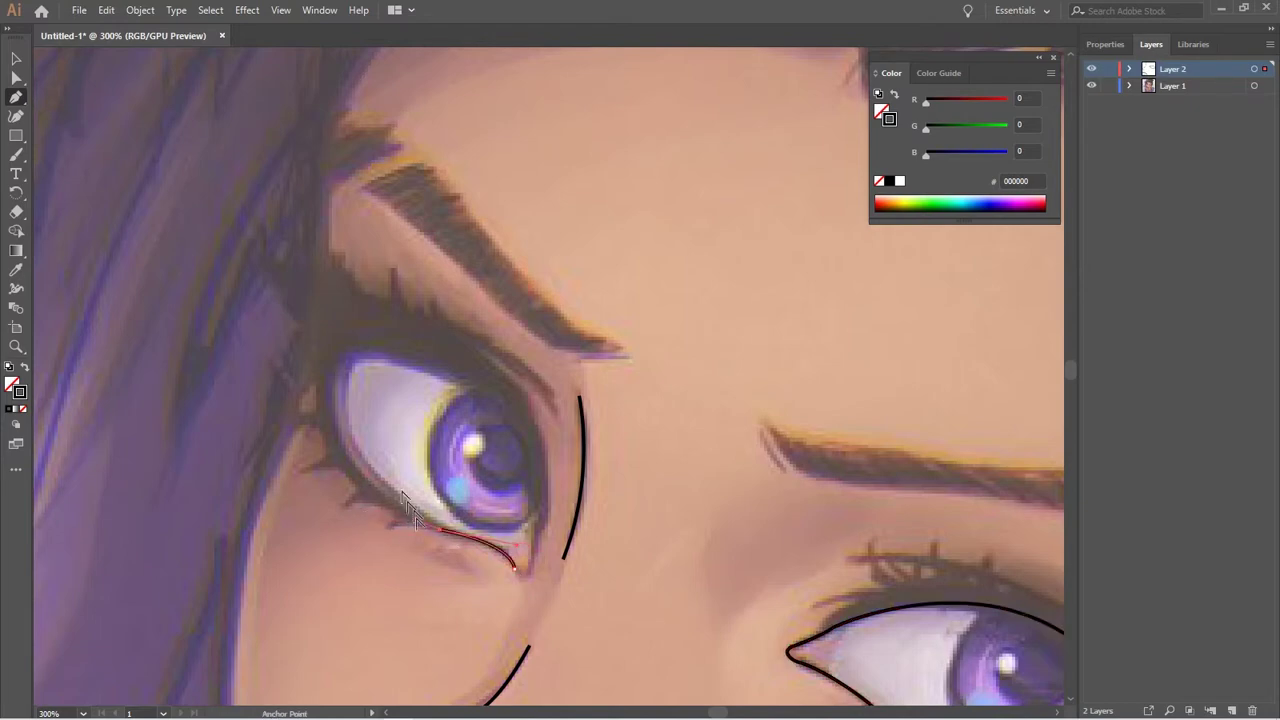
pyautogui.moveTo(334, 366); pyautogui.dragTo(335, 320)
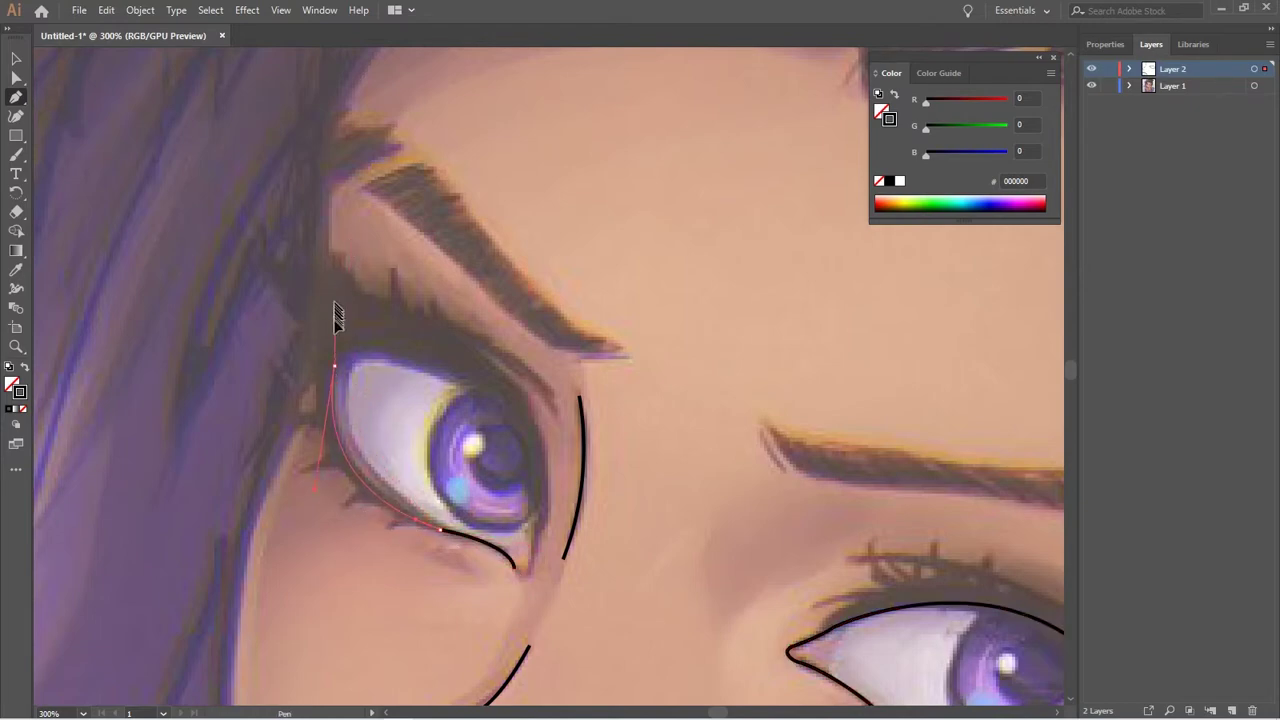
pyautogui.moveTo(487, 388); pyautogui.dragTo(610, 457)
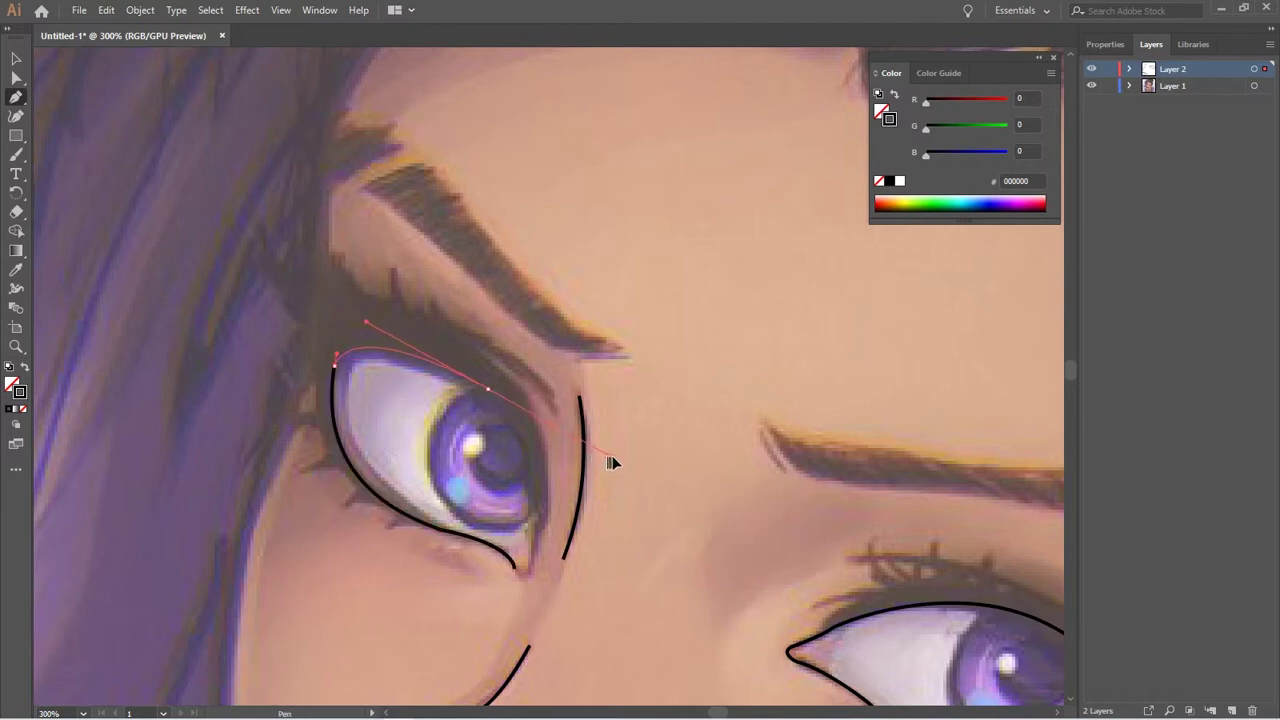
pyautogui.moveTo(531, 467)
pyautogui.mouseDown()
pyautogui.moveTo(552, 578)
pyautogui.moveTo(592, 607)
pyautogui.mouseUp()
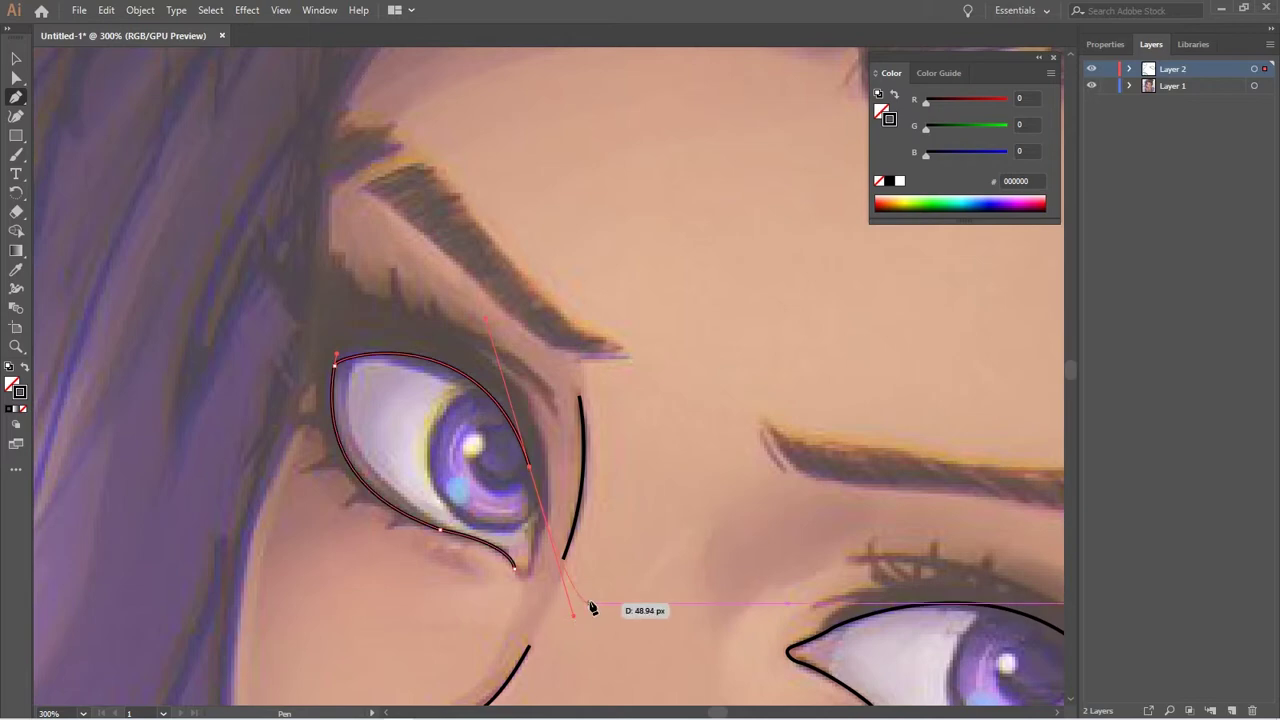
# Redraw the upper eyelid curve from the top-left point and smooth the eye's right edge
pyautogui.keyDown('ctrl'); pyautogui.click(337, 360); pyautogui.keyUp('ctrl')
pyautogui.moveTo(335, 360); pyautogui.dragTo(365, 357)
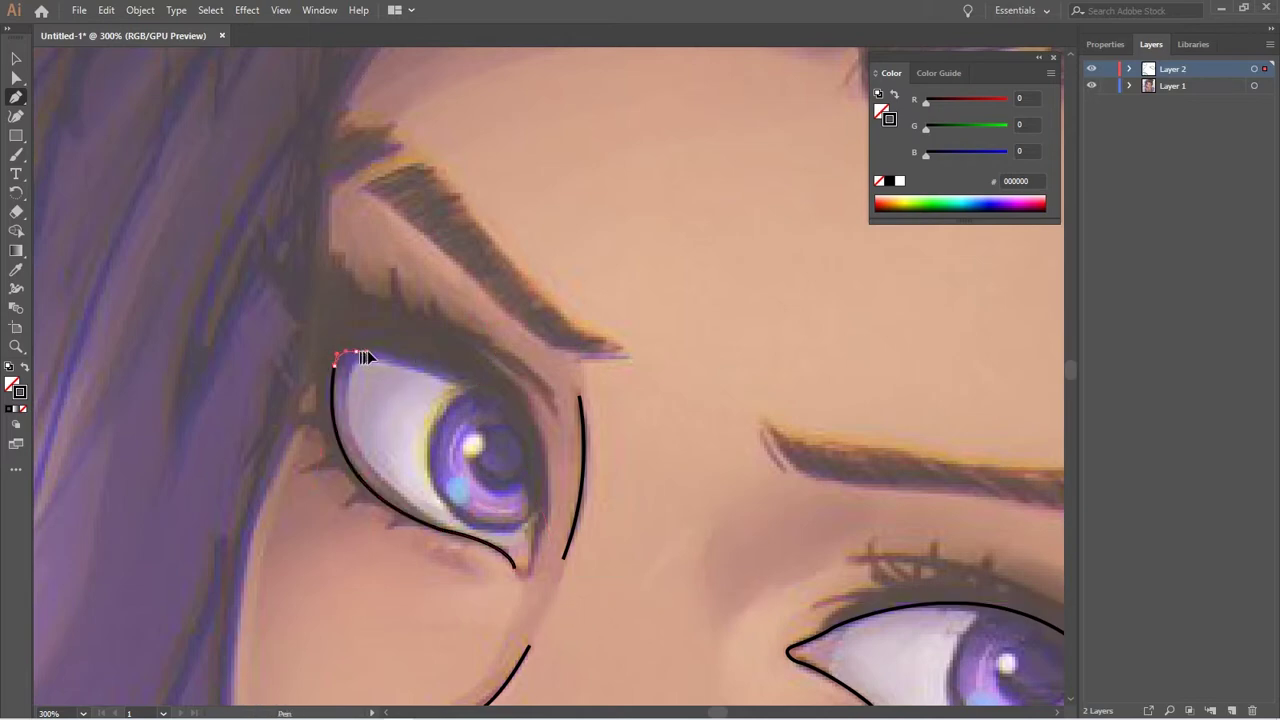
pyautogui.moveTo(530, 478); pyautogui.dragTo(531, 595)
pyautogui.keyDown('ctrl'); pyautogui.click(533, 483); pyautogui.keyUp('ctrl')
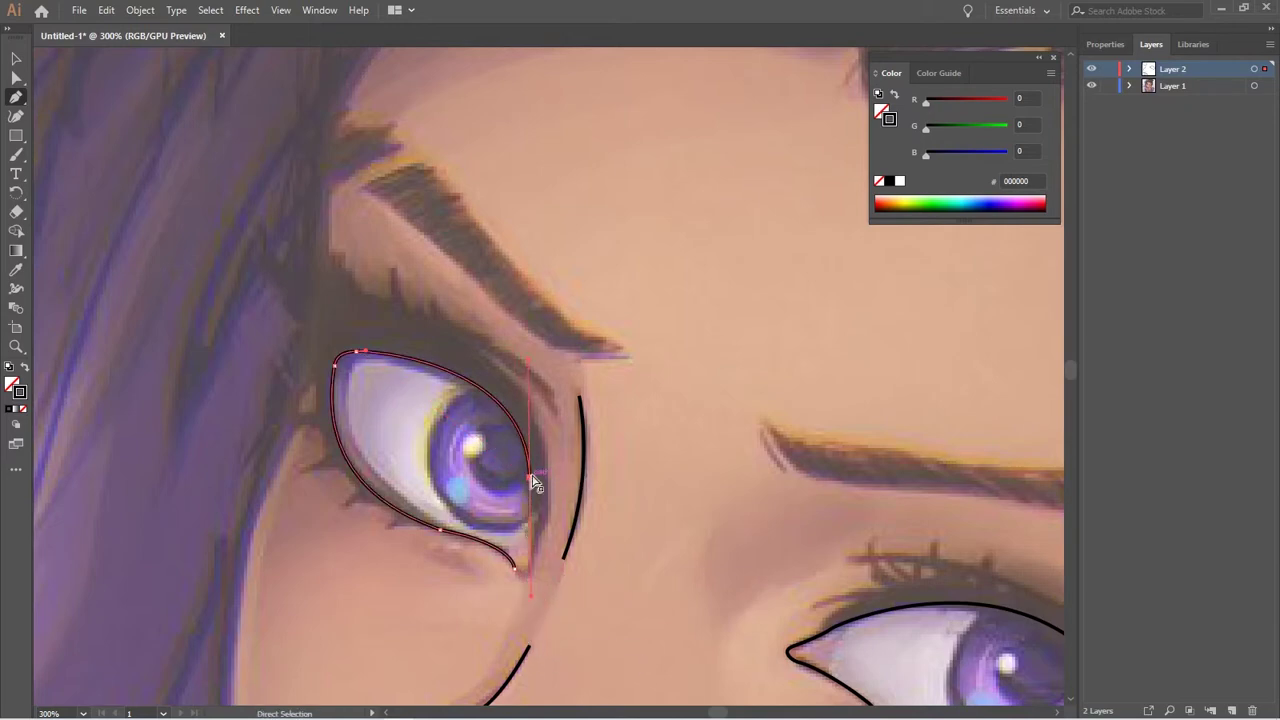
pyautogui.moveTo(533, 483)
pyautogui.mouseDown()
pyautogui.moveTo(540, 548)
pyautogui.moveTo(519, 593)
pyautogui.moveTo(517, 568)
pyautogui.mouseUp()
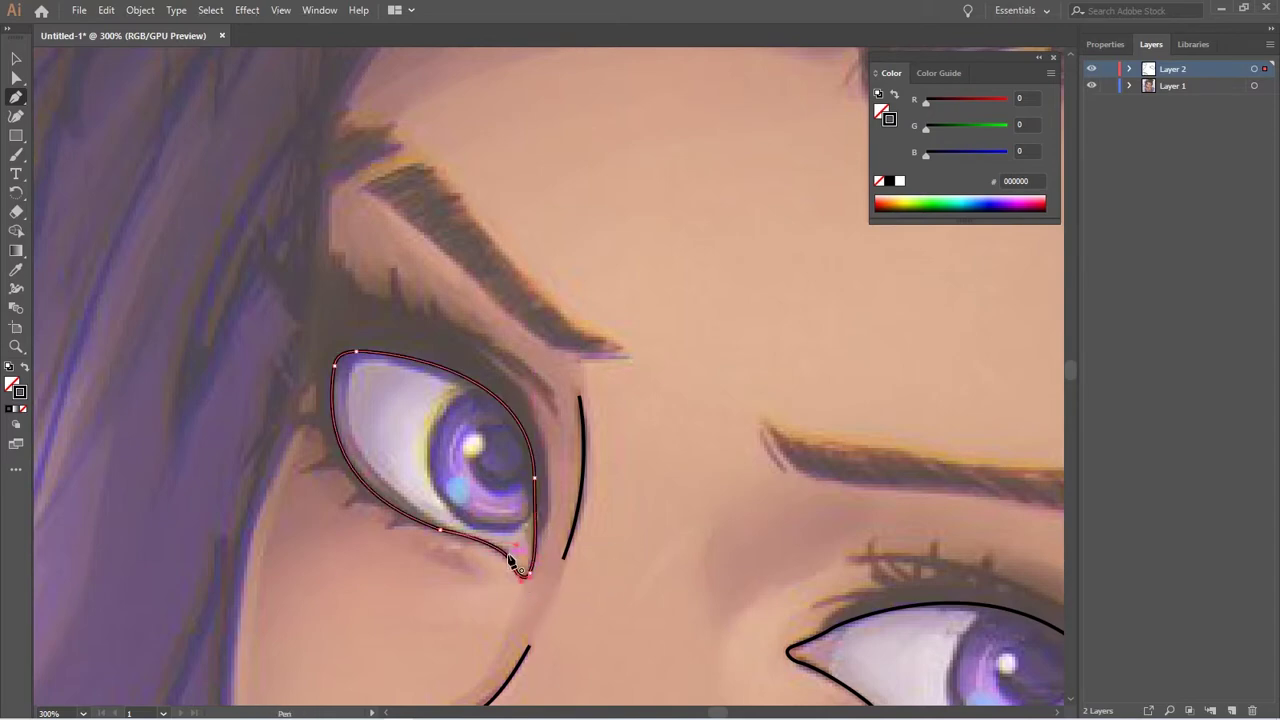
pyautogui.scroll(-5, 594, 354)
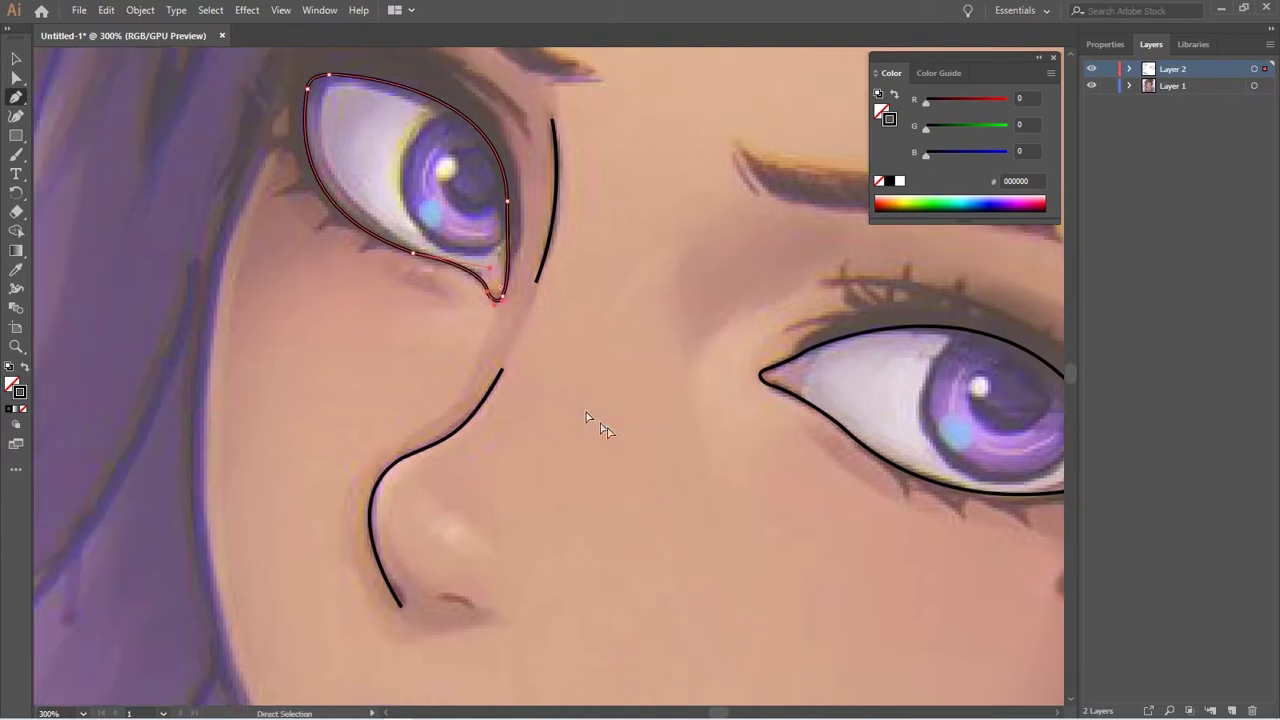
pyautogui.scroll(-2, 586, 418)
pyautogui.scroll(-1, 590, 415)
pyautogui.scroll(-1, 592, 412)
# Draw a curved pen line from the widow's peak down the left hairline beside the eye
pyautogui.scroll(-1, 596, 410)
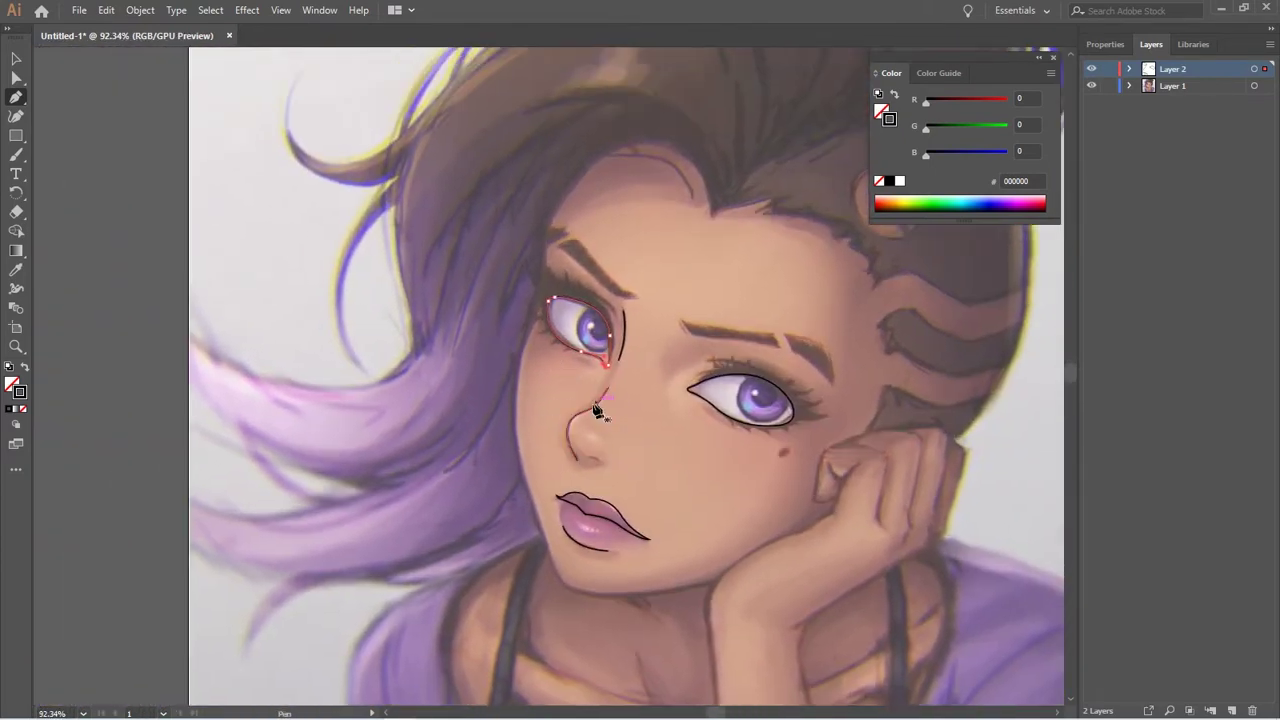
pyautogui.scroll(2, 596, 410)
pyautogui.moveTo(596, 410)
pyautogui.mouseDown()
pyautogui.moveTo(680, 389)
pyautogui.moveTo(655, 450)
pyautogui.mouseUp()
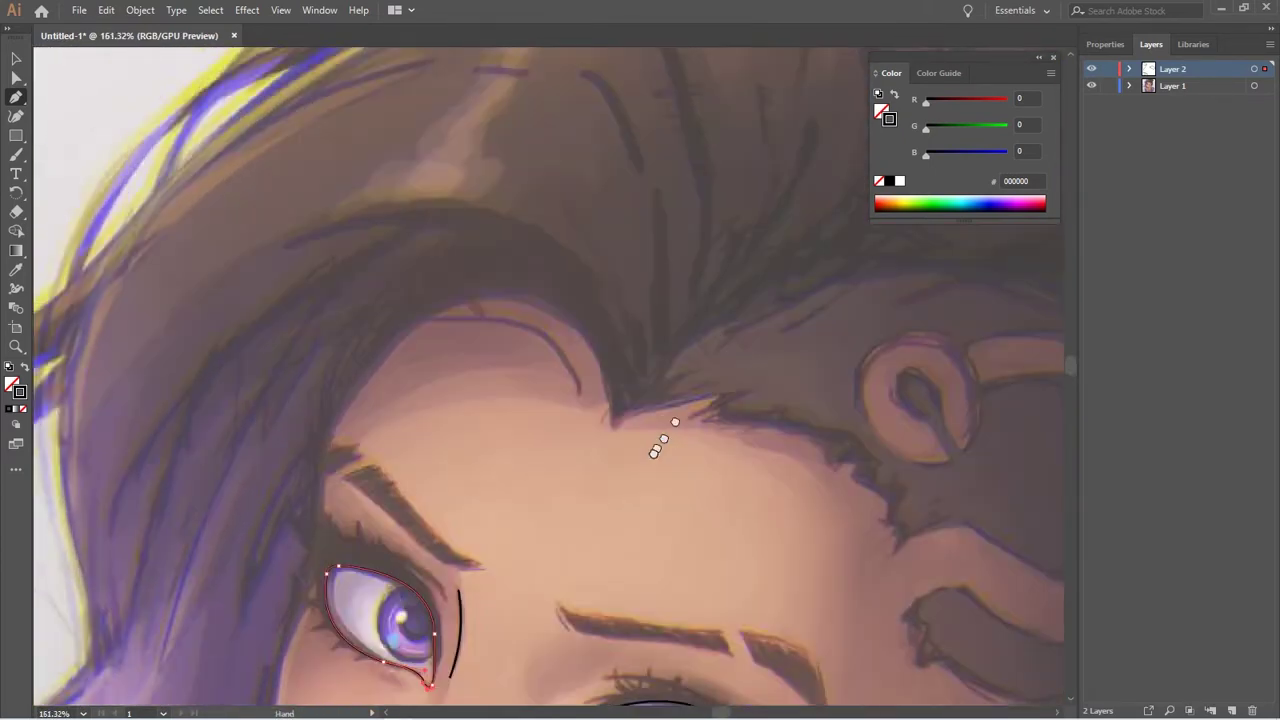
pyautogui.moveTo(610, 412)
pyautogui.mouseDown()
pyautogui.moveTo(527, 302)
pyautogui.moveTo(428, 305)
pyautogui.mouseUp()
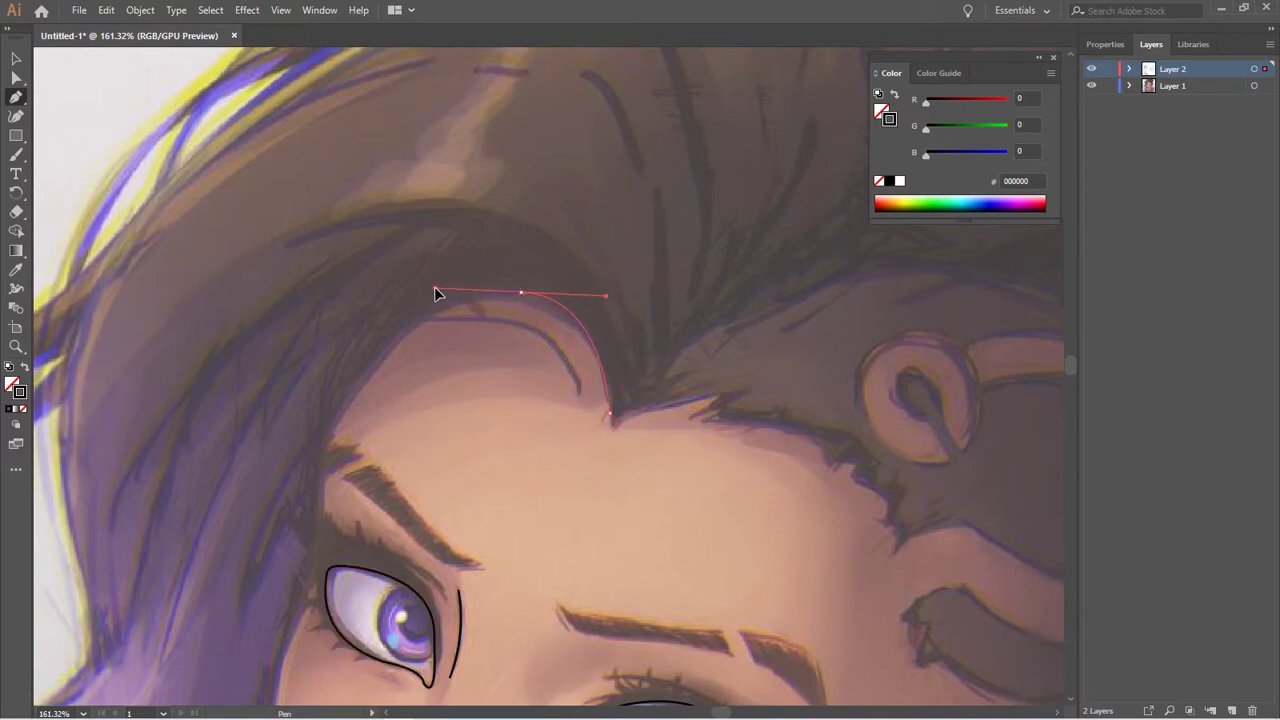
pyautogui.moveTo(326, 441)
pyautogui.mouseDown()
pyautogui.moveTo(258, 612)
pyautogui.moveTo(318, 471)
pyautogui.mouseUp()
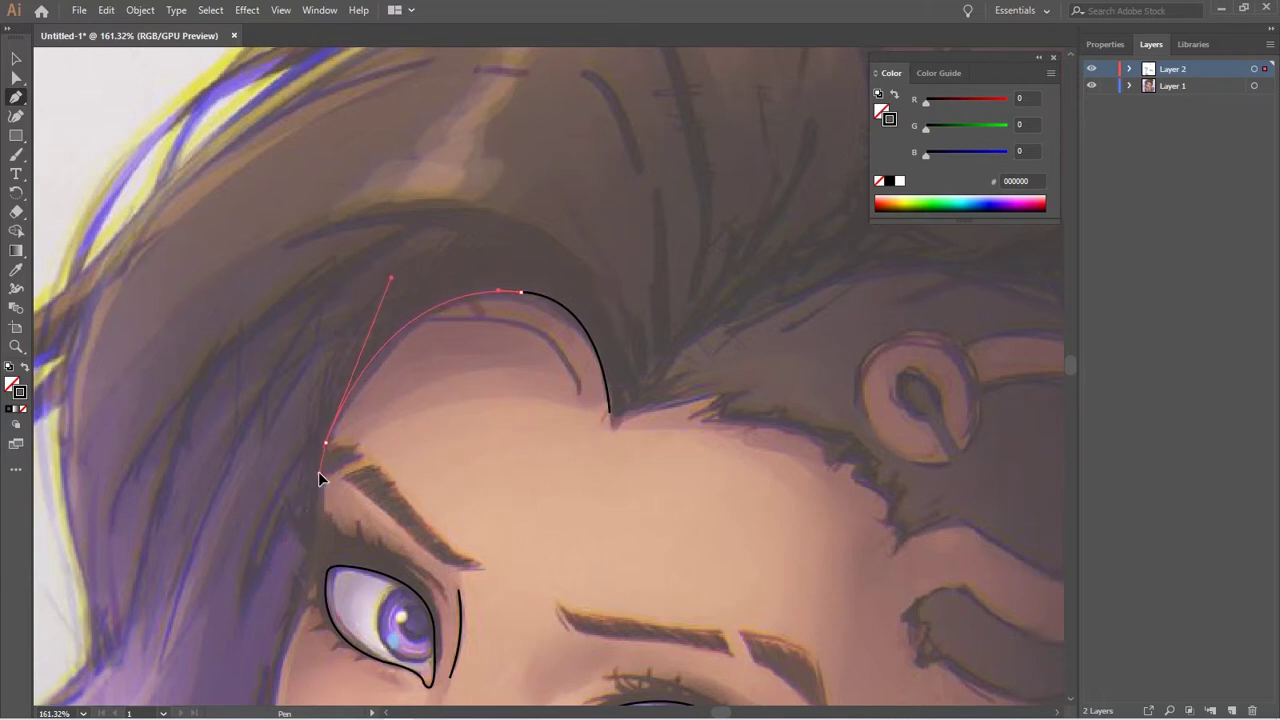
pyautogui.scroll(-5, 318, 471)
pyautogui.hscroll(-4, 318, 471)
pyautogui.moveTo(510, 323); pyautogui.dragTo(510, 330)
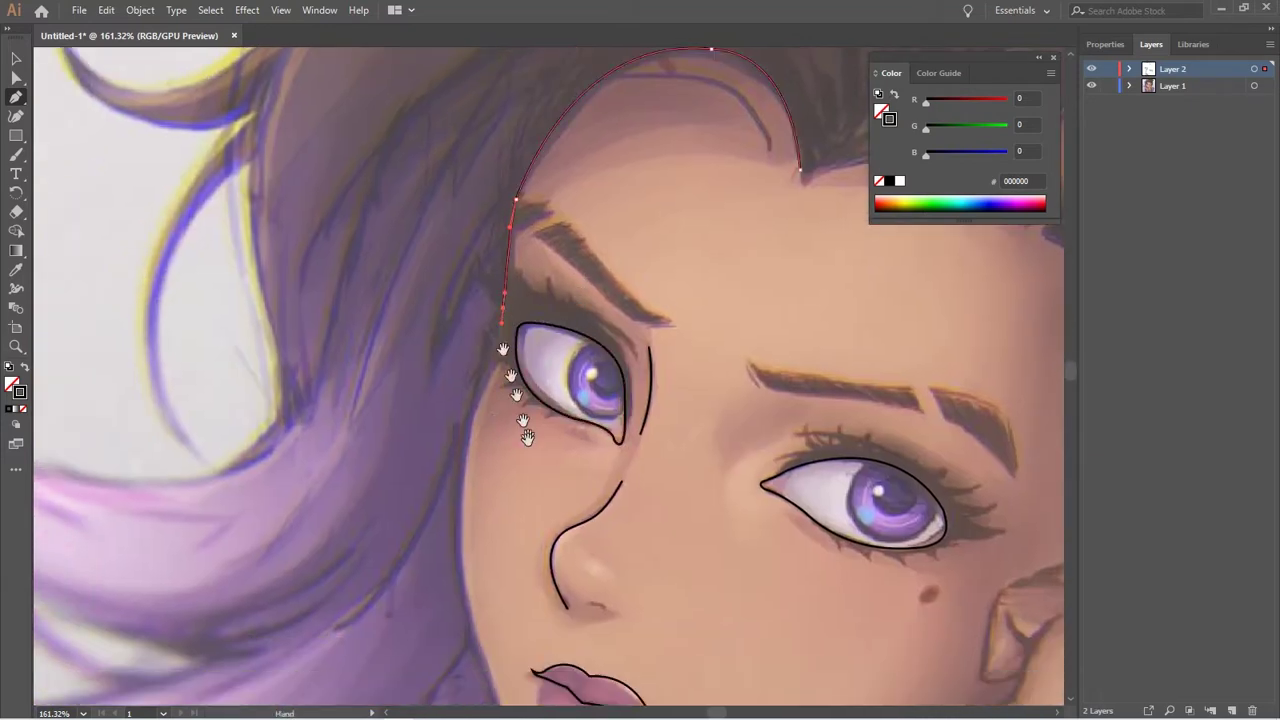
pyautogui.scroll(-5, 514, 357)
pyautogui.hscroll(-3, 514, 357)
# Continue the line down the left cheek and around beneath the chin, ending in a corner point
pyautogui.moveTo(586, 232); pyautogui.dragTo(572, 255)
pyautogui.scroll(-5, 574, 255)
pyautogui.hscroll(3, 574, 255)
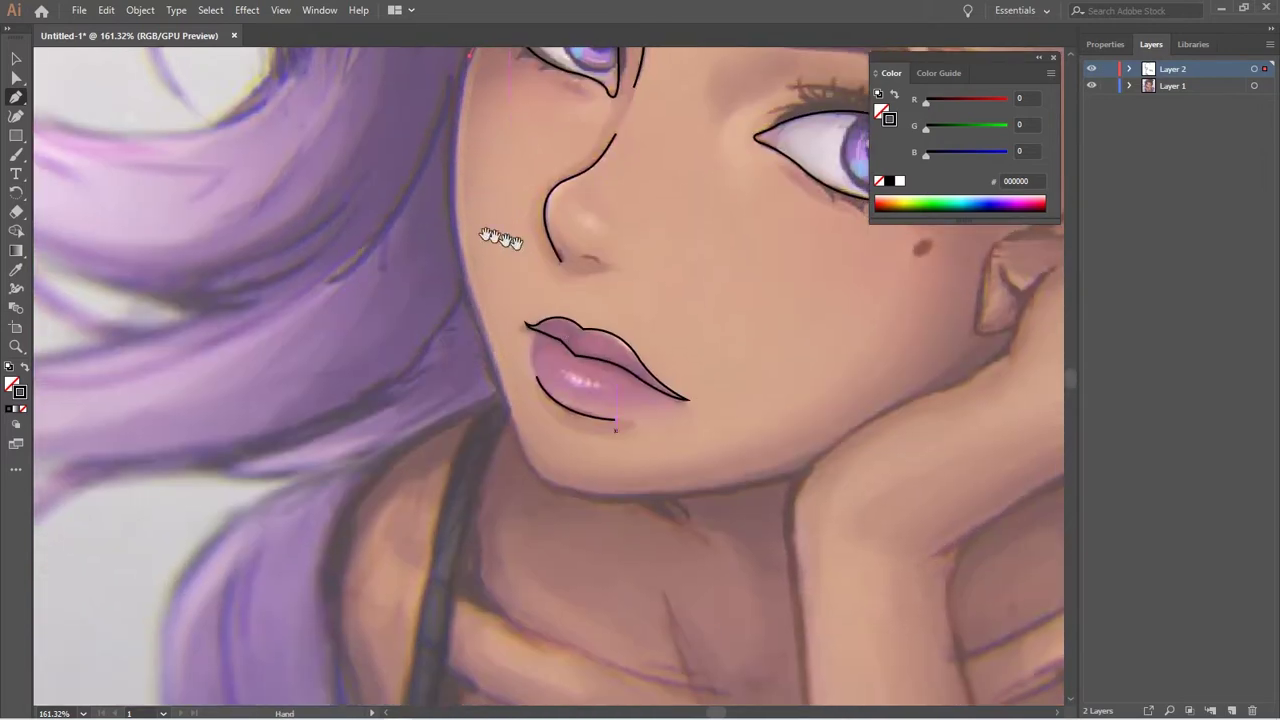
pyautogui.moveTo(459, 268); pyautogui.dragTo(472, 318)
pyautogui.scroll(-5, 463, 288)
pyautogui.hscroll(2, 463, 288)
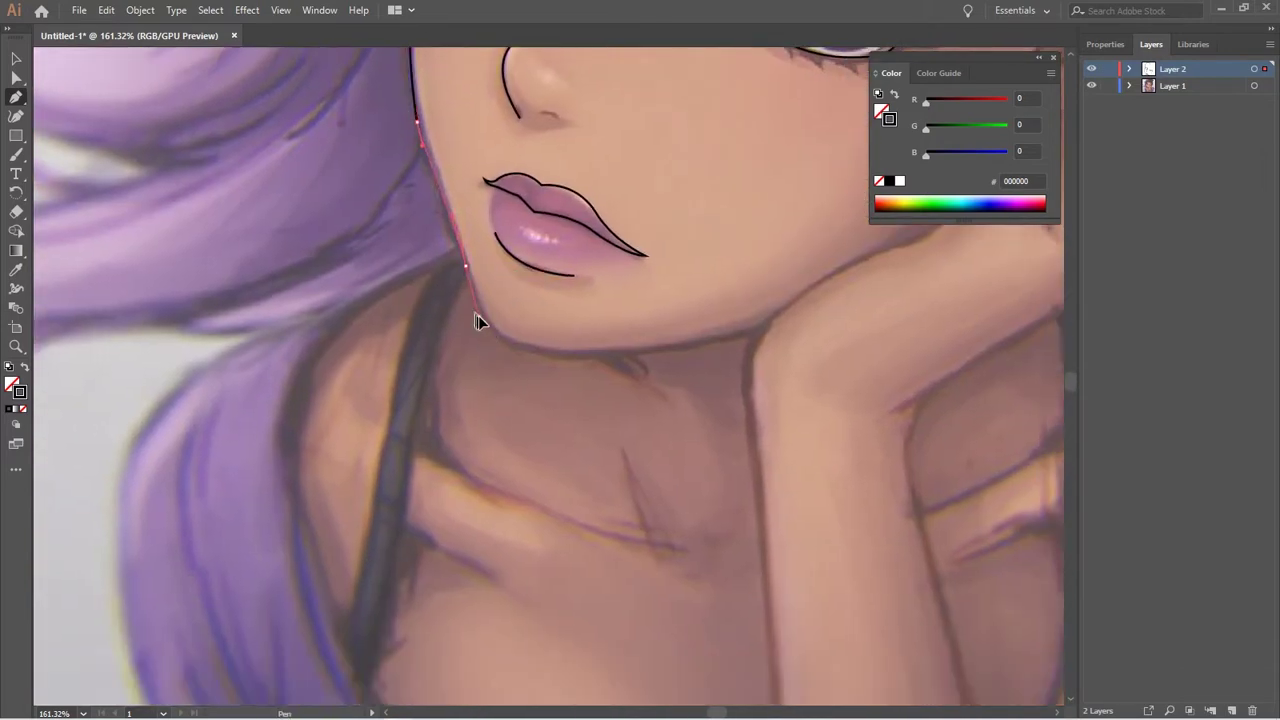
pyautogui.moveTo(476, 295)
pyautogui.mouseDown()
pyautogui.moveTo(450, 298)
pyautogui.moveTo(476, 299)
pyautogui.mouseUp()
pyautogui.scroll(-2, 557, 346)
pyautogui.hscroll(5, 557, 346)
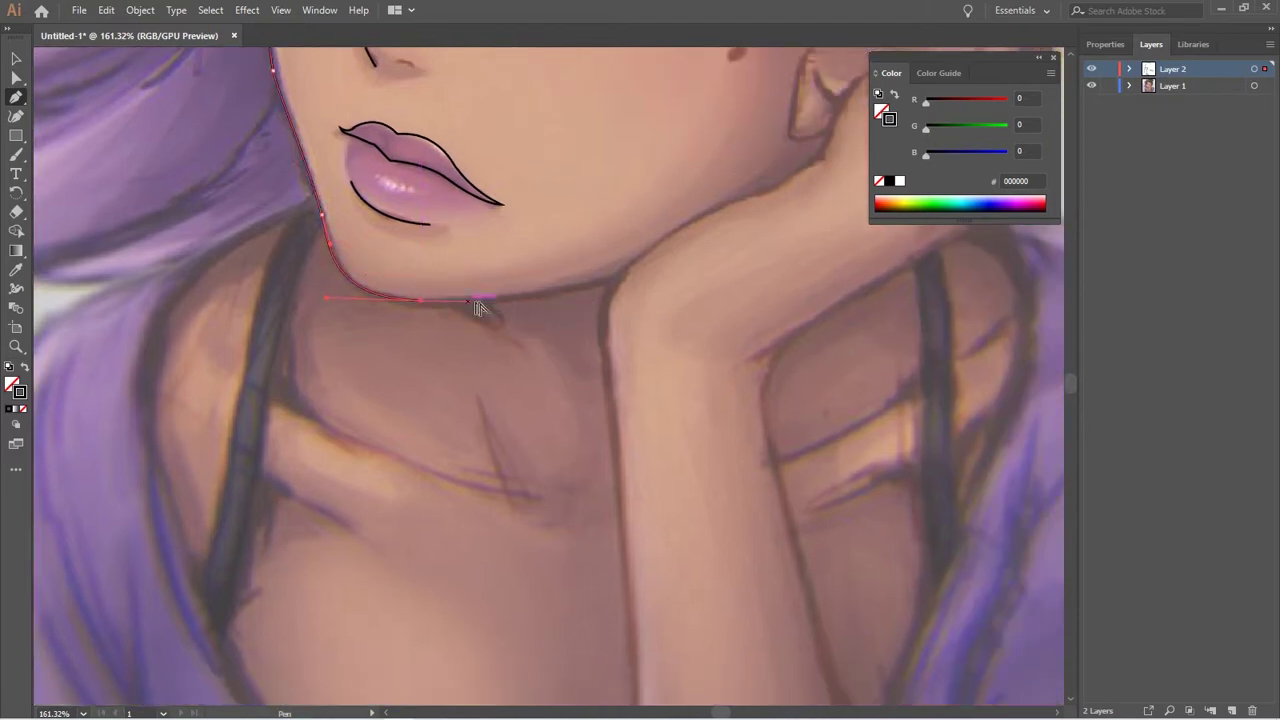
pyautogui.moveTo(612, 277); pyautogui.dragTo(673, 264)
pyautogui.scroll(7, 500, 450)
pyautogui.hscroll(8, 500, 450)
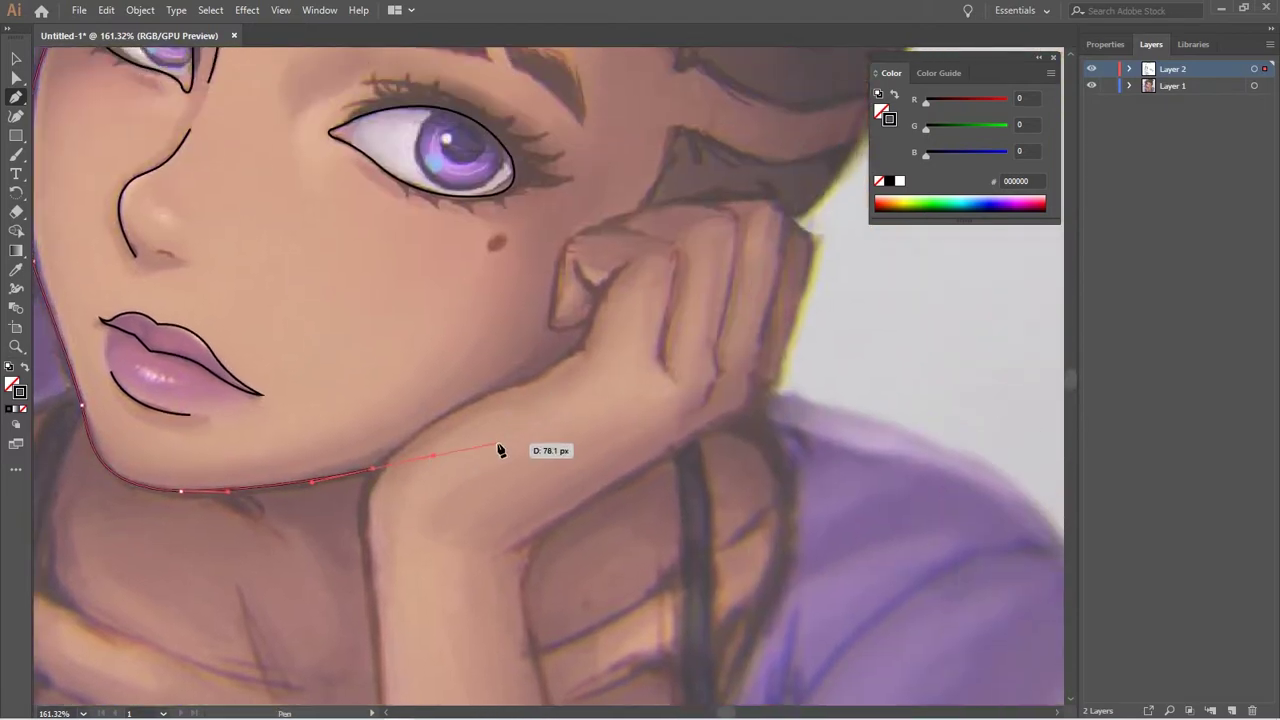
pyautogui.moveTo(500, 450); pyautogui.dragTo(400, 467)
# Carry the jawline along the top of the hand and up its edge by the cheek
pyautogui.moveTo(506, 386); pyautogui.dragTo(542, 388)
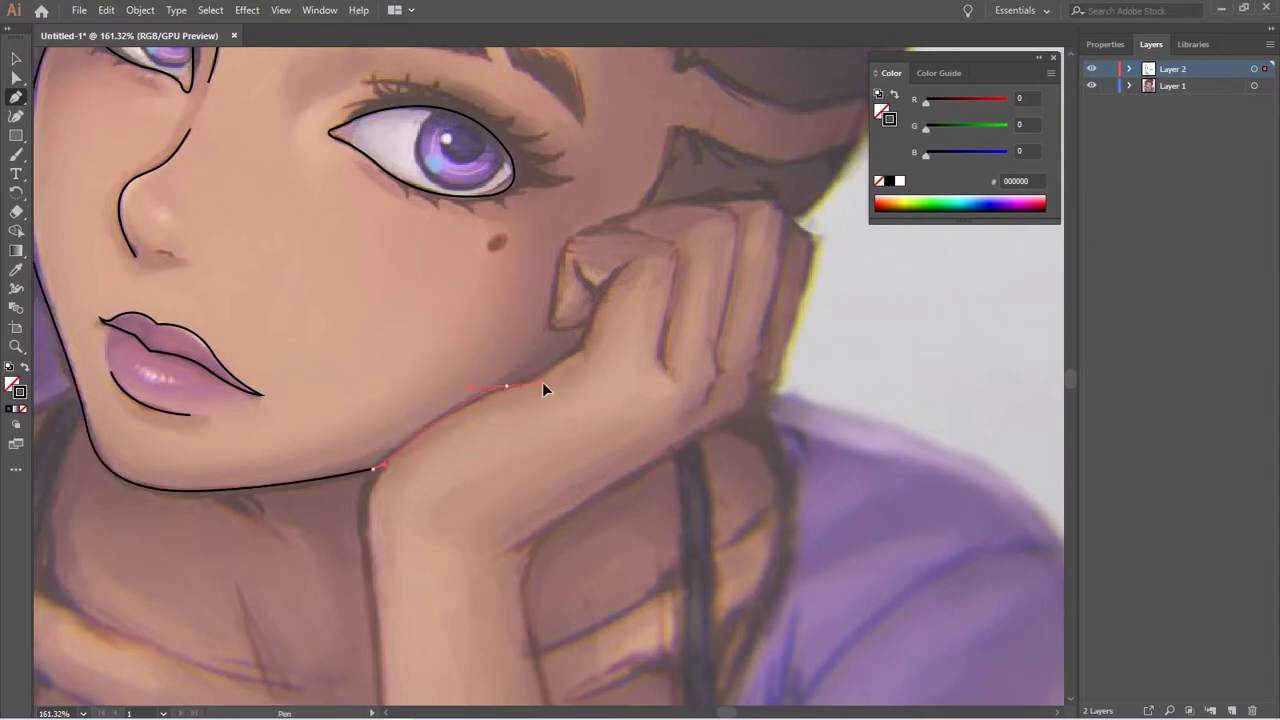
pyautogui.moveTo(543, 388); pyautogui.dragTo(546, 388)
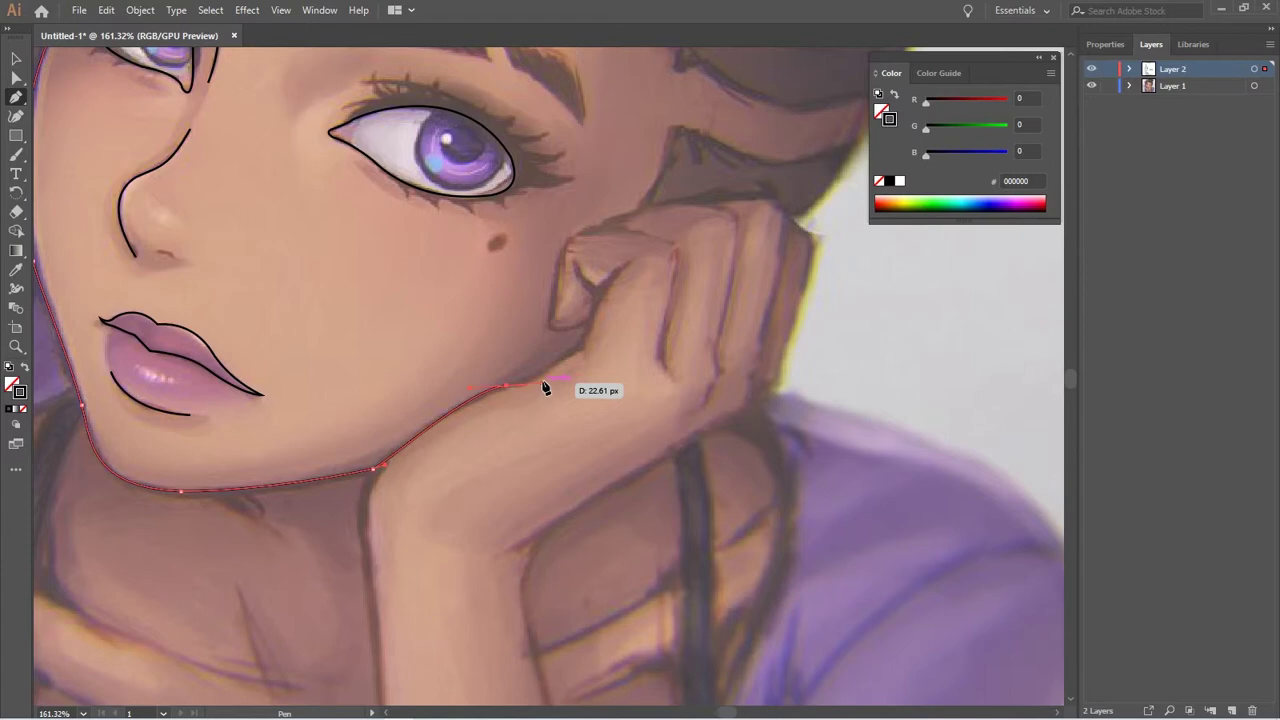
pyautogui.moveTo(544, 388); pyautogui.dragTo(543, 386)
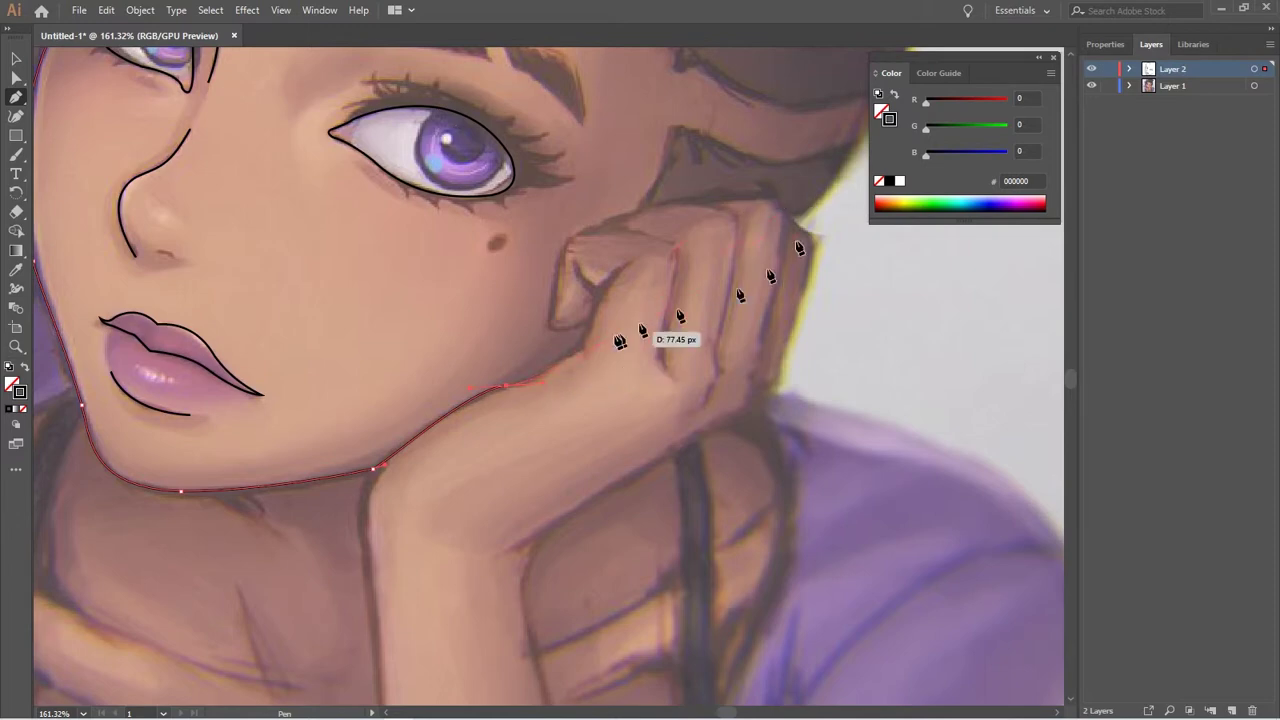
pyautogui.scroll(5, 508, 366)
pyautogui.moveTo(512, 418); pyautogui.dragTo(525, 423)
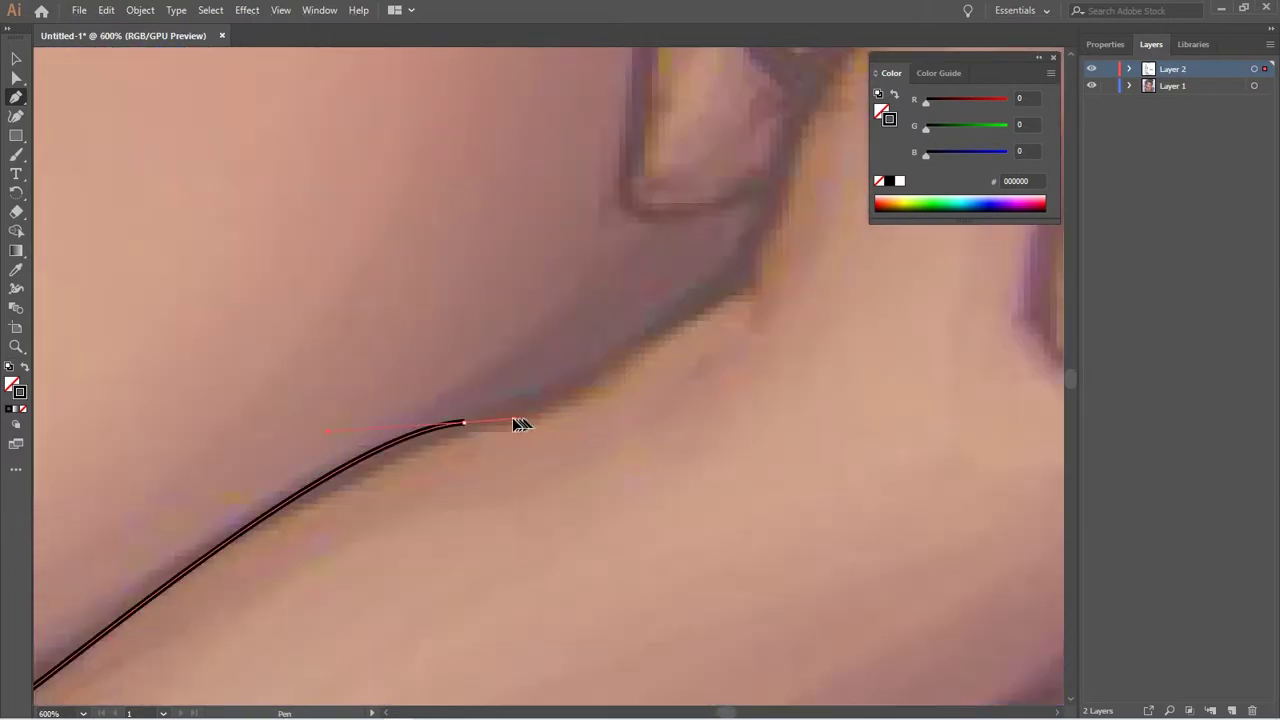
pyautogui.moveTo(597, 375); pyautogui.dragTo(630, 352)
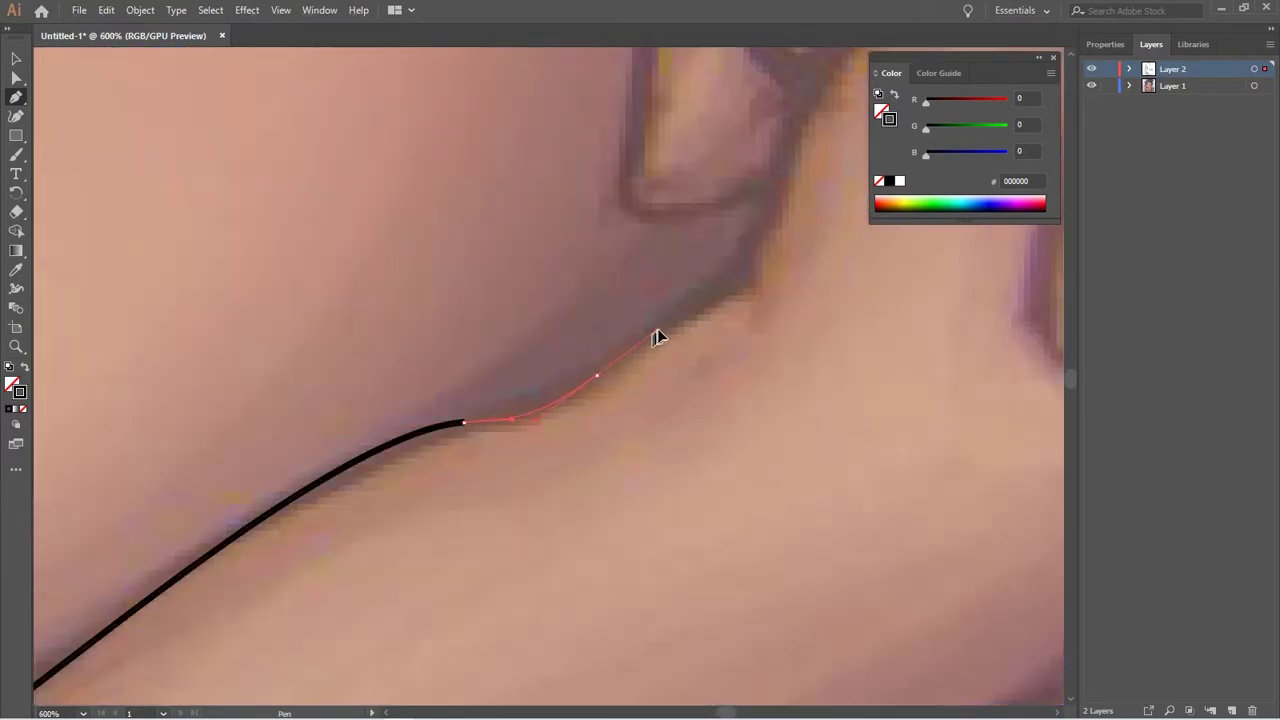
pyautogui.click(740, 289)
pyautogui.scroll(-1, 775, 295)
pyautogui.scroll(-2, 775, 295)
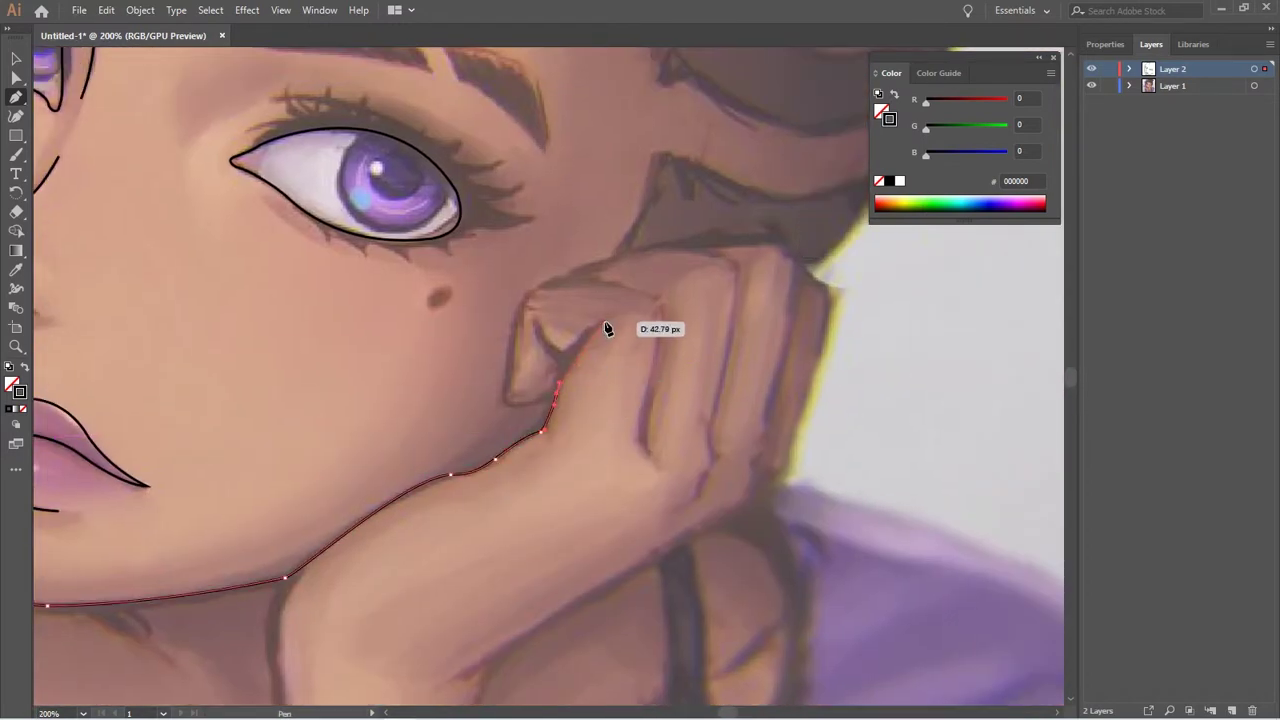
# Curve the line up the finger's side, past the knuckle, into the finger crease
pyautogui.moveTo(603, 322); pyautogui.dragTo(637, 303)
pyautogui.moveTo(607, 373)
pyautogui.mouseDown()
pyautogui.moveTo(678, 446)
pyautogui.moveTo(623, 486)
pyautogui.moveTo(790, 600)
pyautogui.moveTo(611, 434)
pyautogui.mouseUp()
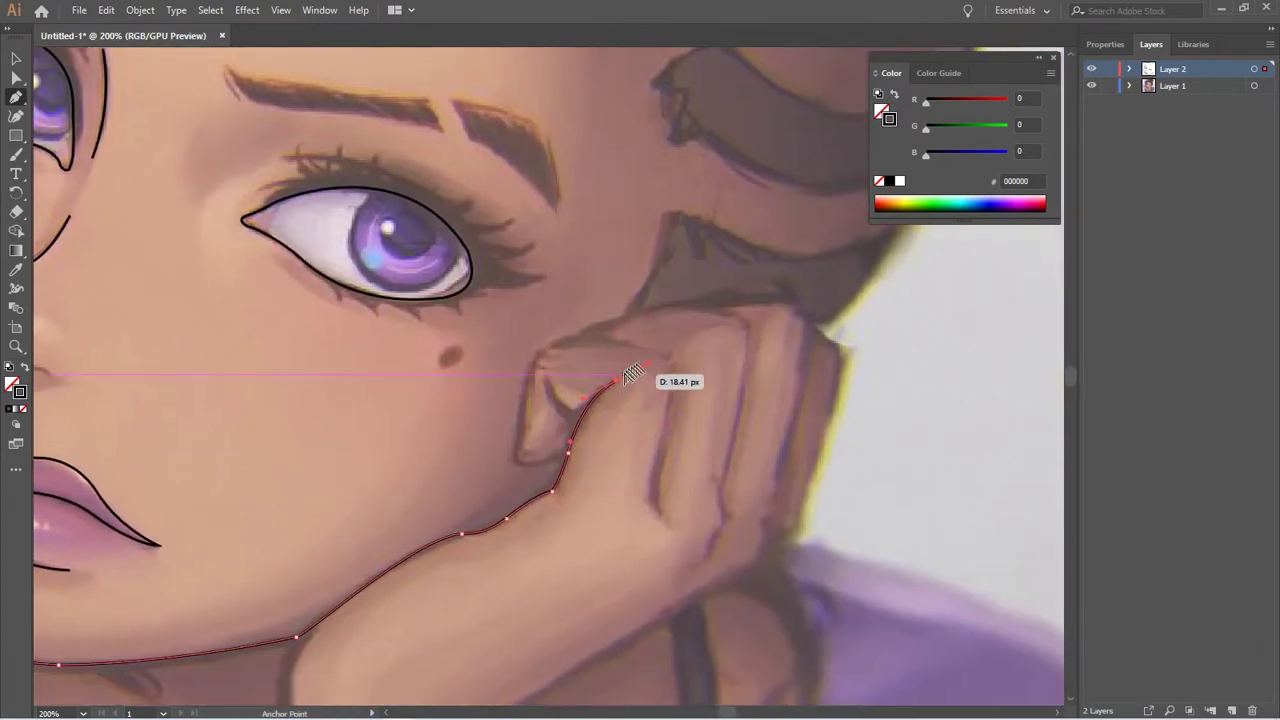
pyautogui.moveTo(632, 358); pyautogui.dragTo(648, 365)
pyautogui.moveTo(576, 467); pyautogui.dragTo(659, 448)
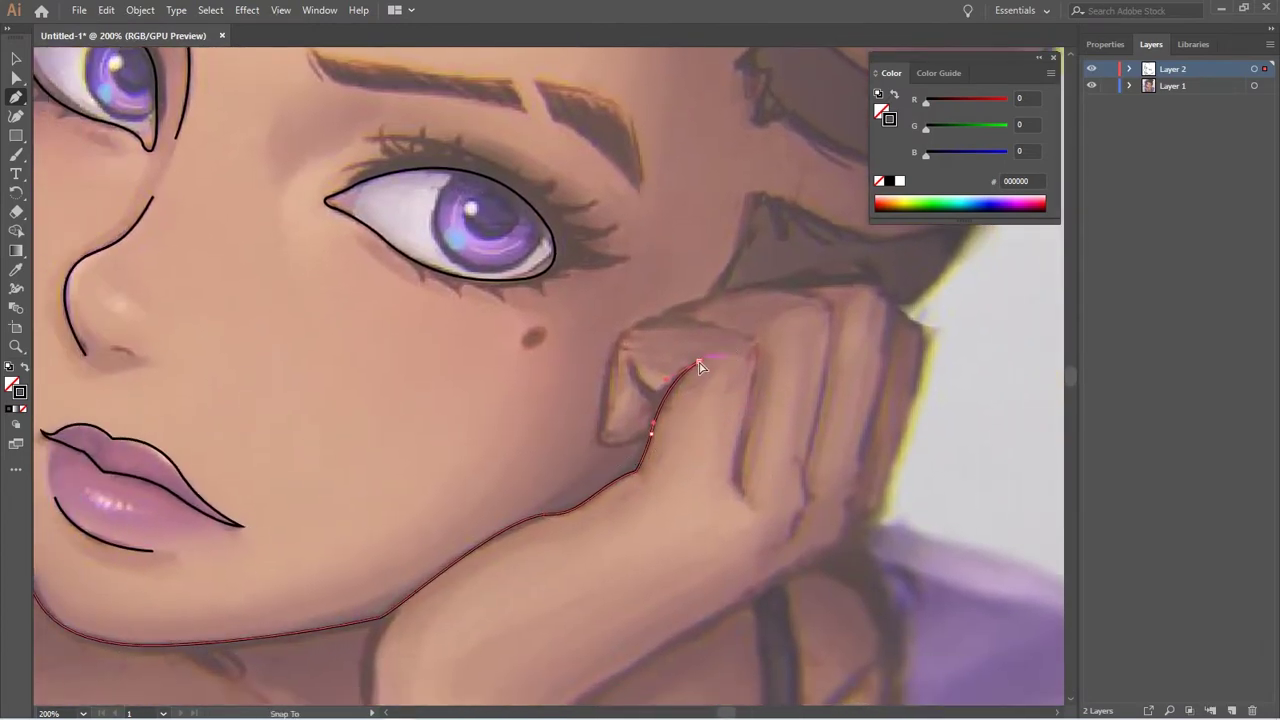
pyautogui.moveTo(703, 370); pyautogui.dragTo(751, 343)
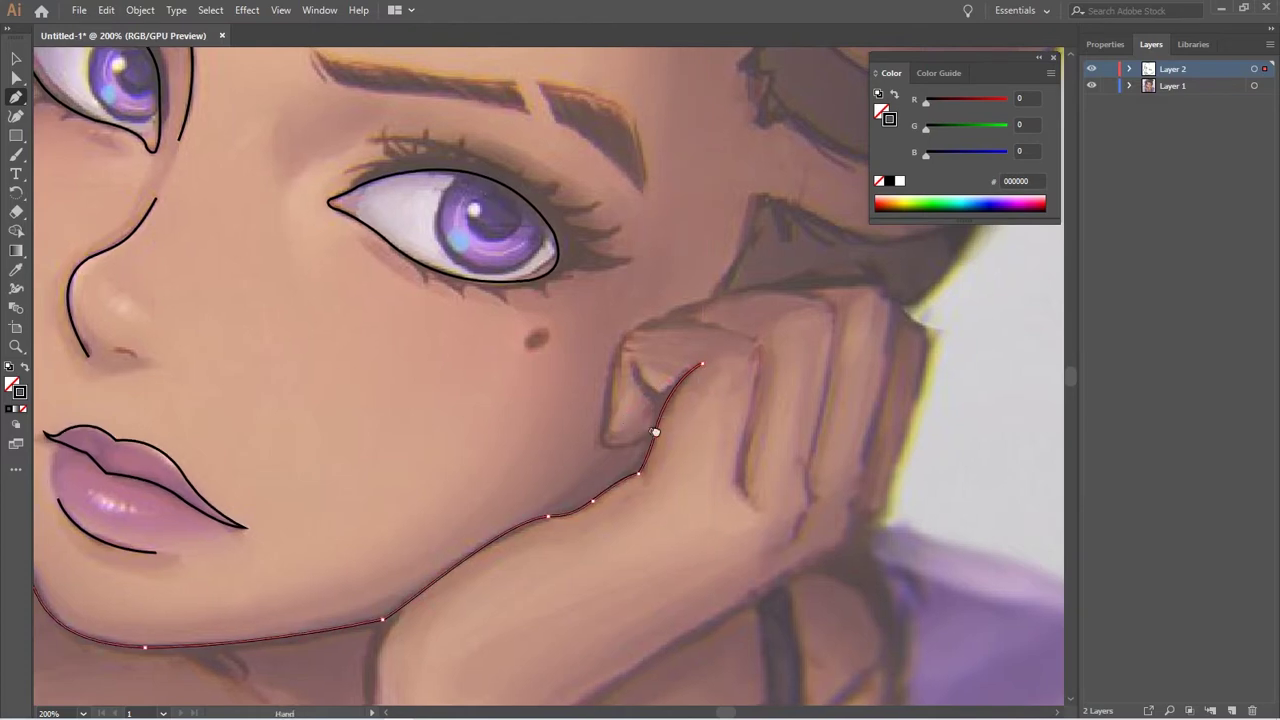
pyautogui.moveTo(661, 409)
pyautogui.mouseDown()
pyautogui.moveTo(717, 397)
pyautogui.moveTo(666, 442)
pyautogui.moveTo(678, 436)
pyautogui.mouseUp()
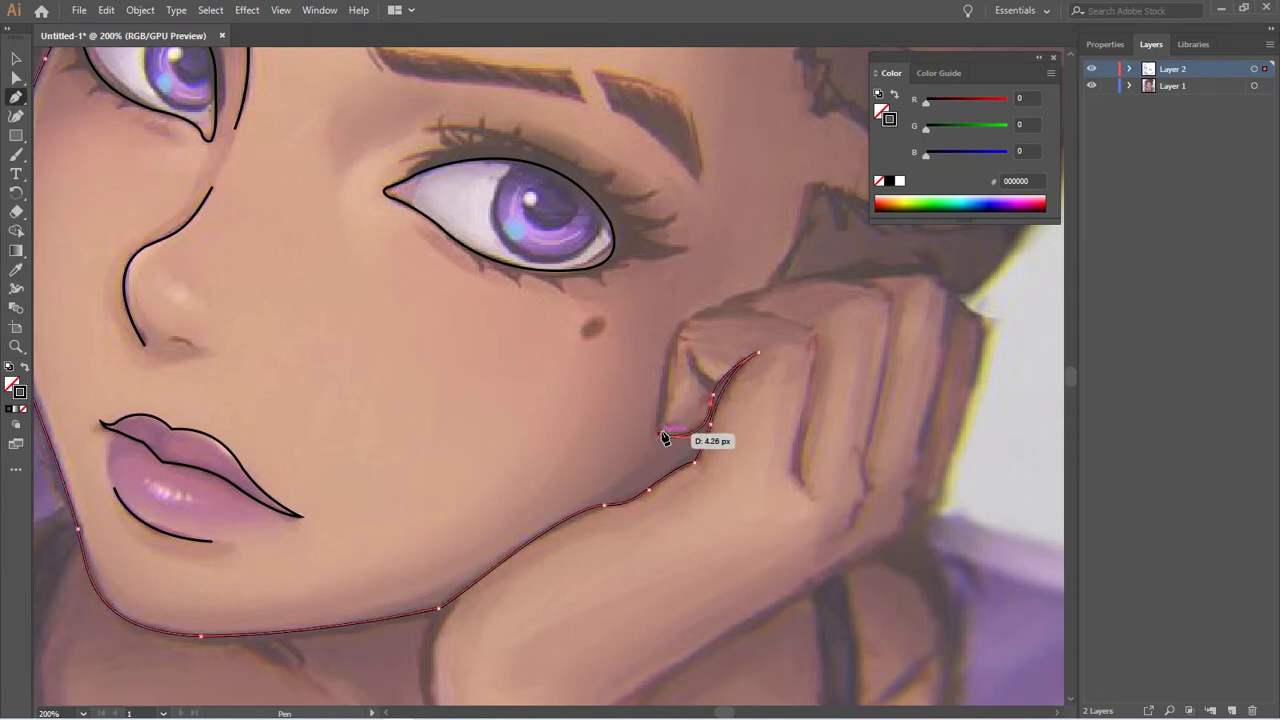
pyautogui.scroll(1, 661, 427)
pyautogui.moveTo(678, 436)
pyautogui.mouseDown()
pyautogui.moveTo(668, 366)
pyautogui.moveTo(737, 322)
pyautogui.mouseUp()
# Trace over the knuckles and down the fist's outer edge, re-placing one misplaced anchor
pyautogui.click(669, 334)
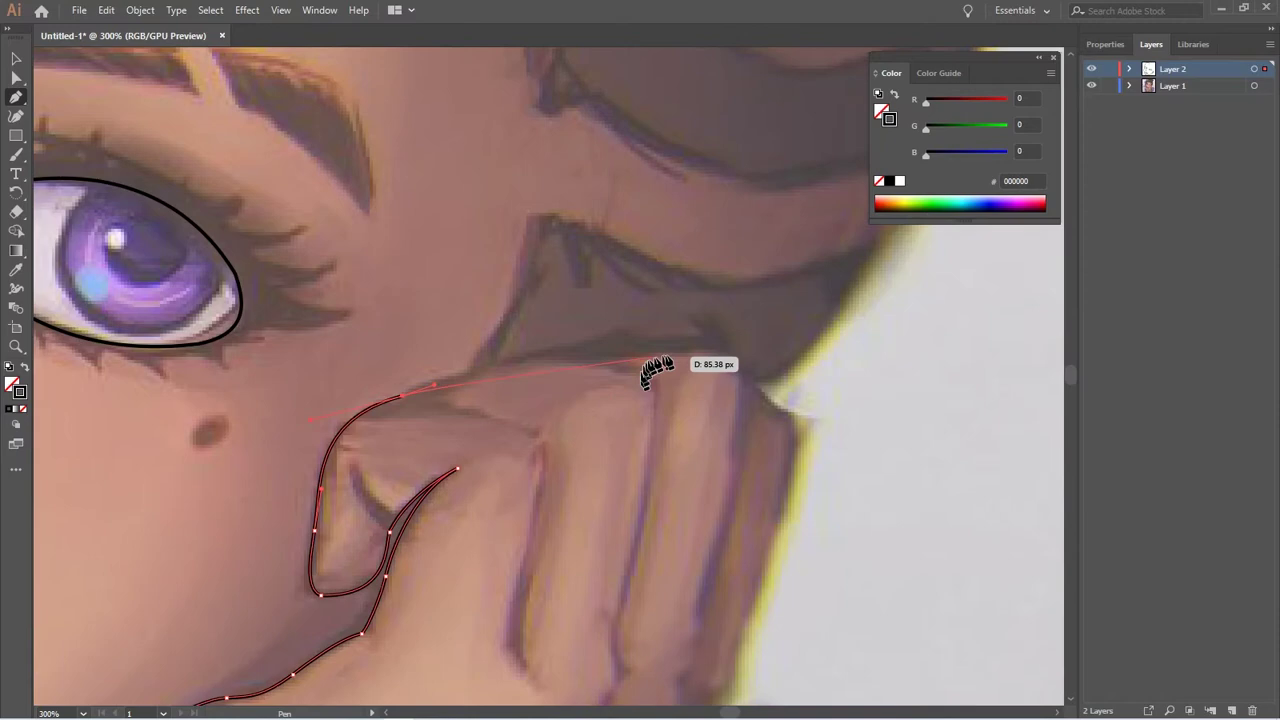
pyautogui.moveTo(745, 323)
pyautogui.mouseDown()
pyautogui.moveTo(580, 351)
pyautogui.moveTo(643, 345)
pyautogui.mouseUp()
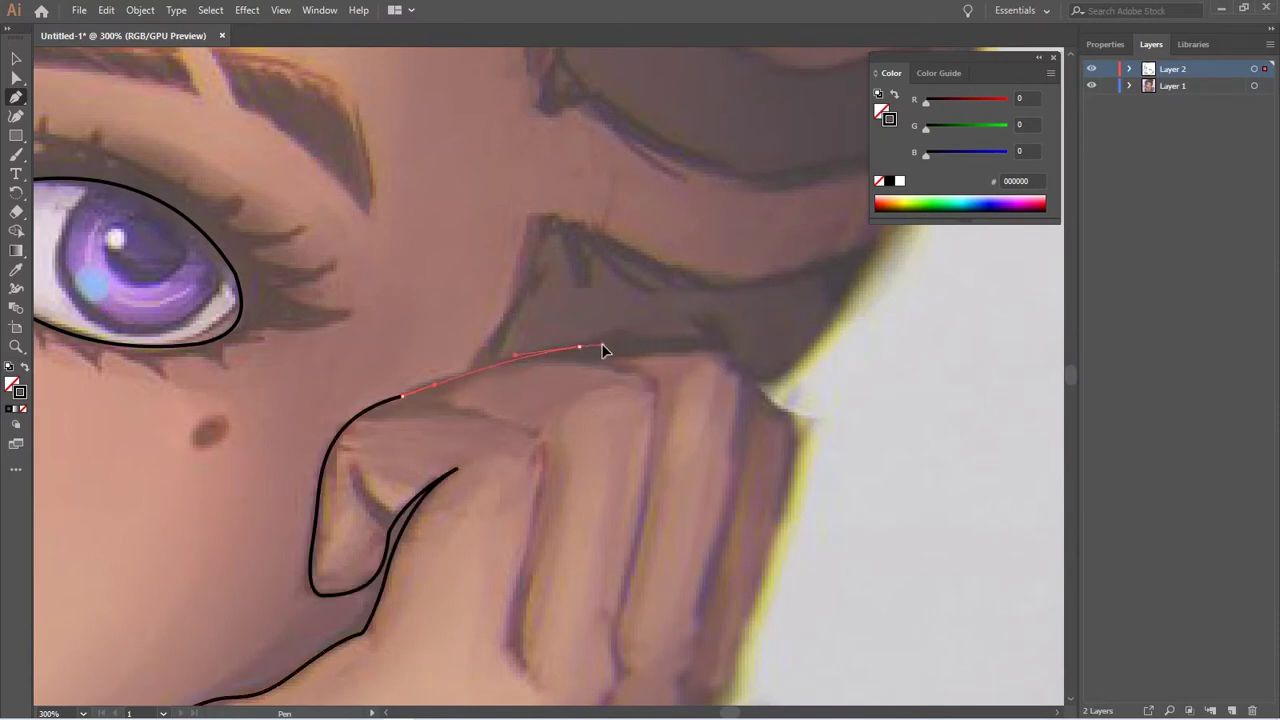
pyautogui.moveTo(741, 372); pyautogui.dragTo(751, 437)
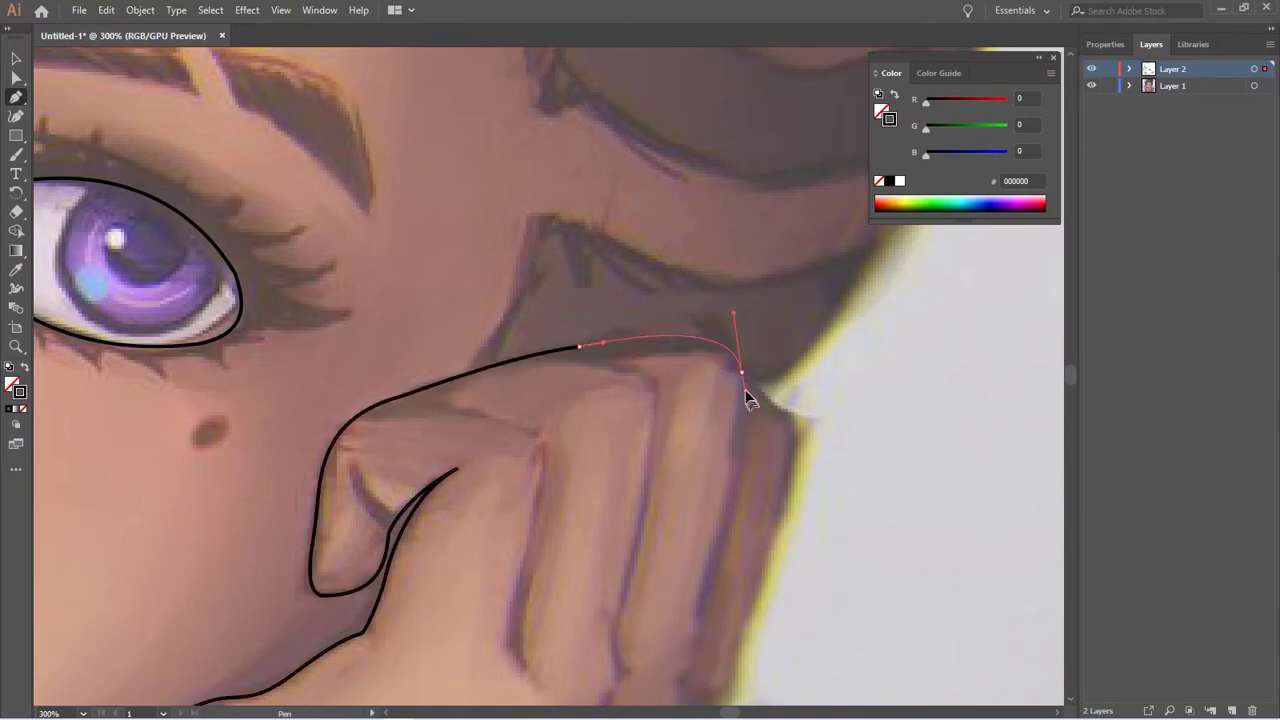
pyautogui.hotkey('ctrl', 'z')
pyautogui.moveTo(702, 340)
pyautogui.mouseDown()
pyautogui.moveTo(737, 349)
pyautogui.moveTo(763, 402)
pyautogui.mouseUp()
pyautogui.moveTo(766, 407)
pyautogui.mouseDown()
pyautogui.moveTo(760, 393)
pyautogui.moveTo(806, 433)
pyautogui.moveTo(770, 343)
pyautogui.moveTo(752, 390)
pyautogui.mouseUp()
pyautogui.scroll(-5, 786, 443)
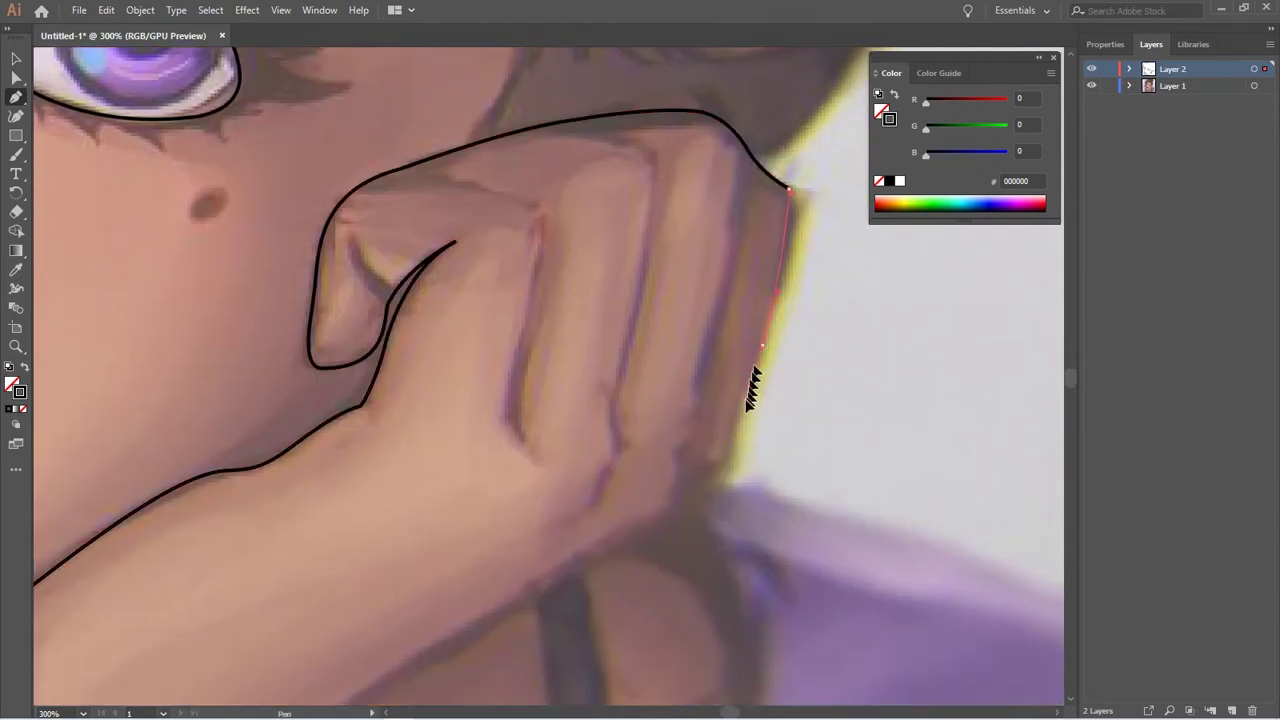
pyautogui.moveTo(717, 465); pyautogui.dragTo(726, 440)
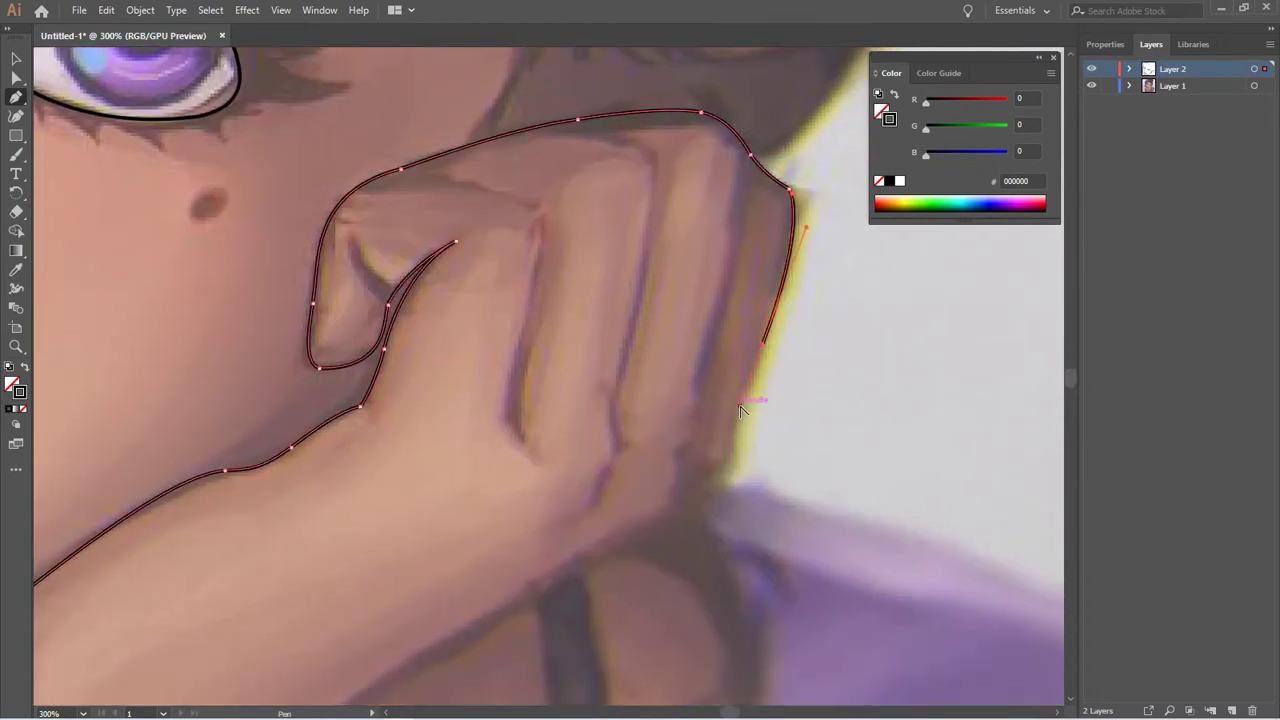
pyautogui.scroll(-3, 700, 420)
pyautogui.moveTo(693, 366); pyautogui.dragTo(645, 396)
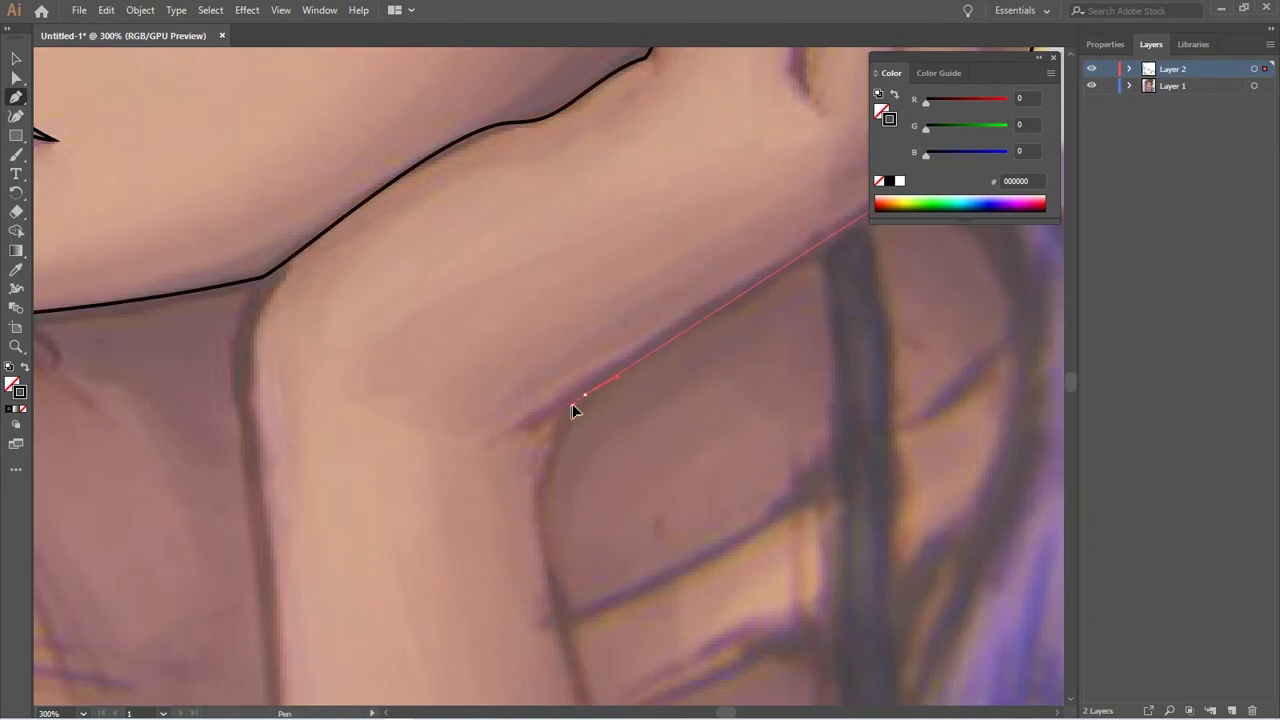
# Add curved anchors around the arm bend and down the forearm edge past the portrait bottom
pyautogui.scroll(-3, 572, 403)
pyautogui.moveTo(523, 386); pyautogui.dragTo(538, 460)
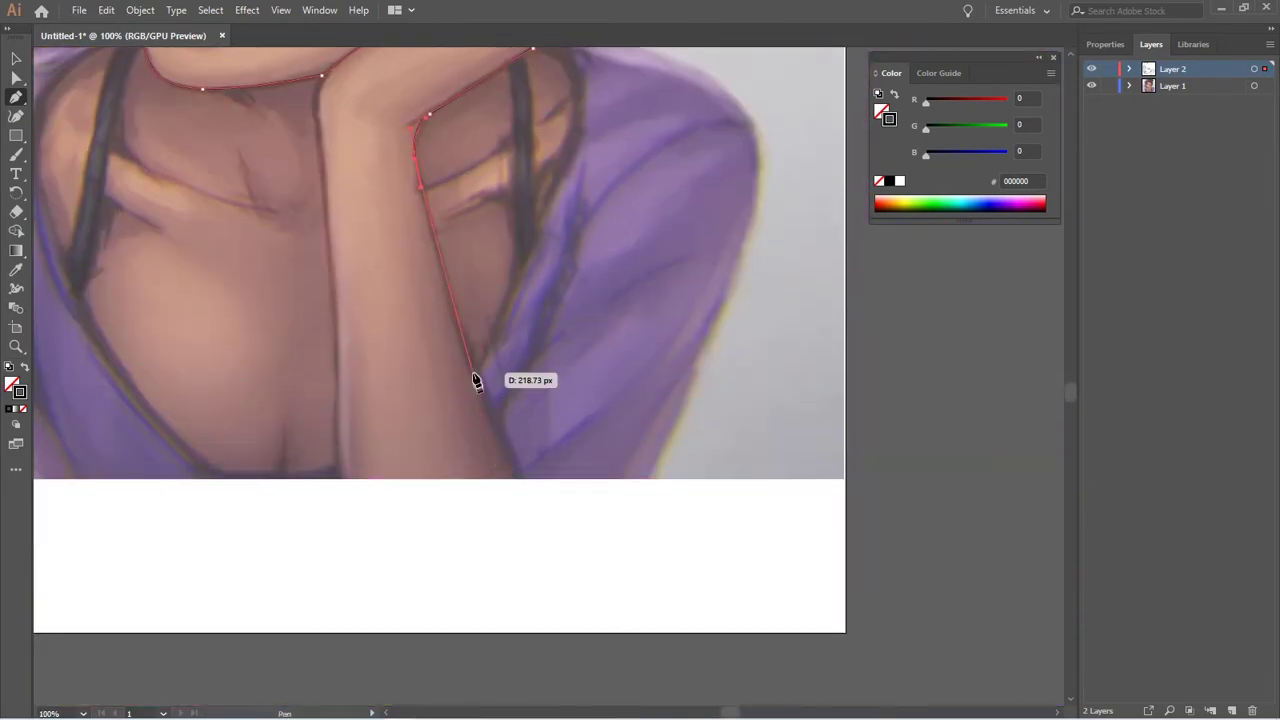
pyautogui.moveTo(474, 376); pyautogui.dragTo(483, 405)
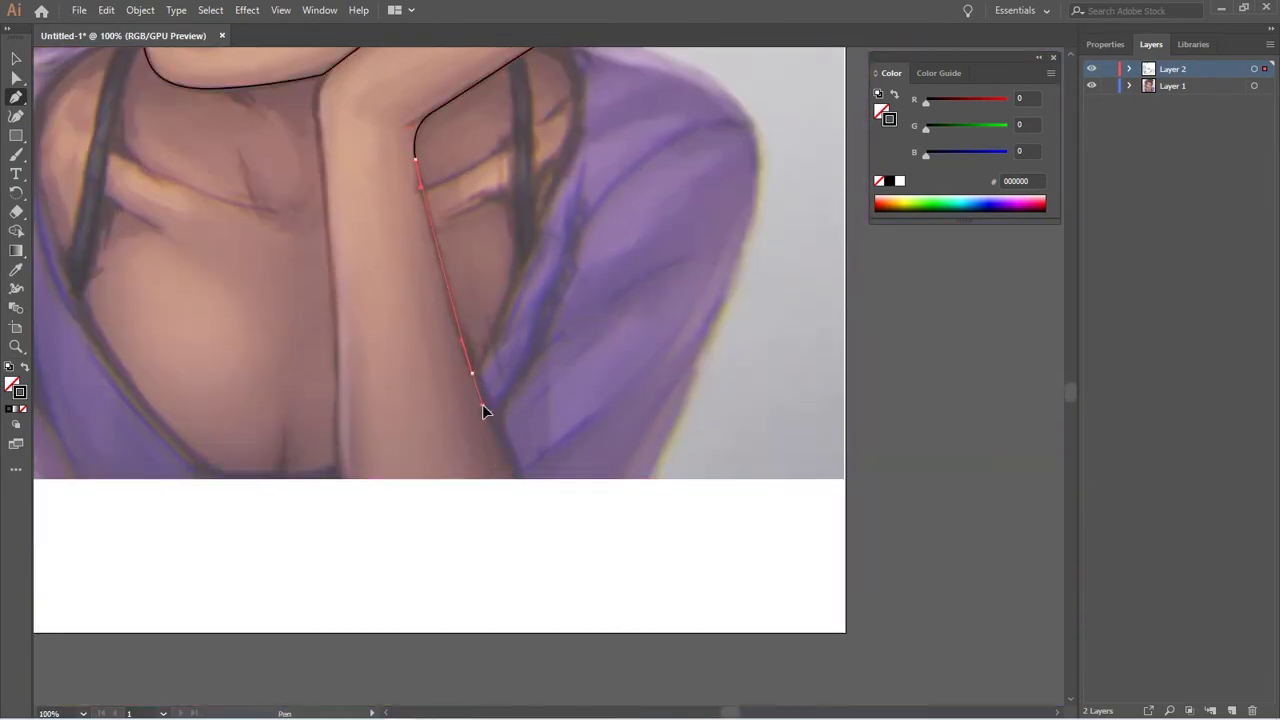
pyautogui.moveTo(518, 482); pyautogui.dragTo(527, 506)
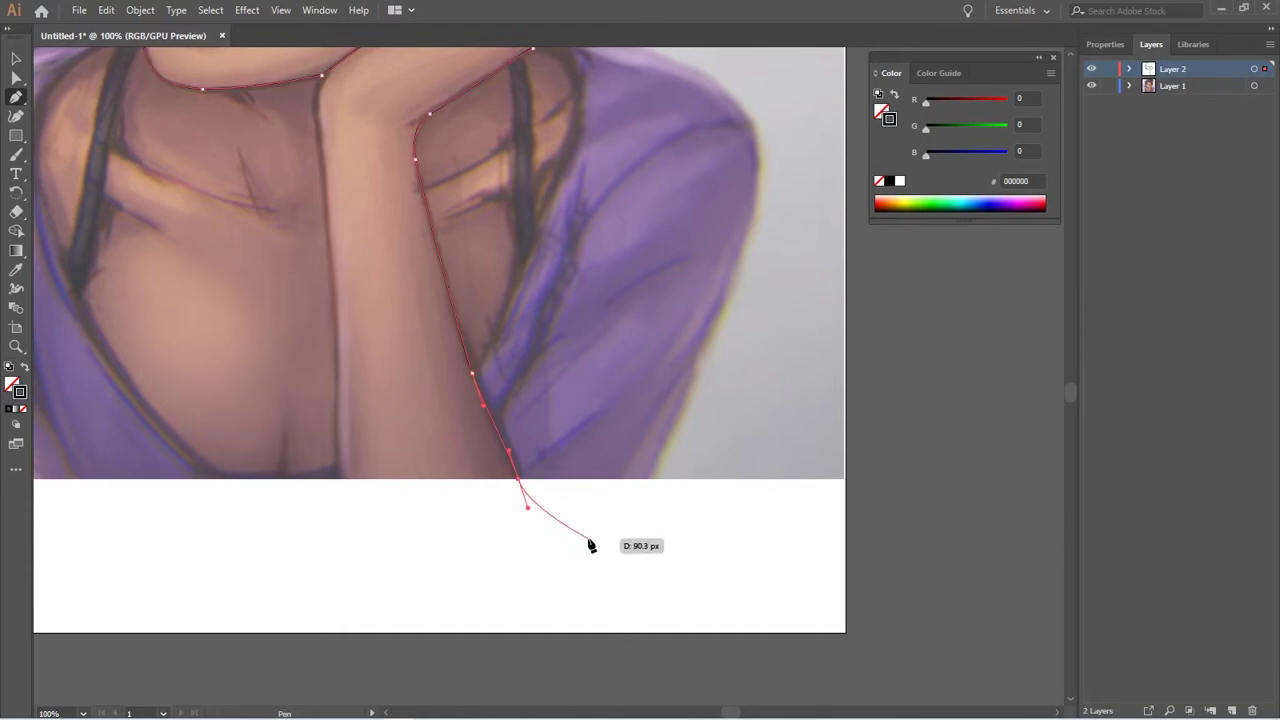
pyautogui.scroll(3, 580, 560)
pyautogui.hscroll(-3, 575, 590)
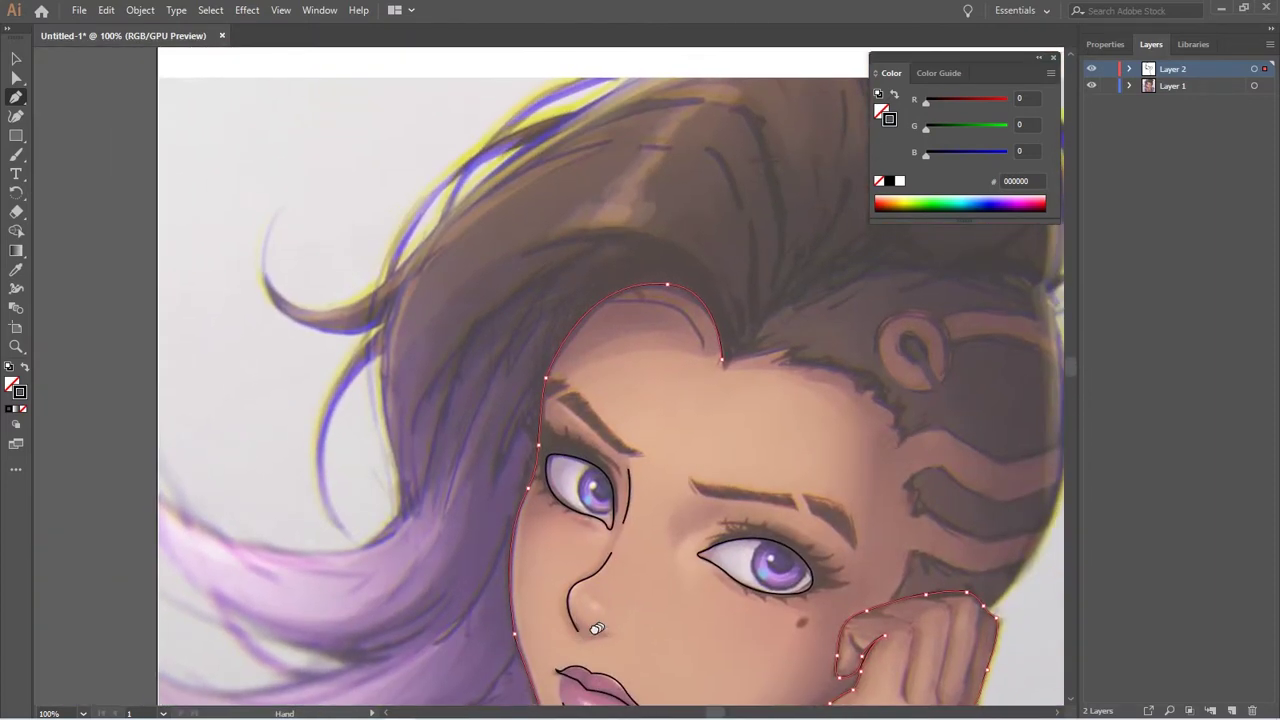
pyautogui.moveTo(597, 628); pyautogui.dragTo(570, 566)
# Start a new path at the left hair strand tip and follow the hair's left side upward
pyautogui.click(121, 412)
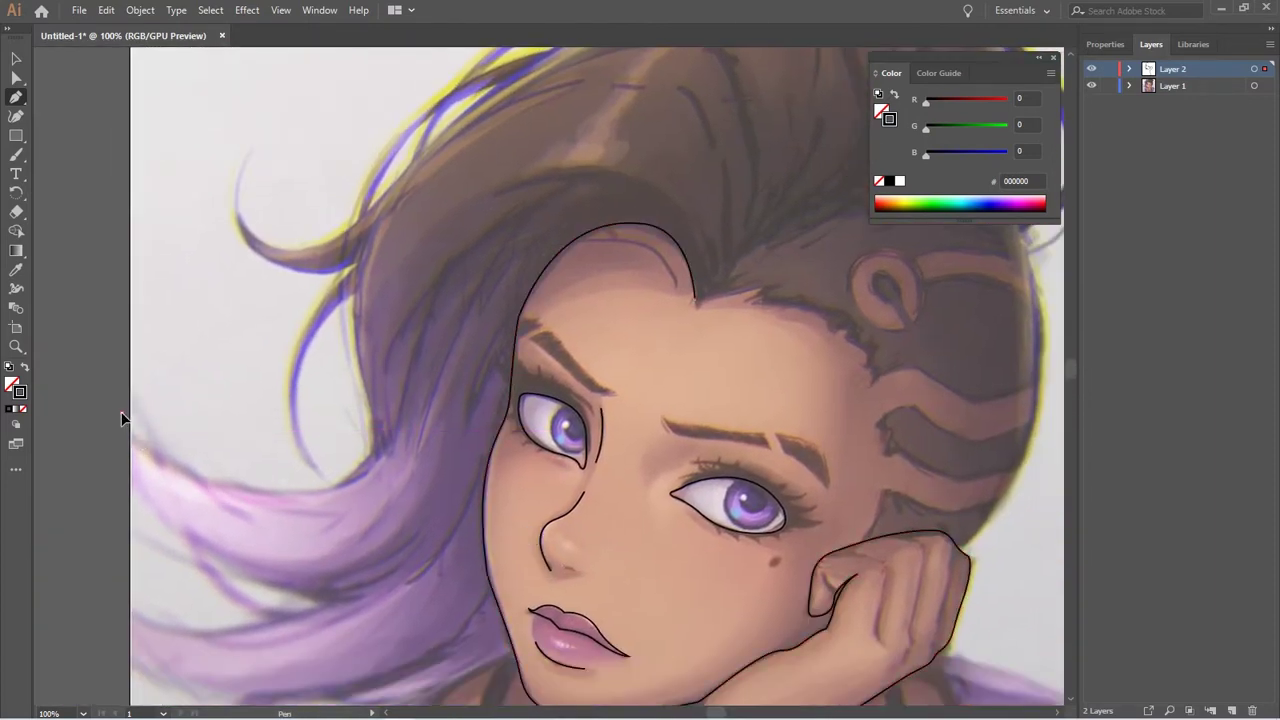
pyautogui.moveTo(318, 519); pyautogui.dragTo(344, 522)
pyautogui.moveTo(261, 494); pyautogui.dragTo(261, 495)
pyautogui.moveTo(372, 426); pyautogui.dragTo(394, 568)
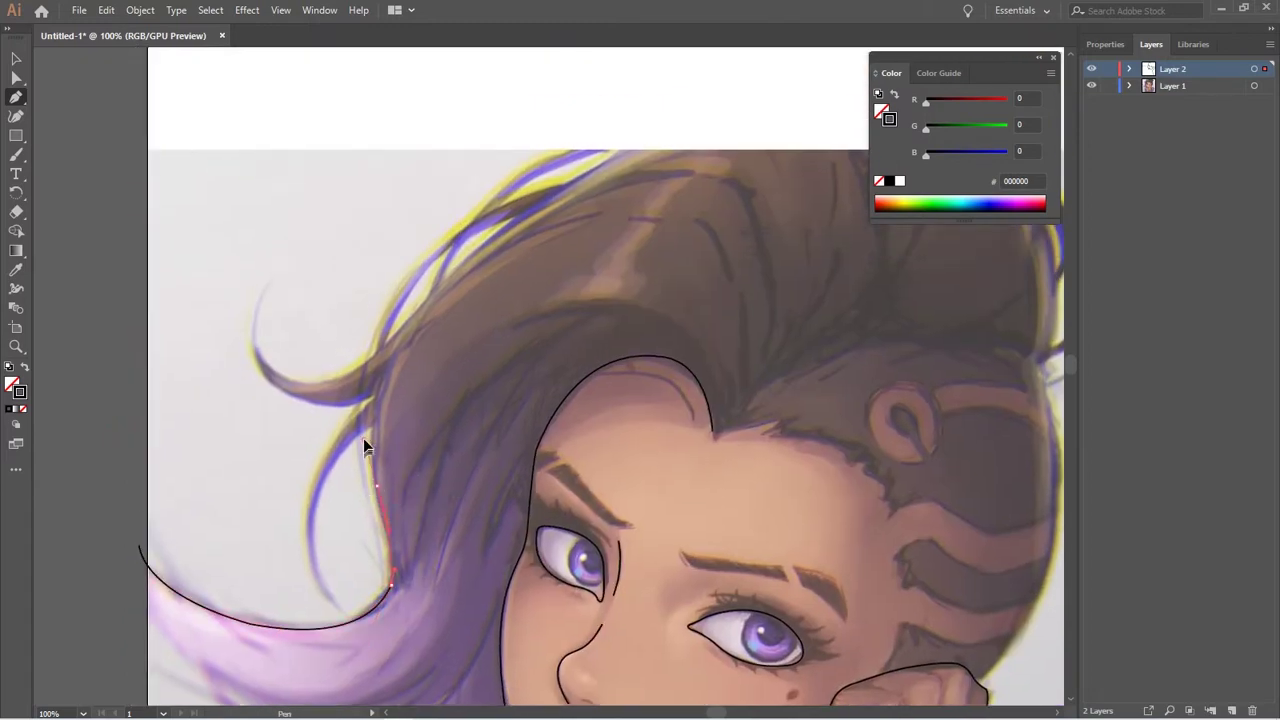
pyautogui.moveTo(370, 467); pyautogui.dragTo(256, 547)
pyautogui.moveTo(424, 277)
pyautogui.mouseDown()
pyautogui.moveTo(638, 145)
pyautogui.moveTo(612, 176)
pyautogui.moveTo(508, 228)
pyautogui.mouseUp()
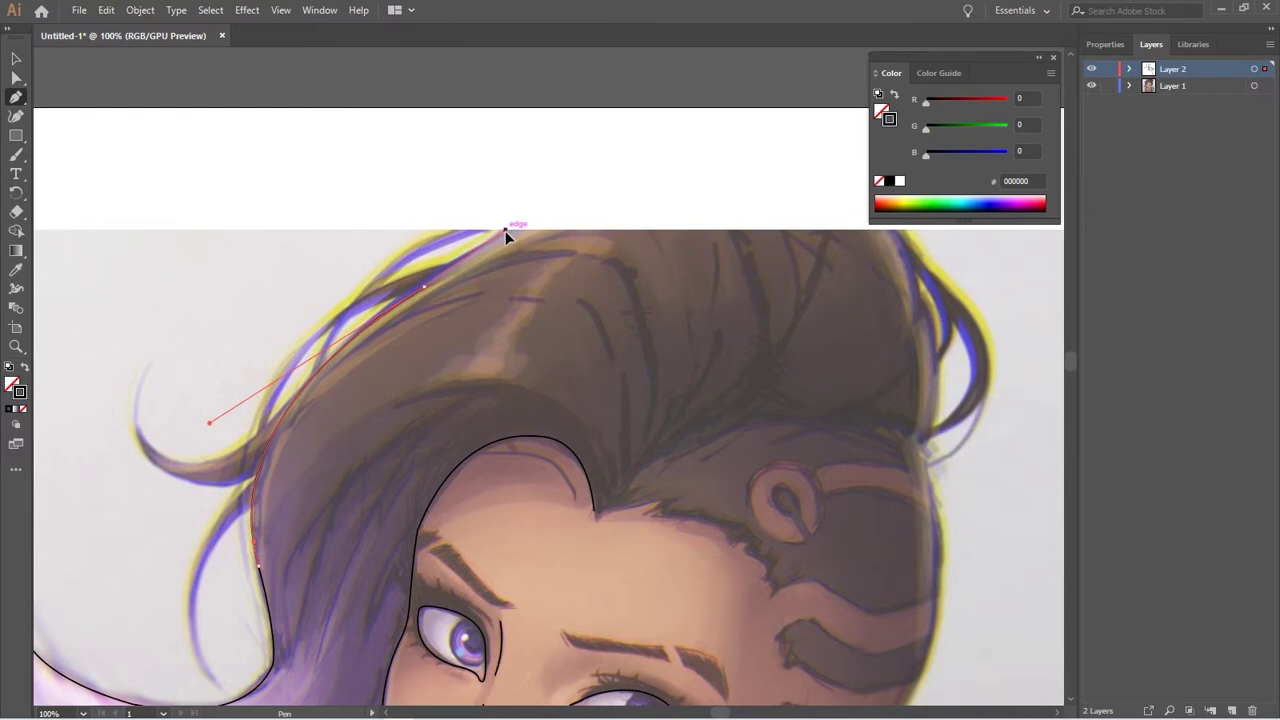
pyautogui.moveTo(803, 302); pyautogui.dragTo(635, 347)
# Carry the hair outline over the crown and down the back of the head
pyautogui.moveTo(727, 270)
pyautogui.mouseDown()
pyautogui.moveTo(884, 462)
pyautogui.moveTo(745, 303)
pyautogui.mouseUp()
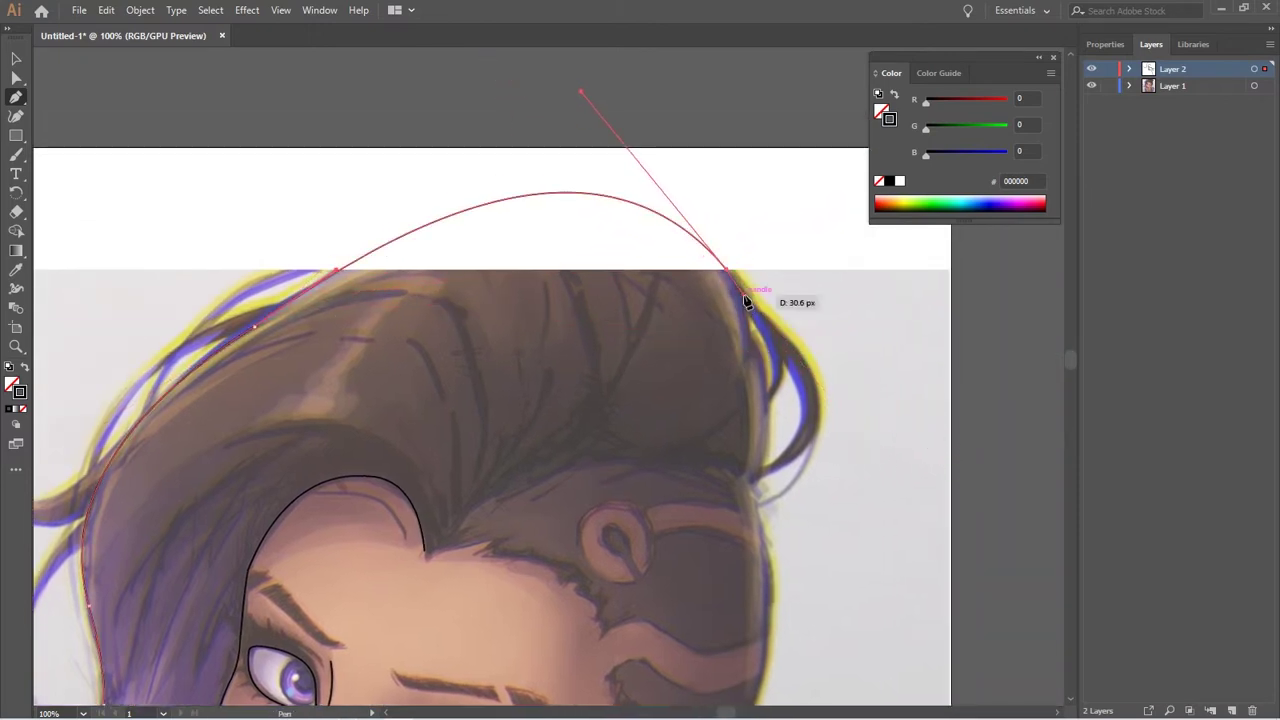
pyautogui.moveTo(775, 507); pyautogui.dragTo(750, 370)
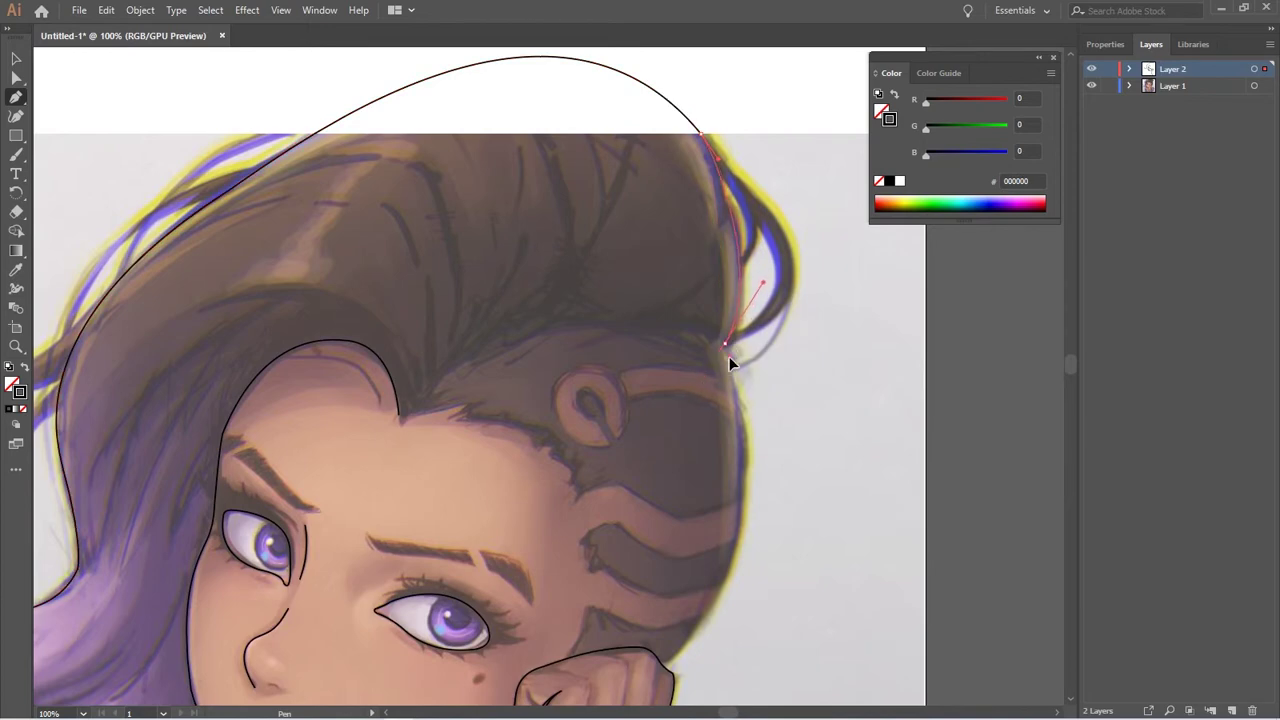
pyautogui.moveTo(760, 480); pyautogui.dragTo(725, 295)
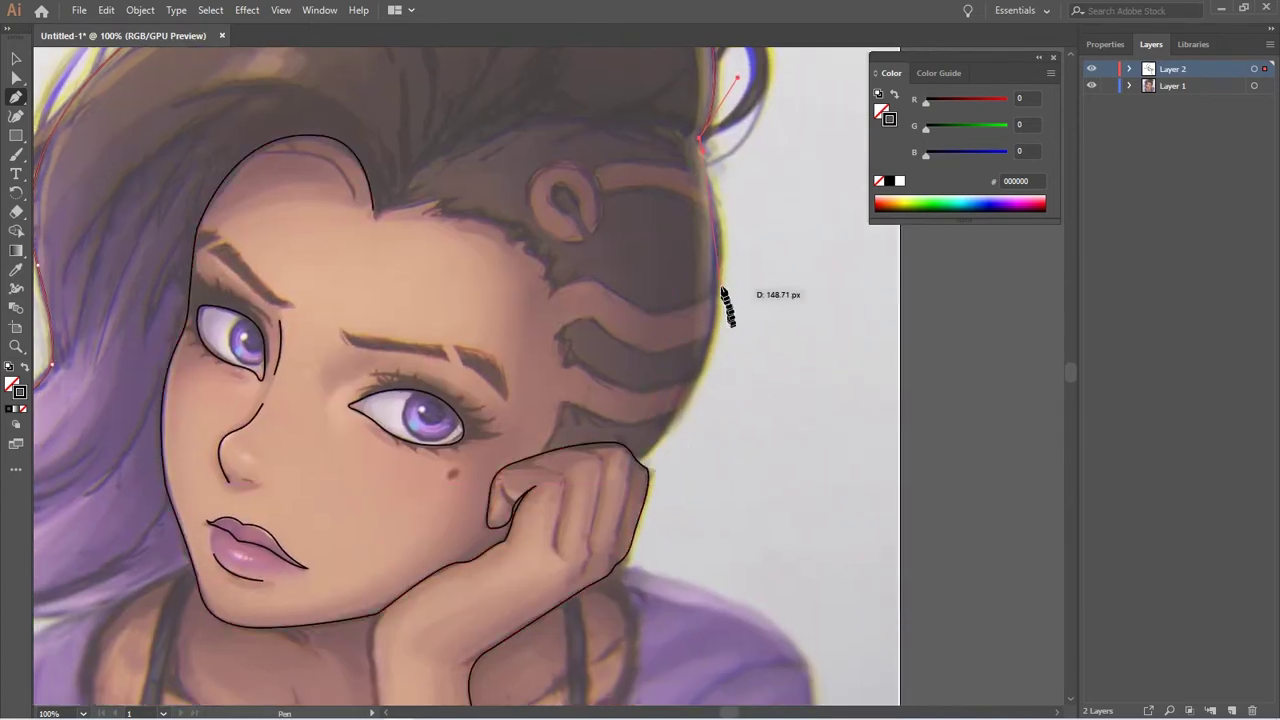
pyautogui.moveTo(721, 352); pyautogui.dragTo(775, 215)
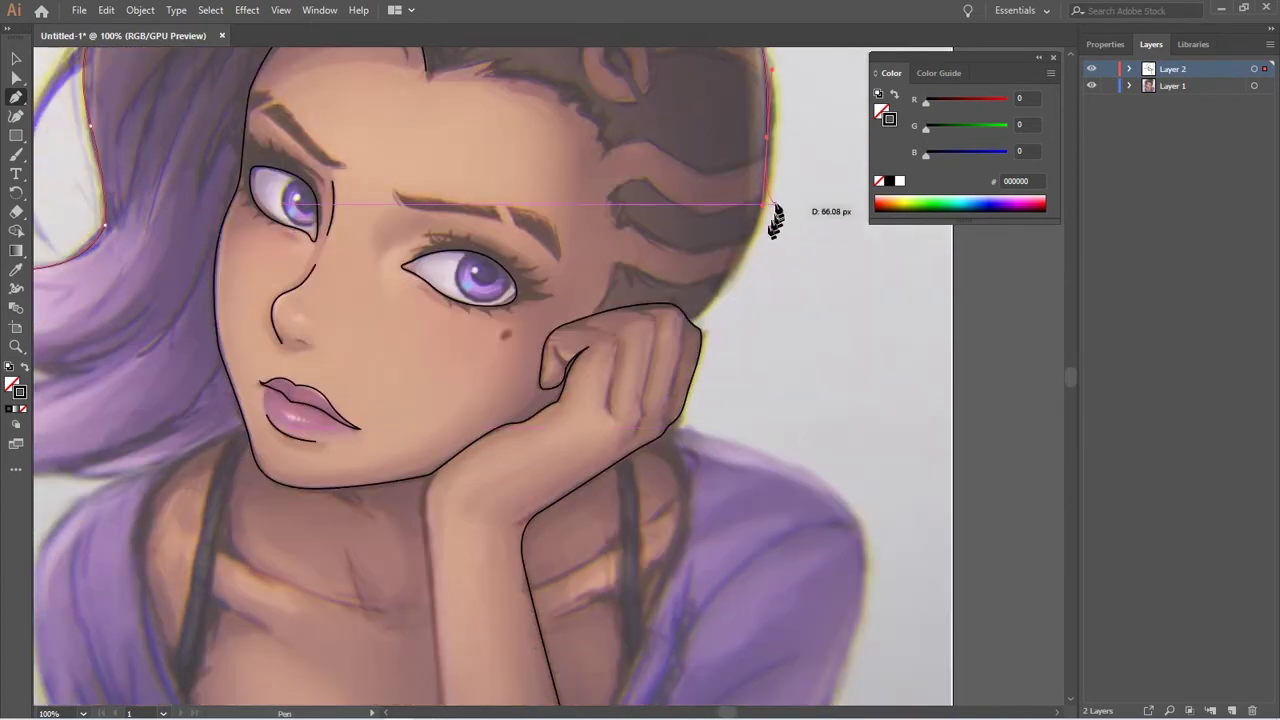
pyautogui.moveTo(692, 322); pyautogui.dragTo(668, 335)
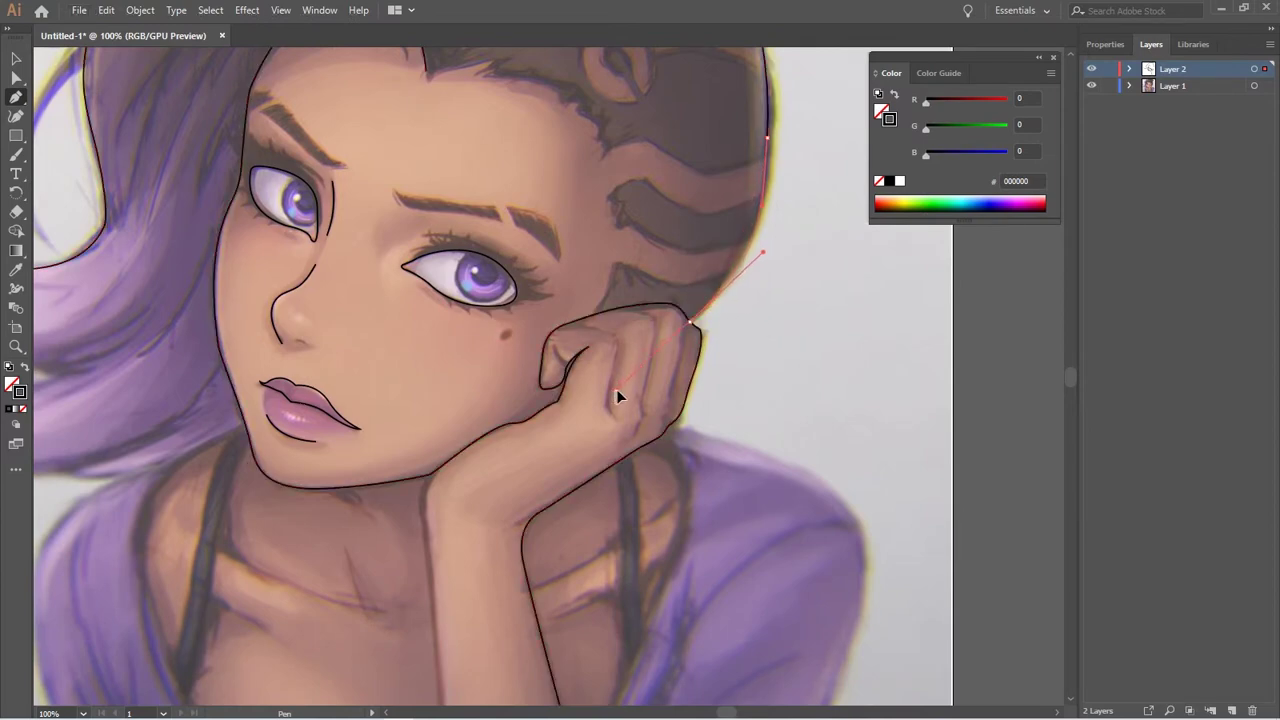
pyautogui.moveTo(616, 389)
pyautogui.mouseDown()
pyautogui.moveTo(835, 585)
pyautogui.moveTo(857, 586)
pyautogui.moveTo(925, 498)
pyautogui.mouseUp()
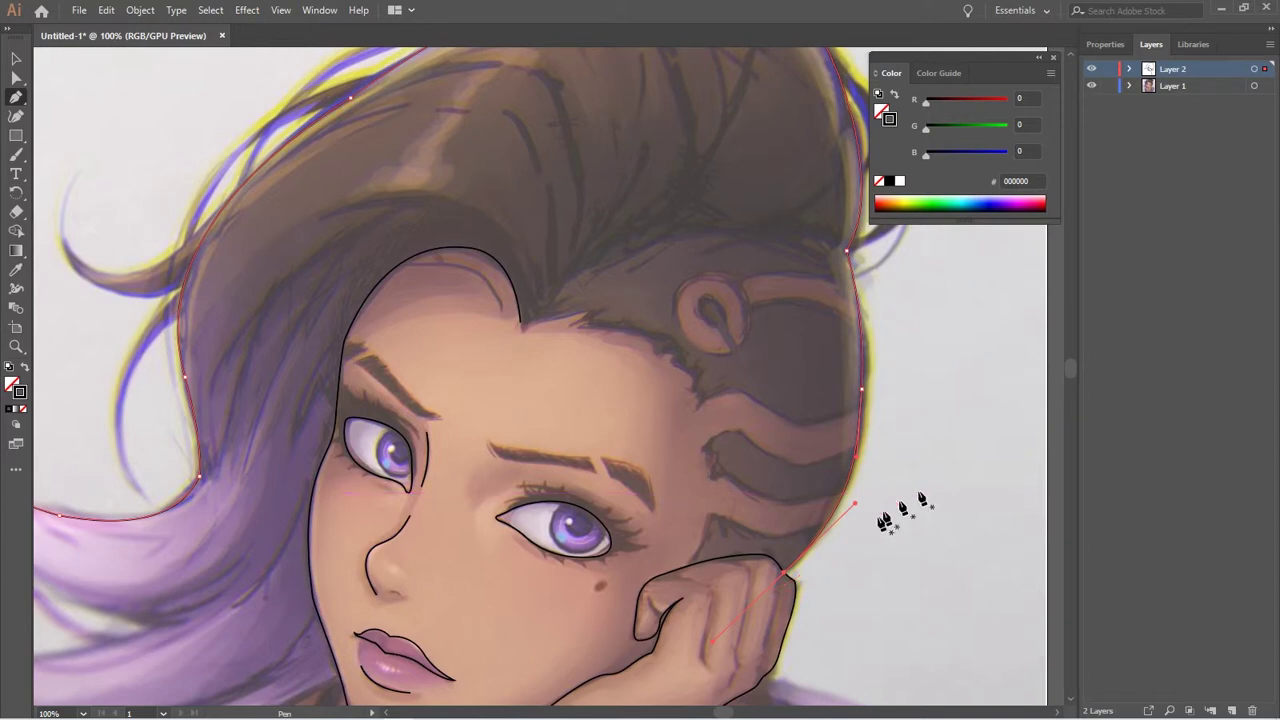
pyautogui.hscroll(-5, 909, 514)
pyautogui.scroll(-2, 340, 360)
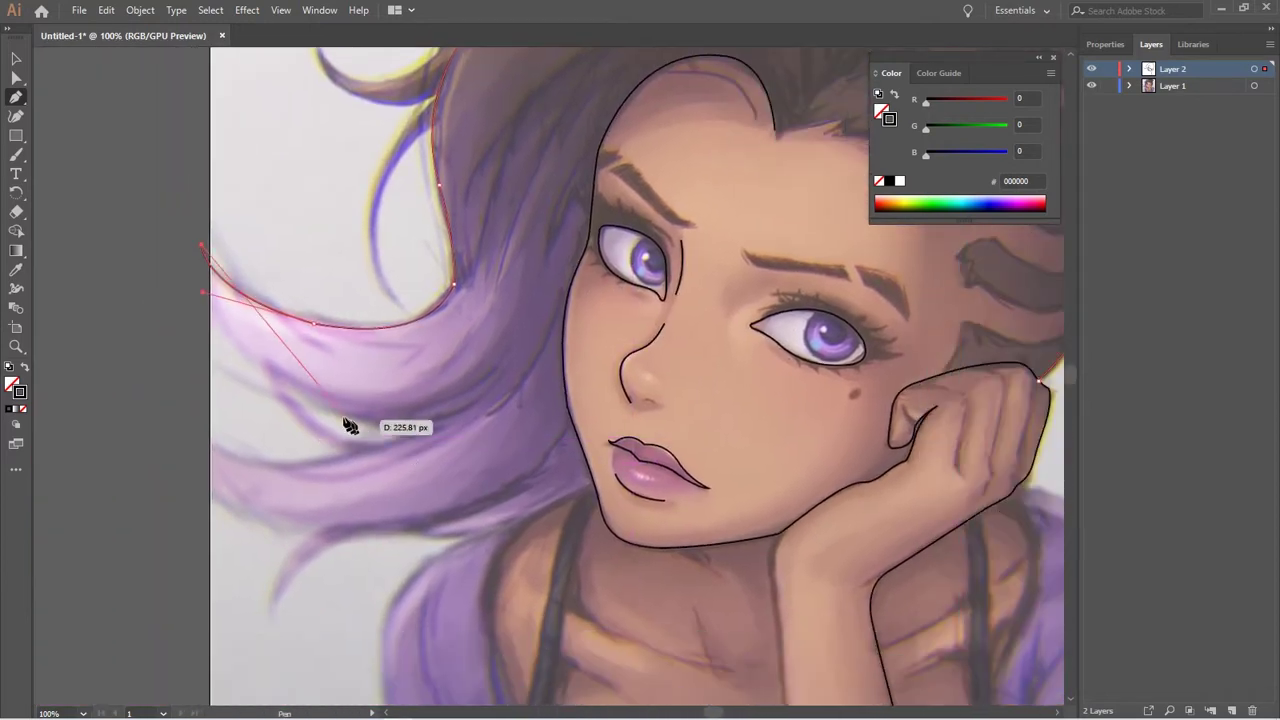
# Outline the flowing left hair lock and make its last anchor a sharp corner
pyautogui.hscroll(3, 348, 326)
pyautogui.scroll(-2, 348, 326)
pyautogui.moveTo(300, 393)
pyautogui.mouseDown()
pyautogui.moveTo(420, 467)
pyautogui.moveTo(388, 450)
pyautogui.moveTo(412, 438)
pyautogui.moveTo(385, 360)
pyautogui.moveTo(568, 432)
pyautogui.mouseUp()
pyautogui.hscroll(-5, 366, 451)
pyautogui.scroll(-4, 466, 449)
pyautogui.hscroll(4, 400, 390)
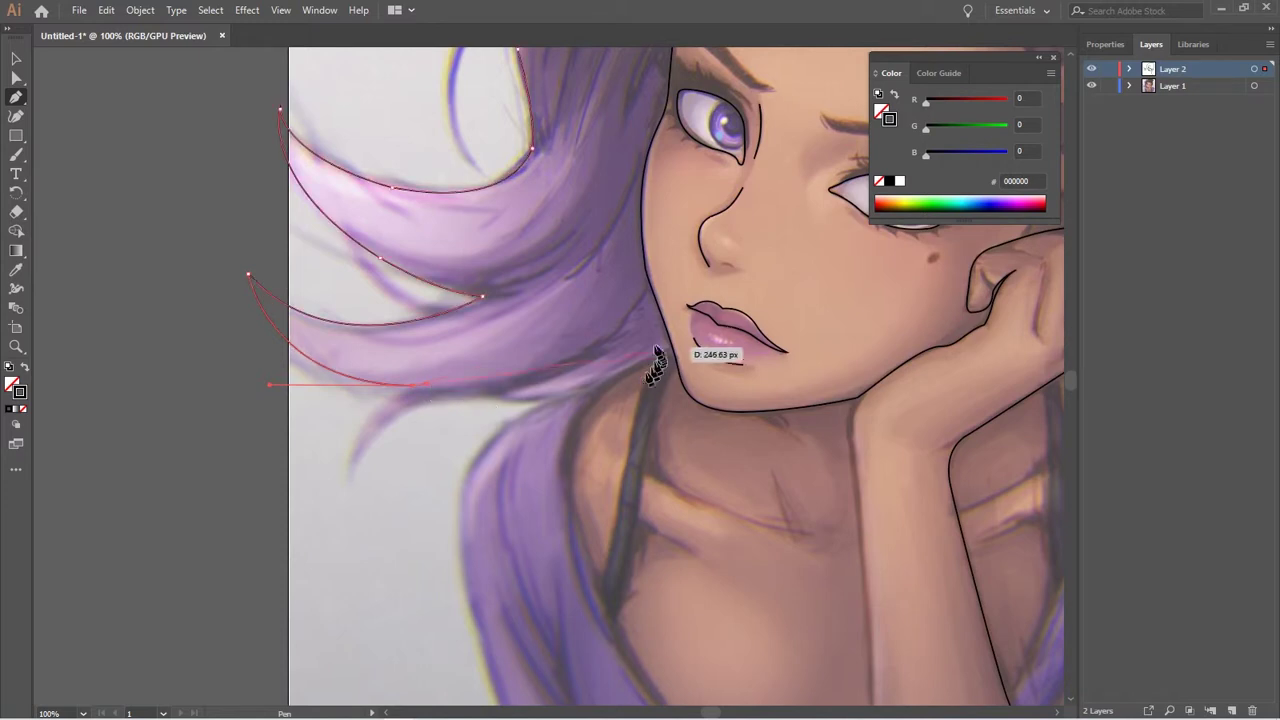
pyautogui.click(415, 389)
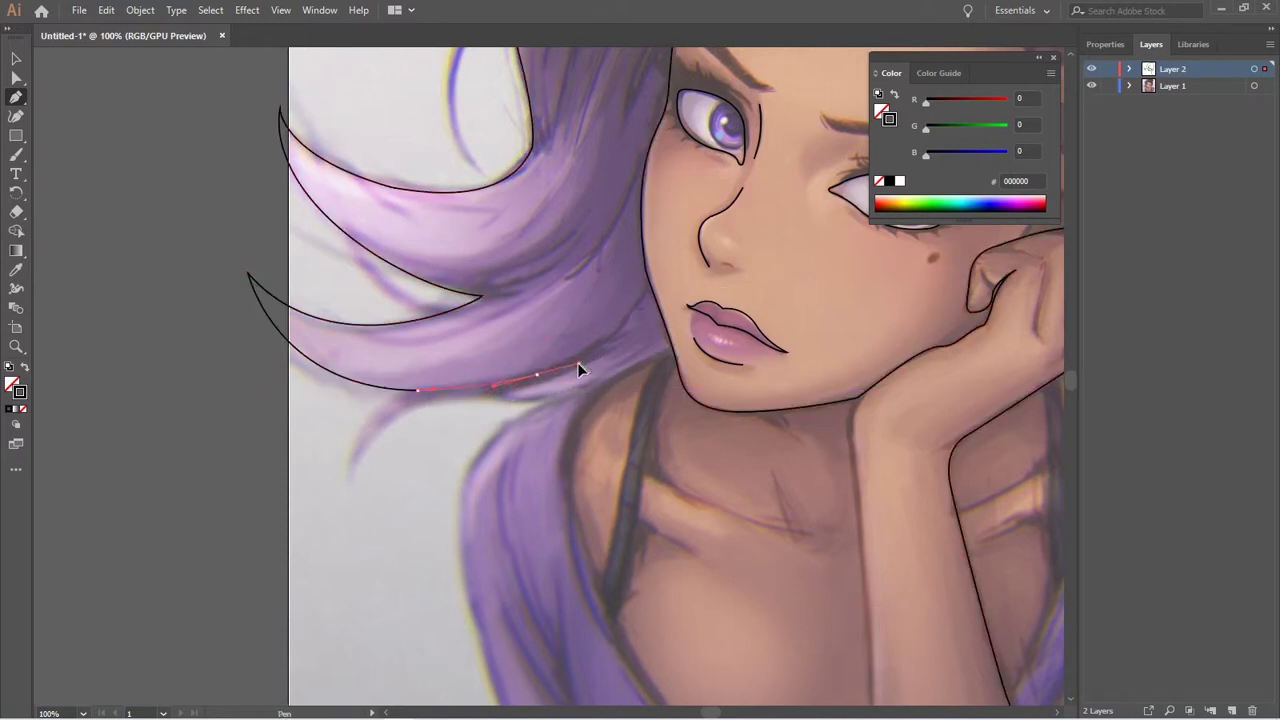
# Curve the hair-lock line in toward the jaw and finish it at the chin
pyautogui.moveTo(498, 392); pyautogui.dragTo(598, 383)
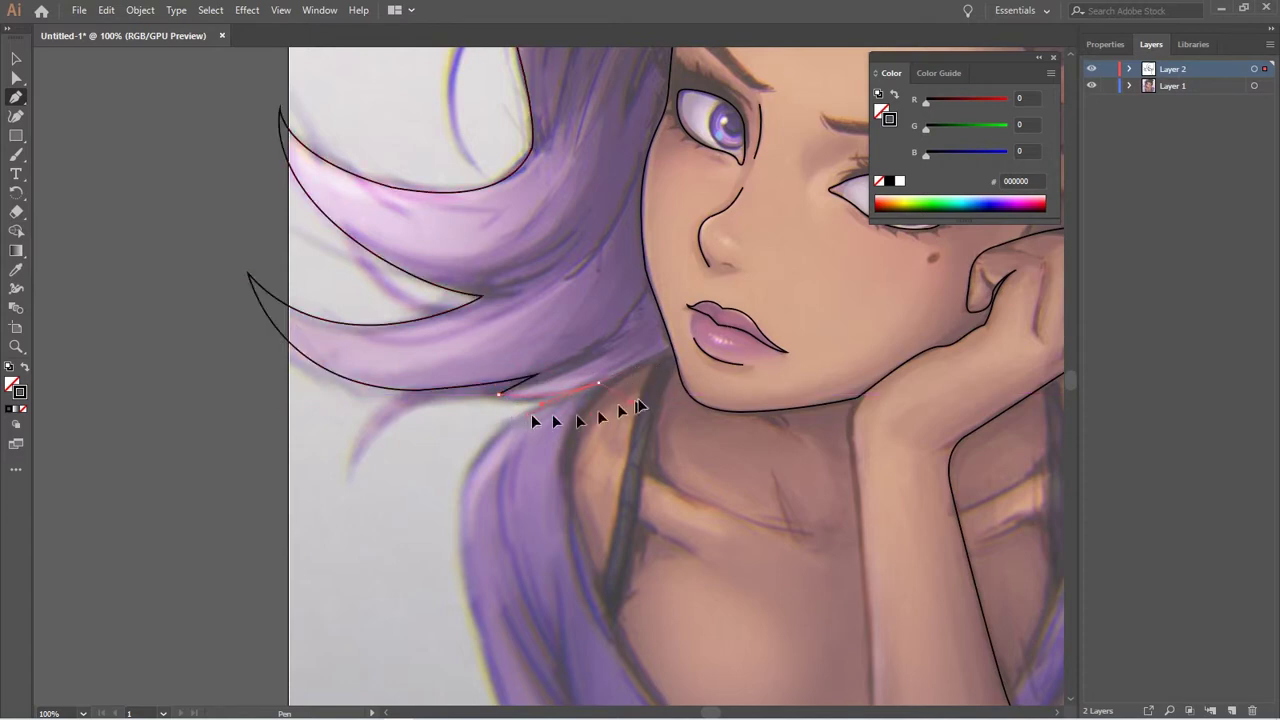
pyautogui.moveTo(668, 352); pyautogui.dragTo(676, 337)
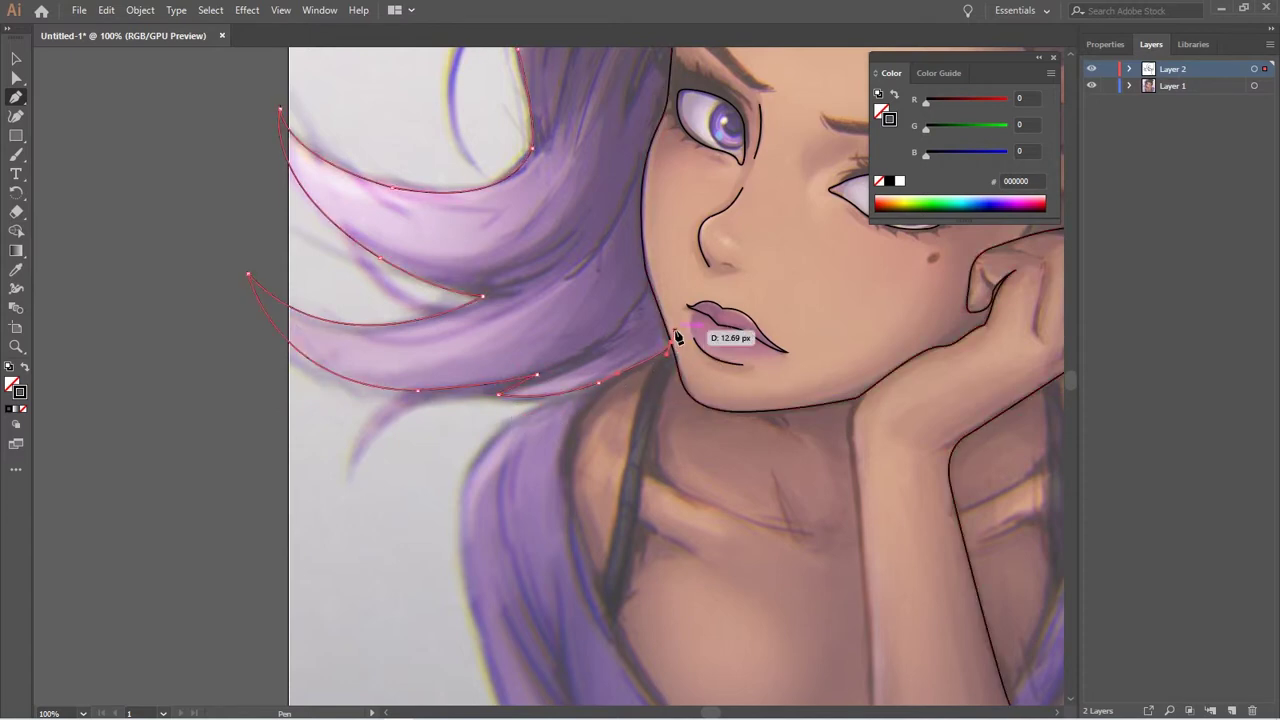
pyautogui.moveTo(638, 366); pyautogui.dragTo(724, 330)
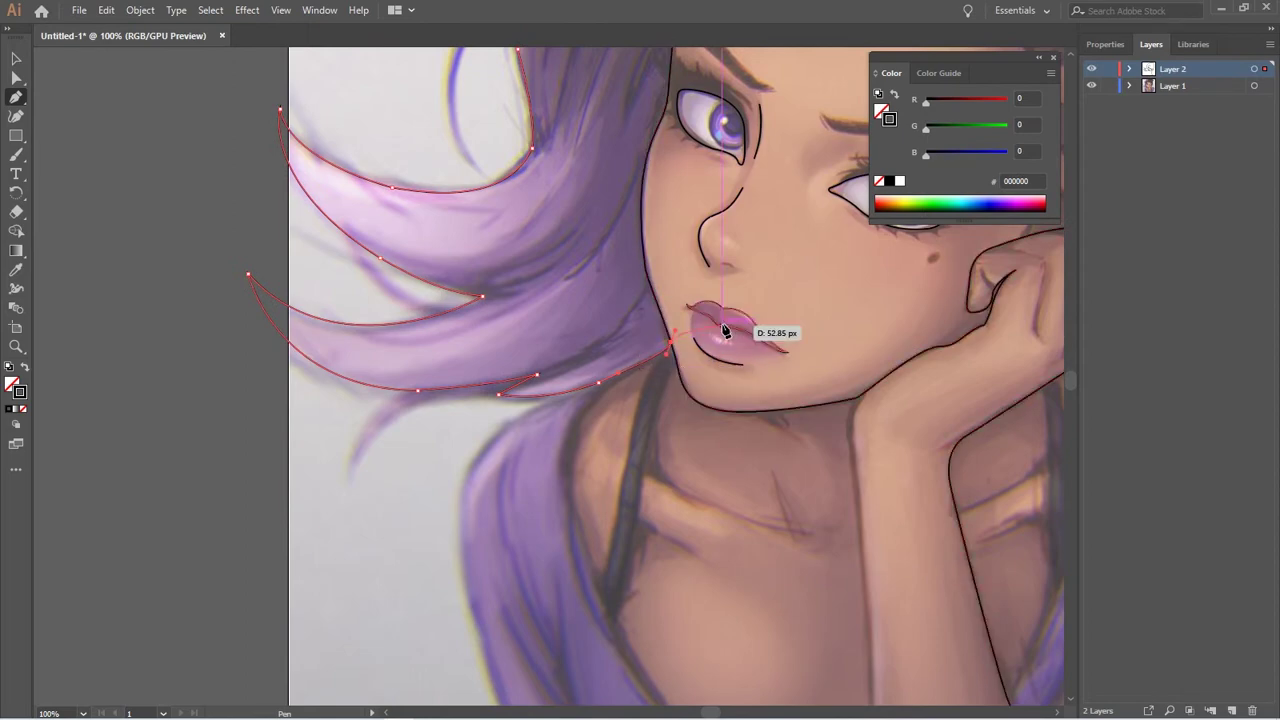
pyautogui.moveTo(700, 410); pyautogui.dragTo(525, 468)
pyautogui.scroll(1, 517, 465)
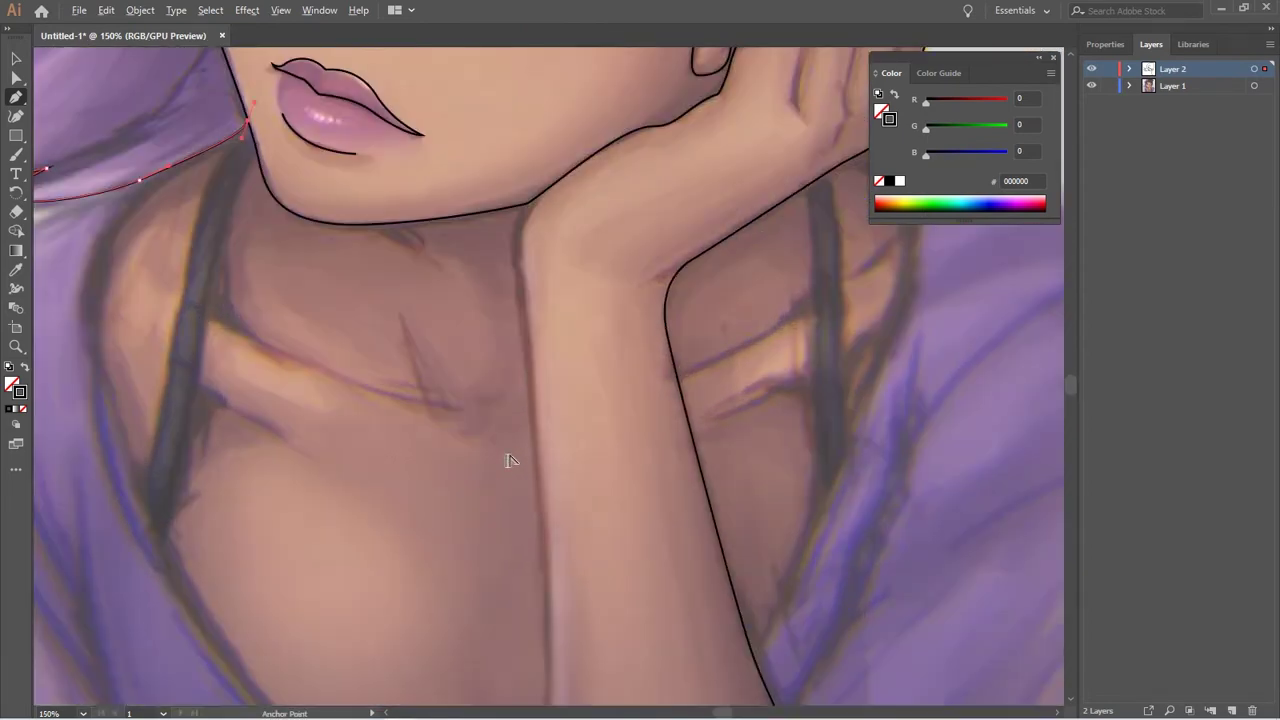
pyautogui.scroll(-5, 590, 320)
# Resume the hand outline and curve it down along the right sleeve edge
pyautogui.moveTo(570, 88)
pyautogui.mouseDown()
pyautogui.moveTo(550, 175)
pyautogui.moveTo(575, 291)
pyautogui.moveTo(576, 443)
pyautogui.moveTo(663, 463)
pyautogui.mouseUp()
pyautogui.scroll(-1, 560, 174)
pyautogui.scroll(3, 600, 460)
pyautogui.scroll(2, 529, 471)
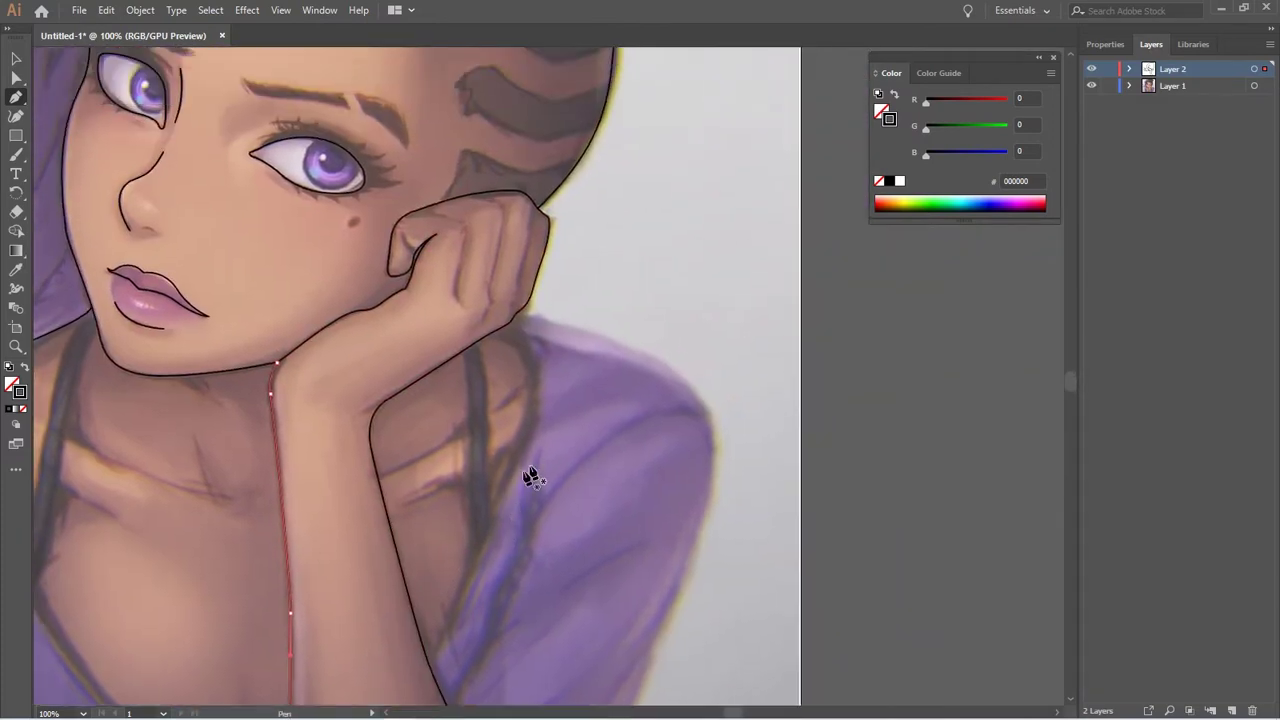
pyautogui.scroll(2, 542, 440)
pyautogui.moveTo(541, 445)
pyautogui.mouseDown()
pyautogui.moveTo(514, 217)
pyautogui.moveTo(514, 380)
pyautogui.mouseUp()
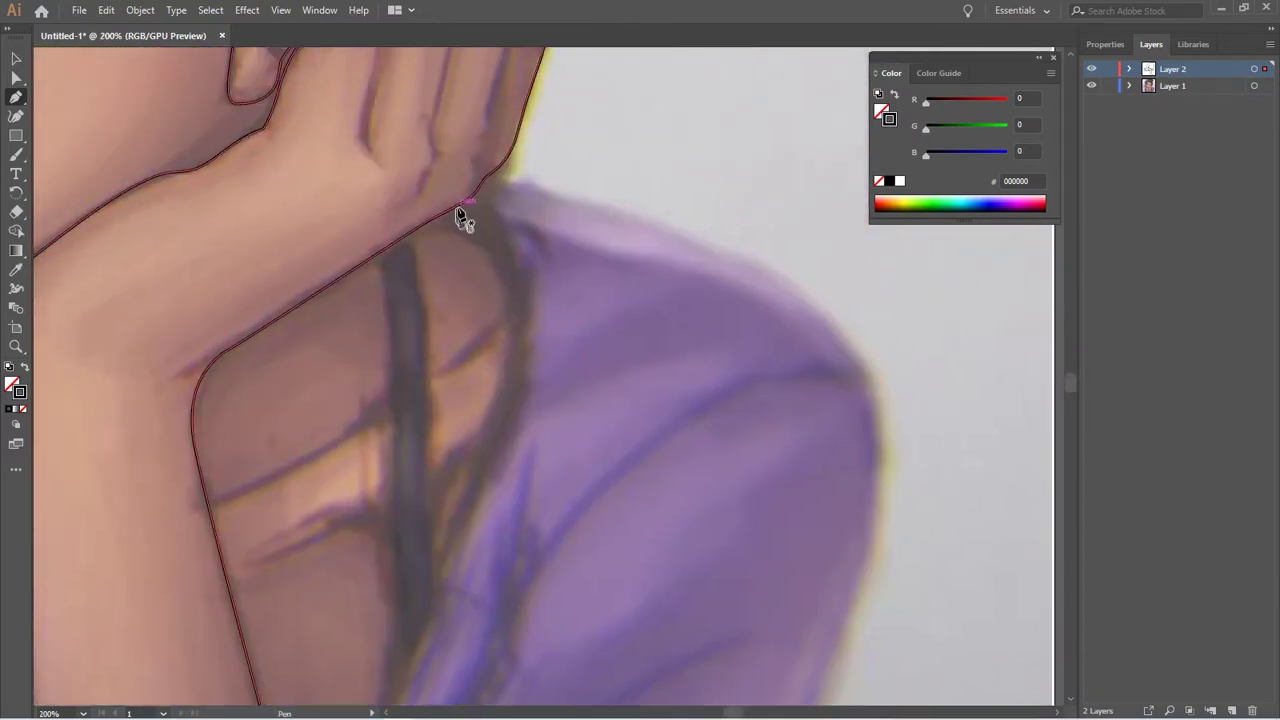
pyautogui.click(478, 195)
pyautogui.scroll(-5, 580, 357)
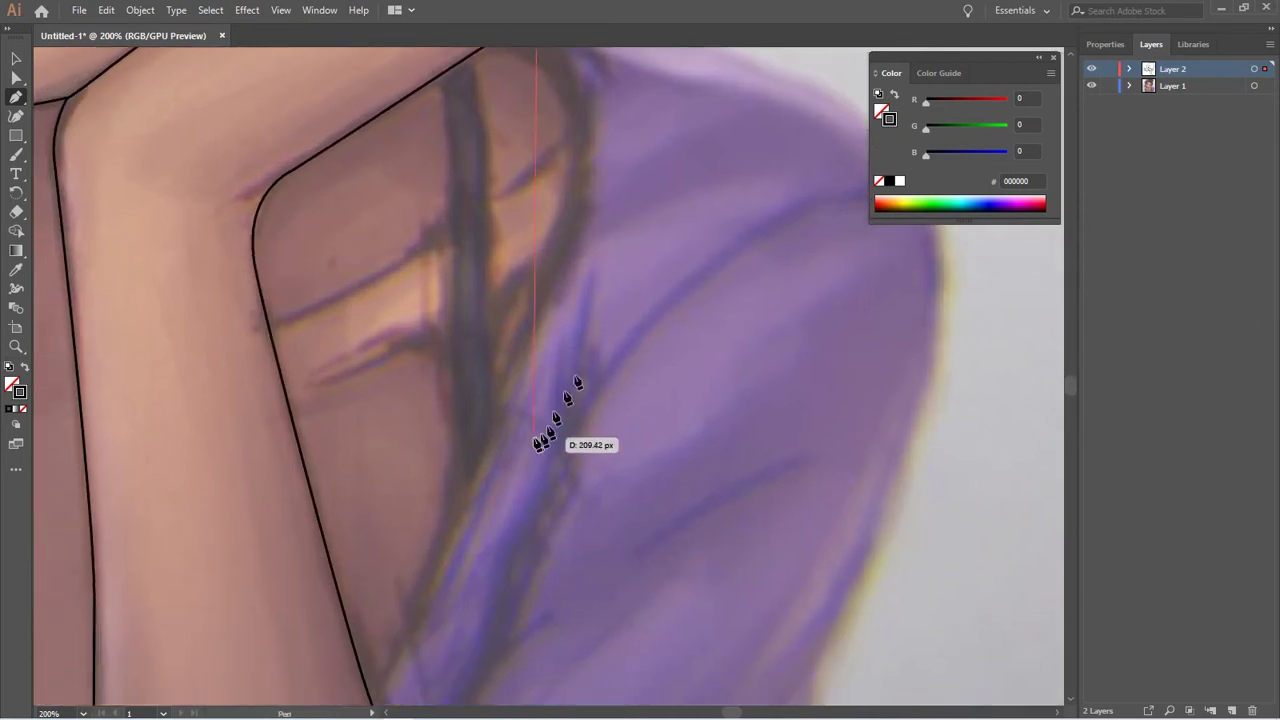
pyautogui.moveTo(541, 321); pyautogui.dragTo(422, 590)
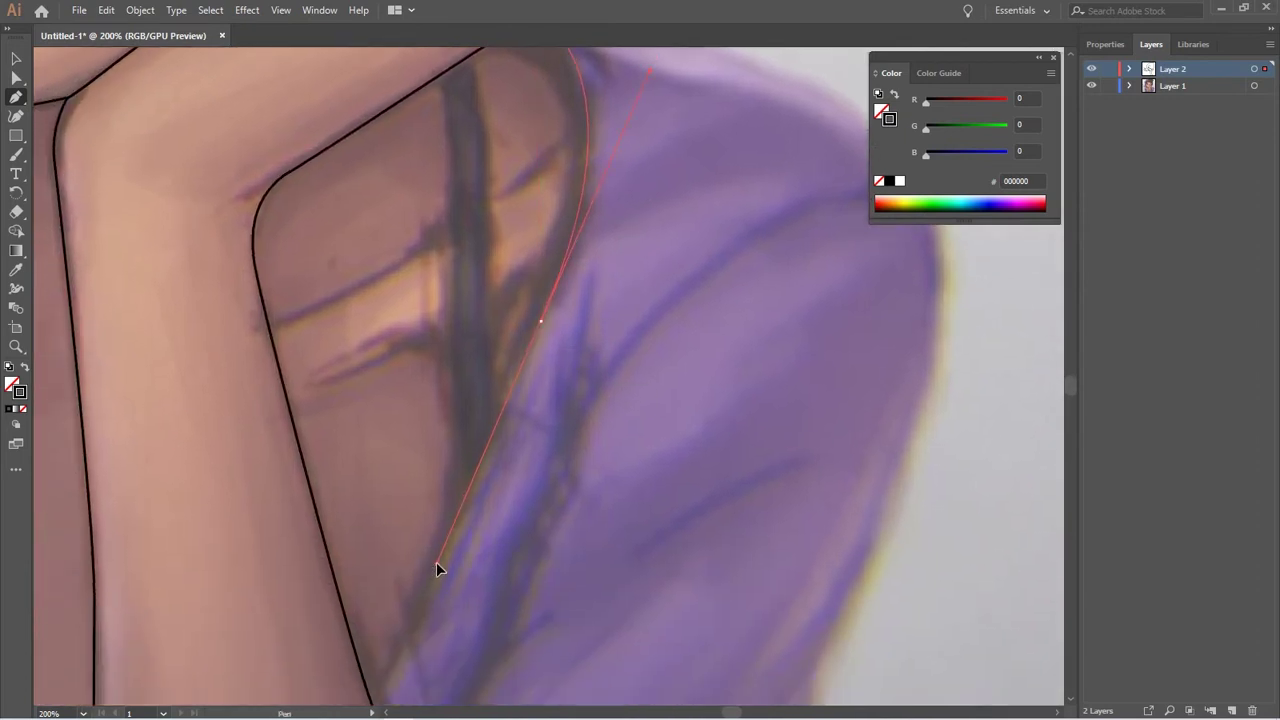
pyautogui.scroll(-5, 436, 562)
pyautogui.moveTo(431, 576); pyautogui.dragTo(407, 400)
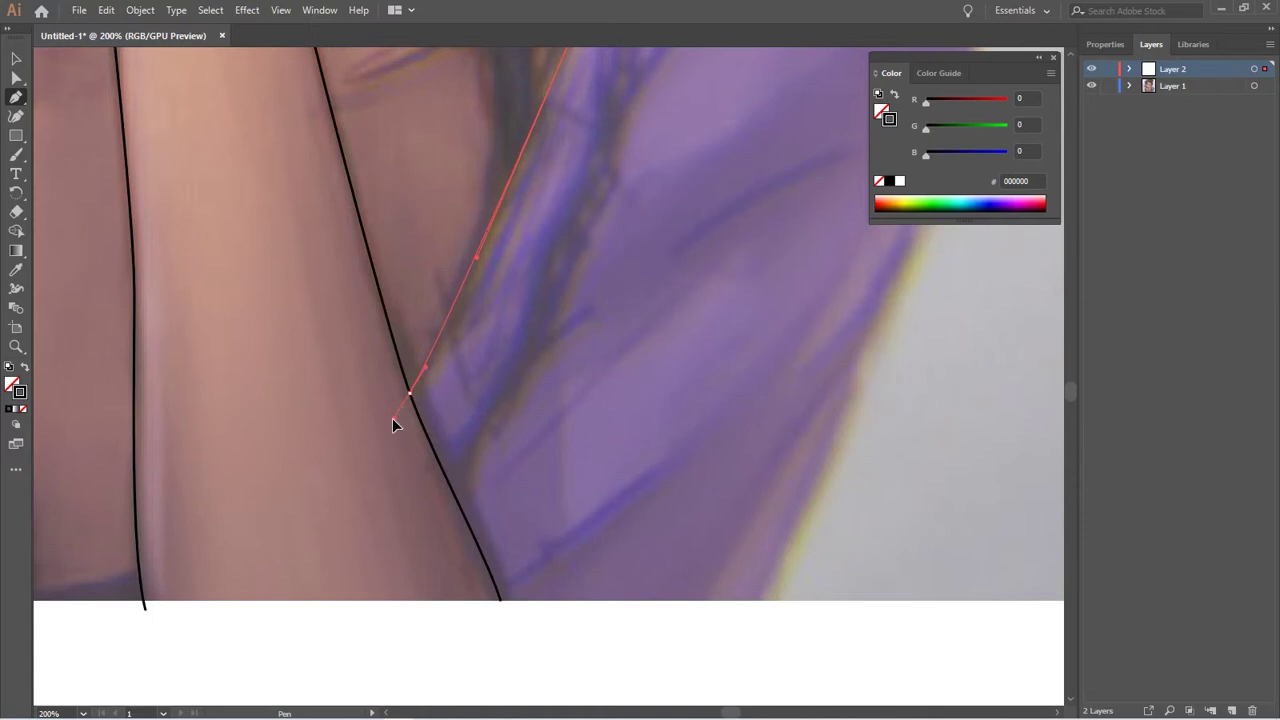
# End the shoulder line below the portrait's bottom edge
pyautogui.moveTo(500, 471); pyautogui.dragTo(606, 617)
pyautogui.moveTo(526, 423); pyautogui.dragTo(1023, 563)
pyautogui.moveTo(622, 438)
pyautogui.mouseDown()
pyautogui.moveTo(930, 601)
pyautogui.moveTo(714, 286)
pyautogui.moveTo(571, 209)
pyautogui.mouseUp()
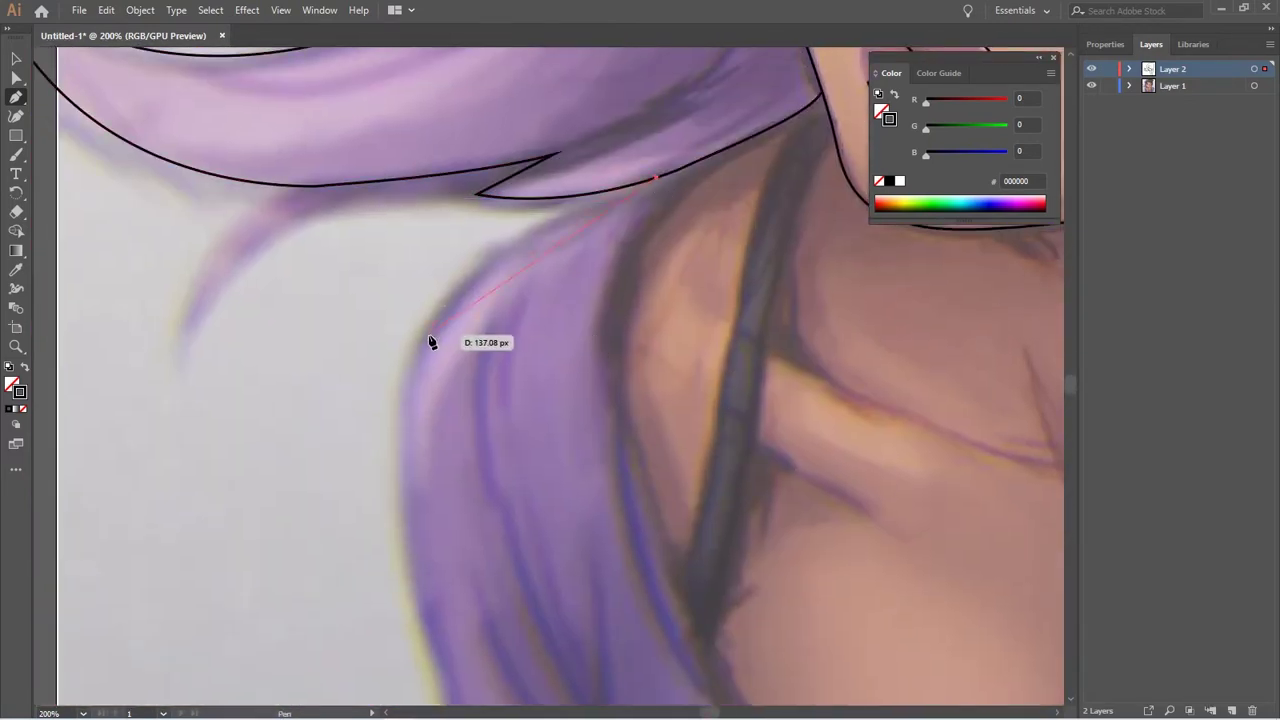
pyautogui.scroll(-5, 508, 506)
pyautogui.moveTo(508, 506); pyautogui.dragTo(314, 268)
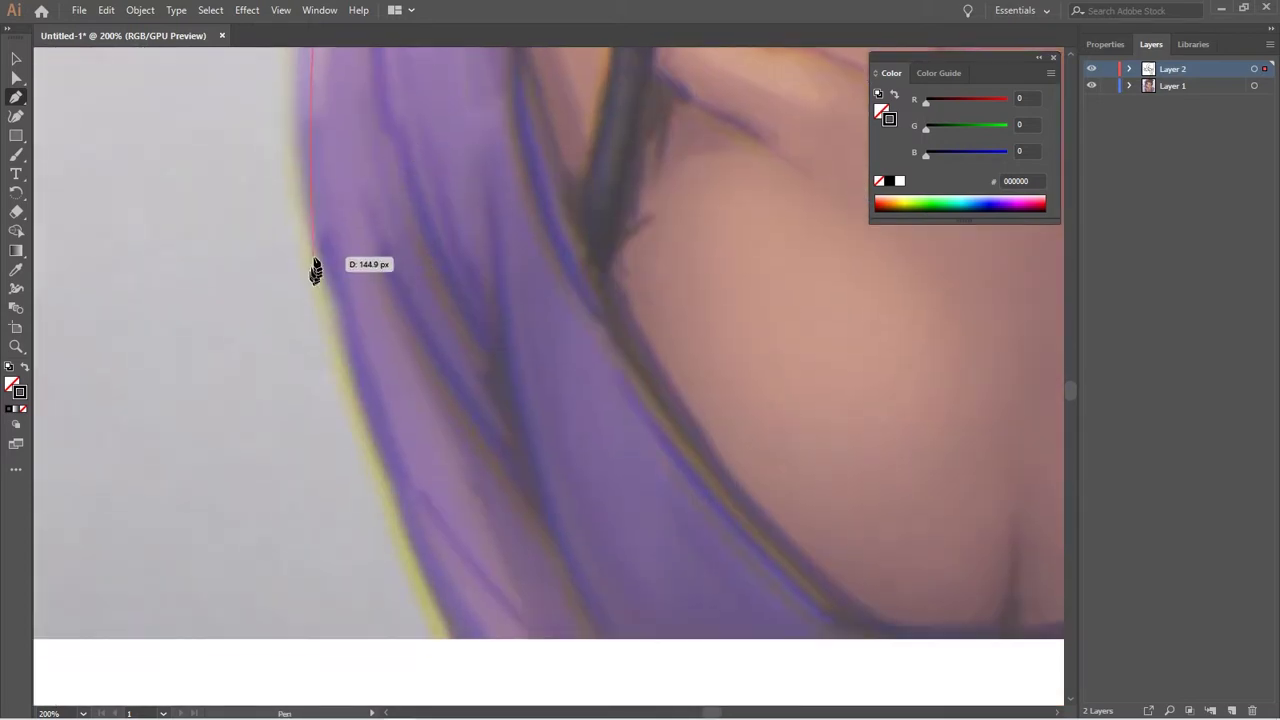
pyautogui.scroll(-1, 353, 400)
pyautogui.scroll(-2, 353, 378)
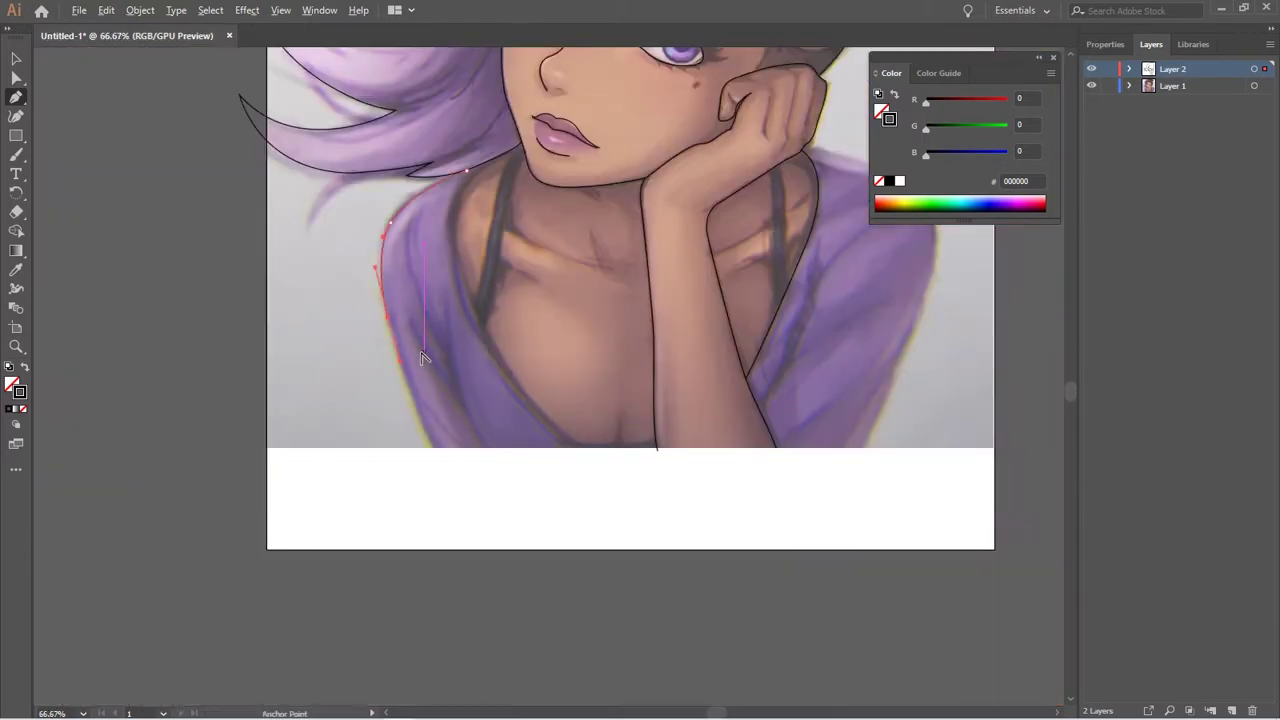
pyautogui.click(446, 480)
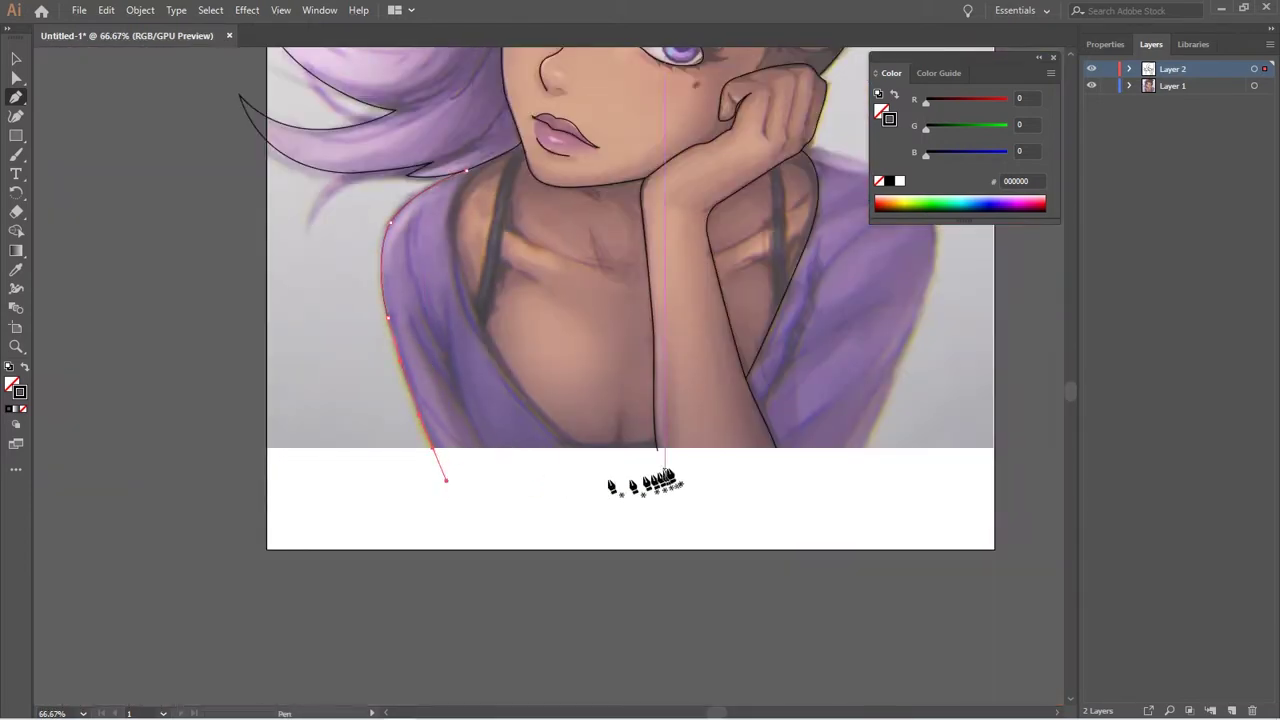
pyautogui.scroll(2, 500, 500)
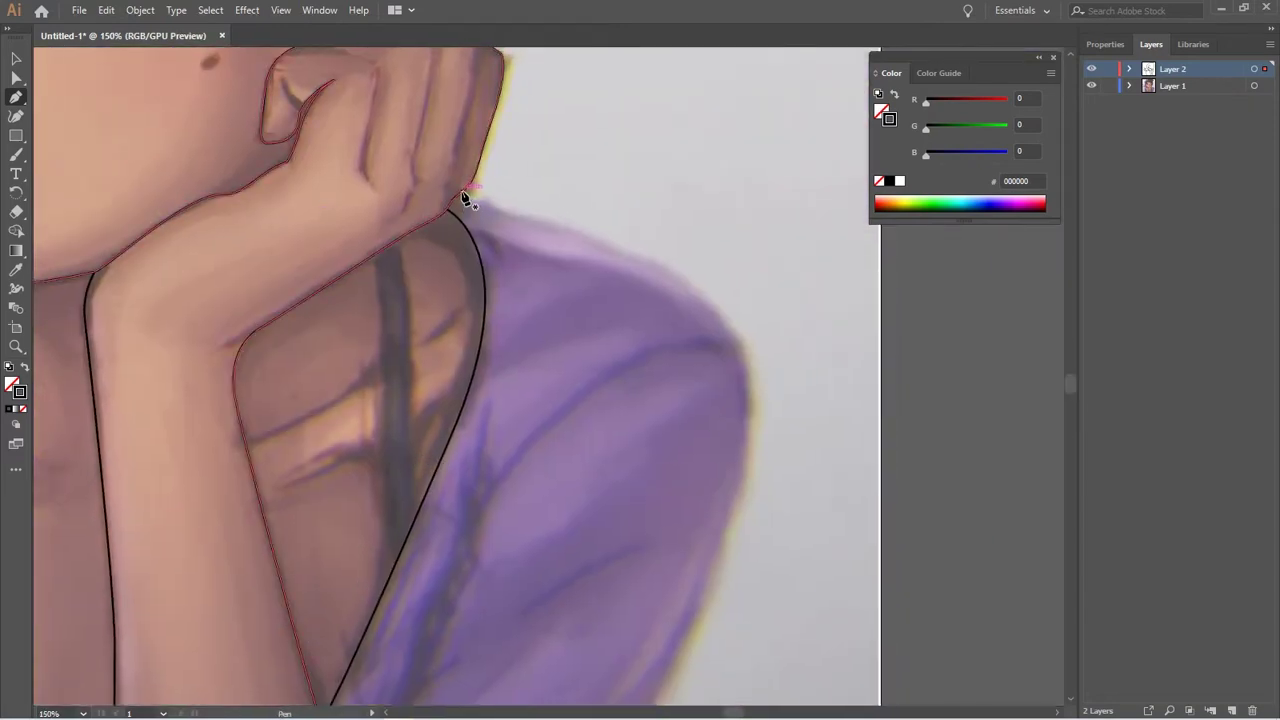
# Trace a new outline from the hand's edge along the right sleeve's outer edge
pyautogui.click(462, 193)
pyautogui.moveTo(722, 317); pyautogui.dragTo(651, 270)
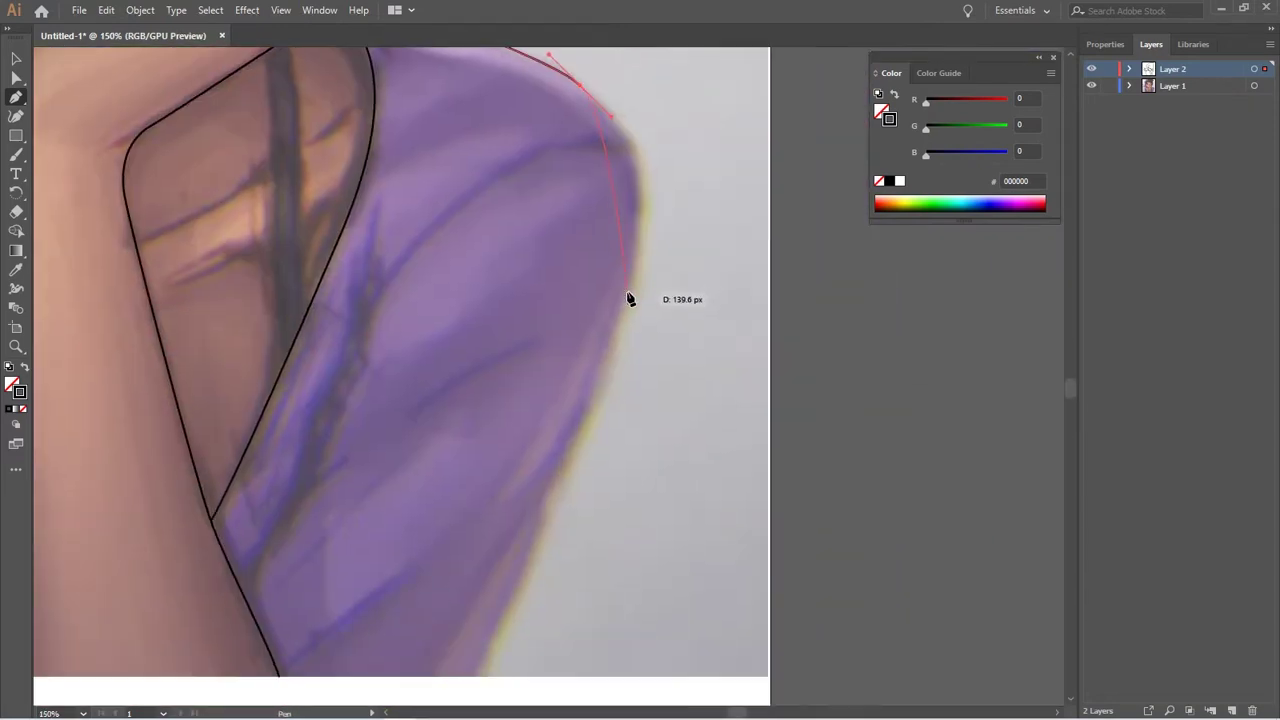
pyautogui.moveTo(480, 698); pyautogui.dragTo(567, 357)
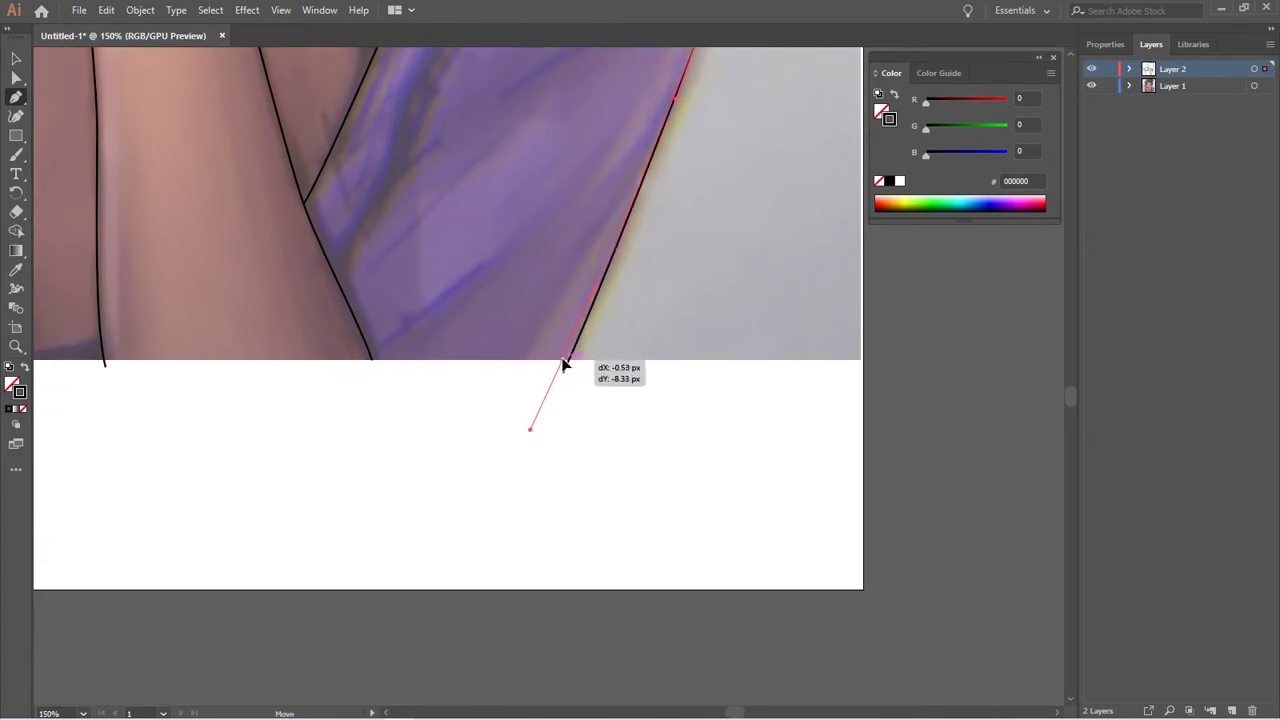
pyautogui.moveTo(547, 306)
pyautogui.mouseDown()
pyautogui.moveTo(547, 340)
pyautogui.moveTo(600, 466)
pyautogui.moveTo(757, 500)
pyautogui.moveTo(641, 377)
pyautogui.mouseUp()
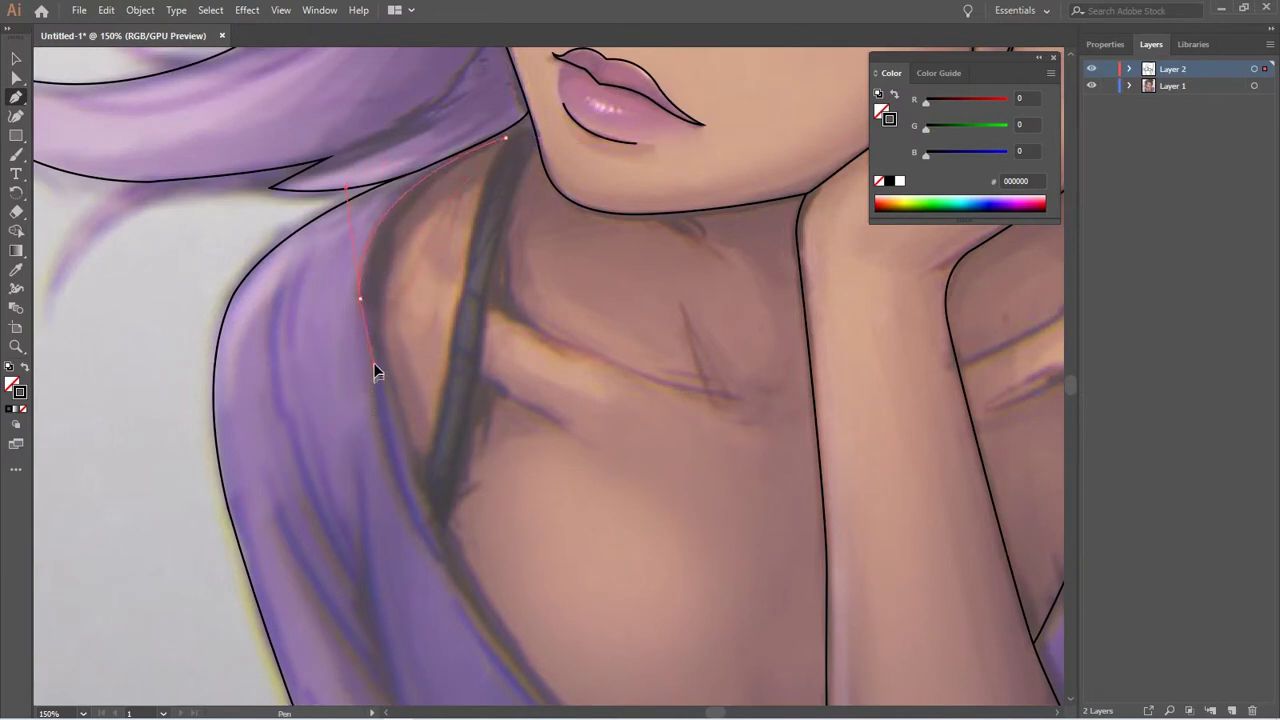
# Curve the left neckline down past the chest, anchoring it below the artboard edge
pyautogui.moveTo(445, 514); pyautogui.dragTo(290, 249)
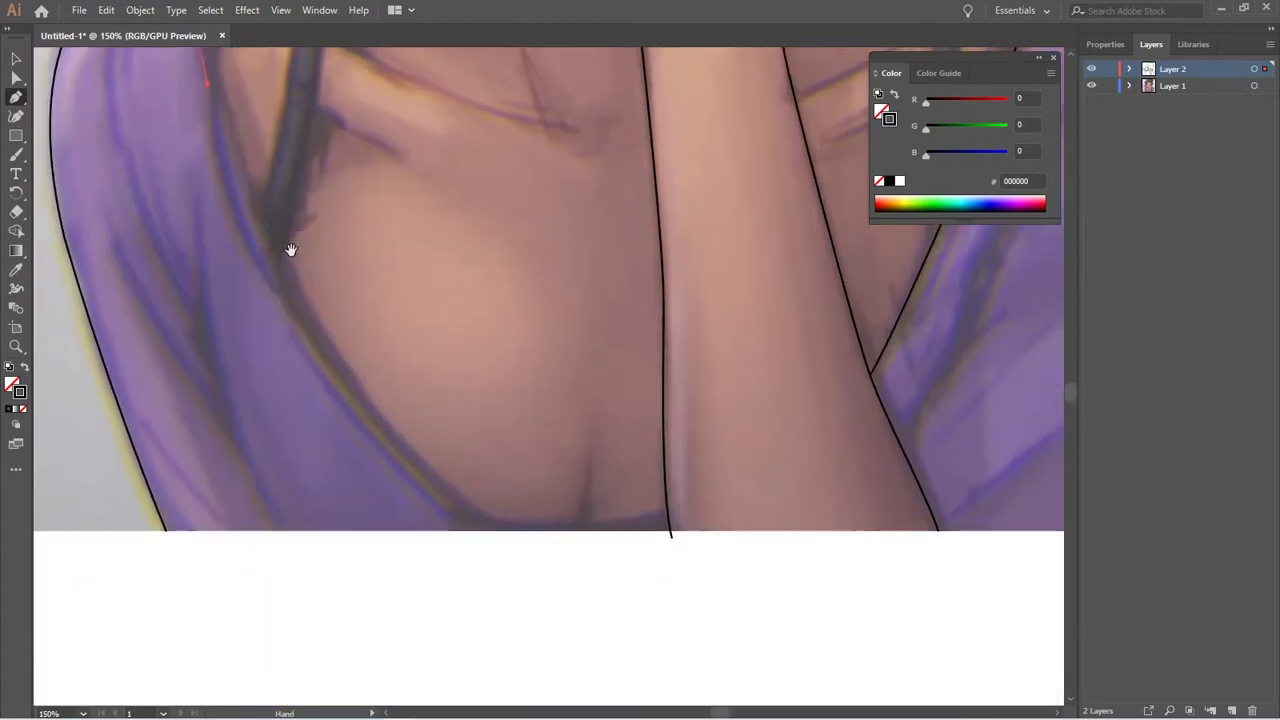
pyautogui.click(457, 510)
pyautogui.scroll(-5, 660, 352)
pyautogui.scroll(-5, 643, 351)
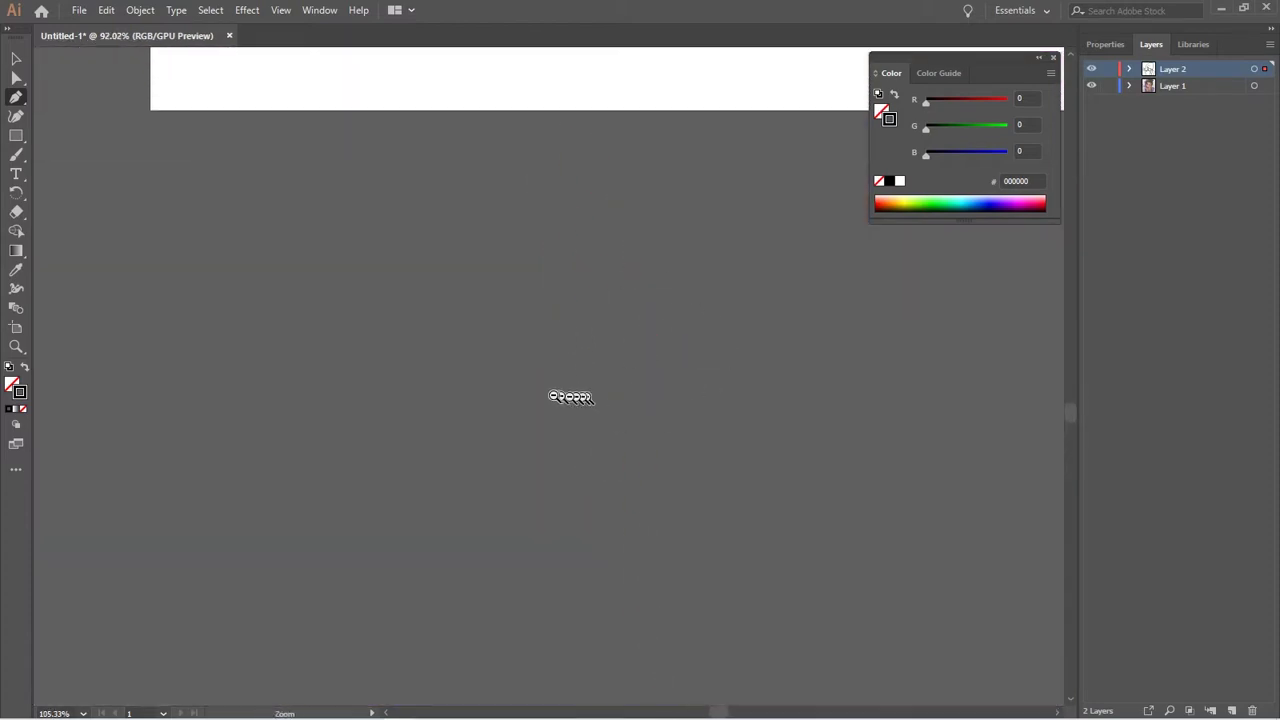
pyautogui.moveTo(563, 391)
pyautogui.mouseDown()
pyautogui.moveTo(486, 391)
pyautogui.moveTo(510, 480)
pyautogui.mouseUp()
pyautogui.scroll(1, 440, 370)
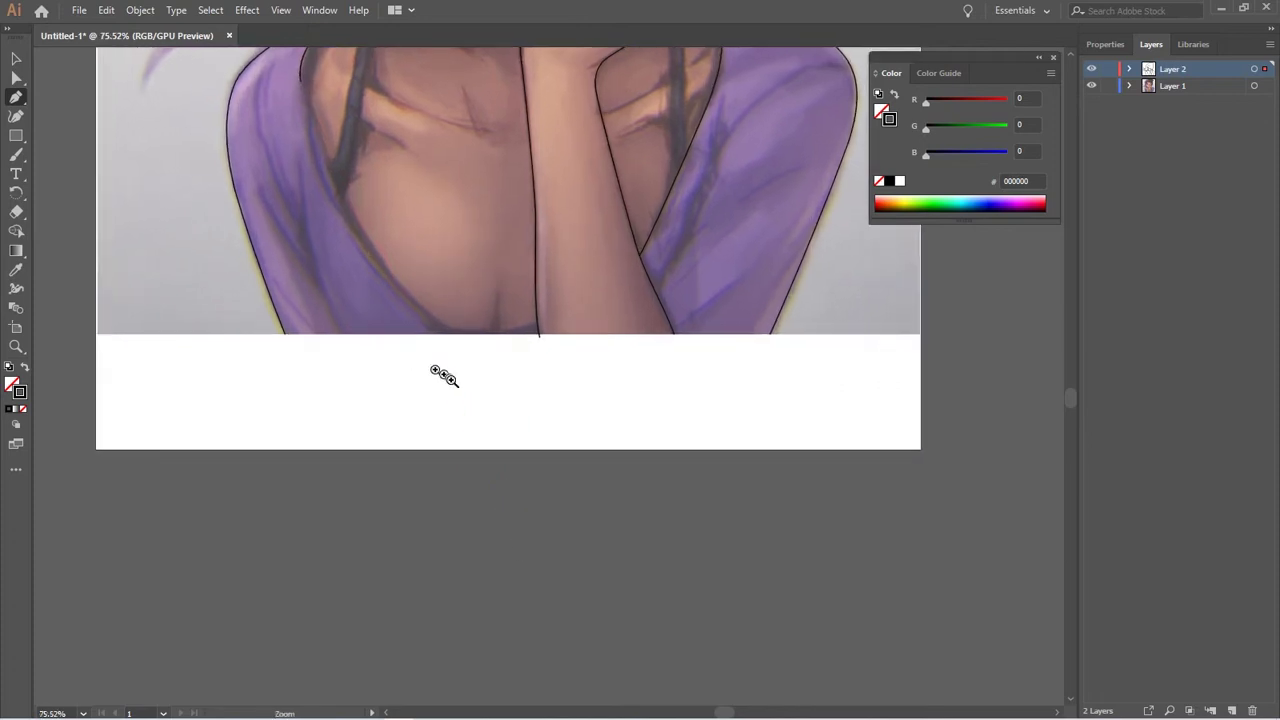
pyautogui.moveTo(443, 371); pyautogui.dragTo(425, 490)
pyautogui.click(396, 462)
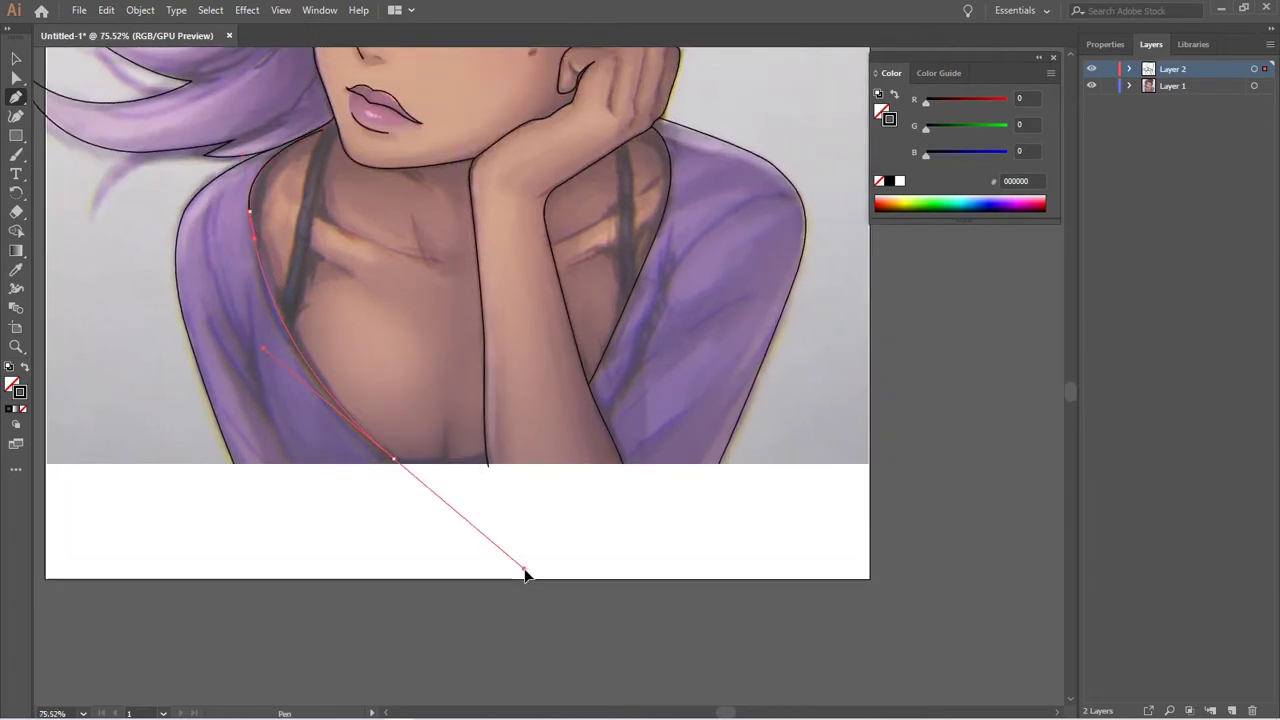
# Reshape the final segment at the end of the neckline curve
pyautogui.scroll(4, 401, 476)
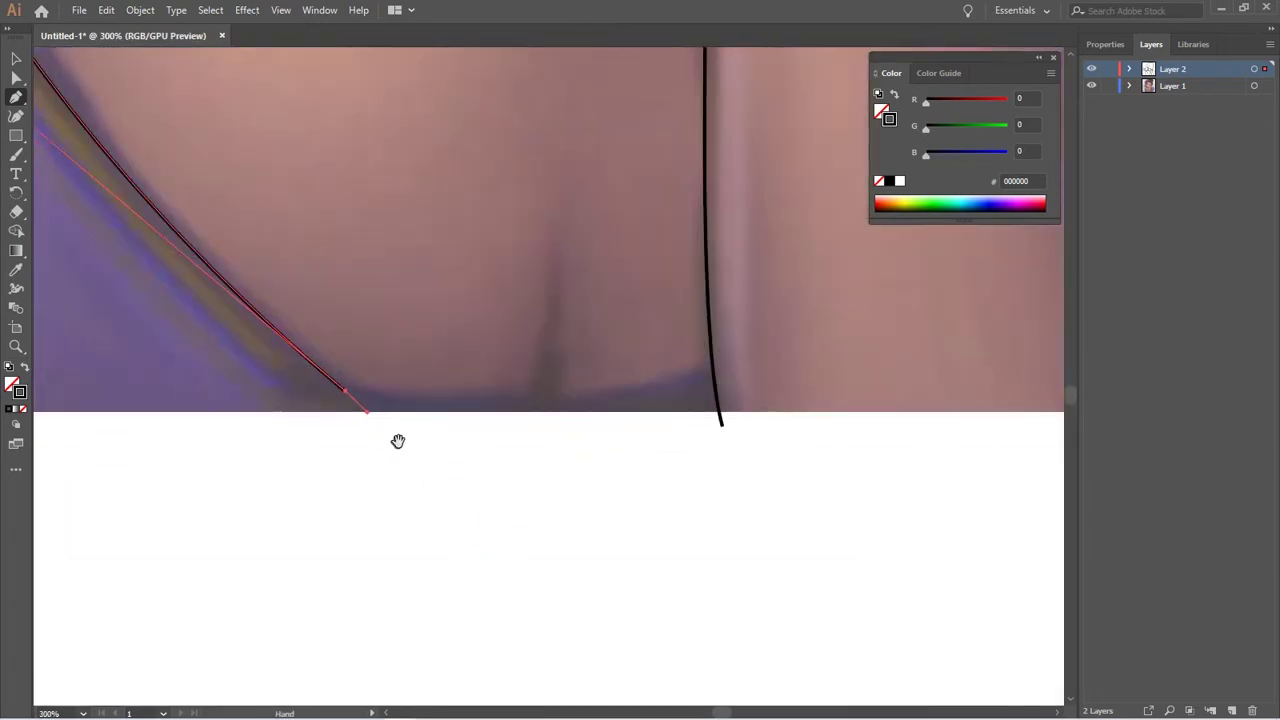
pyautogui.moveTo(397, 440); pyautogui.dragTo(637, 549)
pyautogui.moveTo(733, 628); pyautogui.dragTo(617, 583)
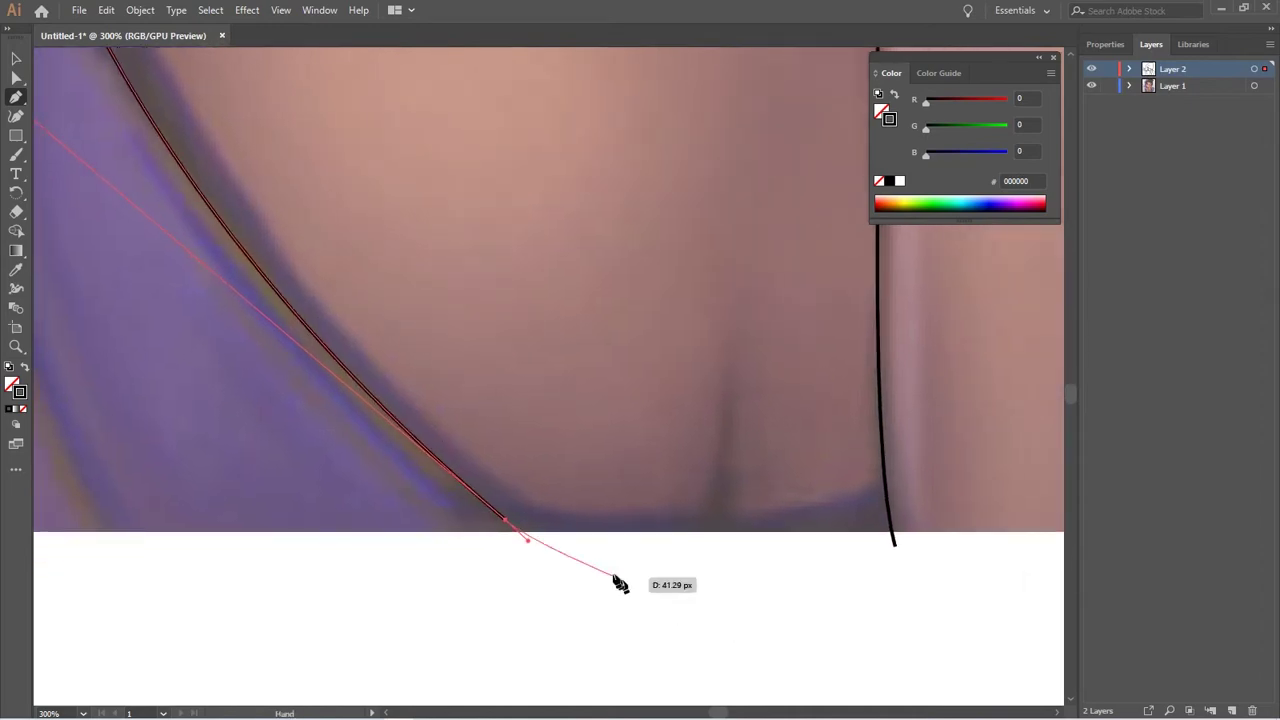
pyautogui.moveTo(507, 529); pyautogui.dragTo(520, 532)
pyautogui.scroll(-5, 510, 360)
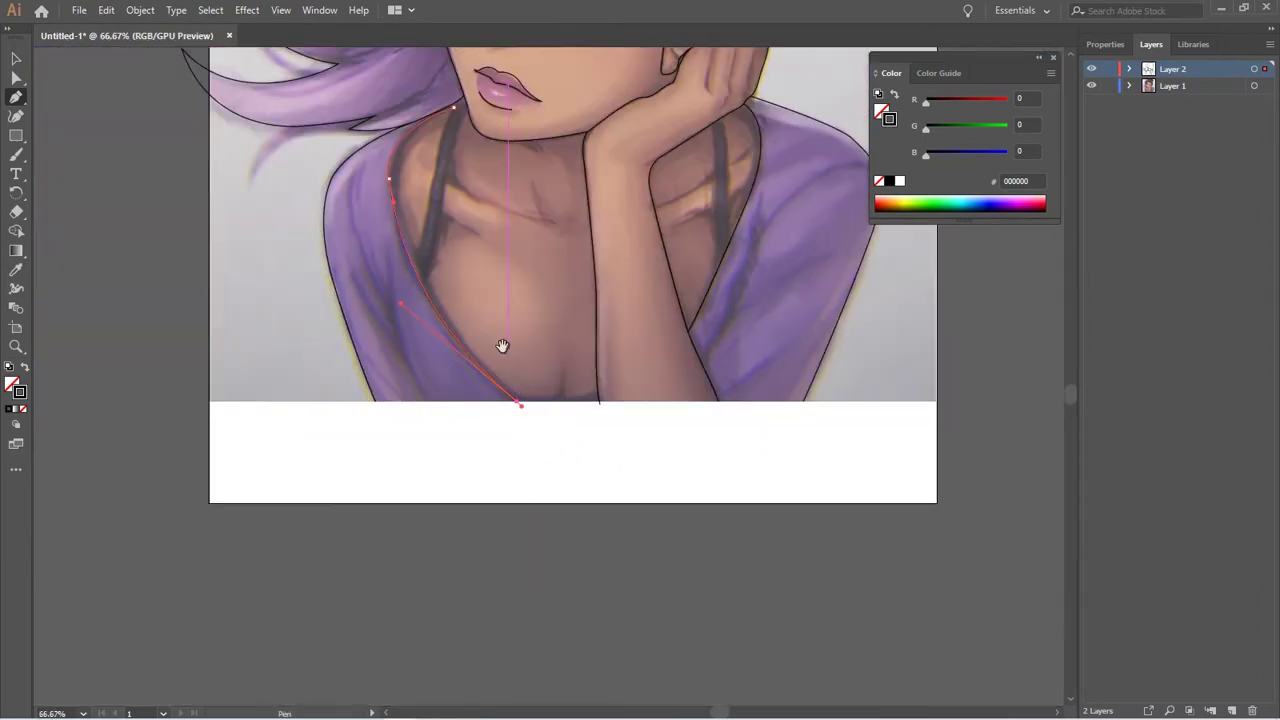
pyautogui.scroll(1, 500, 350)
pyautogui.scroll(1, 480, 390)
pyautogui.scroll(1, 517, 444)
pyautogui.scroll(1, 517, 444)
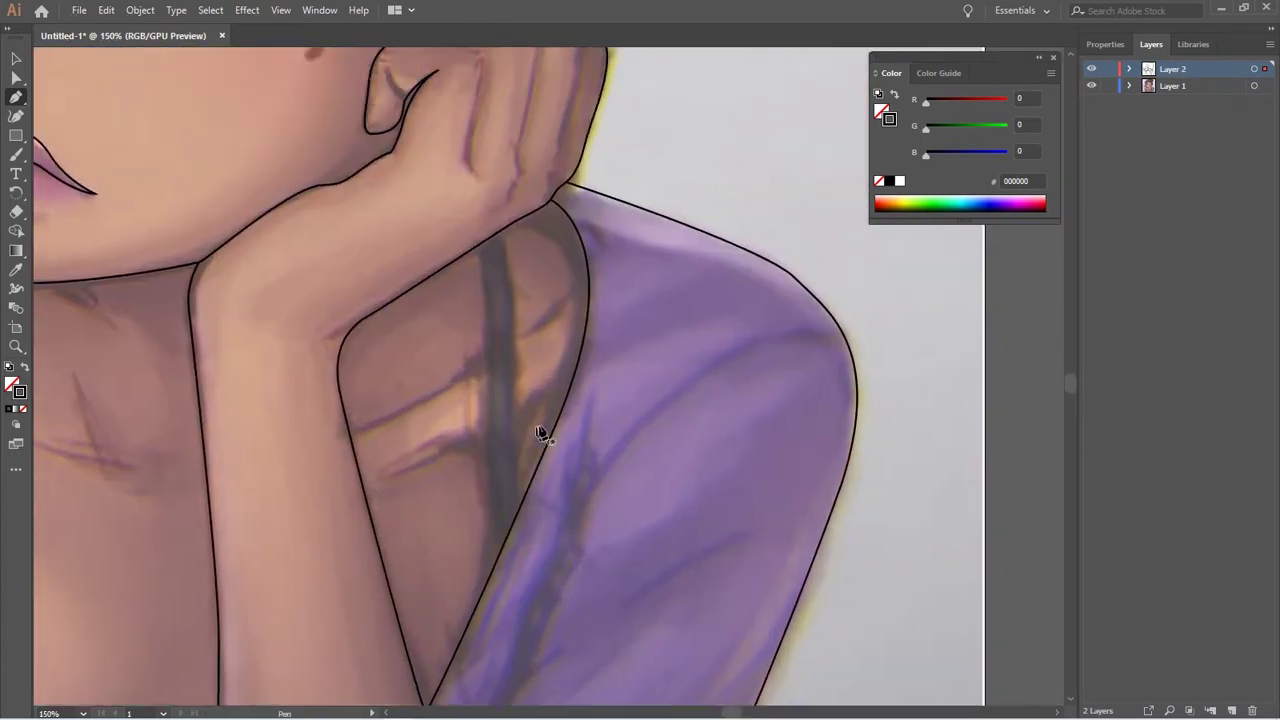
# Draw a first strap shape under the hand, then undo the wrongly filled attempt
pyautogui.click(480, 250)
pyautogui.scroll(-2, 507, 441)
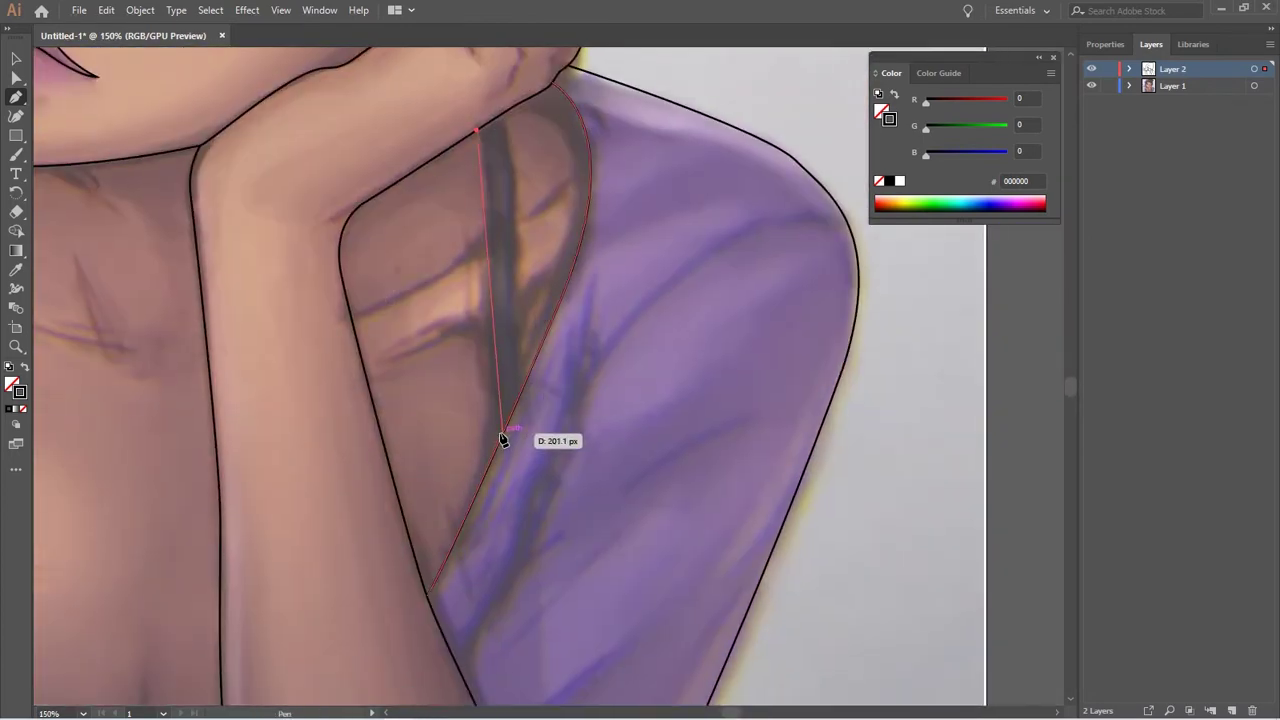
pyautogui.moveTo(503, 438); pyautogui.dragTo(504, 494)
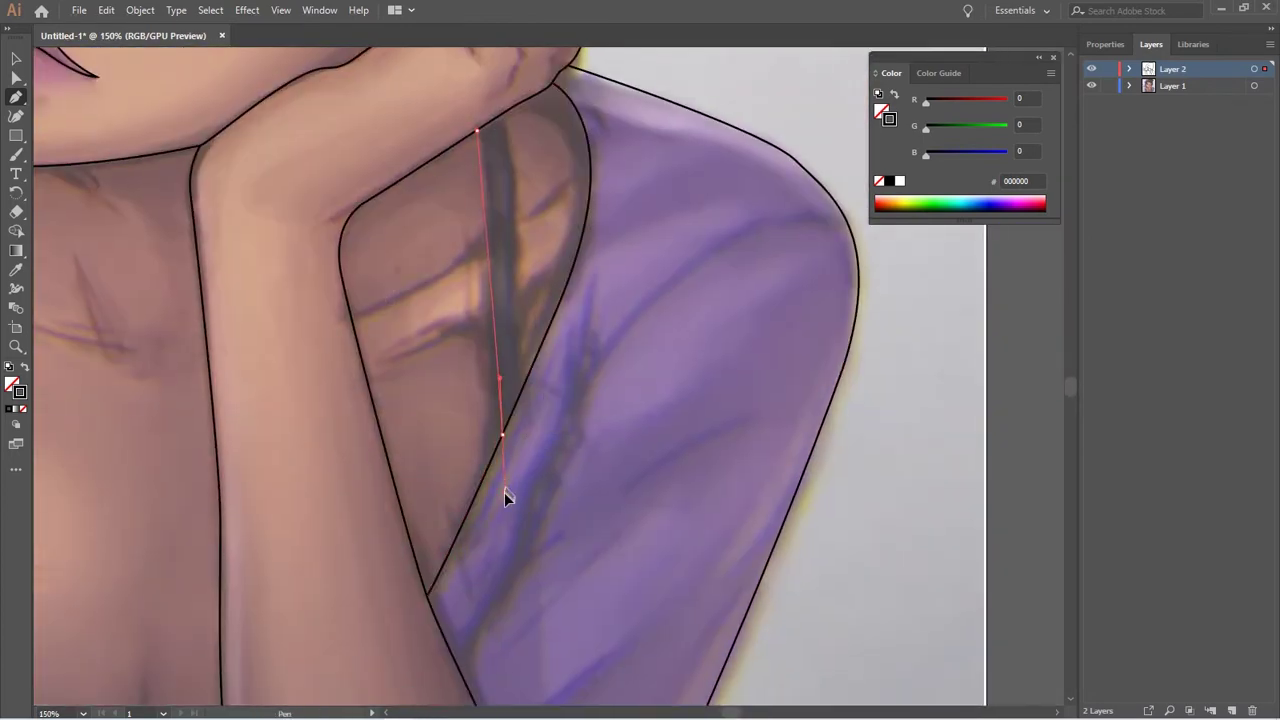
pyautogui.click(478, 131)
pyautogui.click(502, 115)
pyautogui.moveTo(518, 400); pyautogui.dragTo(516, 460)
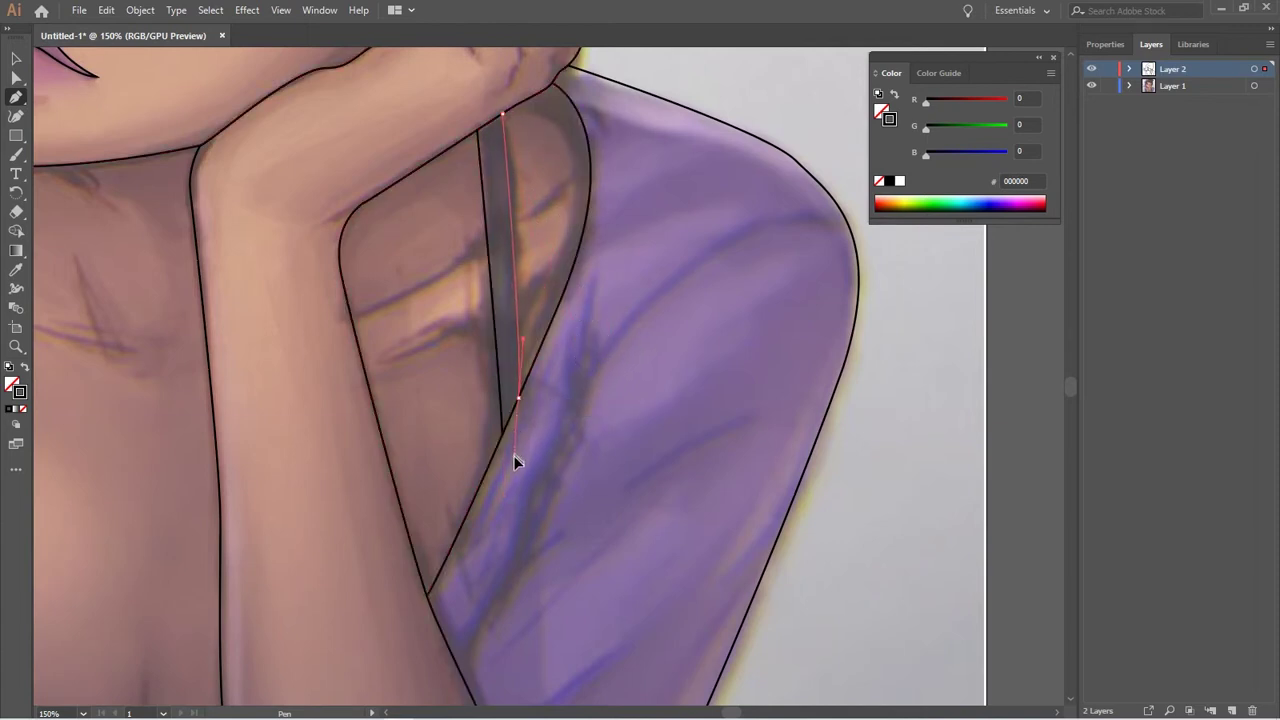
pyautogui.hotkey('ctrl', 'z')
pyautogui.hotkey('ctrl', 'z')
pyautogui.hotkey('ctrl', 'z')
# Redraw the strap as a narrow closed shape from below the hand to the sleeve
pyautogui.click(478, 131)
pyautogui.moveTo(489, 176); pyautogui.dragTo(485, 222)
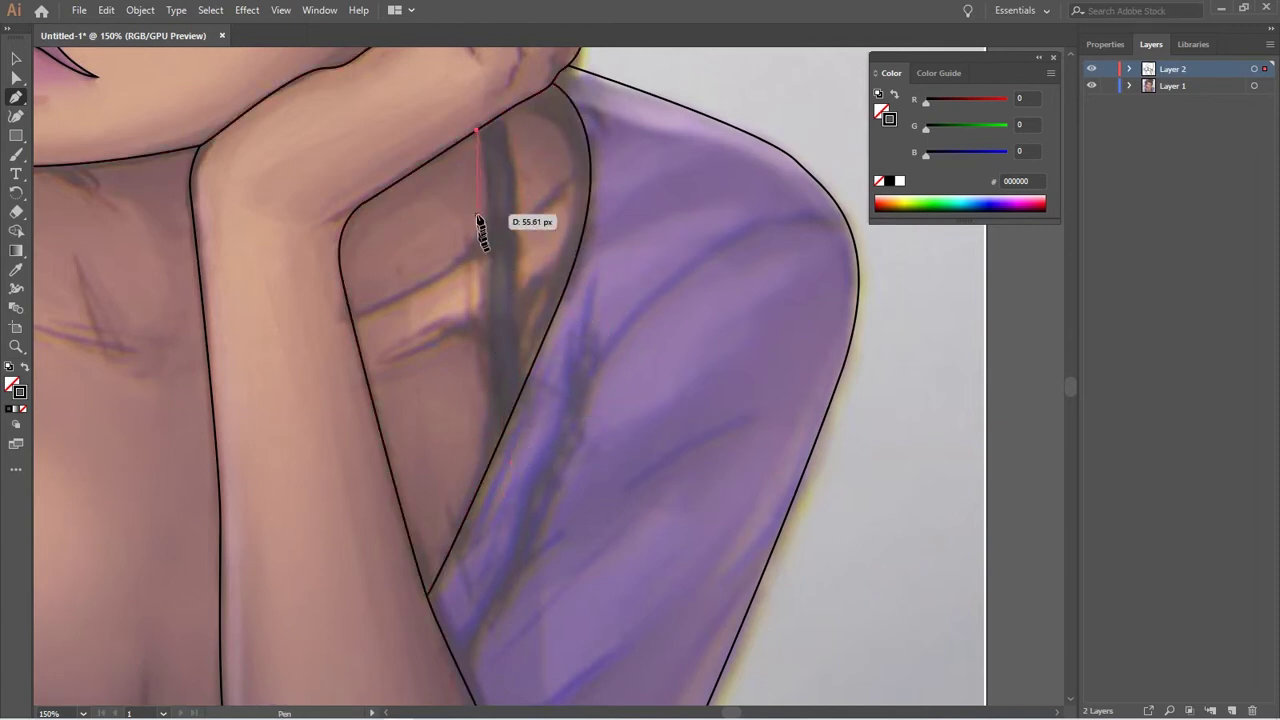
pyautogui.moveTo(494, 443); pyautogui.dragTo(494, 452)
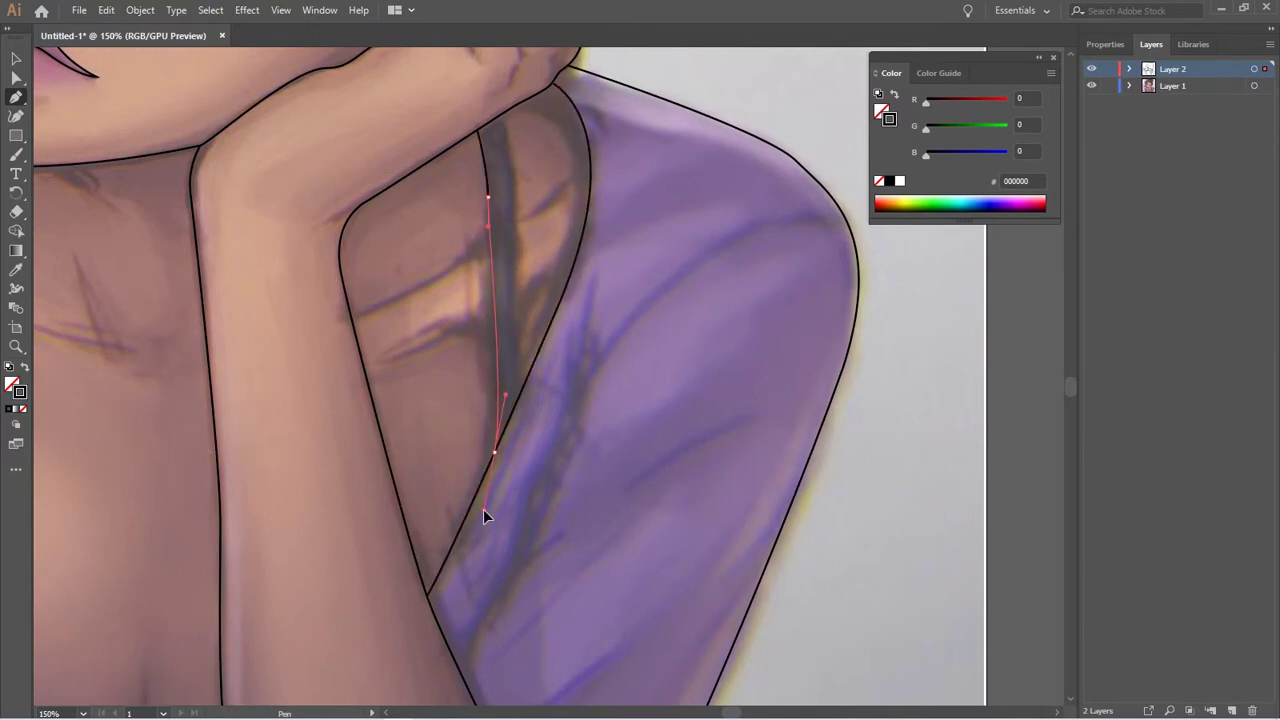
pyautogui.click(478, 131)
# Curve a new line alongside the strap, then view the chest and neckline
pyautogui.click(500, 115)
pyautogui.moveTo(521, 390); pyautogui.dragTo(507, 473)
pyautogui.moveTo(508, 521)
pyautogui.mouseDown()
pyautogui.moveTo(585, 398)
pyautogui.moveTo(511, 454)
pyautogui.moveTo(311, 471)
pyautogui.moveTo(357, 529)
pyautogui.moveTo(172, 210)
pyautogui.moveTo(500, 555)
pyautogui.mouseUp()
pyautogui.moveTo(457, 471)
pyautogui.mouseDown()
pyautogui.moveTo(514, 586)
pyautogui.moveTo(445, 488)
pyautogui.mouseUp()
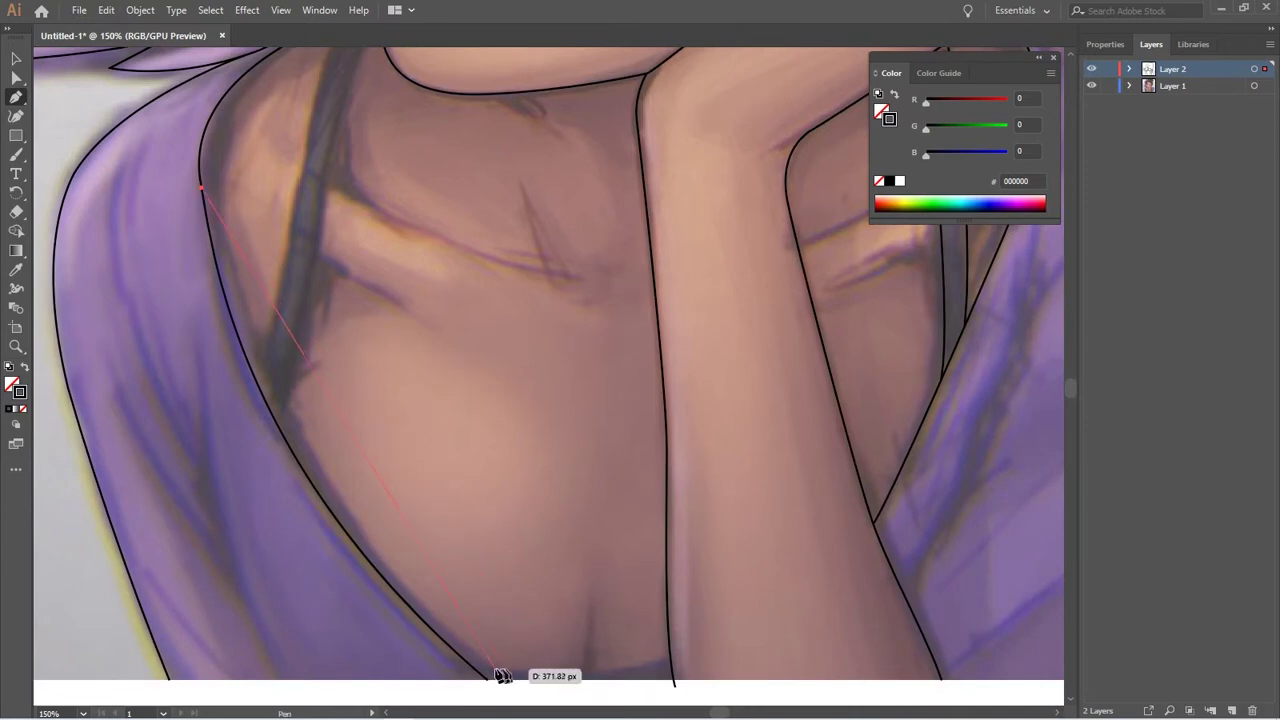
pyautogui.moveTo(375, 433); pyautogui.dragTo(407, 523)
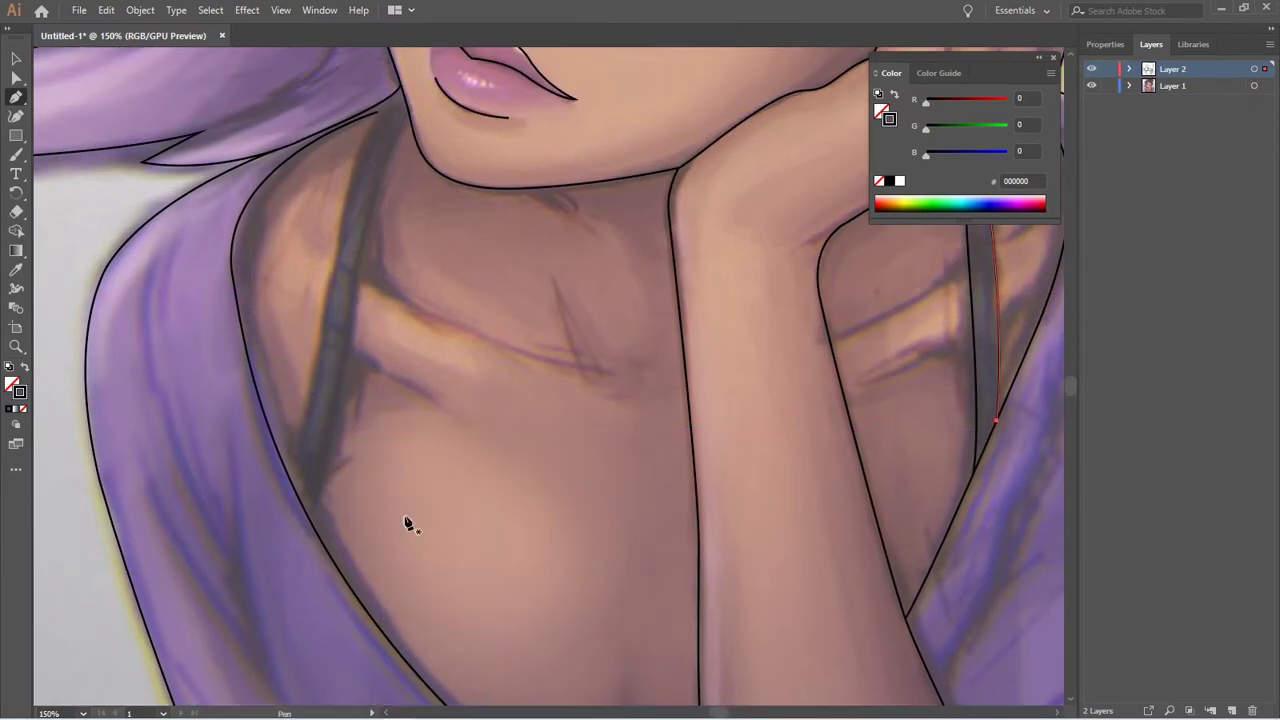
# Finish the inner shoulder curve to the hair and start a line from under the chin down the neck
pyautogui.click(366, 124)
pyautogui.click(403, 94)
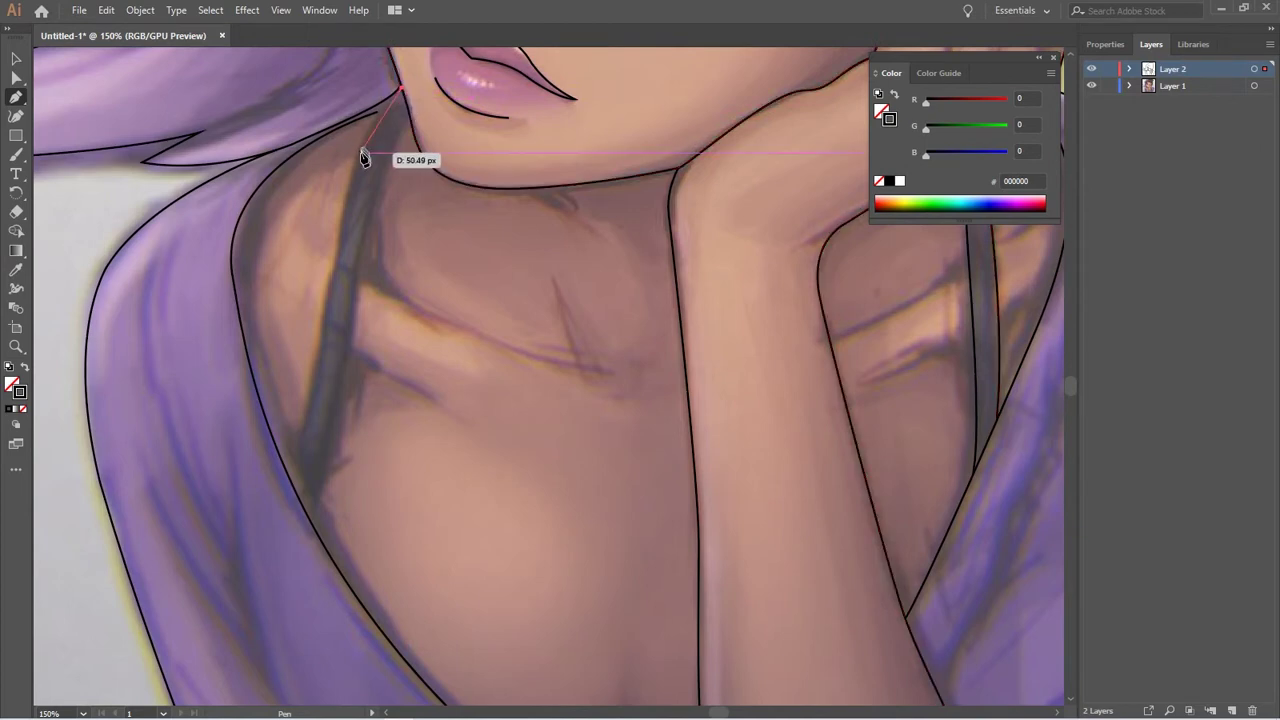
pyautogui.click(356, 152)
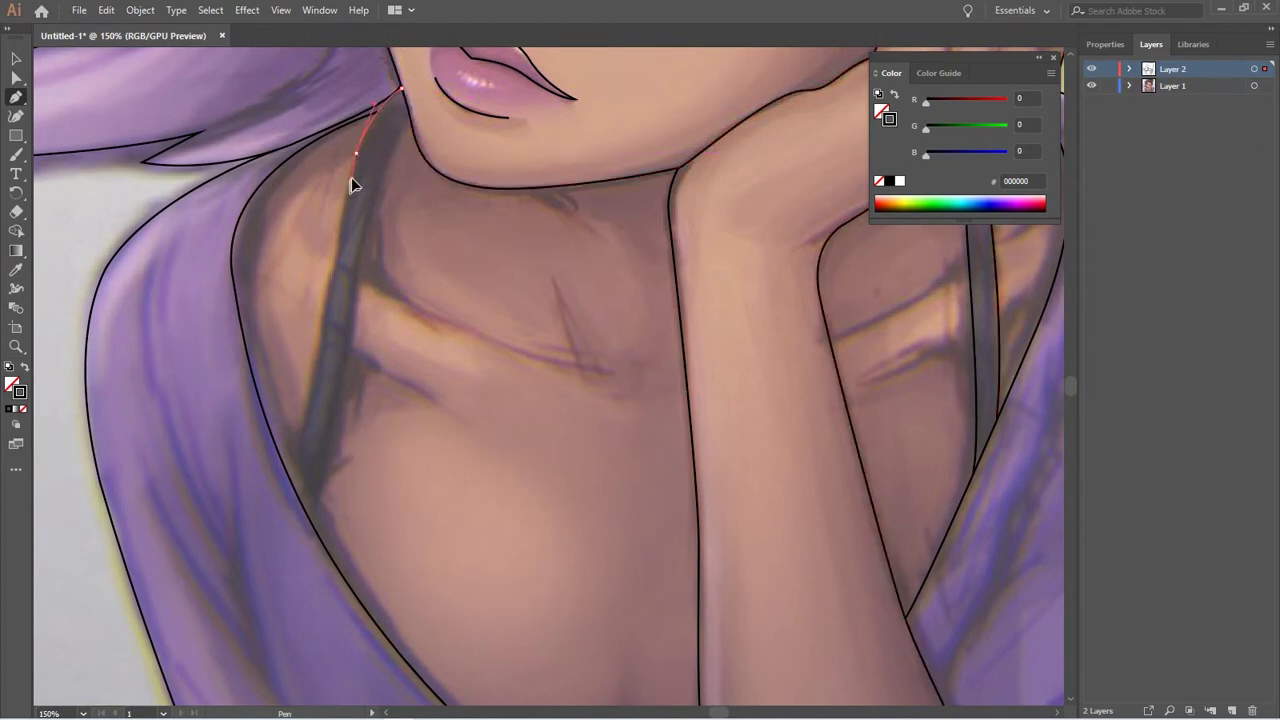
pyautogui.scroll(-3, 351, 180)
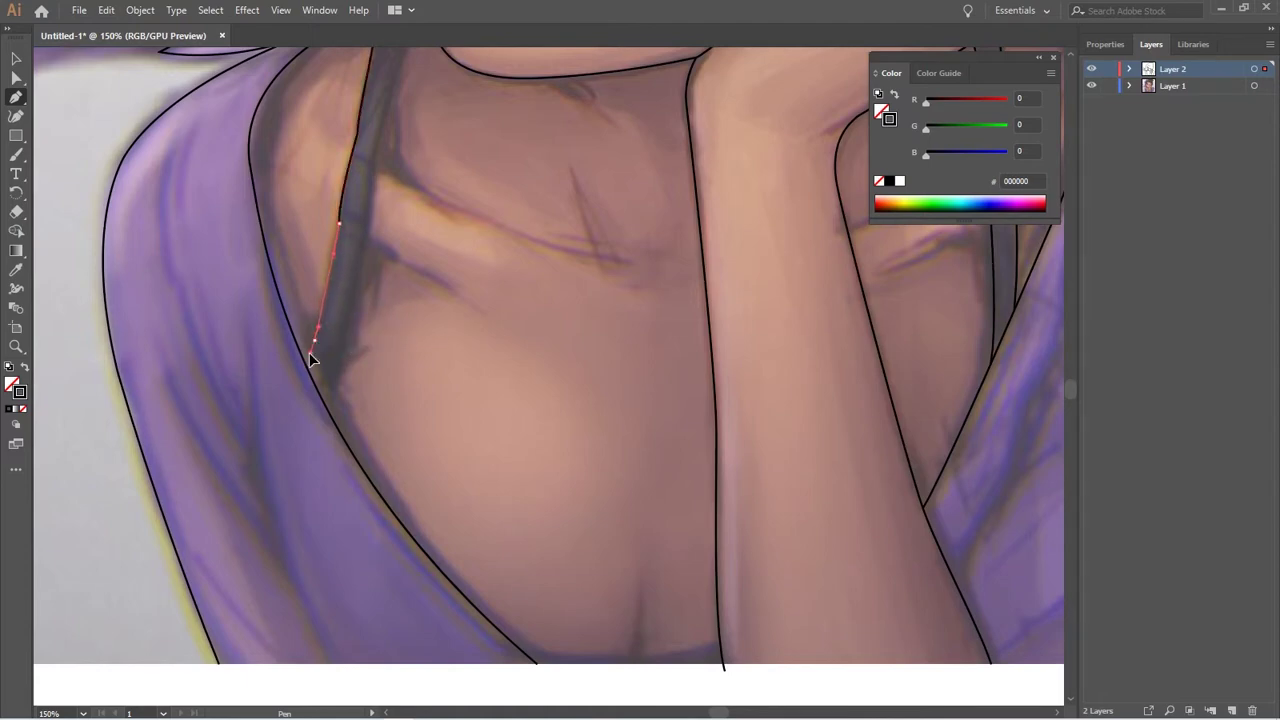
pyautogui.scroll(5, 368, 170)
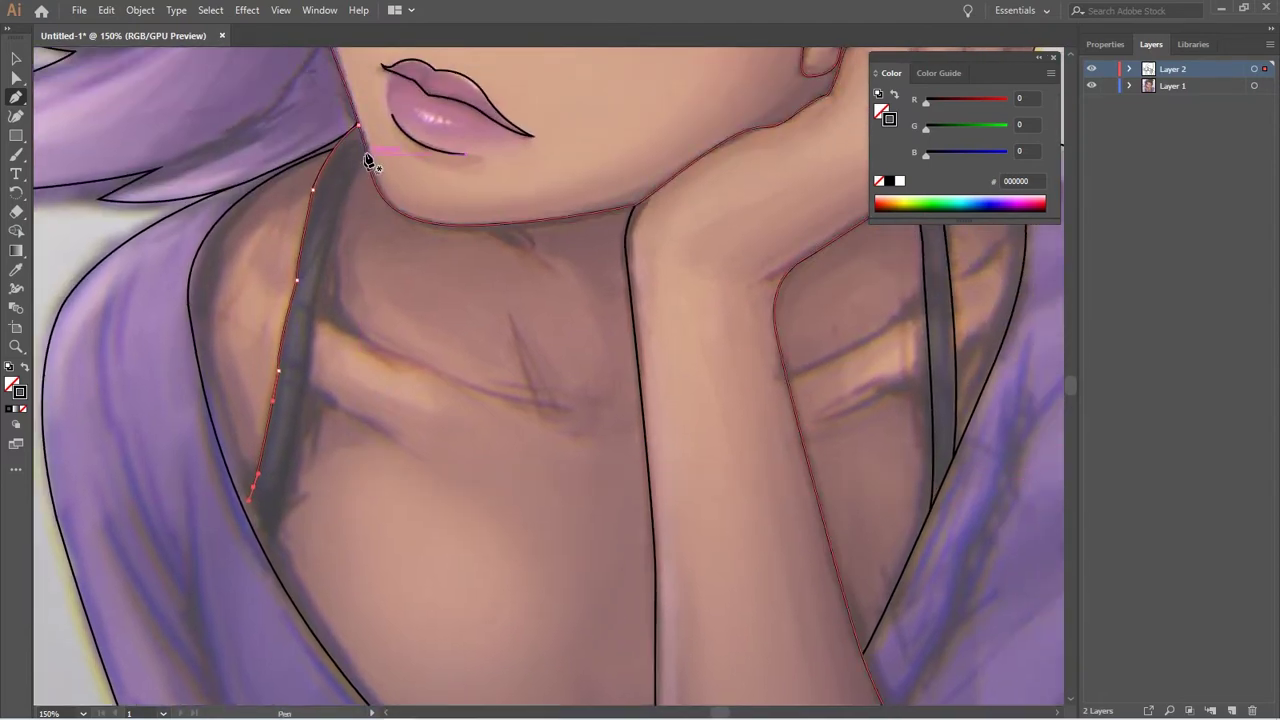
# Outline the left strap from the chin downward as a closed shape
pyautogui.click(367, 156)
pyautogui.click(320, 220)
pyautogui.click(313, 300)
pyautogui.scroll(-3, 306, 390)
pyautogui.click(353, 323)
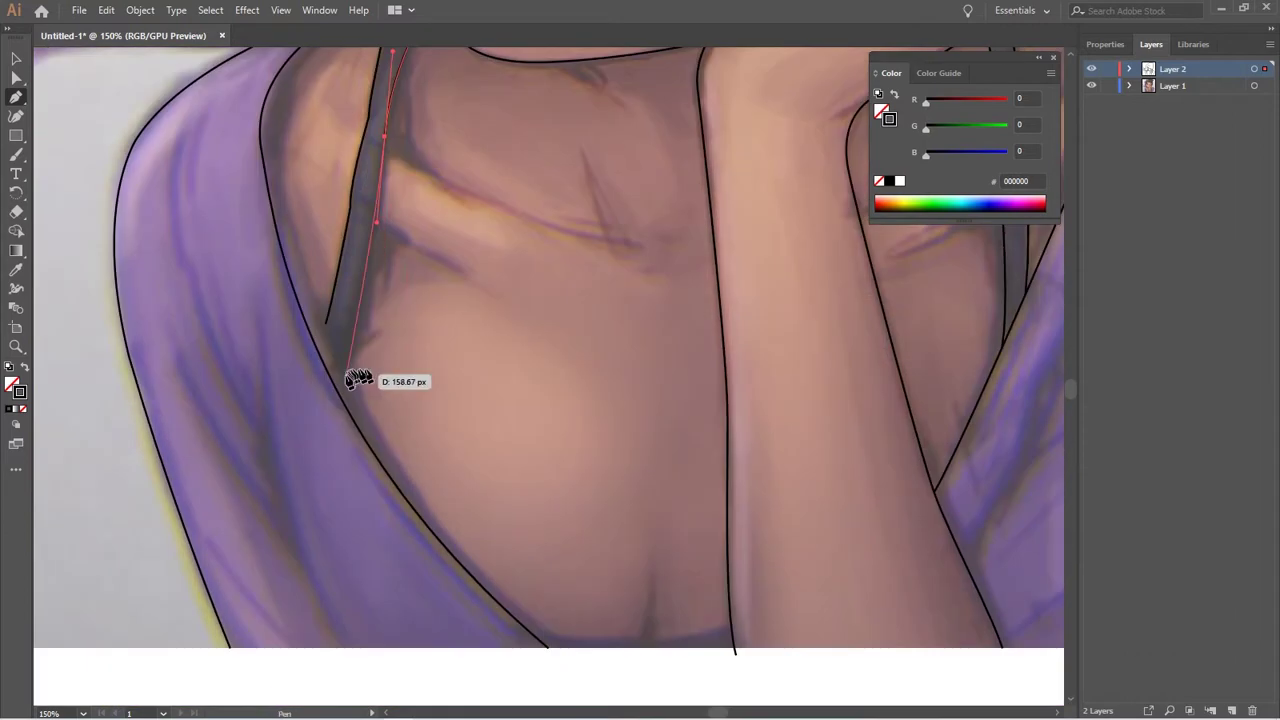
pyautogui.click(344, 376)
pyautogui.moveTo(337, 429); pyautogui.dragTo(400, 510)
pyautogui.scroll(3, 483, 429)
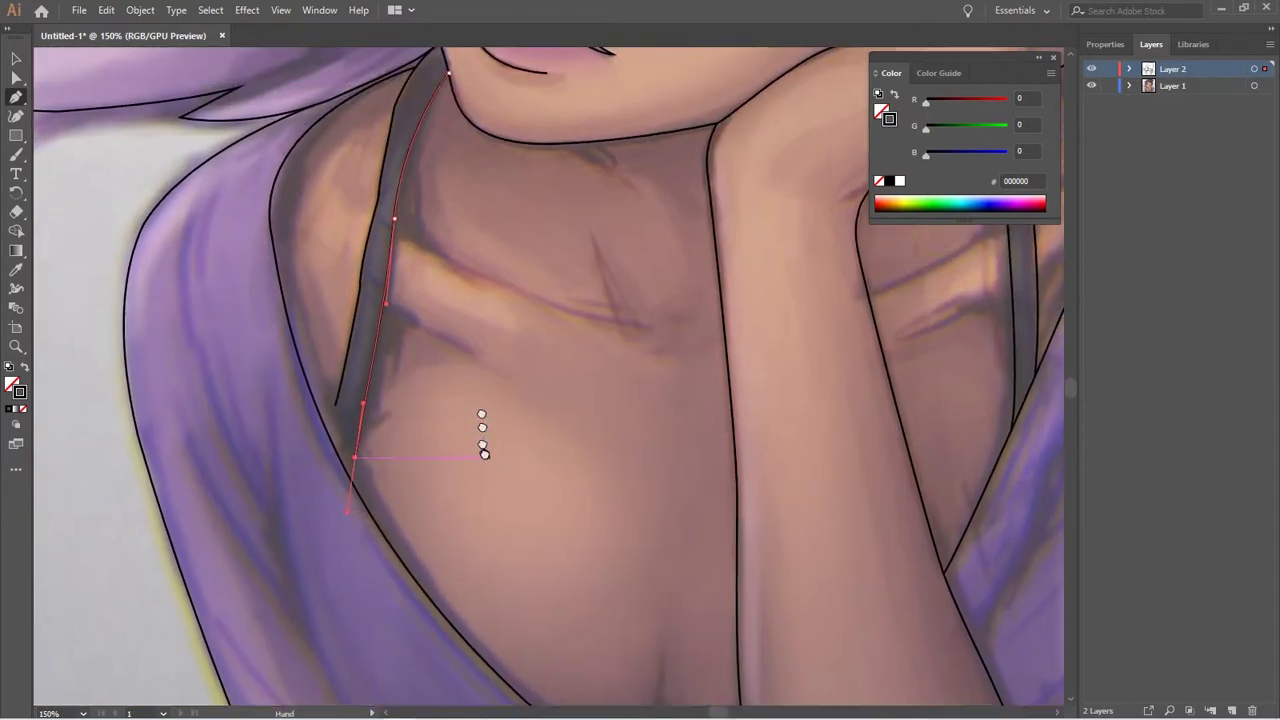
pyautogui.click(391, 79)
# Trace the garment's inner edge down and along the chest's lower edge to the arm outline
pyautogui.click(388, 78)
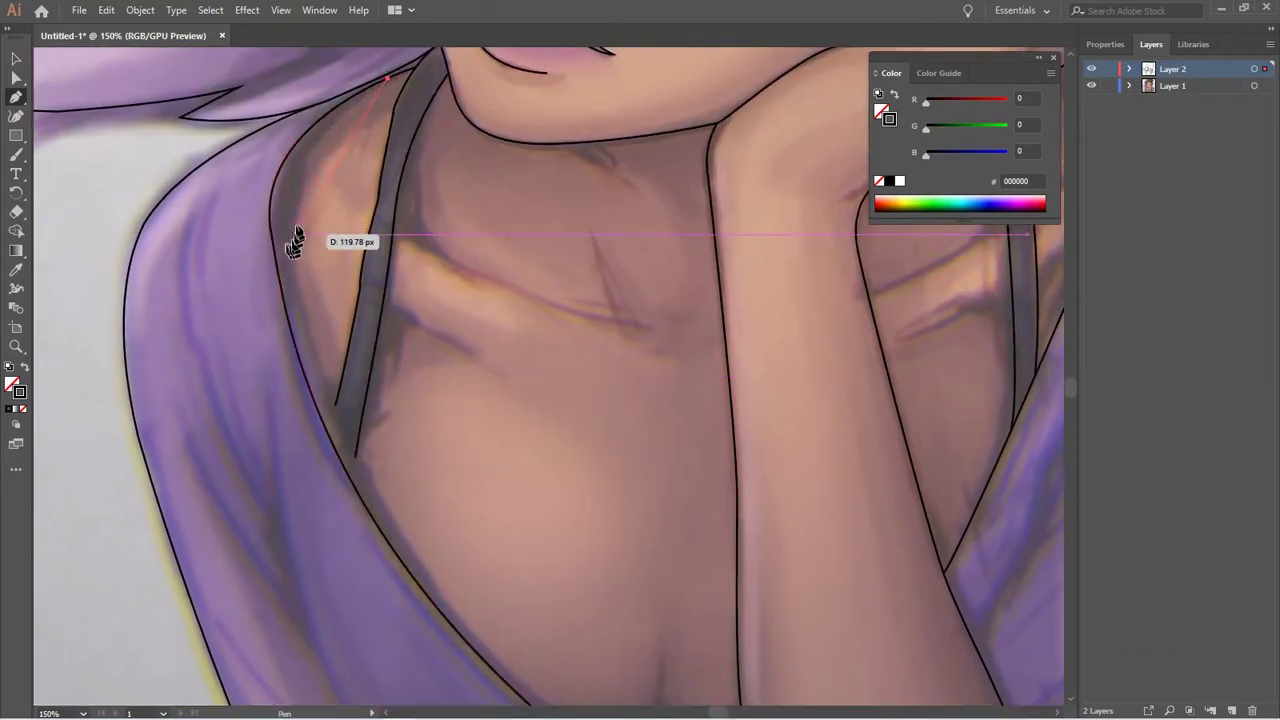
pyautogui.moveTo(291, 207); pyautogui.dragTo(272, 304)
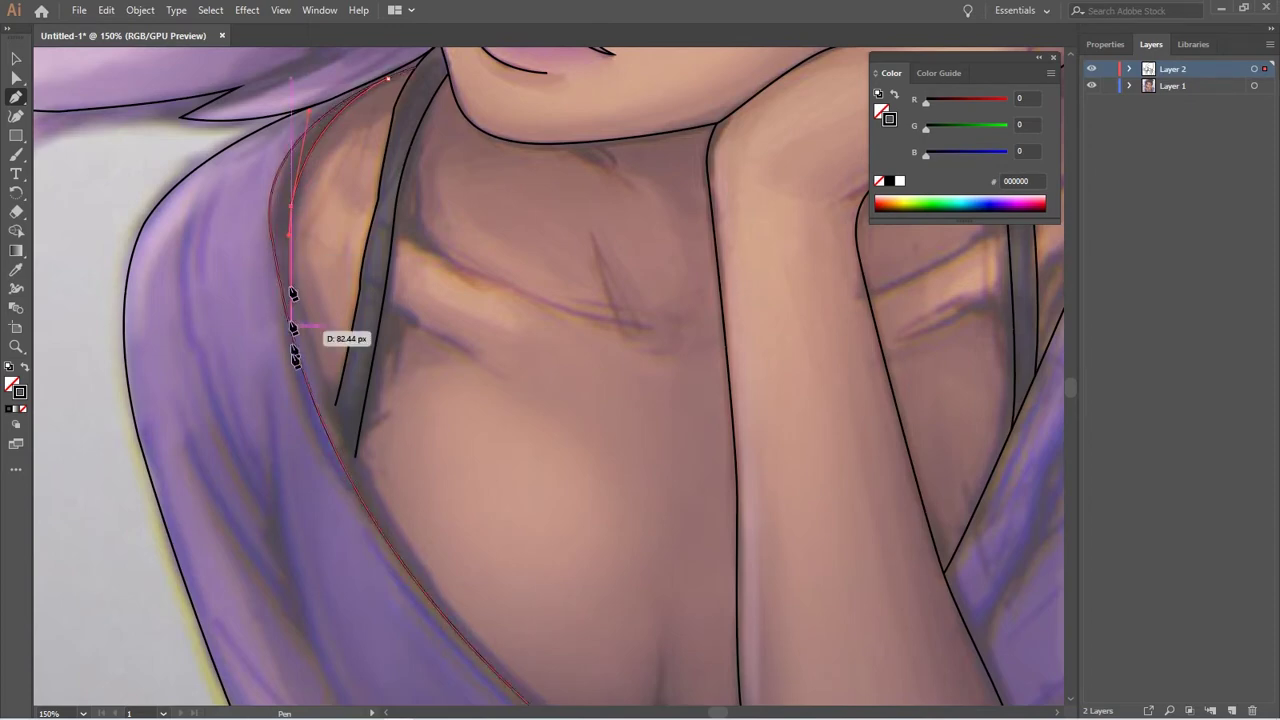
pyautogui.moveTo(369, 484)
pyautogui.mouseDown()
pyautogui.moveTo(435, 603)
pyautogui.moveTo(407, 553)
pyautogui.mouseUp()
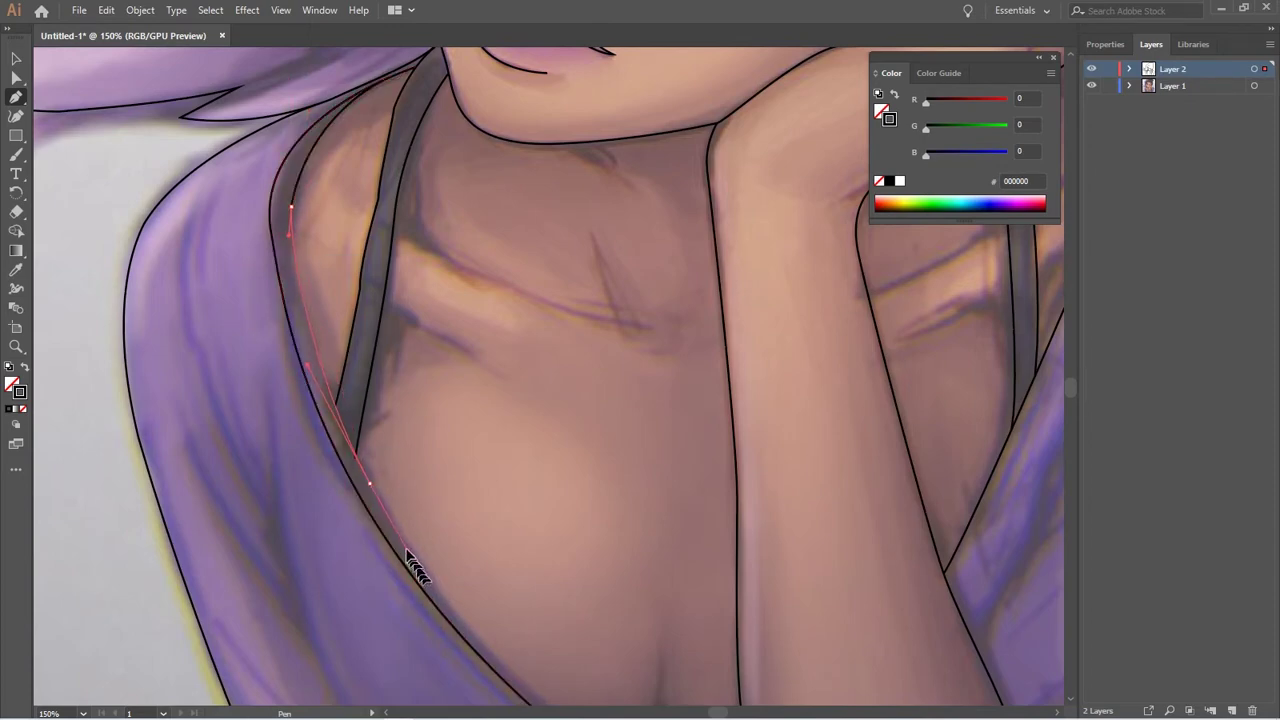
pyautogui.scroll(-5, 394, 530)
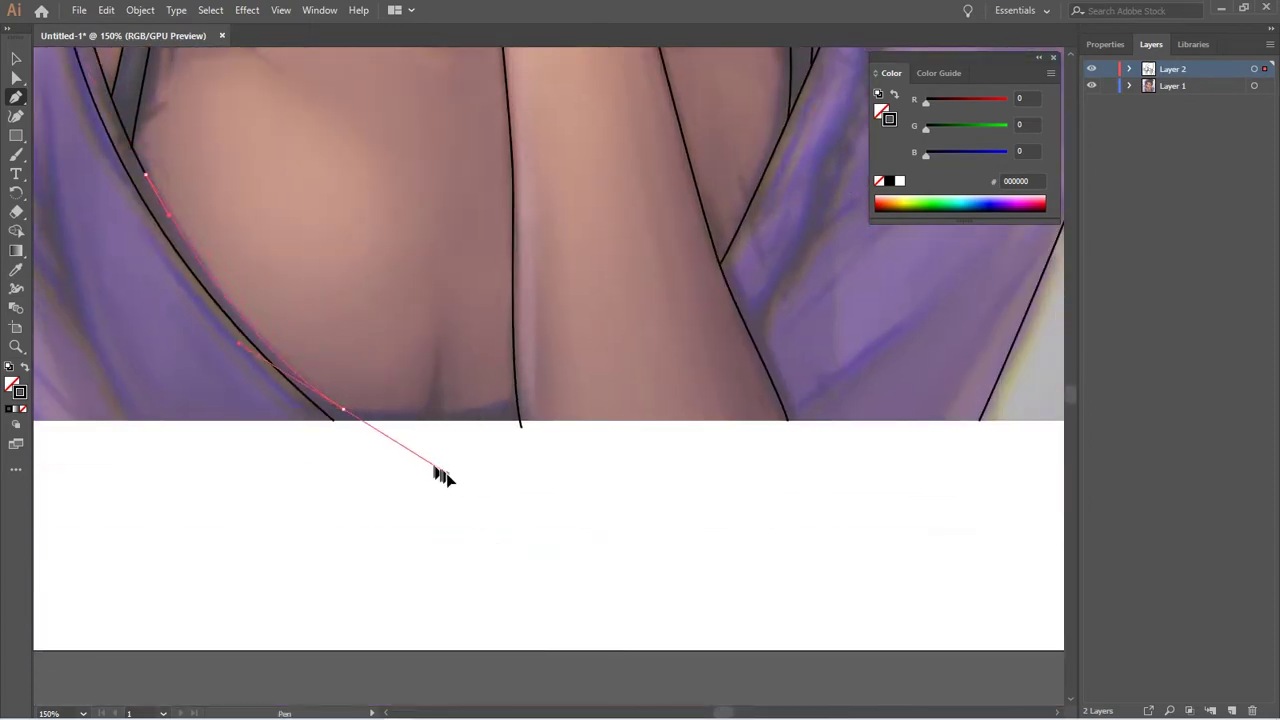
pyautogui.moveTo(430, 409); pyautogui.dragTo(460, 416)
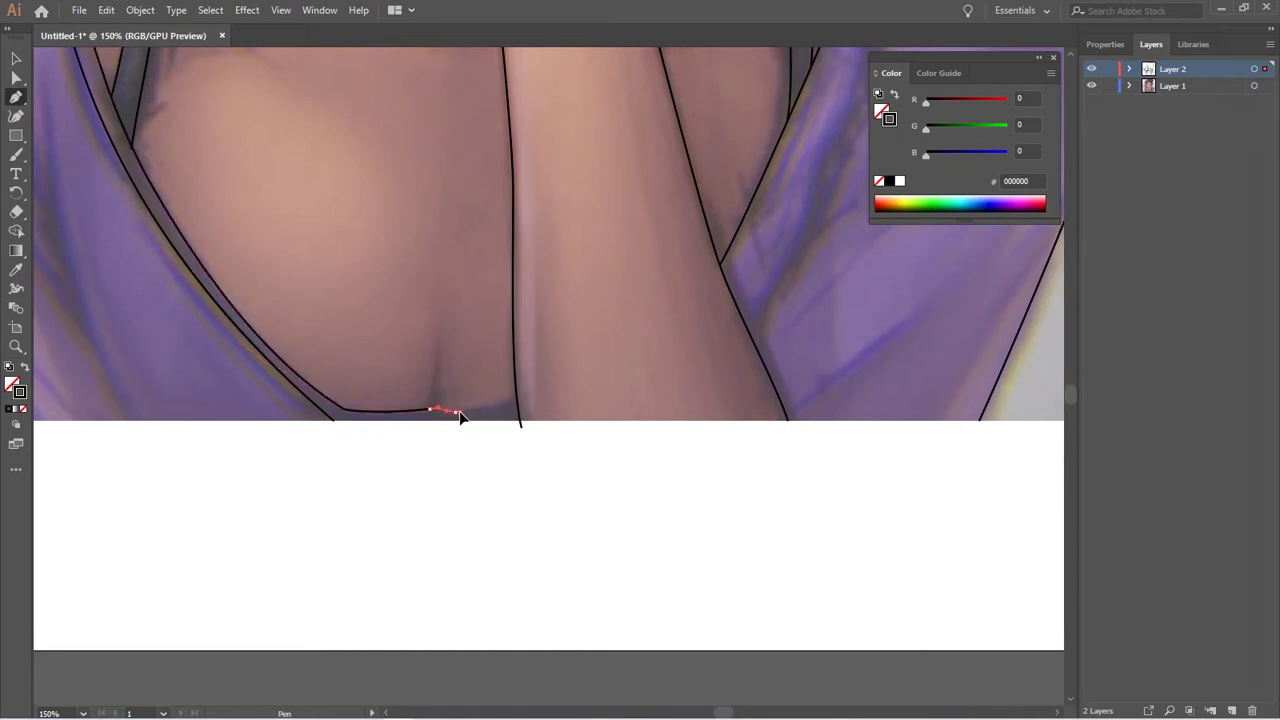
pyautogui.click(514, 400)
pyautogui.press('Escape')
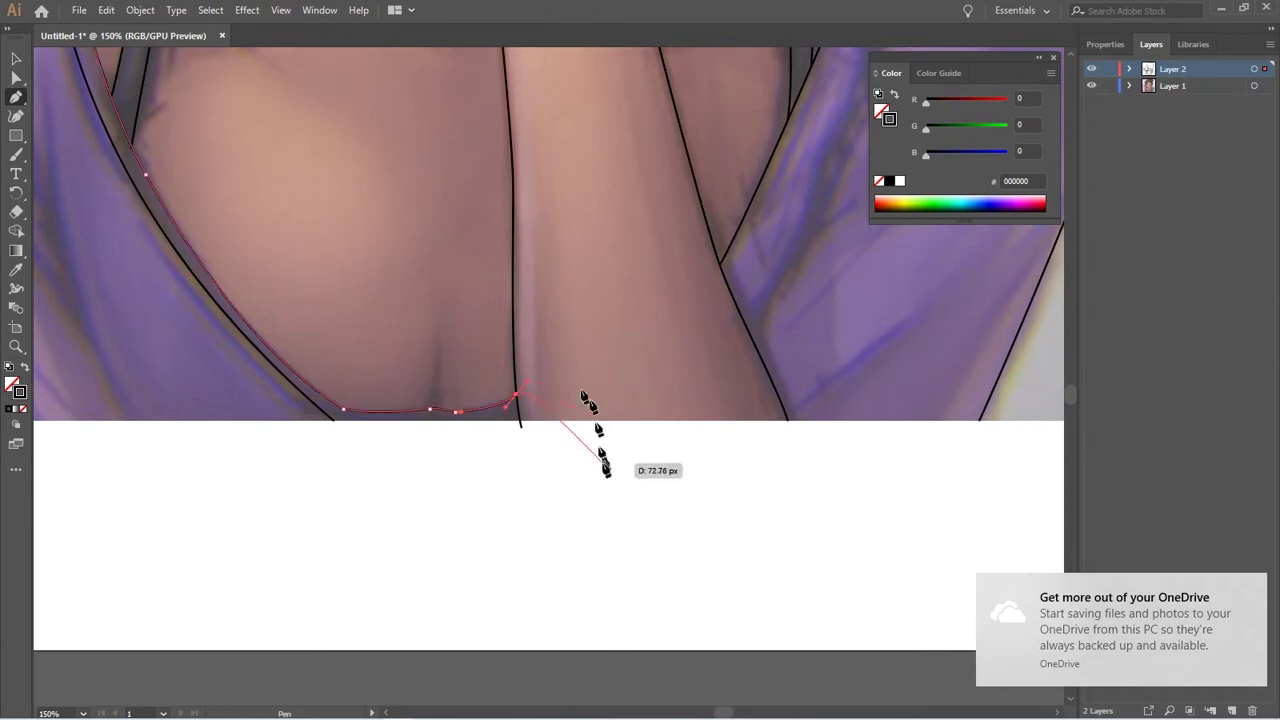
pyautogui.scroll(1, 612, 522)
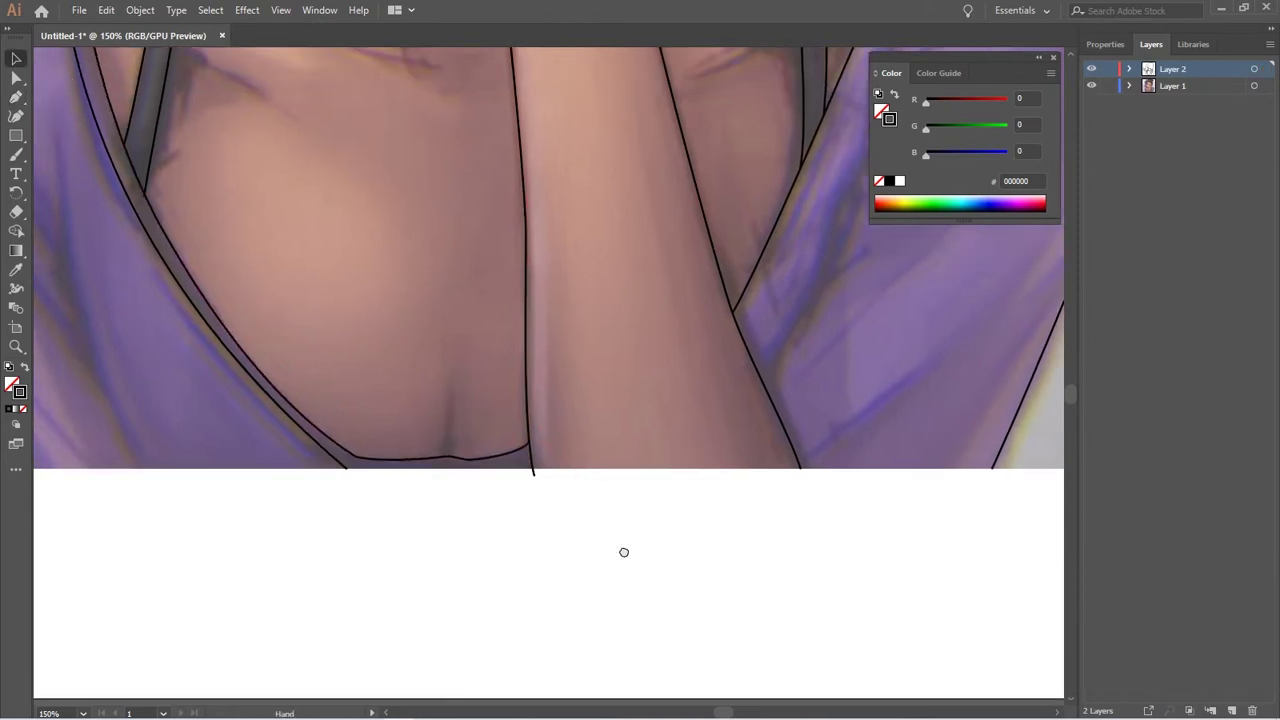
pyautogui.moveTo(657, 500)
pyautogui.mouseDown()
pyautogui.moveTo(452, 620)
pyautogui.moveTo(766, 571)
pyautogui.mouseUp()
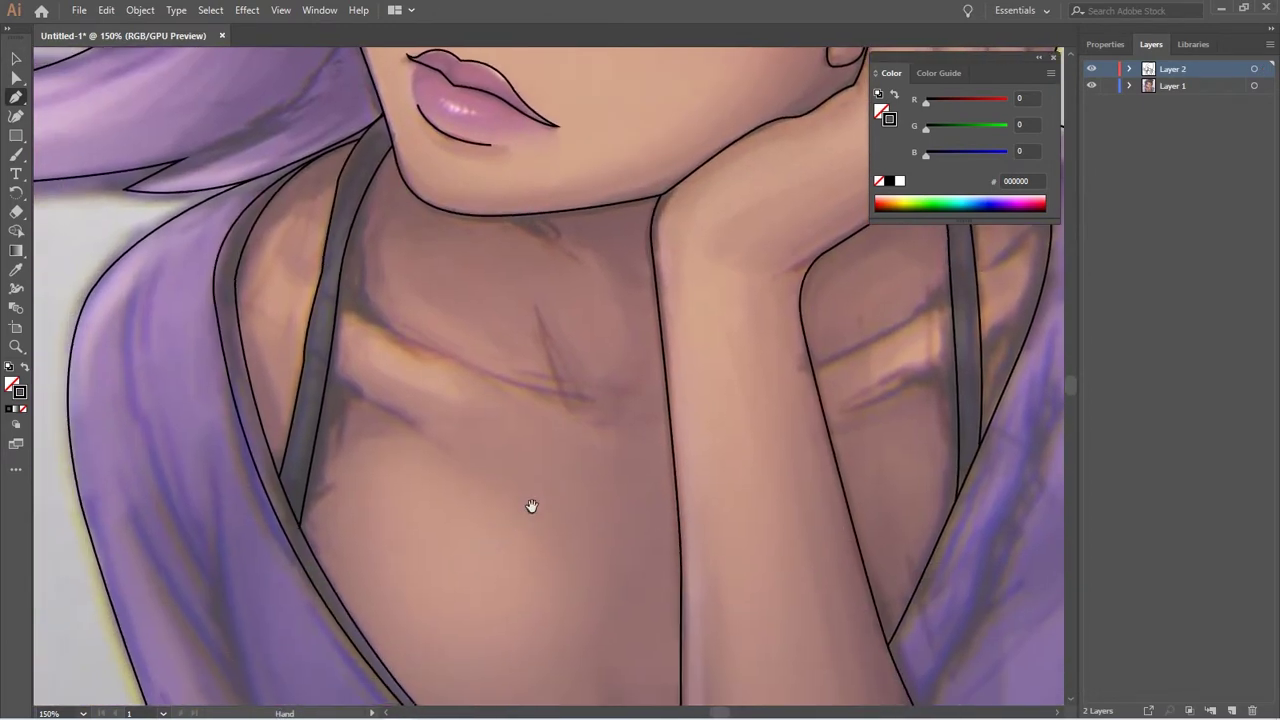
# Draw the first collarbone line, curving it out from the right shoulder
pyautogui.click(337, 296)
pyautogui.click(594, 404)
pyautogui.click(758, 428)
pyautogui.moveTo(1000, 300); pyautogui.dragTo(629, 439)
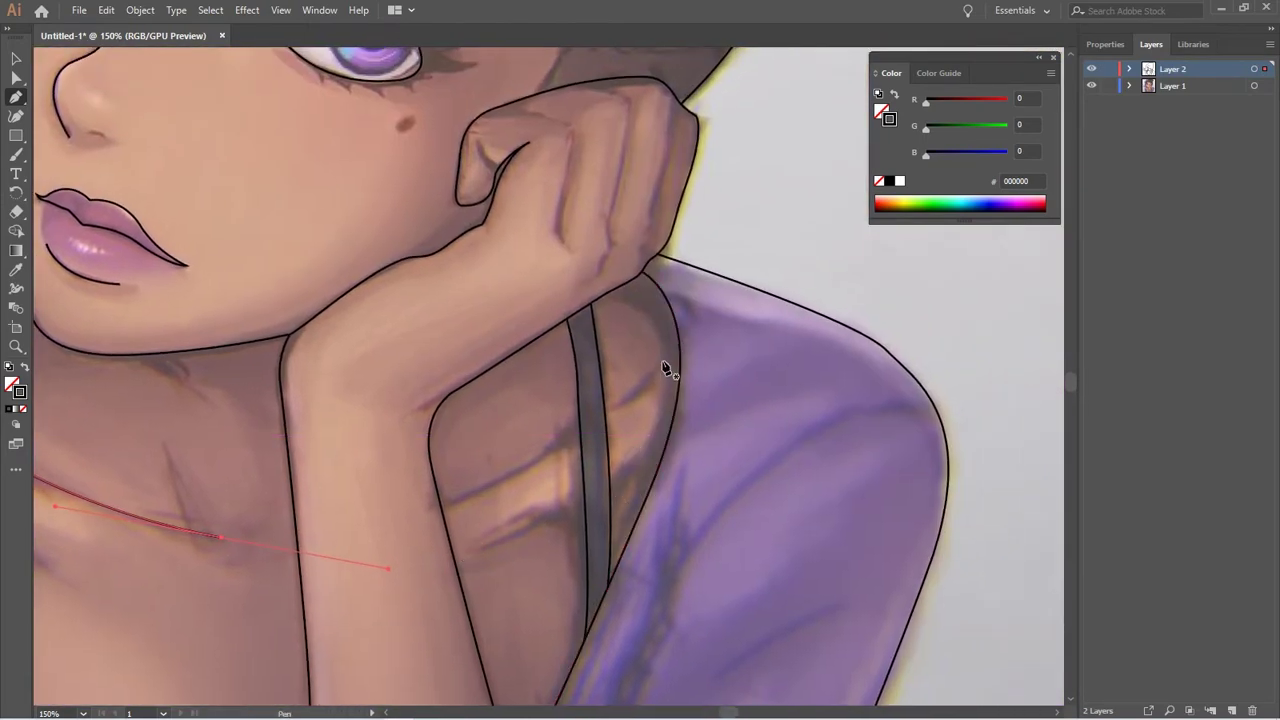
pyautogui.moveTo(665, 368); pyautogui.dragTo(395, 518)
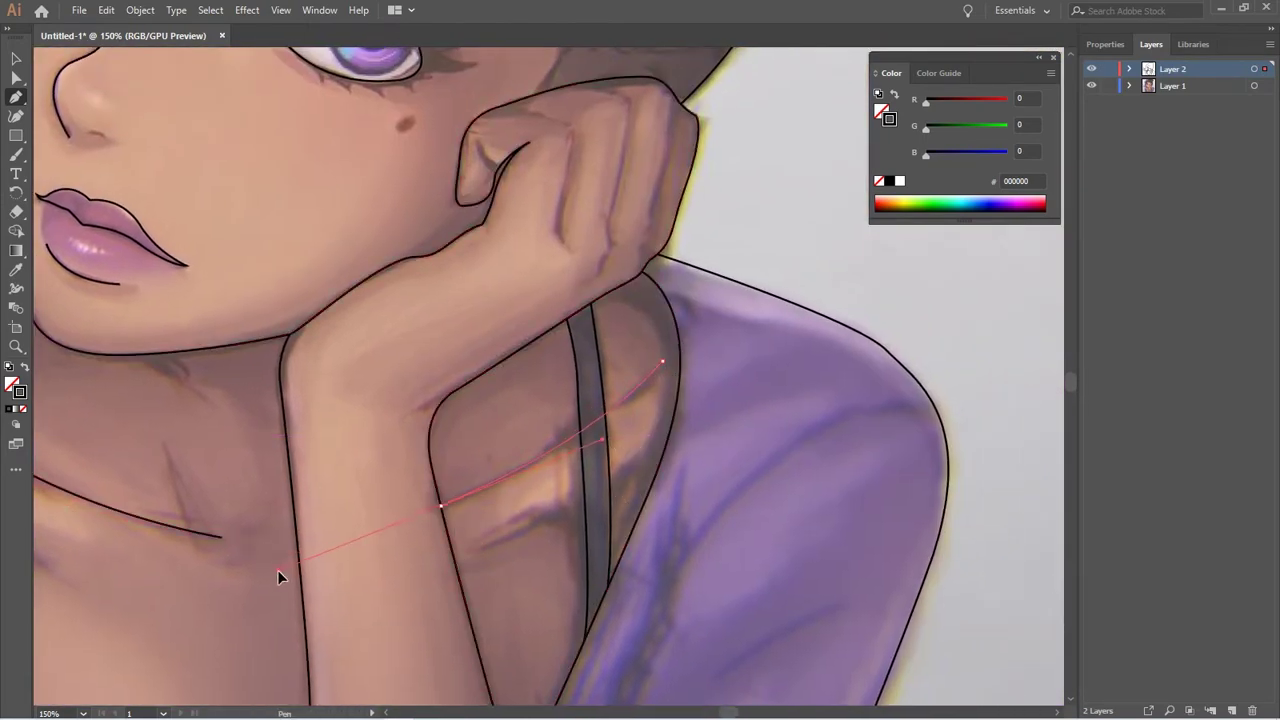
# Add the curved left collarbone line across the chest
pyautogui.moveTo(480, 608); pyautogui.dragTo(850, 535)
pyautogui.moveTo(327, 441)
pyautogui.mouseDown()
pyautogui.moveTo(410, 518)
pyautogui.moveTo(420, 505)
pyautogui.moveTo(479, 526)
pyautogui.mouseUp()
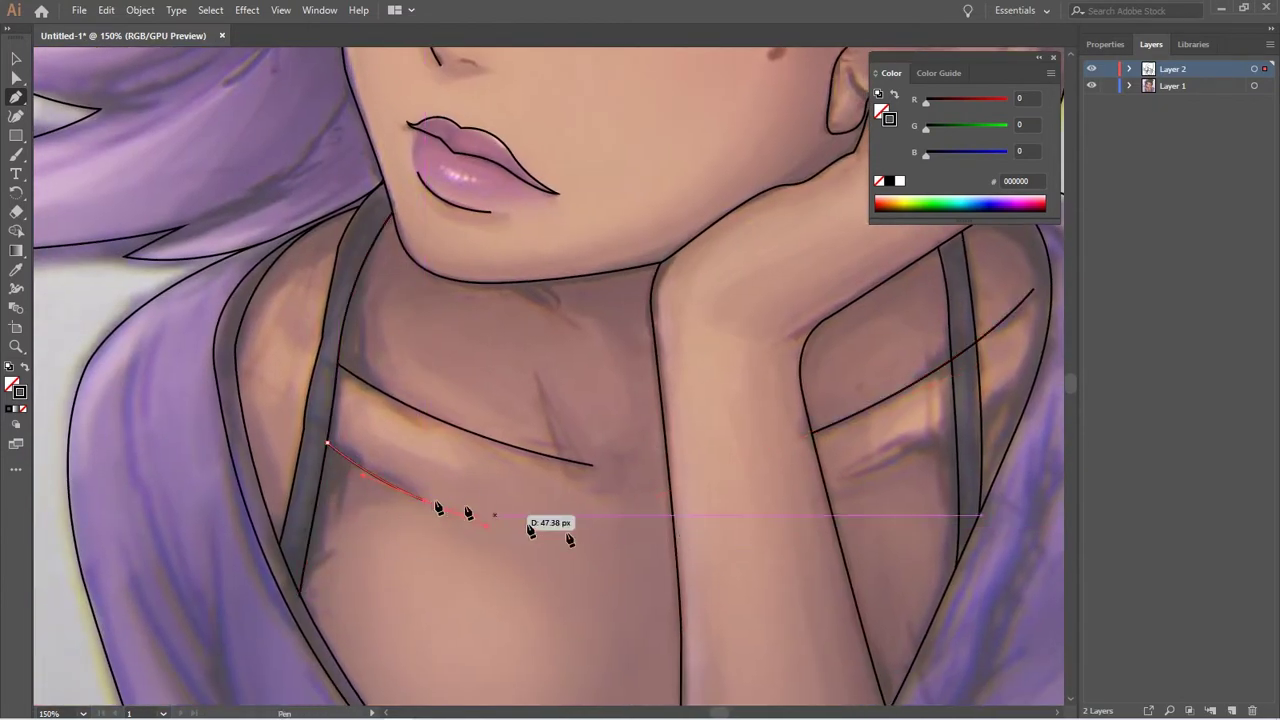
pyautogui.moveTo(875, 485); pyautogui.dragTo(580, 505)
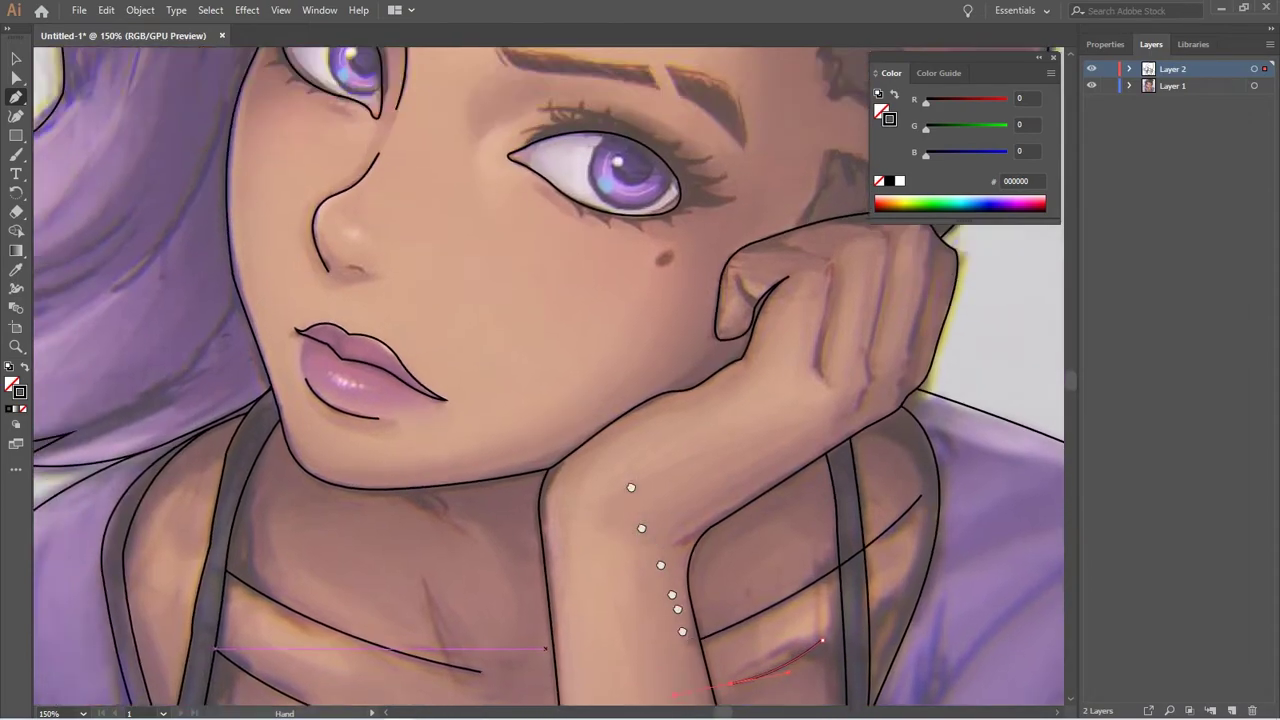
pyautogui.moveTo(655, 587)
pyautogui.mouseDown()
pyautogui.moveTo(843, 600)
pyautogui.moveTo(712, 239)
pyautogui.moveTo(724, 277)
pyautogui.mouseUp()
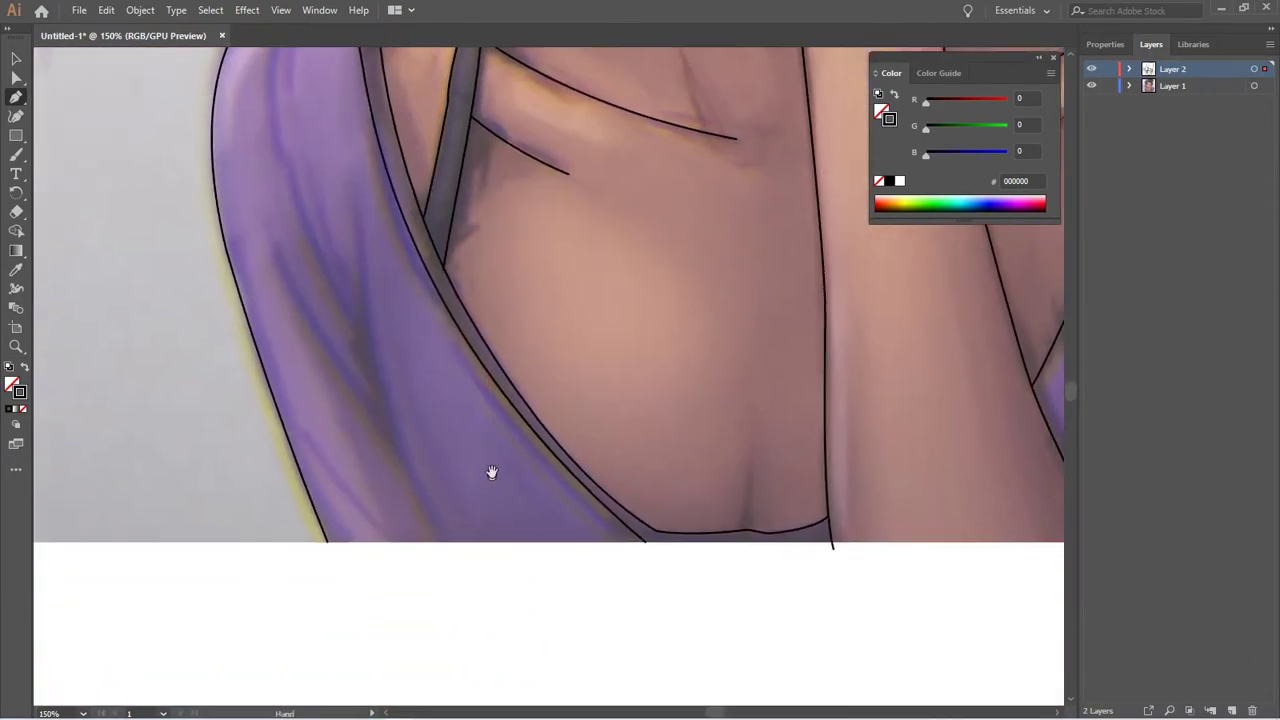
# Draw curved fold lines in the left robe, undoing the misplaced second fold
pyautogui.moveTo(358, 224); pyautogui.dragTo(363, 102)
pyautogui.moveTo(436, 418); pyautogui.dragTo(495, 458)
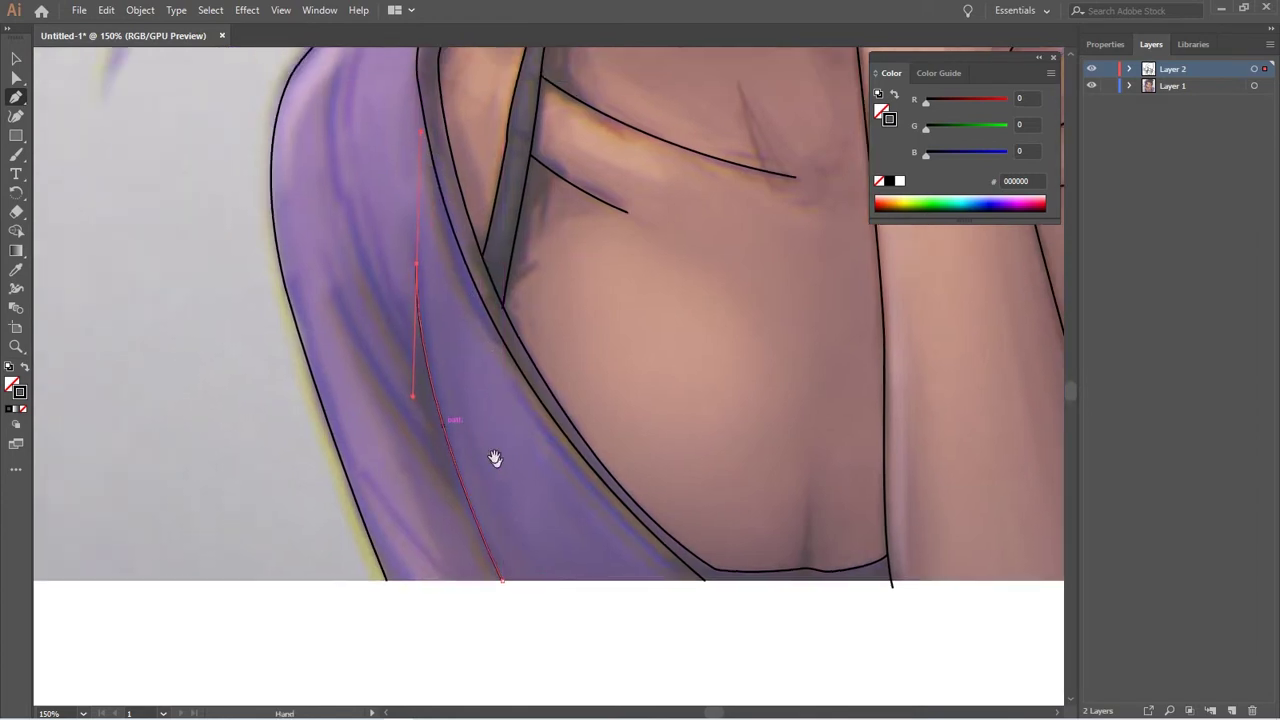
pyautogui.click(359, 470)
pyautogui.moveTo(517, 633); pyautogui.dragTo(514, 623)
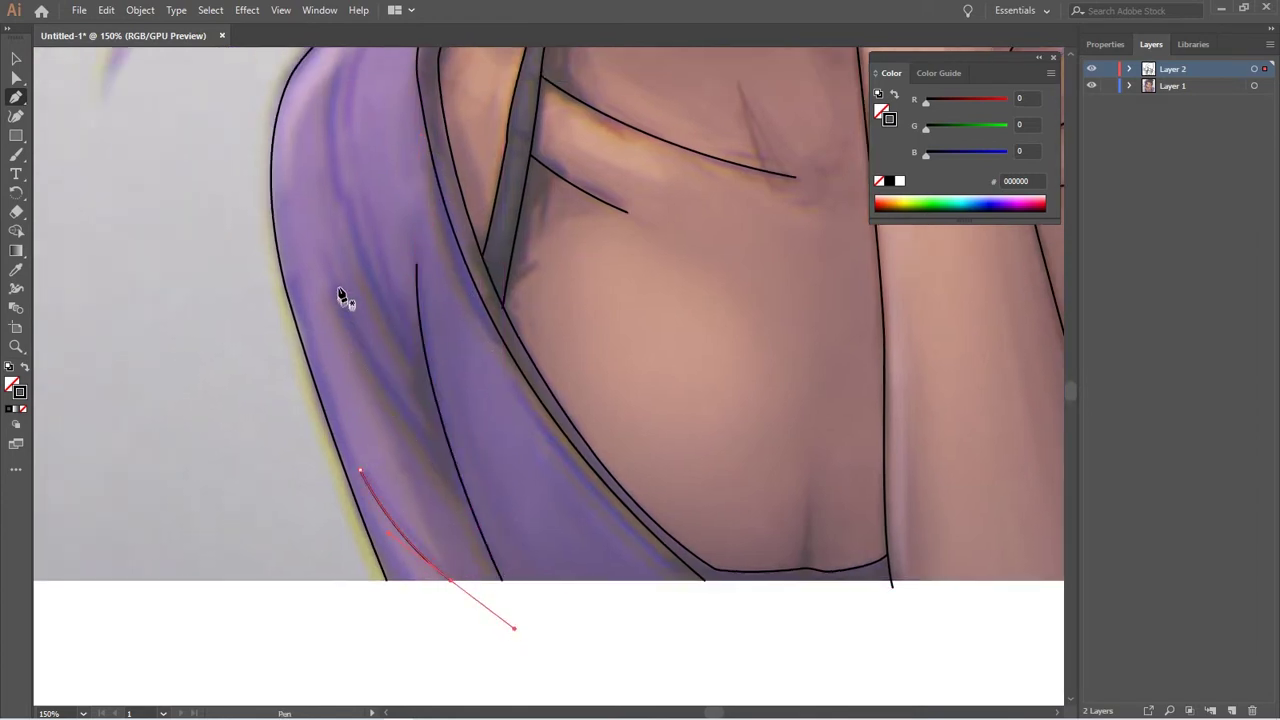
pyautogui.click(338, 285)
pyautogui.moveTo(462, 485); pyautogui.dragTo(559, 586)
pyautogui.hotkey('ctrl', 'z')
pyautogui.hotkey('ctrl', 'z')
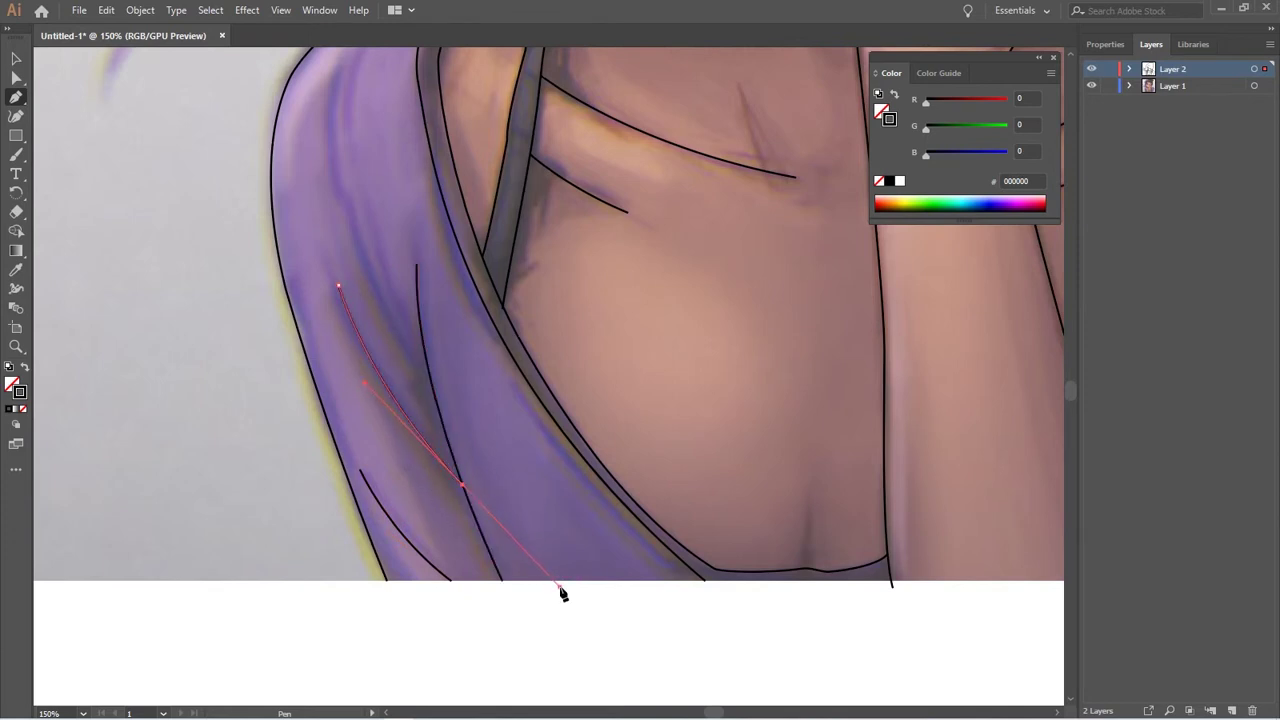
pyautogui.hotkey('ctrl', 'z')
# Redraw the robe fold from its lower edge up toward the shoulder and to the sleeve's lower tip
pyautogui.click(463, 490)
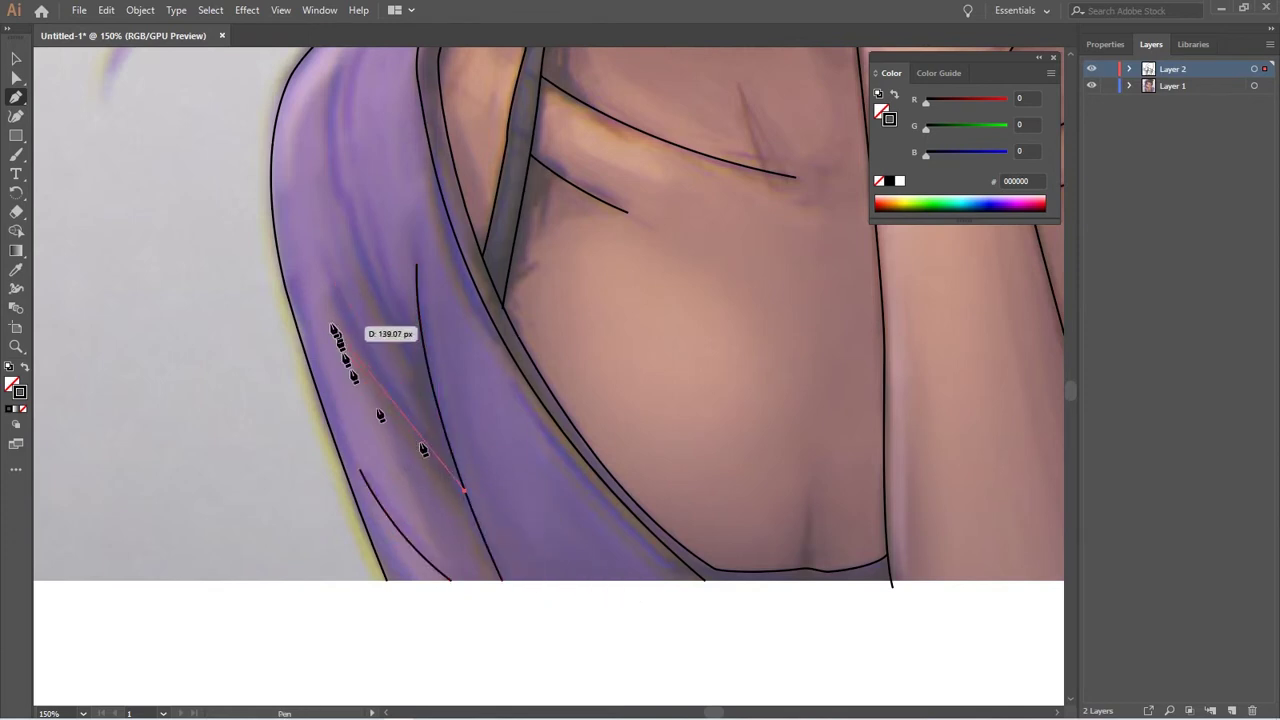
pyautogui.moveTo(321, 260); pyautogui.dragTo(282, 160)
pyautogui.scroll(3, 450, 540)
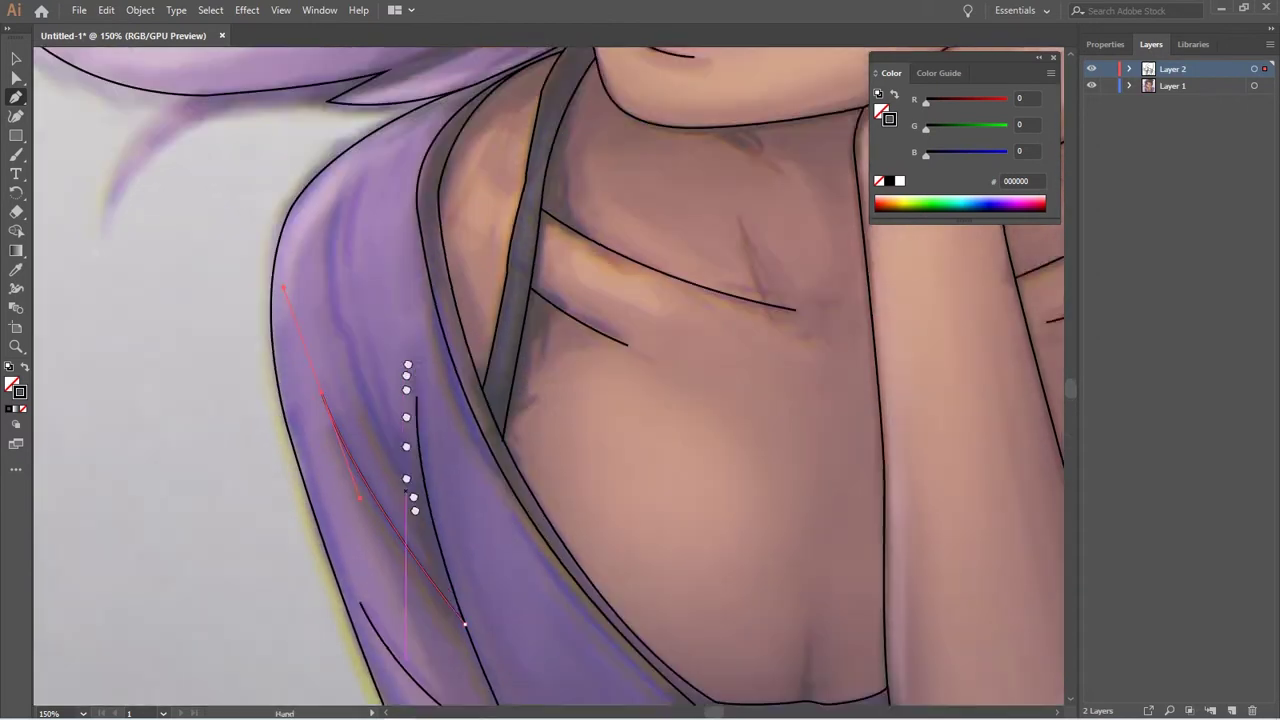
pyautogui.scroll(2, 450, 540)
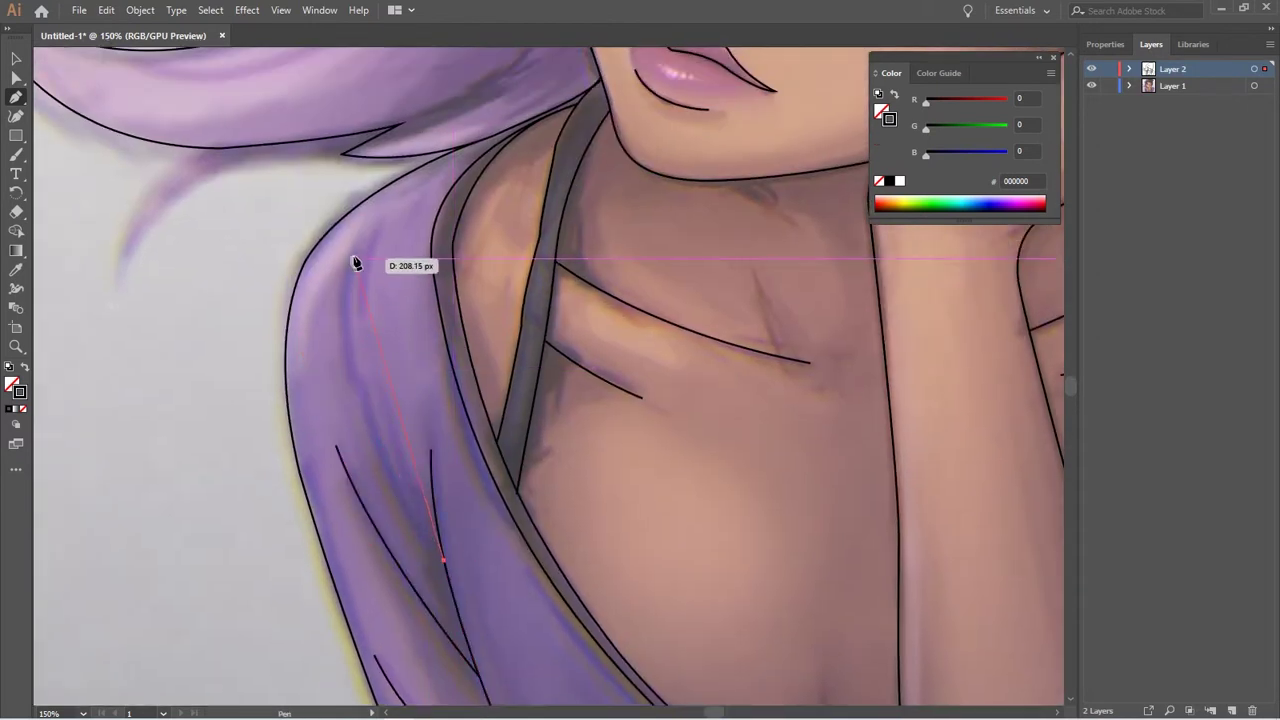
pyautogui.moveTo(353, 262); pyautogui.dragTo(388, 138)
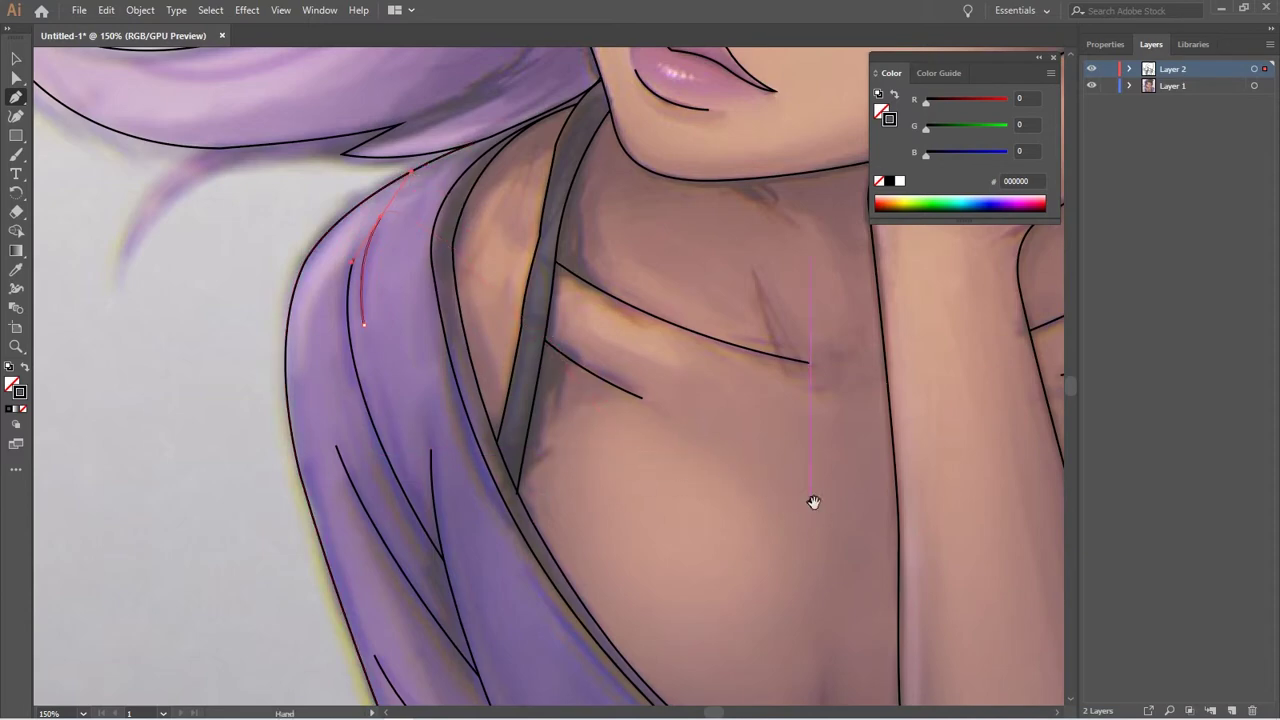
pyautogui.moveTo(811, 503)
pyautogui.mouseDown()
pyautogui.moveTo(343, 428)
pyautogui.moveTo(296, 472)
pyautogui.mouseUp()
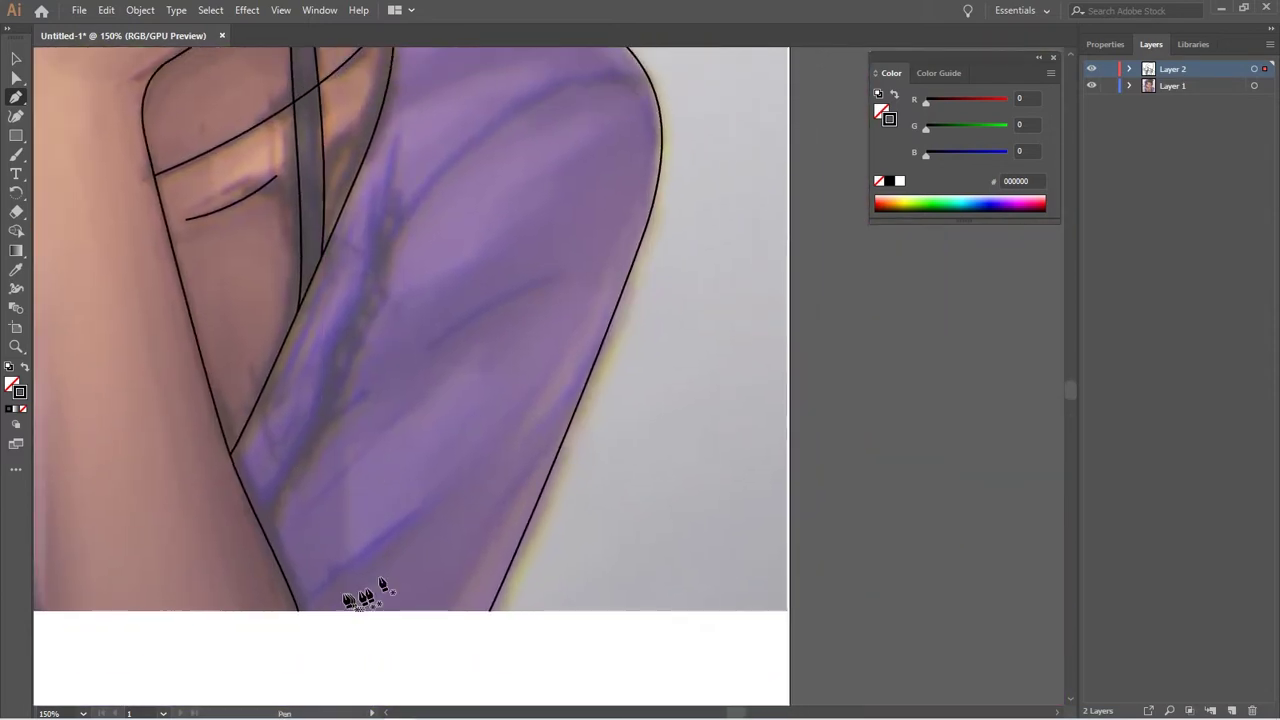
pyautogui.click(296, 605)
pyautogui.press('Escape')
# Add short curved fold lines across the sleeve, including its inner crease
pyautogui.click(429, 349)
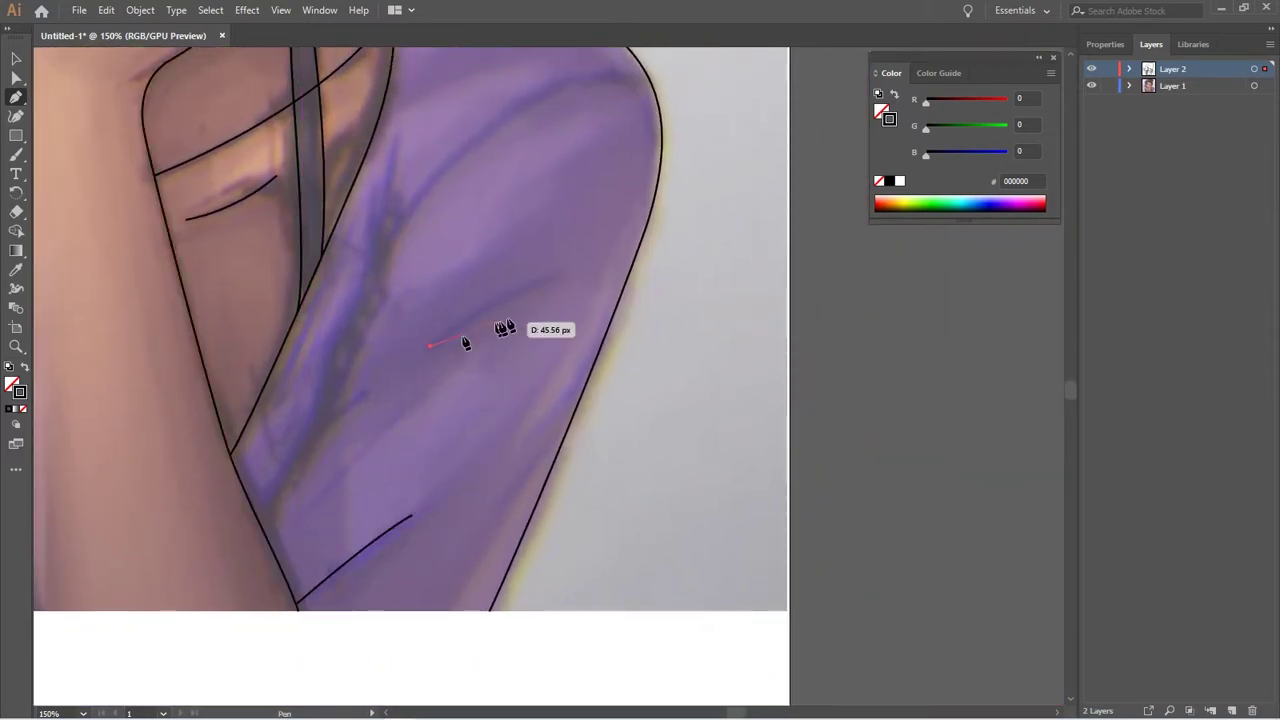
pyautogui.moveTo(550, 278); pyautogui.dragTo(632, 262)
pyautogui.moveTo(470, 320); pyautogui.dragTo(560, 430)
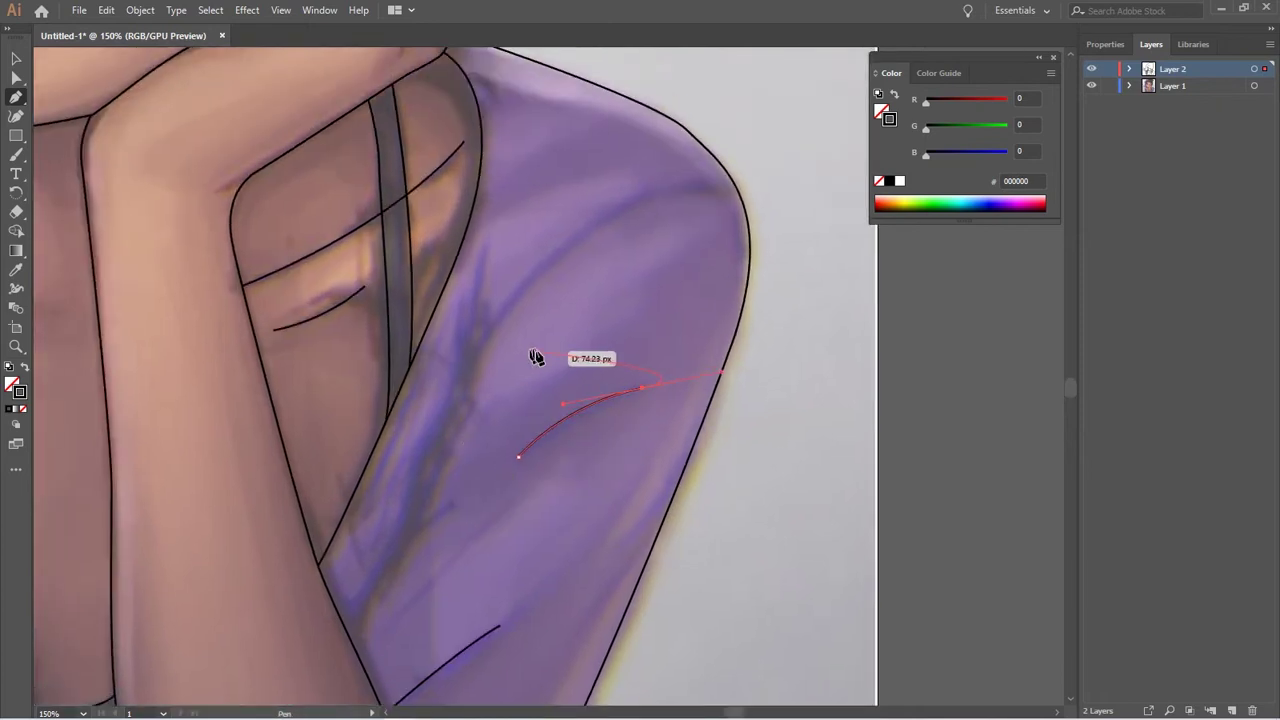
pyautogui.moveTo(435, 552)
pyautogui.mouseDown()
pyautogui.moveTo(451, 548)
pyautogui.moveTo(447, 466)
pyautogui.mouseUp()
pyautogui.press('Escape')
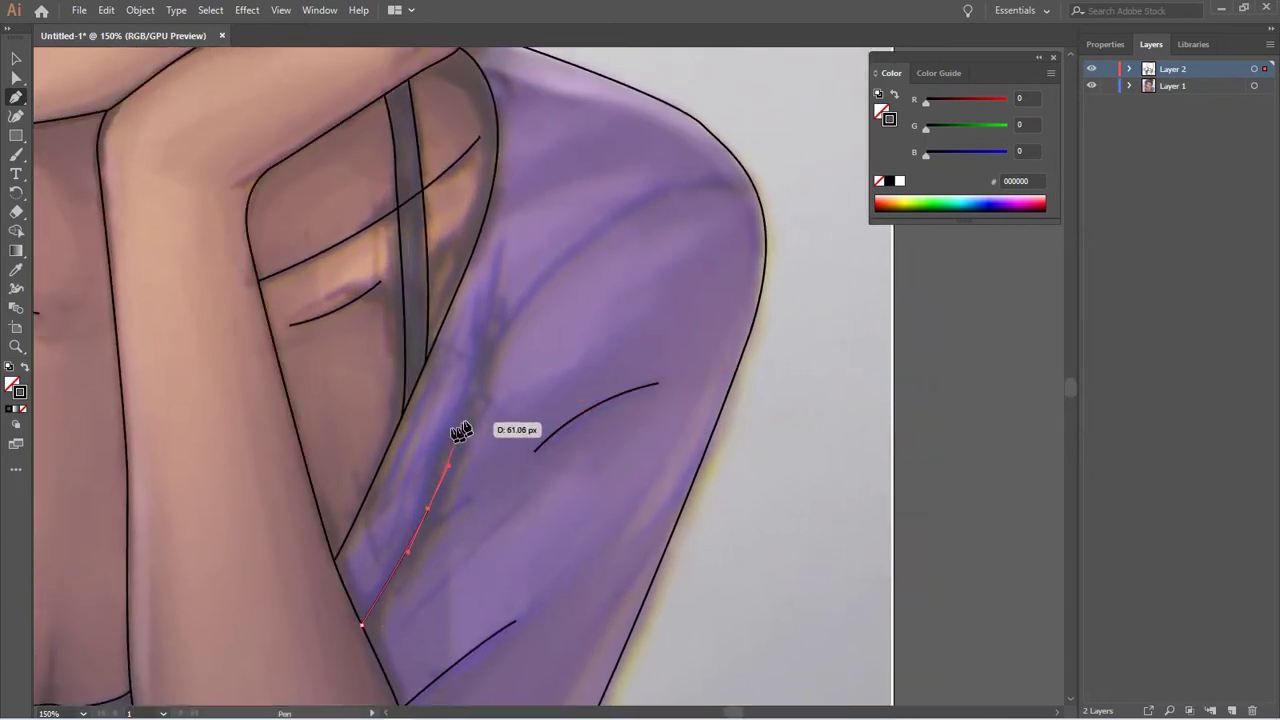
pyautogui.moveTo(497, 336); pyautogui.dragTo(532, 286)
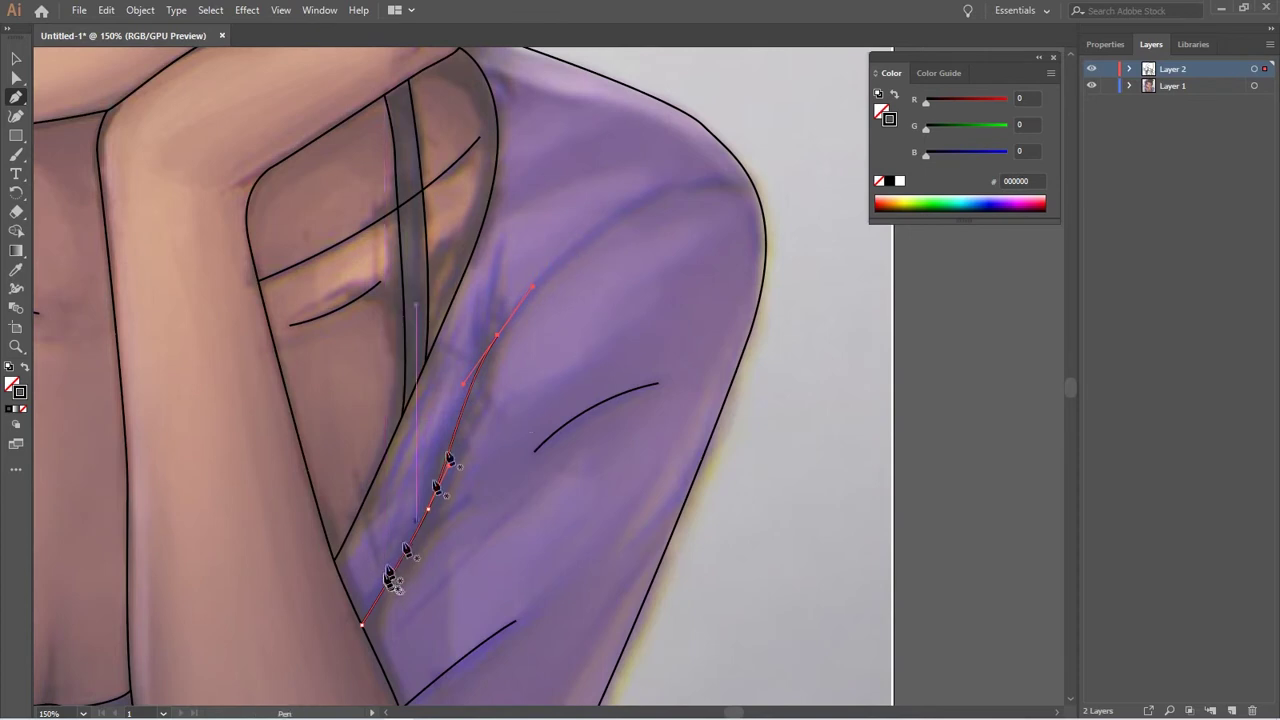
pyautogui.scroll(2, 646, 386)
pyautogui.hscroll(2, 634, 309)
pyautogui.scroll(-3, 600, 420)
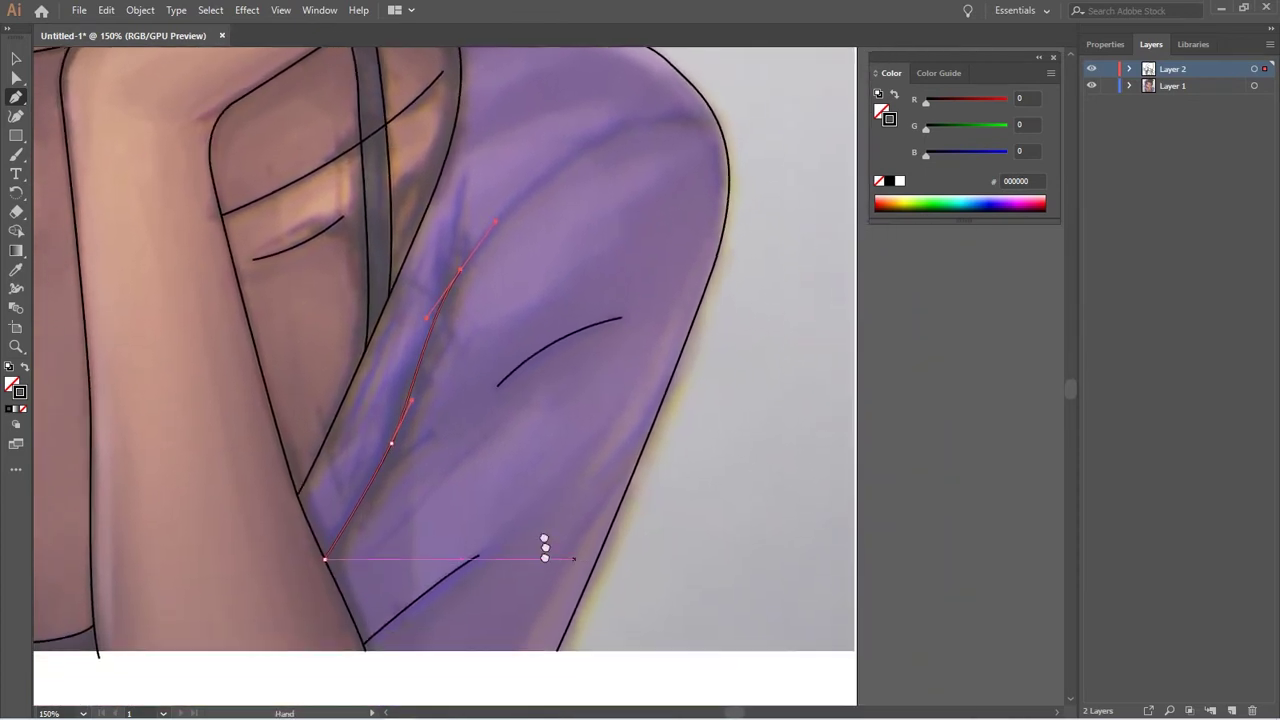
pyautogui.scroll(-1, 543, 540)
pyautogui.press('Escape')
# Draw more sleeve folds near the right edge and low on the sleeve
pyautogui.click(522, 508)
pyautogui.click(609, 389)
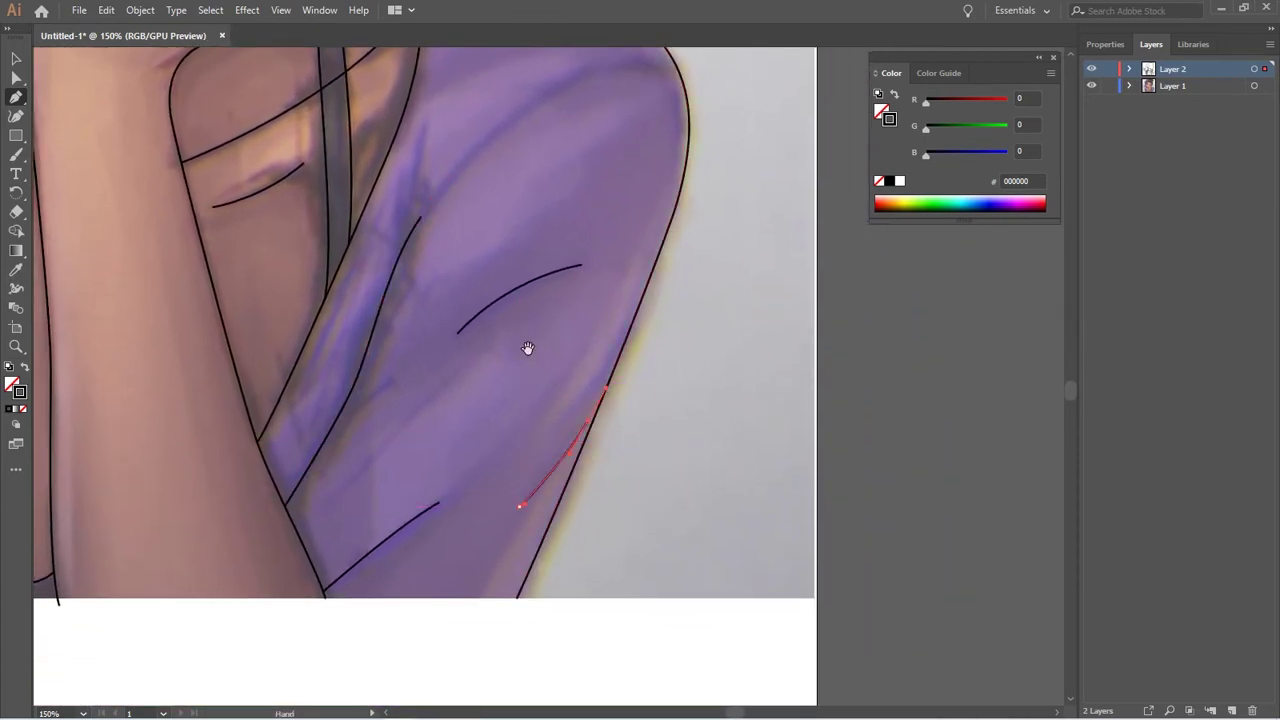
pyautogui.scroll(1, 526, 349)
pyautogui.click(336, 573)
pyautogui.click(482, 427)
pyautogui.click(527, 394)
pyautogui.scroll(5, 527, 394)
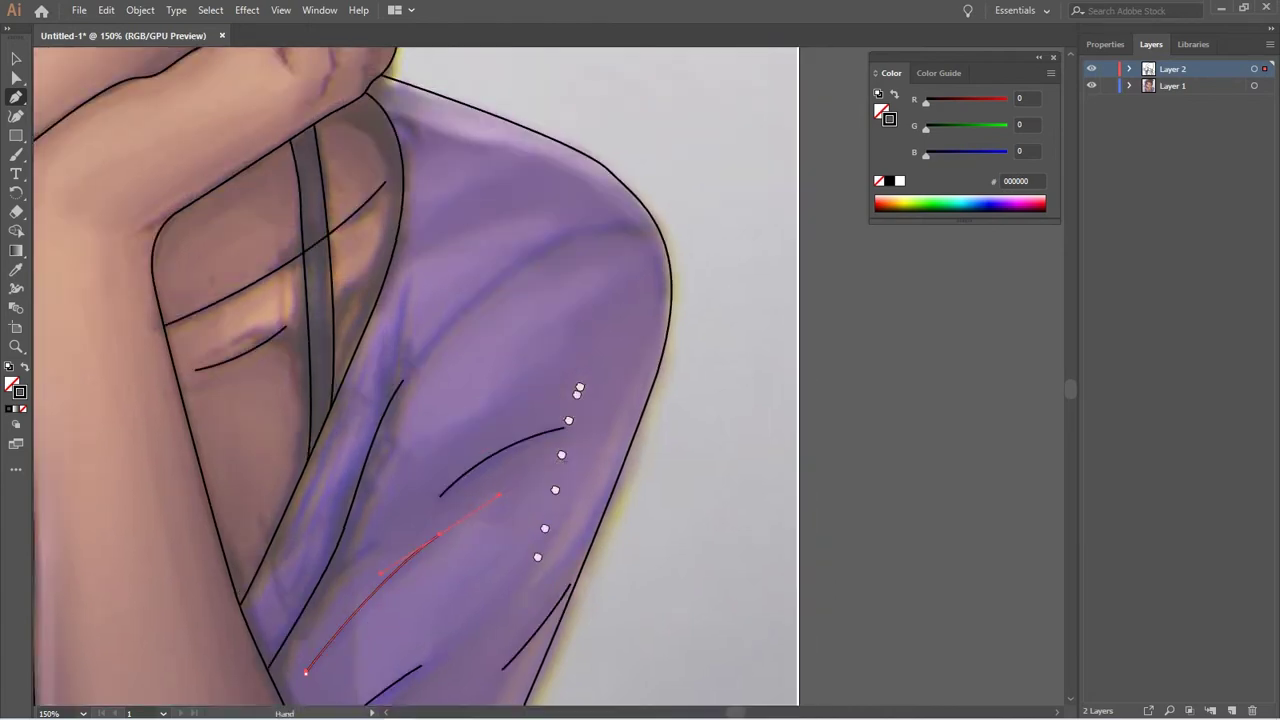
pyautogui.hscroll(1, 425, 522)
pyautogui.click(409, 515)
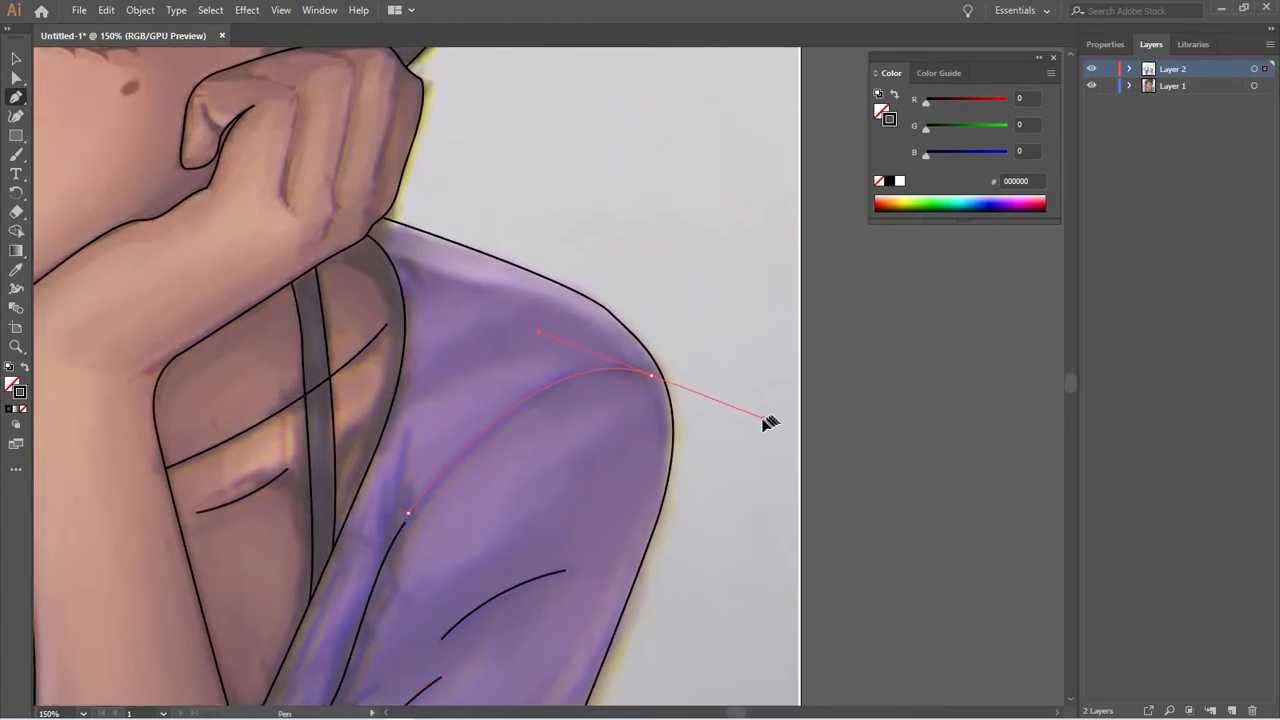
pyautogui.moveTo(769, 424); pyautogui.dragTo(766, 423)
pyautogui.scroll(5, 903, 591)
pyautogui.scroll(1, 734, 563)
# Zoom in and trace a curved crease over the knuckles and down the back of the hand
pyautogui.hotkey('ctrl', '=')
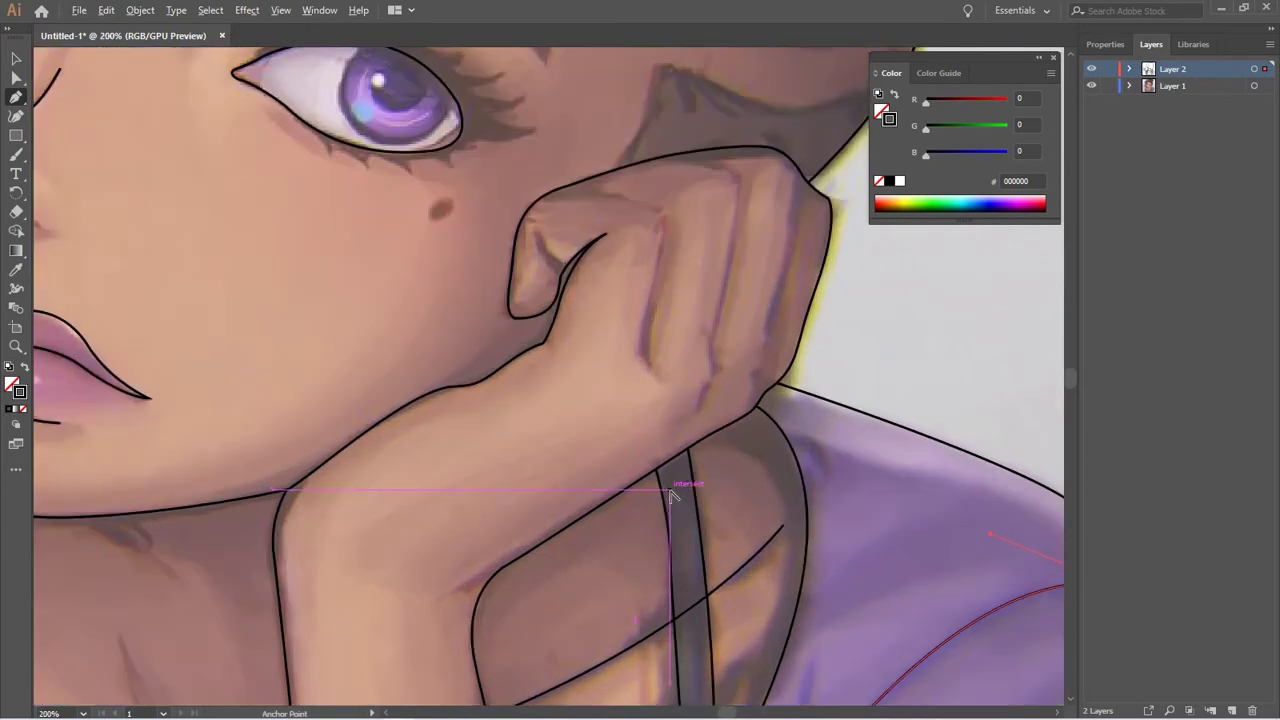
pyautogui.scroll(3, 672, 493)
pyautogui.click(551, 330)
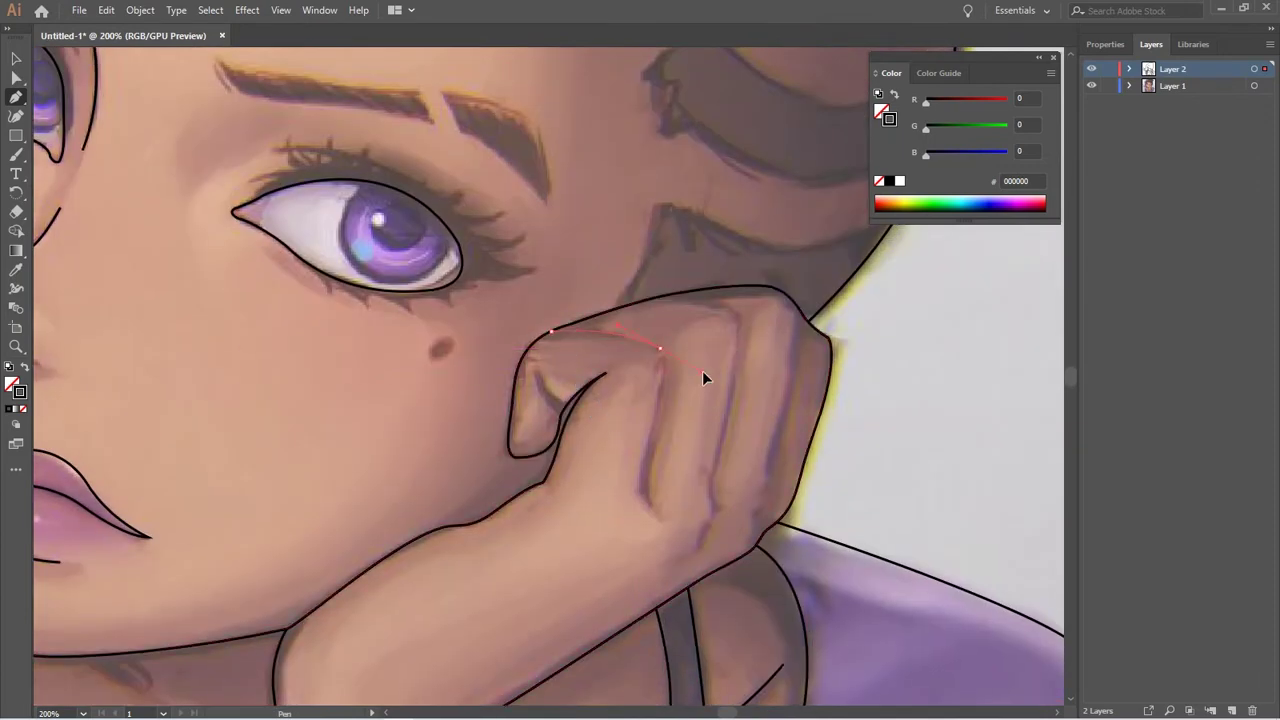
pyautogui.moveTo(660, 350); pyautogui.dragTo(660, 408)
pyautogui.moveTo(645, 452); pyautogui.dragTo(669, 398)
pyautogui.click(665, 377)
pyautogui.moveTo(649, 502); pyautogui.dragTo(669, 542)
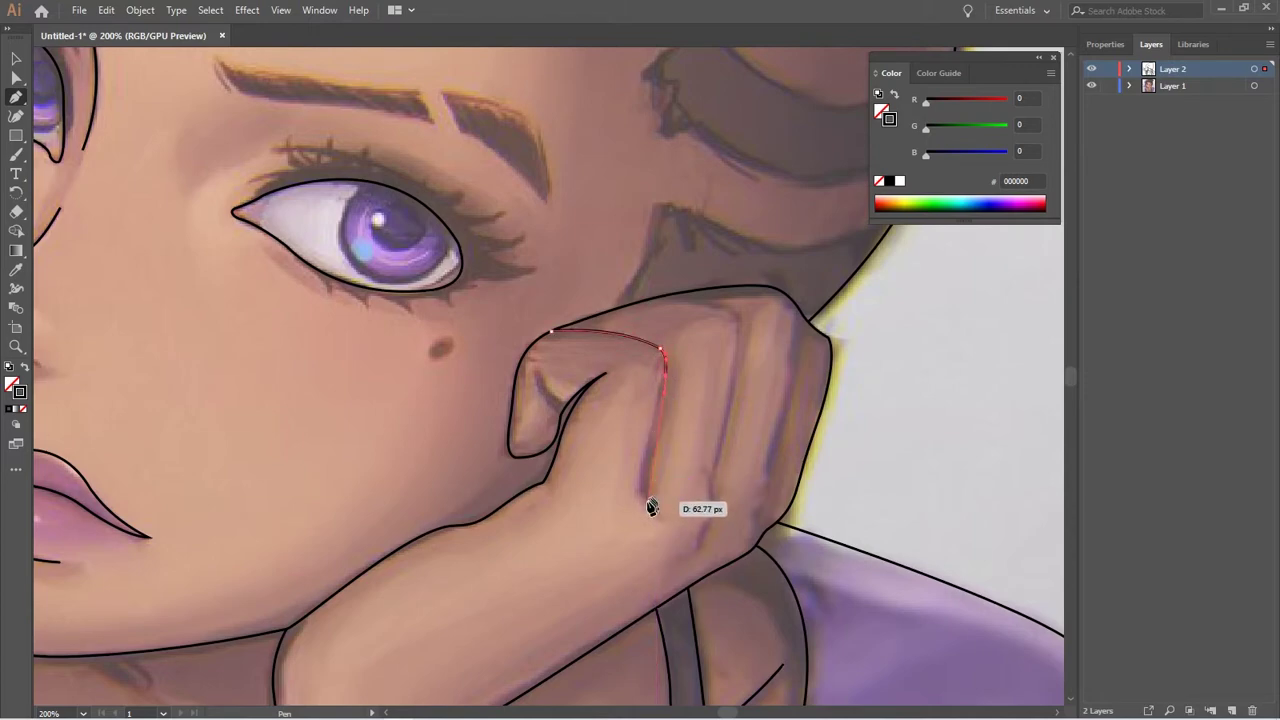
pyautogui.press('Escape')
# Begin a curved line along the next finger's edge up over the knuckle top
pyautogui.click(665, 296)
pyautogui.moveTo(739, 316)
pyautogui.mouseDown()
pyautogui.moveTo(736, 388)
pyautogui.moveTo(674, 486)
pyautogui.moveTo(677, 415)
pyautogui.moveTo(603, 460)
pyautogui.mouseUp()
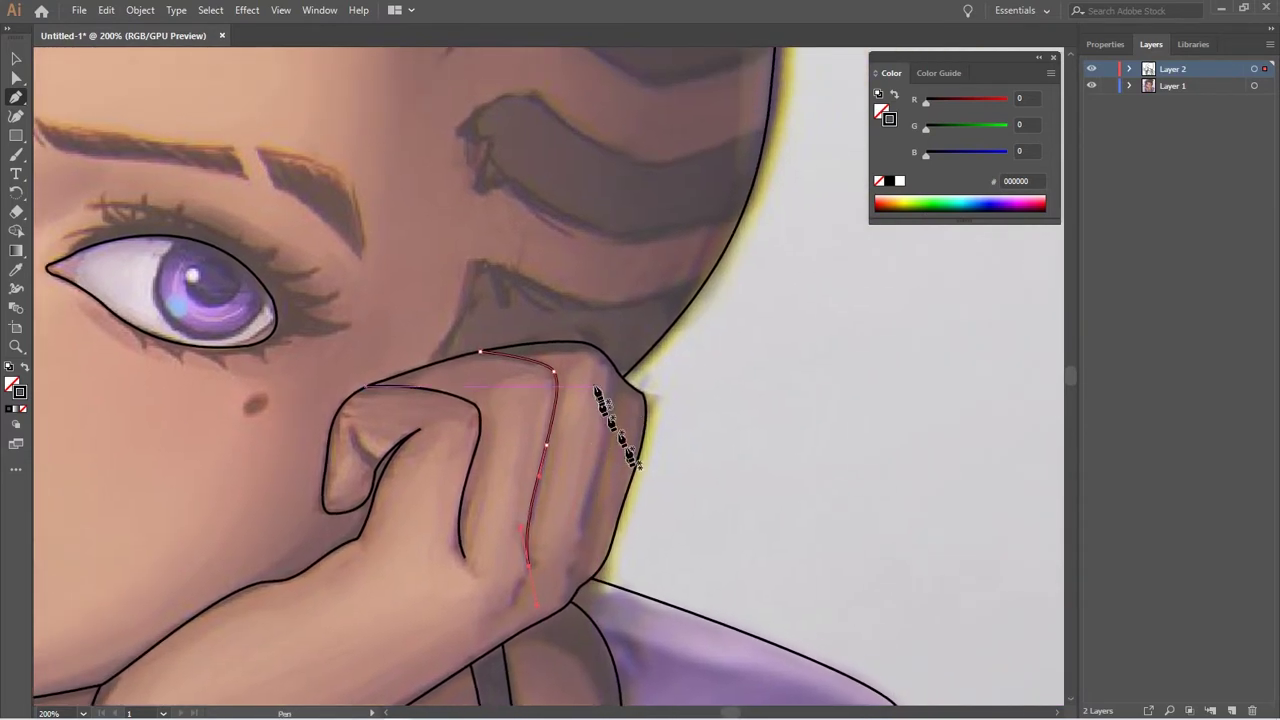
pyautogui.moveTo(617, 373); pyautogui.dragTo(615, 425)
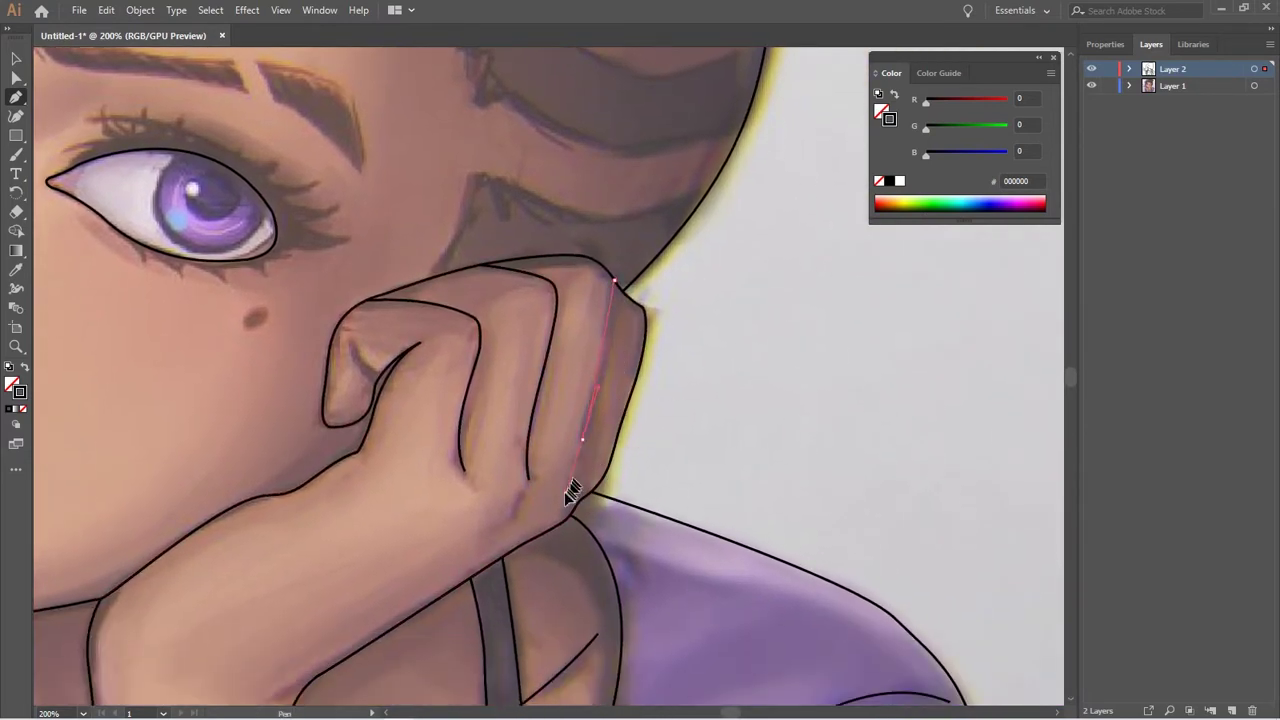
pyautogui.moveTo(548, 530); pyautogui.dragTo(578, 440)
pyautogui.moveTo(563, 288); pyautogui.dragTo(578, 533)
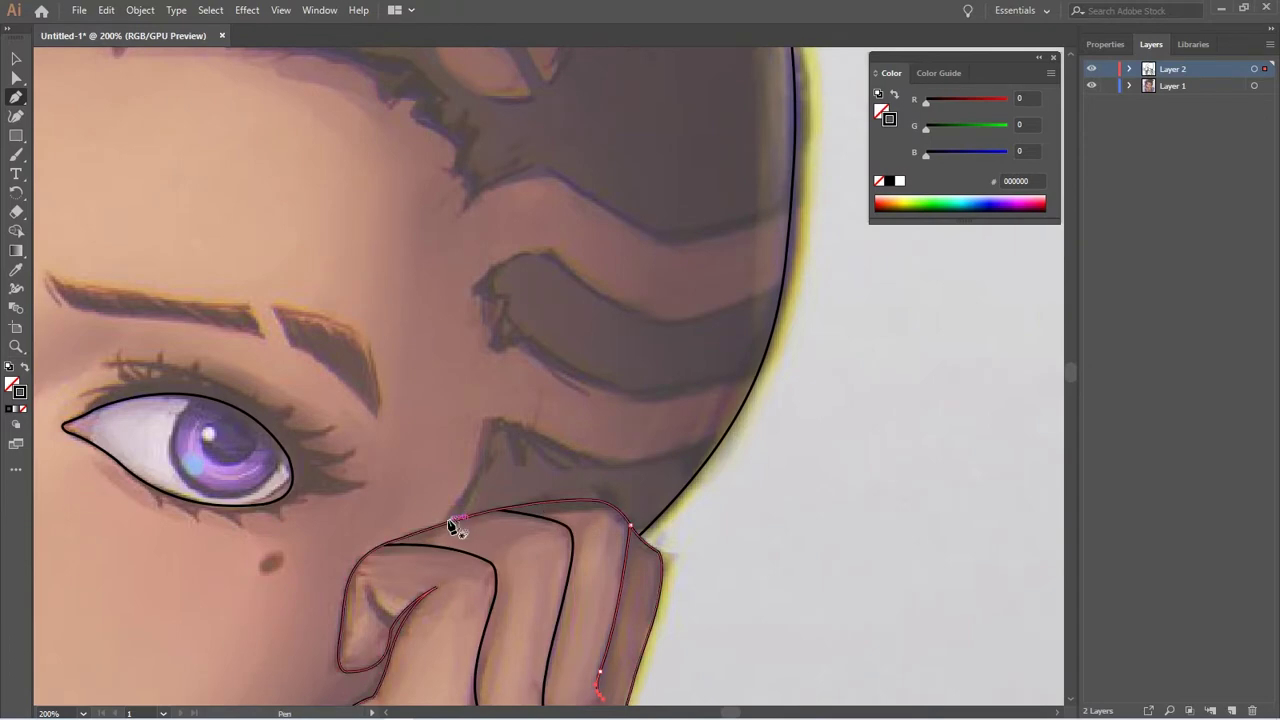
# Finish the knuckle edge, then outline the pointed hair strands beside the cheek to the head edge
pyautogui.moveTo(447, 521); pyautogui.dragTo(493, 432)
pyautogui.moveTo(592, 462); pyautogui.dragTo(605, 470)
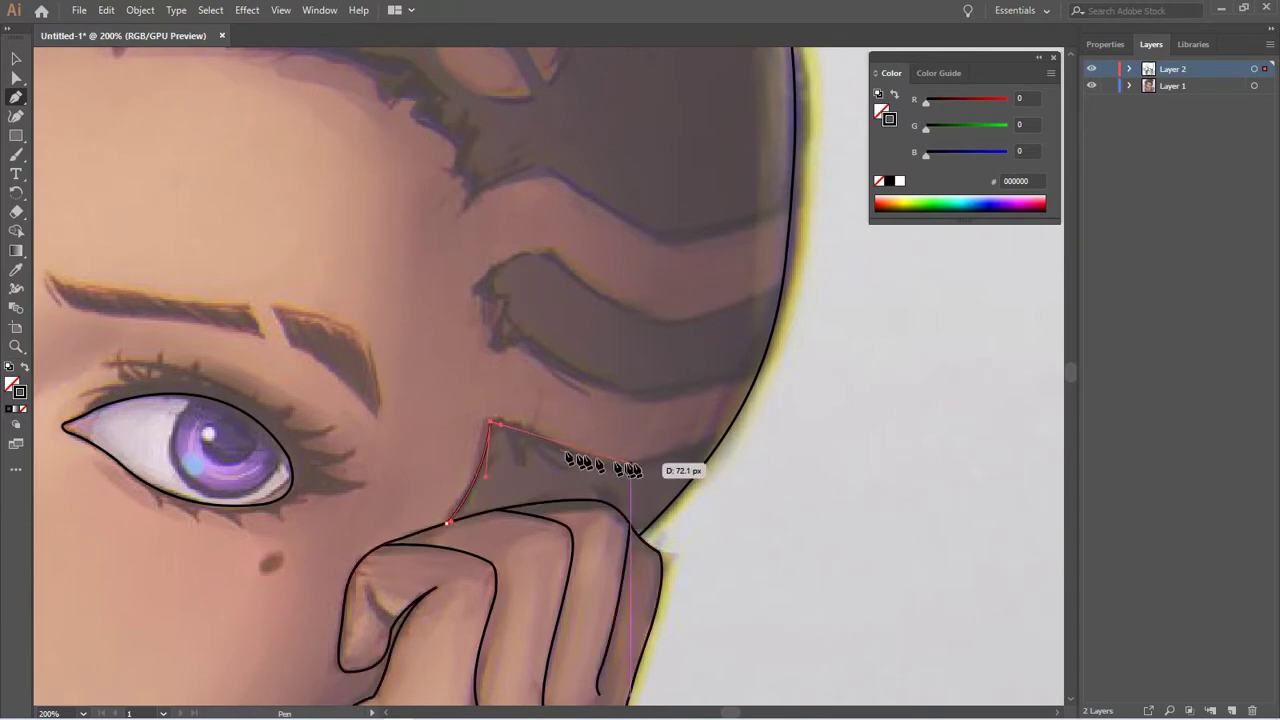
pyautogui.moveTo(729, 428)
pyautogui.mouseDown()
pyautogui.moveTo(755, 395)
pyautogui.moveTo(699, 466)
pyautogui.mouseUp()
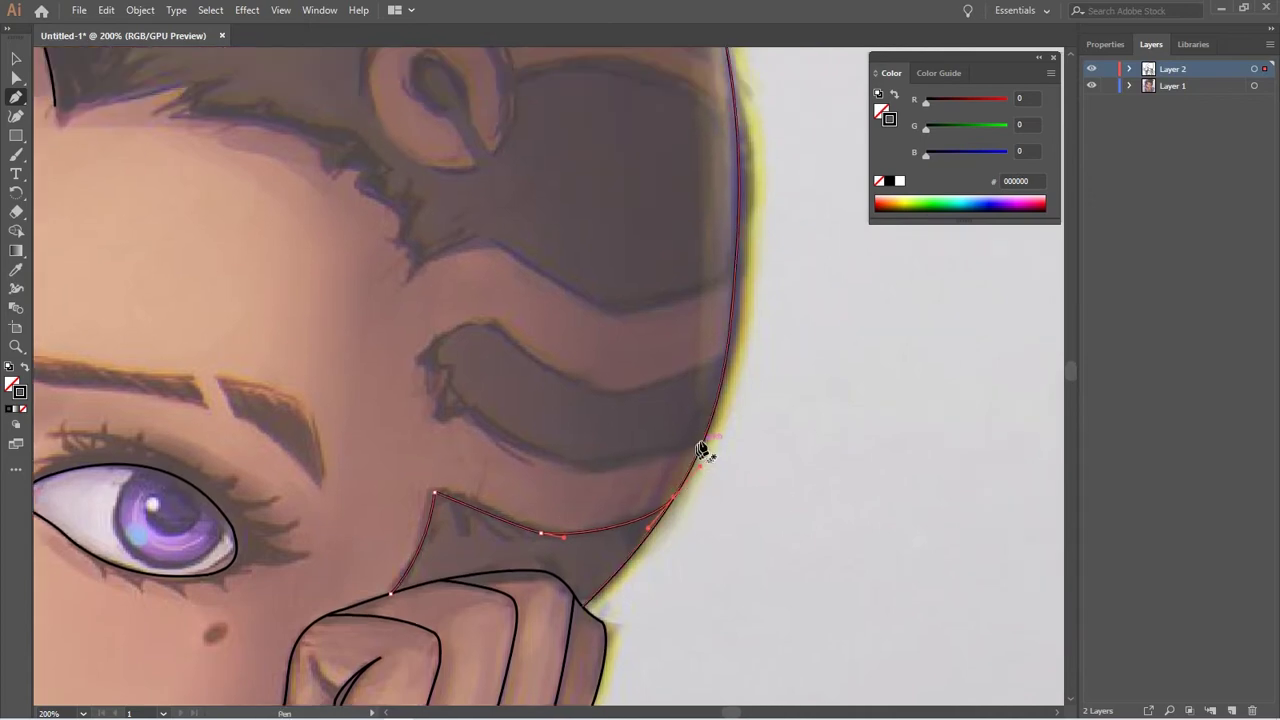
pyautogui.click(704, 440)
pyautogui.moveTo(529, 449)
pyautogui.mouseDown()
pyautogui.moveTo(460, 432)
pyautogui.moveTo(459, 411)
pyautogui.moveTo(433, 416)
pyautogui.moveTo(427, 372)
pyautogui.mouseUp()
pyautogui.click(419, 362)
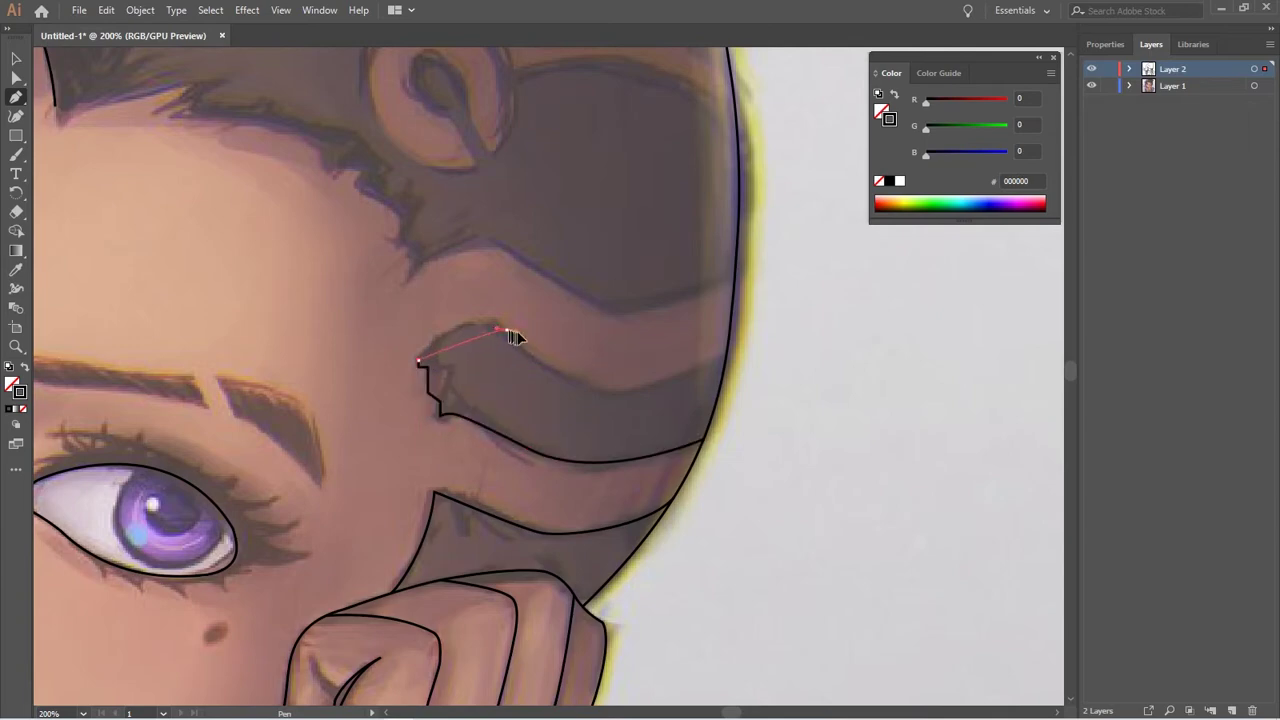
pyautogui.moveTo(518, 347); pyautogui.dragTo(520, 350)
pyautogui.moveTo(726, 352); pyautogui.dragTo(739, 335)
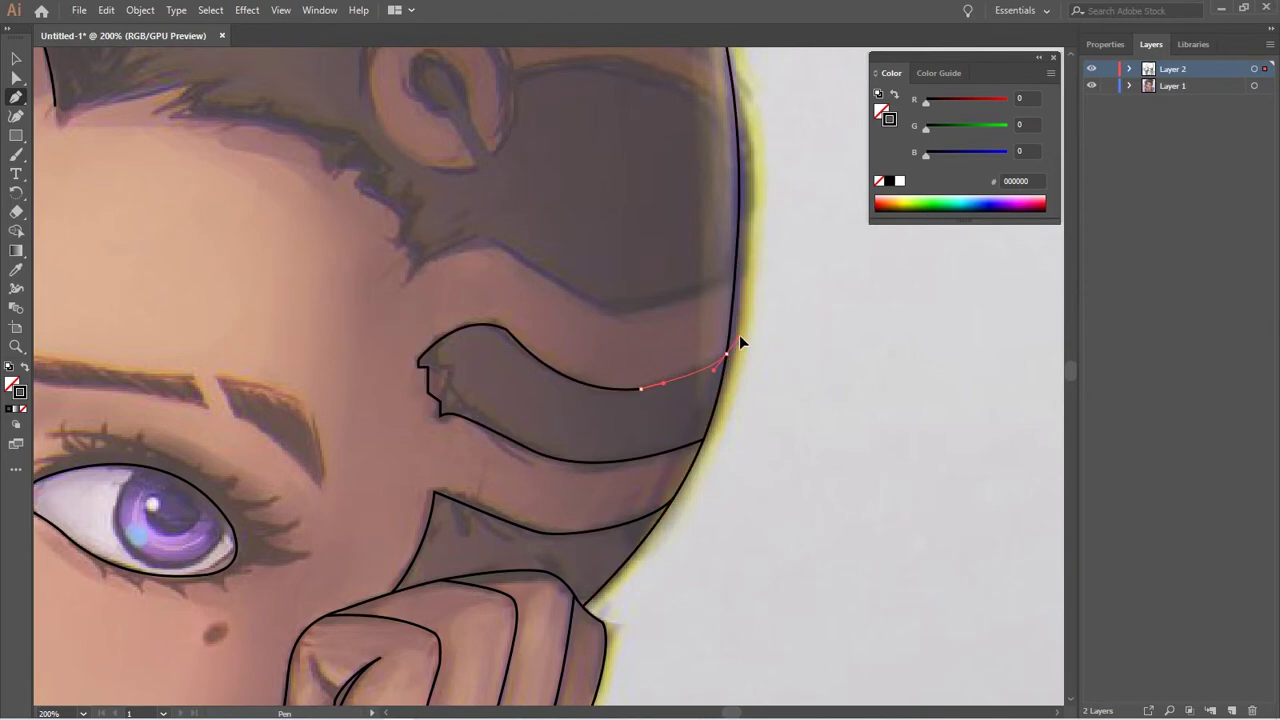
# Trace the jagged, zigzag forehead hairline toward the right temple
pyautogui.moveTo(400, 331); pyautogui.dragTo(729, 591)
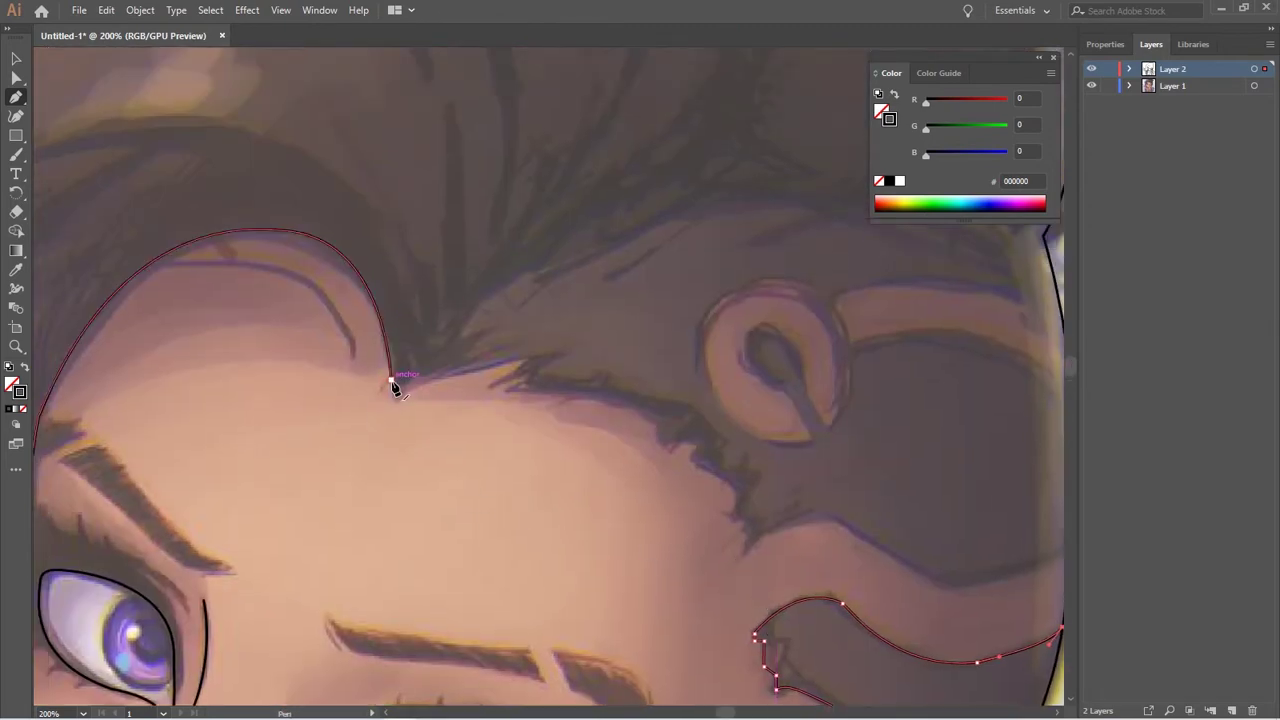
pyautogui.moveTo(392, 381); pyautogui.dragTo(412, 377)
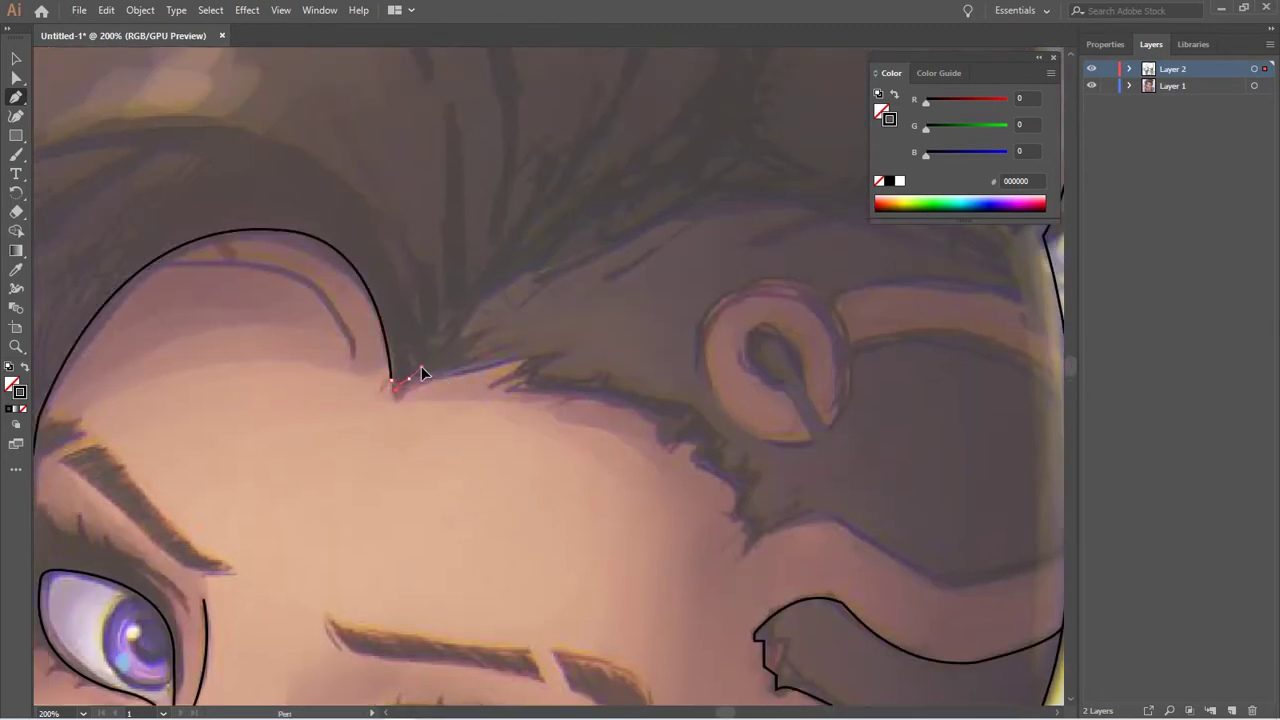
pyautogui.moveTo(409, 378)
pyautogui.mouseDown()
pyautogui.moveTo(466, 362)
pyautogui.moveTo(424, 393)
pyautogui.moveTo(515, 357)
pyautogui.moveTo(488, 397)
pyautogui.moveTo(673, 422)
pyautogui.moveTo(654, 449)
pyautogui.moveTo(730, 483)
pyautogui.mouseUp()
pyautogui.click(695, 442)
pyautogui.moveTo(747, 491)
pyautogui.mouseDown()
pyautogui.moveTo(749, 517)
pyautogui.moveTo(713, 545)
pyautogui.moveTo(757, 540)
pyautogui.mouseUp()
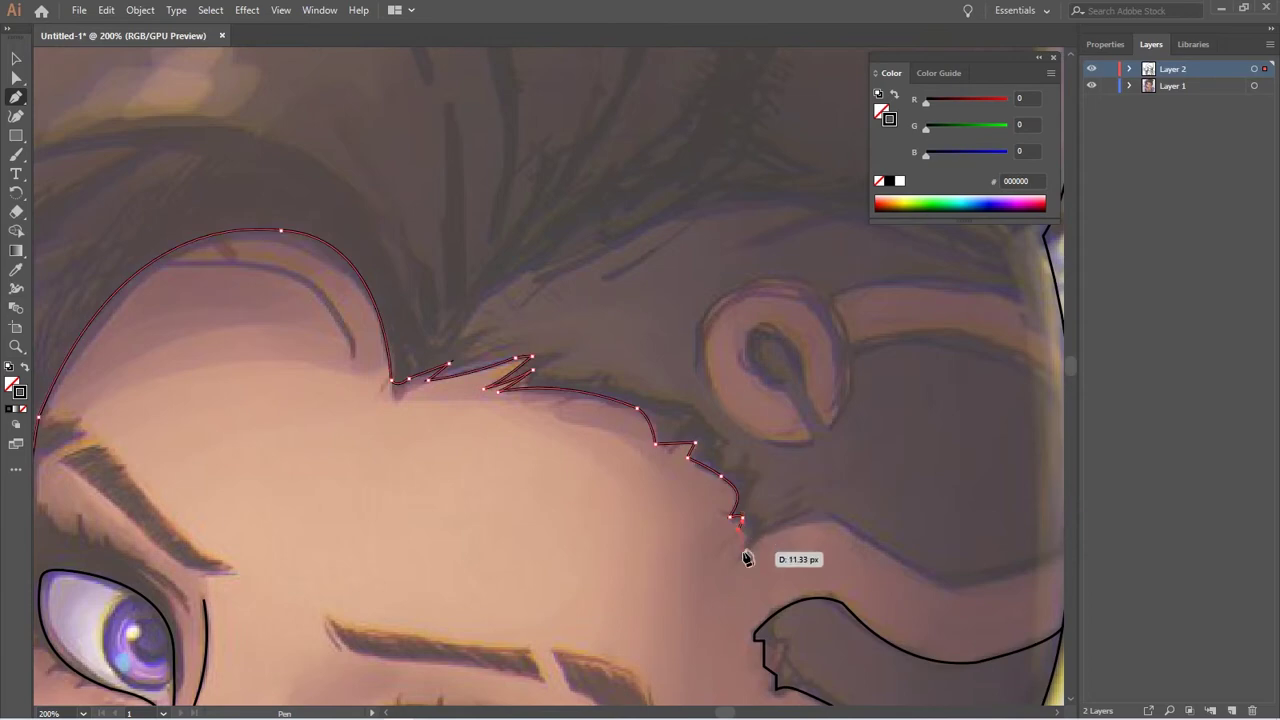
# Curve the hair line from the temple toward the ear and attach it to the head outline
pyautogui.moveTo(737, 563); pyautogui.dragTo(440, 486)
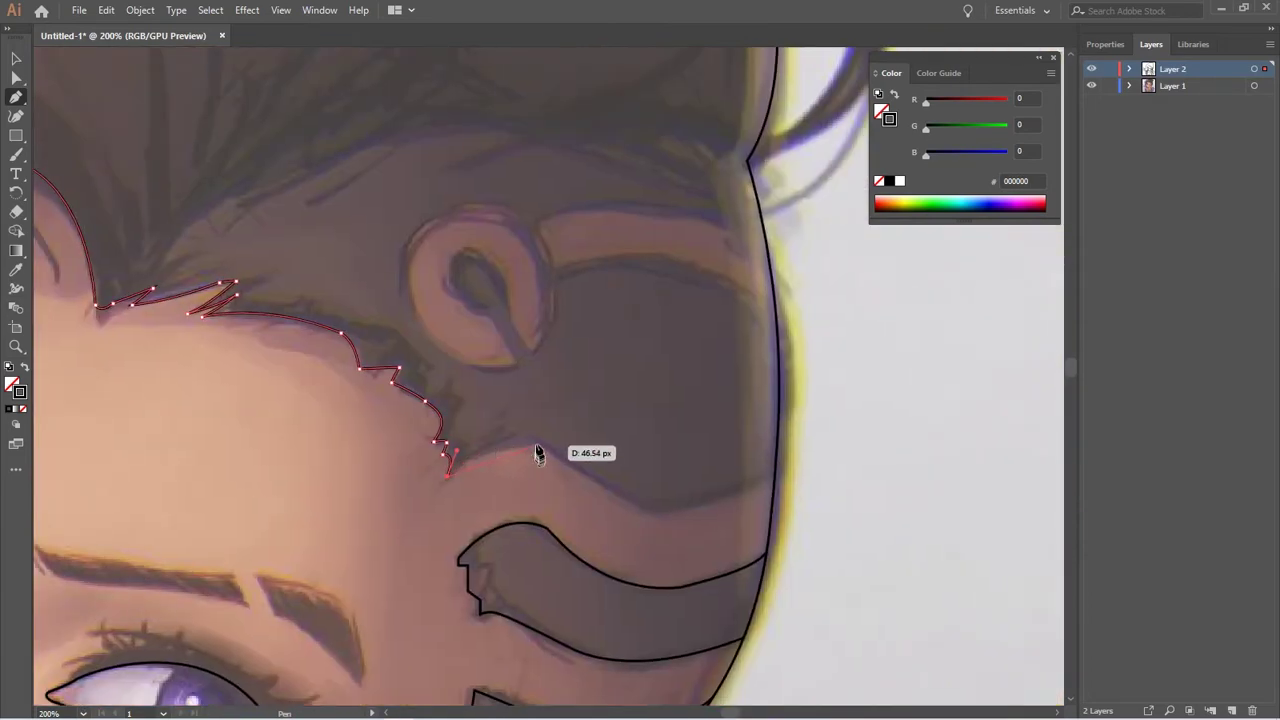
pyautogui.moveTo(536, 443); pyautogui.dragTo(578, 458)
pyautogui.moveTo(651, 513); pyautogui.dragTo(662, 515)
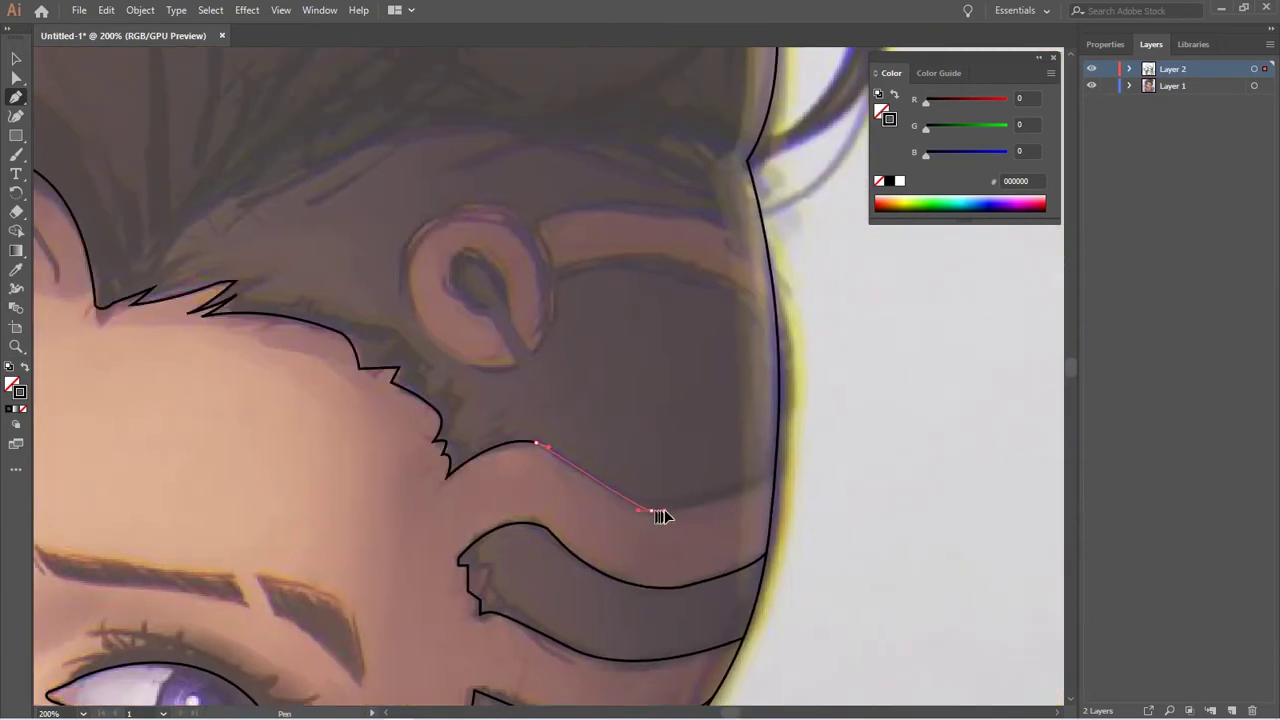
pyautogui.moveTo(775, 474); pyautogui.dragTo(819, 441)
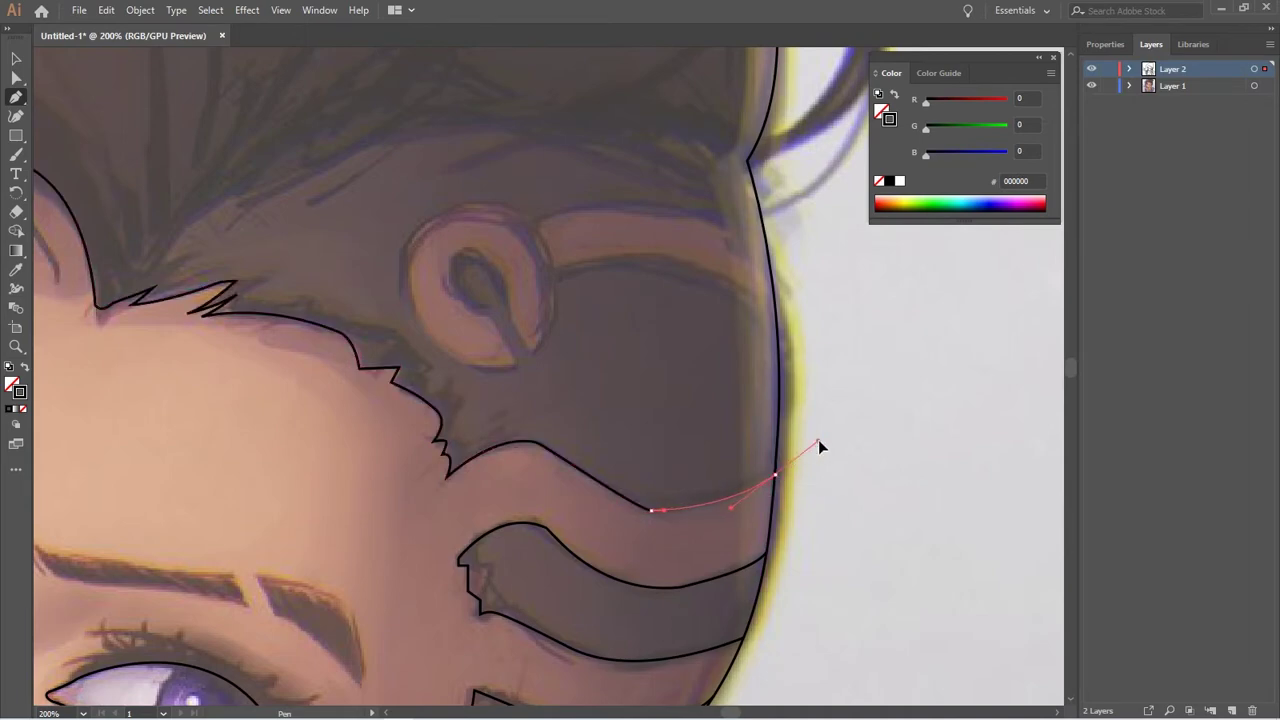
pyautogui.moveTo(664, 379)
pyautogui.mouseDown()
pyautogui.moveTo(737, 550)
pyautogui.moveTo(576, 535)
pyautogui.mouseUp()
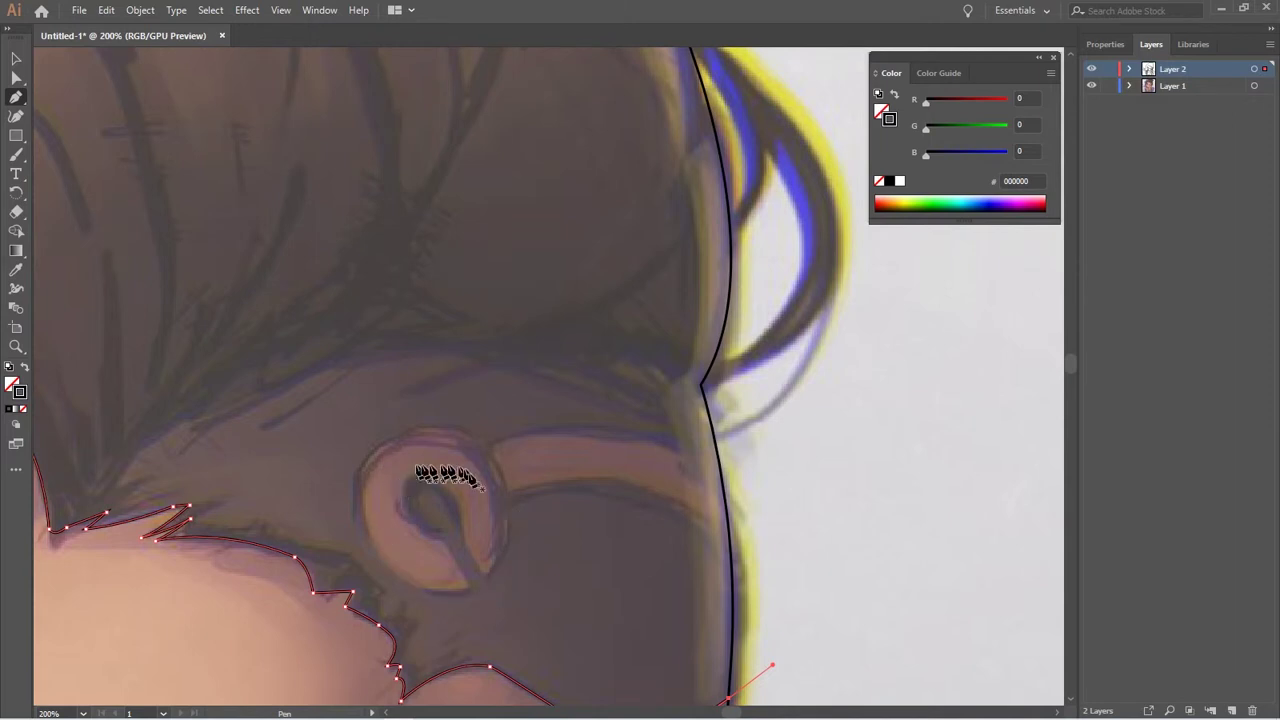
# Trace the ear's outer rim and inner hollow as one closed curl-shaped path
pyautogui.click(444, 537)
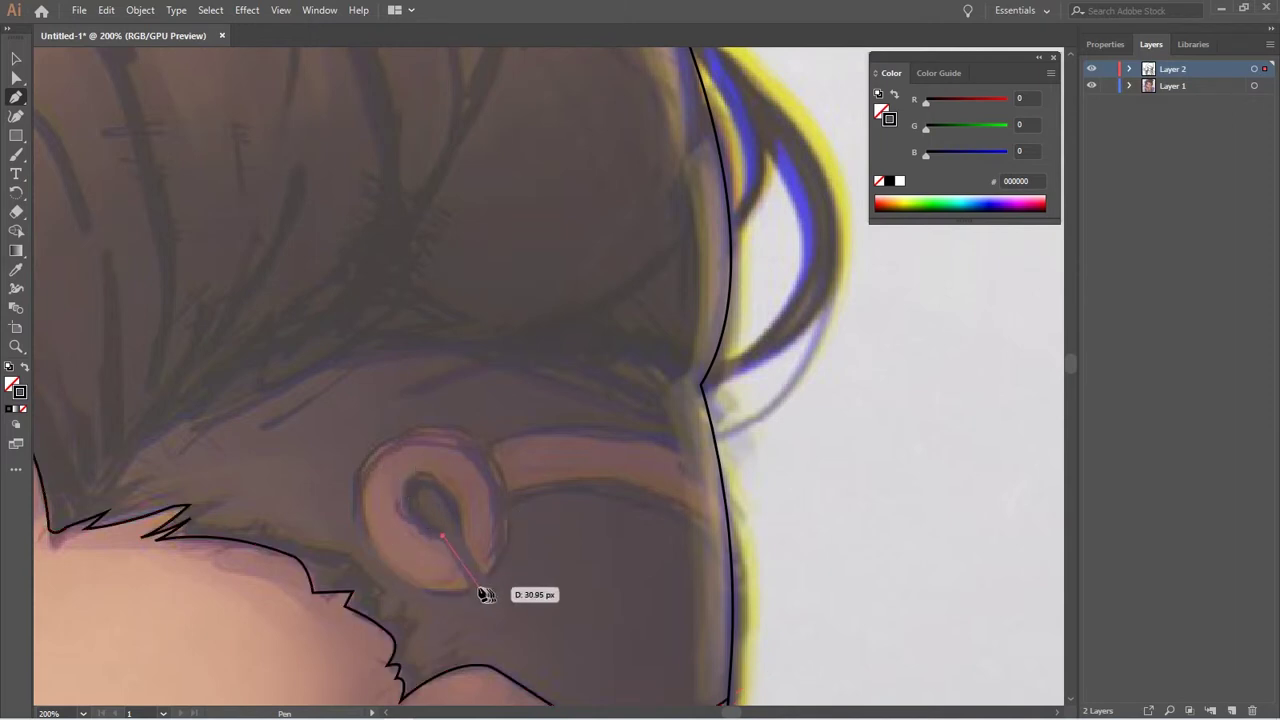
pyautogui.click(470, 585)
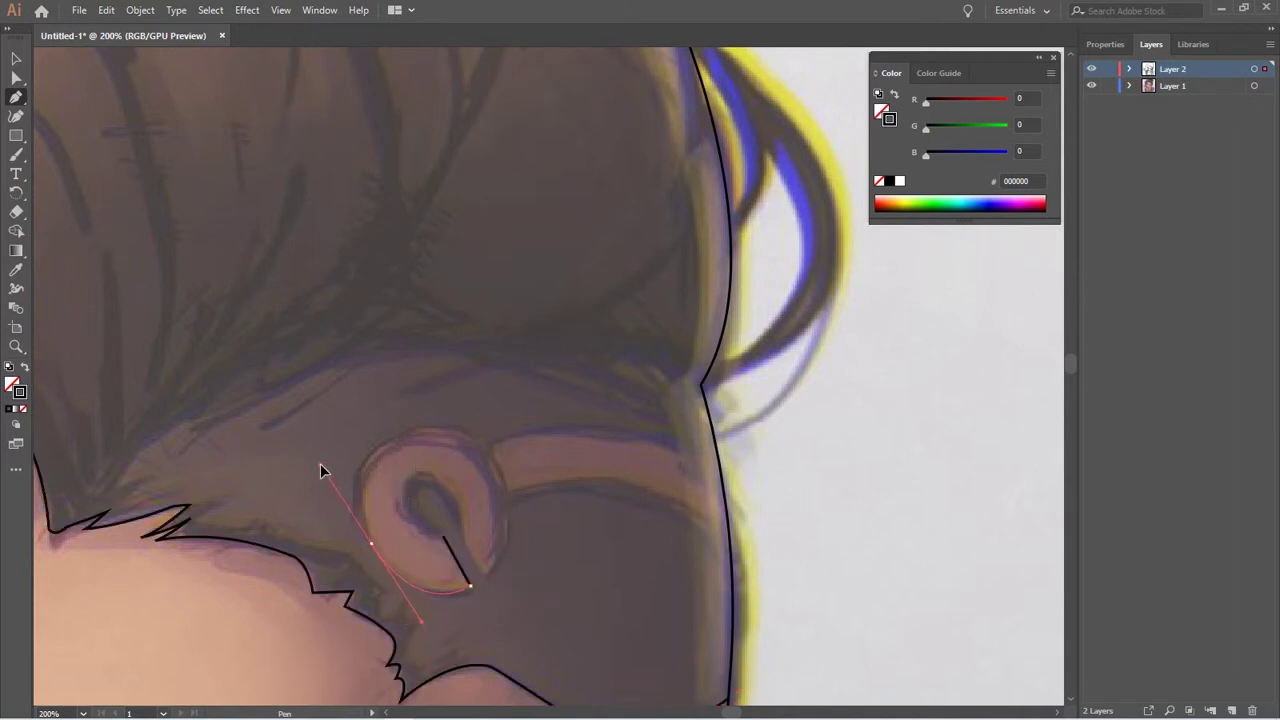
pyautogui.moveTo(411, 430); pyautogui.dragTo(476, 410)
pyautogui.moveTo(505, 497)
pyautogui.mouseDown()
pyautogui.moveTo(517, 565)
pyautogui.moveTo(474, 597)
pyautogui.mouseUp()
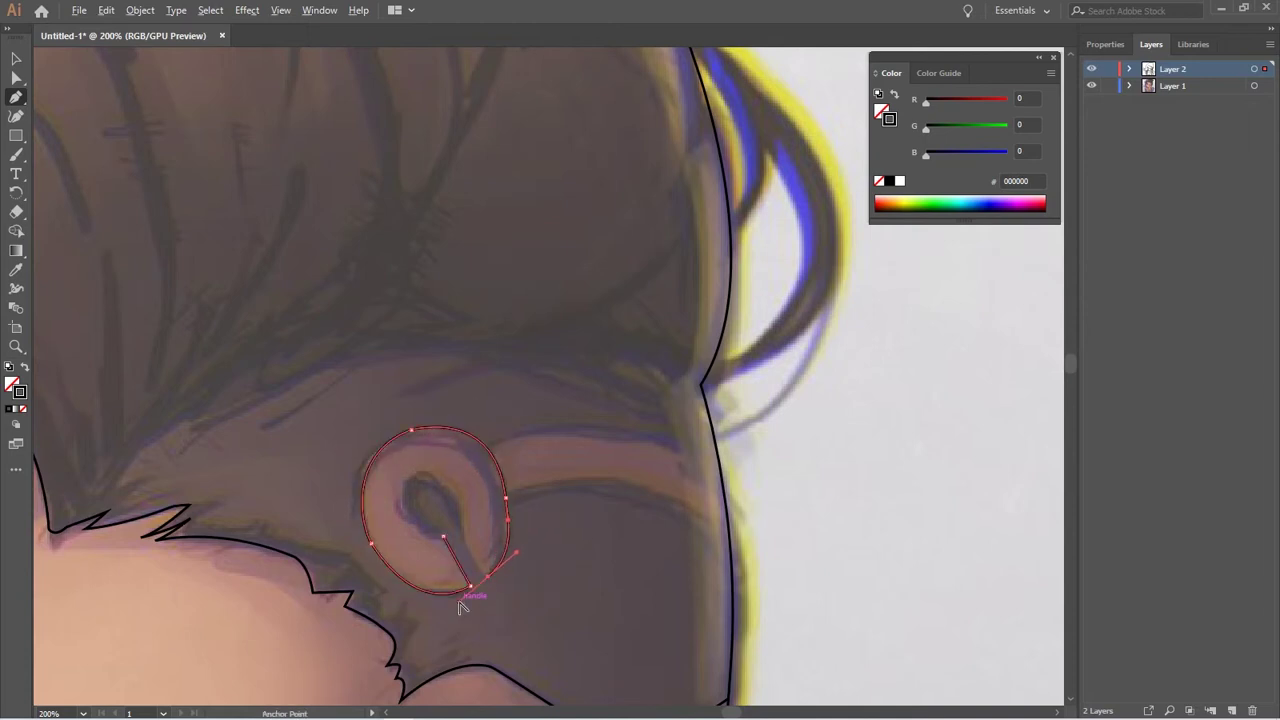
pyautogui.click(458, 530)
pyautogui.moveTo(414, 479); pyautogui.dragTo(385, 483)
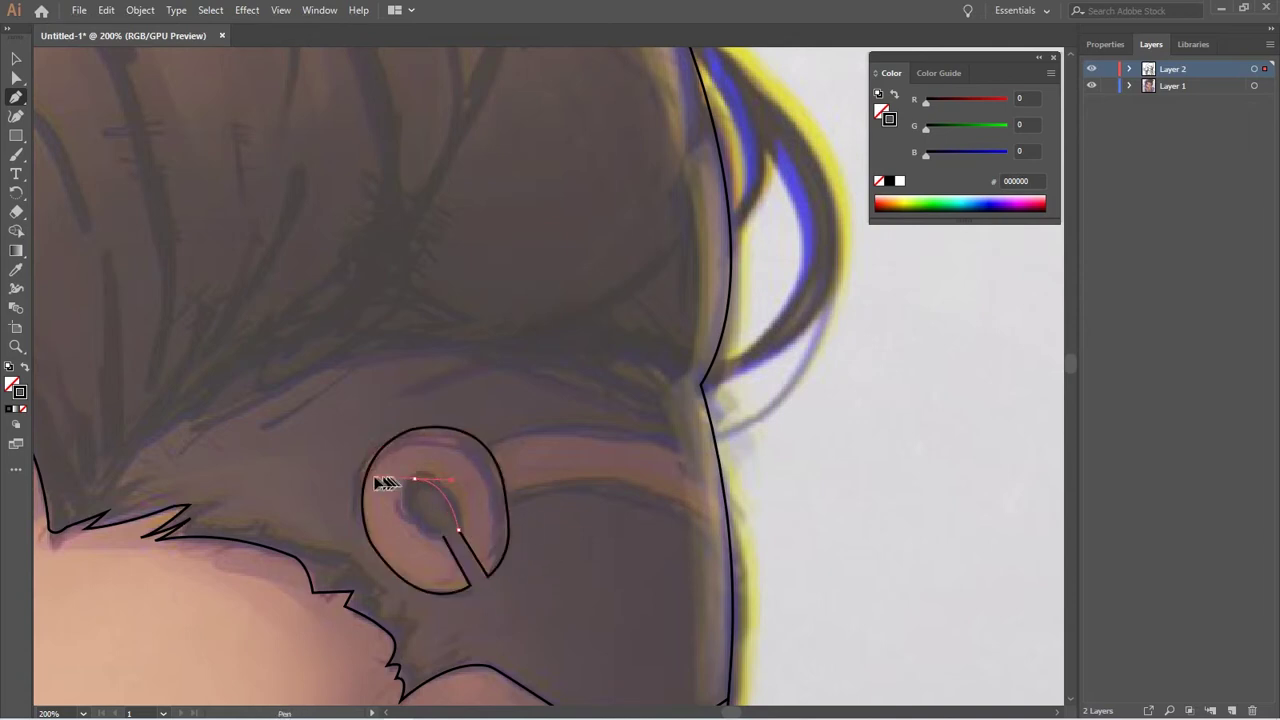
pyautogui.moveTo(443, 537); pyautogui.dragTo(487, 545)
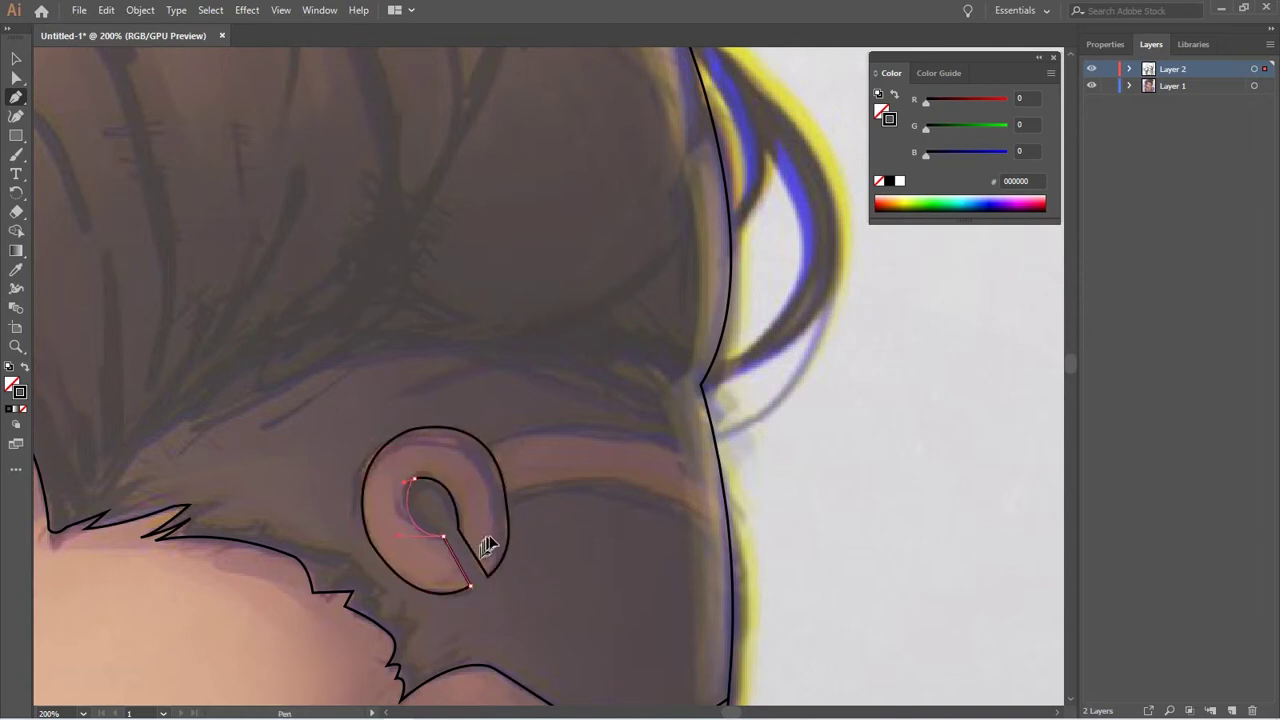
pyautogui.click(470, 585)
# Draw a curved hair line from the ear to the head's edge, undoing the extra segment
pyautogui.moveTo(572, 534); pyautogui.dragTo(480, 568)
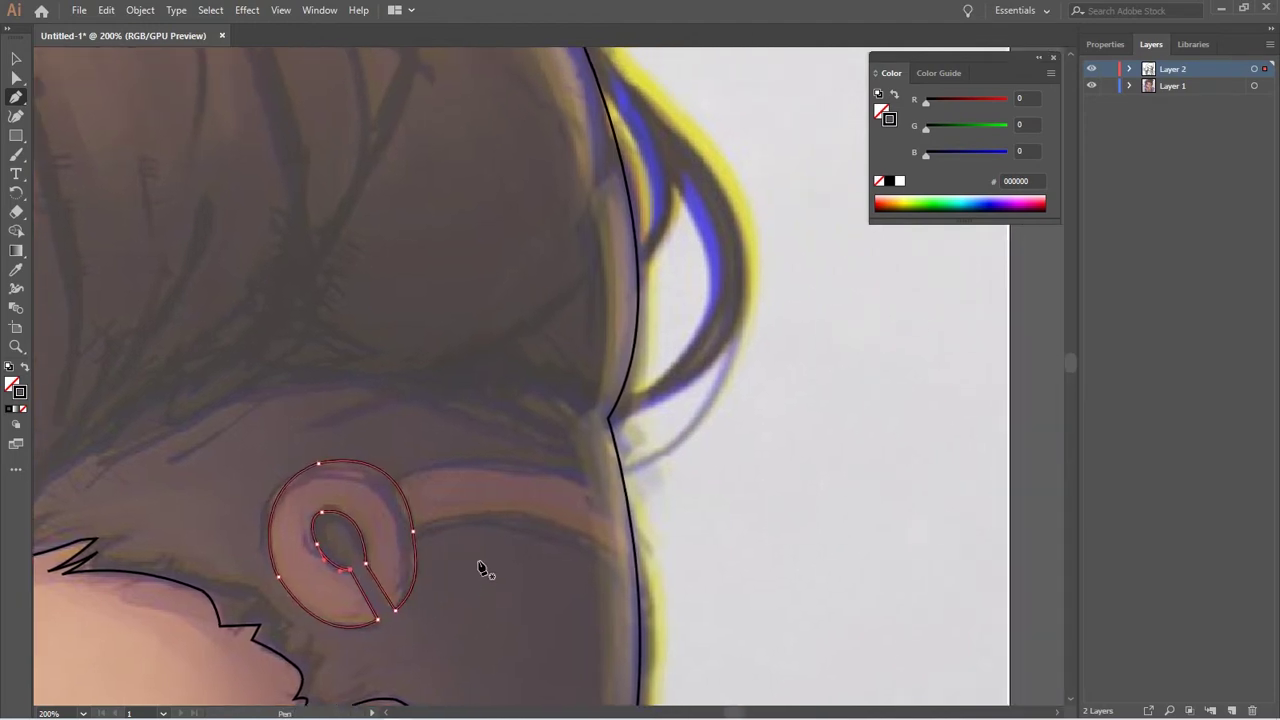
pyautogui.click(633, 583)
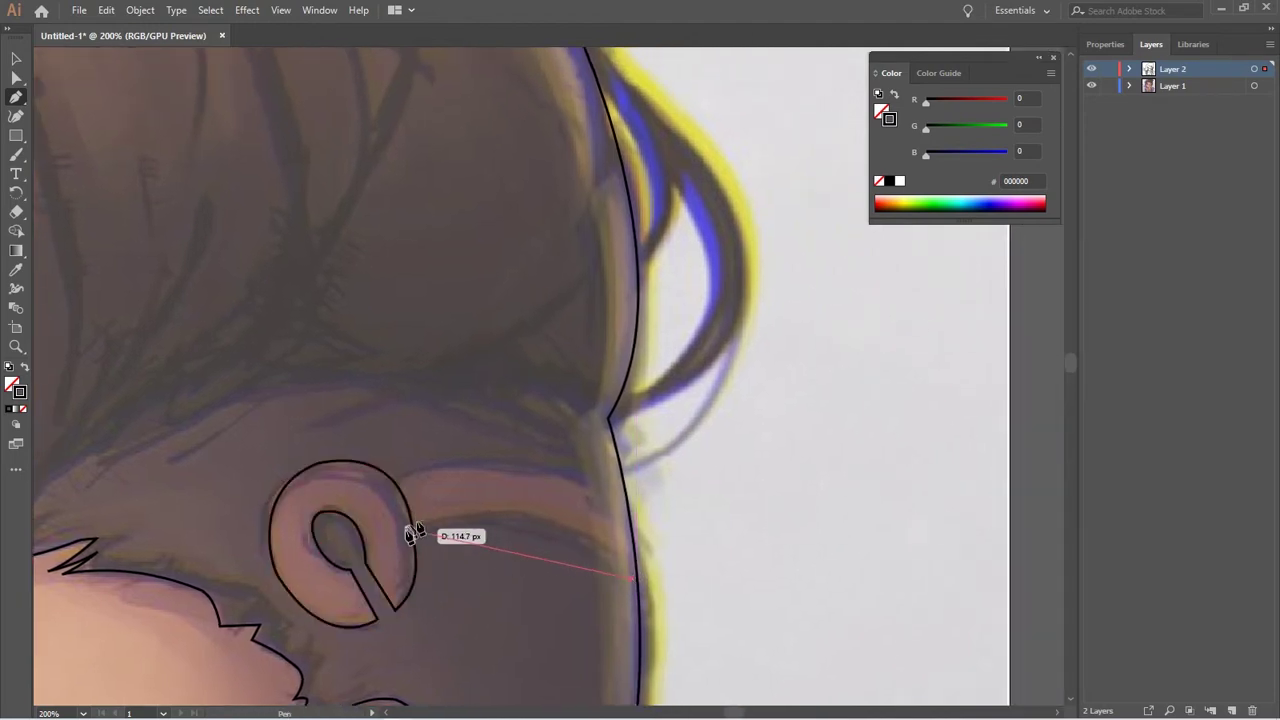
pyautogui.moveTo(414, 535); pyautogui.dragTo(270, 590)
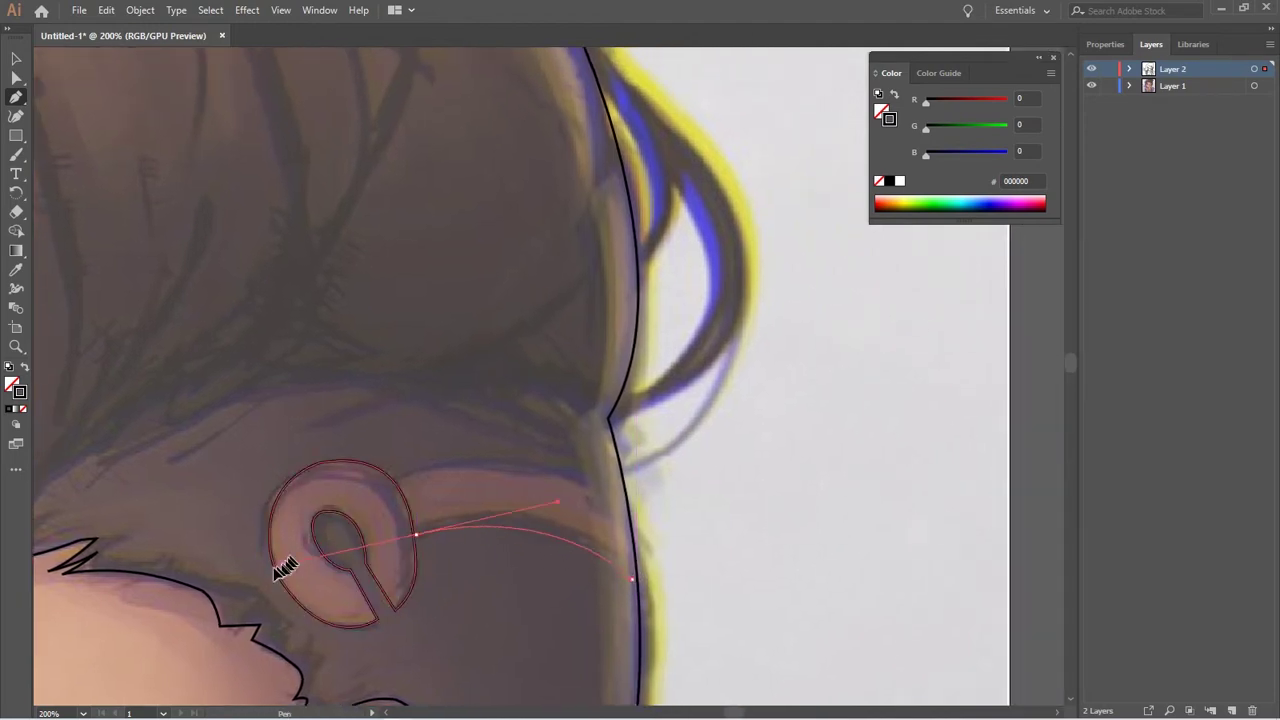
pyautogui.press('Escape')
pyautogui.click(392, 481)
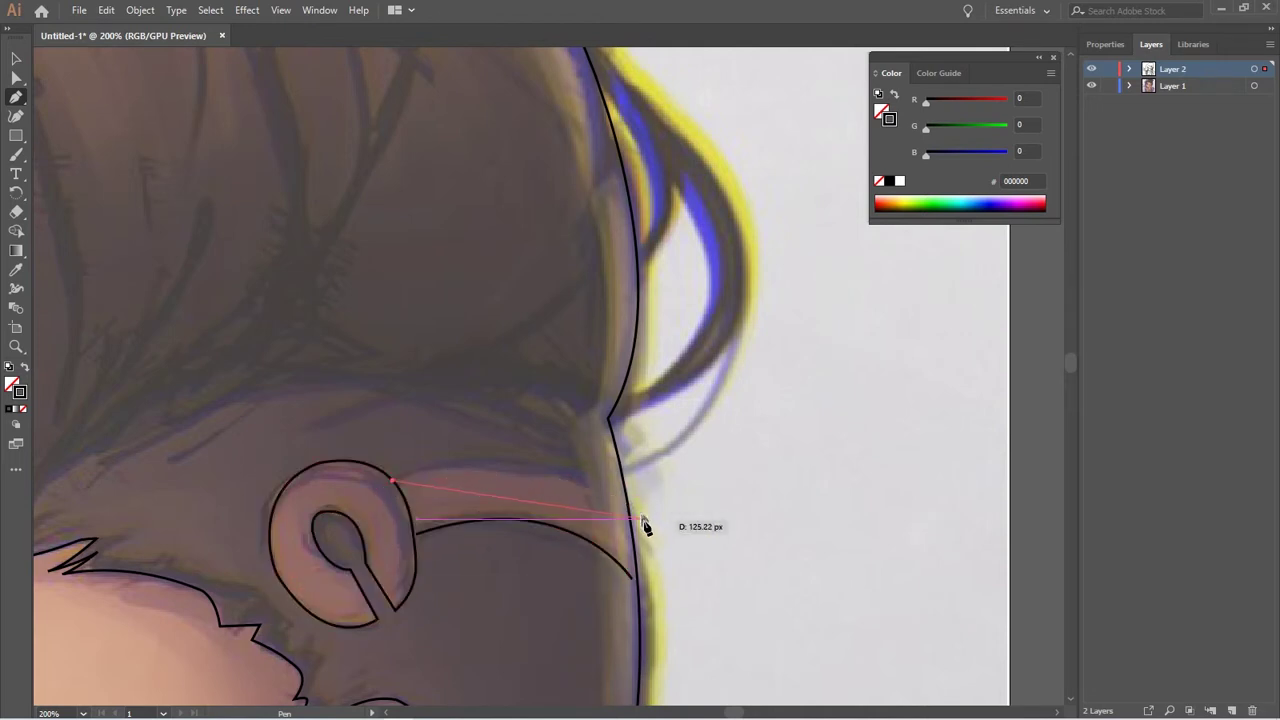
pyautogui.moveTo(667, 534); pyautogui.dragTo(667, 534)
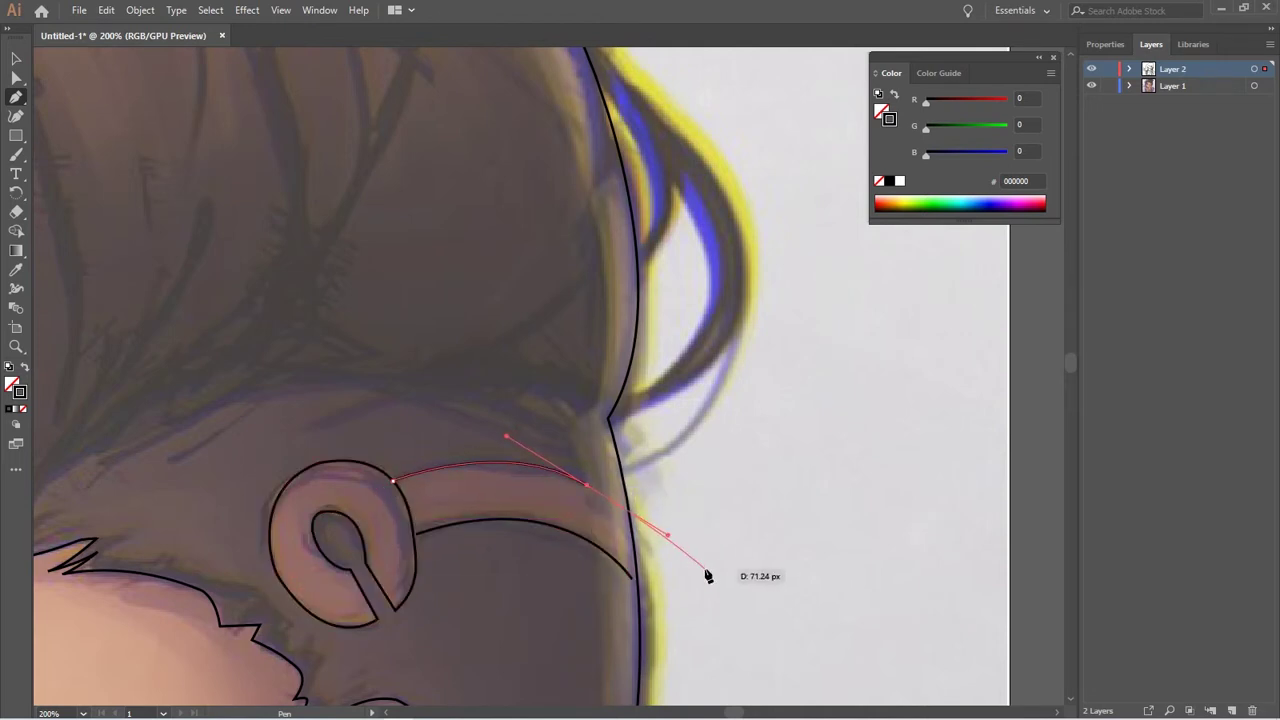
pyautogui.hotkey('ctrl', 'z')
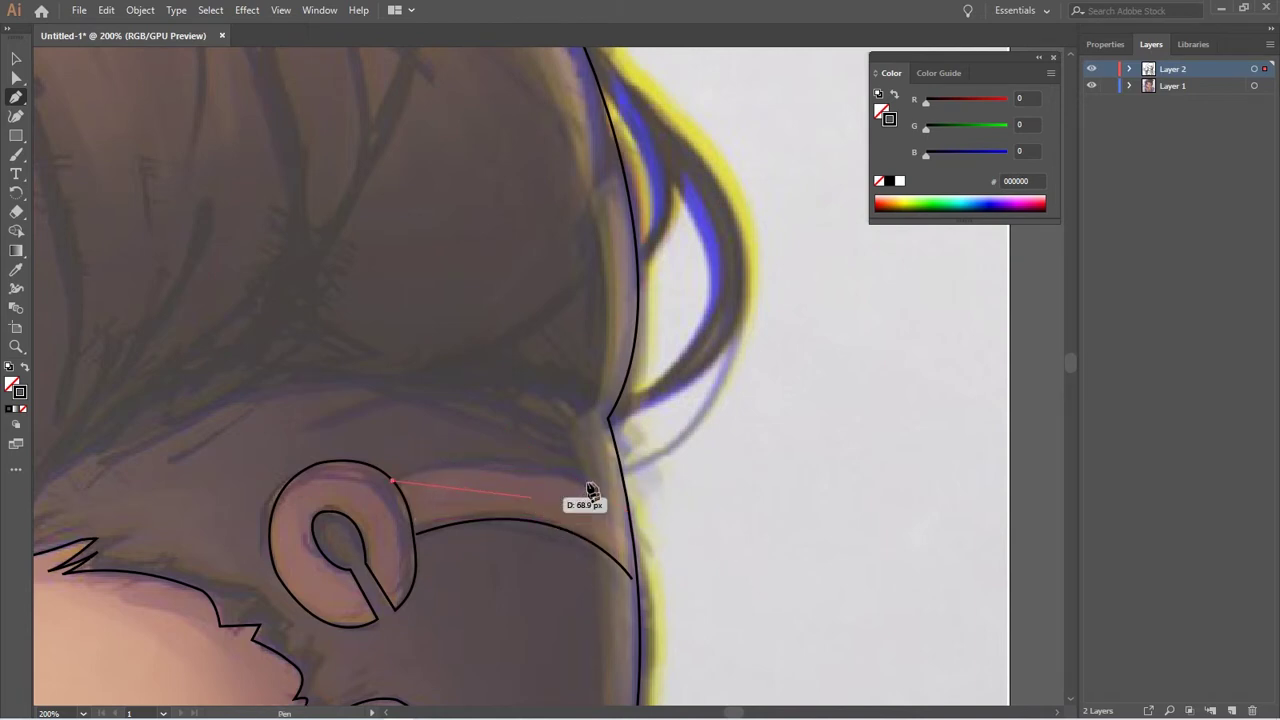
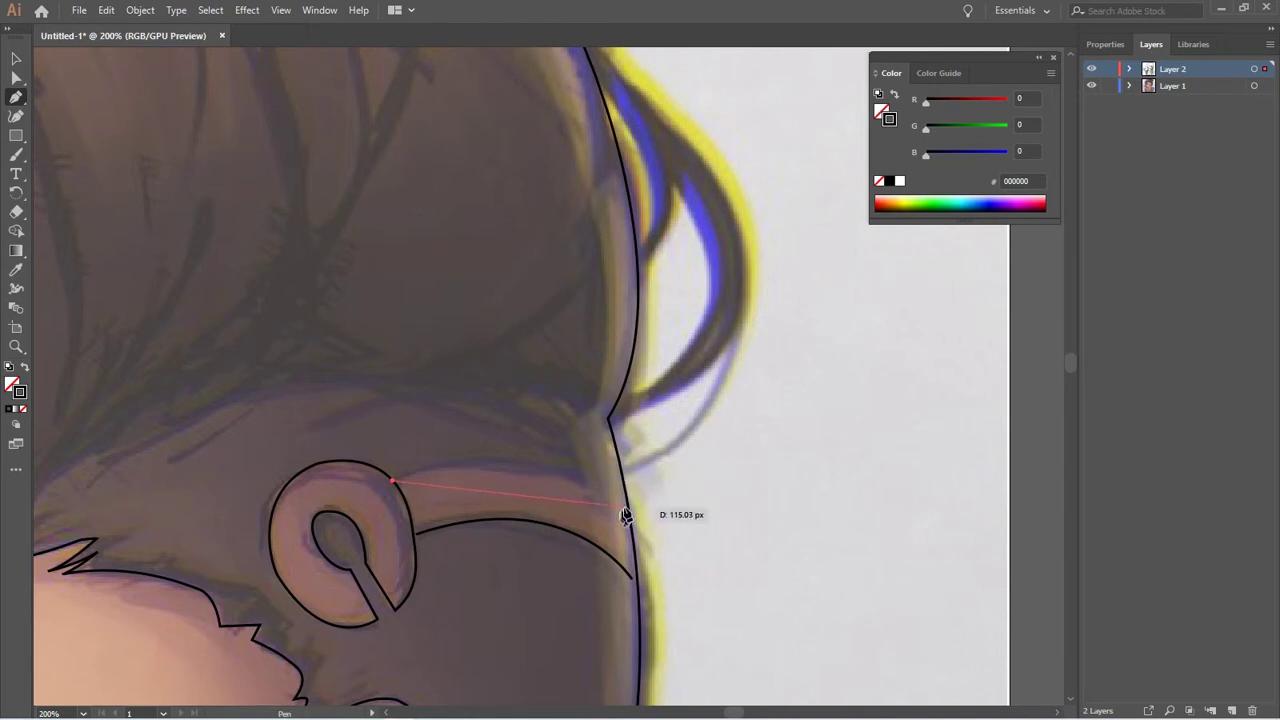
# Complete the strap curve behind the head and tuck the lower strap's end against the ear ring
pyautogui.moveTo(627, 497); pyautogui.dragTo(734, 577)
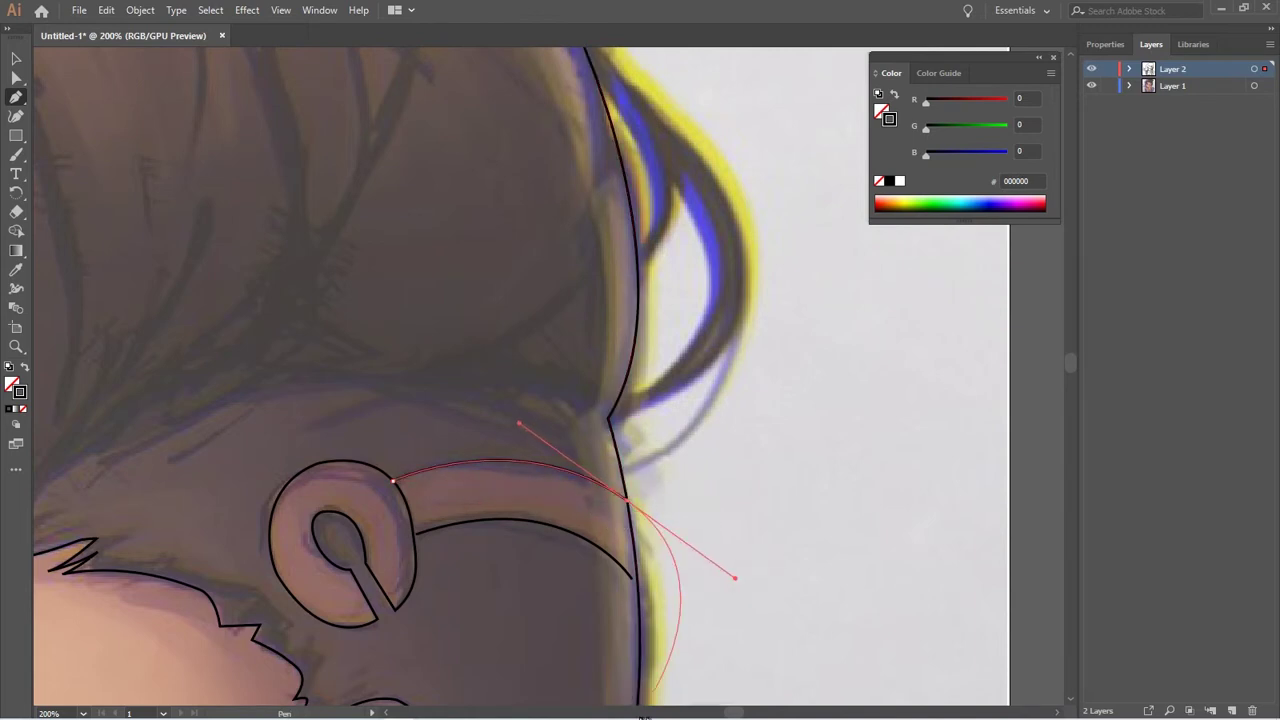
pyautogui.click(634, 588)
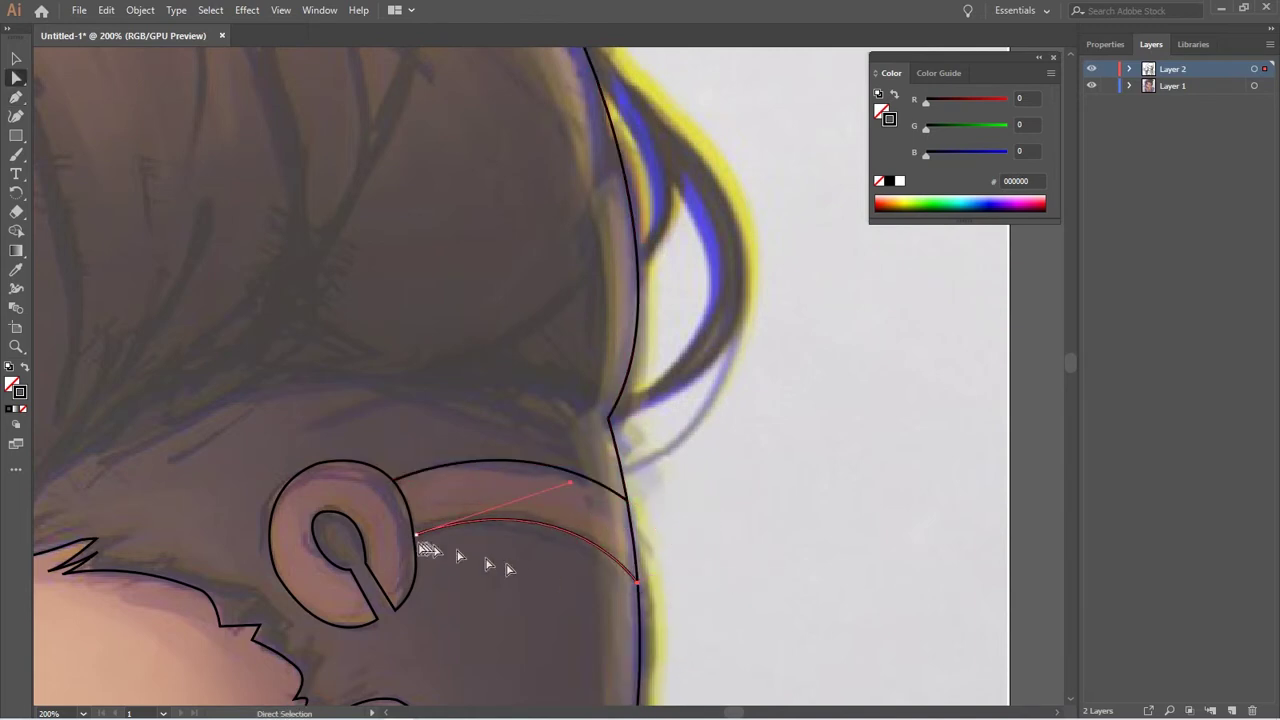
pyautogui.moveTo(412, 540); pyautogui.dragTo(408, 540)
# Zoom out and toggle Layer 1's visibility to check the line art, then zoom back in
pyautogui.moveTo(486, 586)
pyautogui.mouseDown()
pyautogui.moveTo(600, 576)
pyautogui.moveTo(537, 405)
pyautogui.mouseUp()
pyautogui.scroll(-2, 600, 576)
pyautogui.scroll(-1, 537, 405)
pyautogui.scroll(-1, 600, 390)
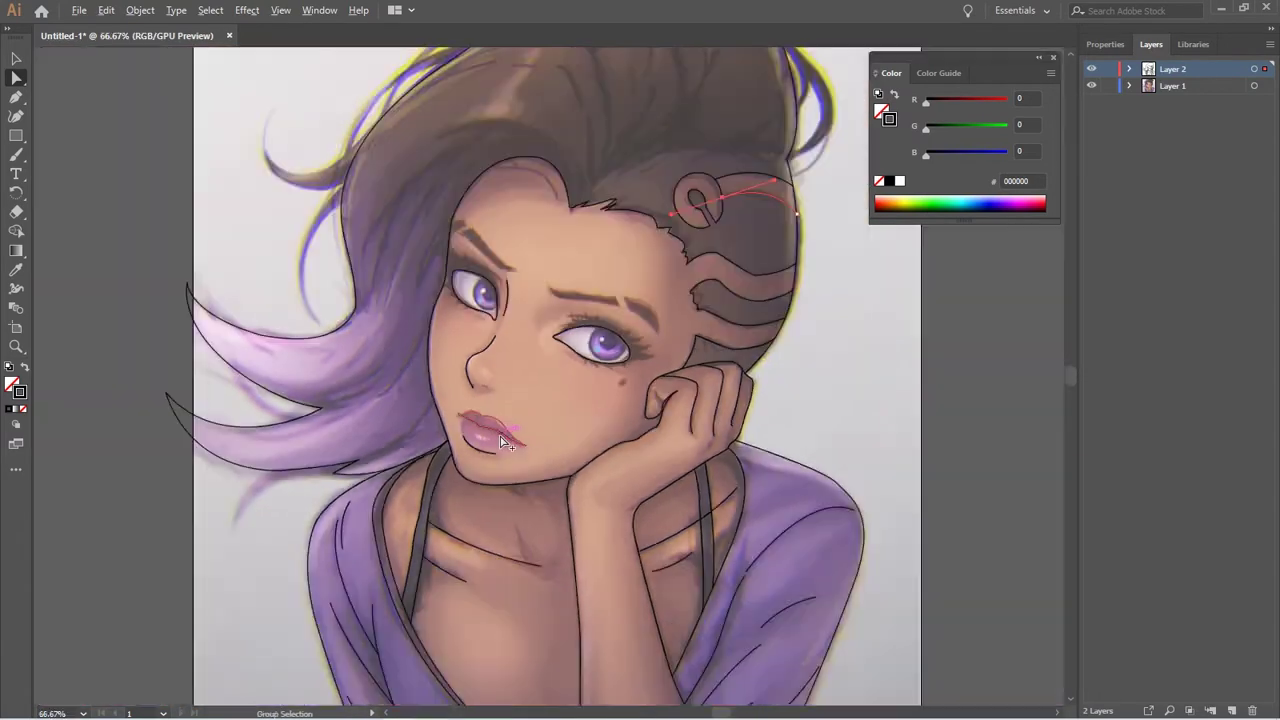
pyautogui.scroll(-1, 700, 380)
pyautogui.click(1092, 87)
pyautogui.click(1092, 87)
pyautogui.click(1092, 87)
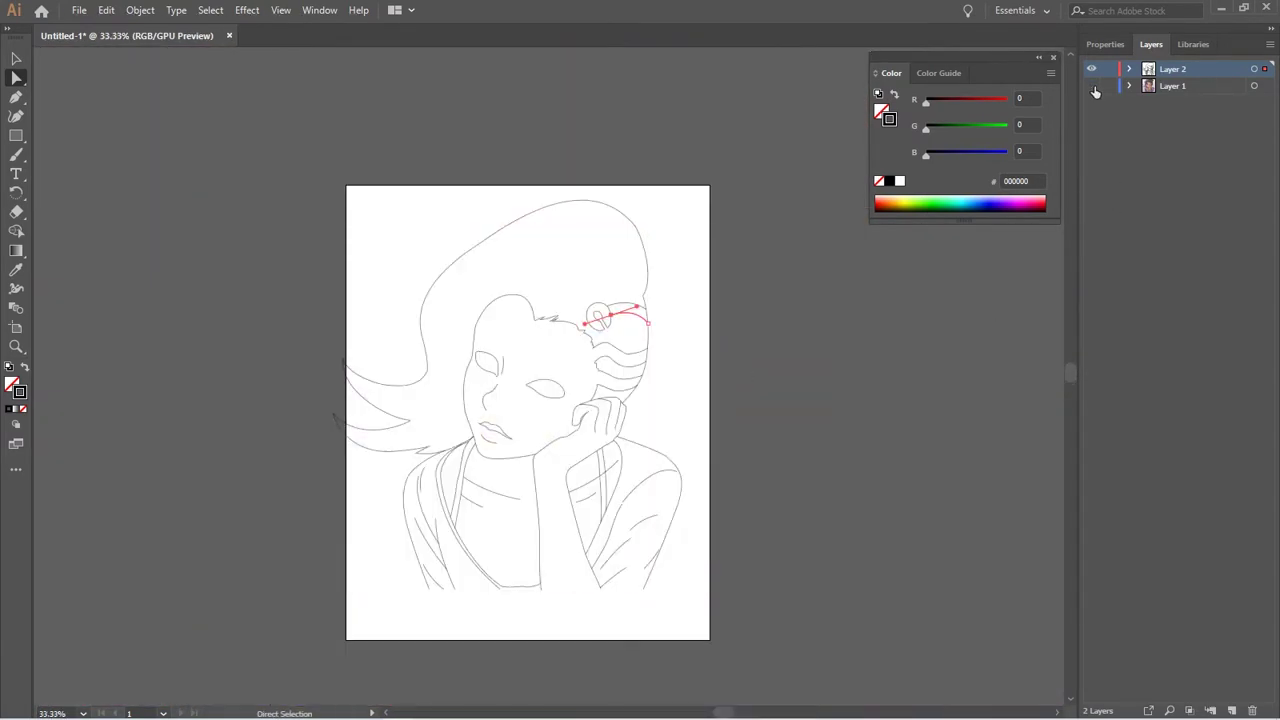
pyautogui.click(1092, 87)
pyautogui.scroll(1, 528, 400)
pyautogui.scroll(1, 528, 400)
pyautogui.scroll(1, 486, 457)
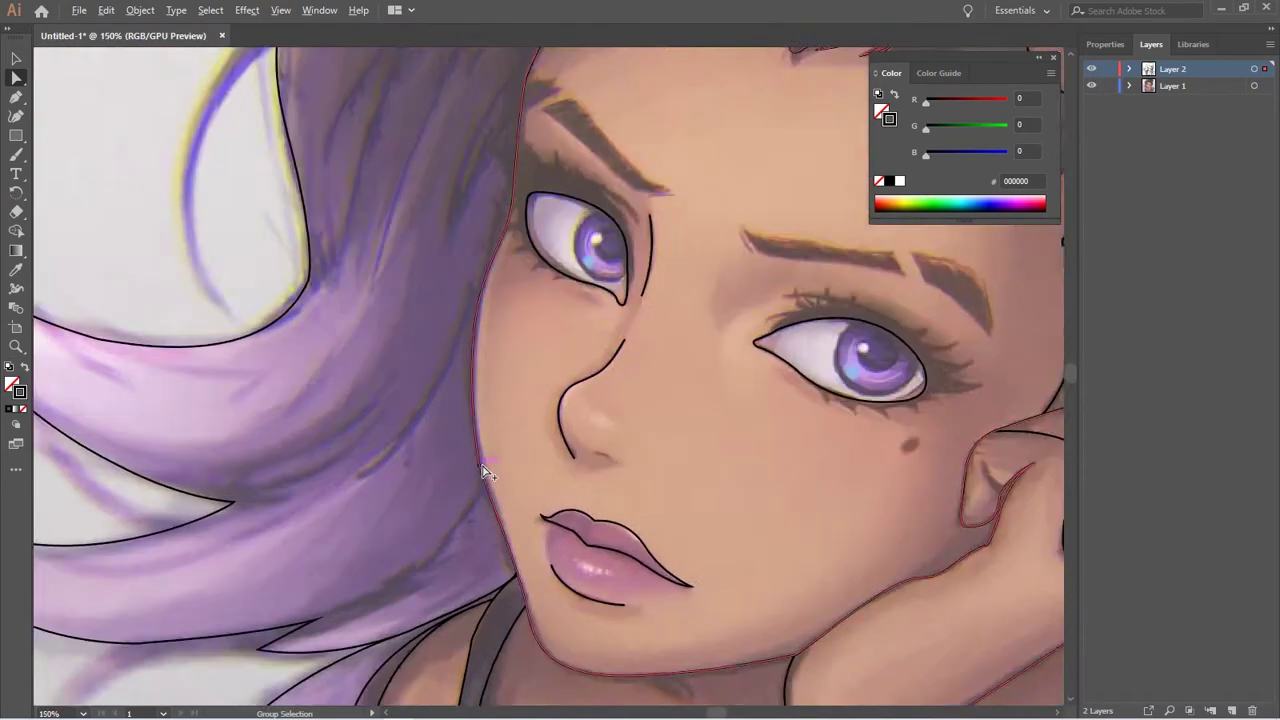
pyautogui.hscroll(-3, 436, 462)
pyautogui.scroll(1, 471, 462)
# Trace curved strand lines through the swept hair lock and beside the face edge
pyautogui.press('p')
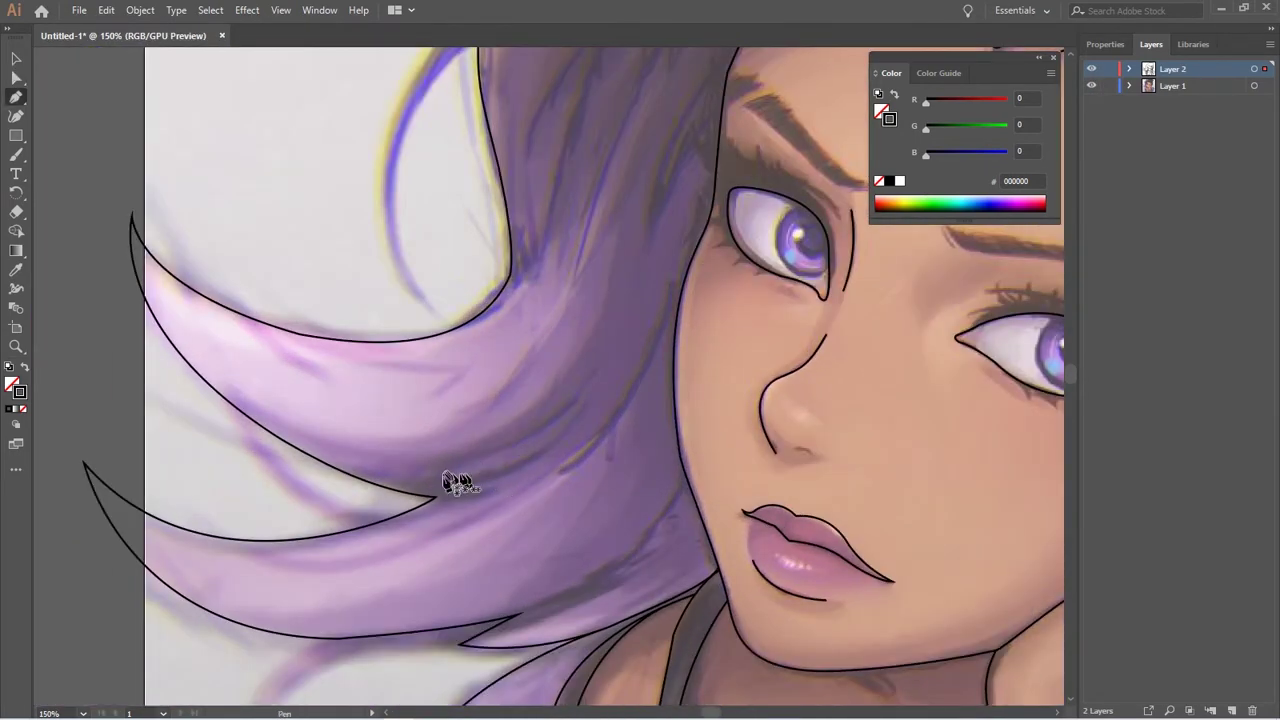
pyautogui.click(391, 488)
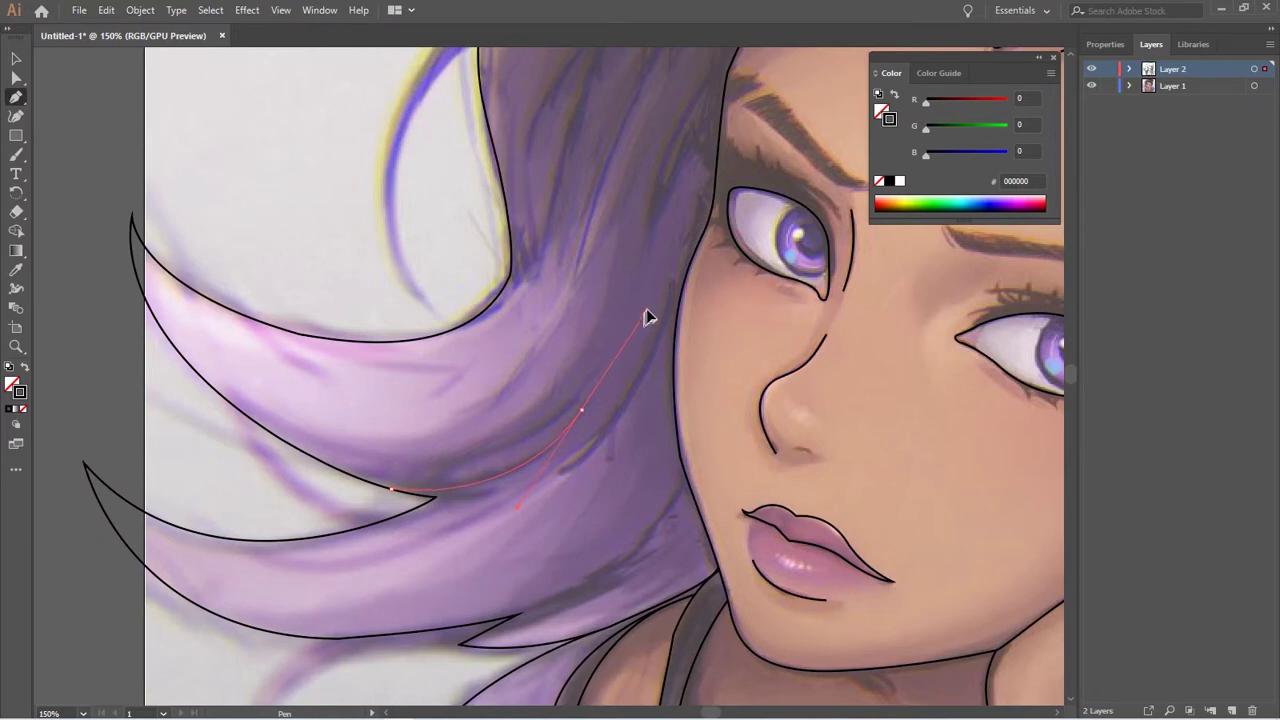
pyautogui.moveTo(645, 312); pyautogui.dragTo(646, 311)
pyautogui.moveTo(415, 473); pyautogui.dragTo(605, 362)
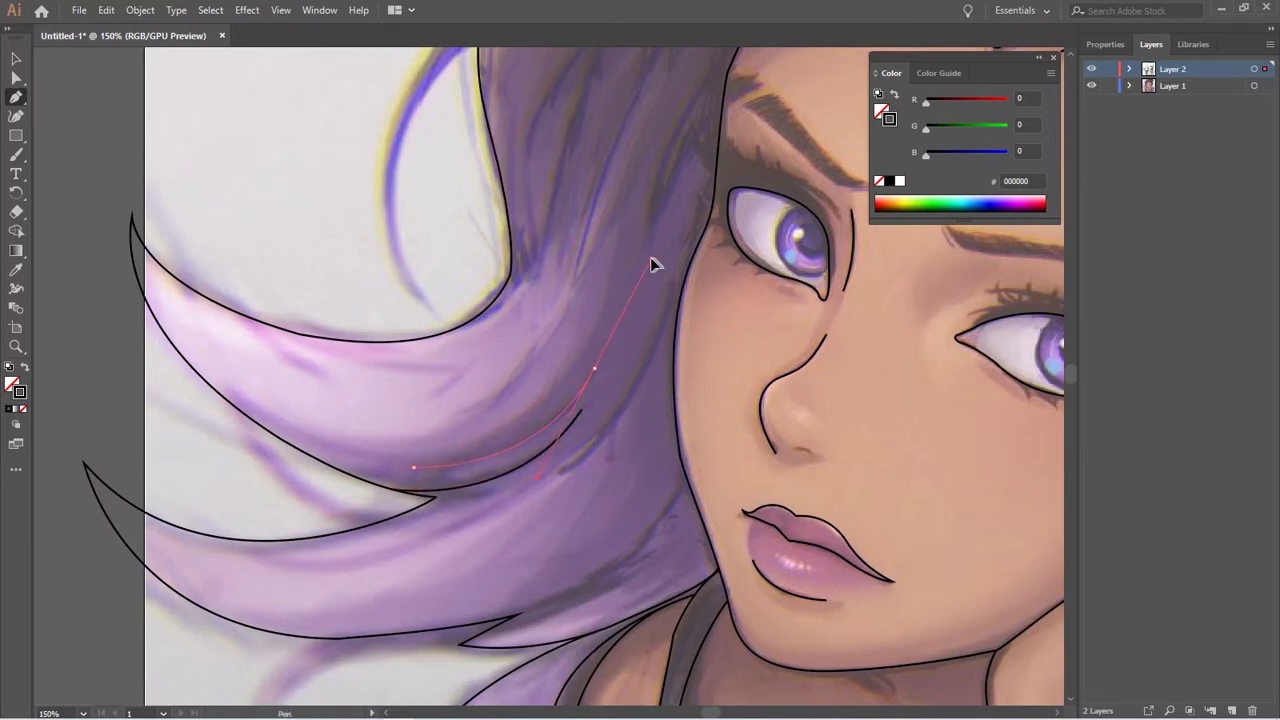
pyautogui.moveTo(500, 410); pyautogui.dragTo(600, 363)
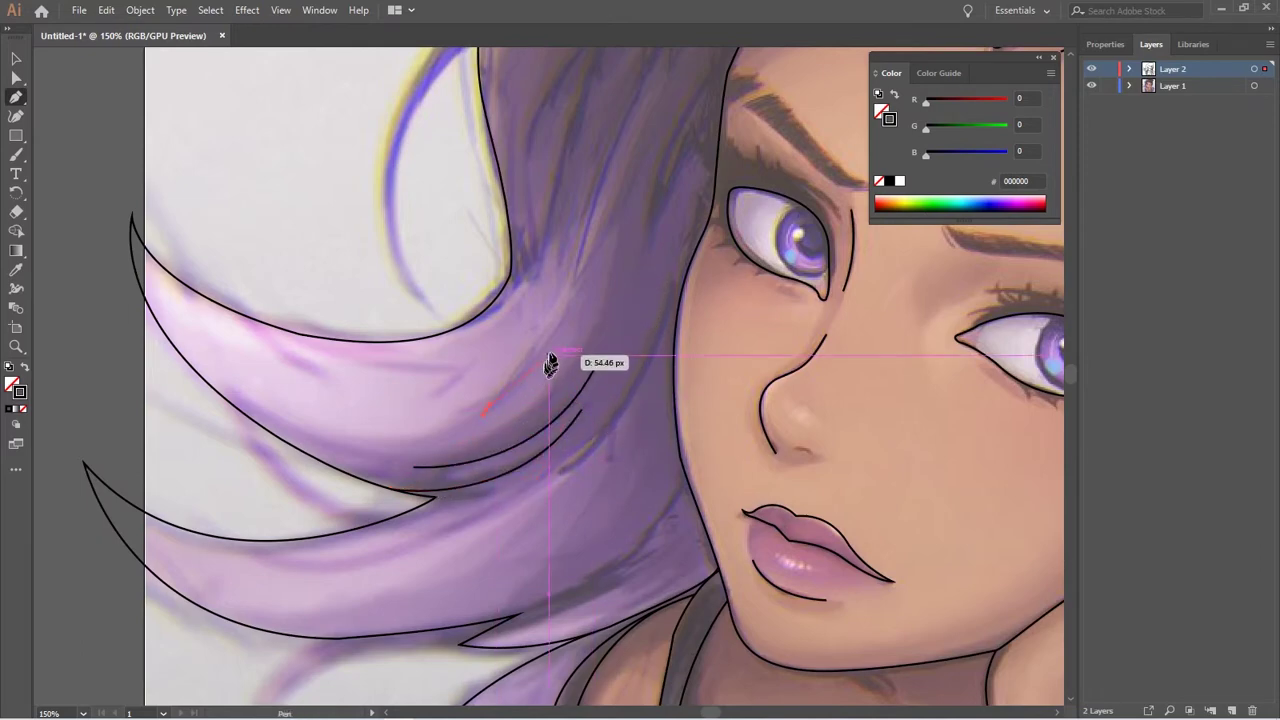
pyautogui.click(558, 470)
pyautogui.moveTo(678, 290); pyautogui.dragTo(694, 166)
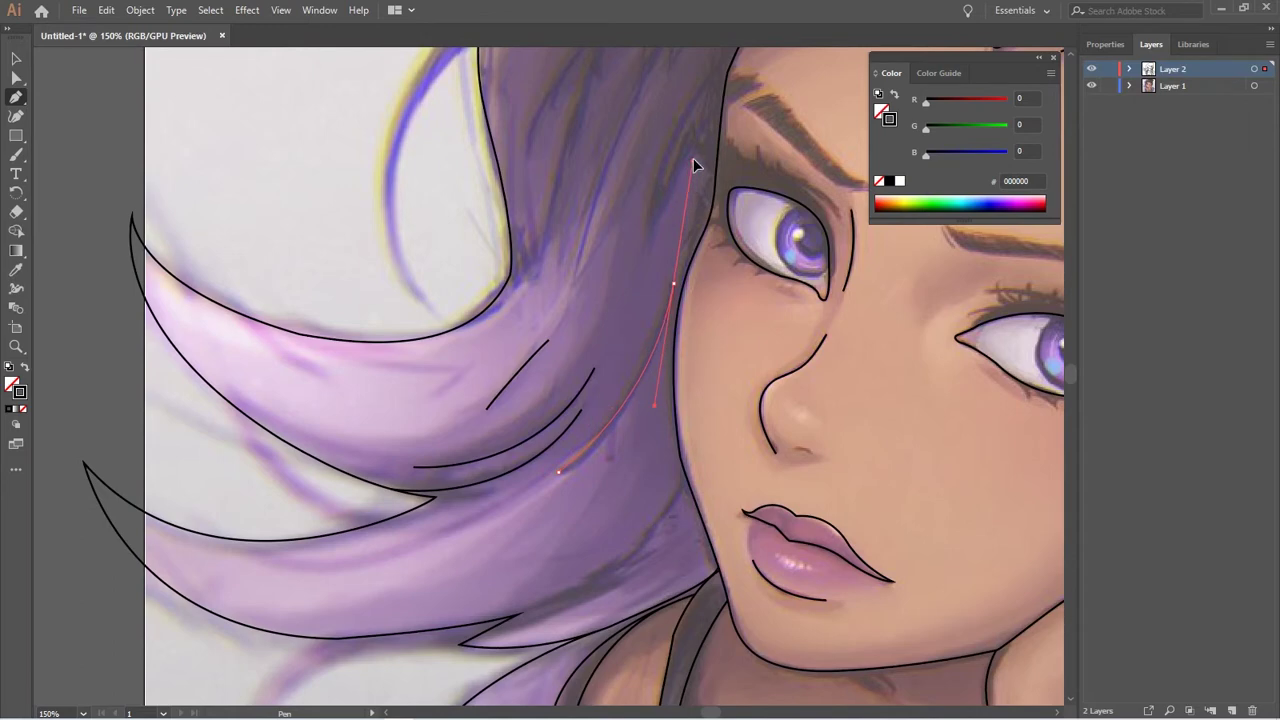
pyautogui.click(532, 608)
pyautogui.moveTo(685, 474)
pyautogui.mouseDown()
pyautogui.moveTo(717, 376)
pyautogui.moveTo(640, 430)
pyautogui.mouseUp()
# Draw a long strand down the side hair and two strands rising along the forehead hairline
pyautogui.moveTo(560, 320)
pyautogui.mouseDown()
pyautogui.moveTo(404, 569)
pyautogui.moveTo(345, 615)
pyautogui.mouseUp()
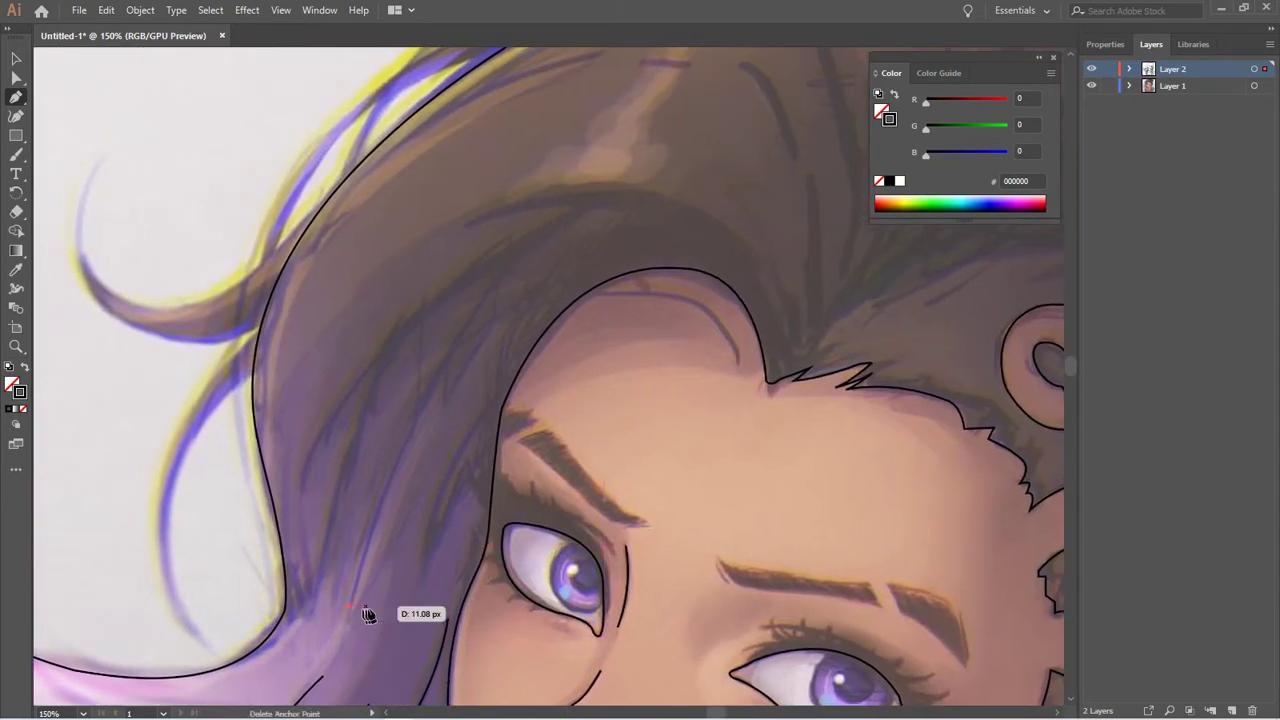
pyautogui.moveTo(500, 263); pyautogui.dragTo(598, 135)
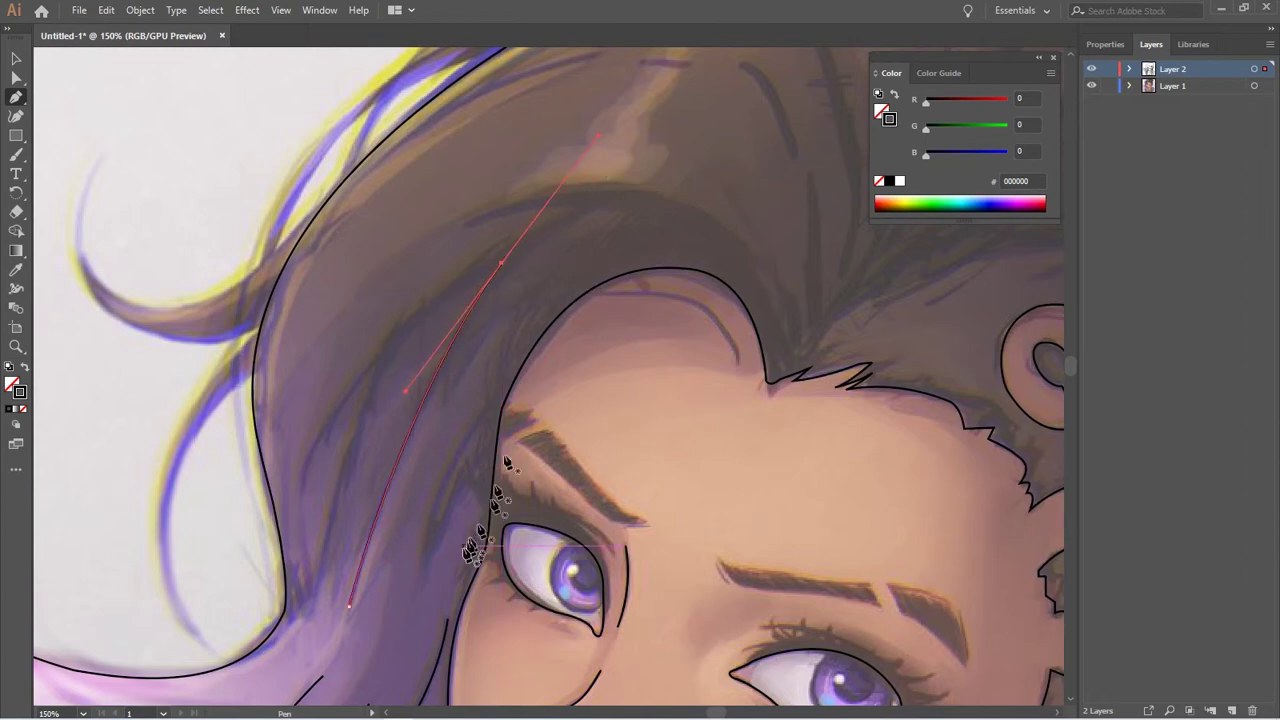
pyautogui.click(424, 563)
pyautogui.moveTo(495, 397); pyautogui.dragTo(567, 318)
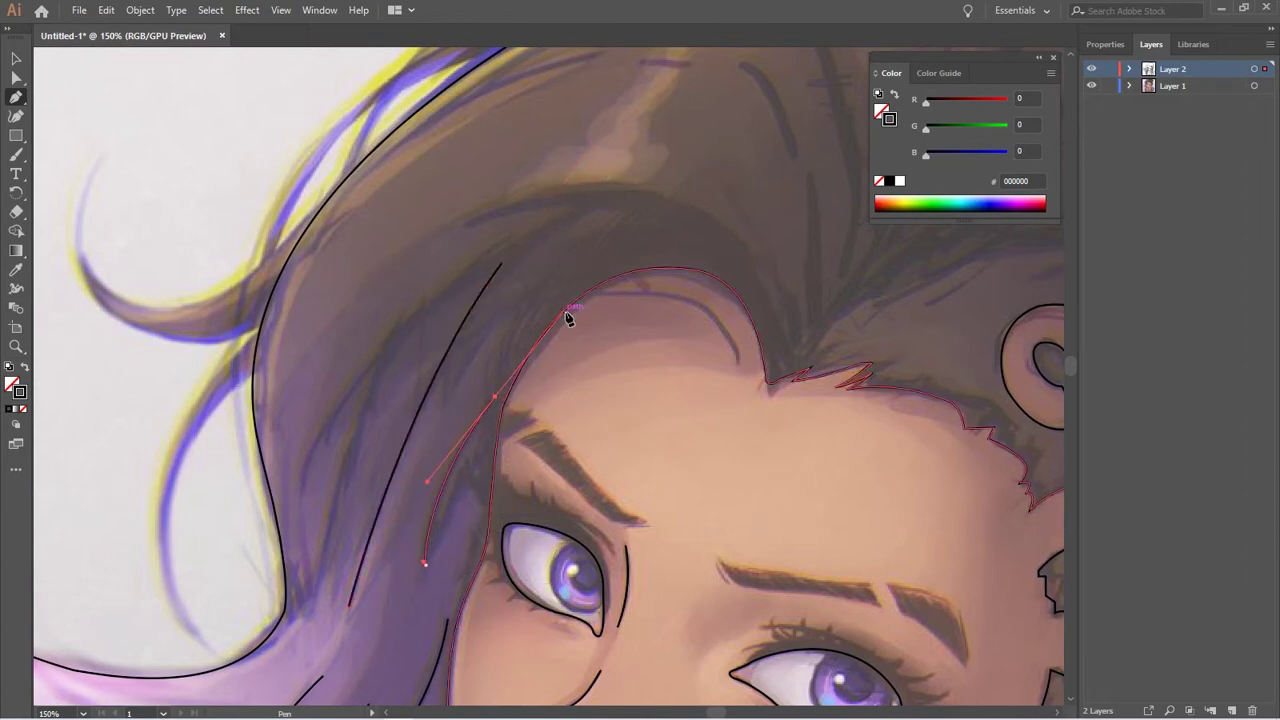
pyautogui.press('Return')
pyautogui.click(312, 601)
pyautogui.moveTo(412, 314); pyautogui.dragTo(491, 217)
pyautogui.press('Return')
# Add several curved strands across the crown, one running down to the hairline
pyautogui.click(300, 493)
pyautogui.moveTo(583, 213)
pyautogui.mouseDown()
pyautogui.moveTo(695, 205)
pyautogui.moveTo(846, 120)
pyautogui.mouseUp()
pyautogui.moveTo(410, 314)
pyautogui.mouseDown()
pyautogui.moveTo(478, 497)
pyautogui.moveTo(320, 434)
pyautogui.mouseUp()
pyautogui.press('Return')
pyautogui.click(295, 488)
pyautogui.moveTo(552, 294); pyautogui.dragTo(588, 289)
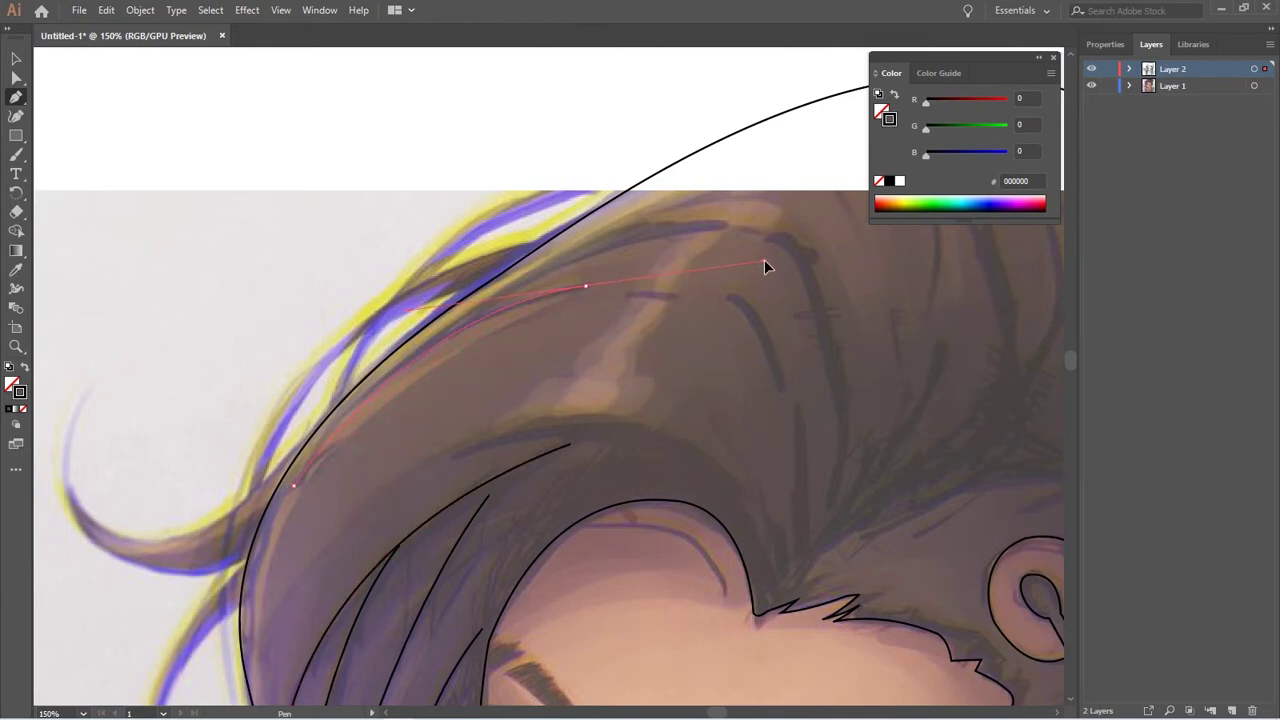
pyautogui.press('Return')
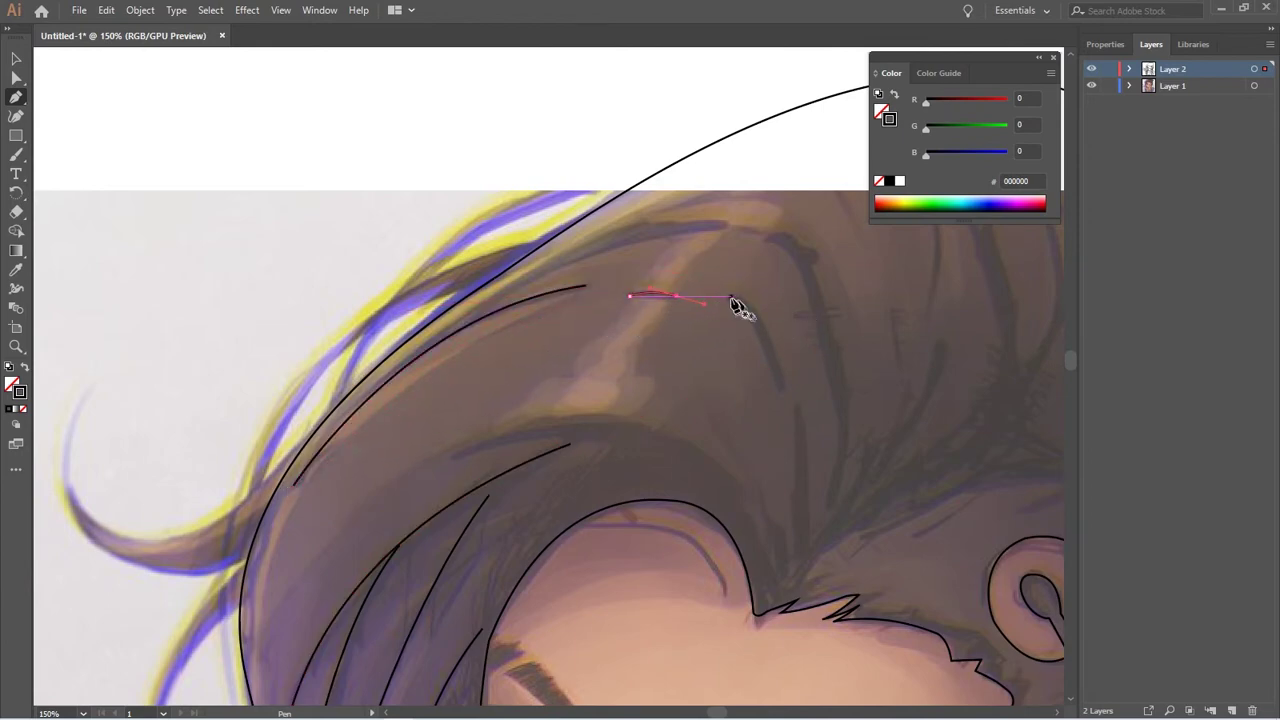
pyautogui.moveTo(733, 300); pyautogui.dragTo(786, 391)
pyautogui.click(801, 417)
pyautogui.moveTo(801, 553); pyautogui.dragTo(790, 612)
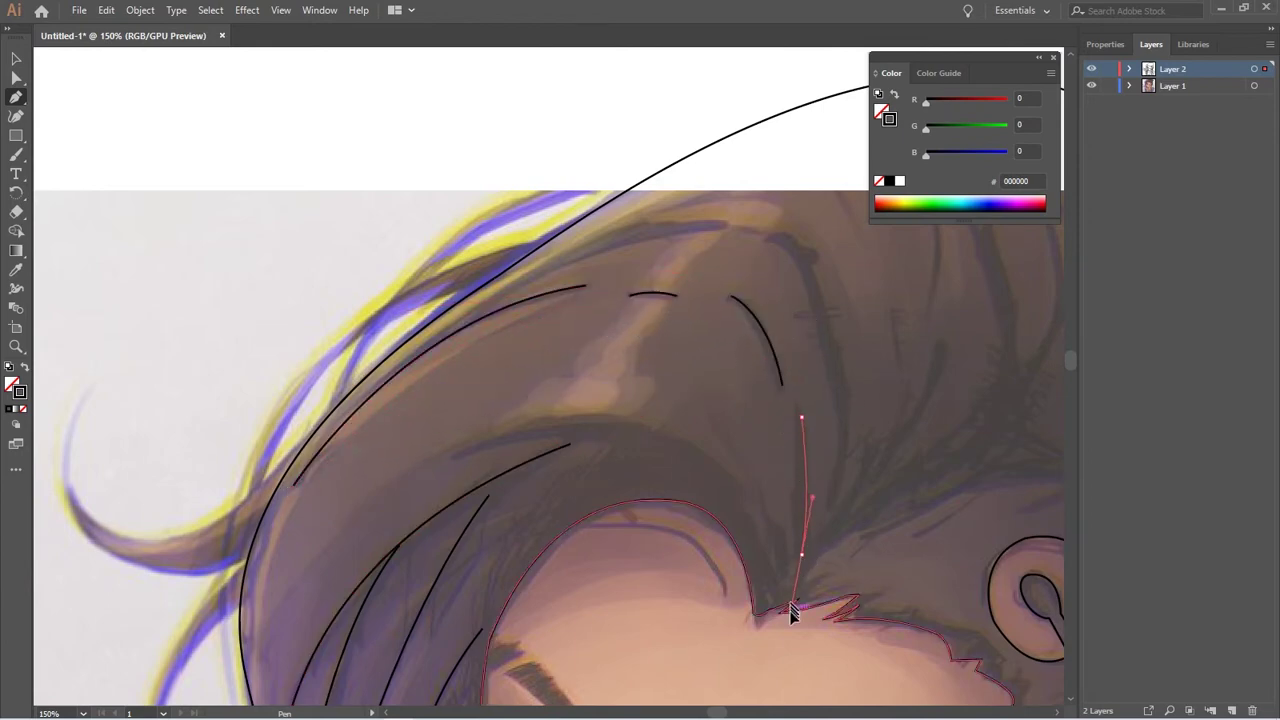
# Trace strands from the hairline peak toward the ear along the headband top, plus short strands above it
pyautogui.moveTo(857, 590)
pyautogui.mouseDown()
pyautogui.moveTo(535, 608)
pyautogui.moveTo(471, 313)
pyautogui.mouseUp()
pyautogui.click(268, 461)
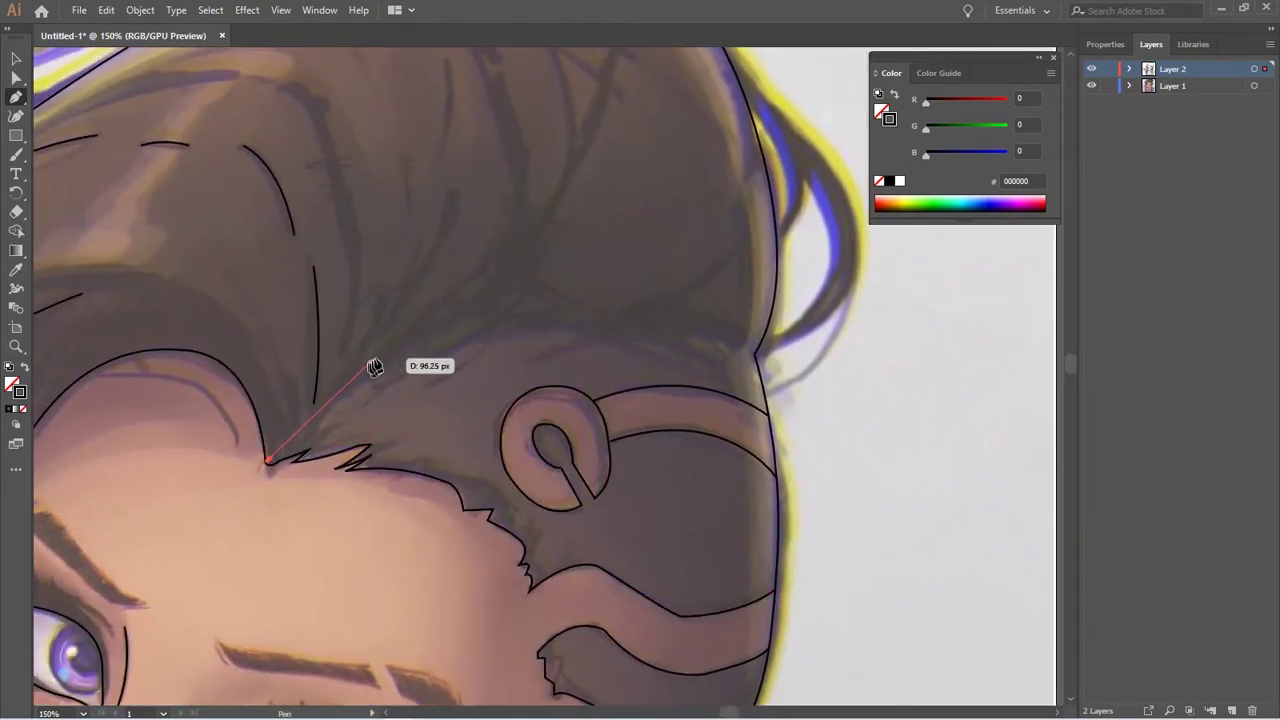
pyautogui.moveTo(380, 350)
pyautogui.mouseDown()
pyautogui.moveTo(475, 294)
pyautogui.moveTo(404, 330)
pyautogui.mouseUp()
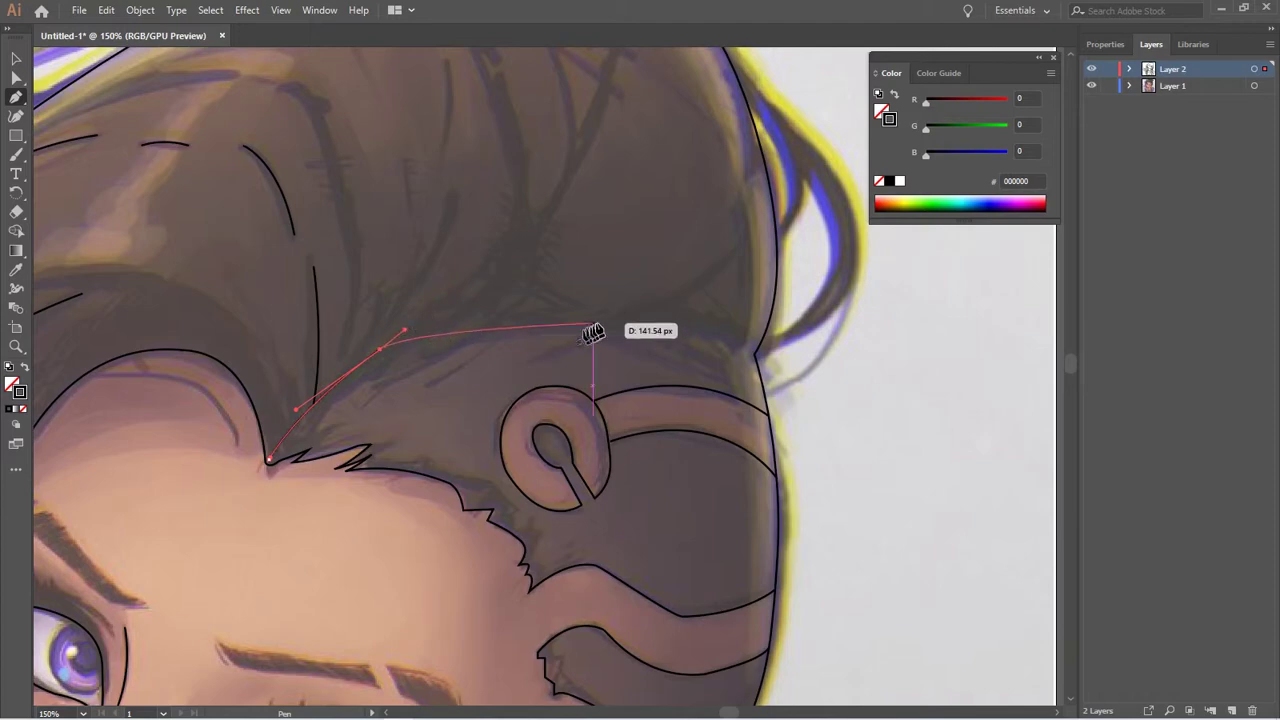
pyautogui.moveTo(593, 321); pyautogui.dragTo(684, 336)
pyautogui.moveTo(755, 355); pyautogui.dragTo(805, 392)
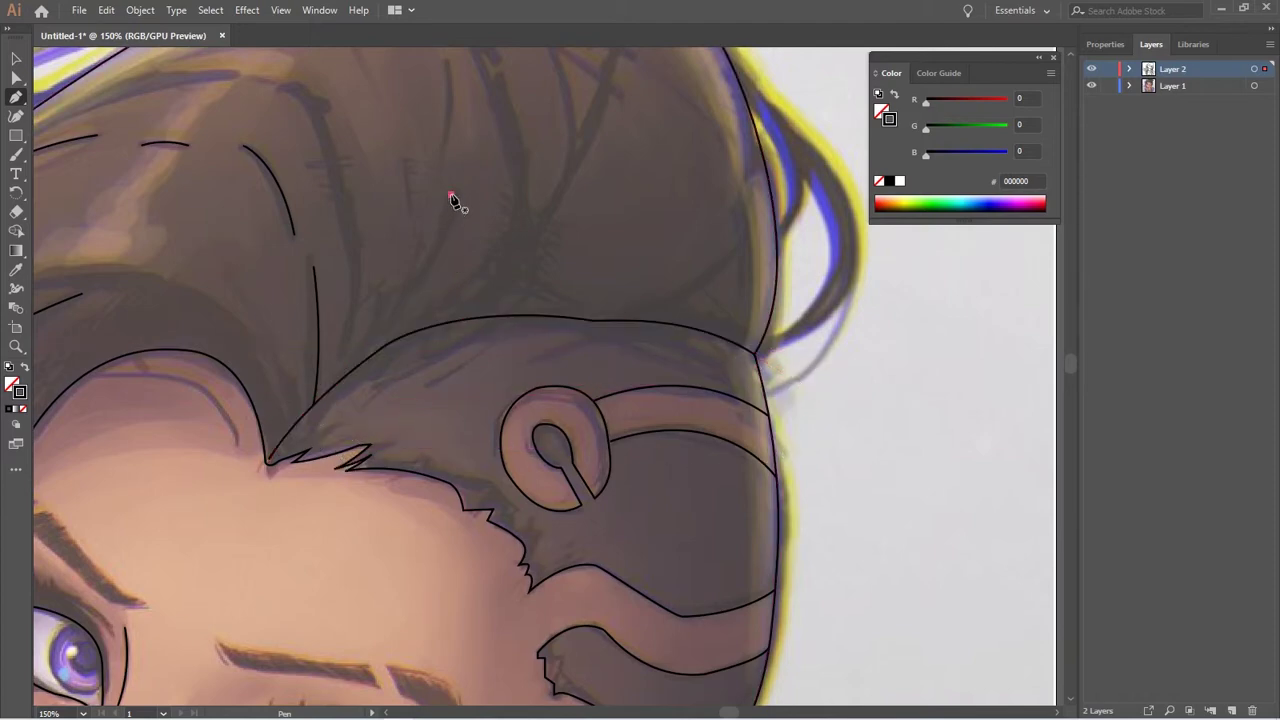
pyautogui.moveTo(449, 194); pyautogui.dragTo(350, 378)
pyautogui.moveTo(413, 331); pyautogui.dragTo(470, 290)
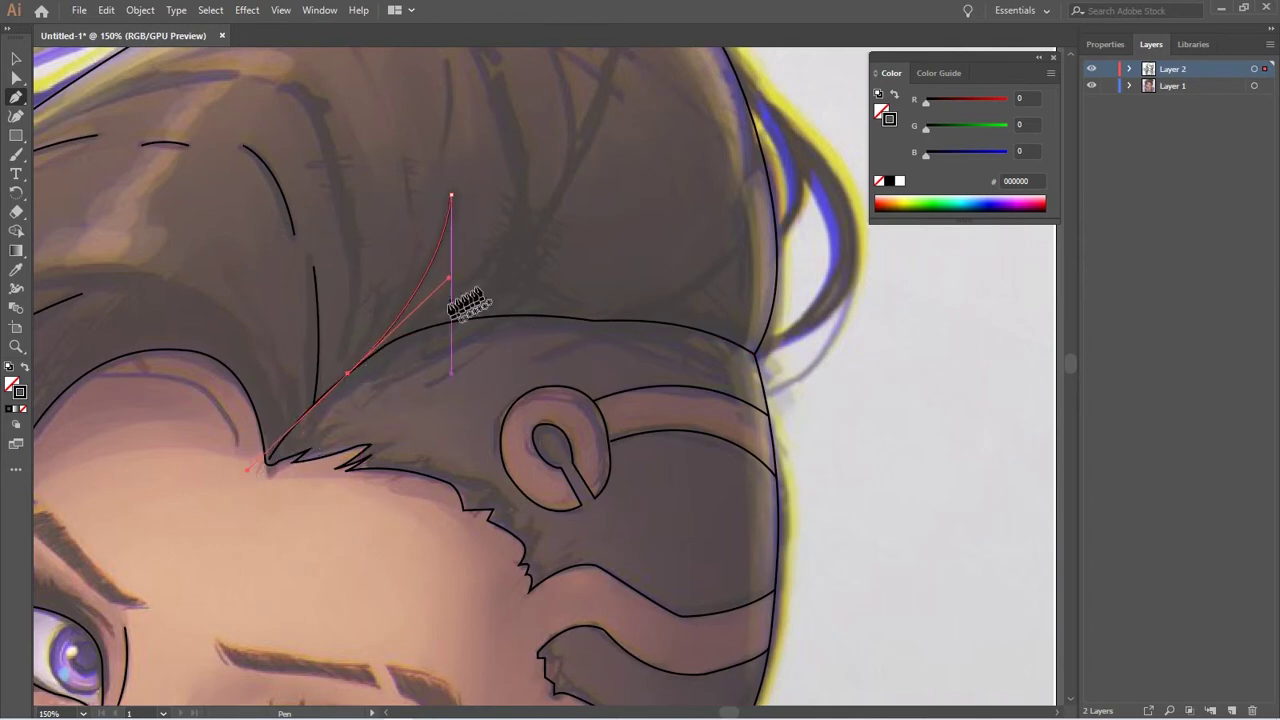
pyautogui.moveTo(522, 230); pyautogui.dragTo(347, 315)
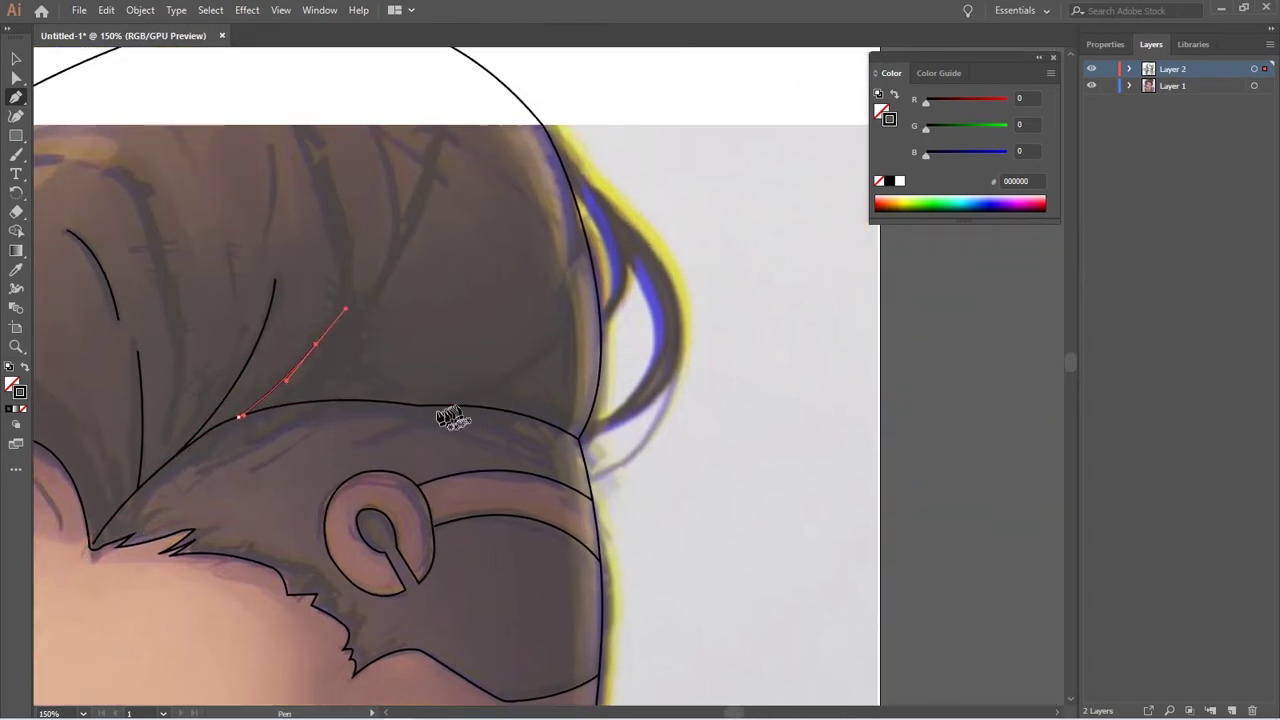
pyautogui.moveTo(437, 405); pyautogui.dragTo(593, 287)
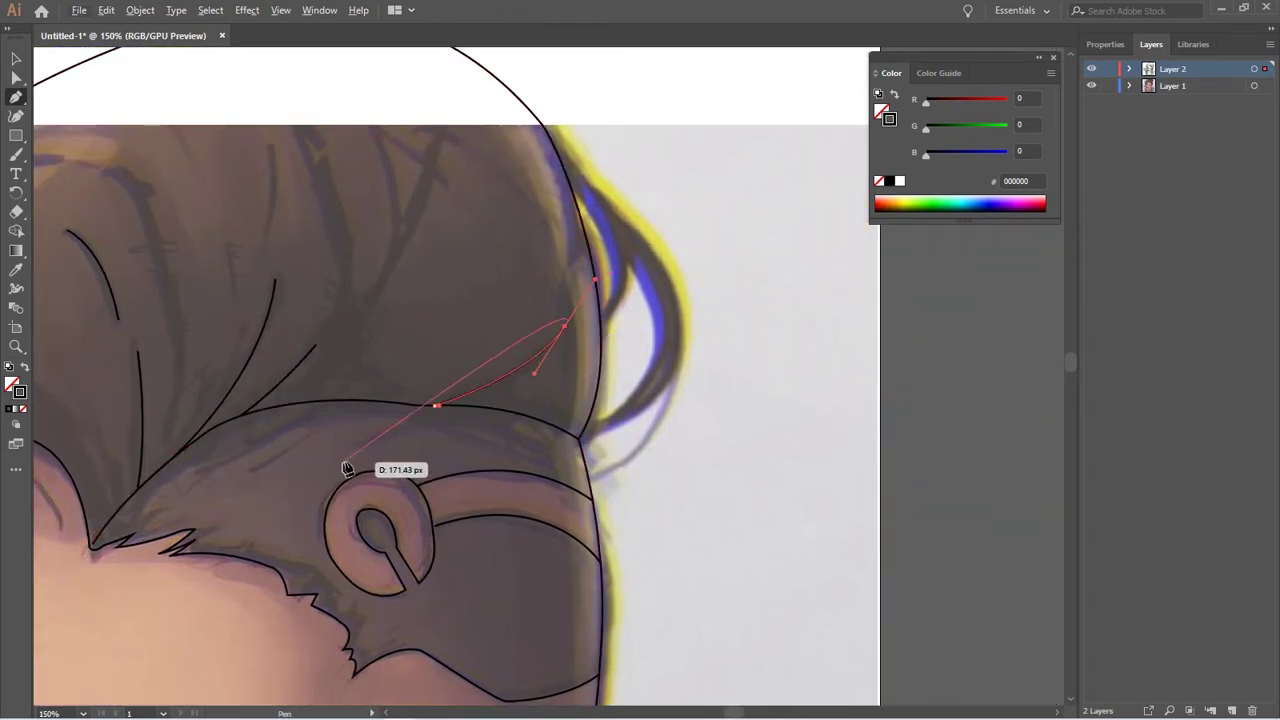
pyautogui.moveTo(290, 452); pyautogui.dragTo(418, 436)
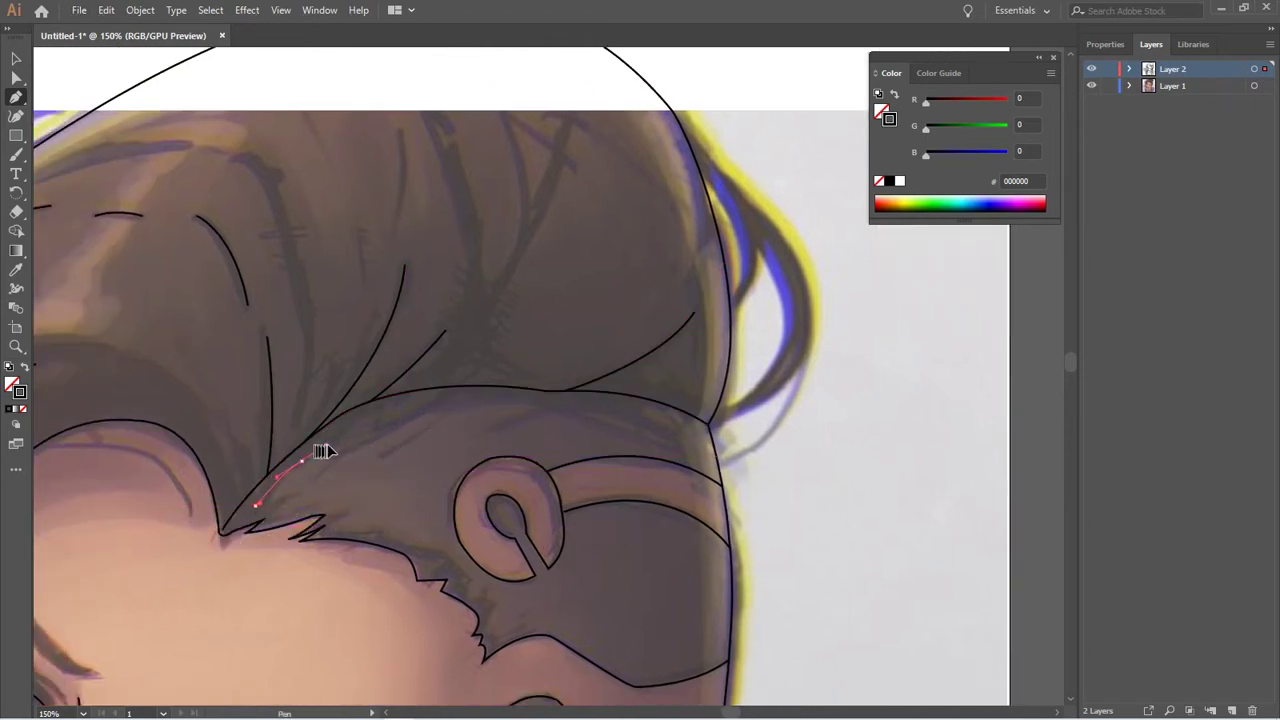
pyautogui.moveTo(326, 446); pyautogui.dragTo(378, 402)
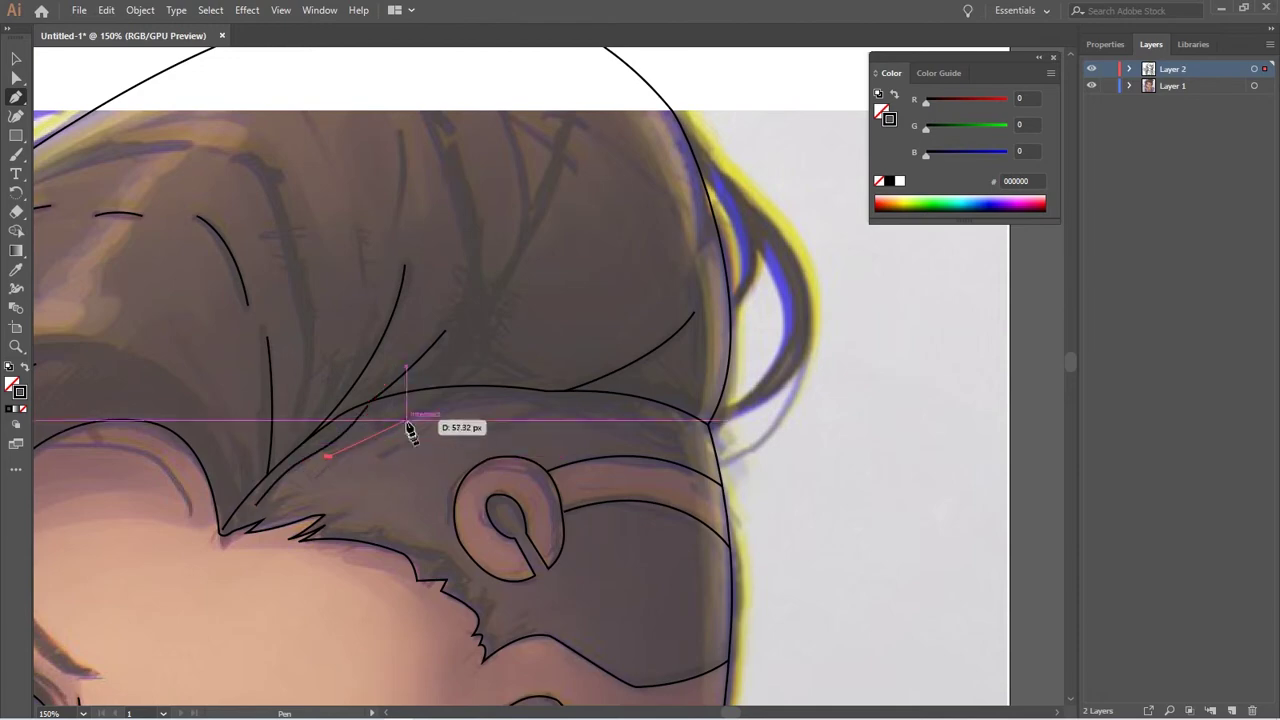
pyautogui.moveTo(382, 457); pyautogui.dragTo(424, 447)
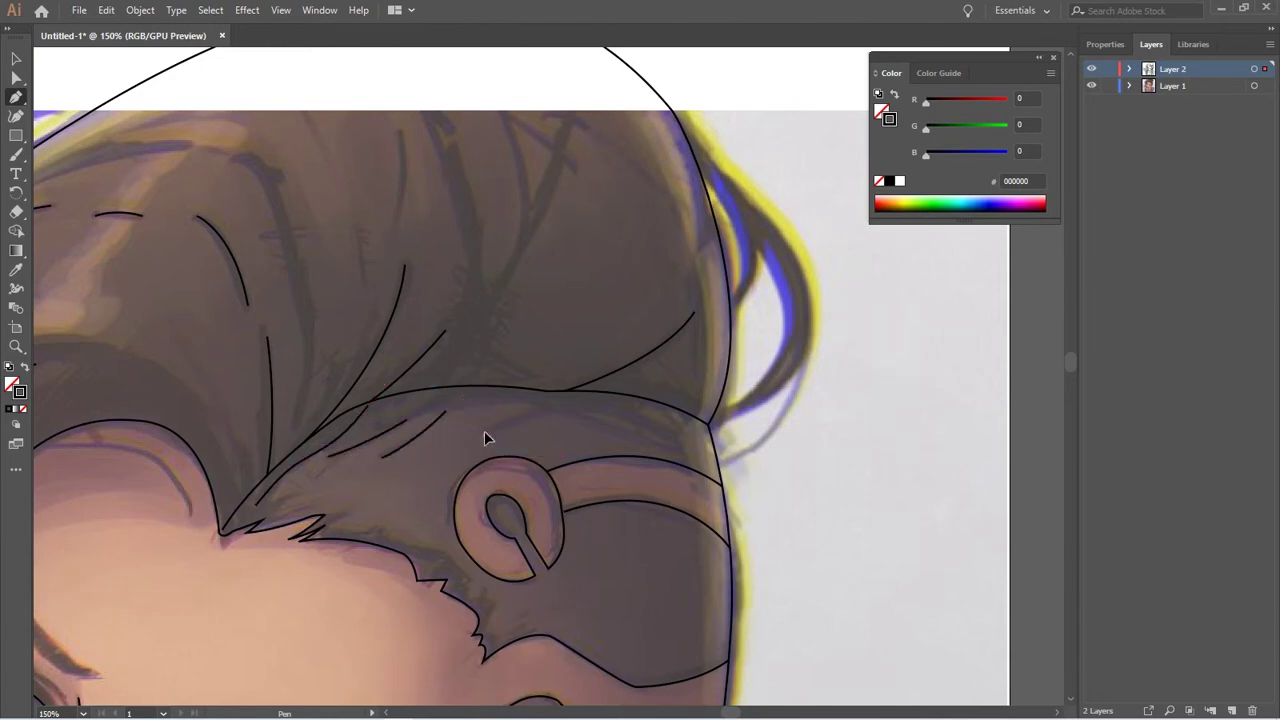
# Place points along the headband top and draw an inner arc over the crown
pyautogui.click(515, 406)
pyautogui.click(584, 410)
pyautogui.moveTo(655, 416); pyautogui.dragTo(686, 457)
pyautogui.moveTo(462, 296); pyautogui.dragTo(547, 570)
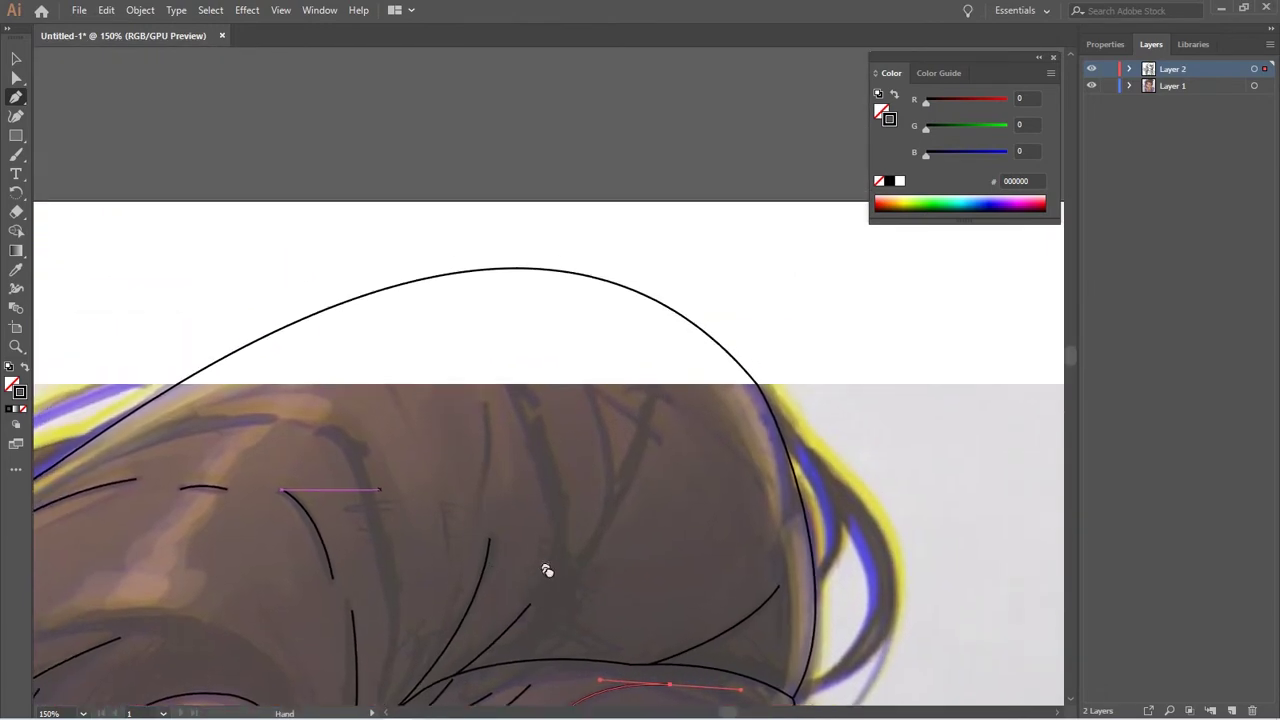
pyautogui.click(224, 384)
pyautogui.moveTo(590, 364)
pyautogui.mouseDown()
pyautogui.moveTo(772, 470)
pyautogui.moveTo(842, 628)
pyautogui.mouseUp()
pyautogui.press('Escape')
# Draw the first additional curved strands over the crown following the painted hair
pyautogui.click(514, 285)
pyautogui.scroll(-5, 668, 600)
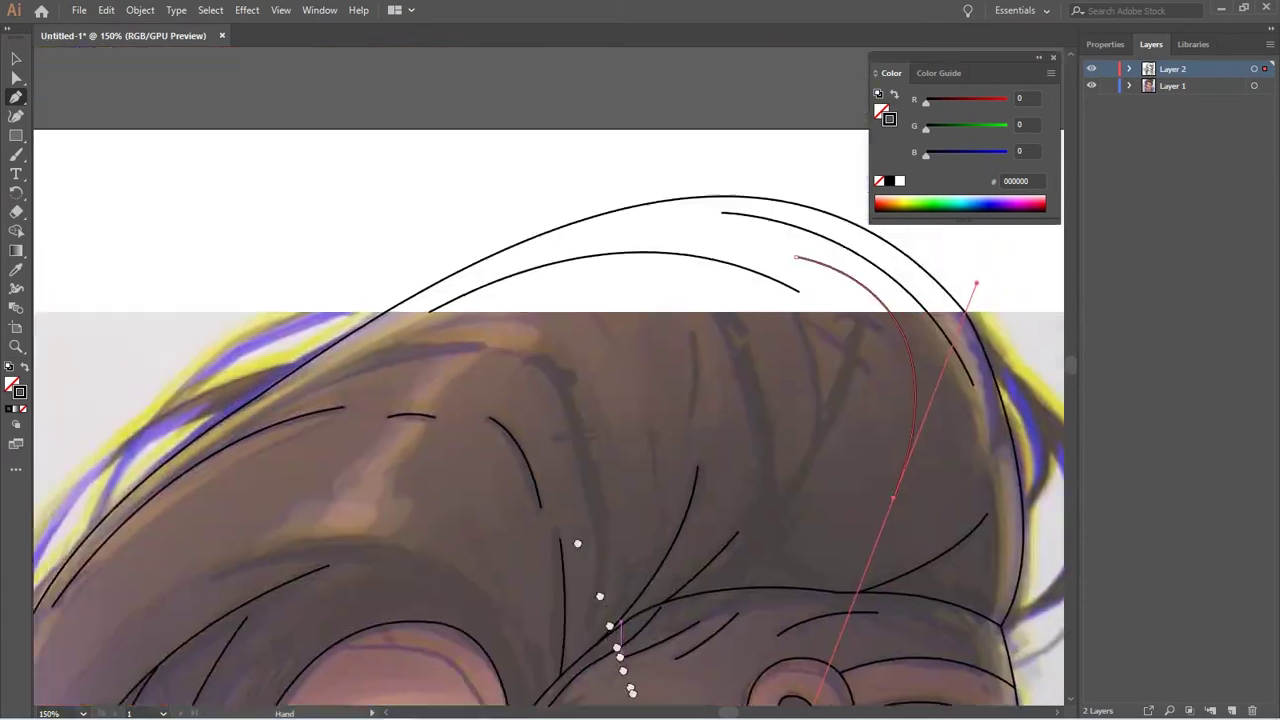
pyautogui.moveTo(470, 700); pyautogui.dragTo(640, 525)
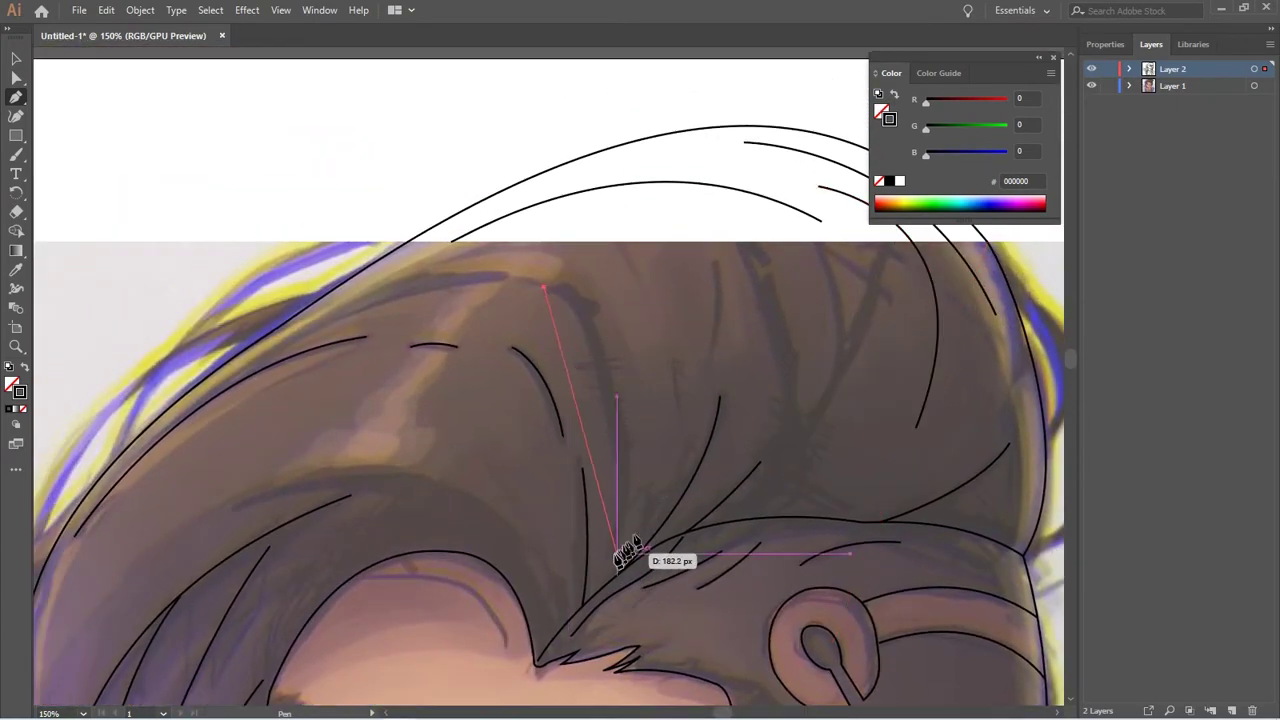
pyautogui.scroll(-5, 575, 620)
pyautogui.scroll(3, 680, 381)
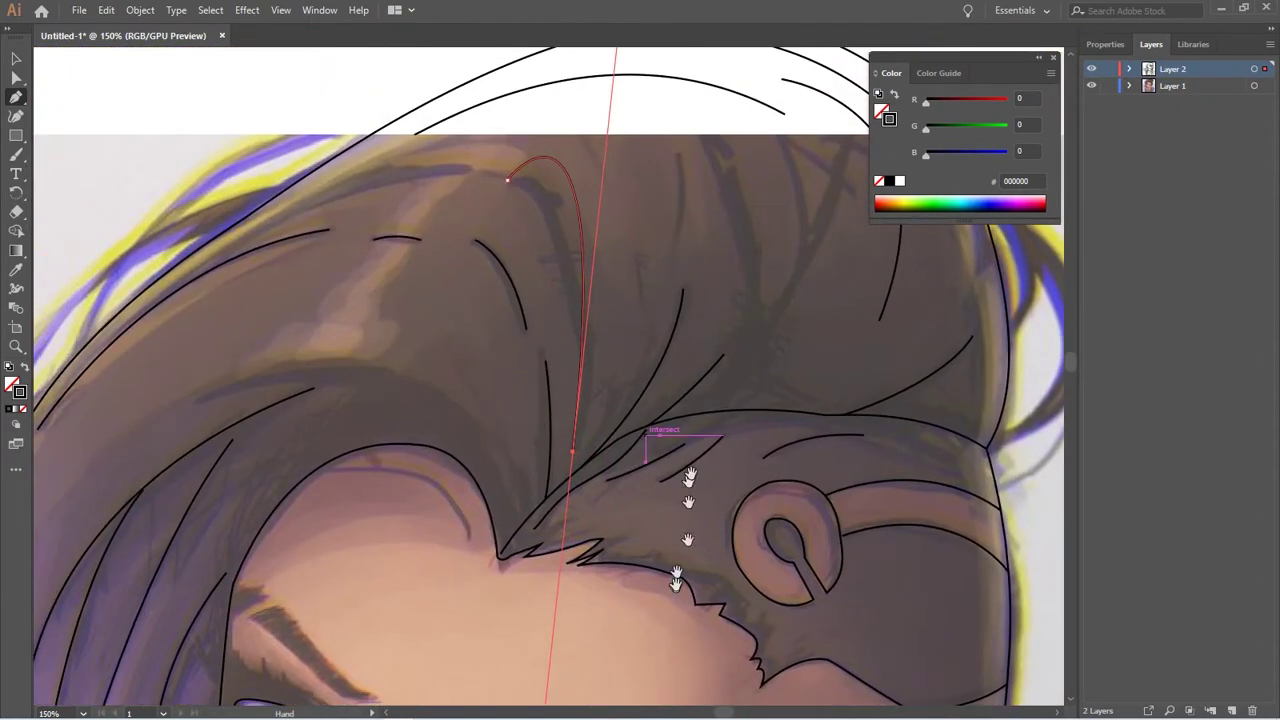
pyautogui.scroll(3, 640, 320)
pyautogui.moveTo(573, 232); pyautogui.dragTo(560, 371)
pyautogui.keyDown('ctrl'); pyautogui.click(560, 371); pyautogui.keyUp('ctrl')
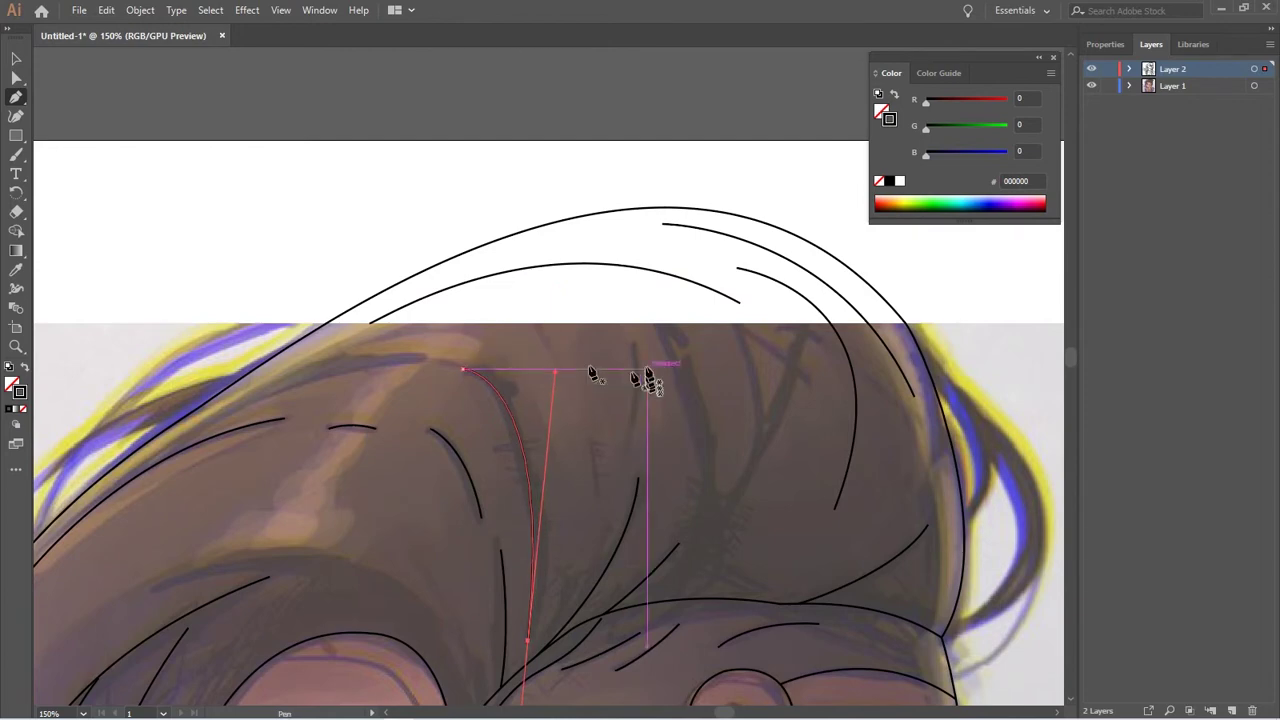
pyautogui.click(638, 343)
pyautogui.moveTo(624, 456); pyautogui.dragTo(604, 532)
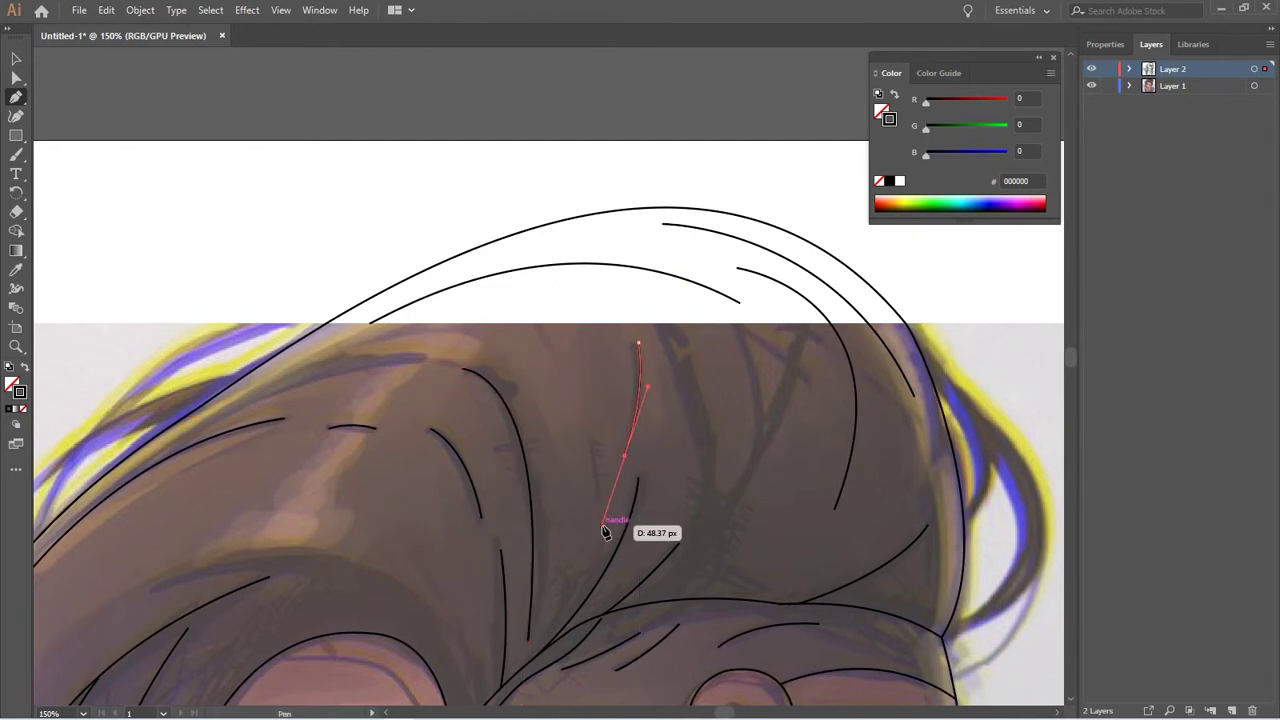
# Add more strands across the head, including a short one near the top and one running toward the forehead
pyautogui.keyDown('ctrl'); pyautogui.click(123, 486); pyautogui.keyUp('ctrl')
pyautogui.click(122, 486)
pyautogui.moveTo(423, 358)
pyautogui.mouseDown()
pyautogui.moveTo(588, 360)
pyautogui.moveTo(630, 420)
pyautogui.moveTo(552, 590)
pyautogui.mouseUp()
pyautogui.keyDown('ctrl'); pyautogui.click(356, 345); pyautogui.keyUp('ctrl')
pyautogui.click(356, 345)
pyautogui.hscroll(2, 838, 530)
pyautogui.scroll(-1, 838, 530)
pyautogui.keyDown('ctrl'); pyautogui.click(557, 277); pyautogui.keyUp('ctrl')
pyautogui.click(557, 277)
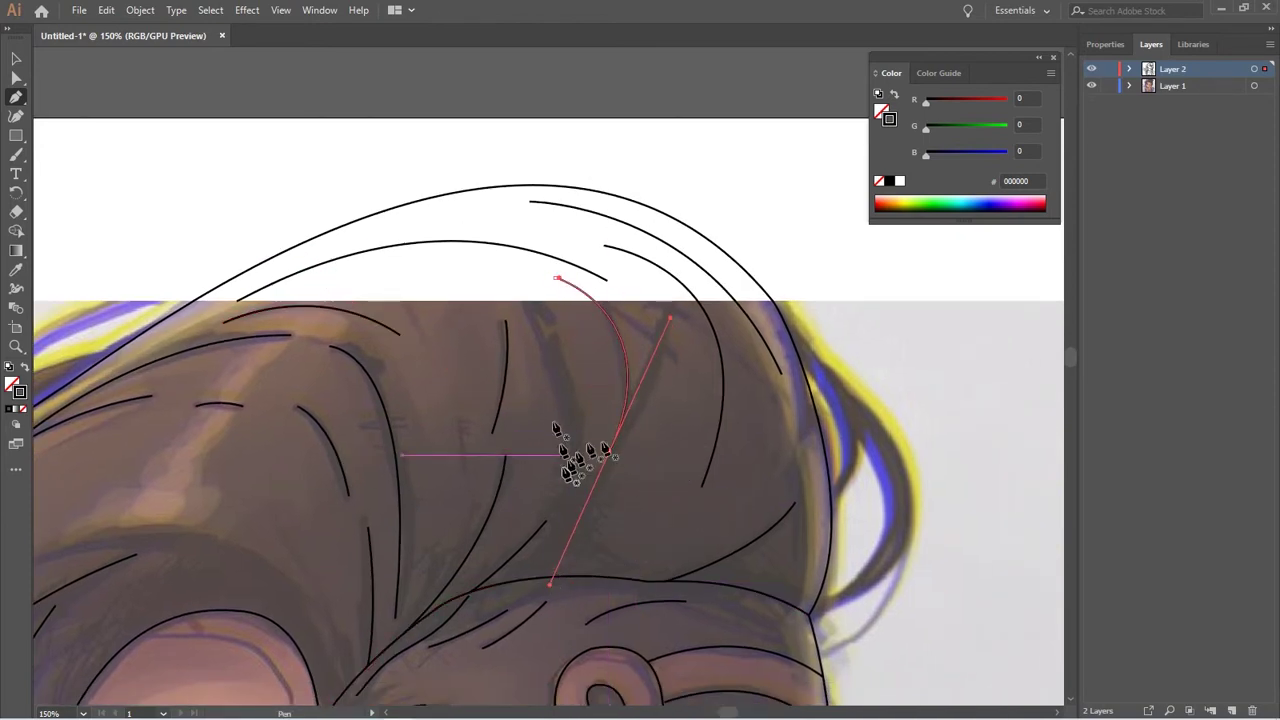
pyautogui.keyDown('ctrl'); pyautogui.click(442, 277); pyautogui.keyUp('ctrl')
pyautogui.click(442, 277)
pyautogui.moveTo(530, 290); pyautogui.dragTo(563, 358)
pyautogui.keyDown('ctrl'); pyautogui.click(514, 306); pyautogui.keyUp('ctrl')
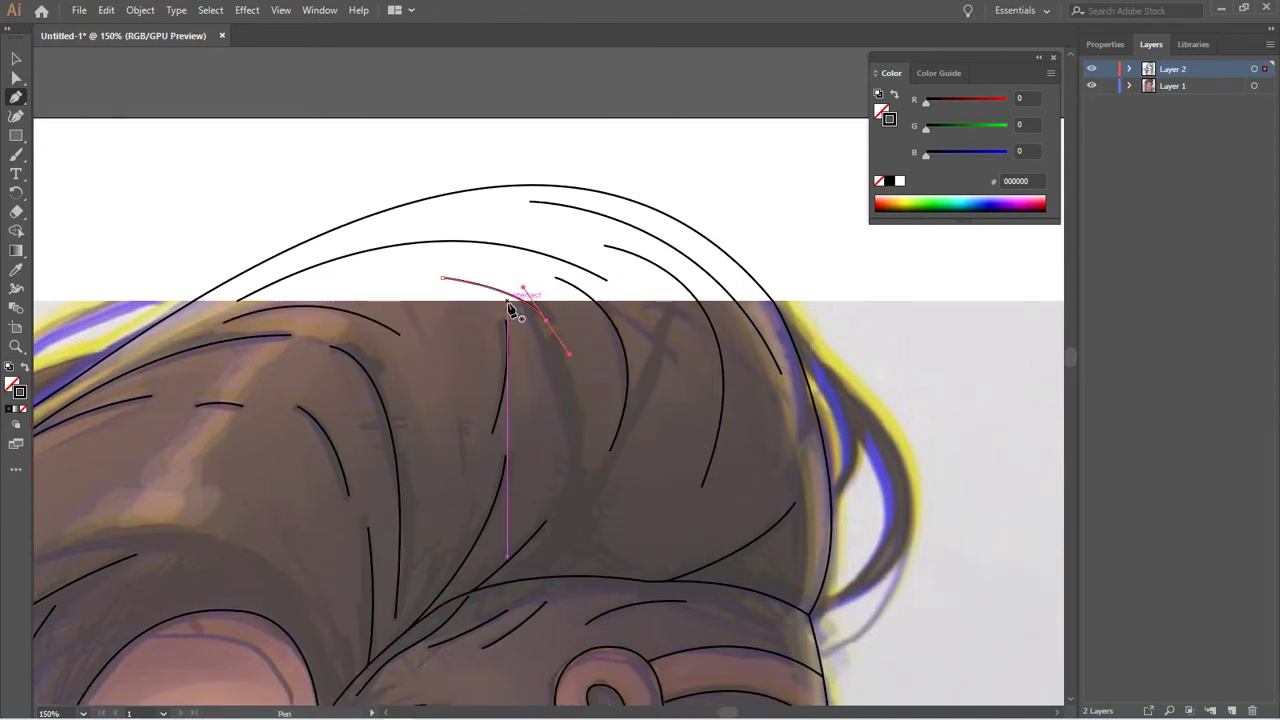
pyautogui.click(514, 306)
pyautogui.moveTo(565, 525); pyautogui.dragTo(518, 673)
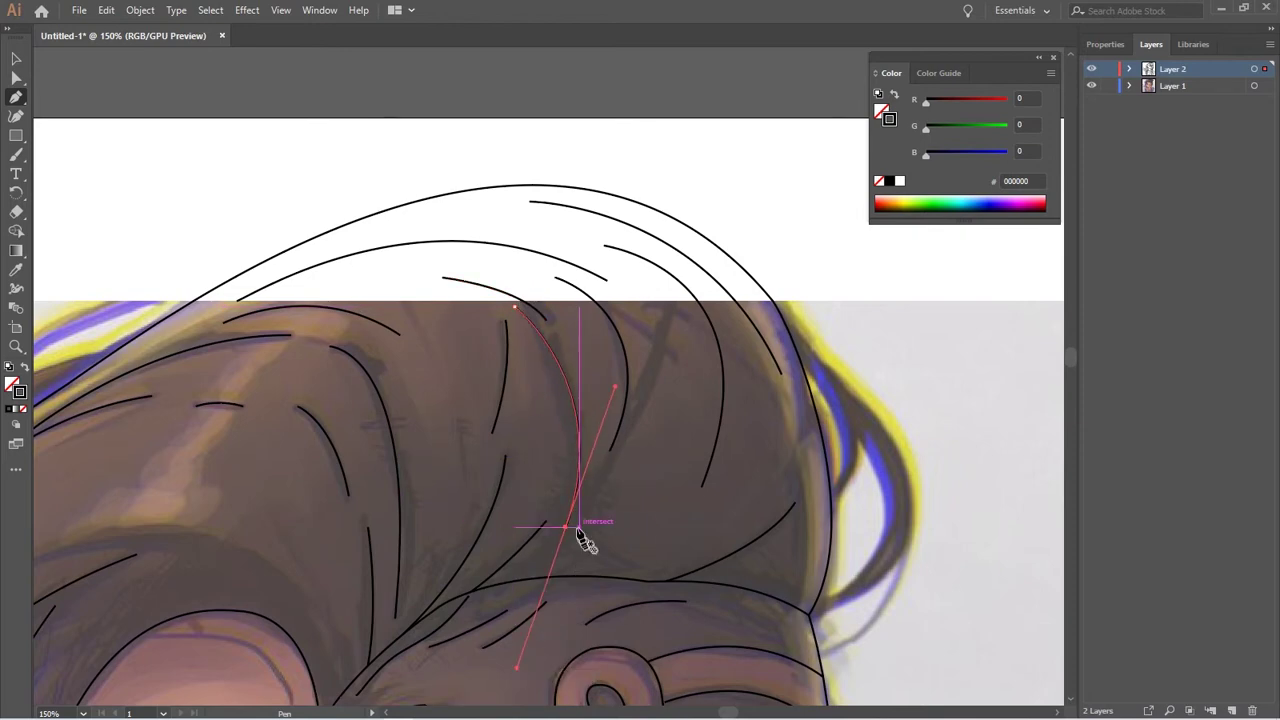
pyautogui.moveTo(579, 504)
pyautogui.mouseDown()
pyautogui.moveTo(520, 486)
pyautogui.moveTo(697, 349)
pyautogui.moveTo(800, 320)
pyautogui.mouseUp()
pyautogui.moveTo(400, 370); pyautogui.dragTo(598, 270)
# Trace the hair's left outer edge and the flyaway strand curling outward to its tip
pyautogui.click(596, 251)
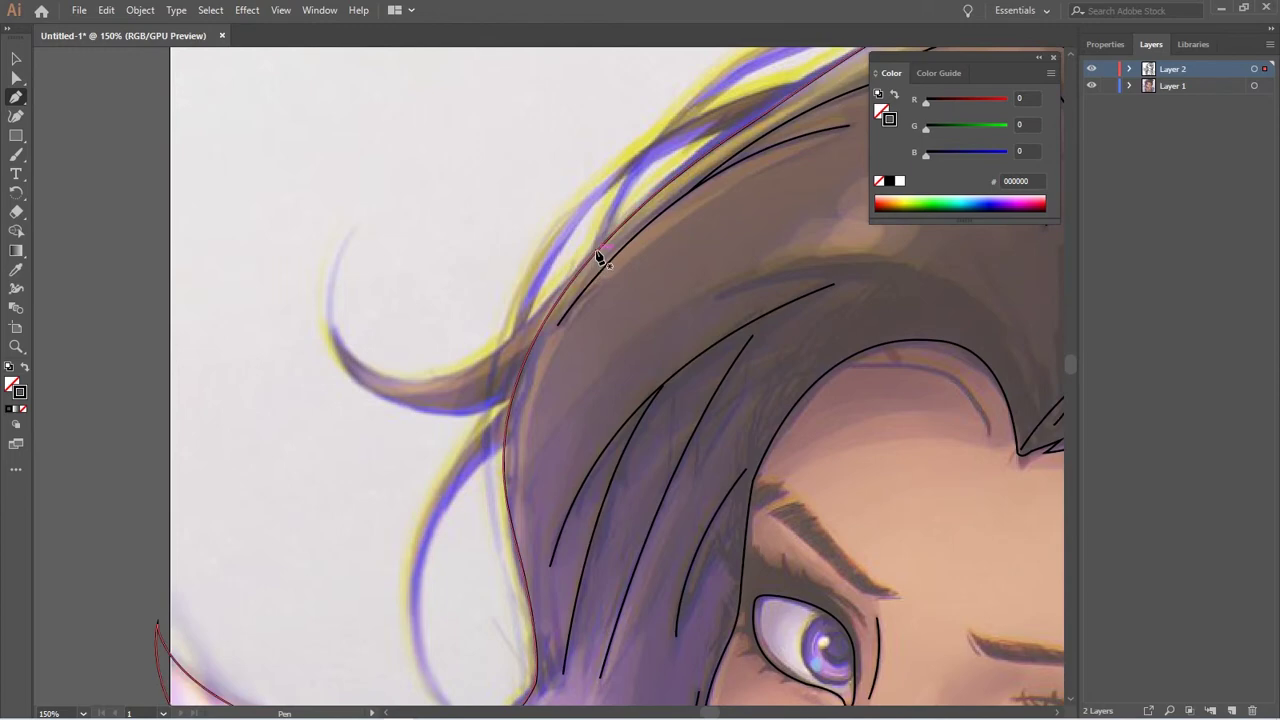
pyautogui.moveTo(410, 385); pyautogui.dragTo(323, 377)
pyautogui.press('super')
pyautogui.press('super')
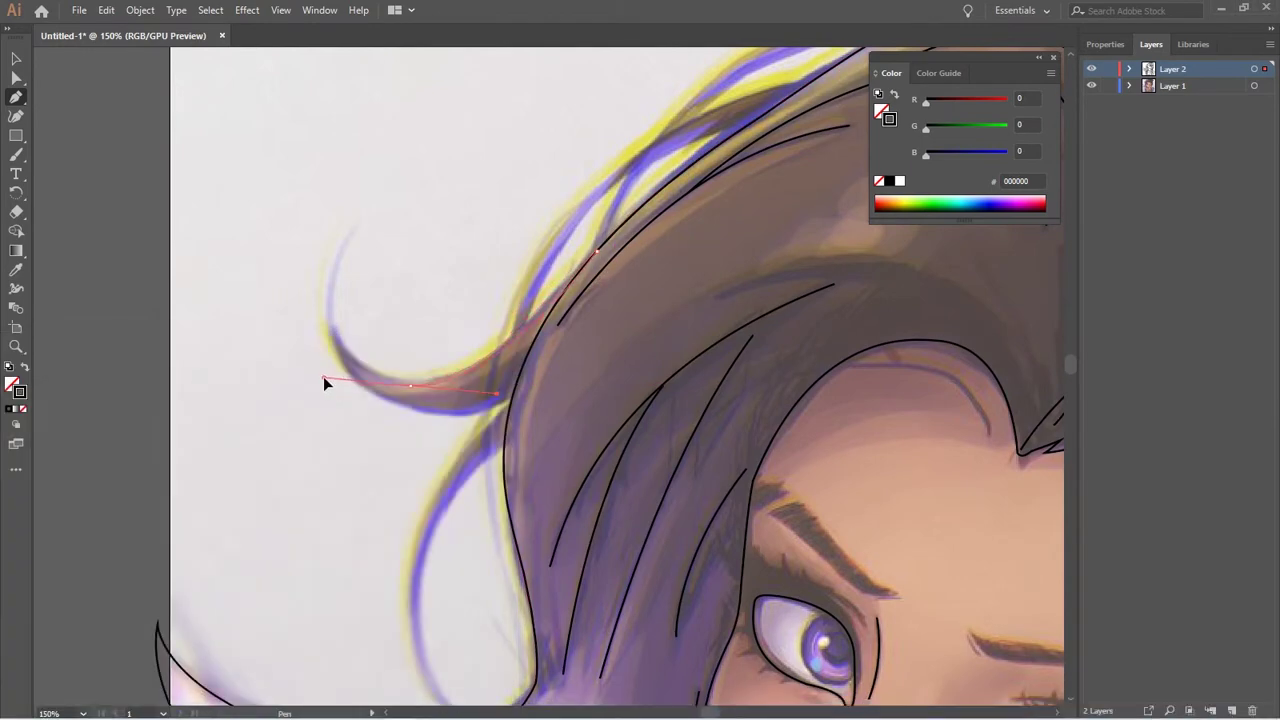
pyautogui.moveTo(410, 393)
pyautogui.mouseDown()
pyautogui.moveTo(334, 383)
pyautogui.moveTo(411, 390)
pyautogui.mouseUp()
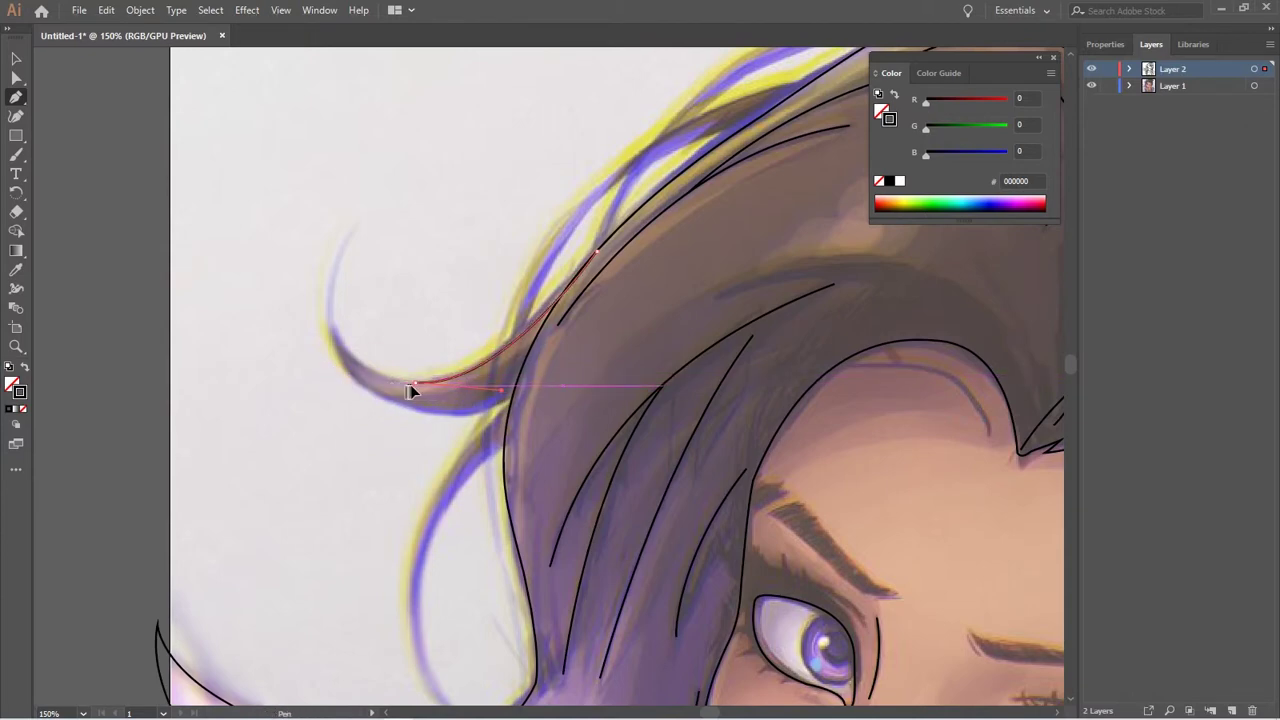
pyautogui.moveTo(361, 226); pyautogui.dragTo(446, 104)
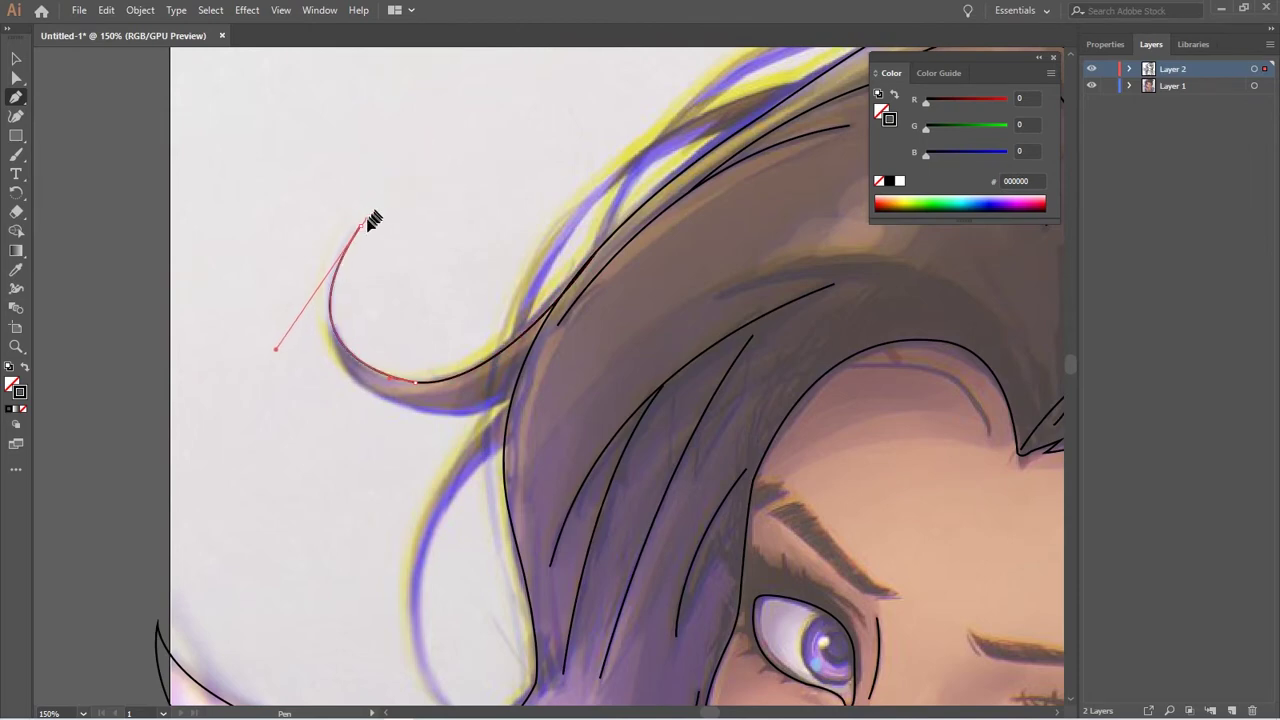
pyautogui.moveTo(332, 335)
pyautogui.mouseDown()
pyautogui.moveTo(339, 429)
pyautogui.moveTo(349, 384)
pyautogui.moveTo(516, 398)
pyautogui.moveTo(618, 330)
pyautogui.moveTo(440, 418)
pyautogui.moveTo(492, 430)
pyautogui.moveTo(563, 378)
pyautogui.mouseUp()
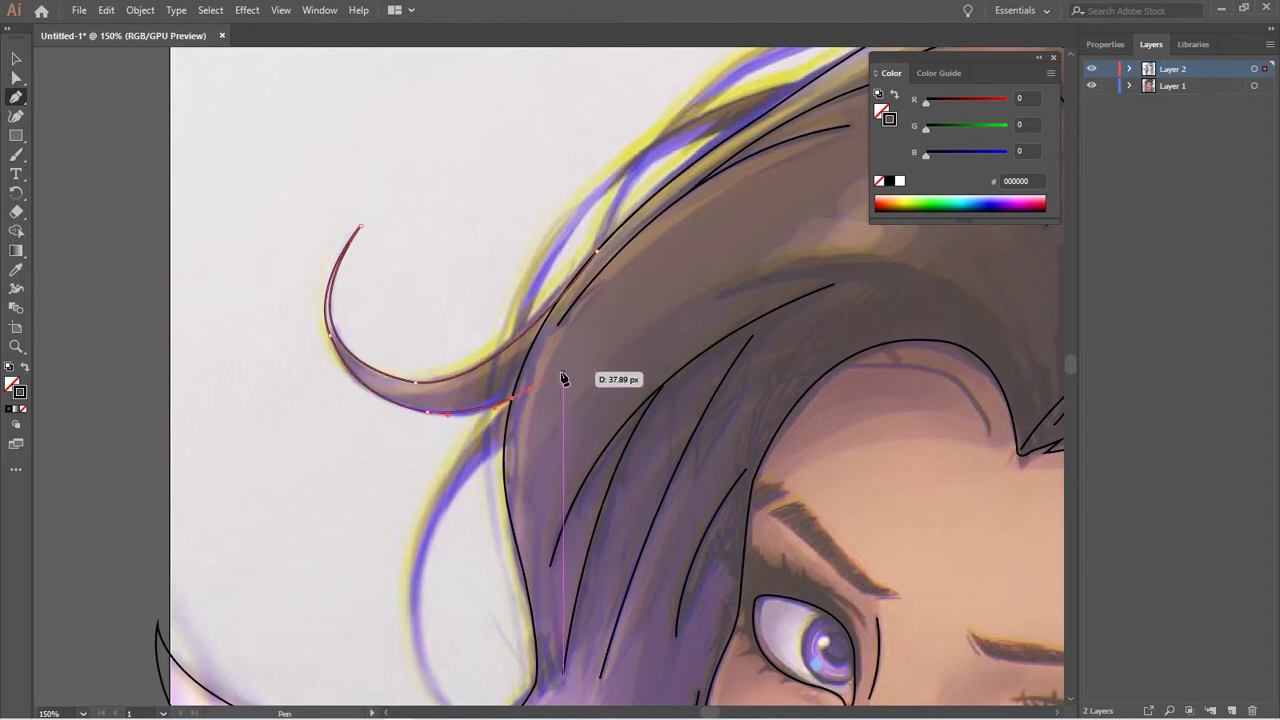
# Outline a second loose strand up to the hair outline, undoing and redrawing its end curve
pyautogui.moveTo(542, 477); pyautogui.dragTo(535, 321)
pyautogui.click(464, 577)
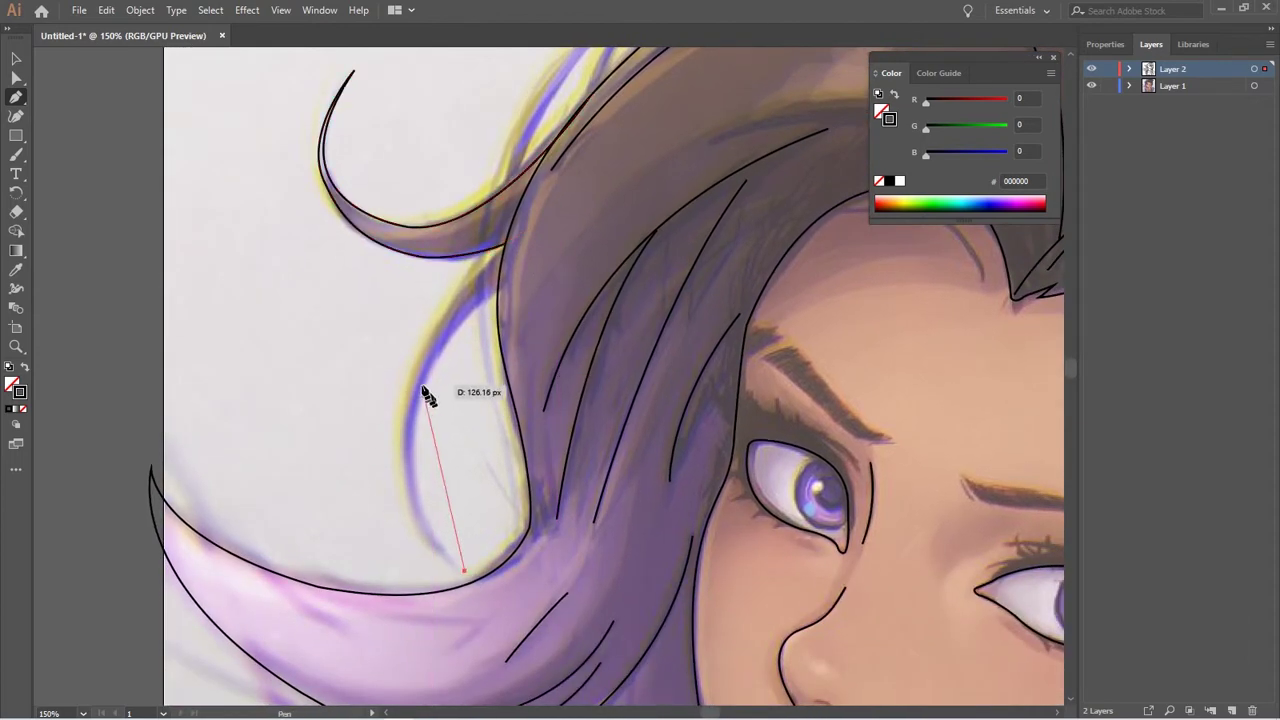
pyautogui.moveTo(423, 384); pyautogui.dragTo(465, 270)
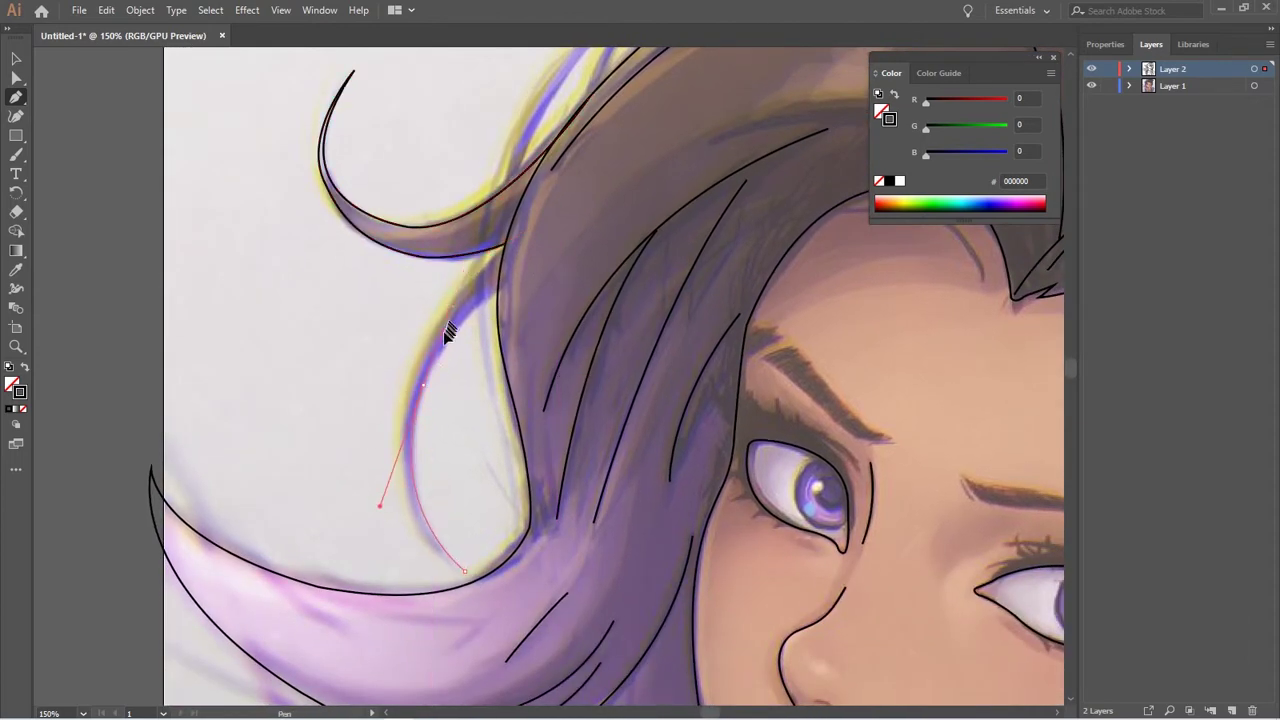
pyautogui.moveTo(449, 333); pyautogui.dragTo(465, 330)
pyautogui.click(498, 286)
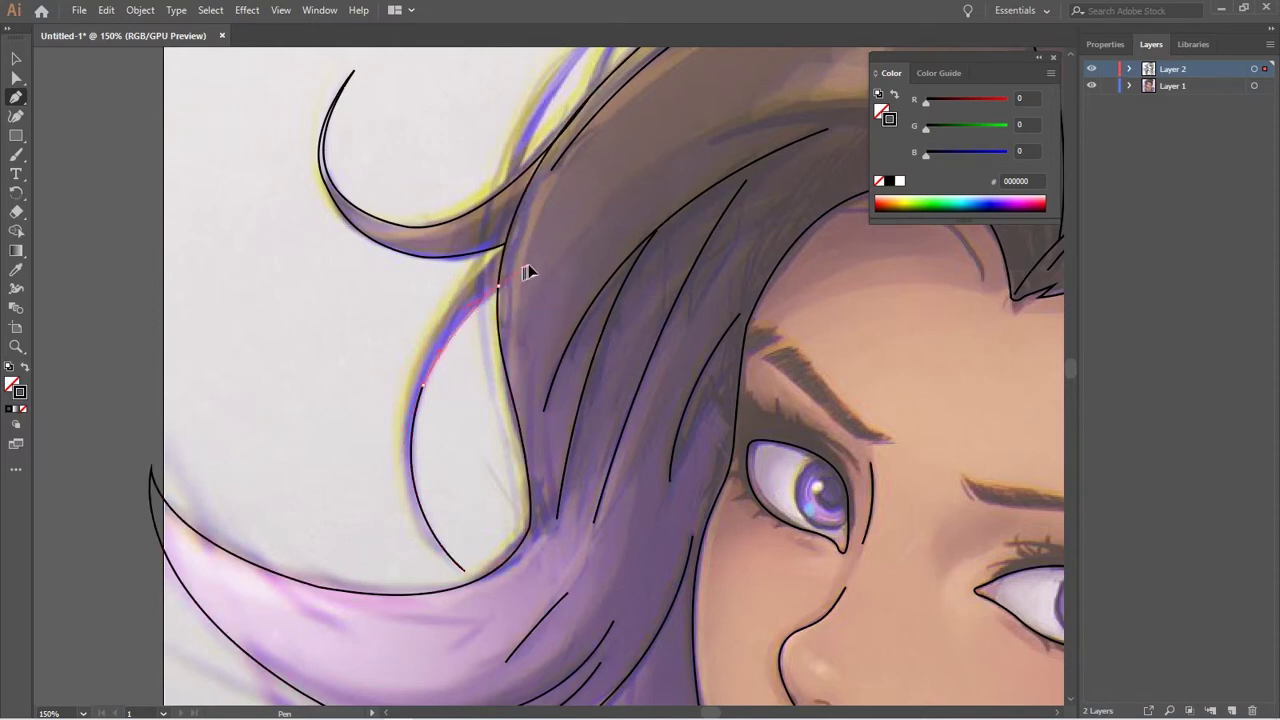
pyautogui.click(498, 287)
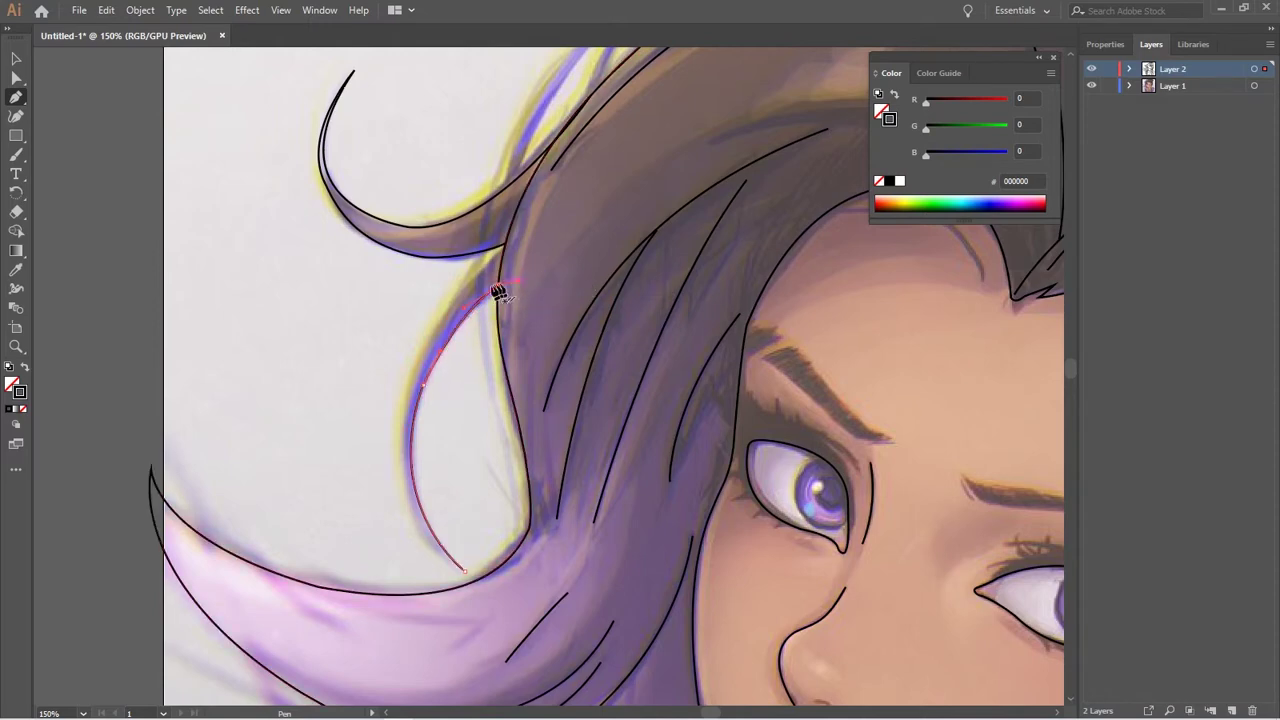
pyautogui.hotkey('ctrl', 'z')
pyautogui.hotkey('ctrl', 'z')
pyautogui.moveTo(410, 384)
pyautogui.mouseDown()
pyautogui.moveTo(414, 394)
pyautogui.moveTo(453, 248)
pyautogui.moveTo(560, 222)
pyautogui.moveTo(594, 366)
pyautogui.mouseUp()
# Outline the pointed hair tip near the neck, joining it back into the hair outline
pyautogui.moveTo(600, 420); pyautogui.dragTo(437, 280)
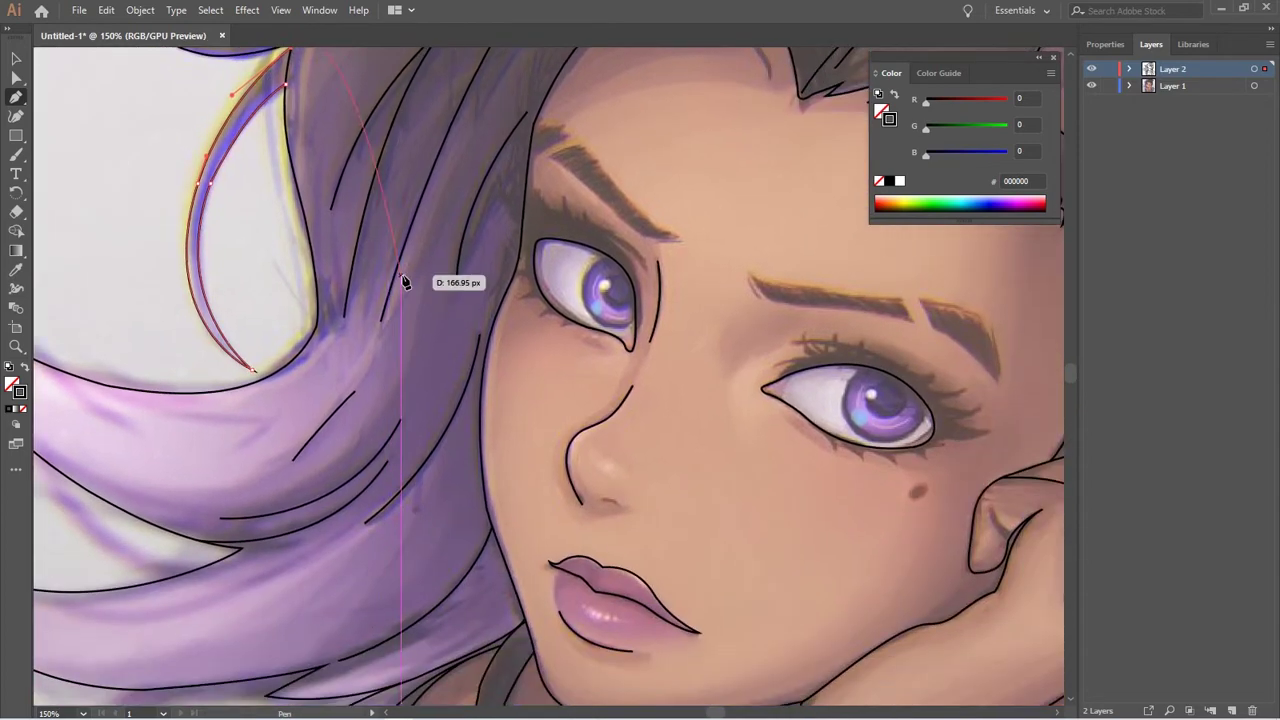
pyautogui.moveTo(680, 640)
pyautogui.mouseDown()
pyautogui.moveTo(526, 371)
pyautogui.moveTo(608, 298)
pyautogui.mouseUp()
pyautogui.click(442, 315)
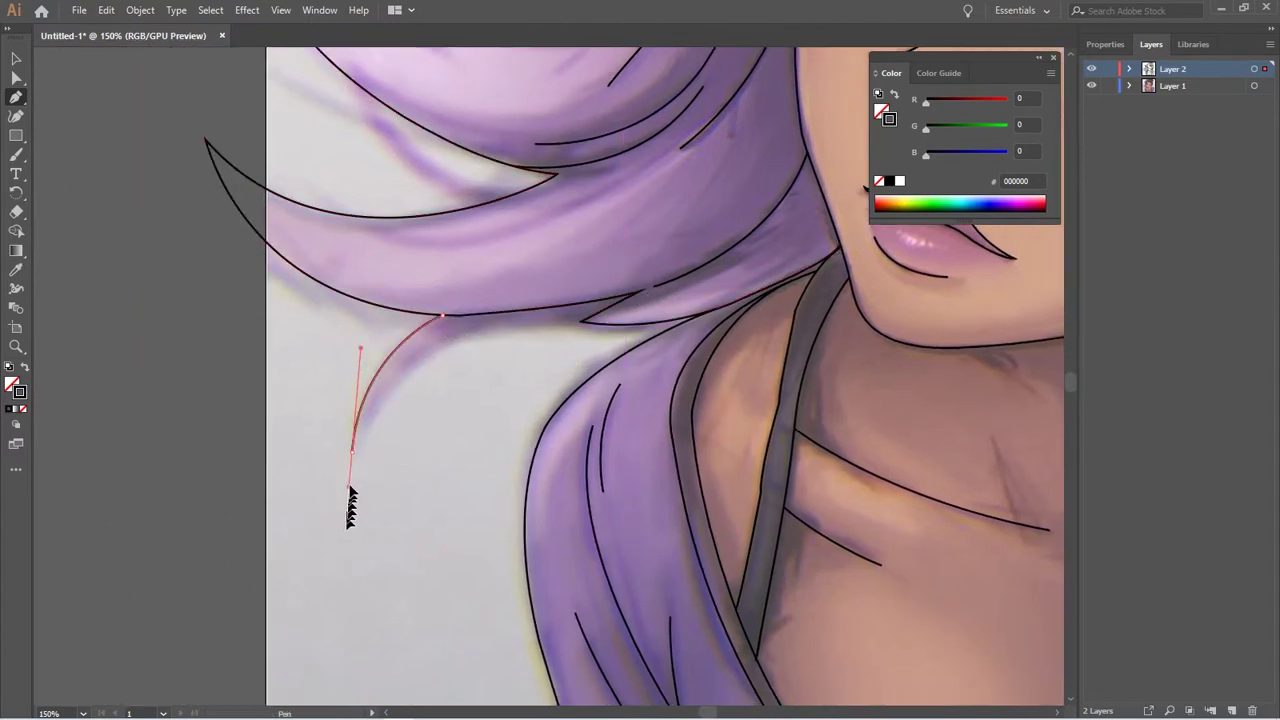
pyautogui.moveTo(343, 554); pyautogui.dragTo(355, 505)
pyautogui.moveTo(530, 317); pyautogui.dragTo(578, 324)
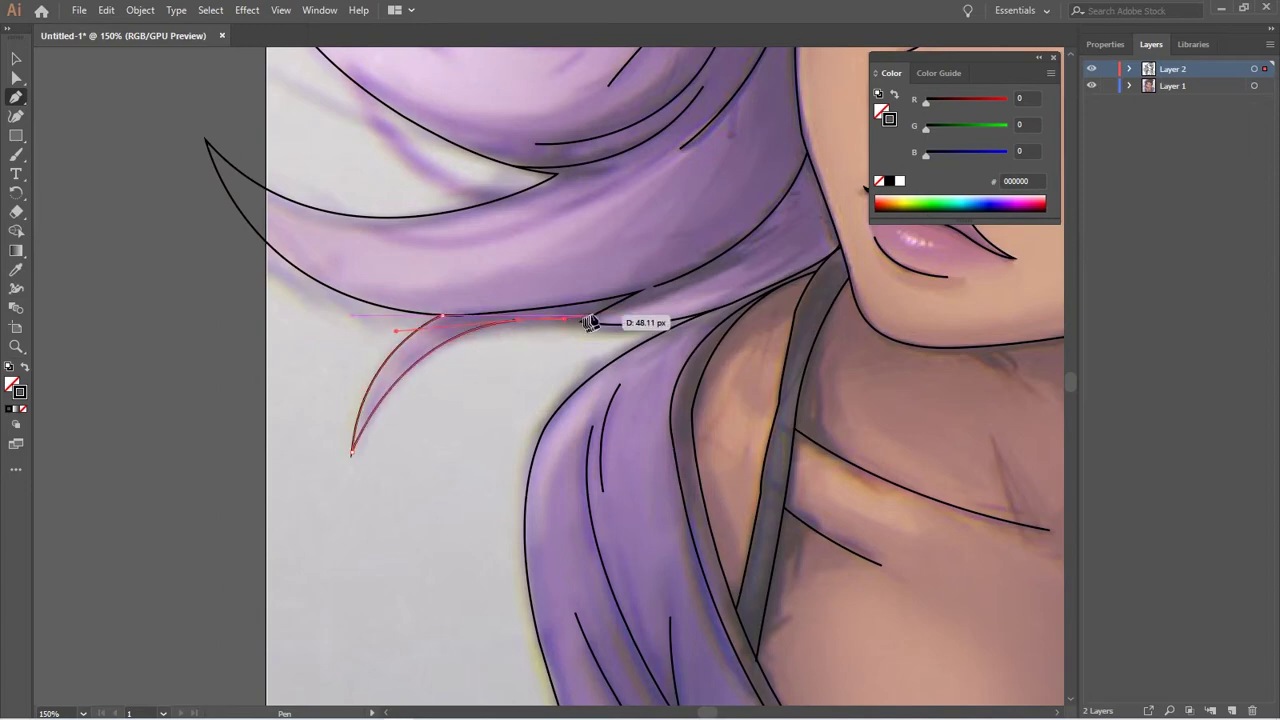
pyautogui.moveTo(600, 310)
pyautogui.mouseDown()
pyautogui.moveTo(535, 408)
pyautogui.moveTo(267, 508)
pyautogui.mouseUp()
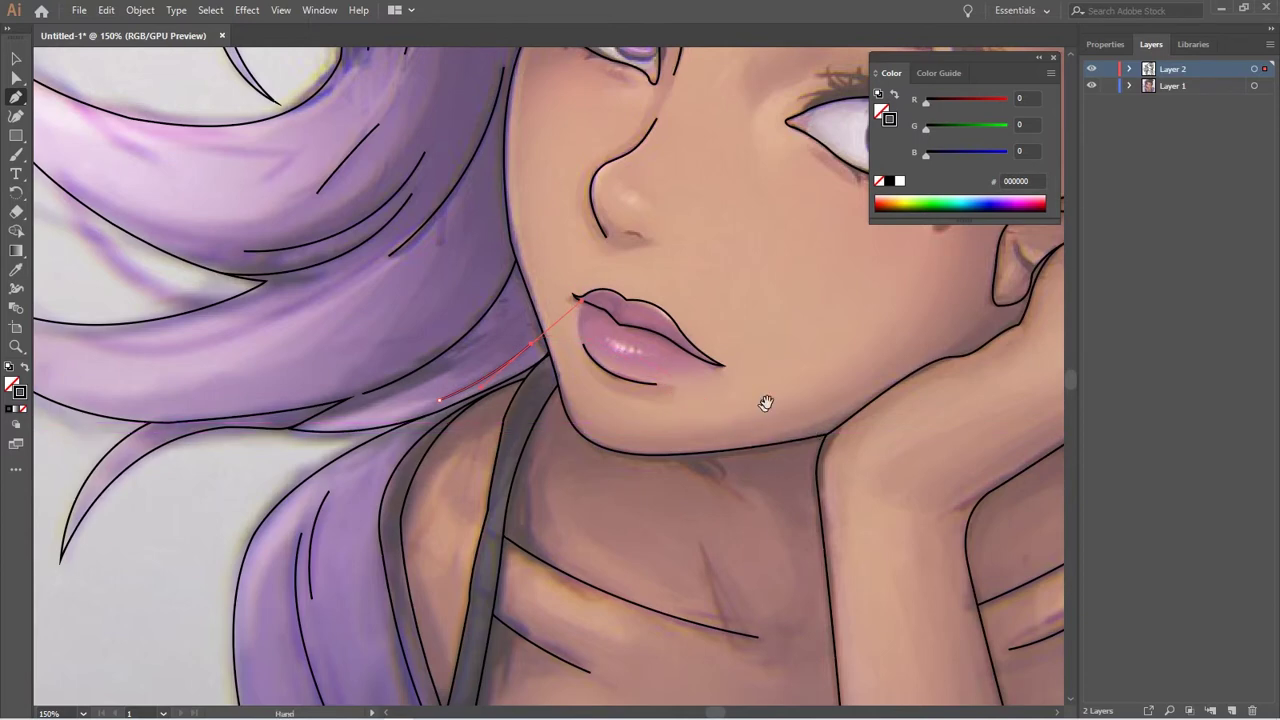
# Add a small stroke under the nose
pyautogui.scroll(2, 600, 491)
pyautogui.scroll(2, 549, 490)
pyautogui.moveTo(486, 302); pyautogui.dragTo(520, 316)
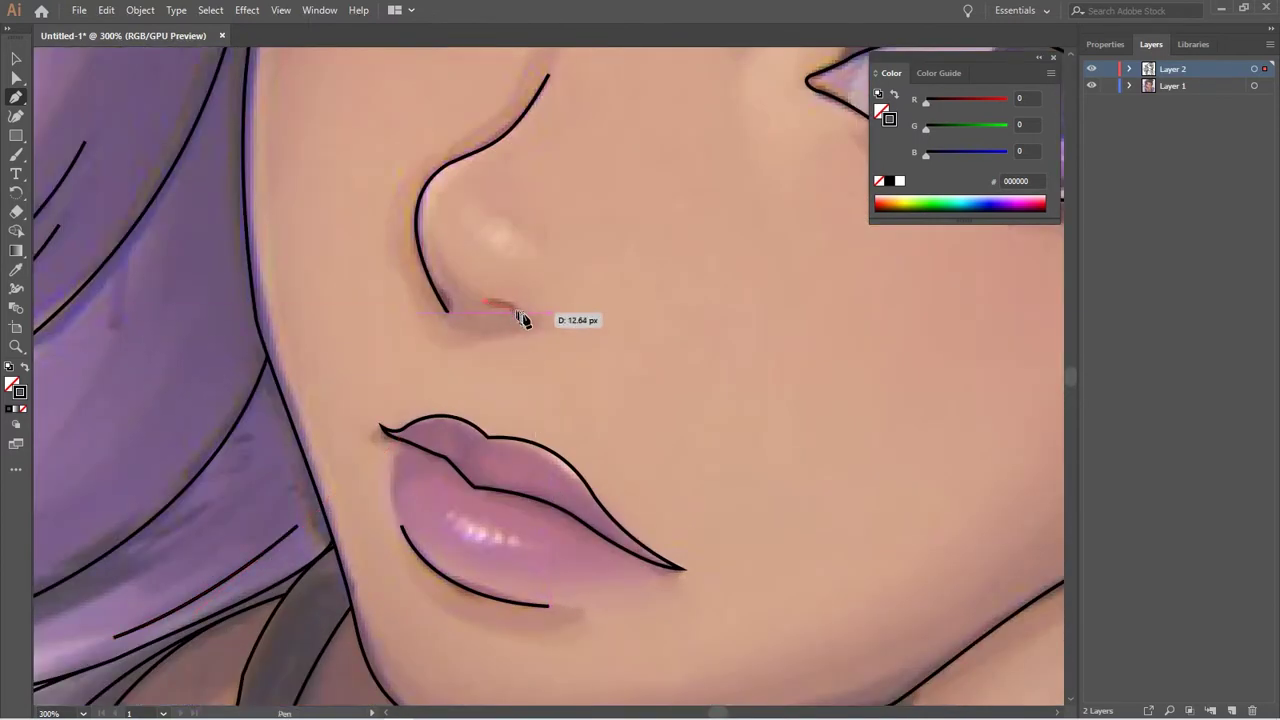
pyautogui.moveTo(790, 374); pyautogui.dragTo(385, 518)
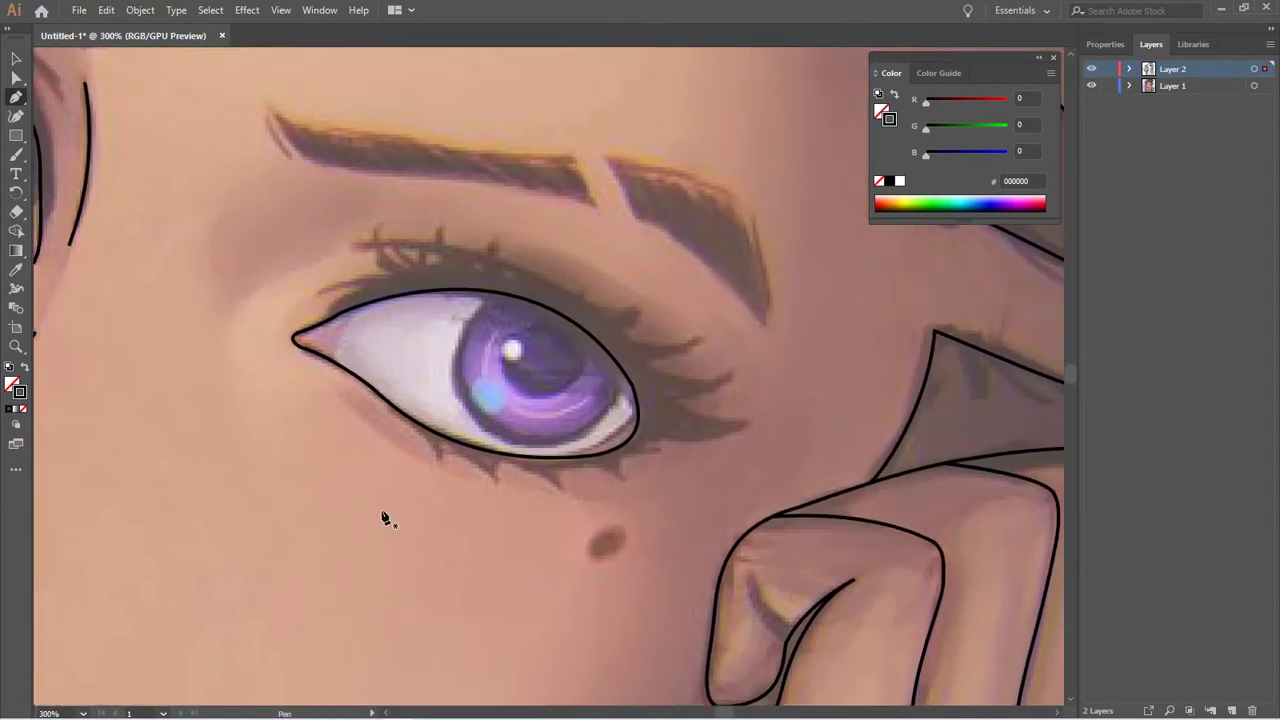
# Draw the upper eyeliner from the inner corner along the lid, flaring into a pointed wing
pyautogui.scroll(1, 381, 516)
pyautogui.moveTo(205, 488); pyautogui.dragTo(277, 457)
pyautogui.moveTo(193, 497); pyautogui.dragTo(229, 472)
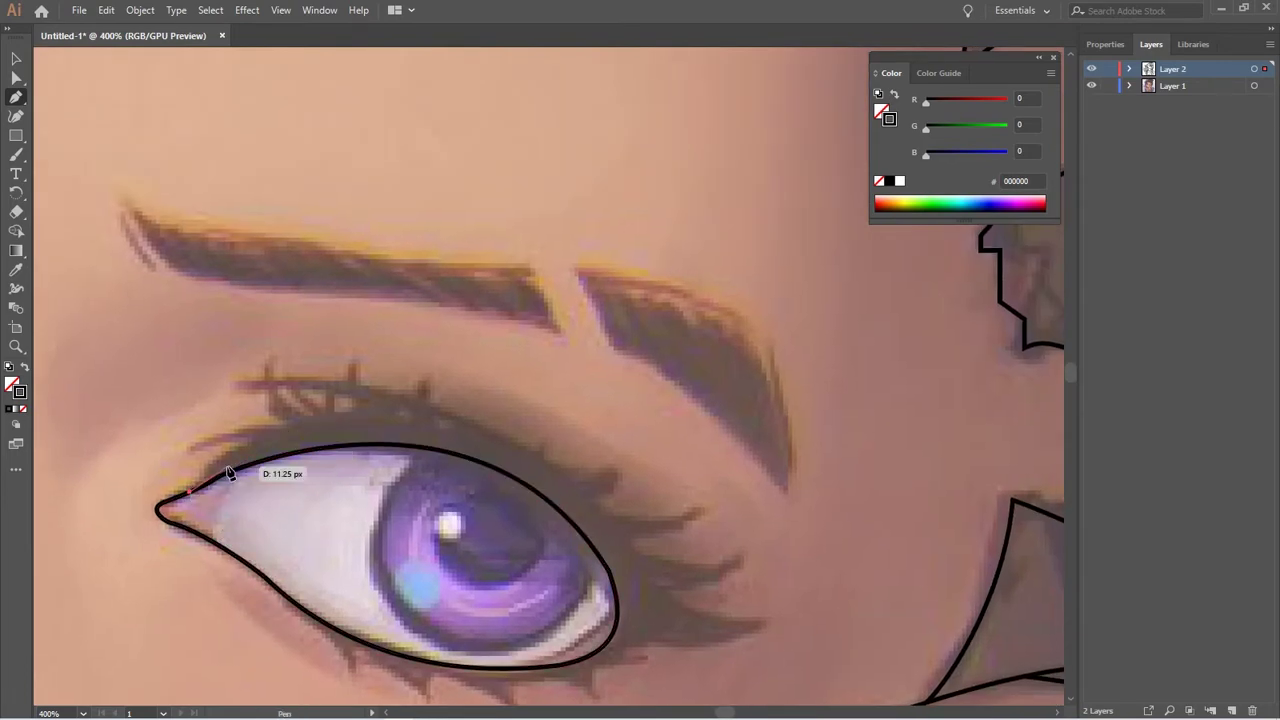
pyautogui.click(190, 492)
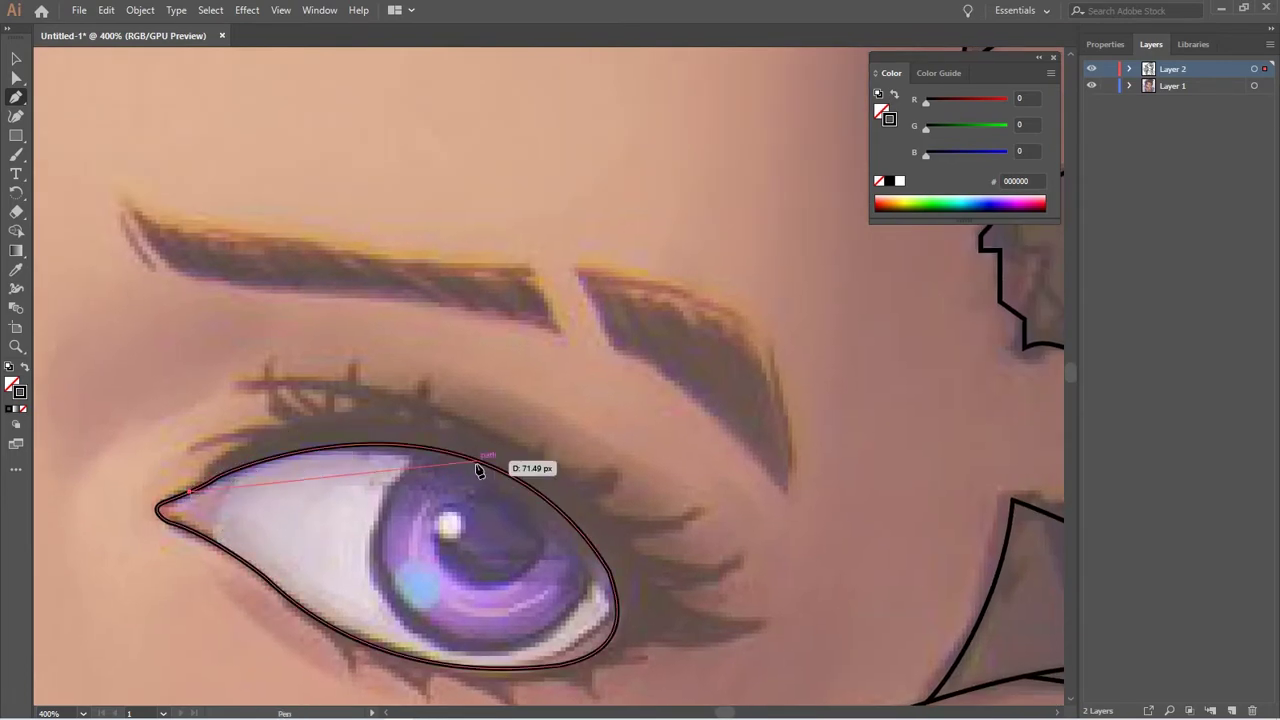
pyautogui.moveTo(466, 430); pyautogui.dragTo(545, 450)
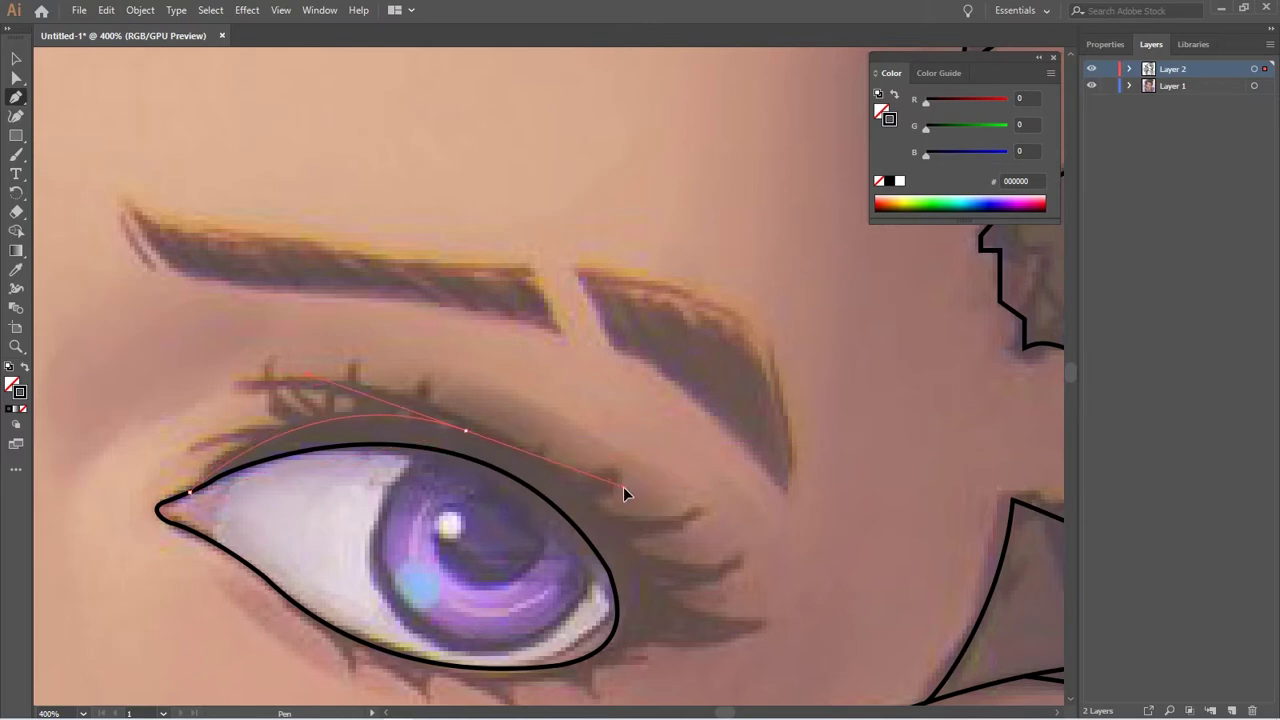
pyautogui.moveTo(655, 585); pyautogui.dragTo(750, 485)
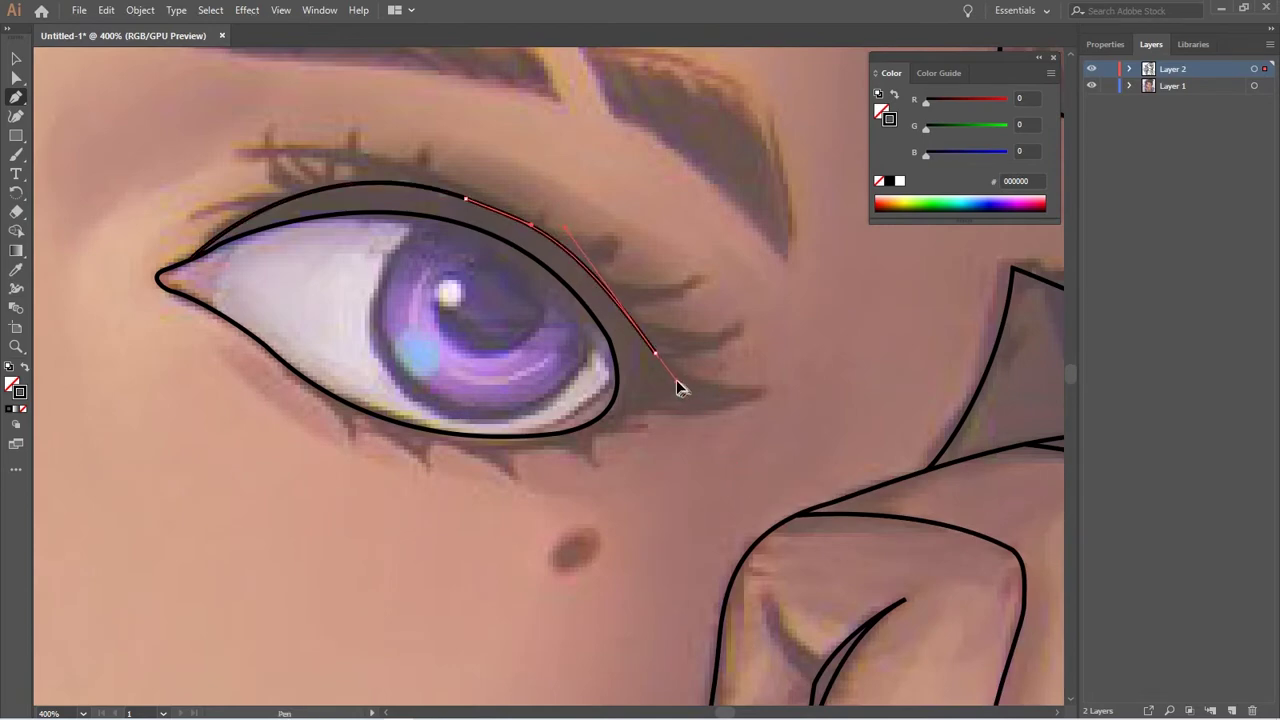
pyautogui.moveTo(676, 388); pyautogui.dragTo(760, 388)
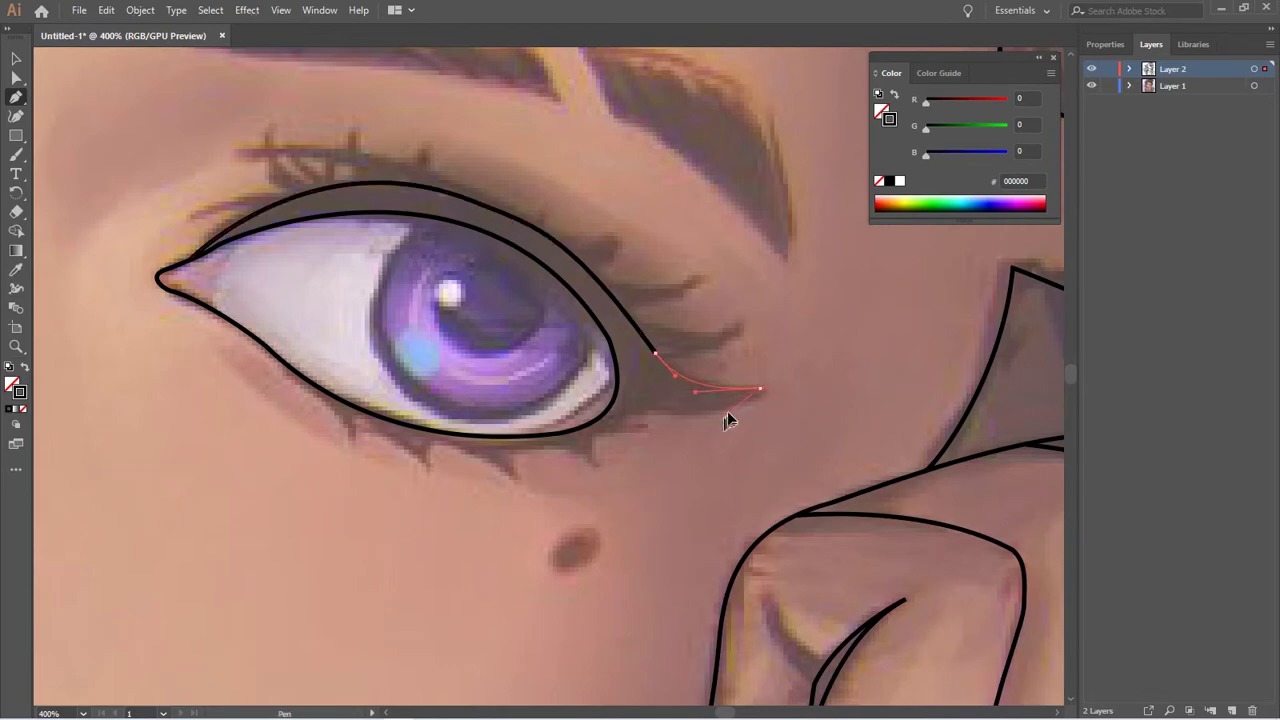
pyautogui.moveTo(684, 412); pyautogui.dragTo(600, 412)
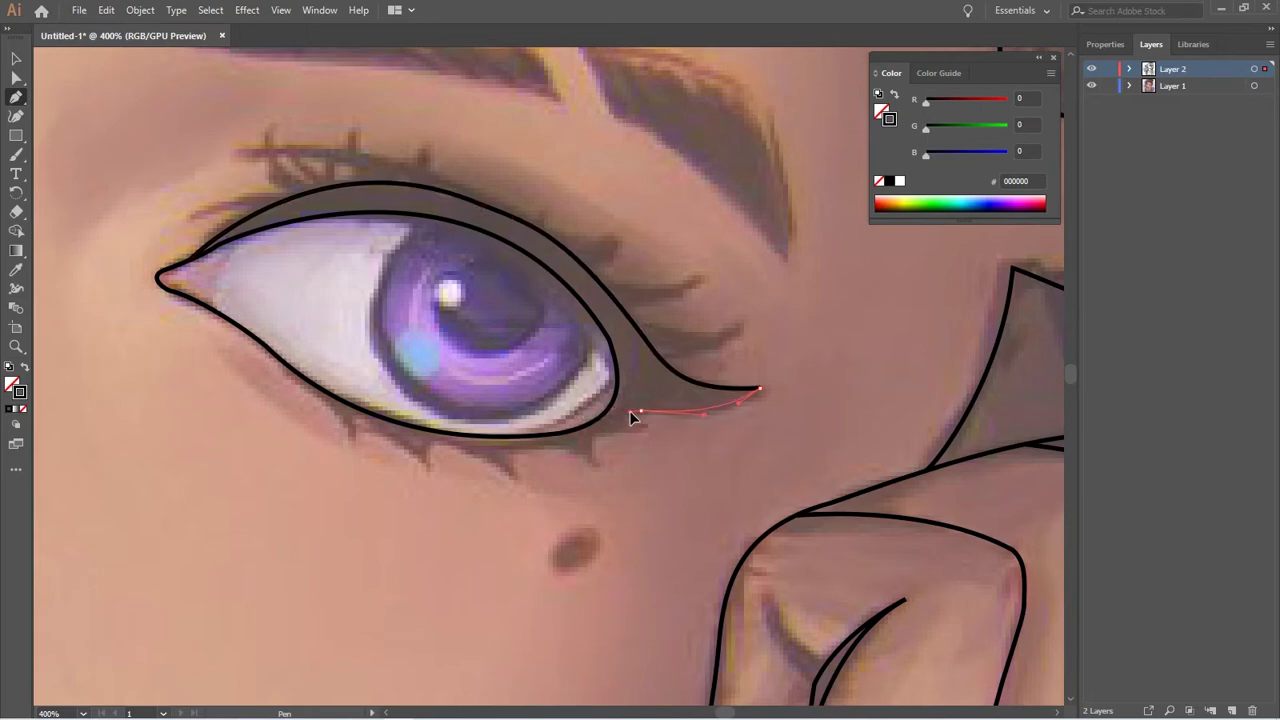
pyautogui.click(631, 411)
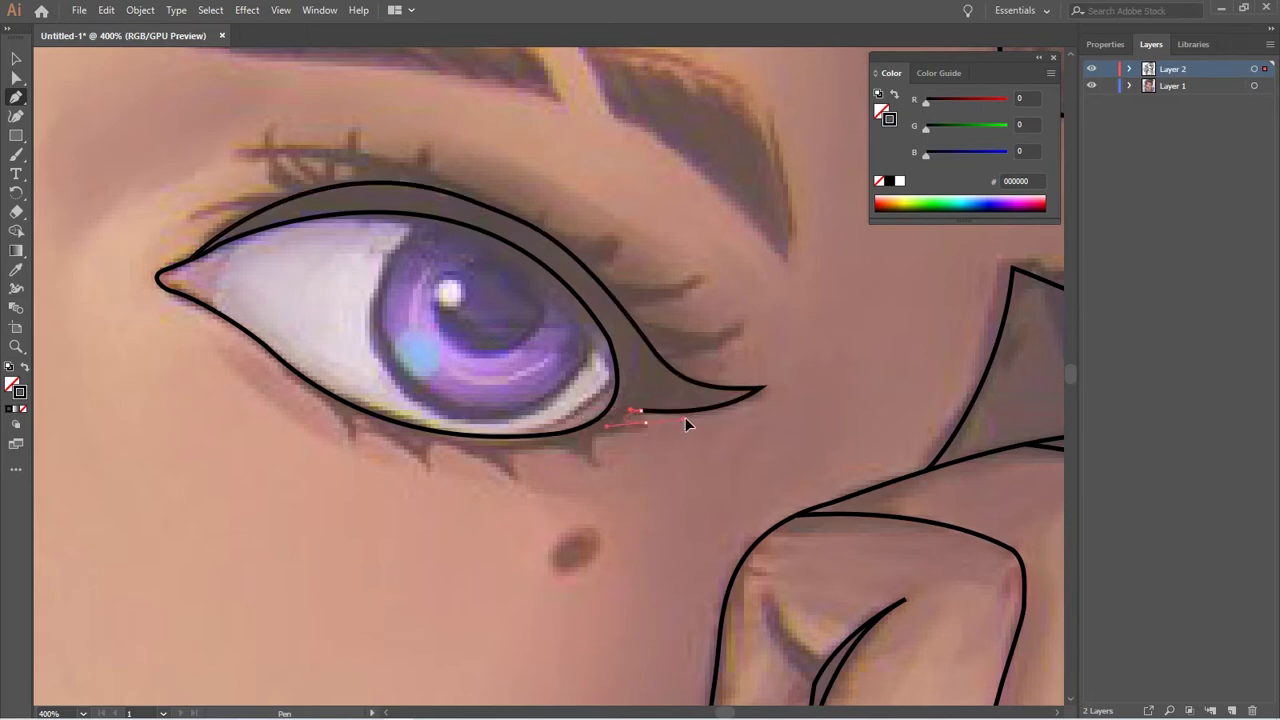
# Form pointed lower lash spikes under the eye, close the eyeliner at the inner corner, and begin a stroke above the eye
pyautogui.moveTo(645, 423)
pyautogui.mouseDown()
pyautogui.moveTo(594, 434)
pyautogui.moveTo(603, 475)
pyautogui.moveTo(533, 450)
pyautogui.moveTo(519, 480)
pyautogui.mouseUp()
pyautogui.click(518, 478)
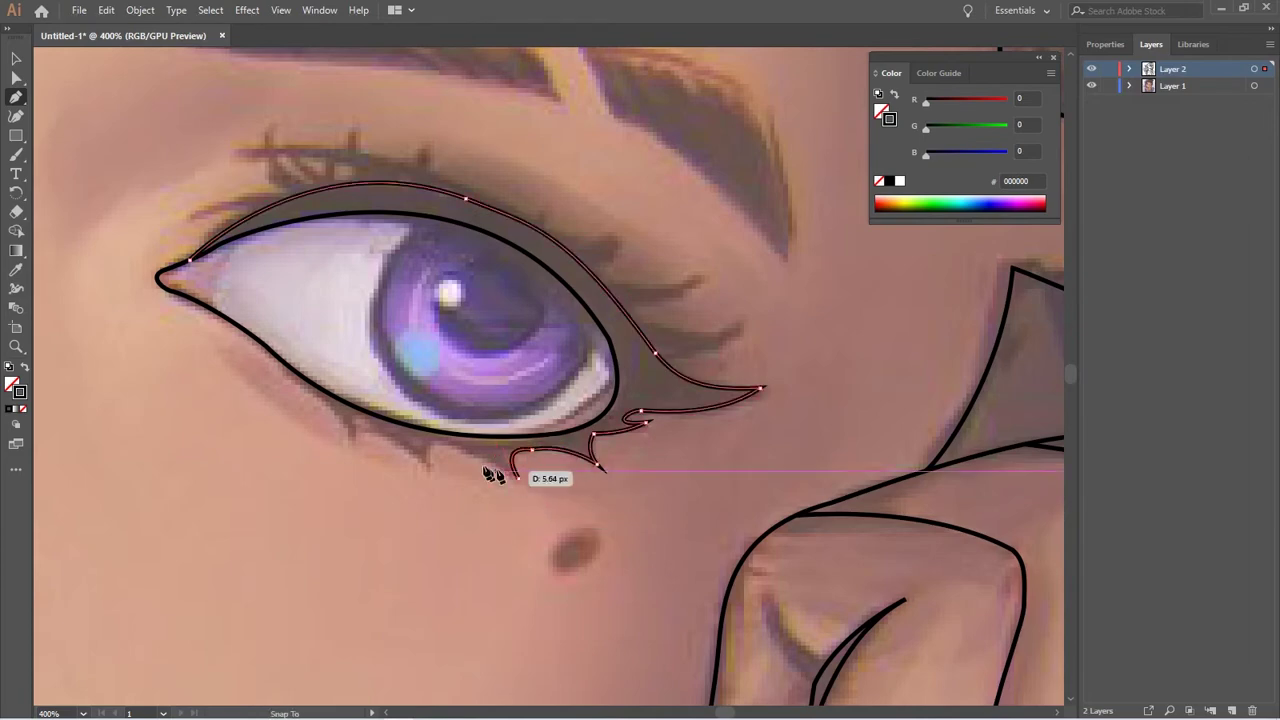
pyautogui.moveTo(436, 437)
pyautogui.mouseDown()
pyautogui.moveTo(407, 444)
pyautogui.moveTo(434, 503)
pyautogui.mouseUp()
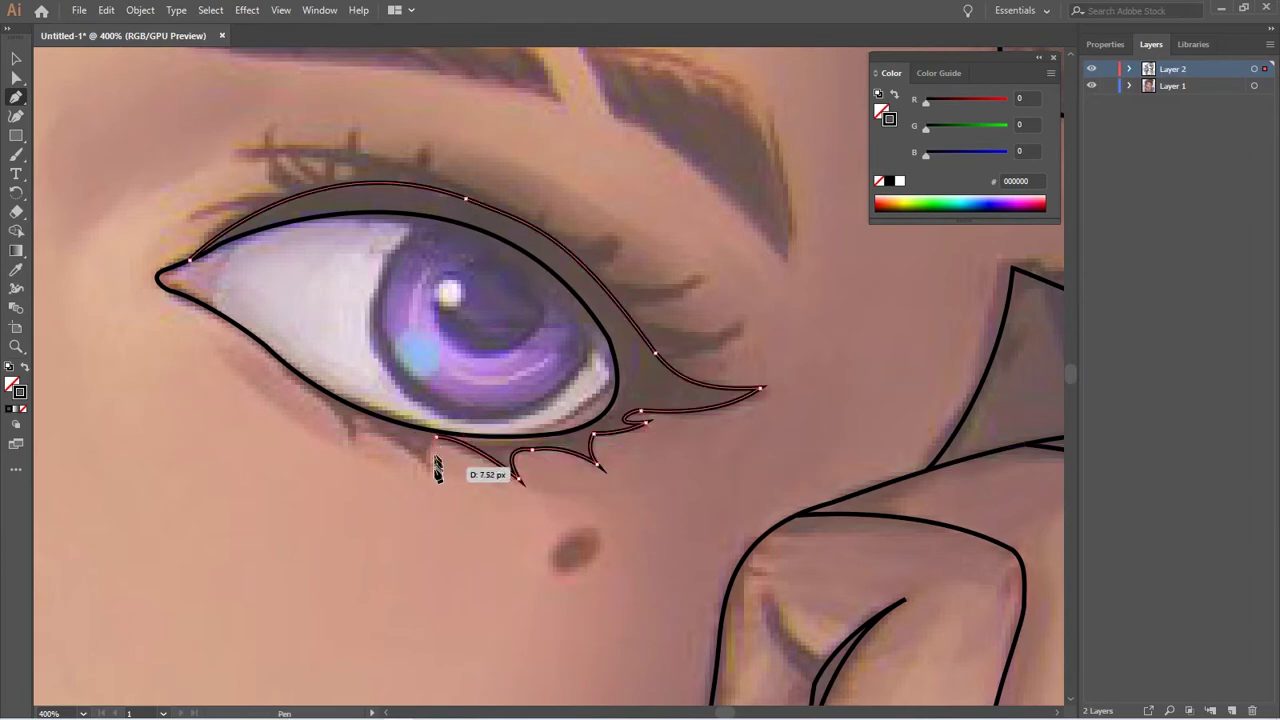
pyautogui.moveTo(370, 413)
pyautogui.mouseDown()
pyautogui.moveTo(352, 414)
pyautogui.moveTo(360, 468)
pyautogui.mouseUp()
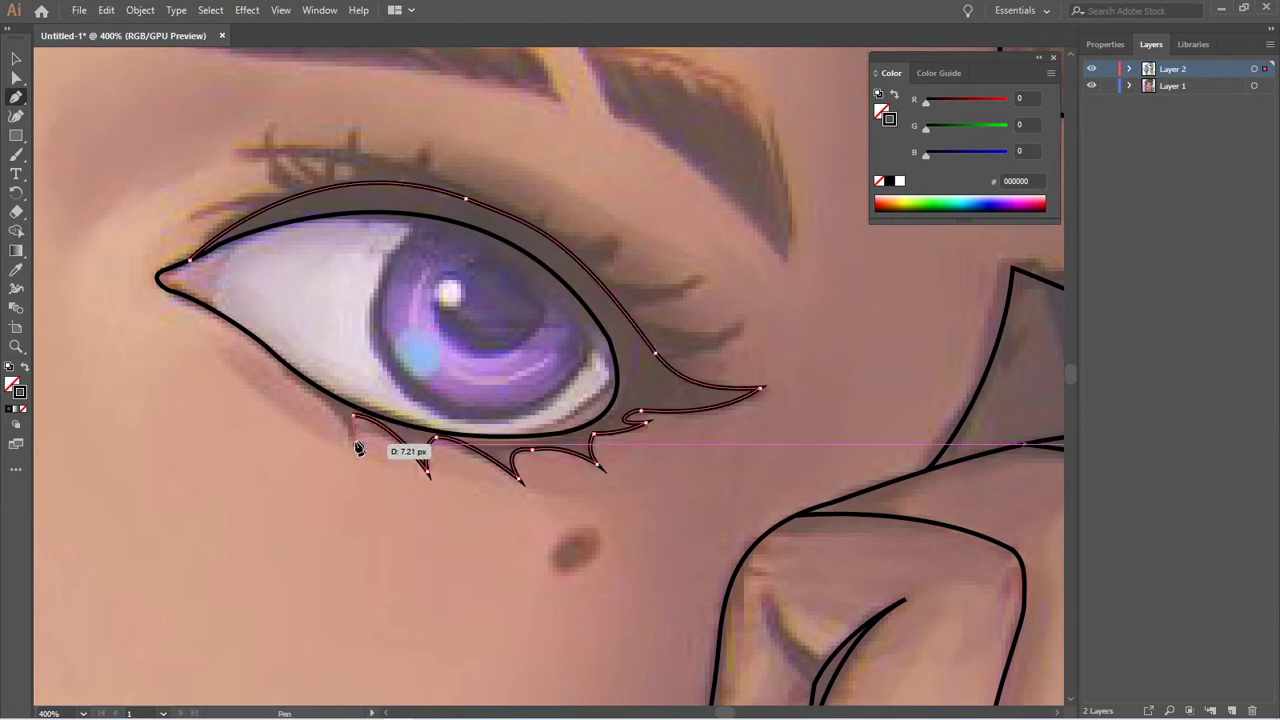
pyautogui.keyDown('ctrl'); pyautogui.click(275, 355); pyautogui.keyUp('ctrl')
pyautogui.moveTo(270, 351); pyautogui.dragTo(236, 336)
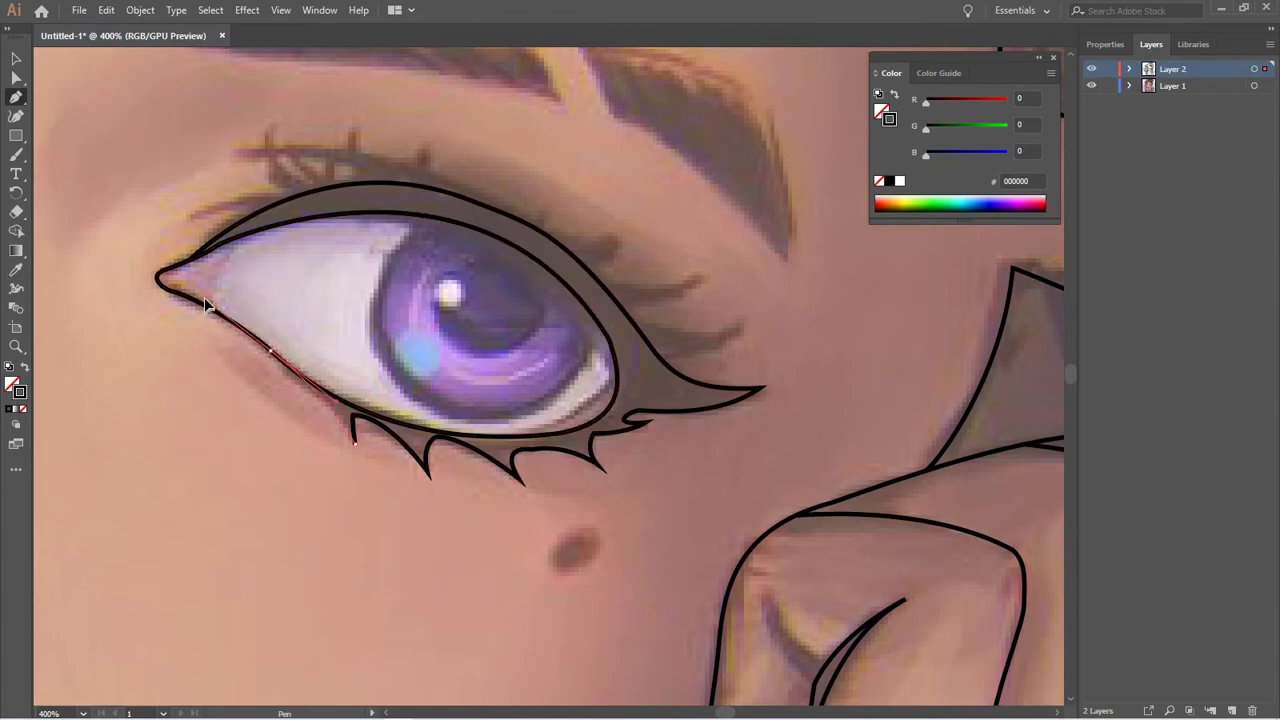
pyautogui.click(203, 300)
pyautogui.moveTo(355, 450); pyautogui.dragTo(533, 645)
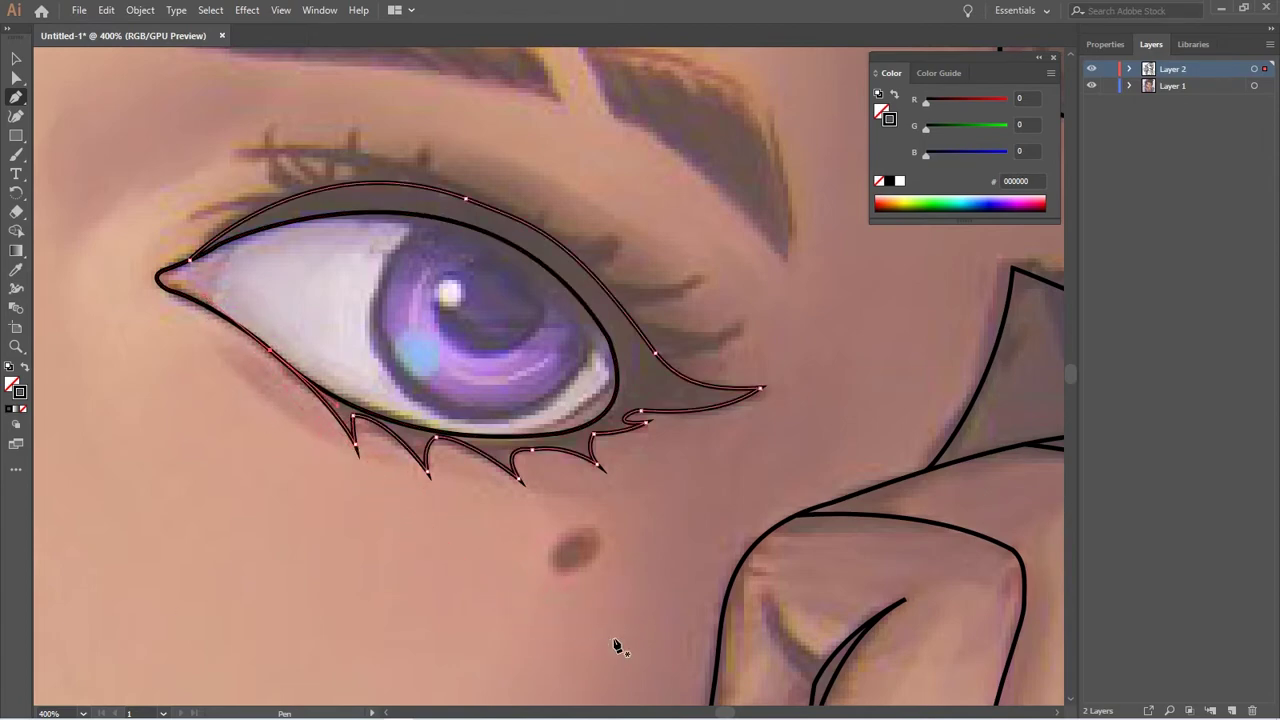
pyautogui.click(702, 275)
pyautogui.moveTo(601, 285); pyautogui.dragTo(545, 277)
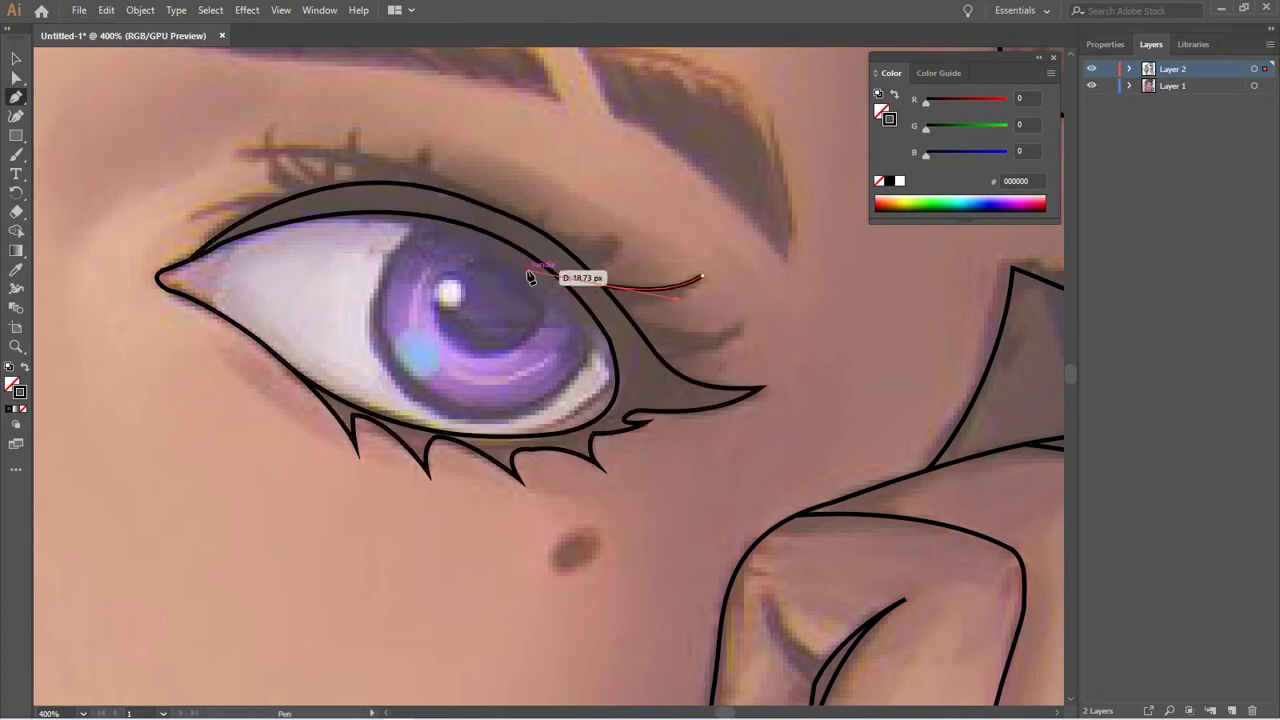
# Replace the stray curve with a closed curved lash at the right eye's outer corner
pyautogui.hotkey('ctrl', 'z')
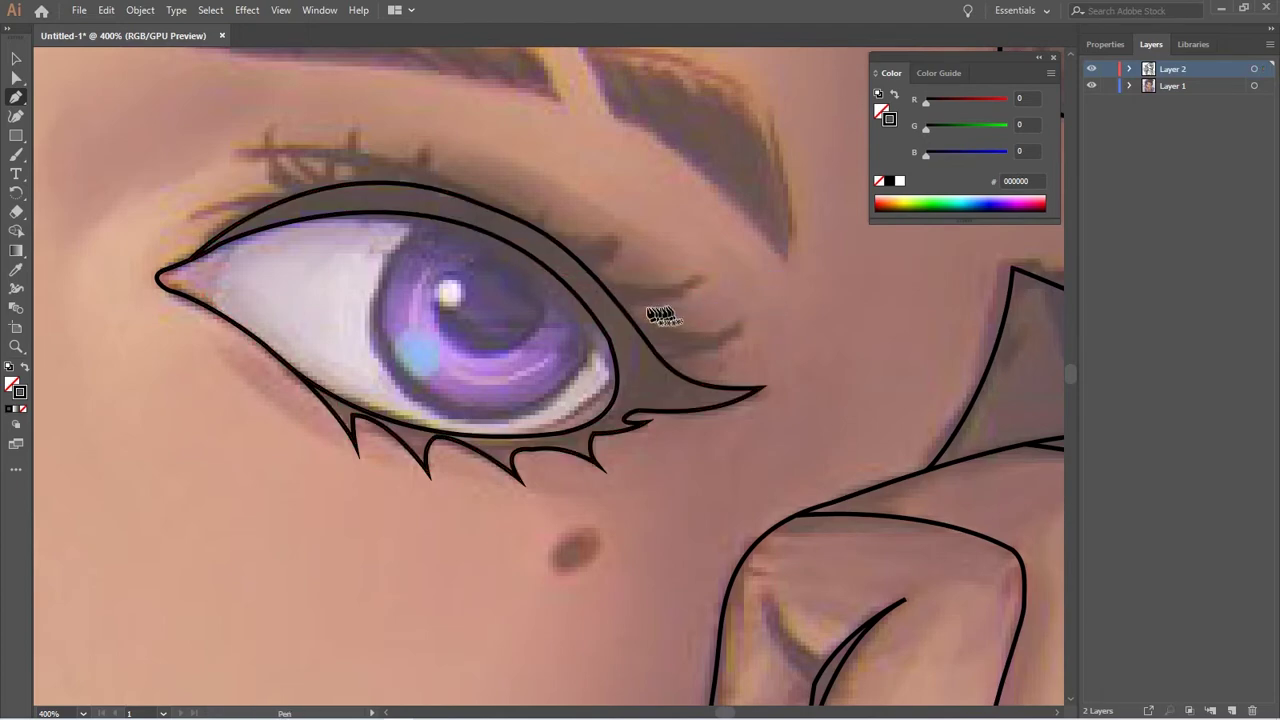
pyautogui.moveTo(631, 322); pyautogui.dragTo(741, 334)
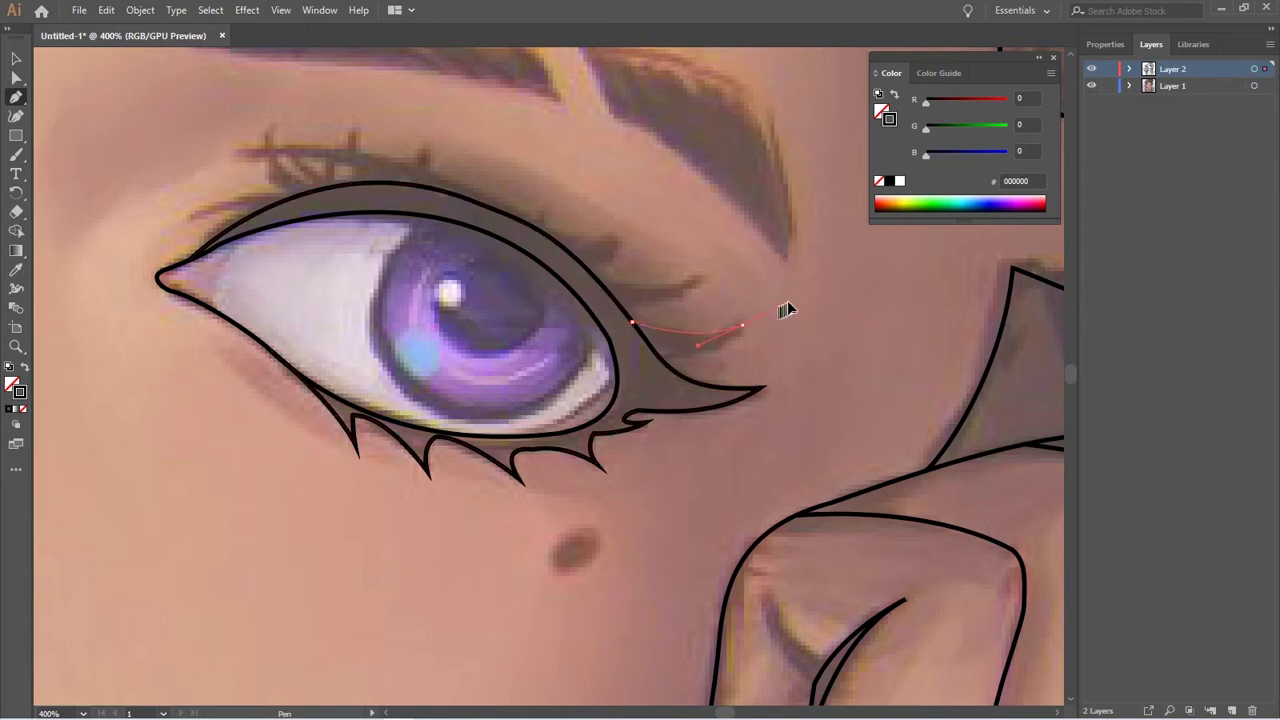
pyautogui.moveTo(660, 357); pyautogui.dragTo(587, 369)
pyautogui.click(631, 322)
# Draw two more curved lash shapes fanning out above the eye's outer corner
pyautogui.click(600, 283)
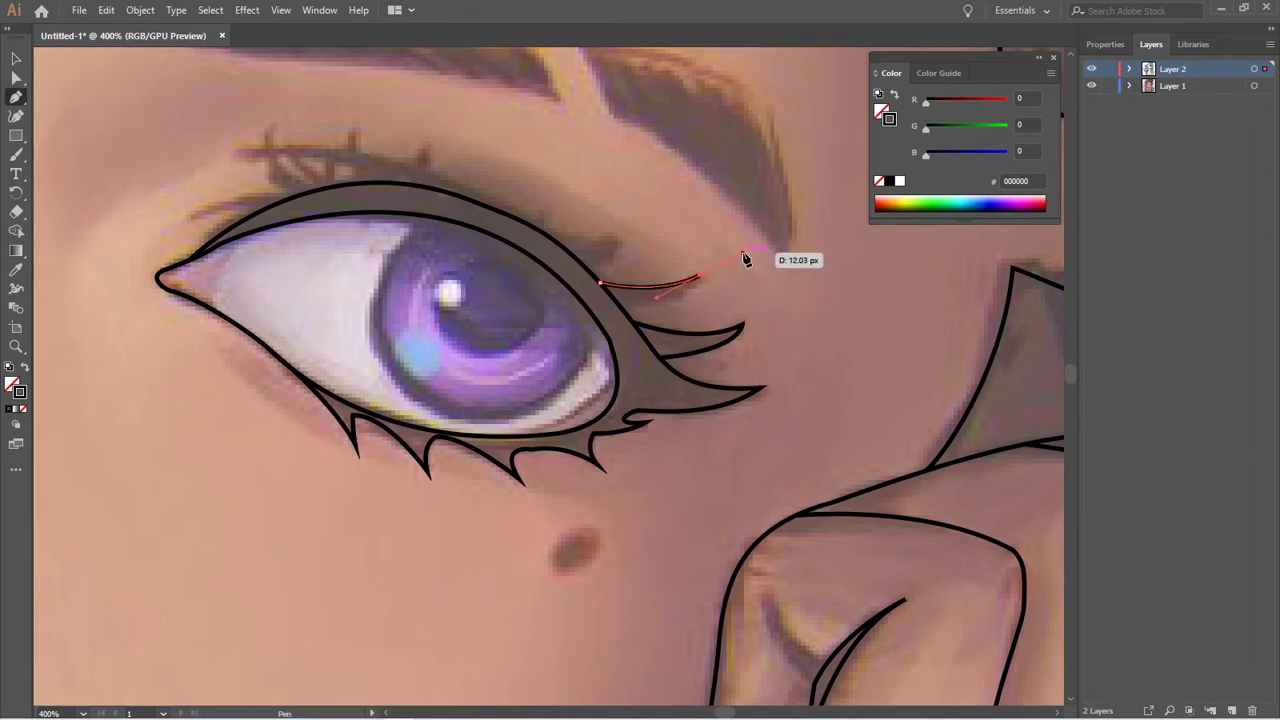
pyautogui.moveTo(703, 282); pyautogui.dragTo(703, 282)
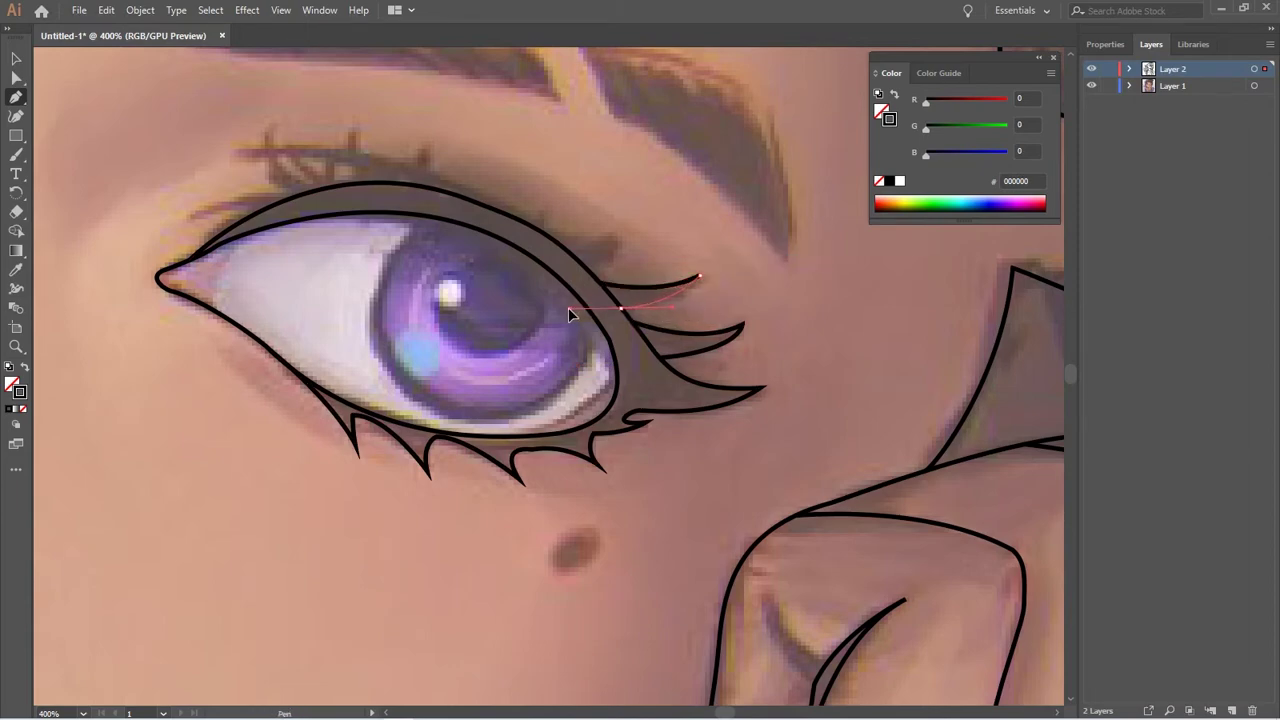
pyautogui.moveTo(570, 316); pyautogui.dragTo(568, 309)
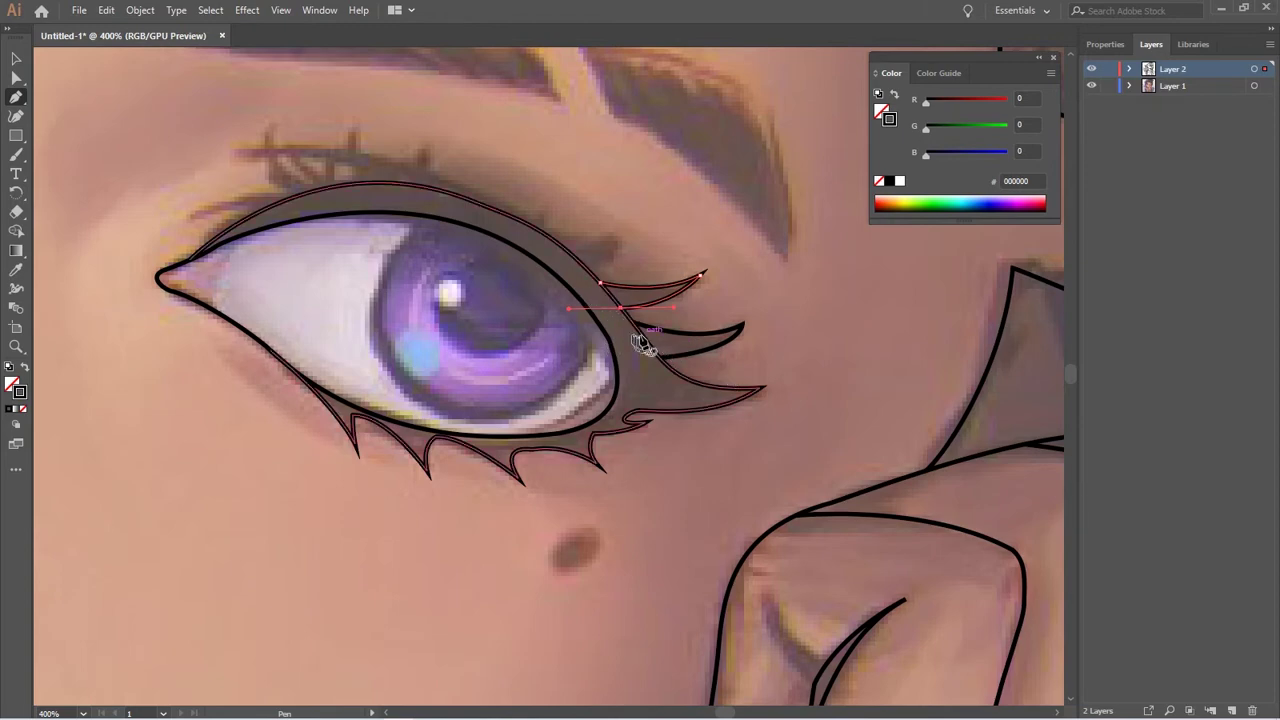
pyautogui.moveTo(606, 259); pyautogui.dragTo(602, 307)
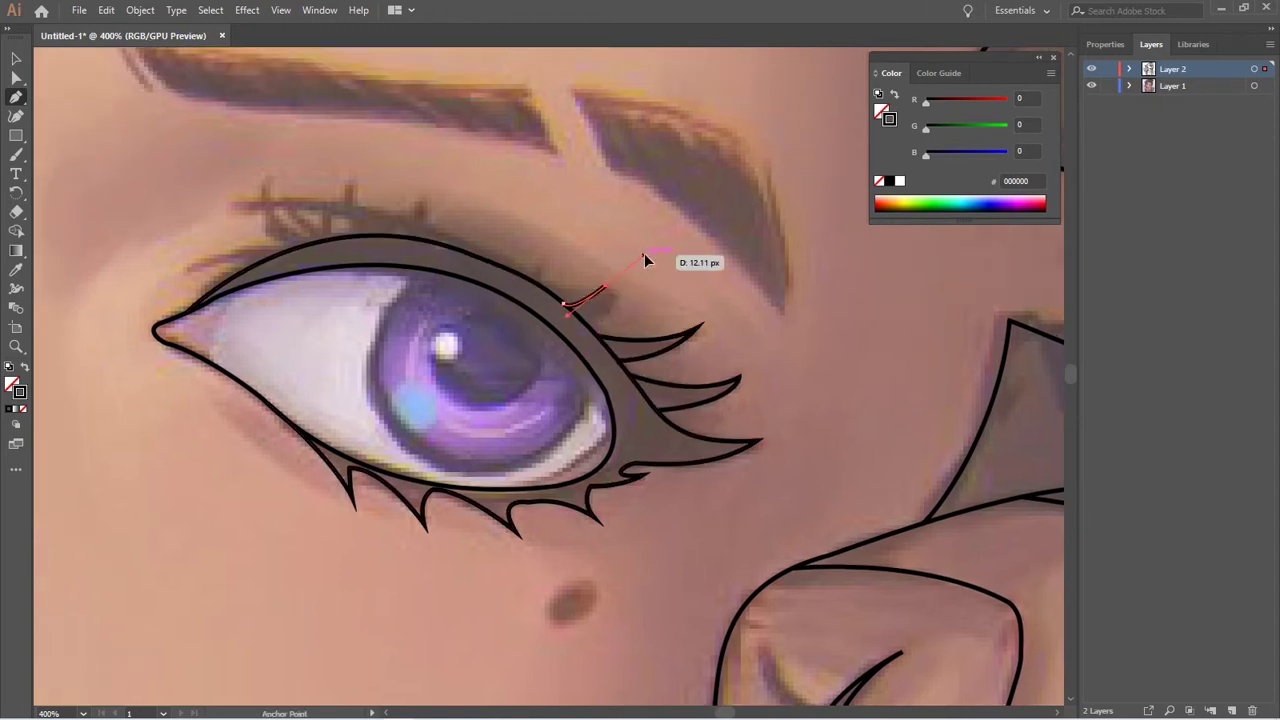
pyautogui.click(605, 291)
pyautogui.moveTo(585, 324); pyautogui.dragTo(607, 311)
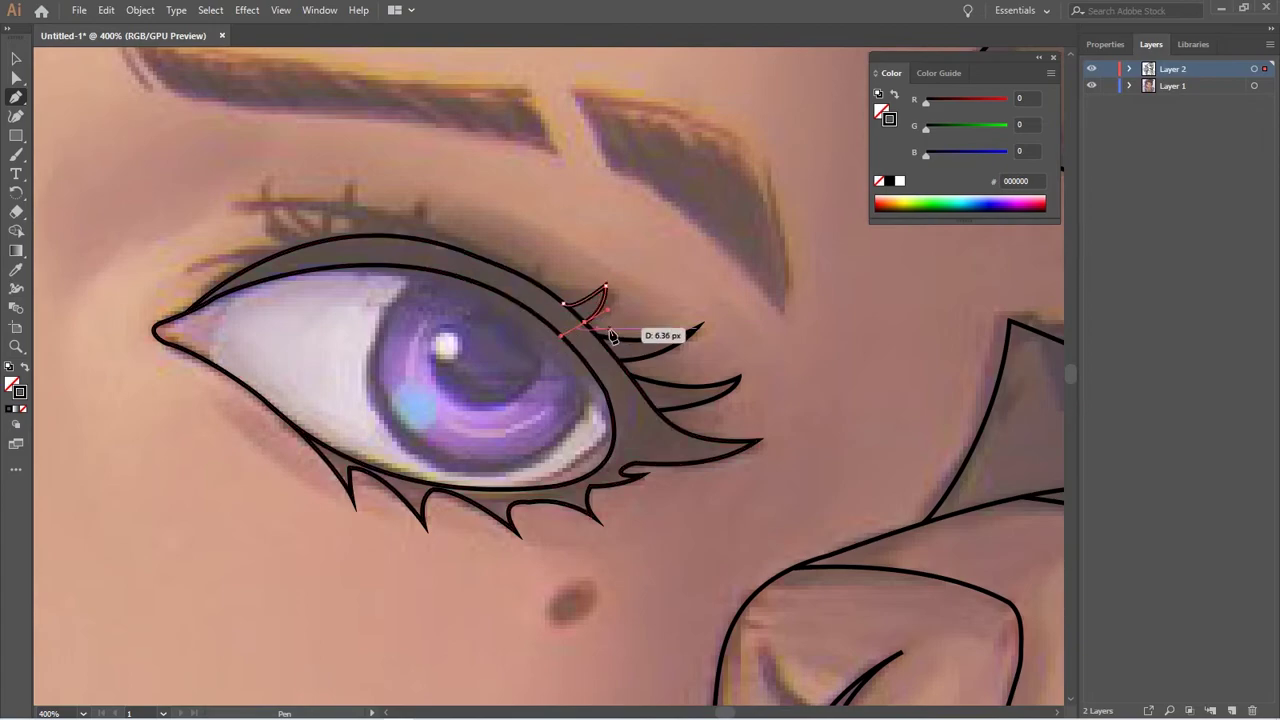
pyautogui.moveTo(421, 336)
pyautogui.mouseDown()
pyautogui.moveTo(650, 395)
pyautogui.moveTo(558, 426)
pyautogui.mouseUp()
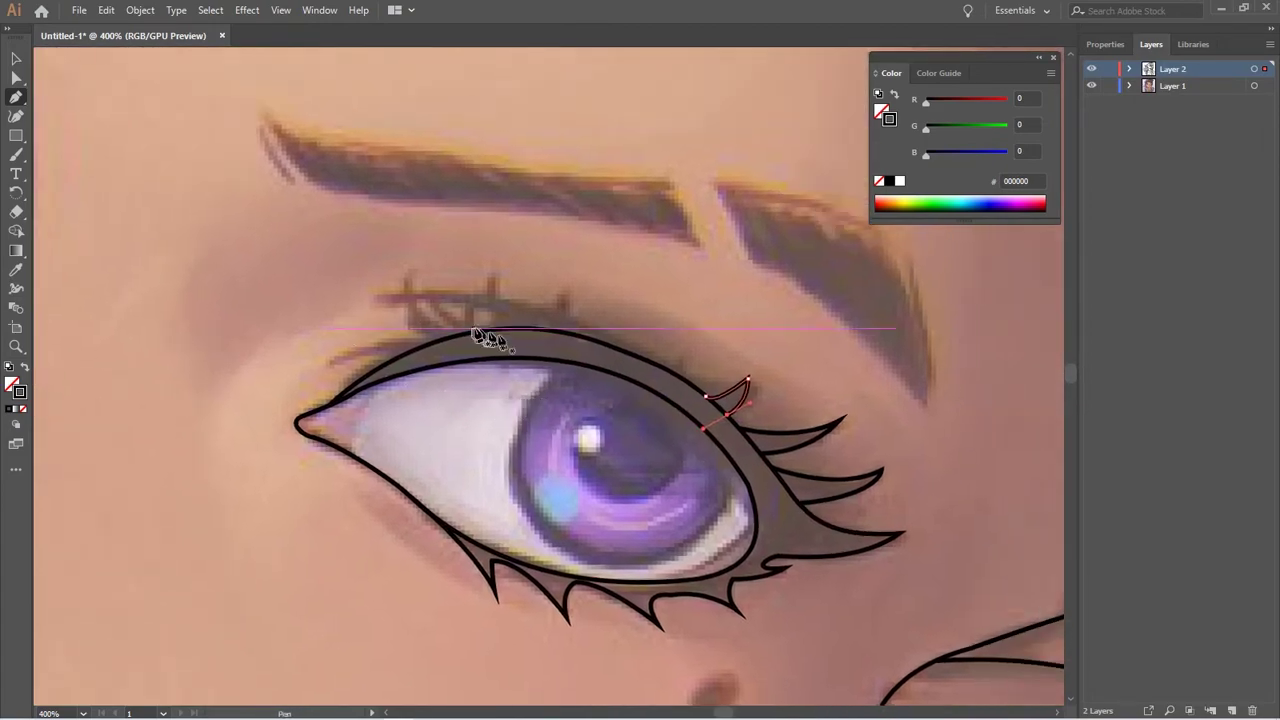
# Show the Layer 1 reference painting, dismiss the toolbar tip, and zoom to 200% on the eyes
pyautogui.hotkey('ctrl', '0')
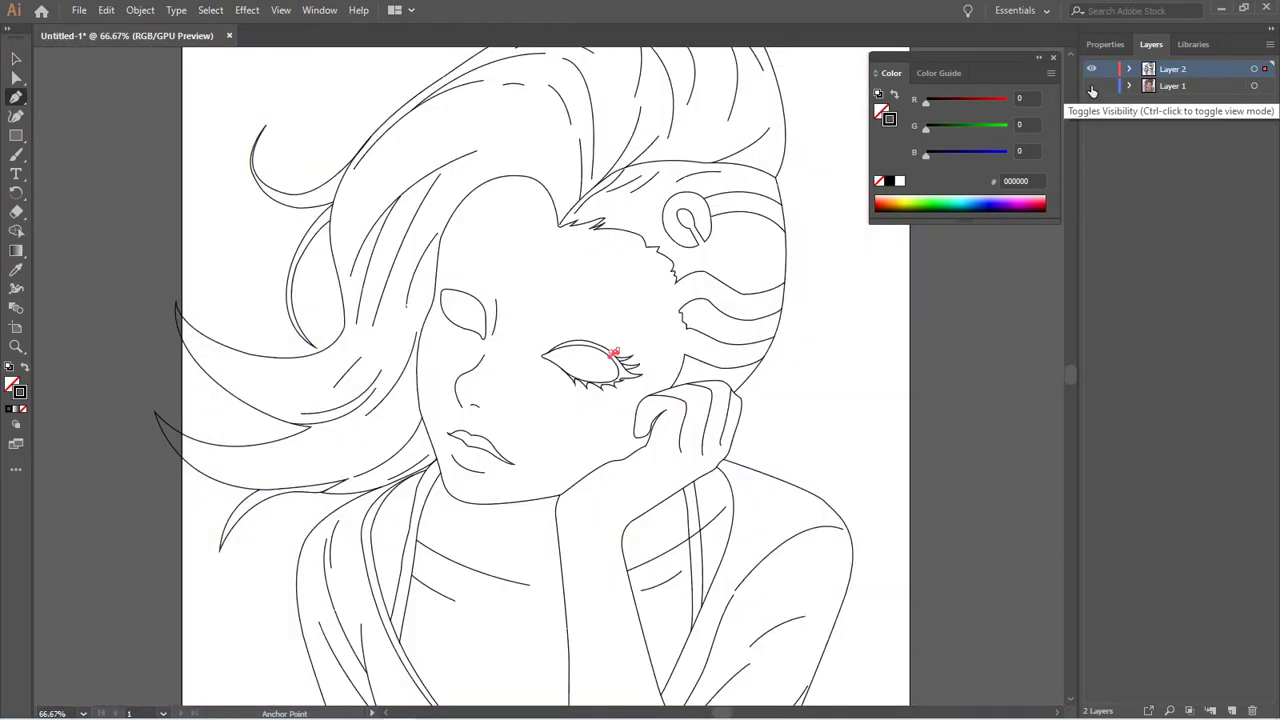
pyautogui.click(1092, 86)
pyautogui.press('v')
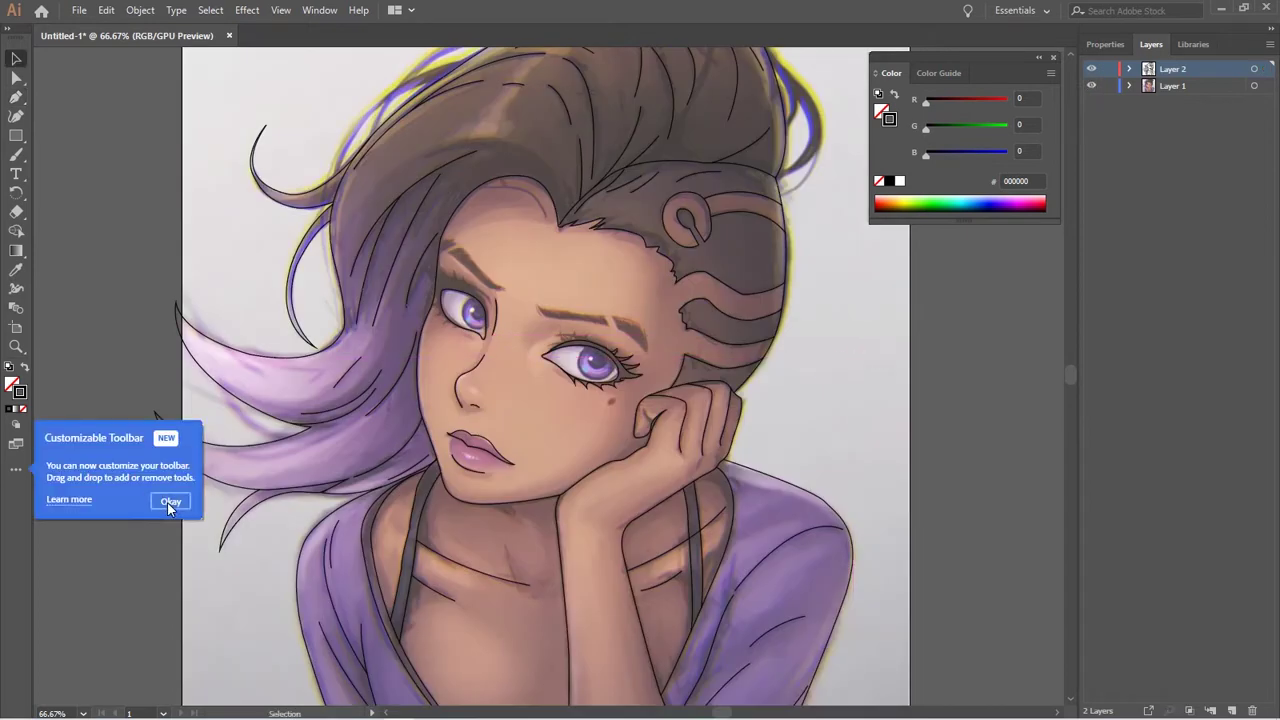
pyautogui.click(170, 501)
pyautogui.hotkey('ctrl', '+')
pyautogui.hotkey('ctrl', '0')
pyautogui.hotkey('ctrl', '1')
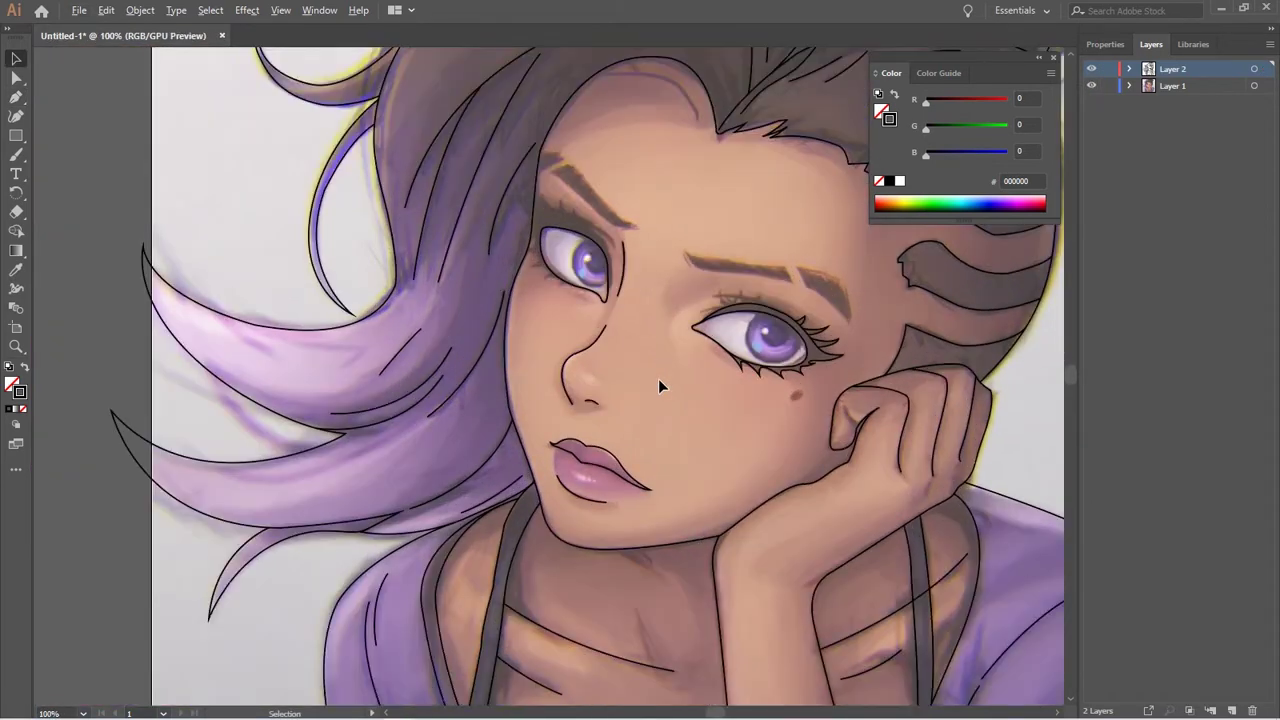
pyautogui.hotkey('ctrl', '+')
# Zoom in on the left eye and draw the curved lid crease sweeping over it
pyautogui.scroll(5, 597, 335)
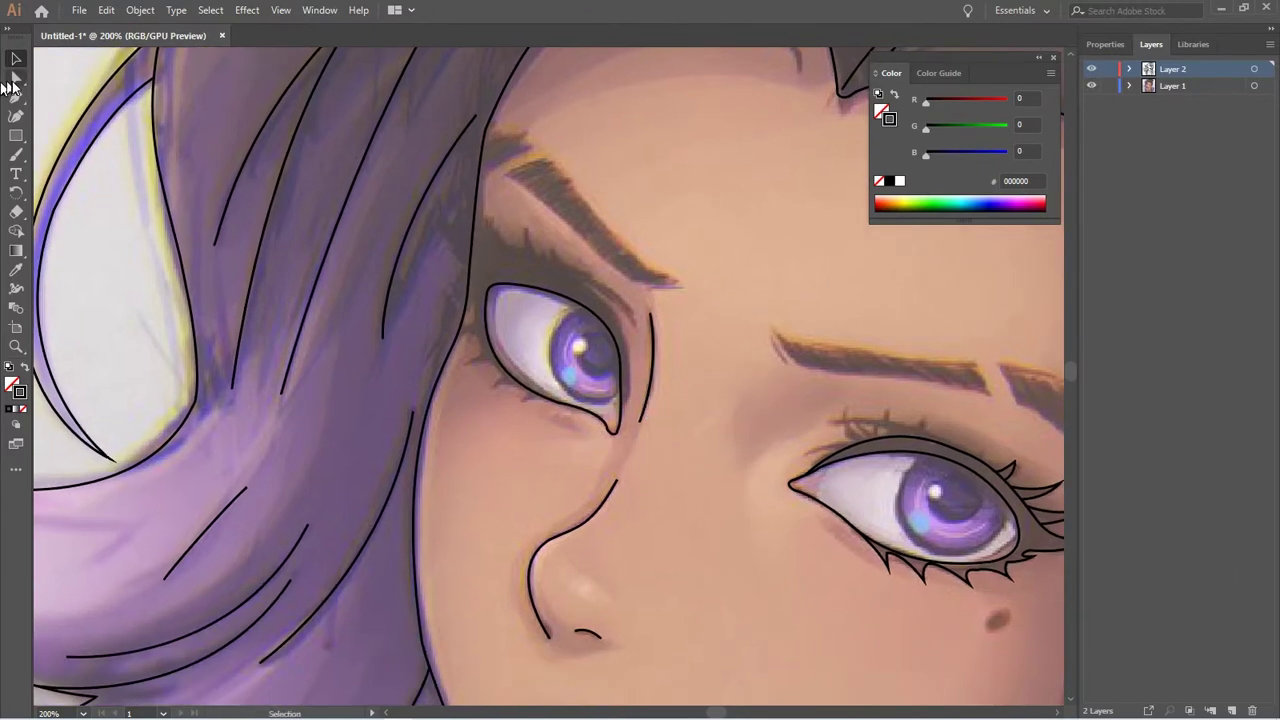
pyautogui.scroll(5, 614, 514)
pyautogui.scroll(-5, 592, 386)
pyautogui.scroll(3, 500, 400)
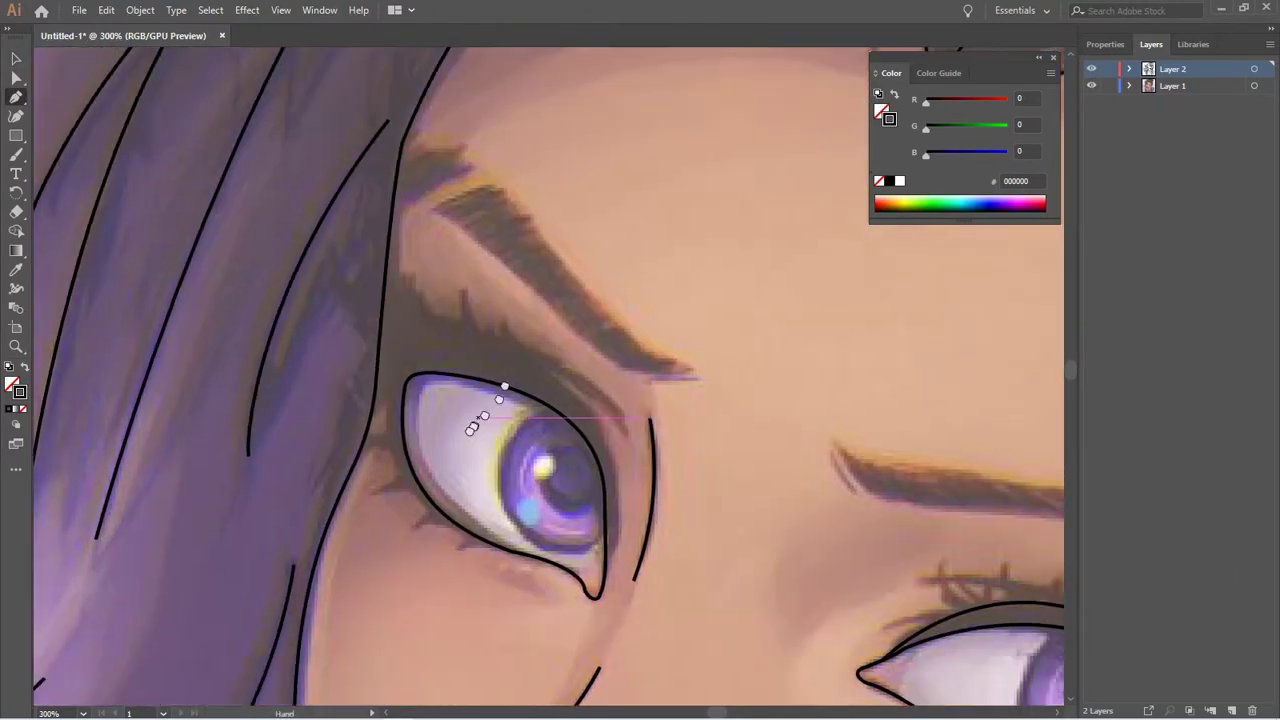
pyautogui.click(376, 243)
pyautogui.moveTo(431, 334); pyautogui.dragTo(489, 355)
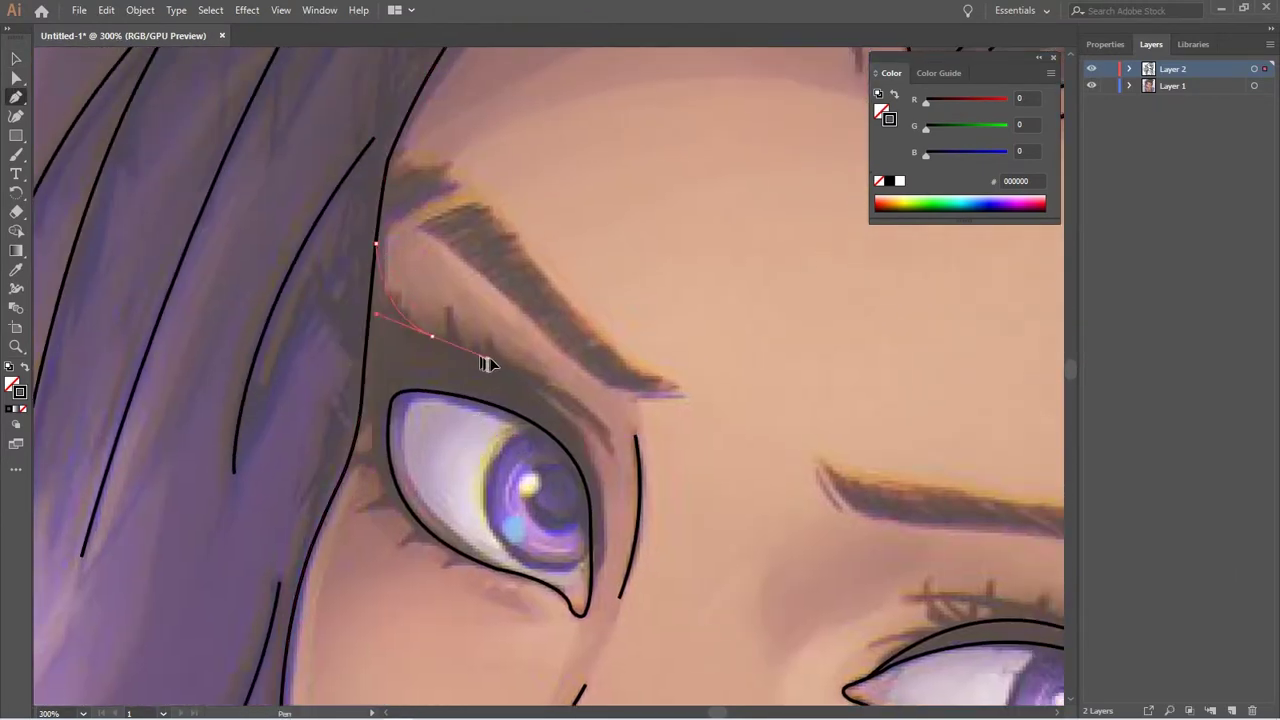
pyautogui.moveTo(600, 488); pyautogui.dragTo(605, 508)
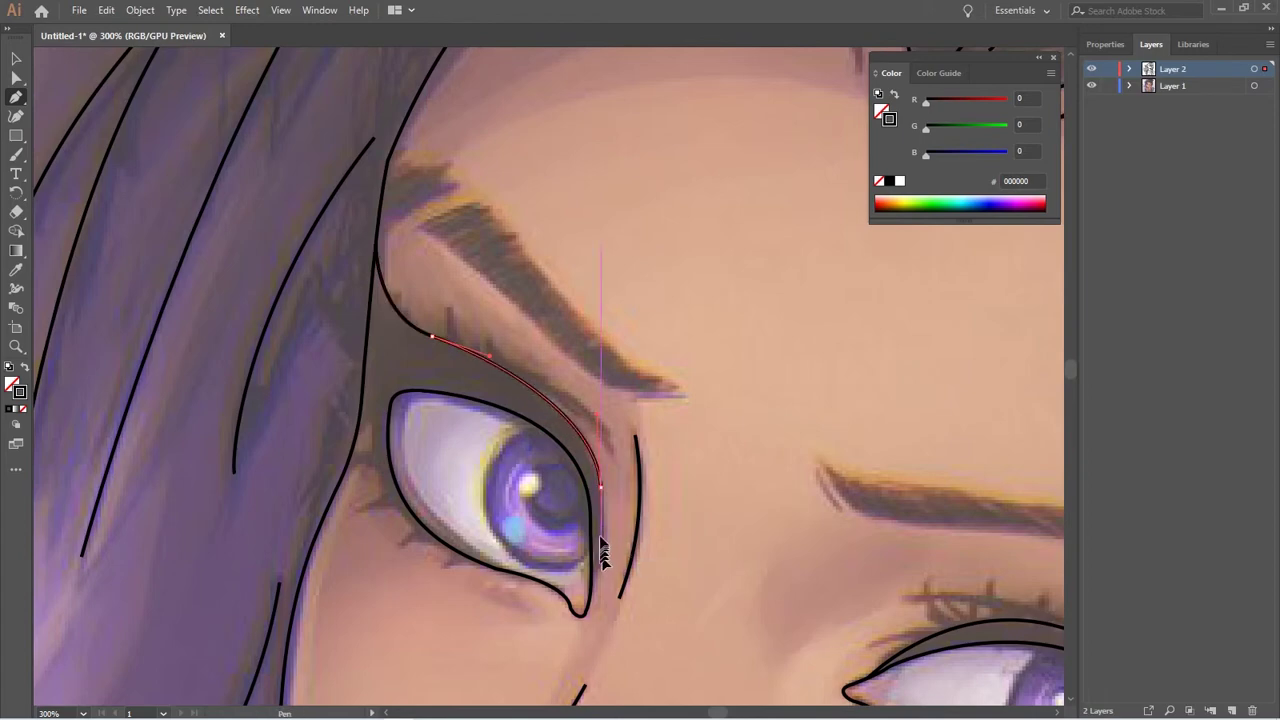
pyautogui.moveTo(594, 584)
pyautogui.mouseDown()
pyautogui.moveTo(565, 615)
pyautogui.moveTo(580, 609)
pyautogui.mouseUp()
# Start a small closed leaf-shaped lash at the left eye's outer corner
pyautogui.moveTo(669, 660); pyautogui.dragTo(560, 560)
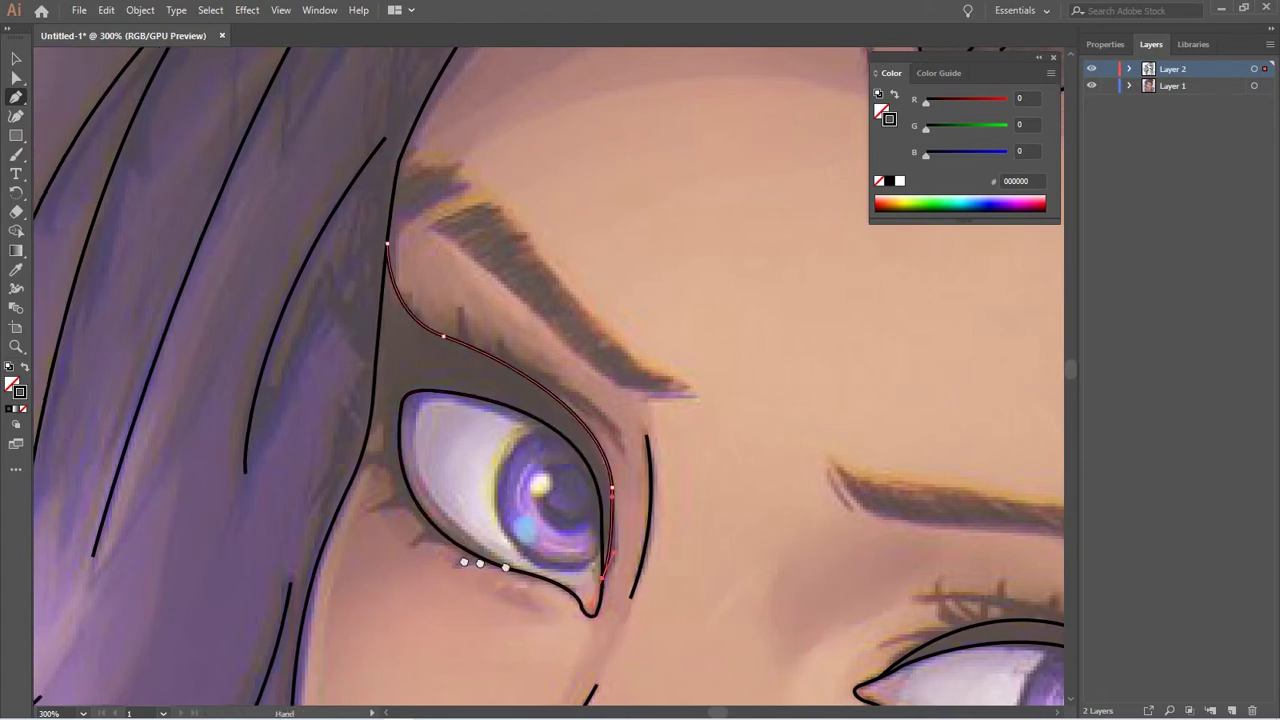
pyautogui.click(458, 443)
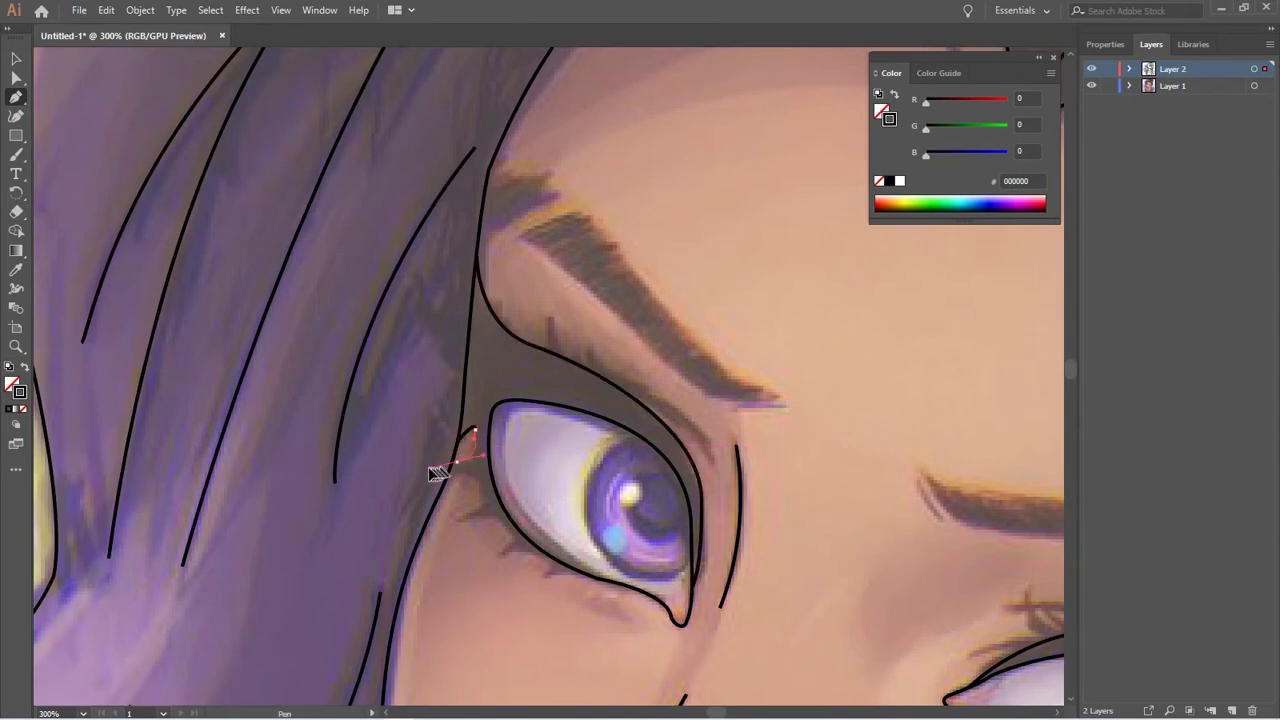
pyautogui.moveTo(432, 467)
pyautogui.mouseDown()
pyautogui.moveTo(457, 471)
pyautogui.moveTo(446, 480)
pyautogui.mouseUp()
pyautogui.scroll(3, 457, 471)
# Draw the first pointed lower lashes at the left eye's outer corner, redrawing a misplaced tip
pyautogui.click(444, 454)
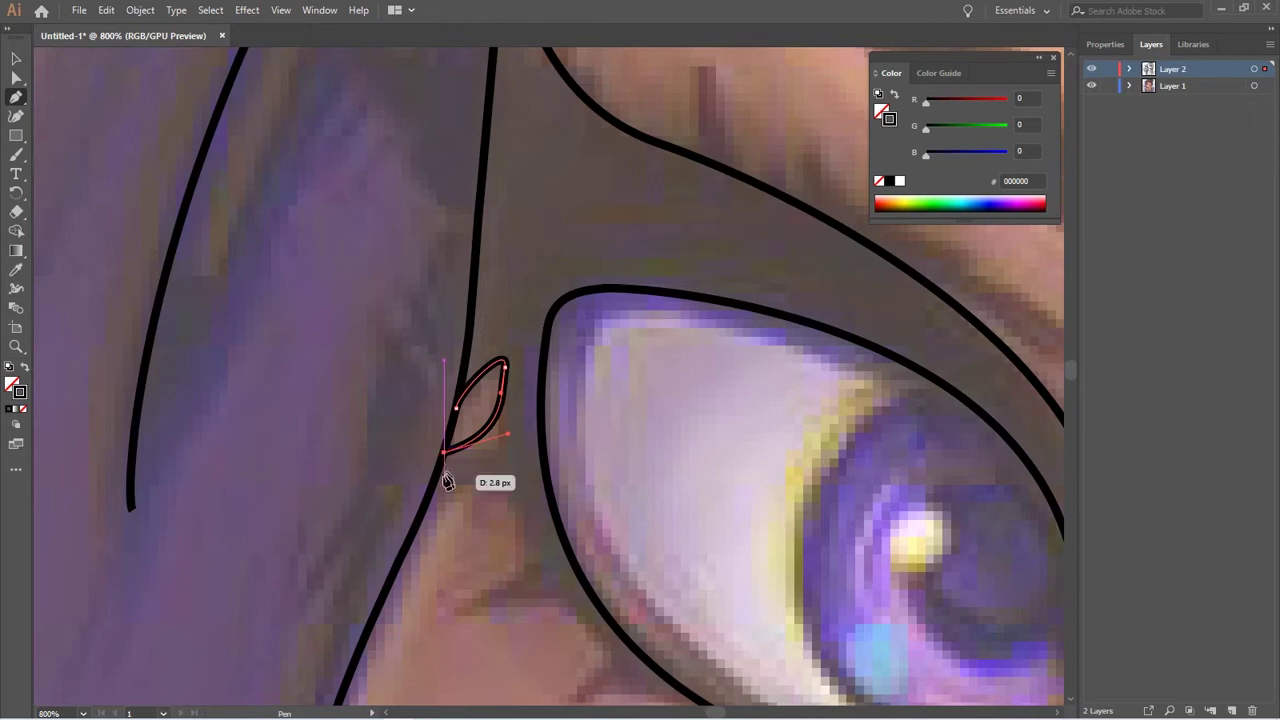
pyautogui.click(435, 482)
pyautogui.moveTo(495, 484); pyautogui.dragTo(520, 499)
pyautogui.moveTo(572, 587)
pyautogui.mouseDown()
pyautogui.moveTo(562, 435)
pyautogui.moveTo(603, 497)
pyautogui.moveTo(540, 357)
pyautogui.mouseUp()
pyautogui.click(437, 459)
pyautogui.hotkey('ctrl', 'z')
pyautogui.hotkey('ctrl', 'z')
pyautogui.moveTo(408, 290); pyautogui.dragTo(431, 289)
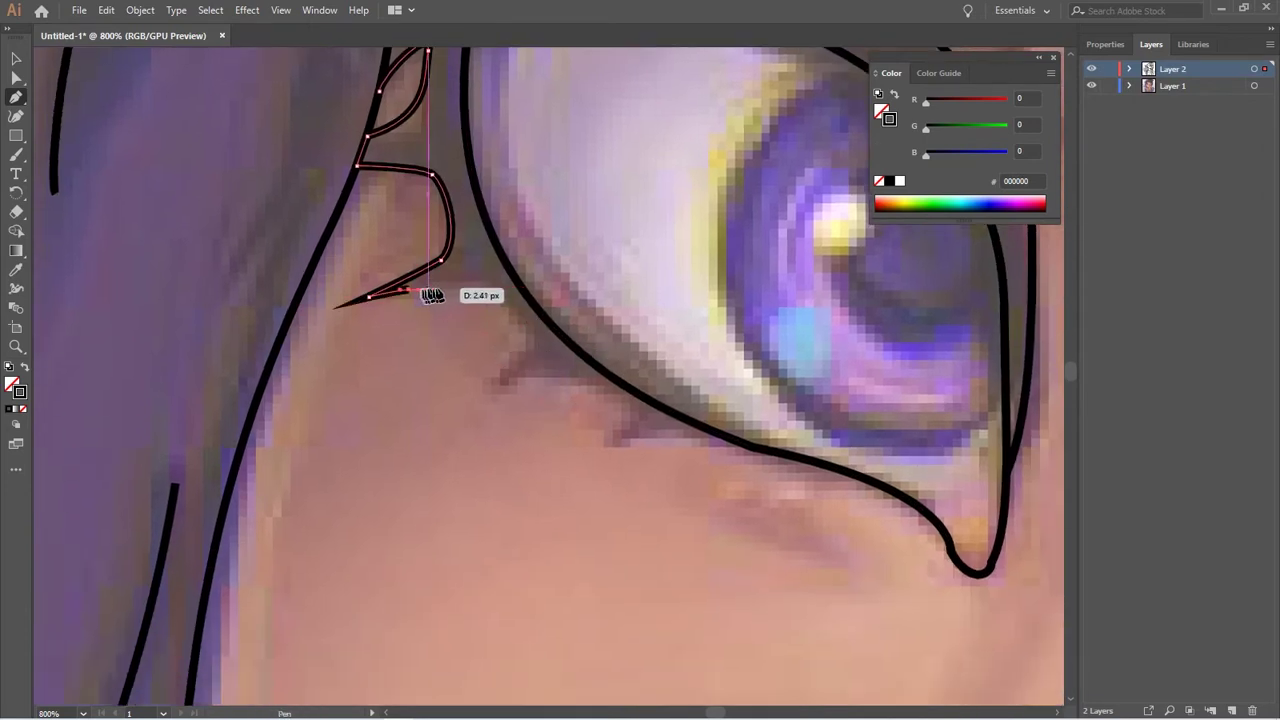
pyautogui.click(510, 309)
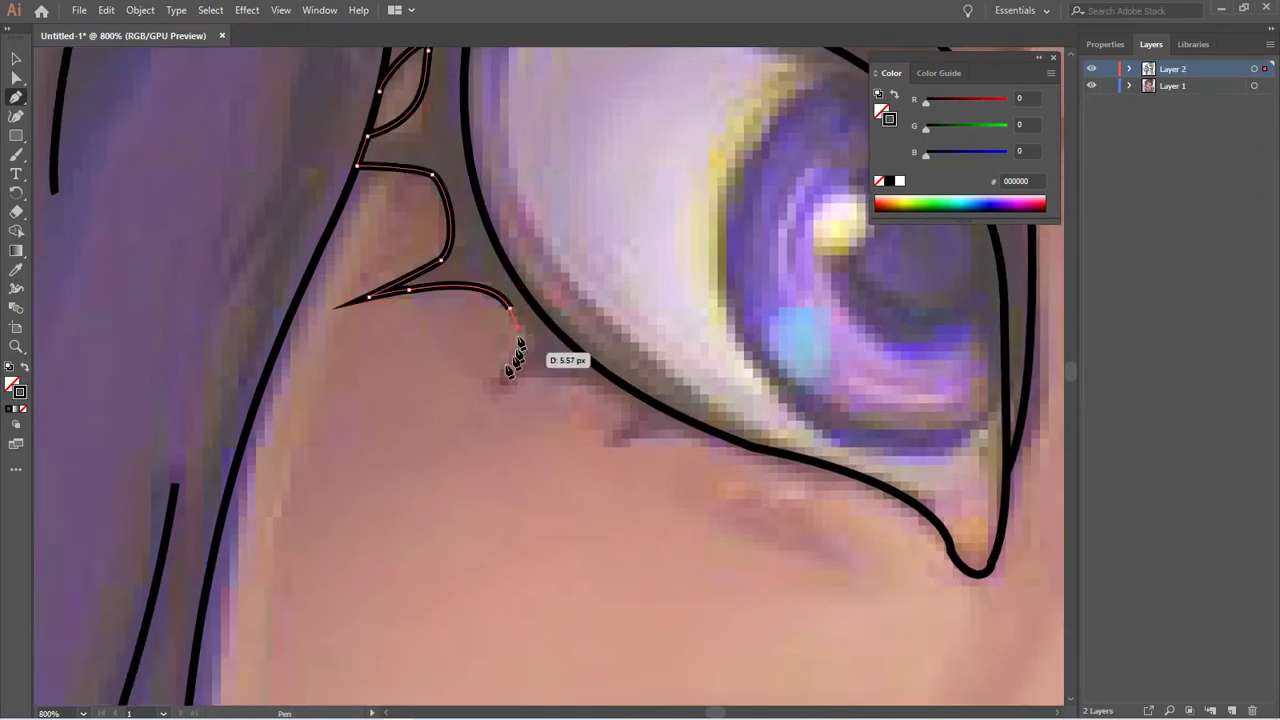
pyautogui.moveTo(515, 373)
pyautogui.mouseDown()
pyautogui.moveTo(487, 384)
pyautogui.moveTo(537, 378)
pyautogui.moveTo(480, 277)
pyautogui.moveTo(510, 303)
pyautogui.mouseUp()
# Extend the row of pointed lashes along the outer lower lid, removing one stray segment
pyautogui.click(407, 243)
pyautogui.click(467, 314)
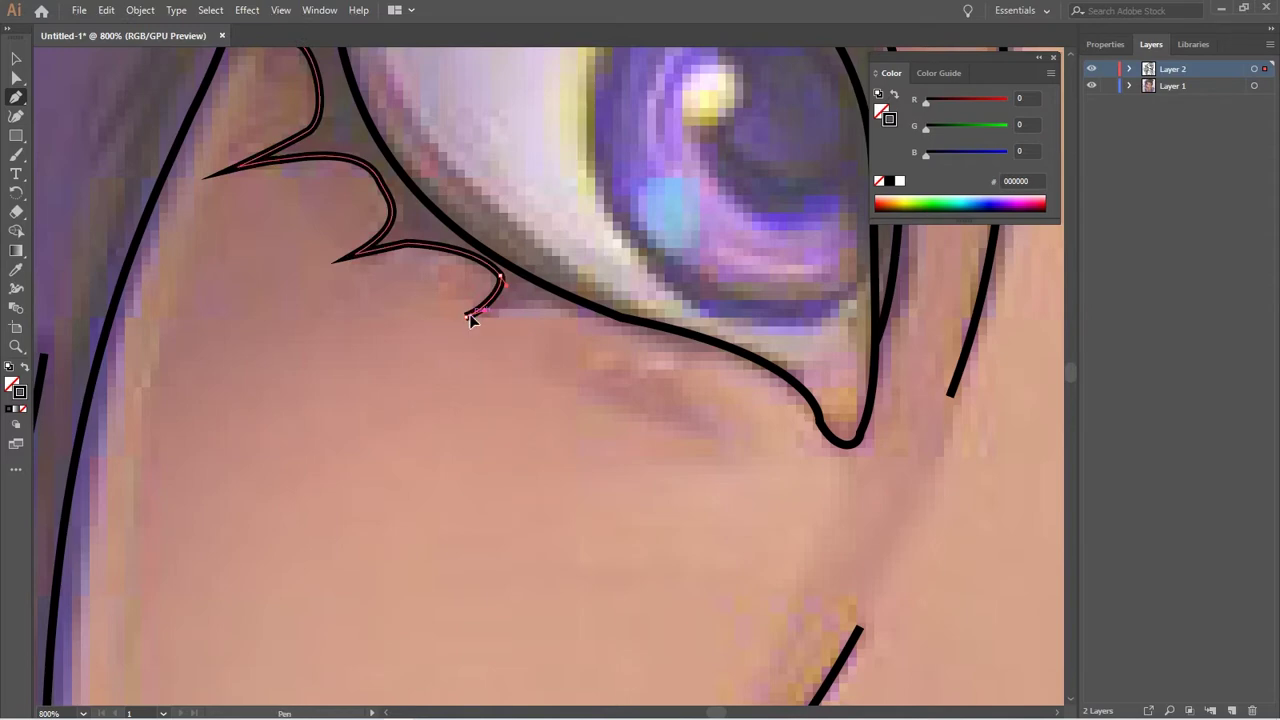
pyautogui.scroll(-3, 360, 240)
pyautogui.click(458, 270)
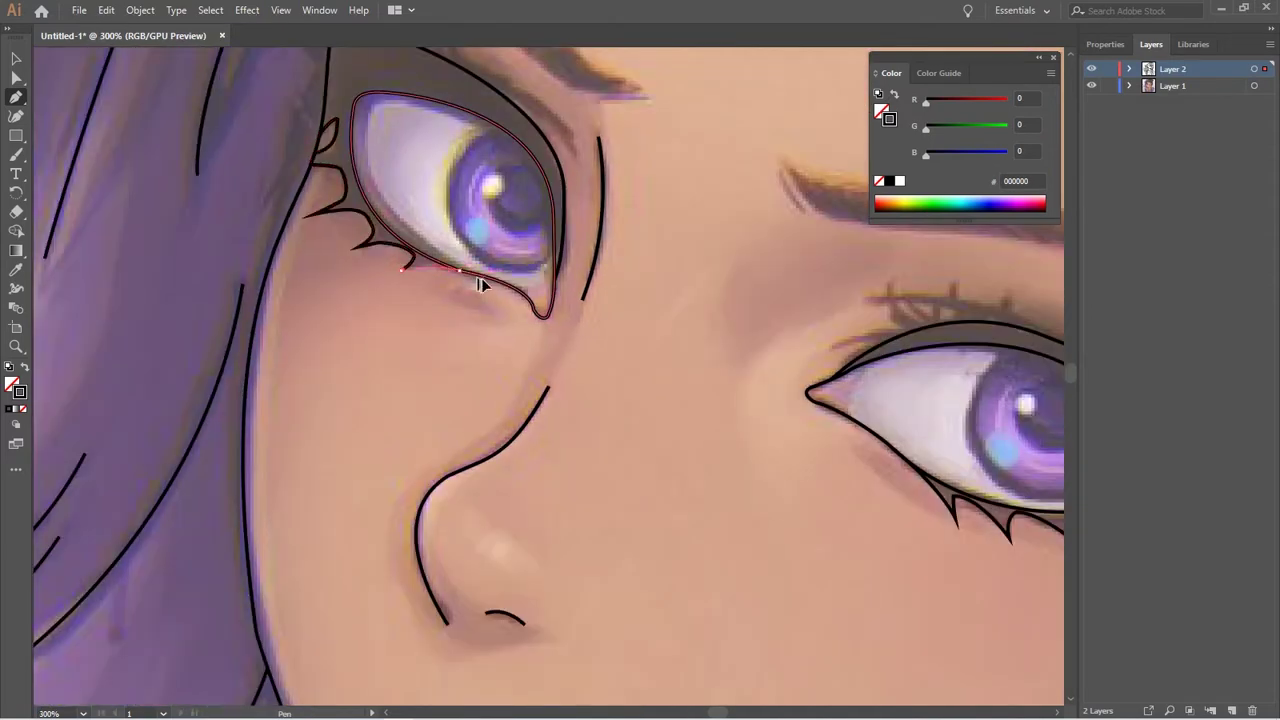
pyautogui.hotkey('ctrl', 'z')
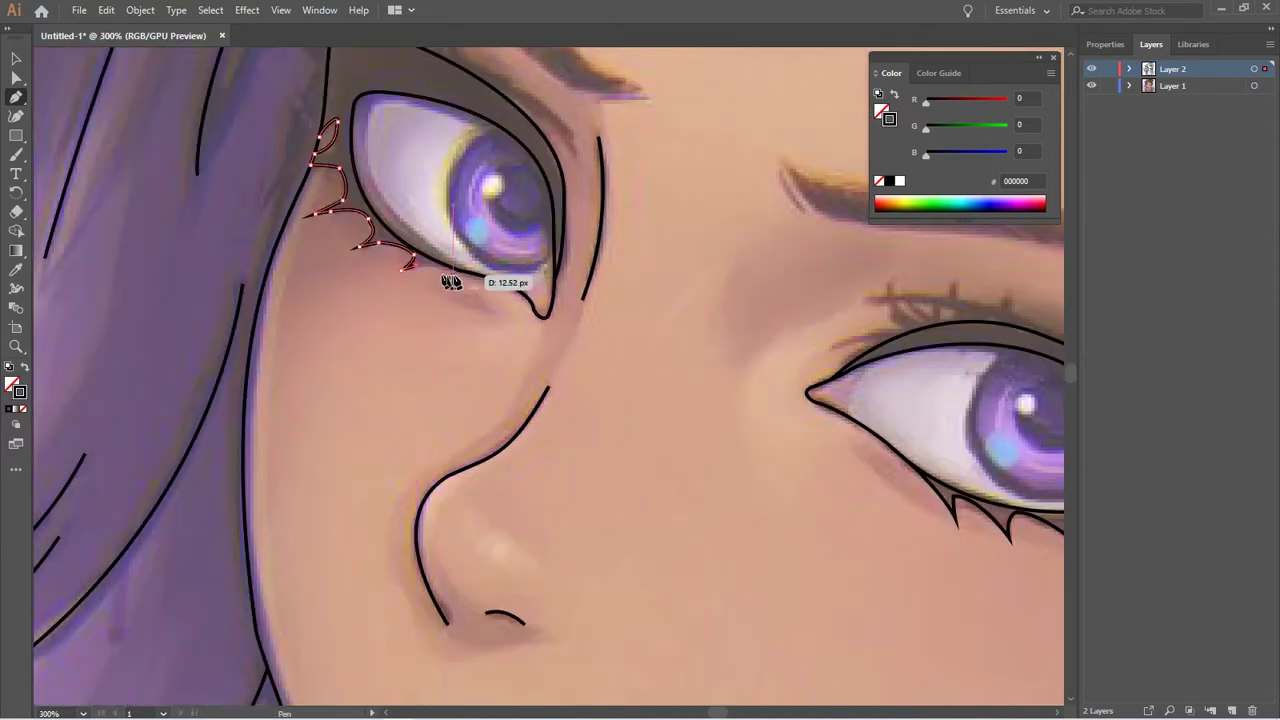
pyautogui.scroll(4, 424, 290)
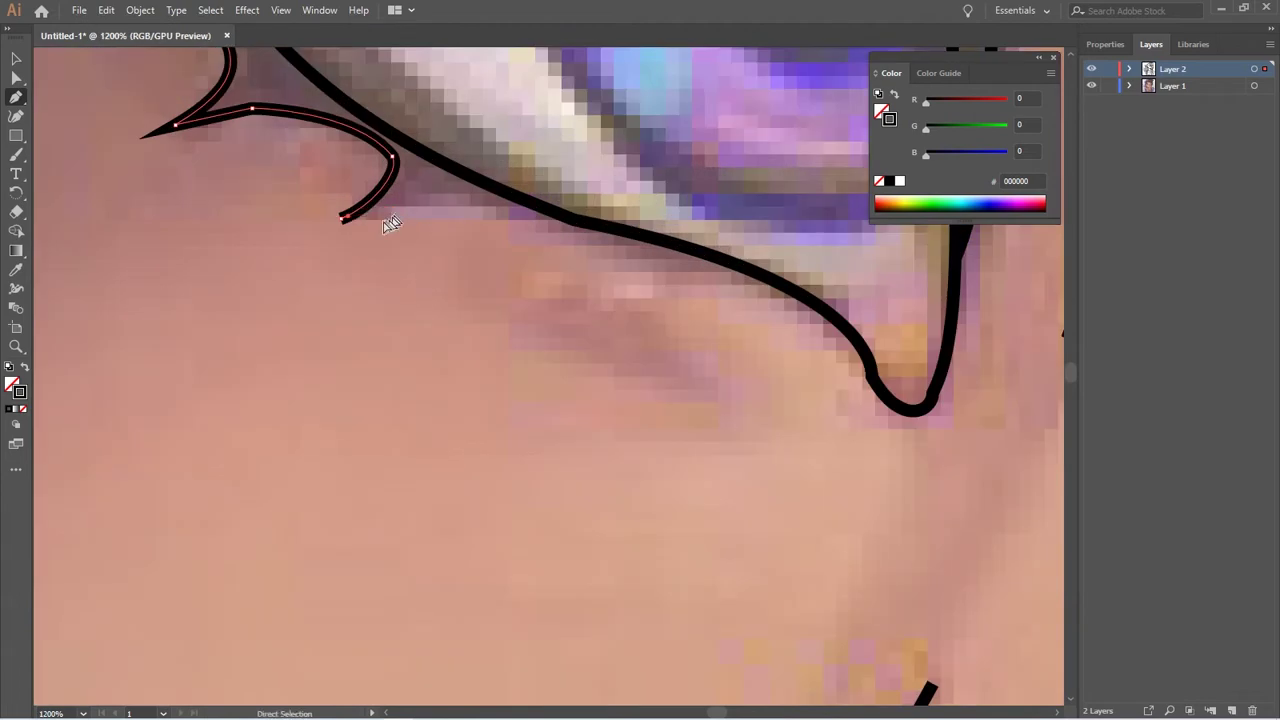
pyautogui.click(393, 213)
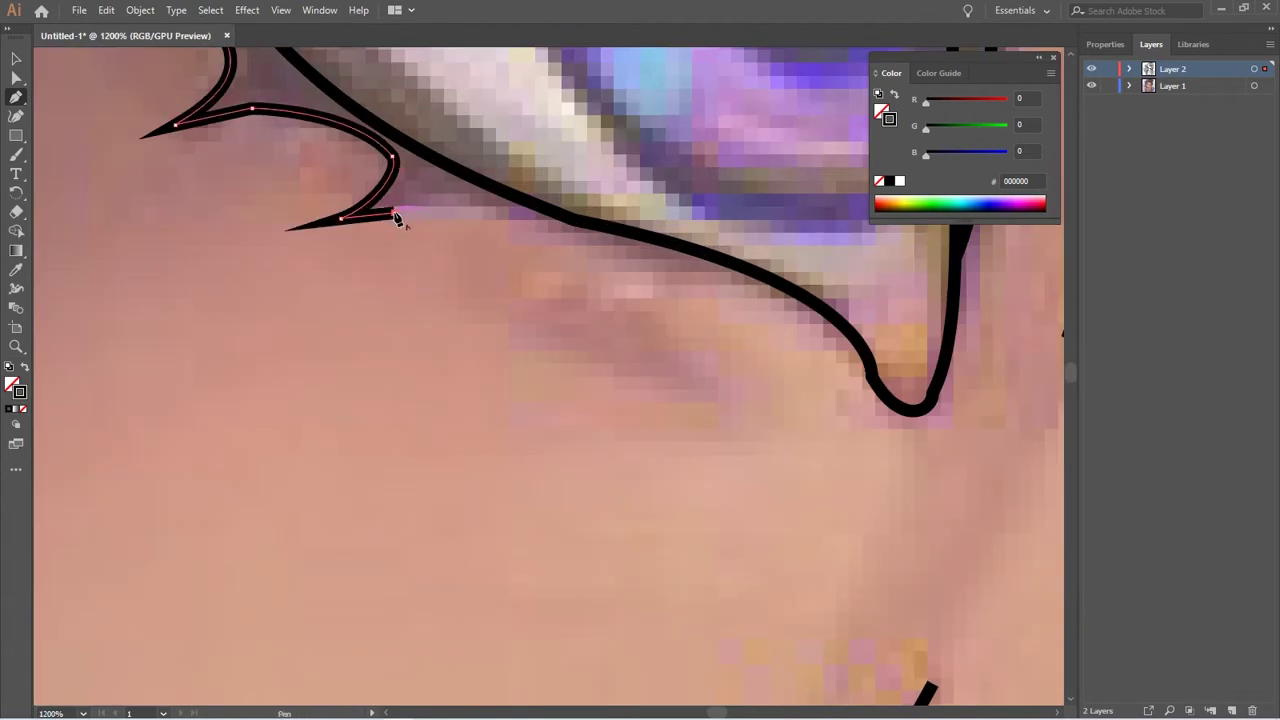
pyautogui.scroll(-2, 558, 242)
pyautogui.scroll(-2, 643, 243)
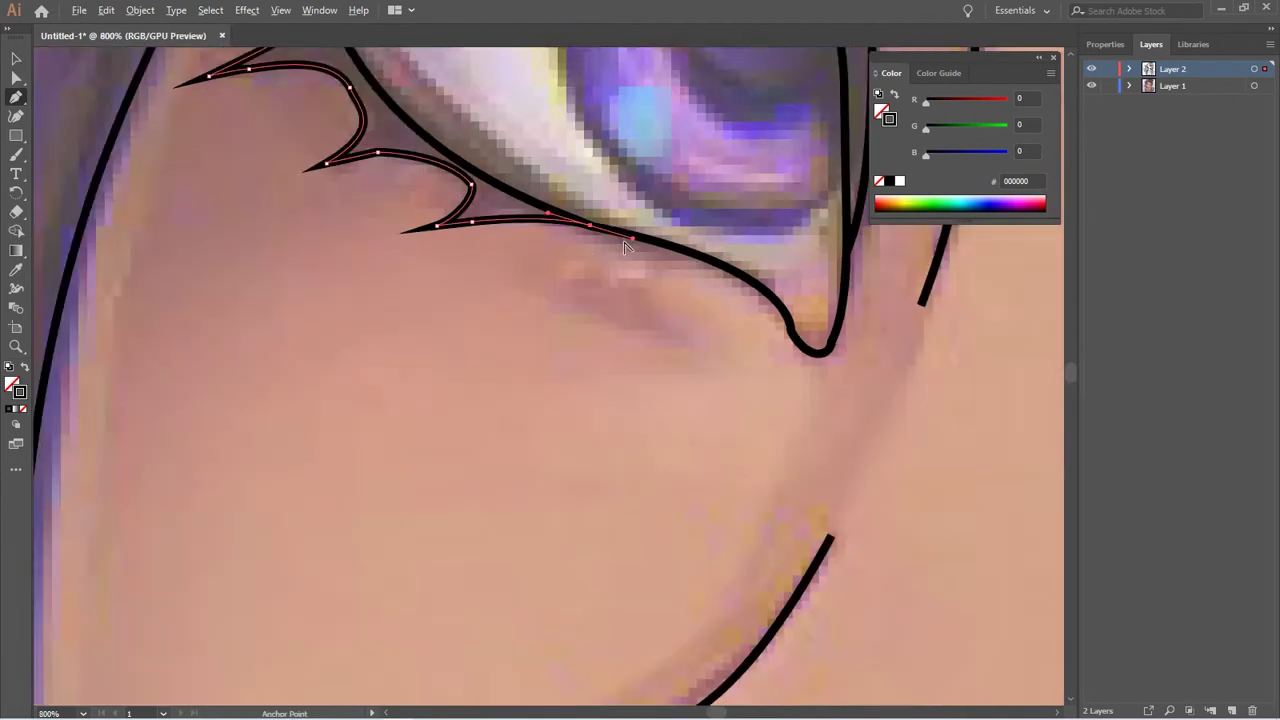
pyautogui.scroll(-1, 622, 250)
pyautogui.moveTo(622, 248); pyautogui.dragTo(605, 495)
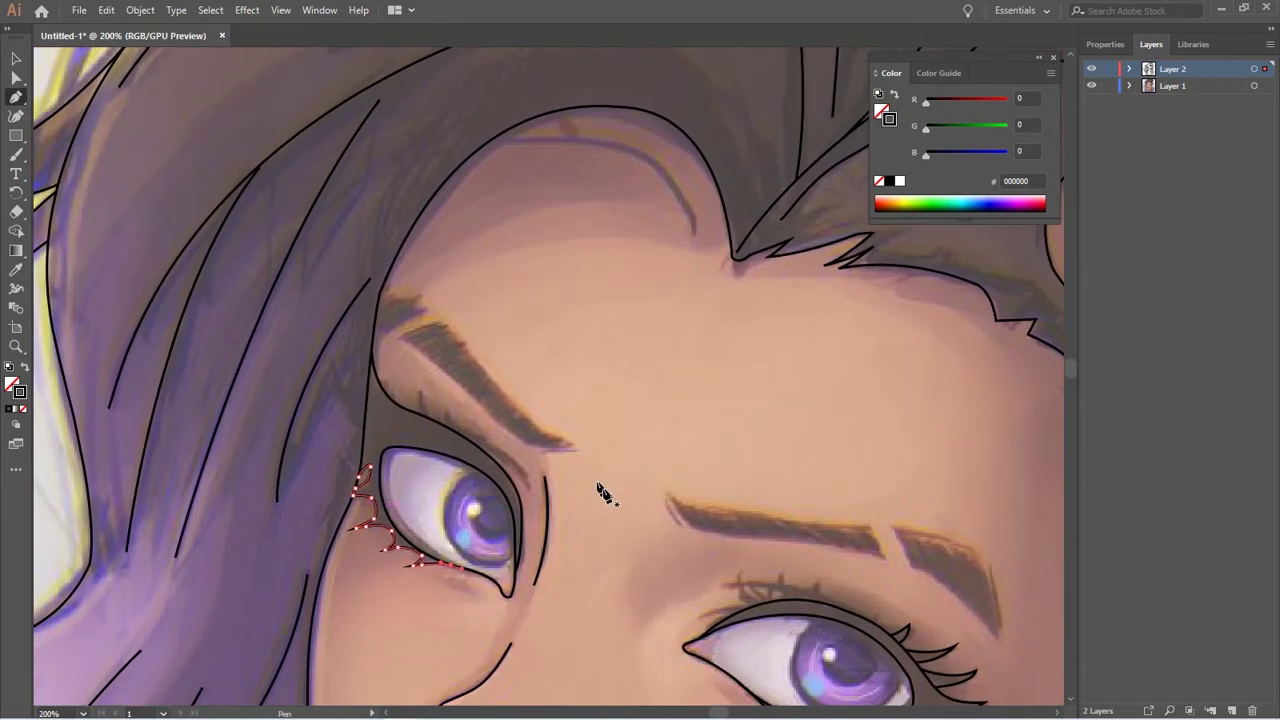
# Trace a closed outline along the first brow's lower edge to its hooked tip
pyautogui.scroll(1, 560, 460)
pyautogui.click(325, 321)
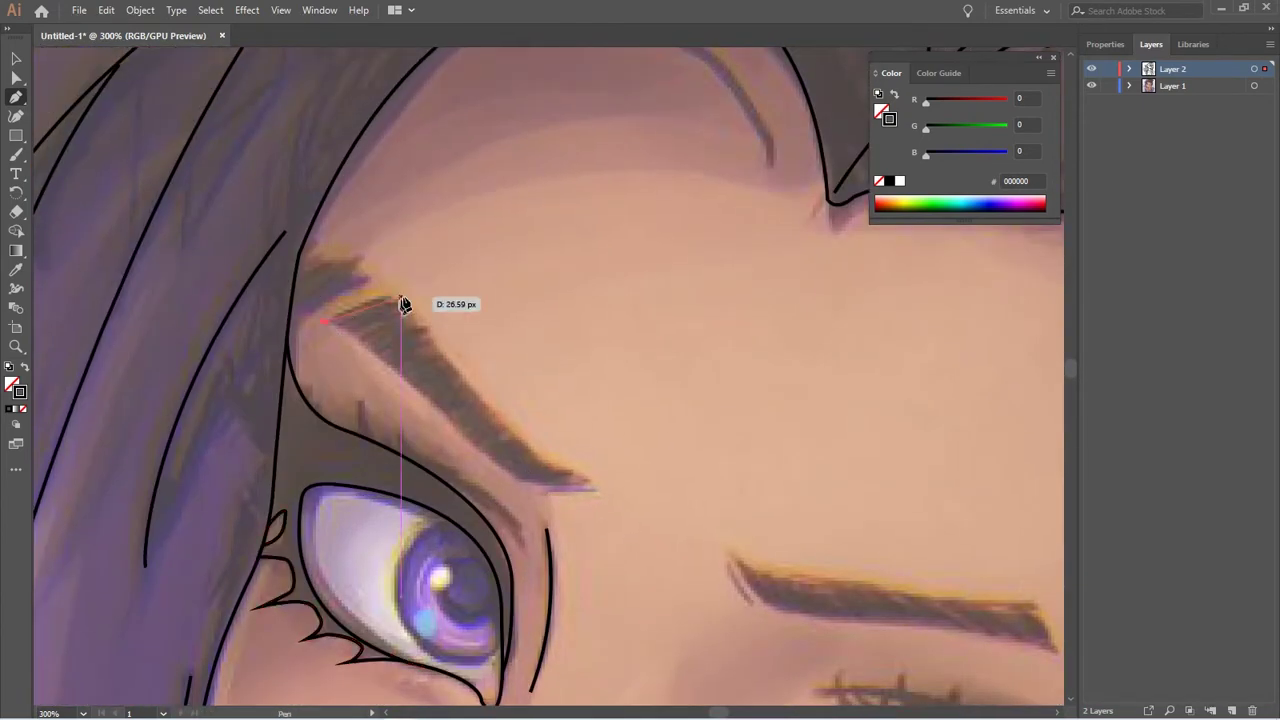
pyautogui.click(480, 398)
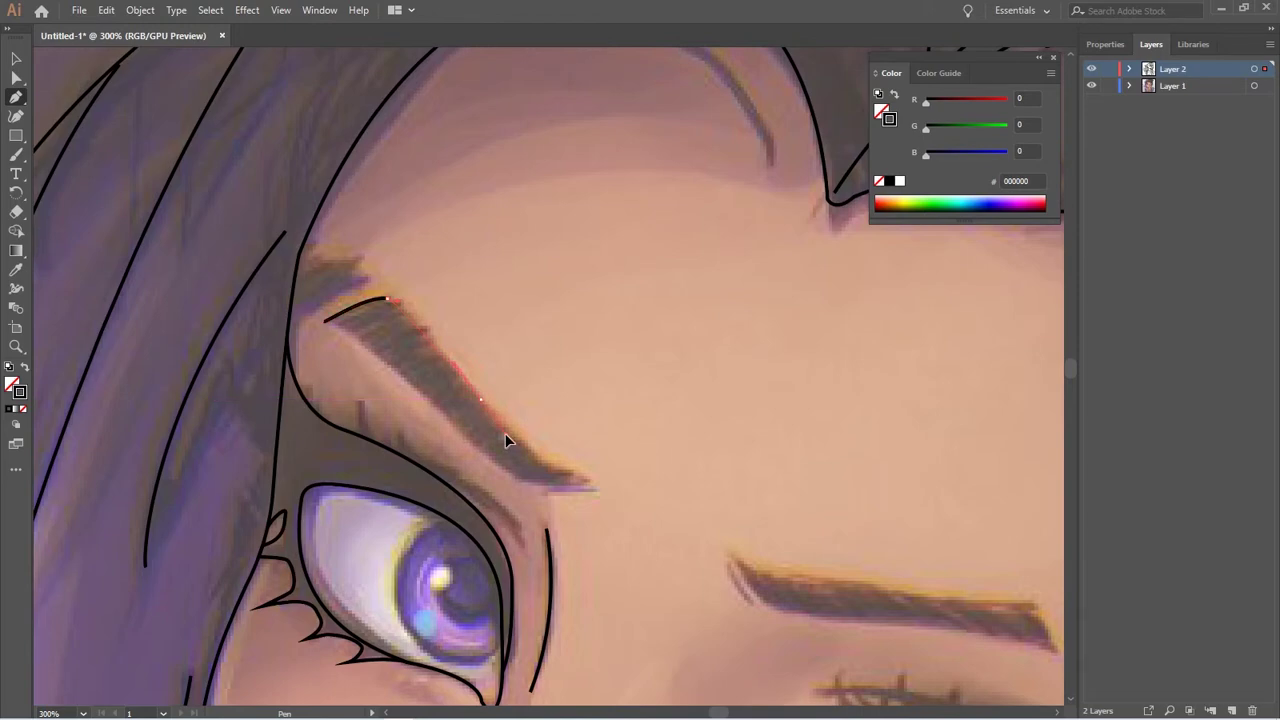
pyautogui.click(581, 473)
pyautogui.click(594, 487)
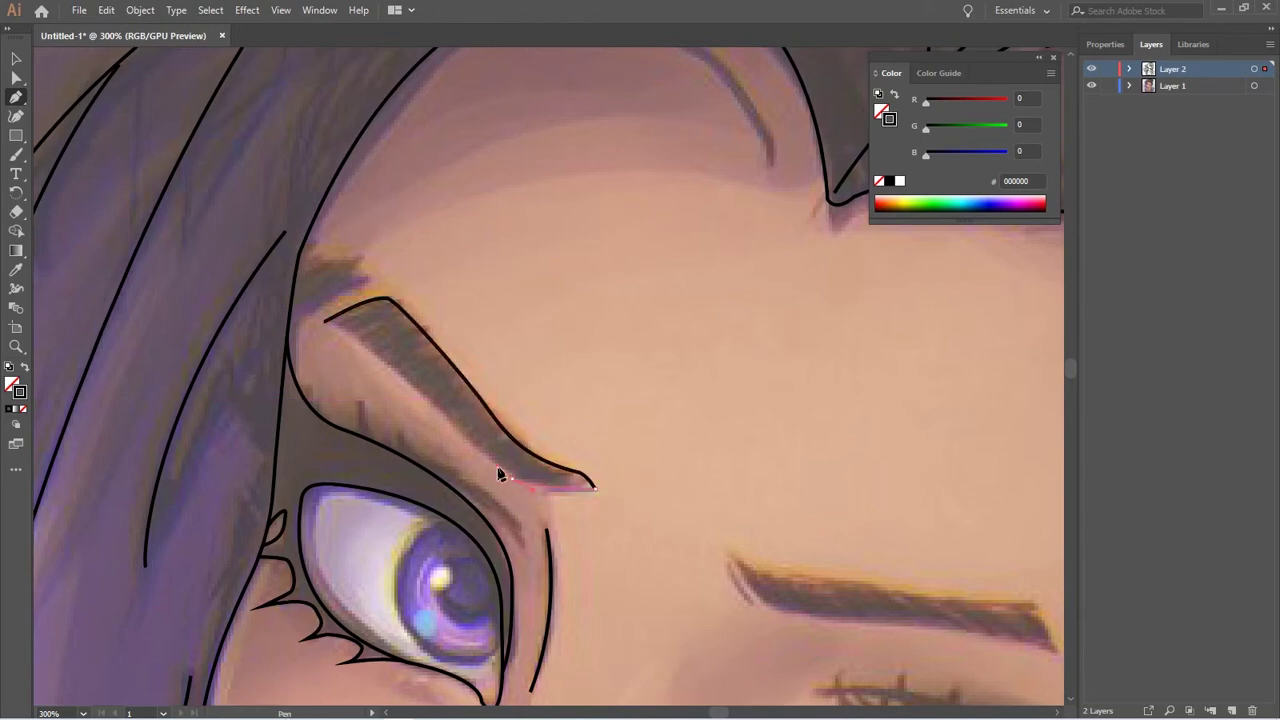
pyautogui.moveTo(500, 474); pyautogui.dragTo(725, 579)
pyautogui.click(551, 428)
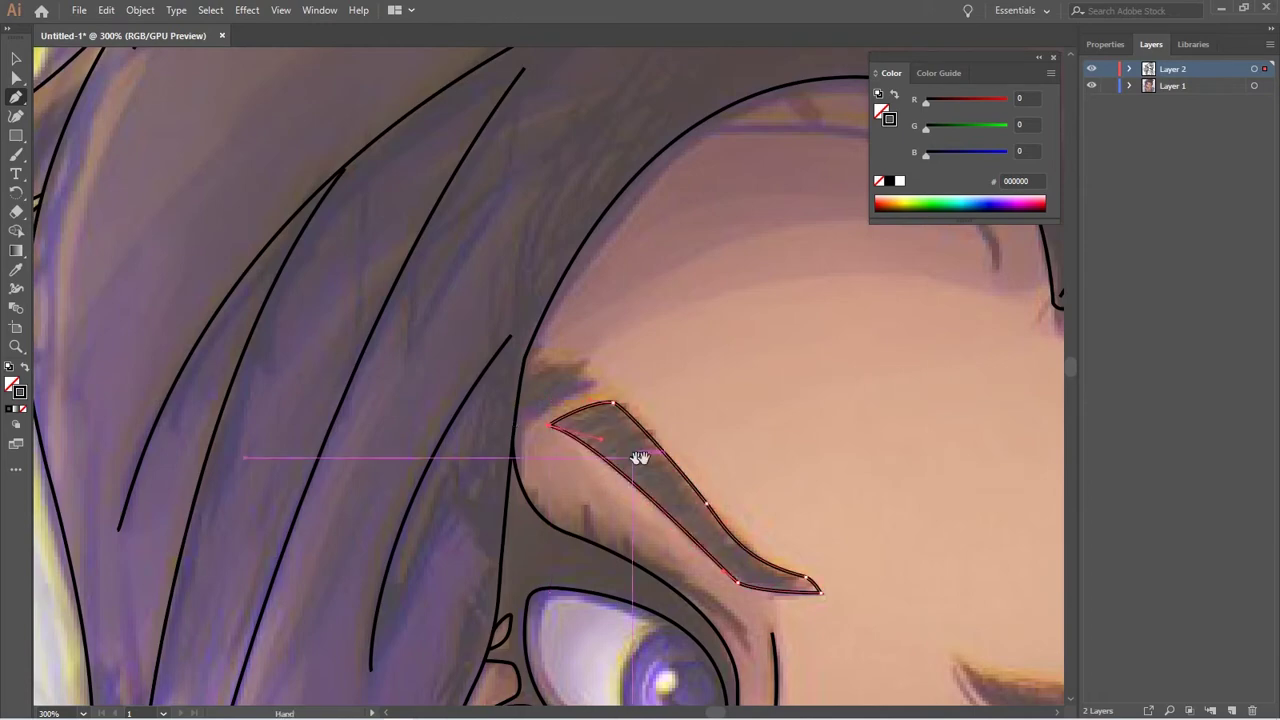
pyautogui.moveTo(640, 458); pyautogui.dragTo(608, 544)
# Add a small closed hooked shape above the brow
pyautogui.click(492, 461)
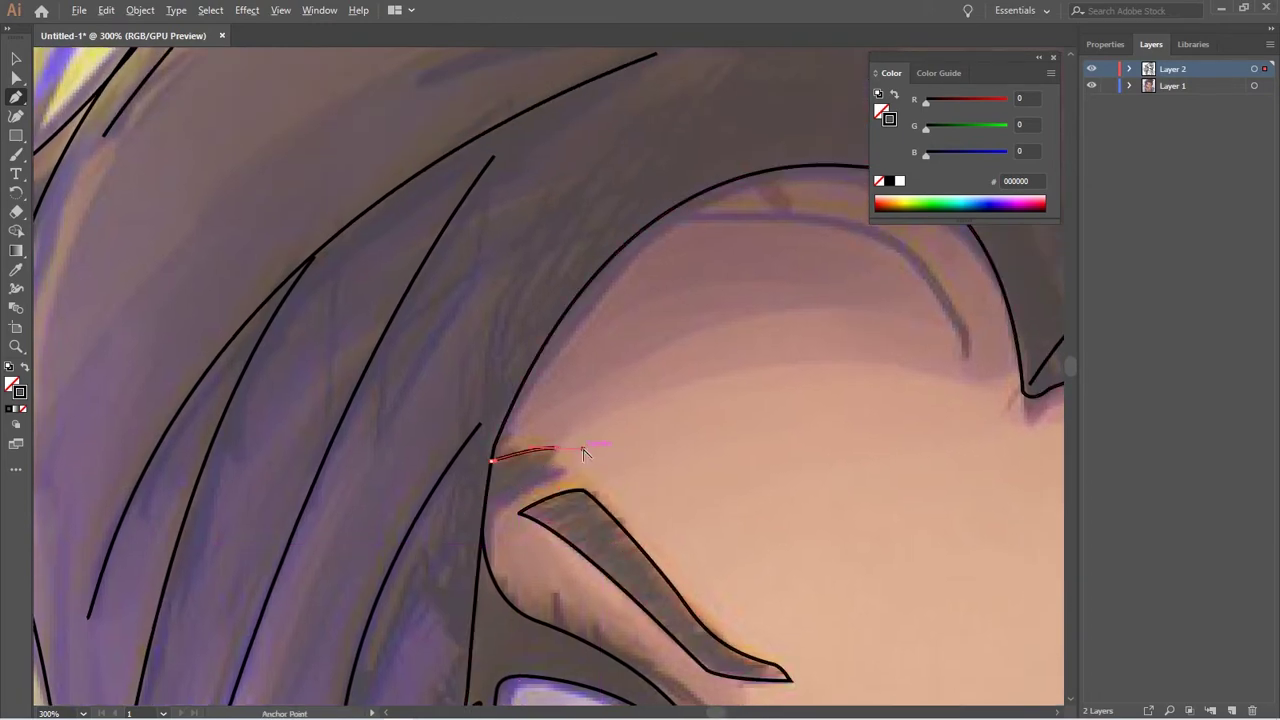
pyautogui.moveTo(557, 448); pyautogui.dragTo(583, 477)
pyautogui.click(558, 473)
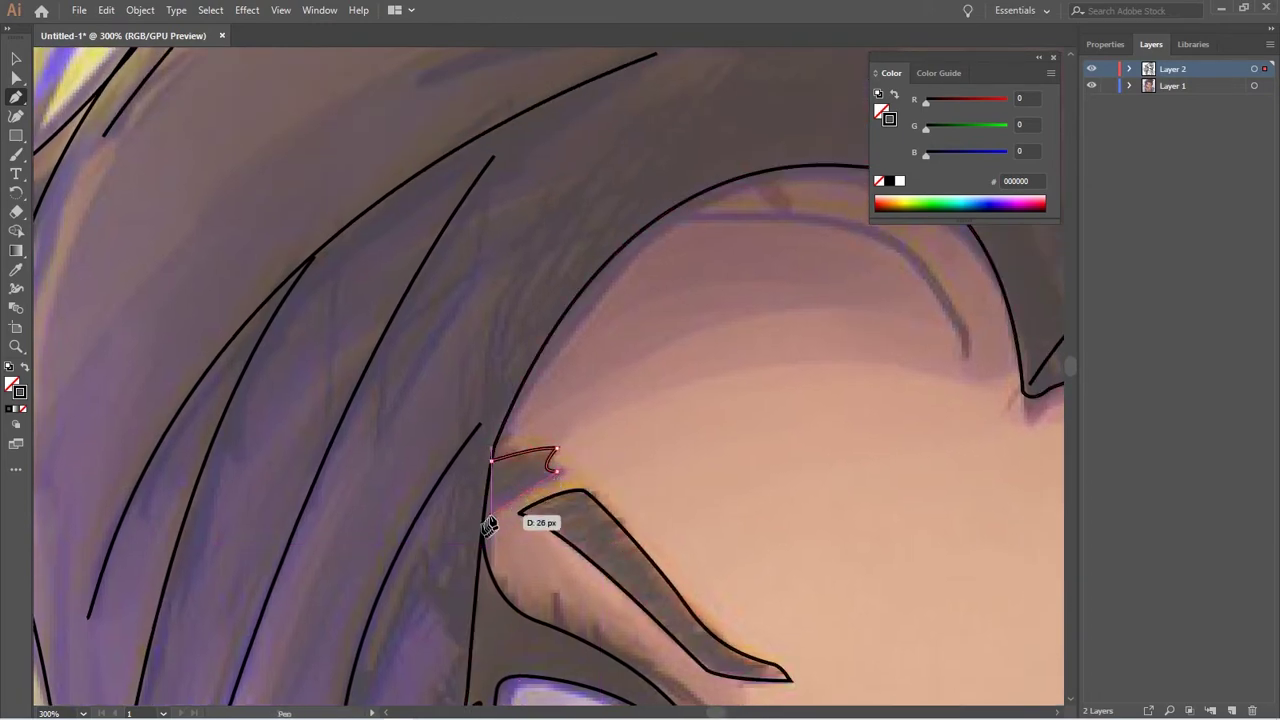
pyautogui.click(484, 515)
pyautogui.moveTo(469, 537); pyautogui.dragTo(400, 516)
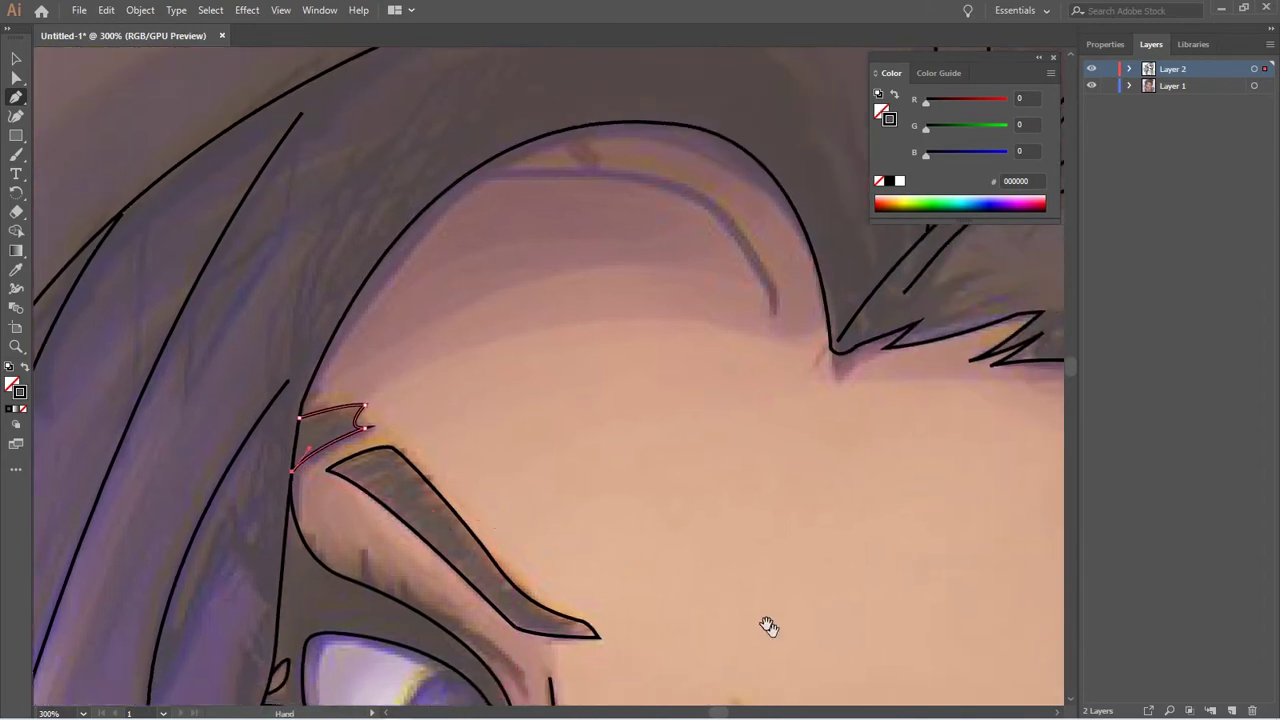
pyautogui.moveTo(766, 623); pyautogui.dragTo(449, 306)
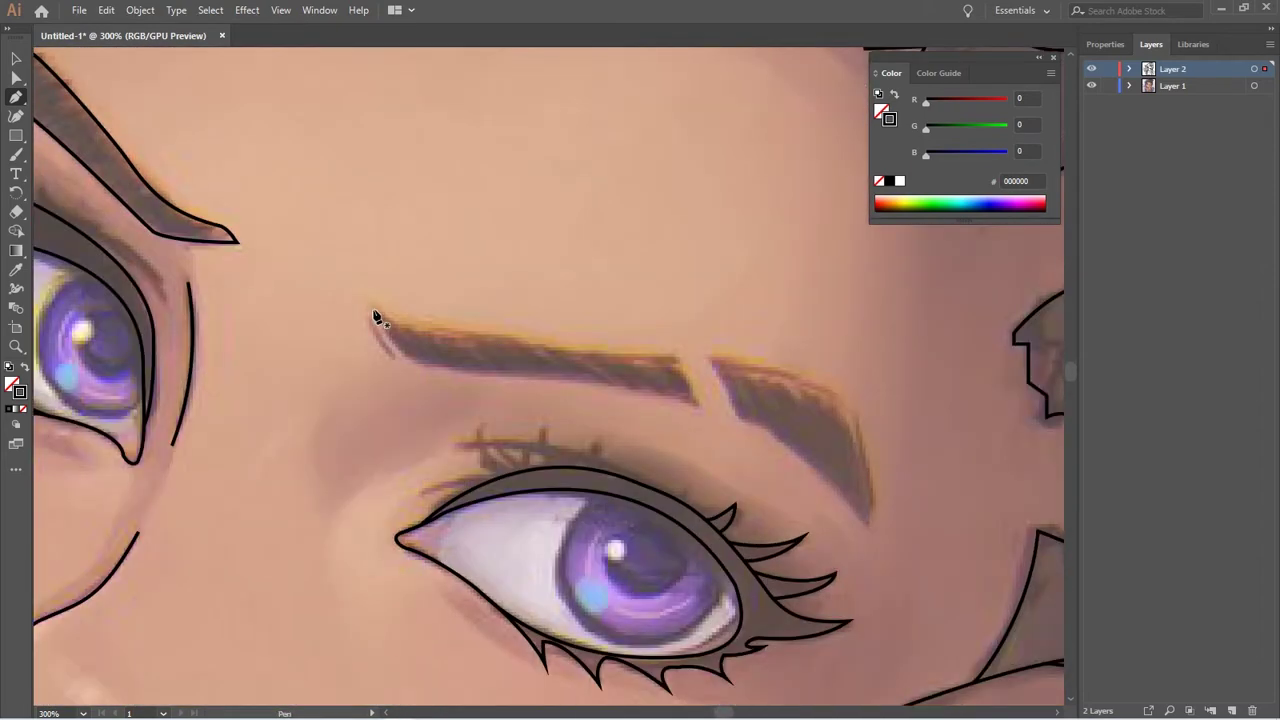
# Trace a closed eyebrow outline from its inner end to the outer corner and back
pyautogui.click(373, 312)
pyautogui.click(638, 379)
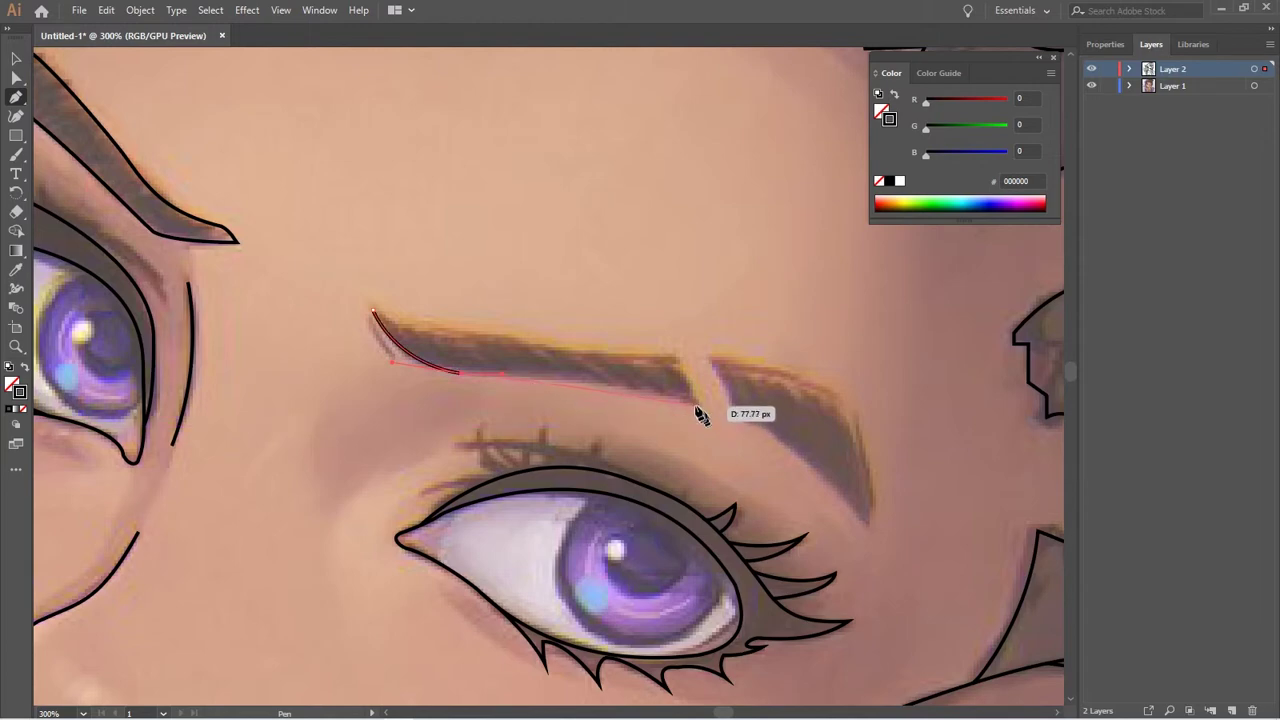
pyautogui.click(695, 404)
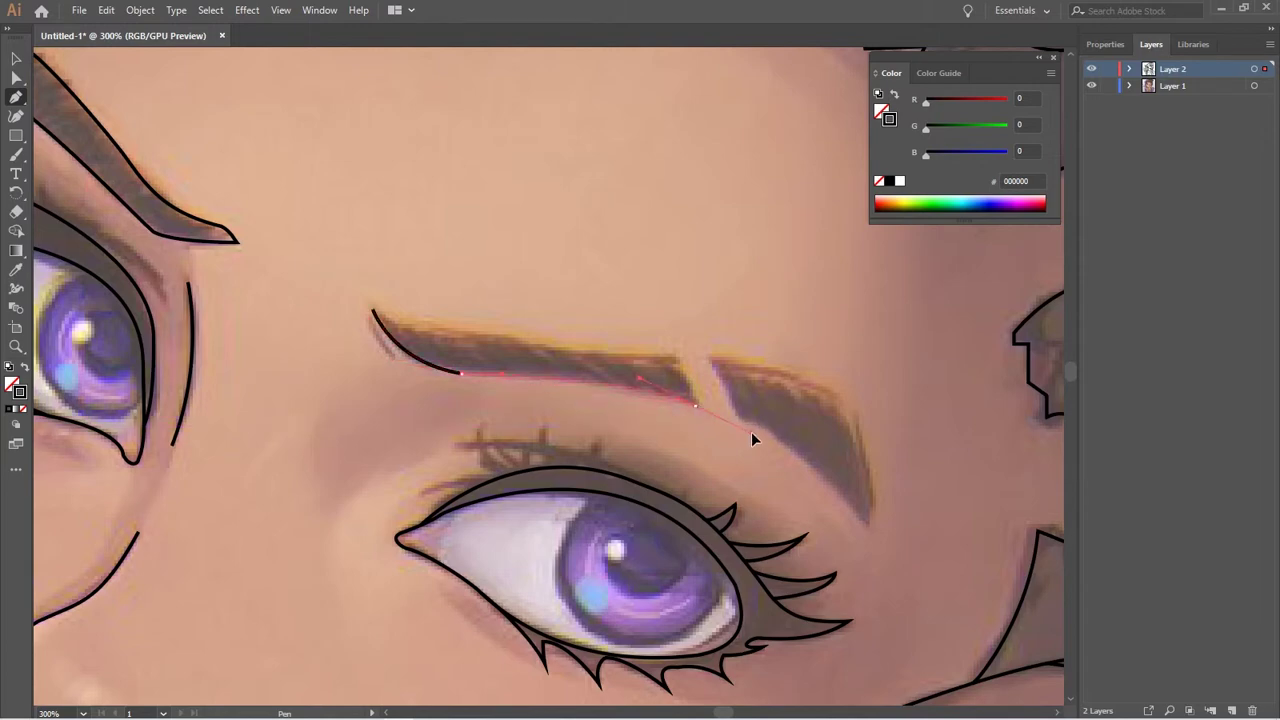
pyautogui.click(686, 366)
pyautogui.moveTo(648, 361)
pyautogui.mouseDown()
pyautogui.moveTo(676, 363)
pyautogui.moveTo(480, 336)
pyautogui.mouseUp()
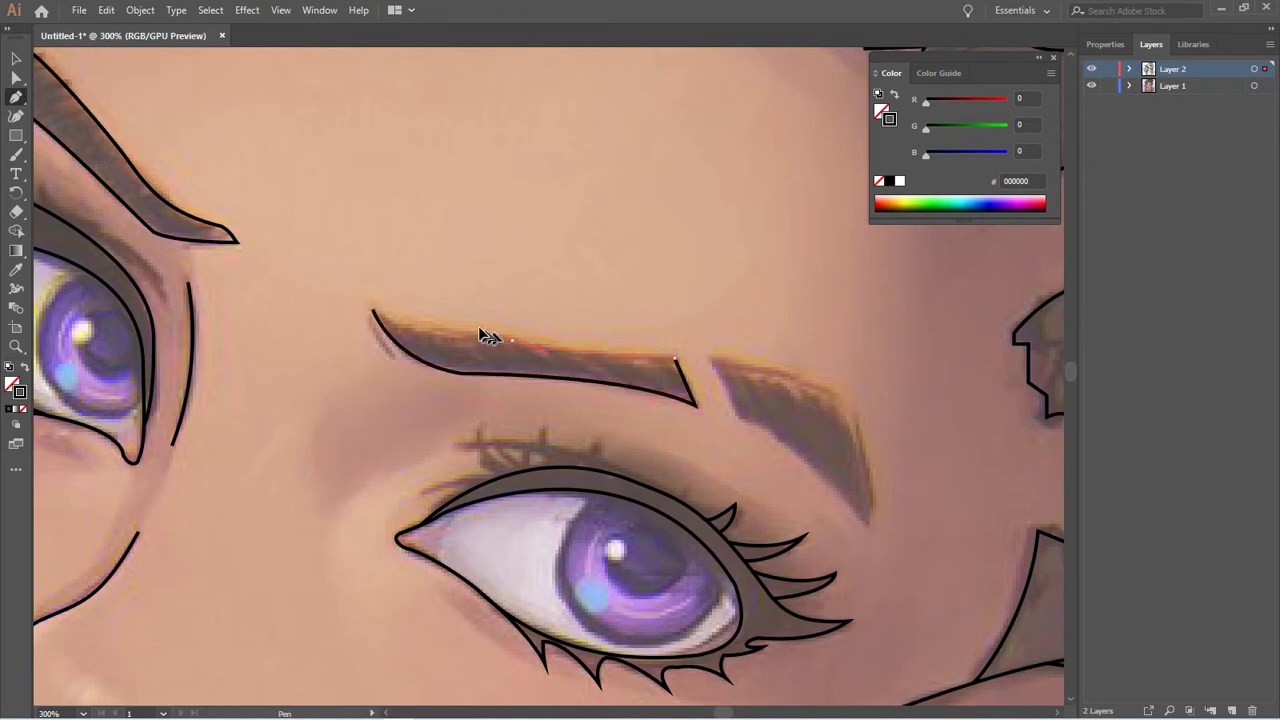
pyautogui.moveTo(372, 311); pyautogui.dragTo(346, 293)
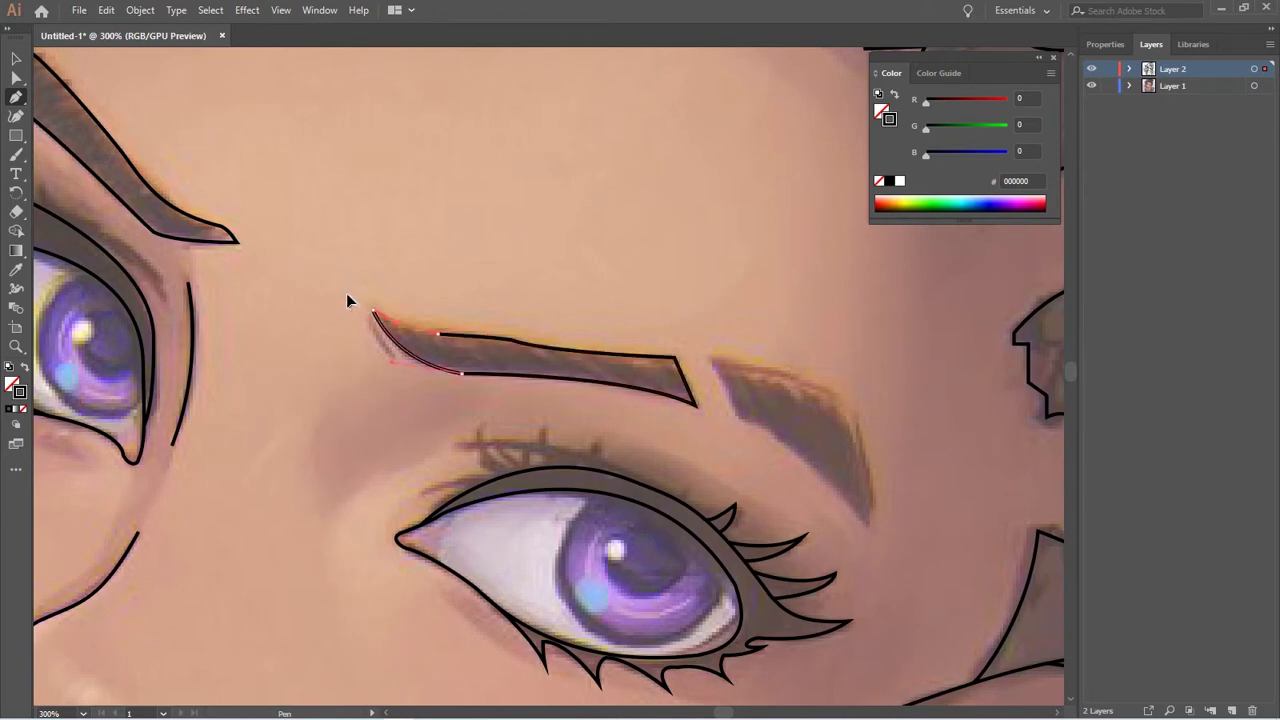
pyautogui.moveTo(594, 403); pyautogui.dragTo(342, 309)
# Trace the other eyebrow as a closed outline with a curved top edge
pyautogui.click(459, 266)
pyautogui.click(484, 323)
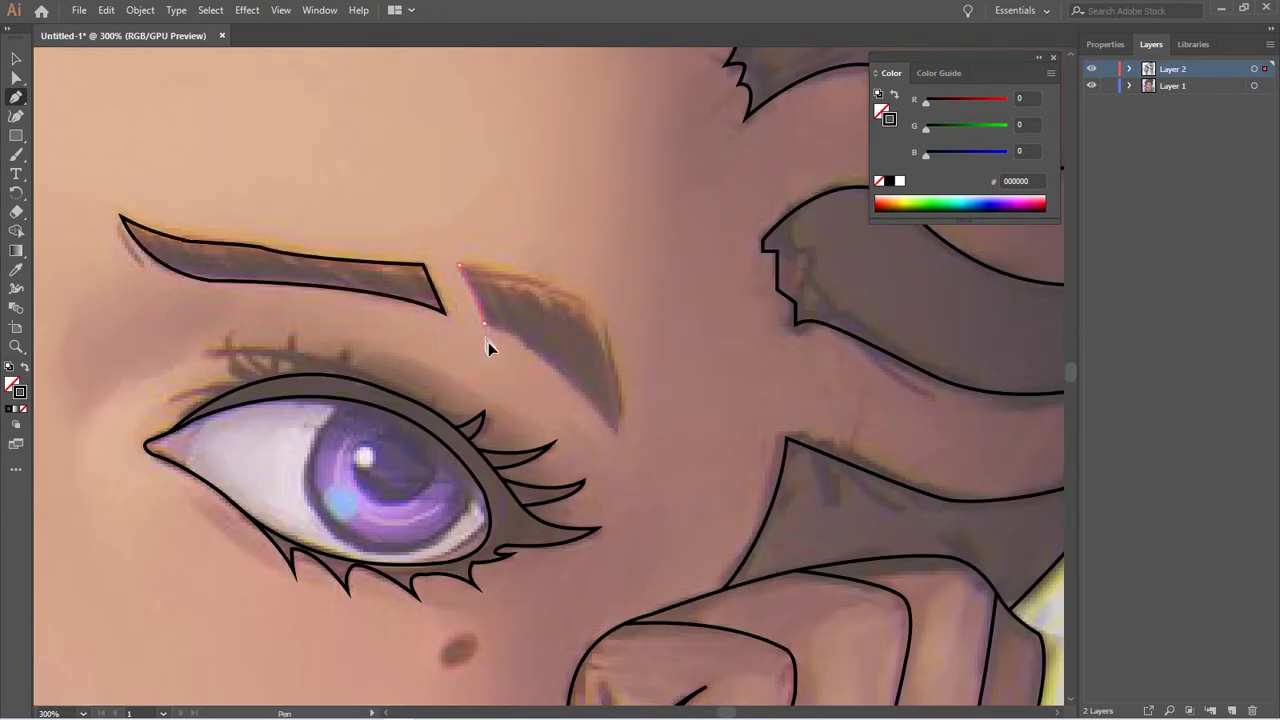
pyautogui.click(566, 350)
pyautogui.click(616, 431)
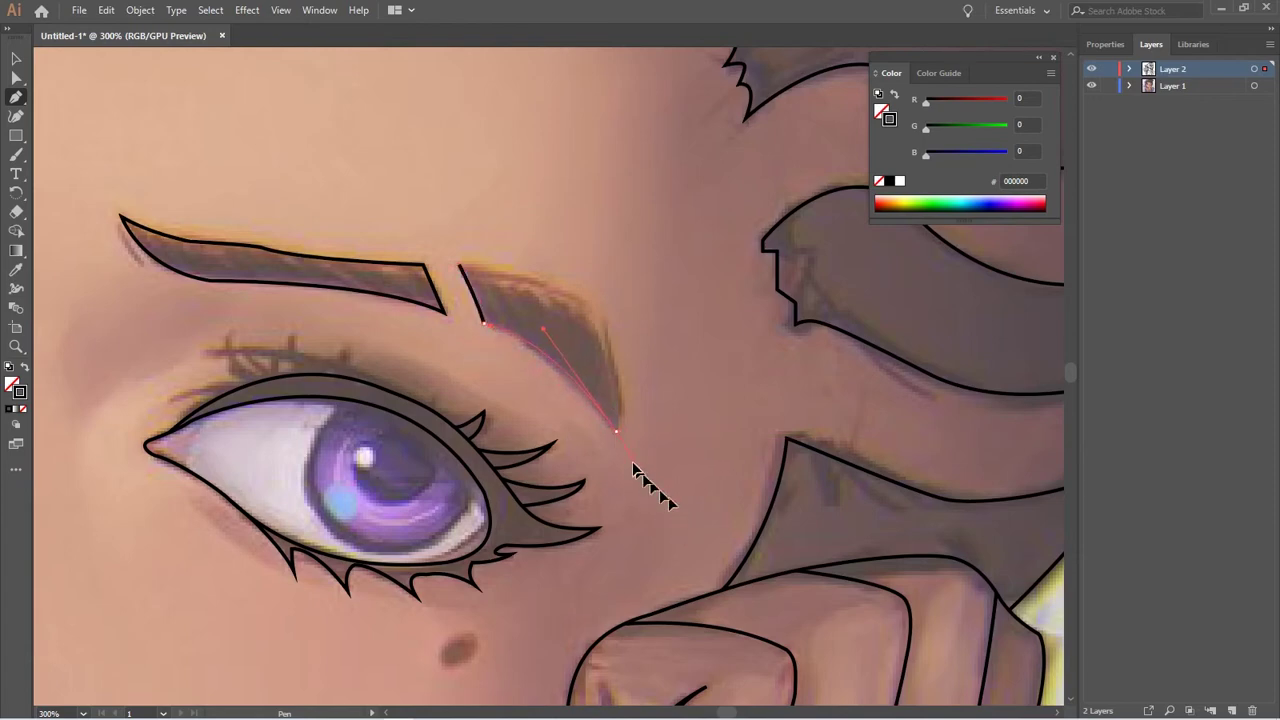
pyautogui.moveTo(584, 302); pyautogui.dragTo(543, 263)
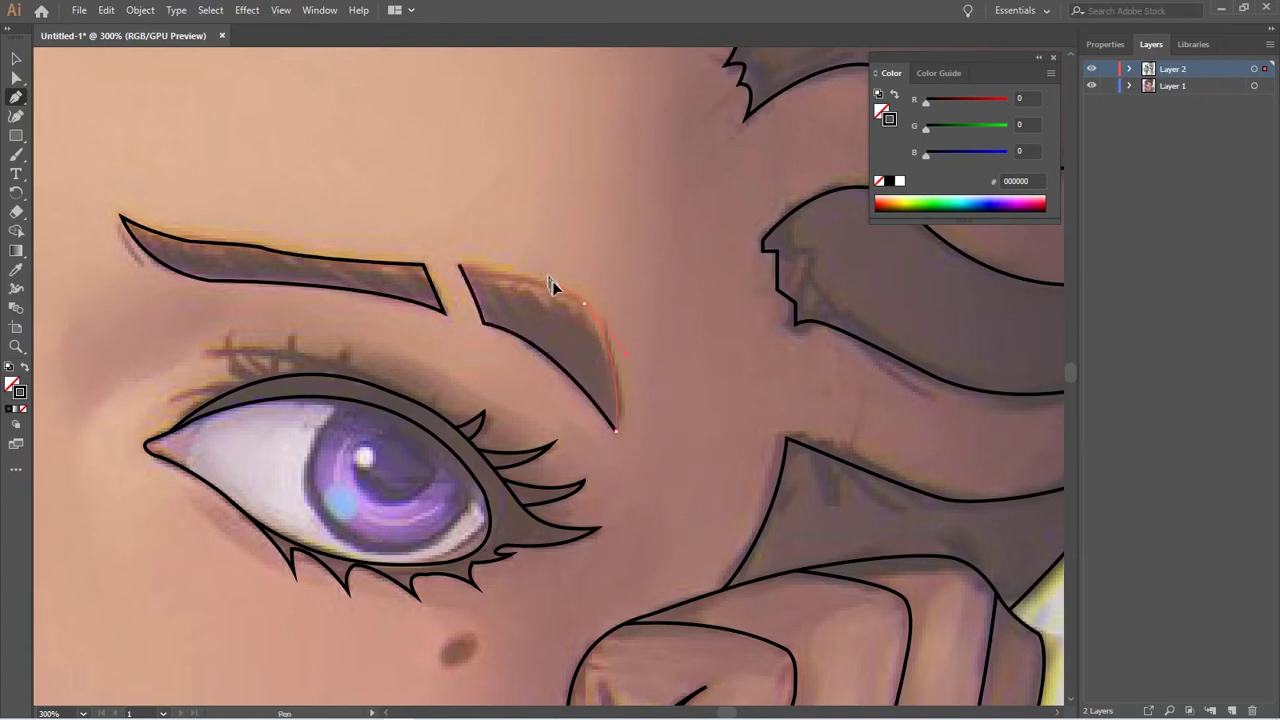
pyautogui.moveTo(459, 266); pyautogui.dragTo(447, 265)
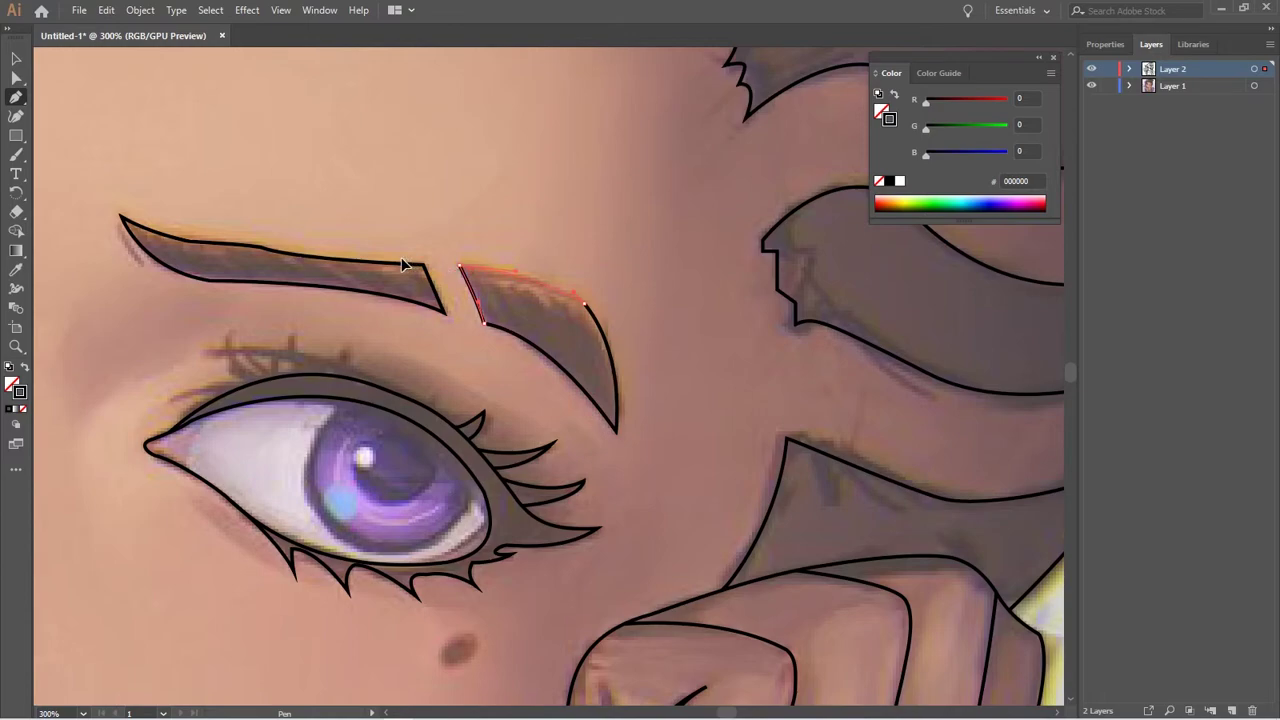
pyautogui.hotkey('ctrl', '-')
pyautogui.moveTo(697, 646); pyautogui.dragTo(398, 298)
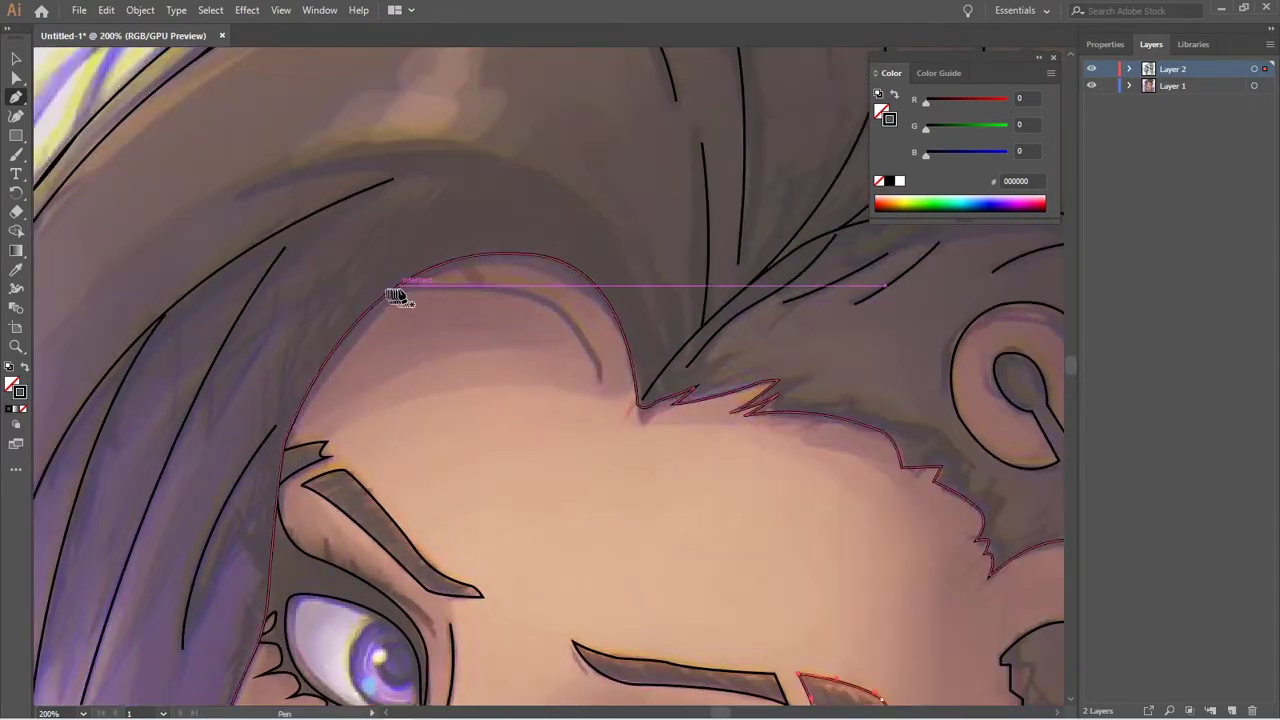
# Start a curved strand along the hairline with a sharp corner on the hair's outer curve
pyautogui.click(401, 285)
pyautogui.moveTo(599, 379); pyautogui.dragTo(640, 512)
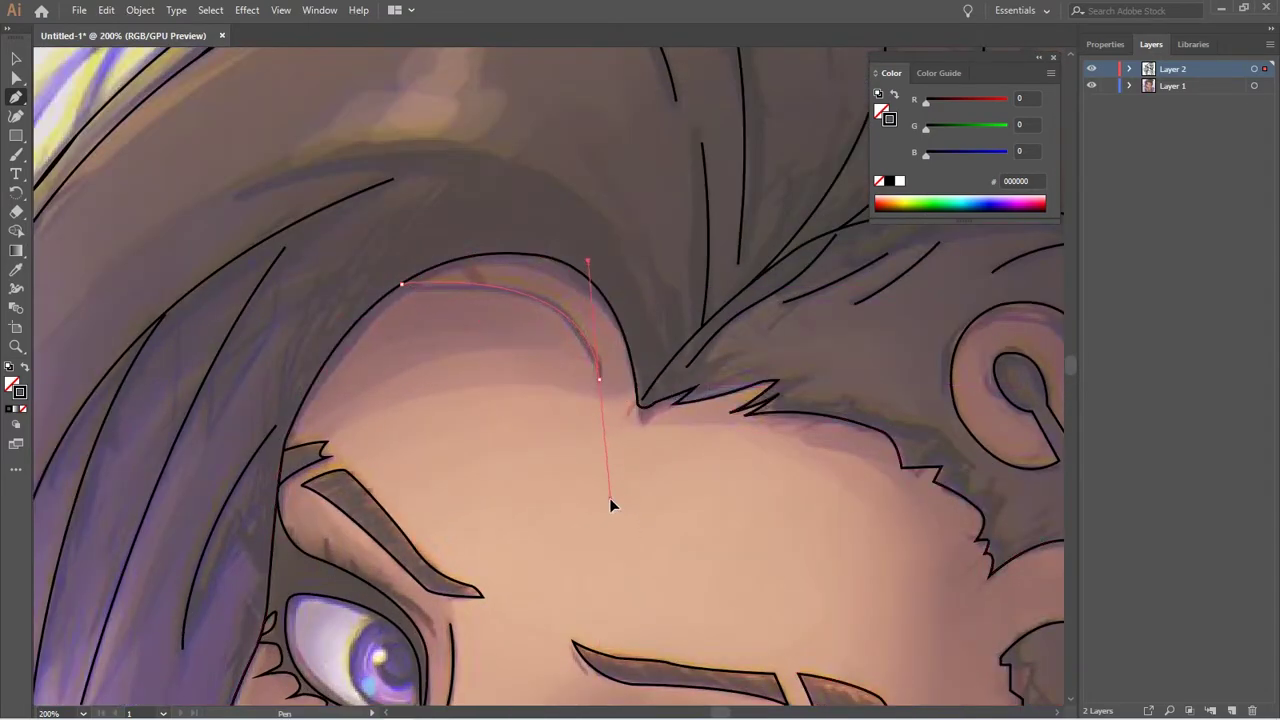
pyautogui.hotkey('ctrl', '-')
pyautogui.moveTo(527, 384)
pyautogui.mouseDown()
pyautogui.moveTo(650, 405)
pyautogui.moveTo(543, 491)
pyautogui.mouseUp()
pyautogui.hotkey('ctrl', '+')
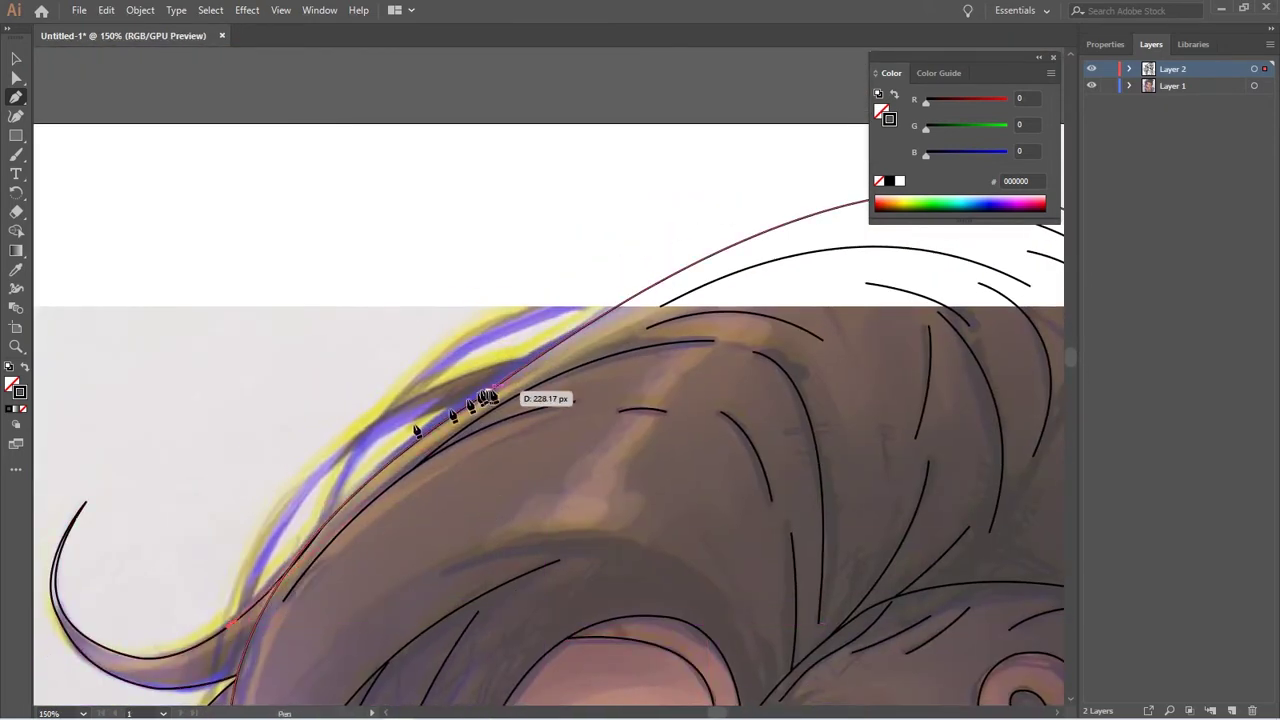
pyautogui.moveTo(528, 362); pyautogui.dragTo(806, 324)
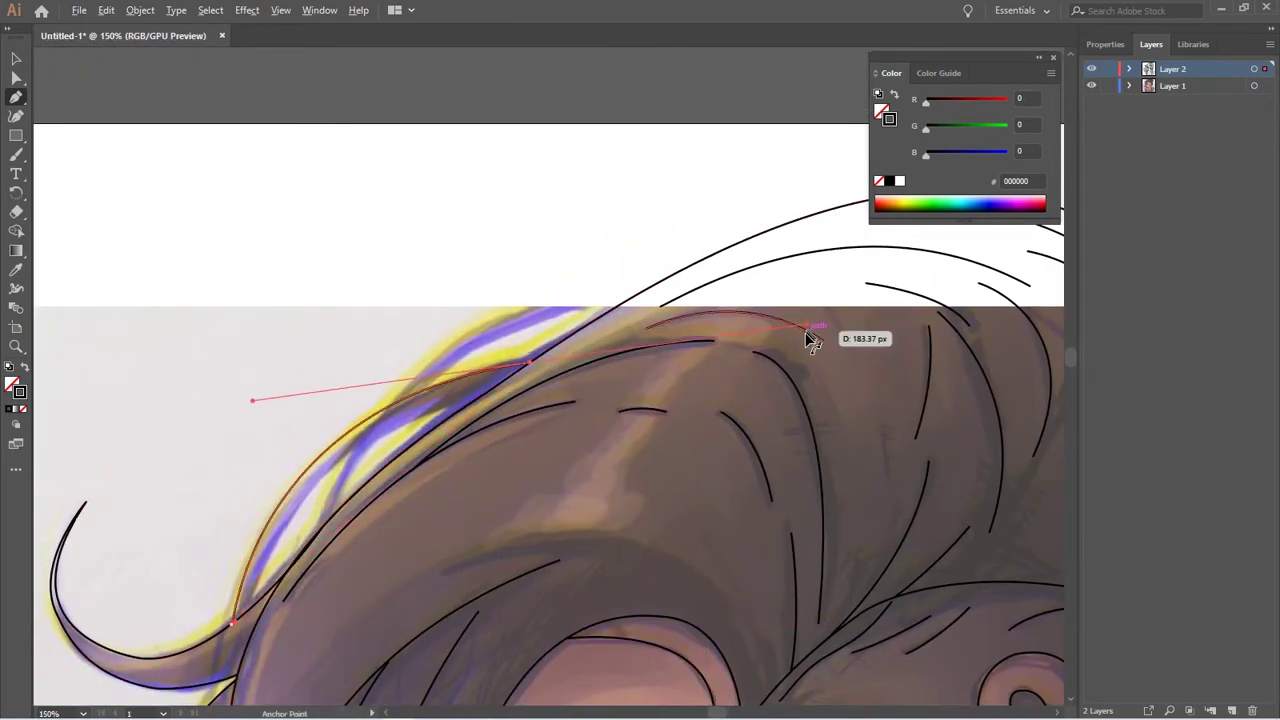
pyautogui.click(528, 362)
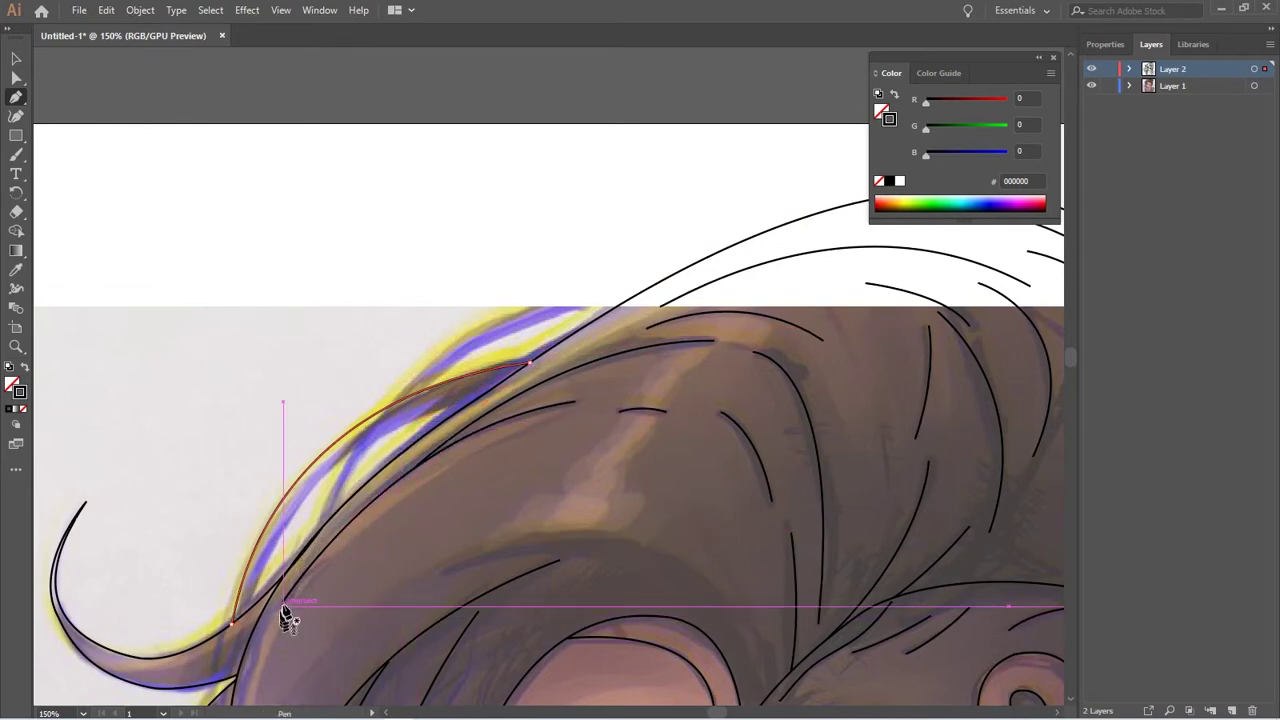
# Continue the strand across the top of the hair with smooth curved points
pyautogui.hotkey('ctrl', '+')
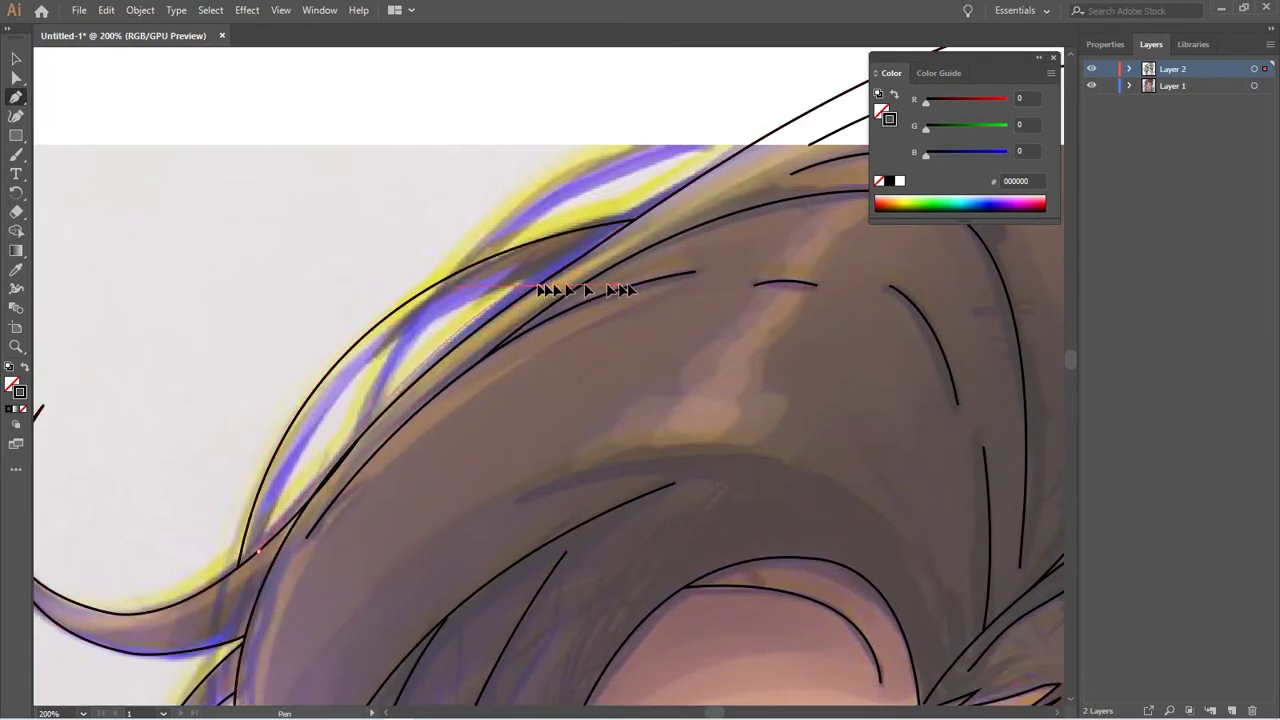
pyautogui.moveTo(538, 287); pyautogui.dragTo(748, 280)
pyautogui.moveTo(437, 287); pyautogui.dragTo(440, 490)
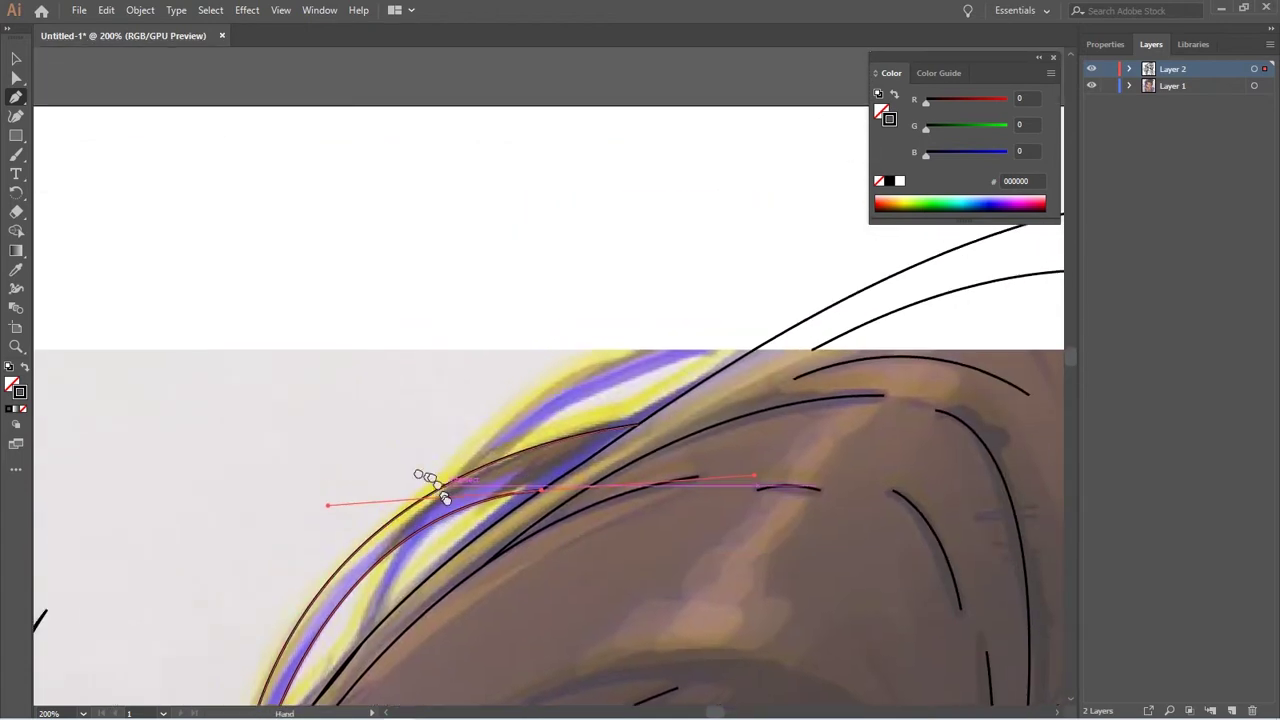
pyautogui.moveTo(370, 625); pyautogui.dragTo(444, 528)
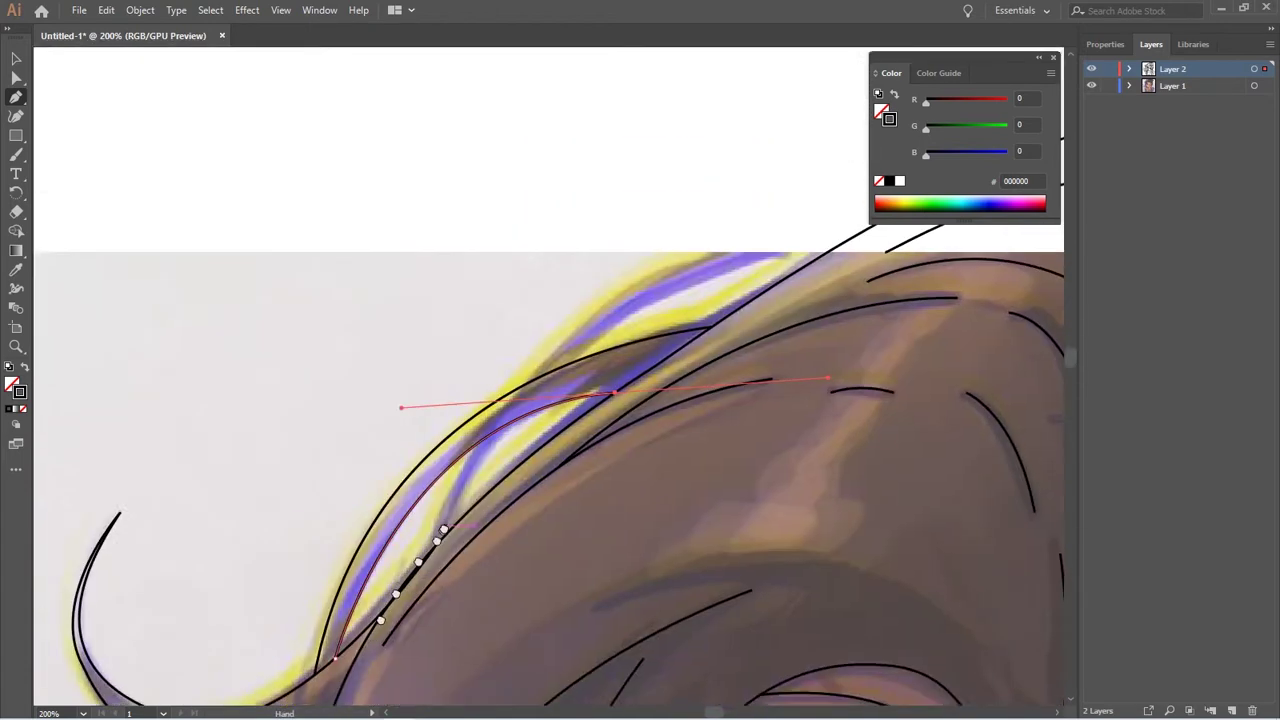
pyautogui.moveTo(514, 383)
pyautogui.mouseDown()
pyautogui.moveTo(454, 443)
pyautogui.moveTo(813, 290)
pyautogui.moveTo(971, 286)
pyautogui.moveTo(754, 286)
pyautogui.mouseUp()
pyautogui.moveTo(600, 281); pyautogui.dragTo(900, 276)
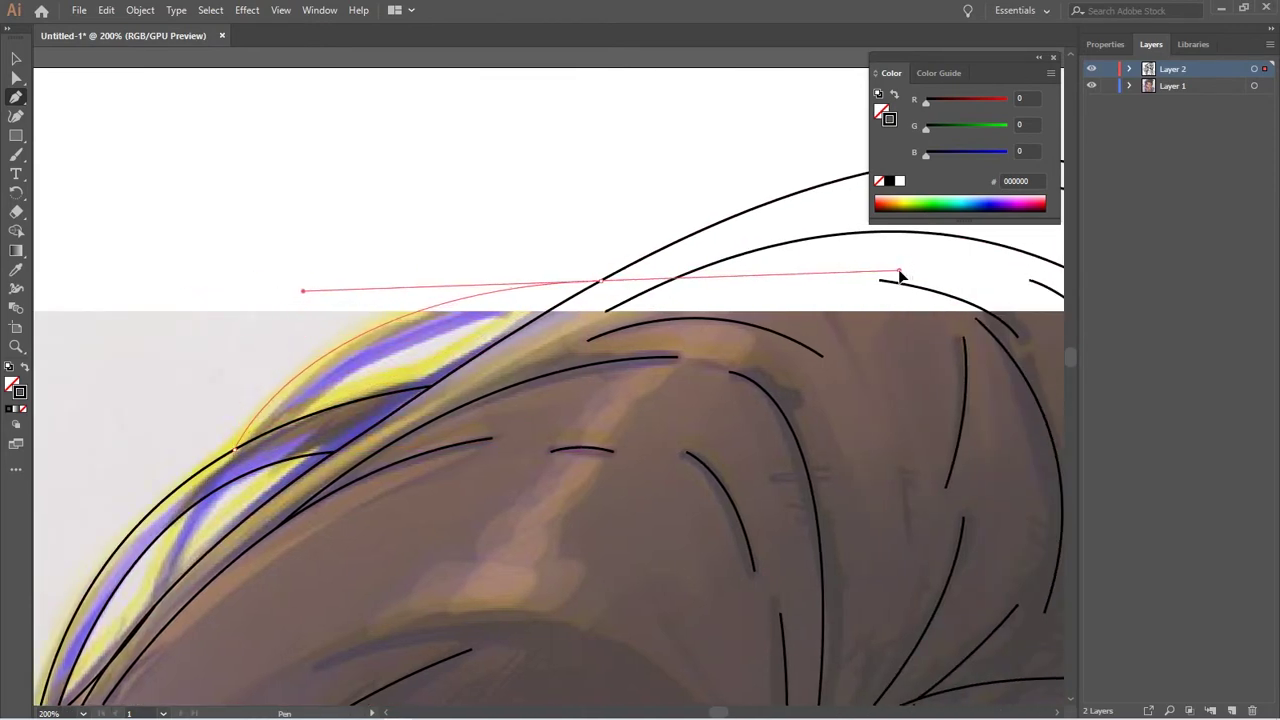
# Draw two more curved strands along the hair's upper-left edge
pyautogui.moveTo(290, 422)
pyautogui.mouseDown()
pyautogui.moveTo(572, 337)
pyautogui.moveTo(684, 347)
pyautogui.mouseUp()
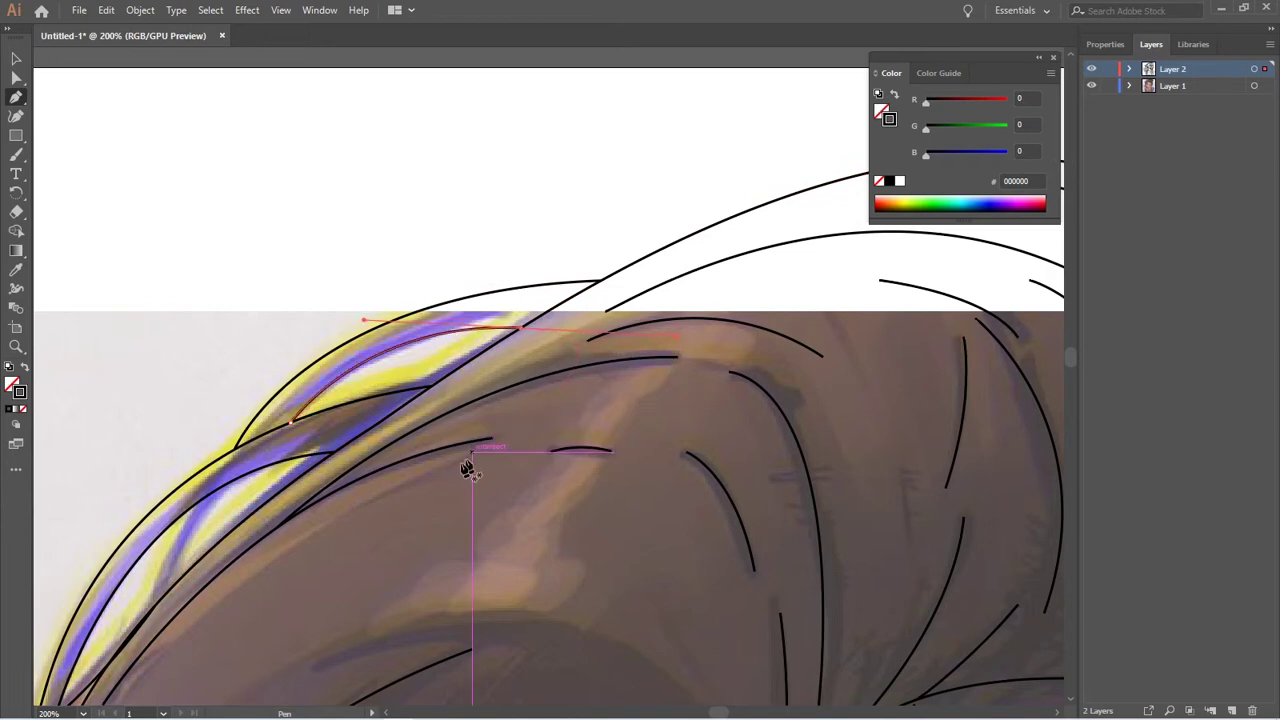
pyautogui.scroll(-3, 400, 468)
pyautogui.hscroll(-3, 400, 468)
pyautogui.moveTo(302, 503); pyautogui.dragTo(372, 367)
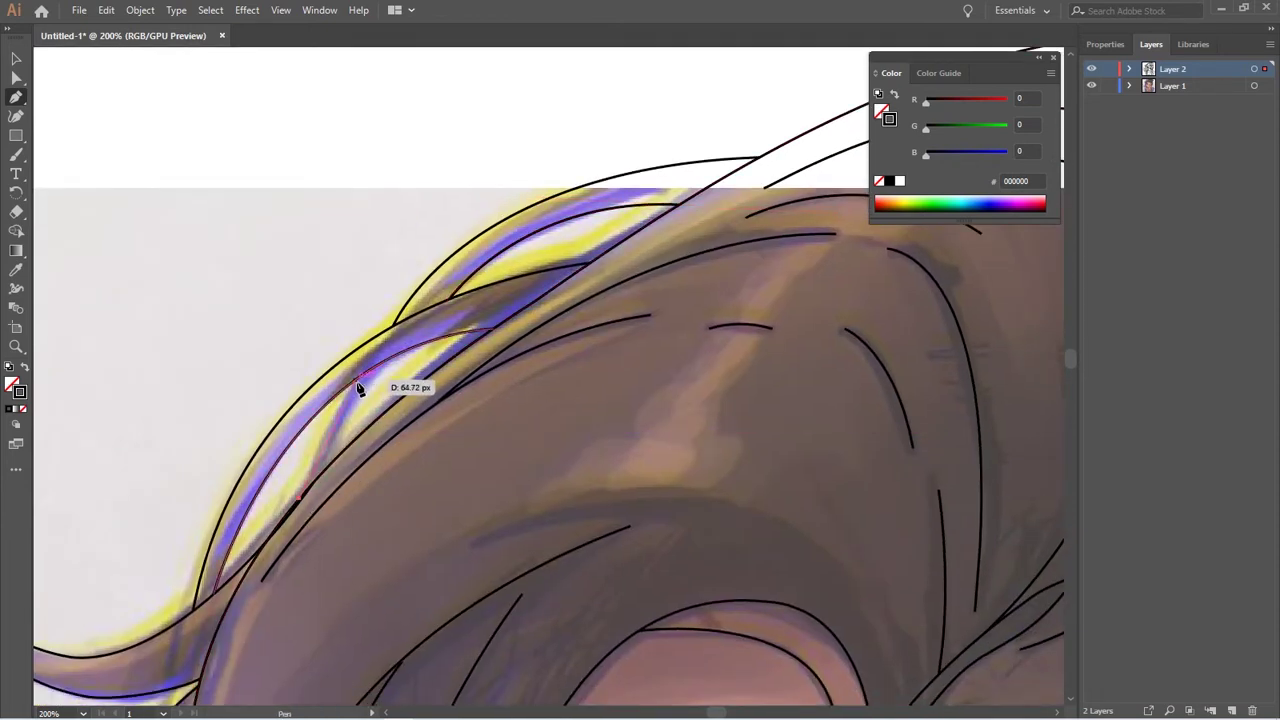
pyautogui.moveTo(329, 457)
pyautogui.mouseDown()
pyautogui.moveTo(426, 348)
pyautogui.moveTo(566, 378)
pyautogui.mouseUp()
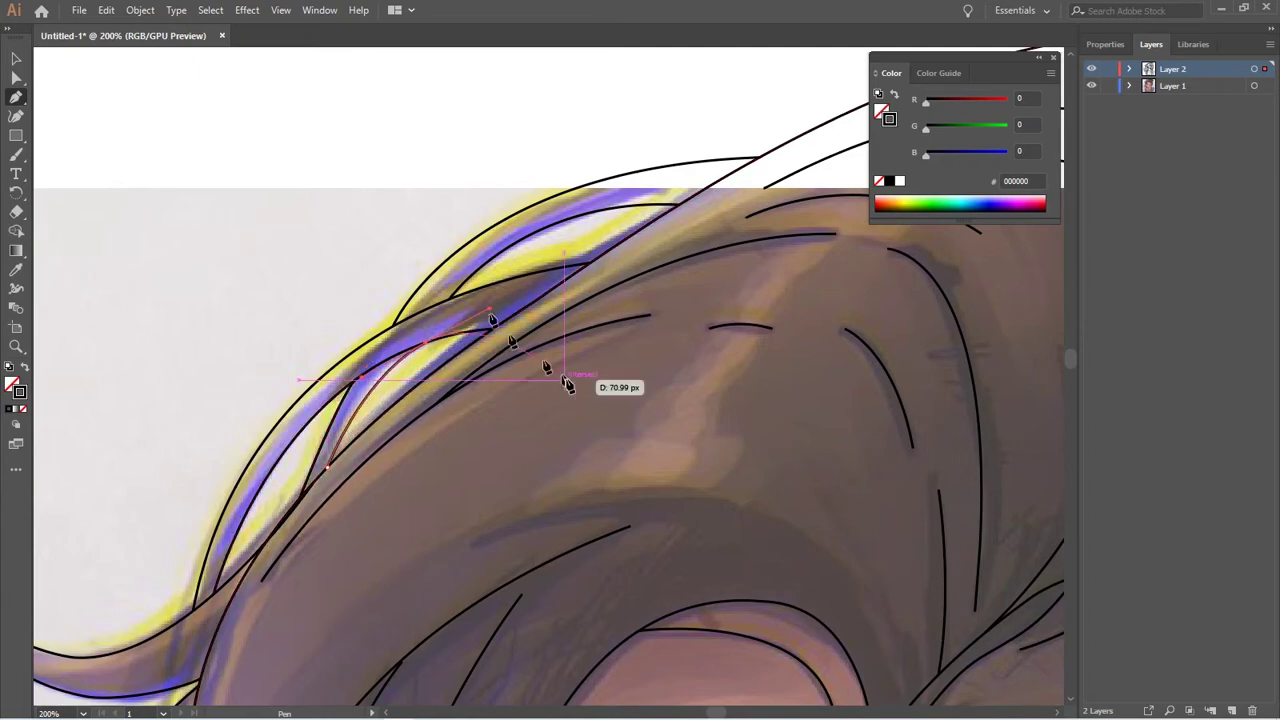
pyautogui.scroll(-10, 330, 300)
pyautogui.scroll(-4, 329, 300)
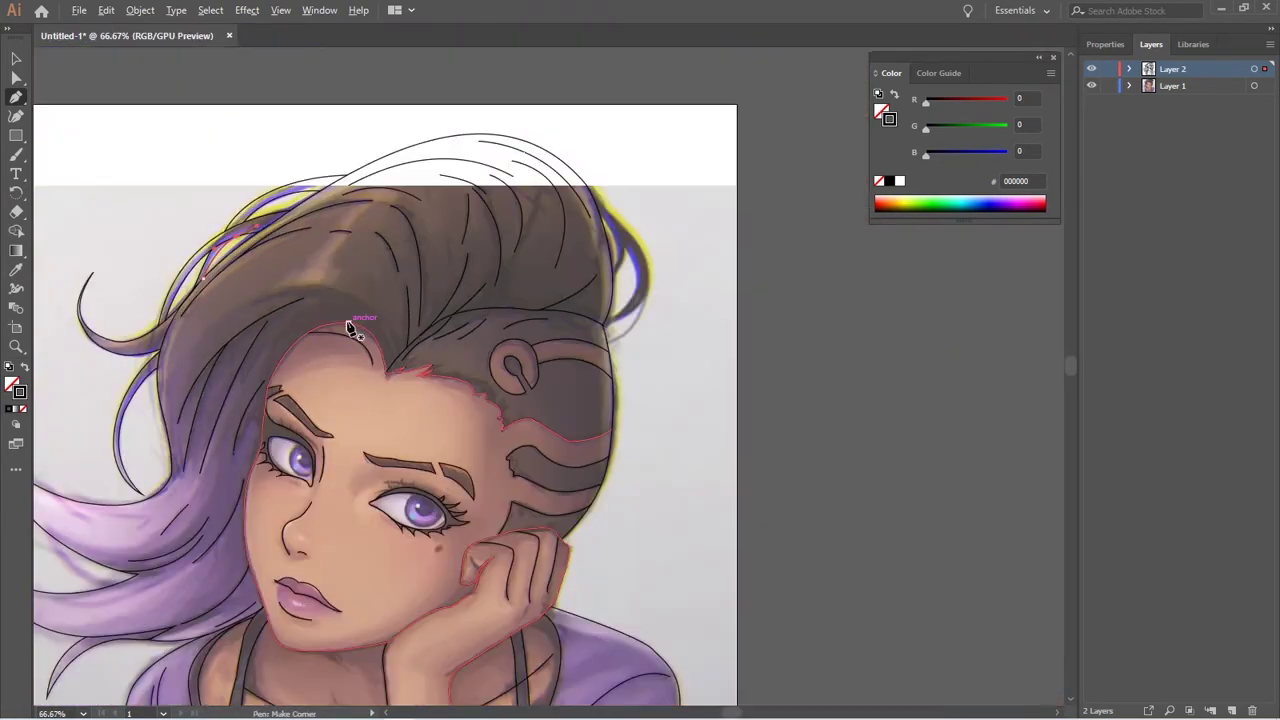
pyautogui.scroll(-1, 555, 380)
pyautogui.scroll(1, 555, 380)
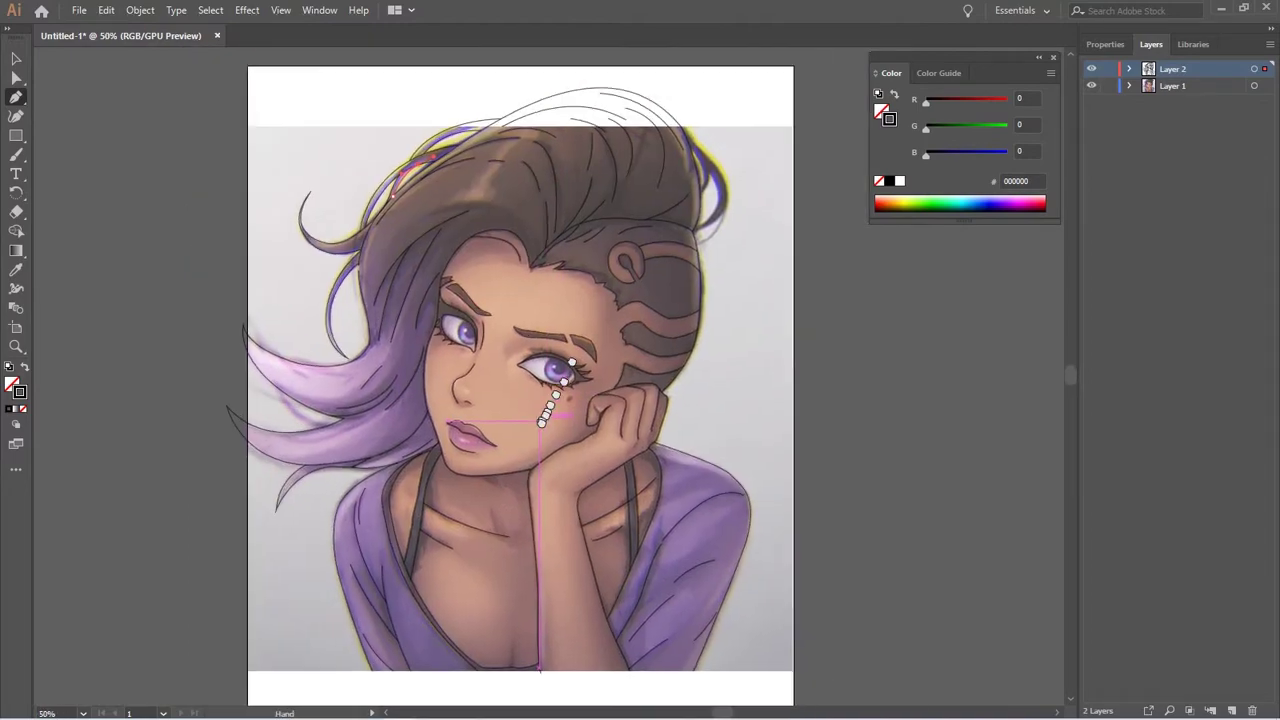
# Toggle Layer 1's reference painting off and on to compare the line art
pyautogui.click(1094, 88)
pyautogui.click(1094, 88)
pyautogui.click(1094, 88)
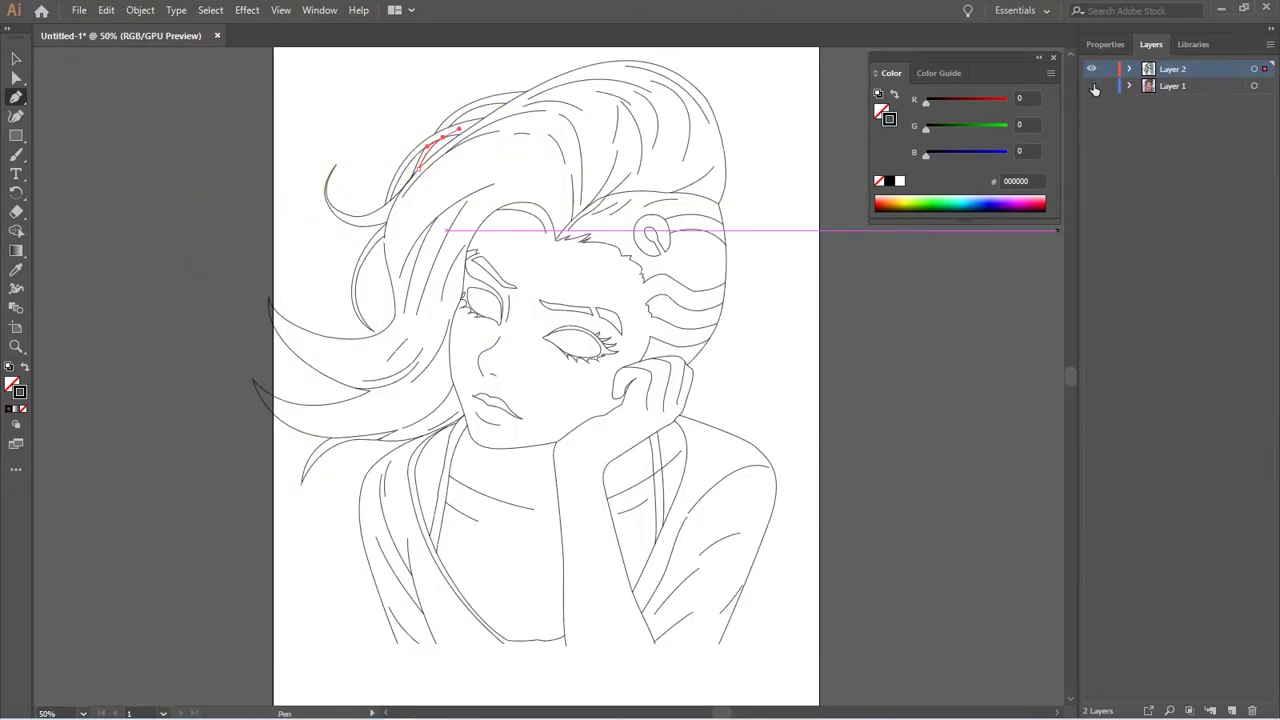
pyautogui.click(1094, 88)
pyautogui.scroll(3, 645, 345)
pyautogui.scroll(1, 645, 345)
pyautogui.scroll(1, 620, 380)
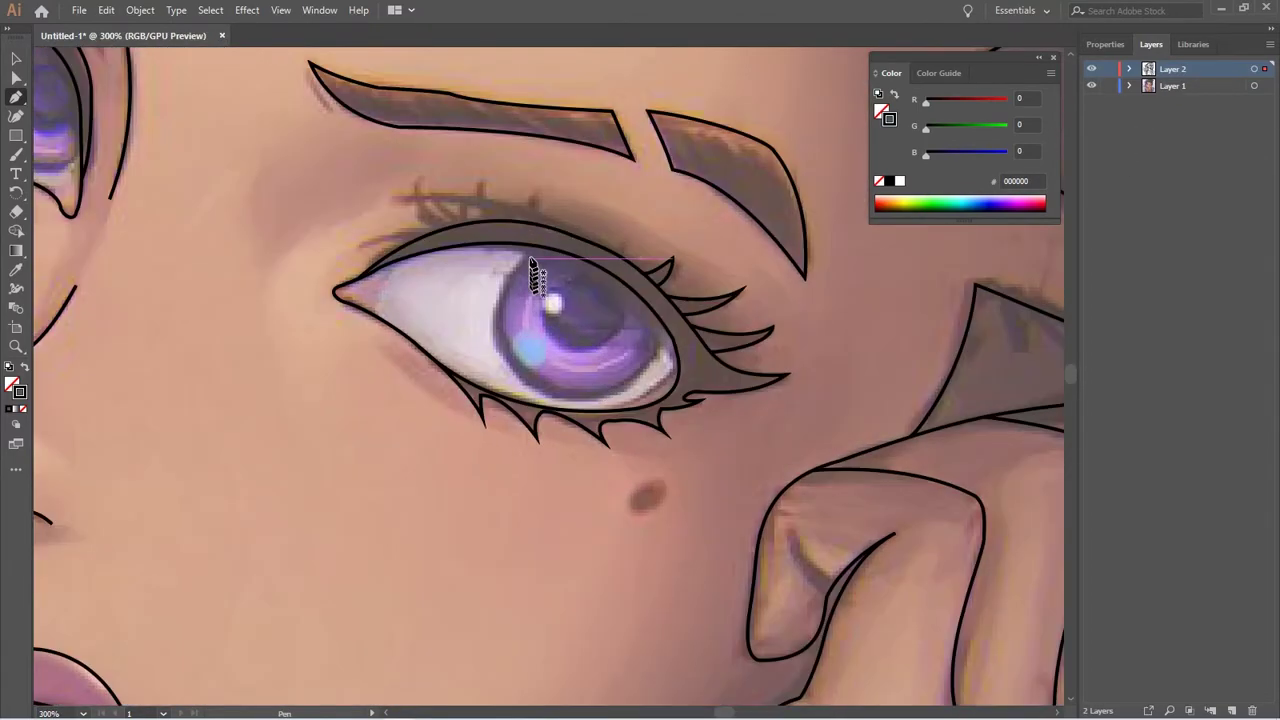
# Trace a curved outline around the first iris's left, lower and right edges
pyautogui.click(530, 245)
pyautogui.moveTo(496, 330); pyautogui.dragTo(502, 375)
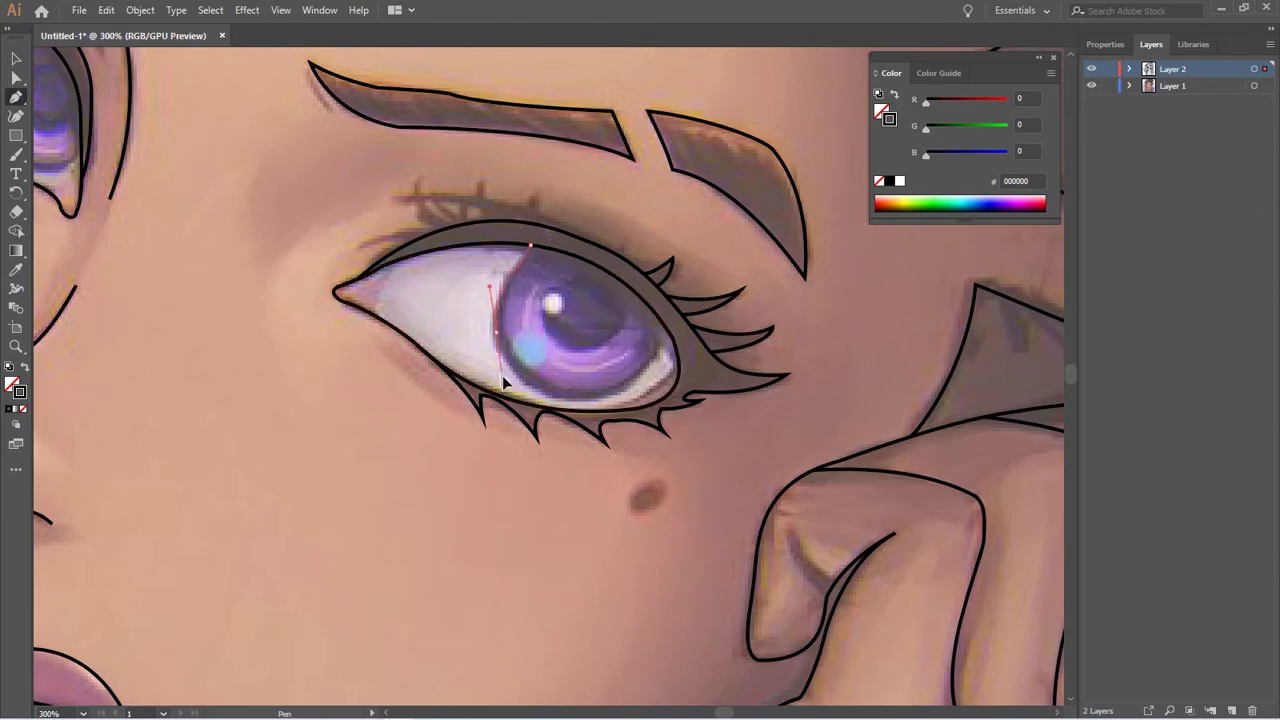
pyautogui.moveTo(577, 403); pyautogui.dragTo(615, 392)
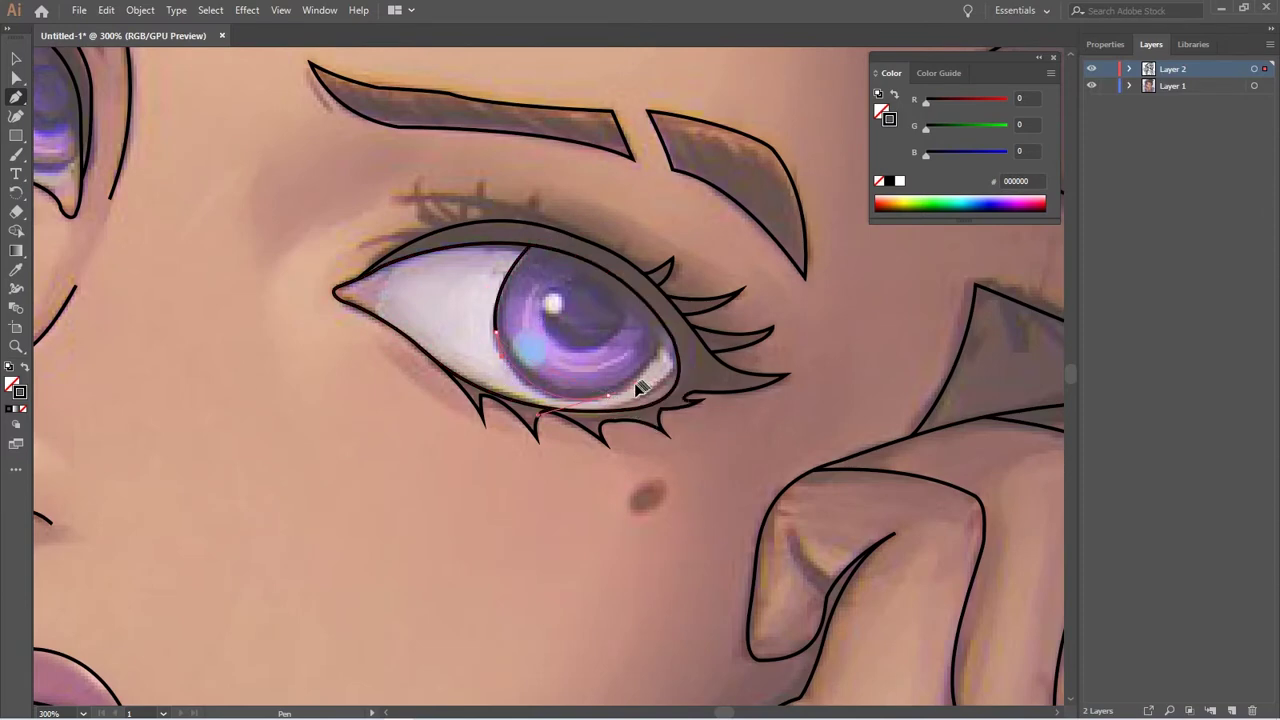
pyautogui.moveTo(668, 320); pyautogui.dragTo(668, 346)
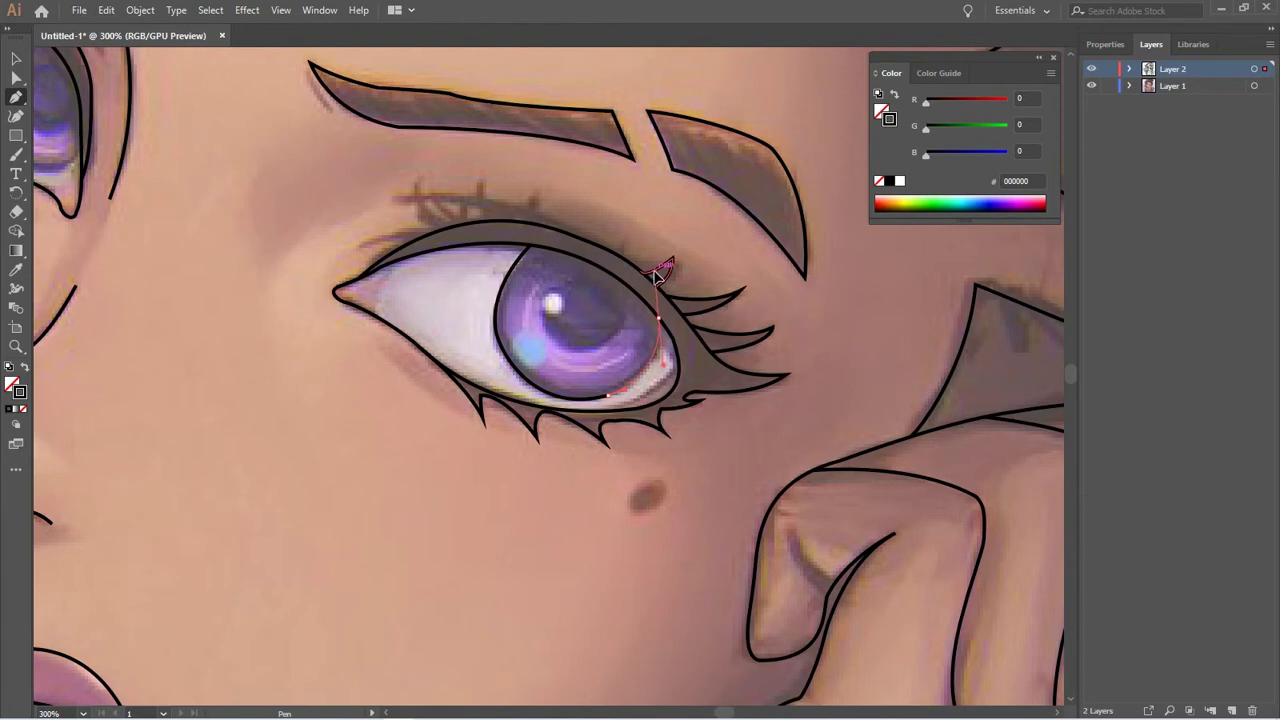
pyautogui.click(657, 275)
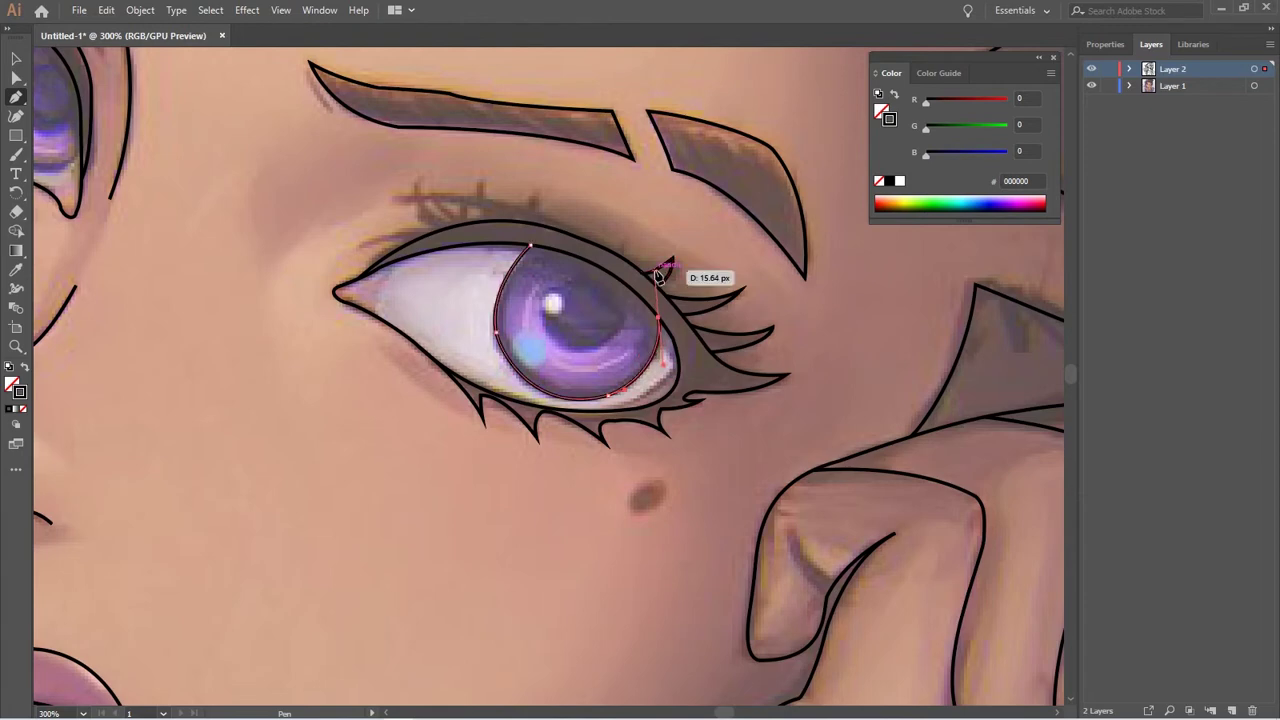
# Draw the iris's upper arc, undoing the stray lower segments
pyautogui.click(573, 279)
pyautogui.moveTo(550, 330); pyautogui.dragTo(556, 371)
pyautogui.moveTo(616, 330); pyautogui.dragTo(645, 287)
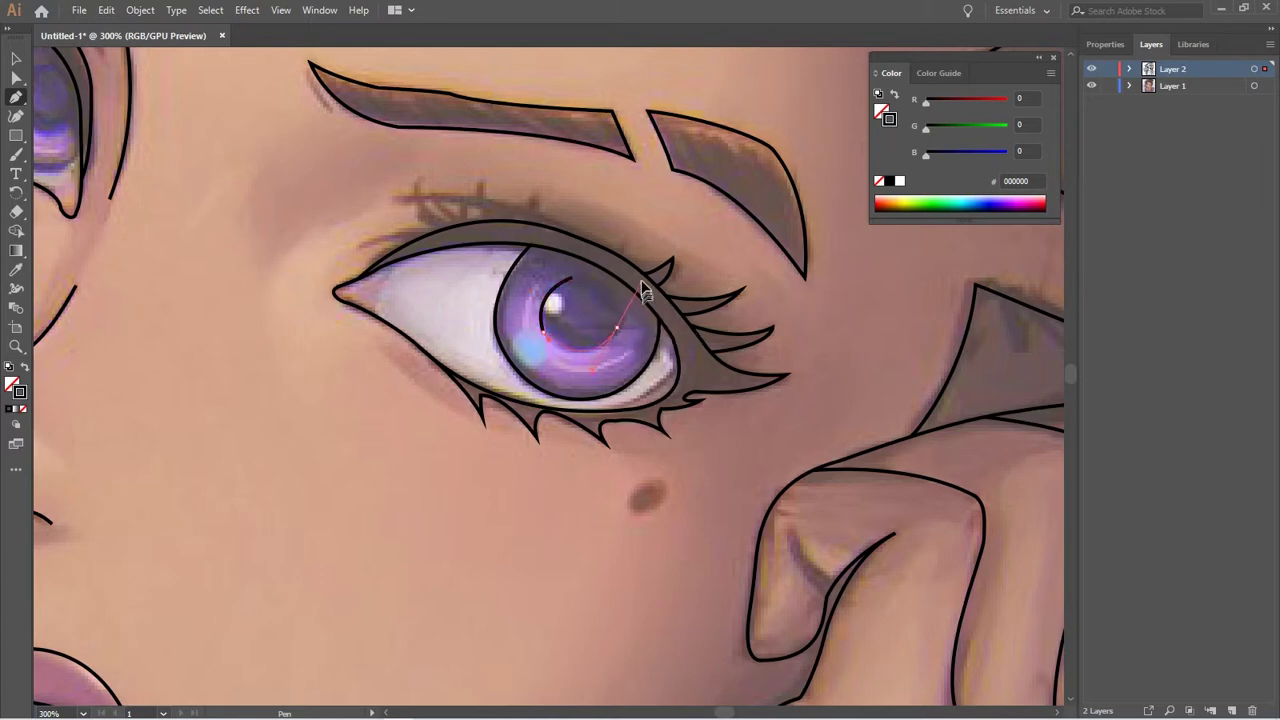
pyautogui.hotkey('ctrl', 'z')
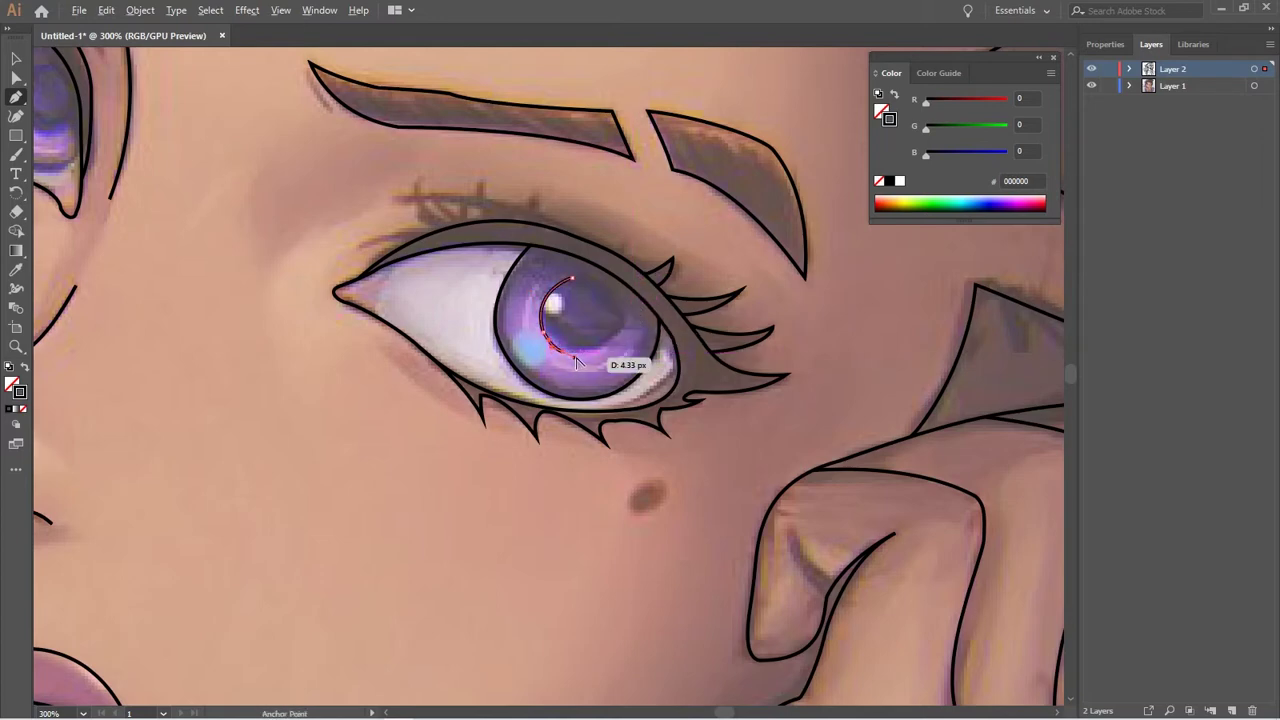
pyautogui.moveTo(576, 362)
pyautogui.mouseDown()
pyautogui.moveTo(572, 351)
pyautogui.moveTo(643, 287)
pyautogui.moveTo(628, 307)
pyautogui.moveTo(623, 286)
pyautogui.mouseUp()
pyautogui.hotkey('ctrl', 'z')
pyautogui.hotkey('ctrl', 'z')
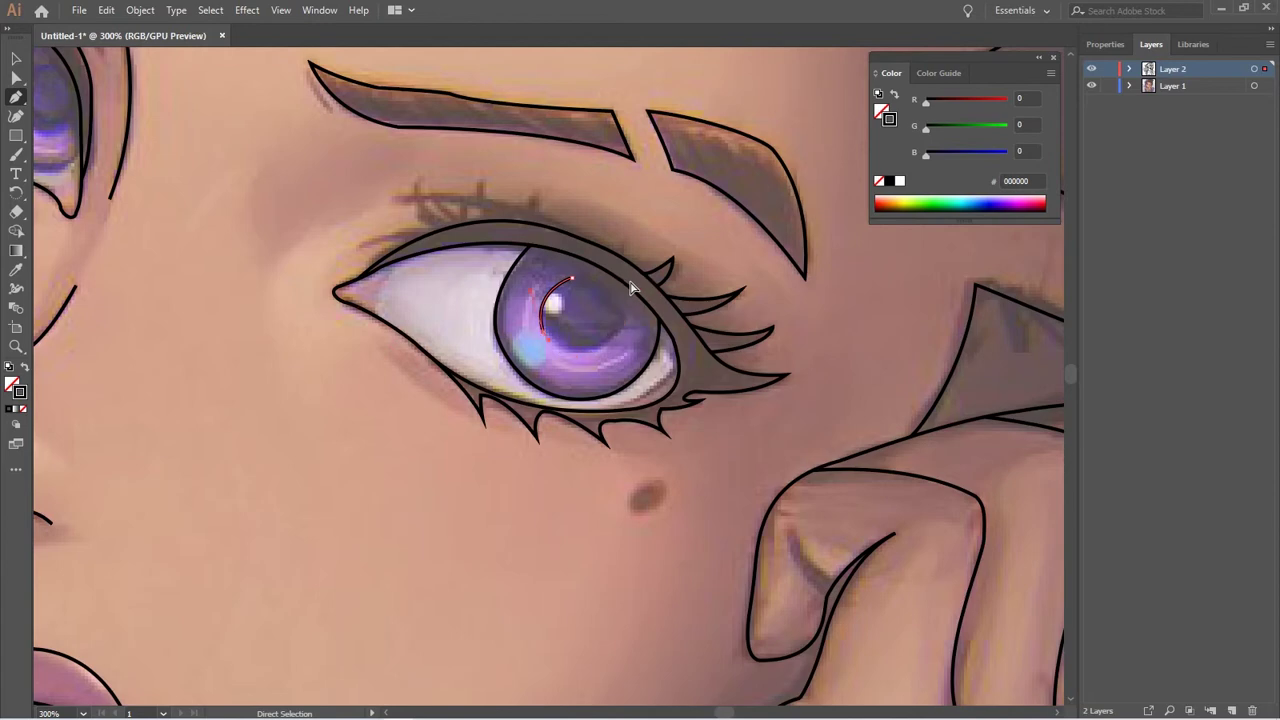
# Trace the other eye's iris edge down its left side and along the bottom
pyautogui.moveTo(342, 296); pyautogui.dragTo(806, 491)
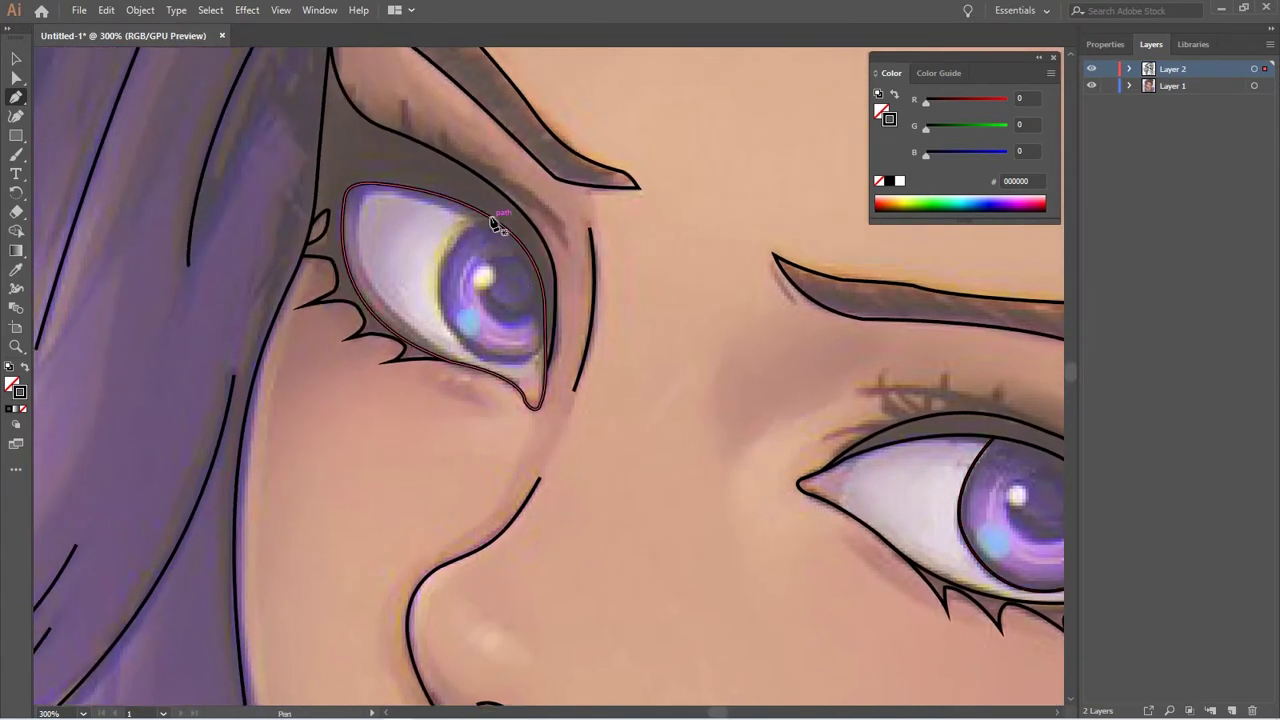
pyautogui.click(493, 222)
pyautogui.moveTo(437, 295); pyautogui.dragTo(437, 362)
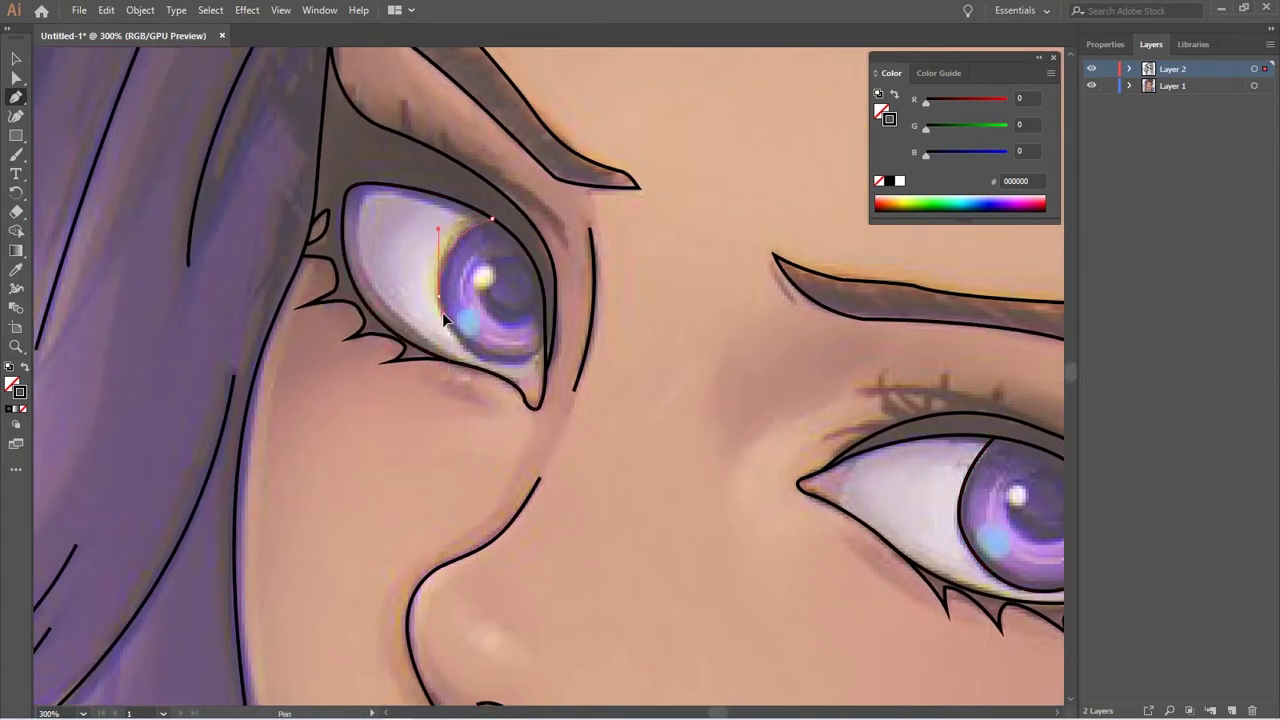
pyautogui.moveTo(545, 344); pyautogui.dragTo(594, 287)
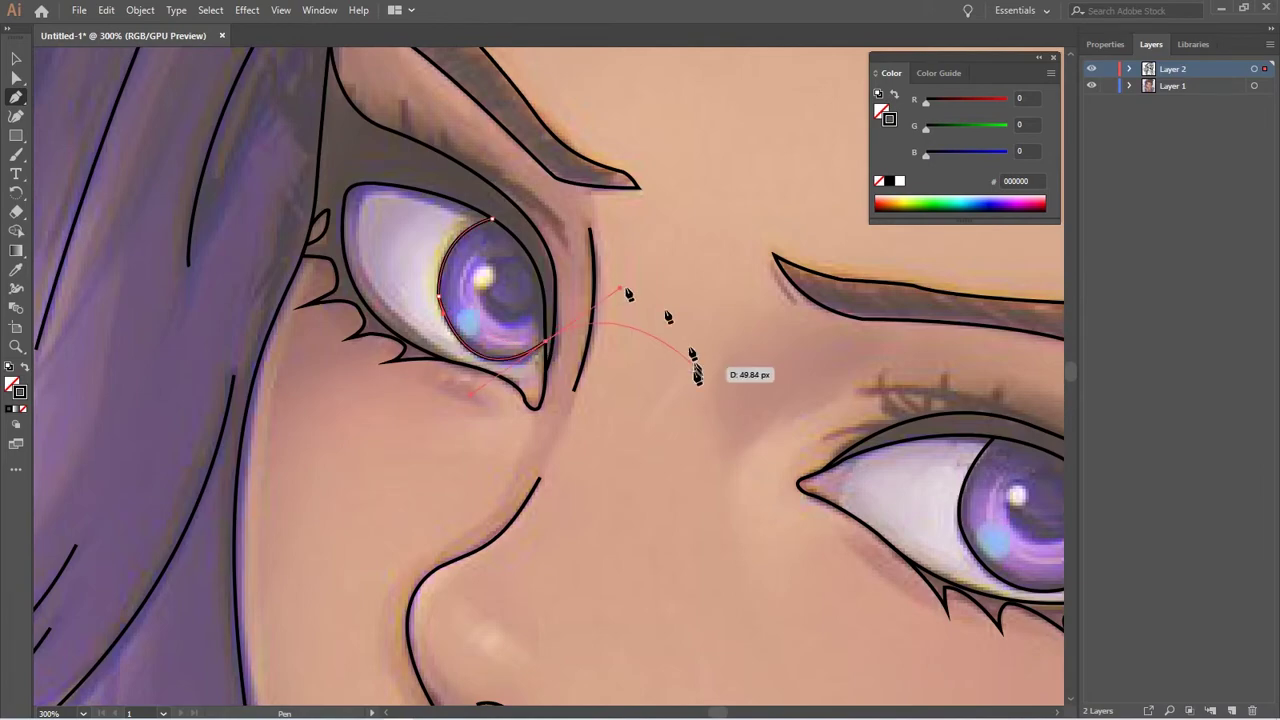
pyautogui.scroll(-3, 700, 366)
pyautogui.scroll(-1, 693, 425)
pyautogui.moveTo(697, 428); pyautogui.dragTo(607, 353)
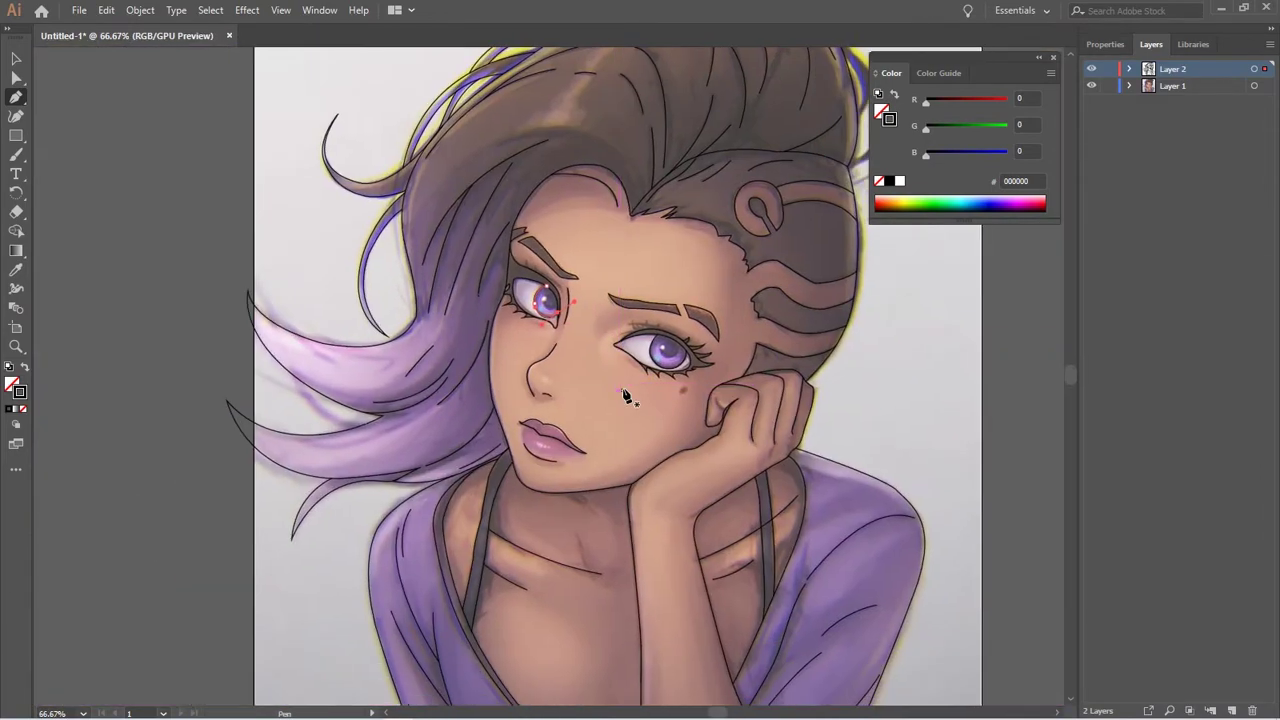
# Hide the painted reference so only the black line art remains visible
pyautogui.press('v')
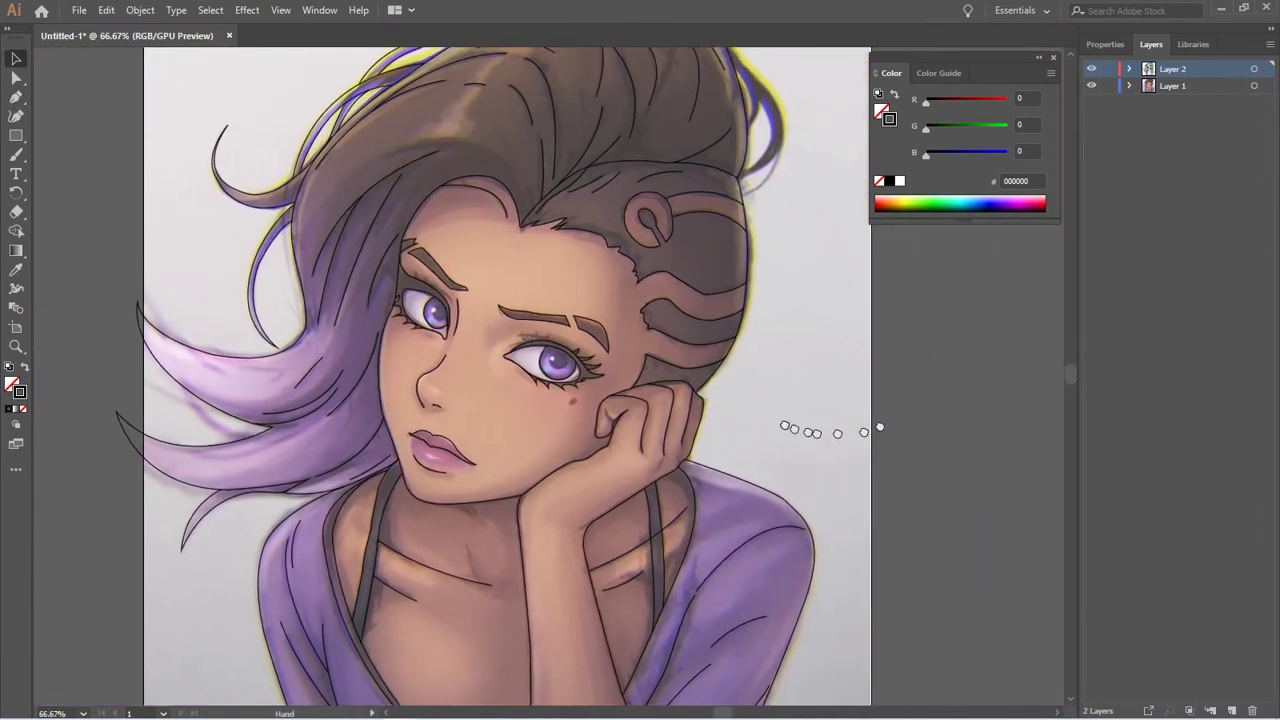
pyautogui.click(1091, 85)
pyautogui.scroll(-2, 822, 232)
pyautogui.moveTo(821, 225); pyautogui.dragTo(571, 271)
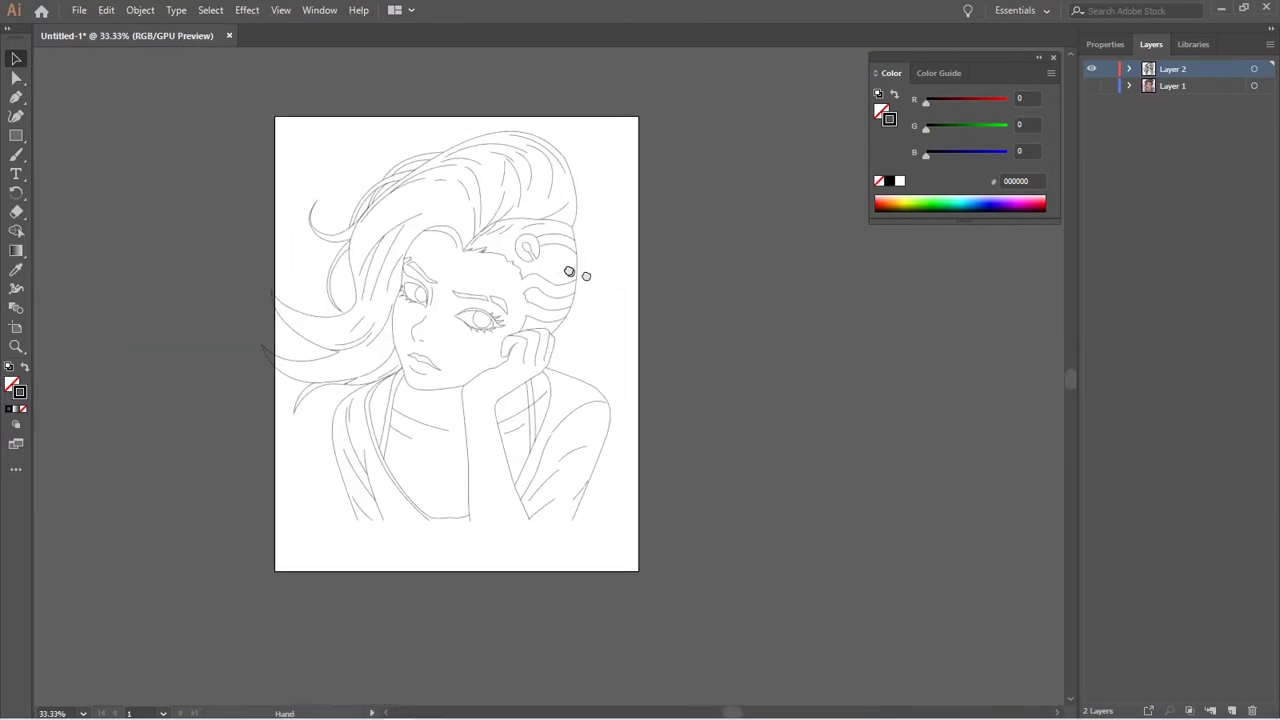
pyautogui.scroll(1, 624, 331)
pyautogui.moveTo(627, 343); pyautogui.dragTo(613, 309)
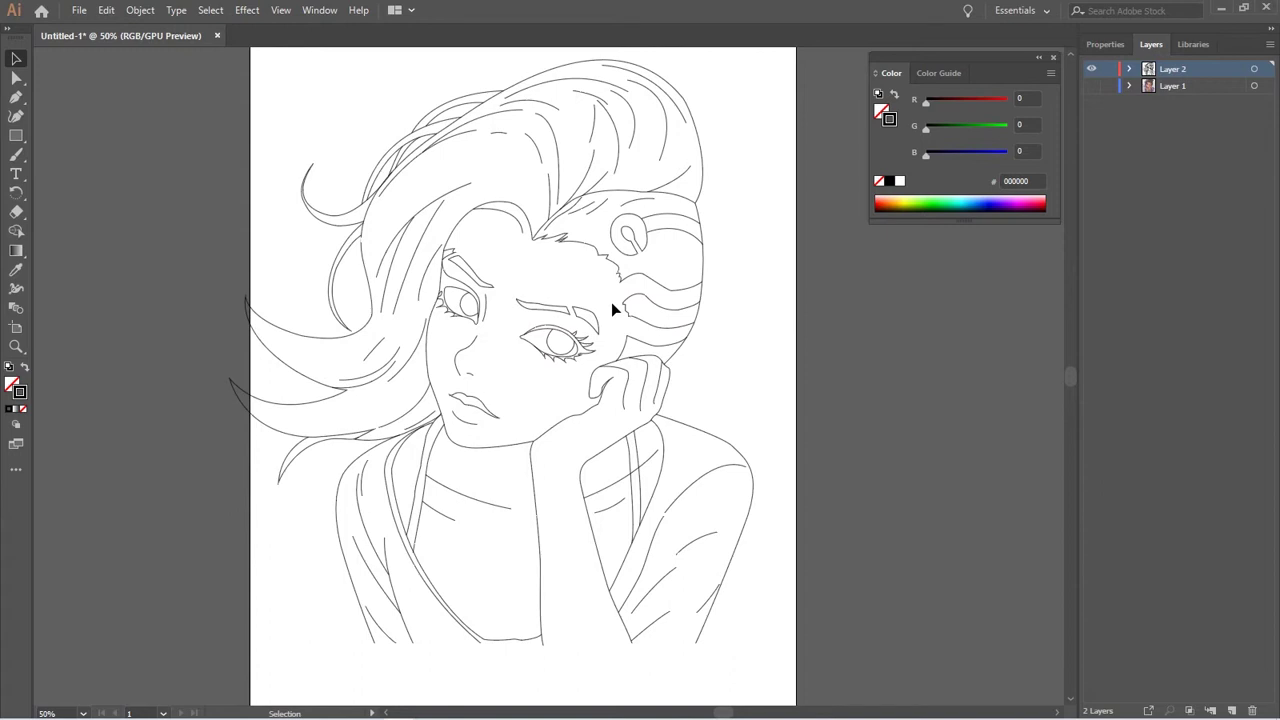
# Zoom in and pan across the face, hair, hand and shoulder outlines
pyautogui.press('XF86AudioLowerVolume')
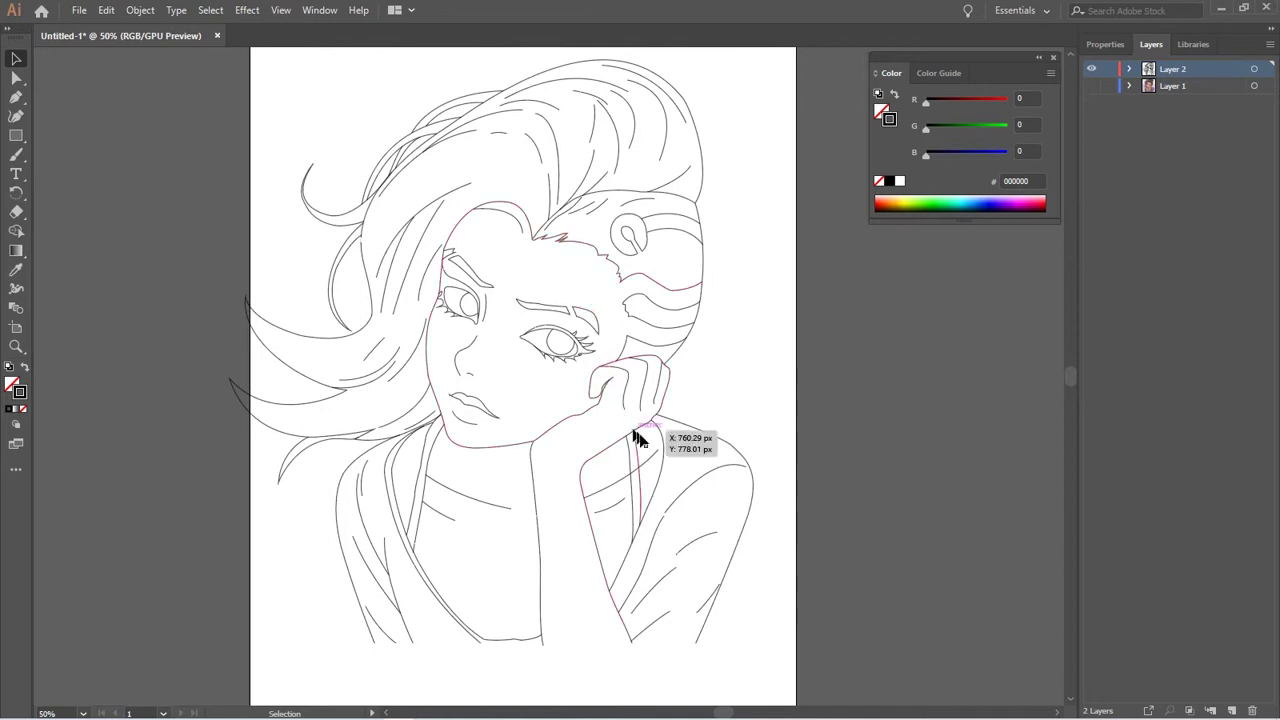
pyautogui.scroll(1, 643, 441)
pyautogui.scroll(1, 645, 450)
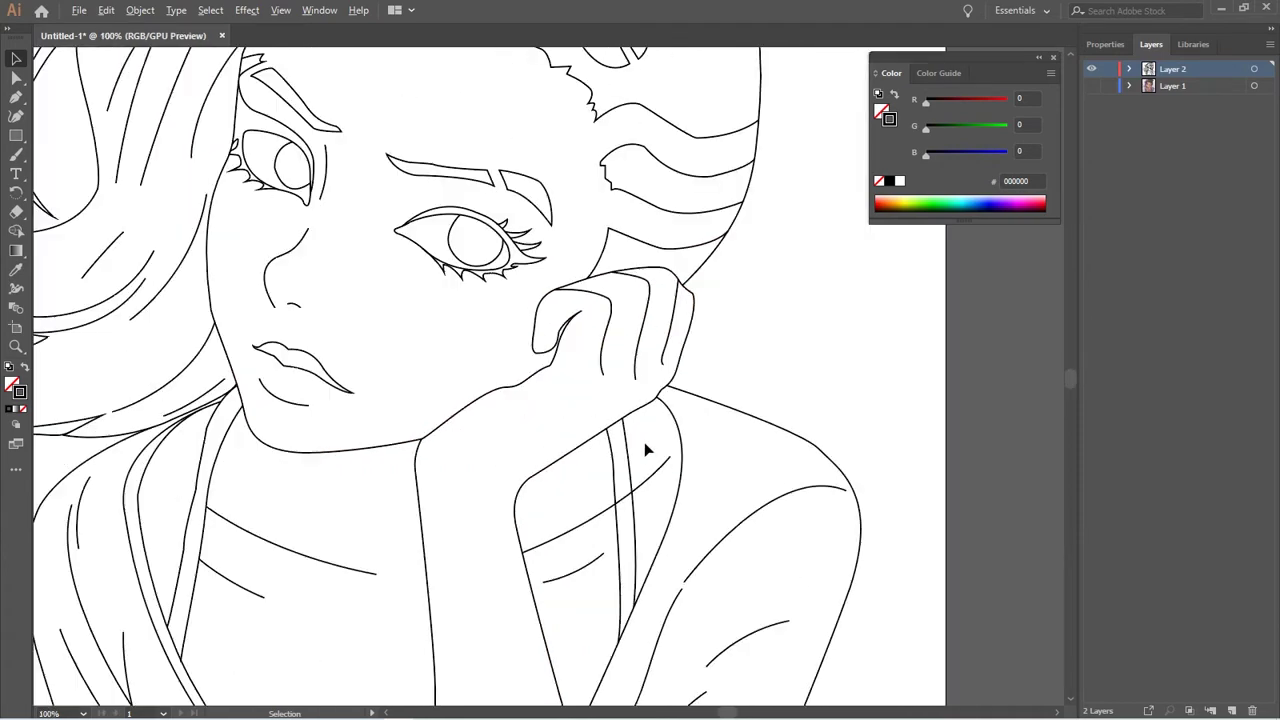
pyautogui.scroll(1, 645, 450)
pyautogui.moveTo(716, 332); pyautogui.dragTo(490, 405)
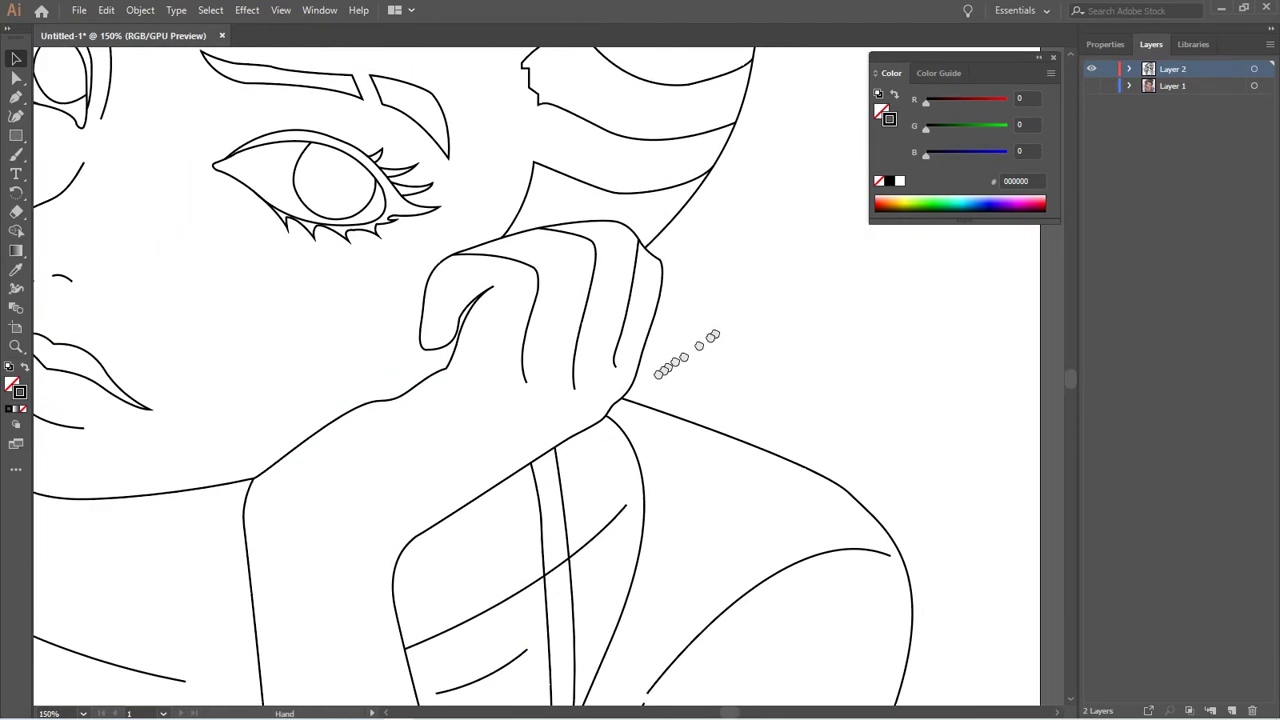
pyautogui.moveTo(638, 535); pyautogui.dragTo(664, 232)
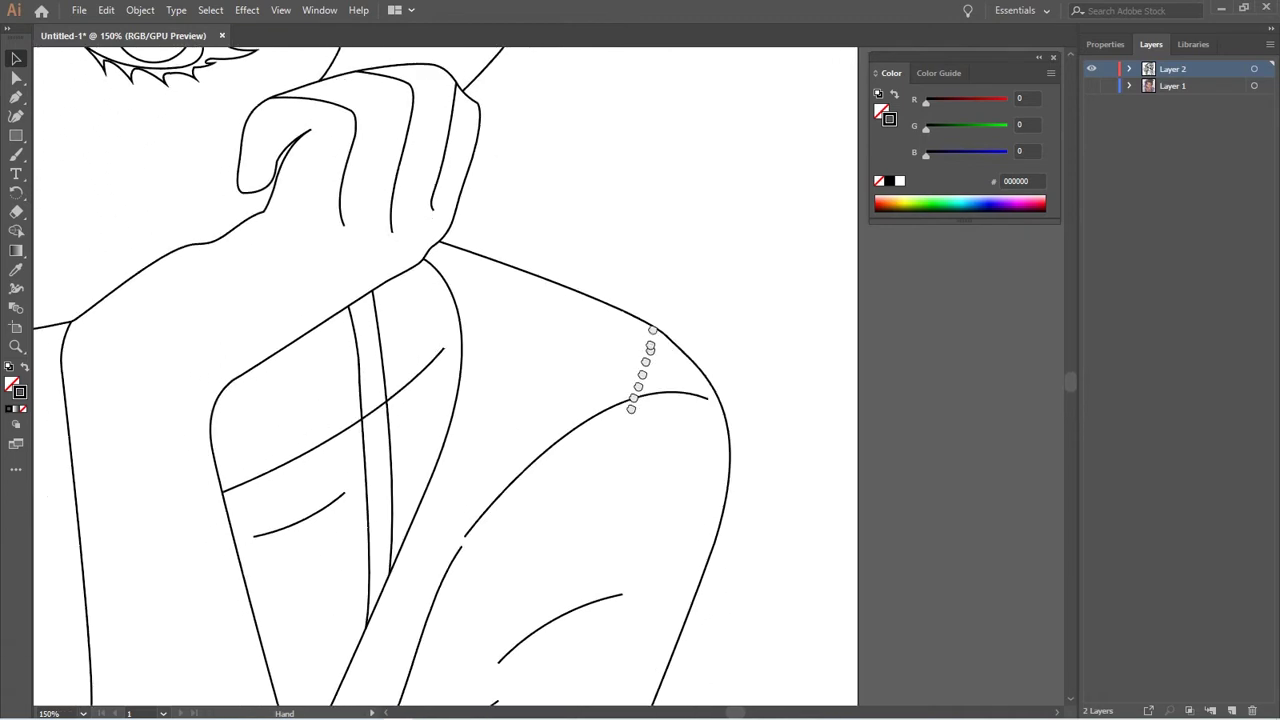
pyautogui.moveTo(510, 550); pyautogui.dragTo(634, 303)
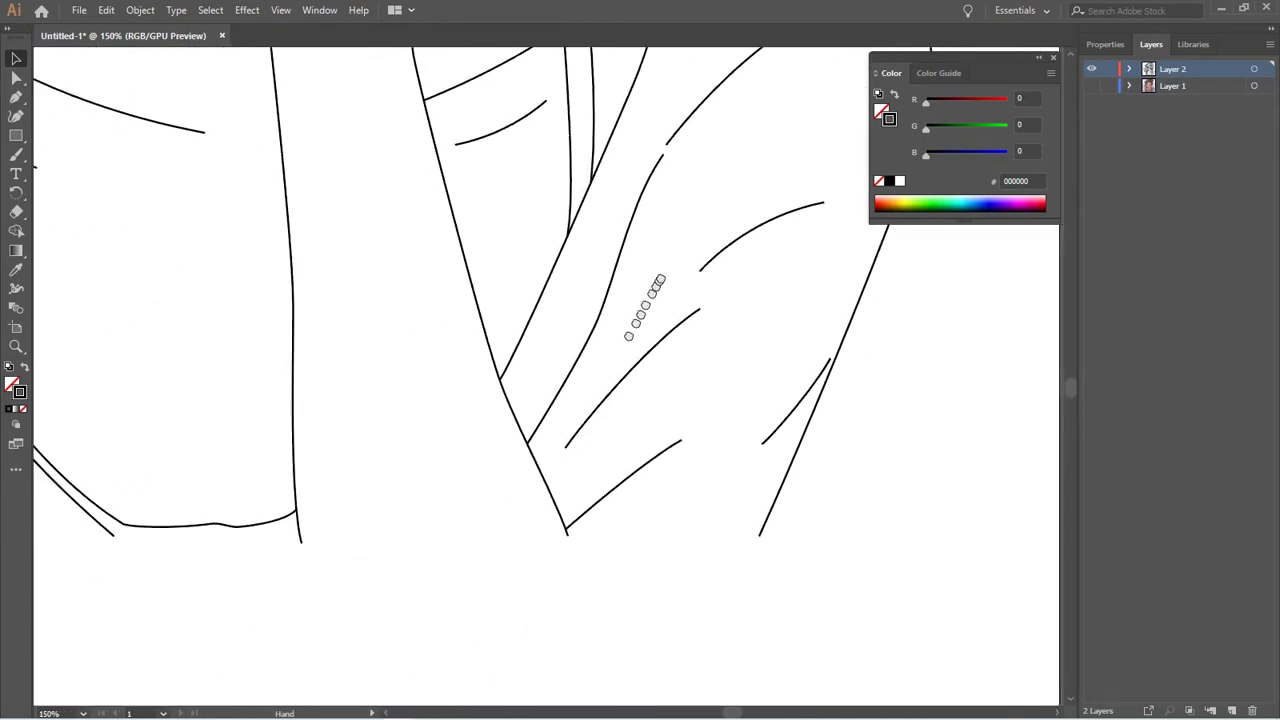
pyautogui.moveTo(300, 425); pyautogui.dragTo(714, 609)
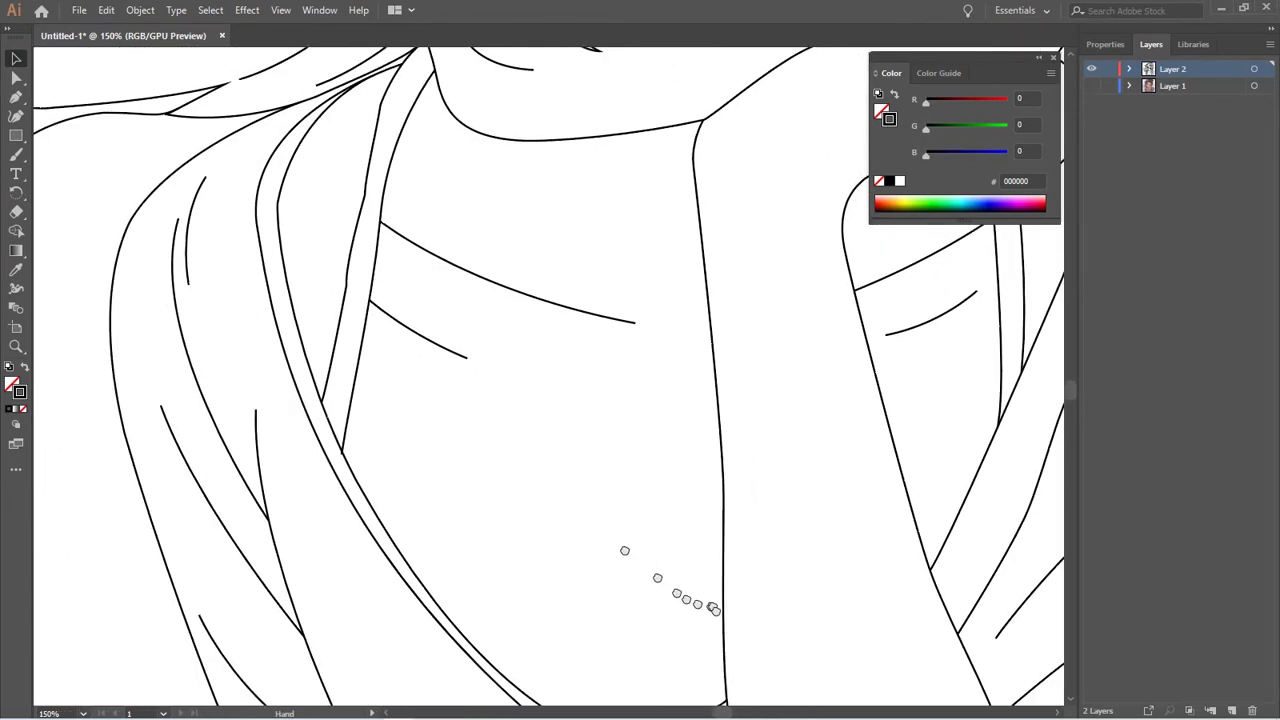
pyautogui.moveTo(471, 414)
pyautogui.mouseDown()
pyautogui.moveTo(551, 565)
pyautogui.moveTo(535, 490)
pyautogui.mouseUp()
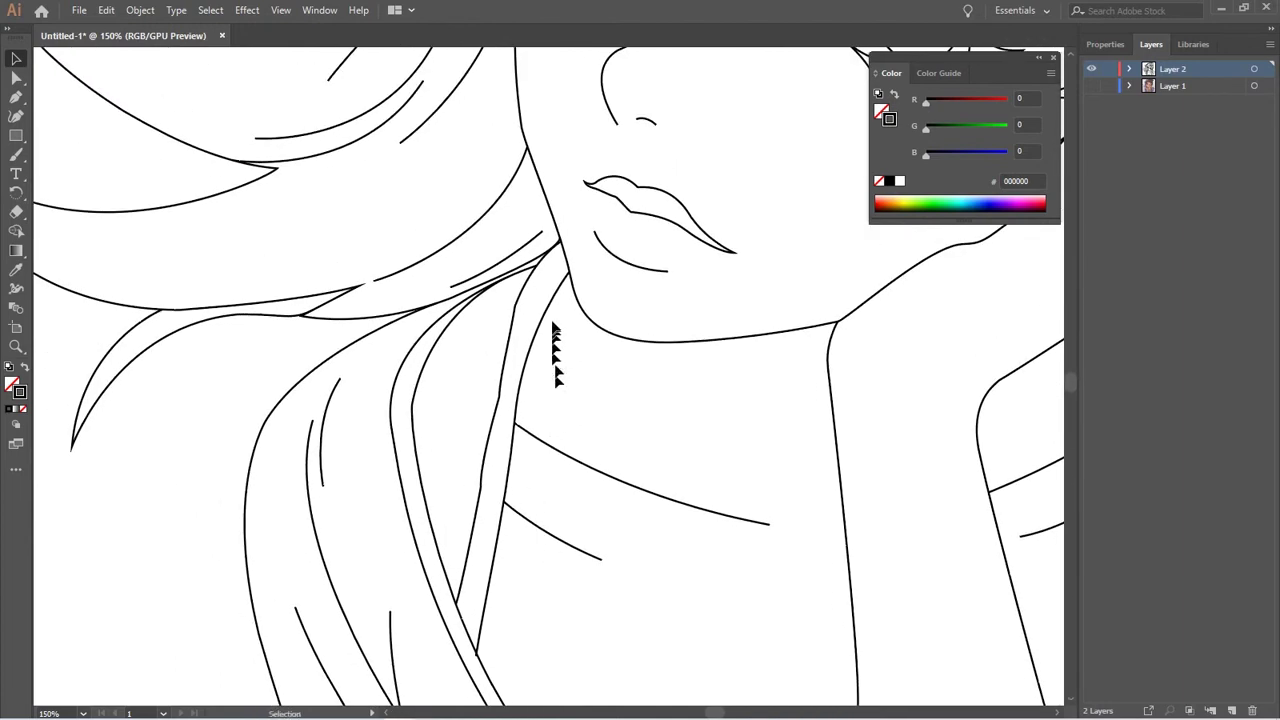
pyautogui.moveTo(566, 298); pyautogui.dragTo(533, 380)
pyautogui.moveTo(514, 286)
pyautogui.mouseDown()
pyautogui.moveTo(449, 429)
pyautogui.moveTo(449, 591)
pyautogui.mouseUp()
pyautogui.moveTo(535, 390)
pyautogui.mouseDown()
pyautogui.moveTo(540, 430)
pyautogui.moveTo(434, 571)
pyautogui.mouseUp()
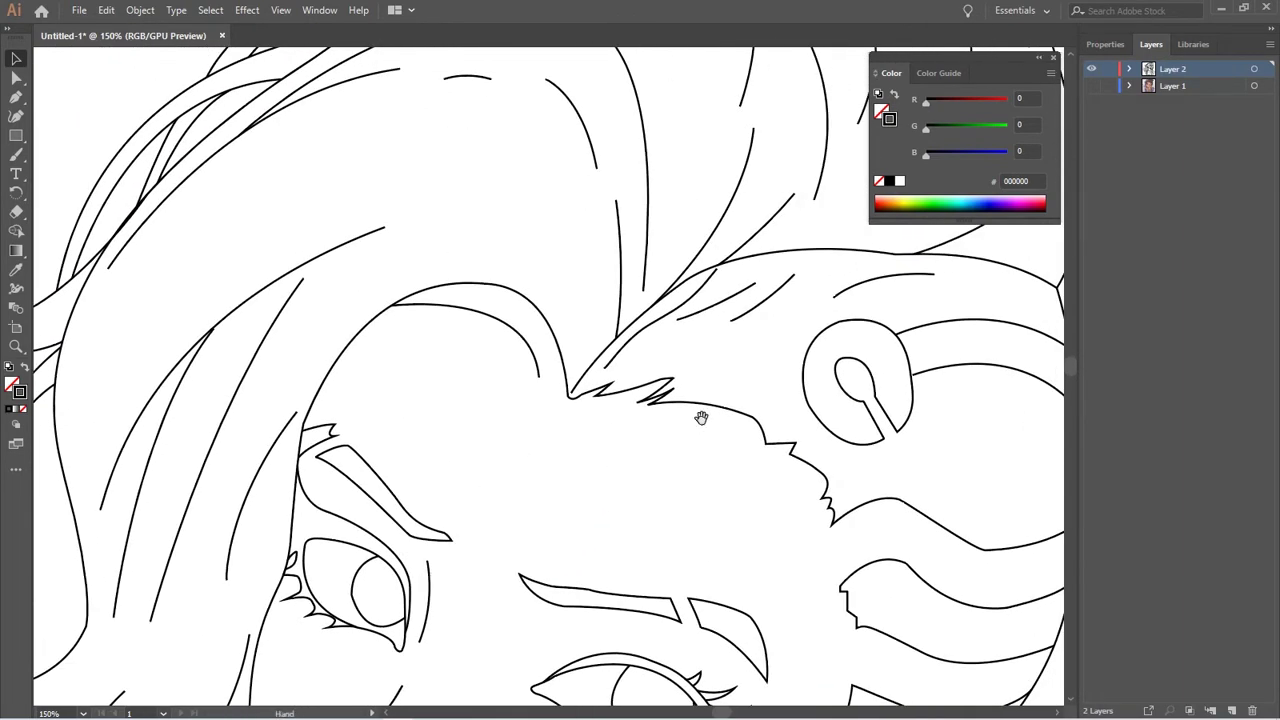
pyautogui.moveTo(700, 420); pyautogui.dragTo(400, 594)
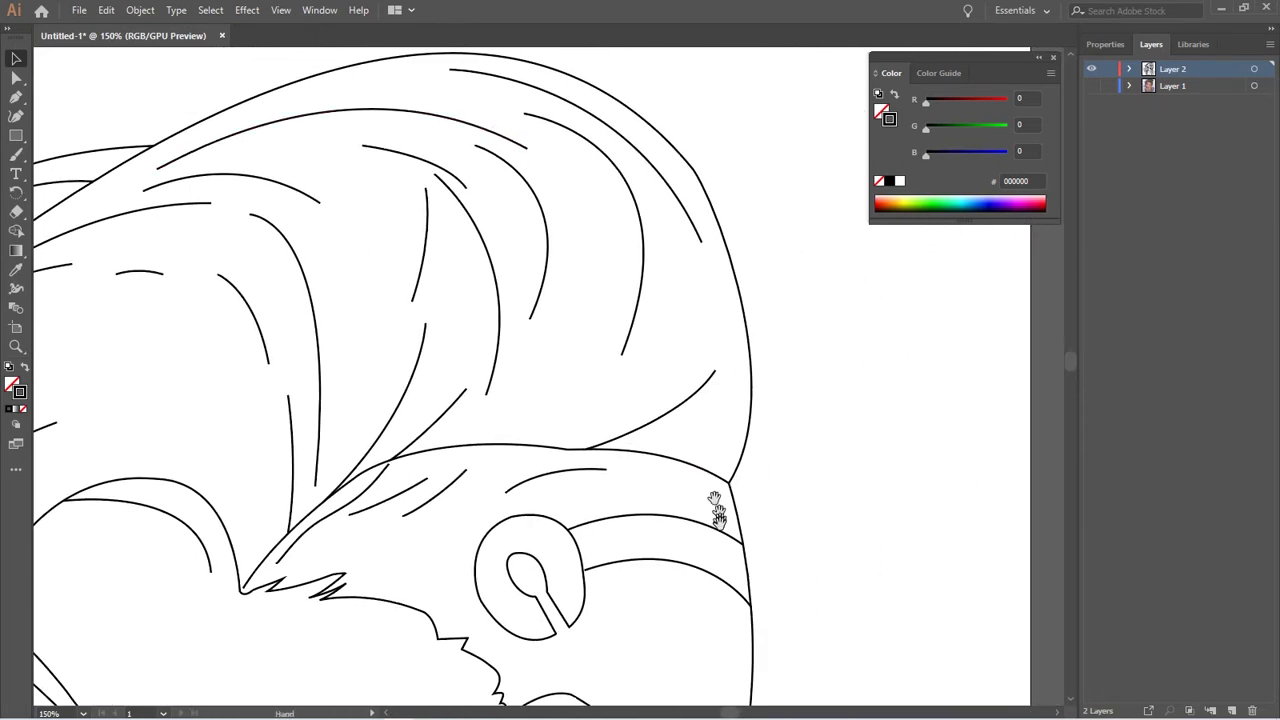
pyautogui.moveTo(717, 511); pyautogui.dragTo(606, 417)
pyautogui.moveTo(612, 548); pyautogui.dragTo(589, 337)
pyautogui.moveTo(509, 543); pyautogui.dragTo(531, 380)
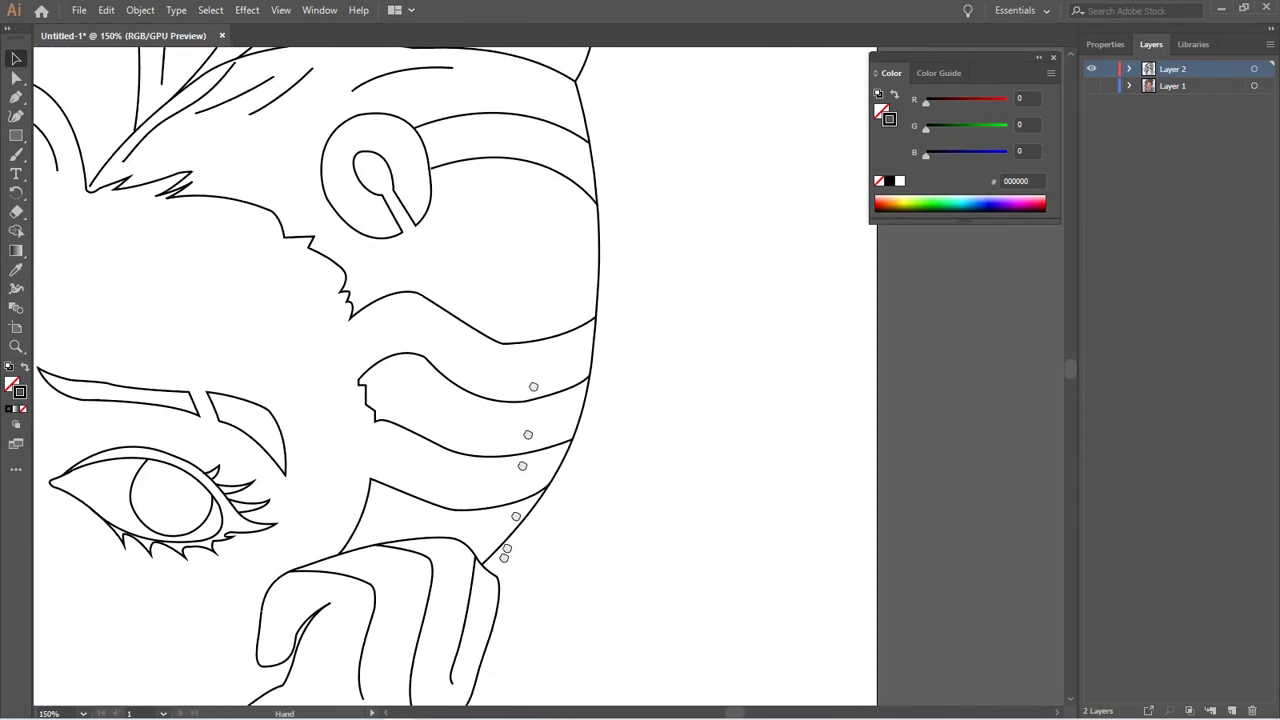
pyautogui.moveTo(643, 509); pyautogui.dragTo(634, 400)
pyautogui.moveTo(617, 456)
pyautogui.mouseDown()
pyautogui.moveTo(668, 334)
pyautogui.moveTo(631, 251)
pyautogui.mouseUp()
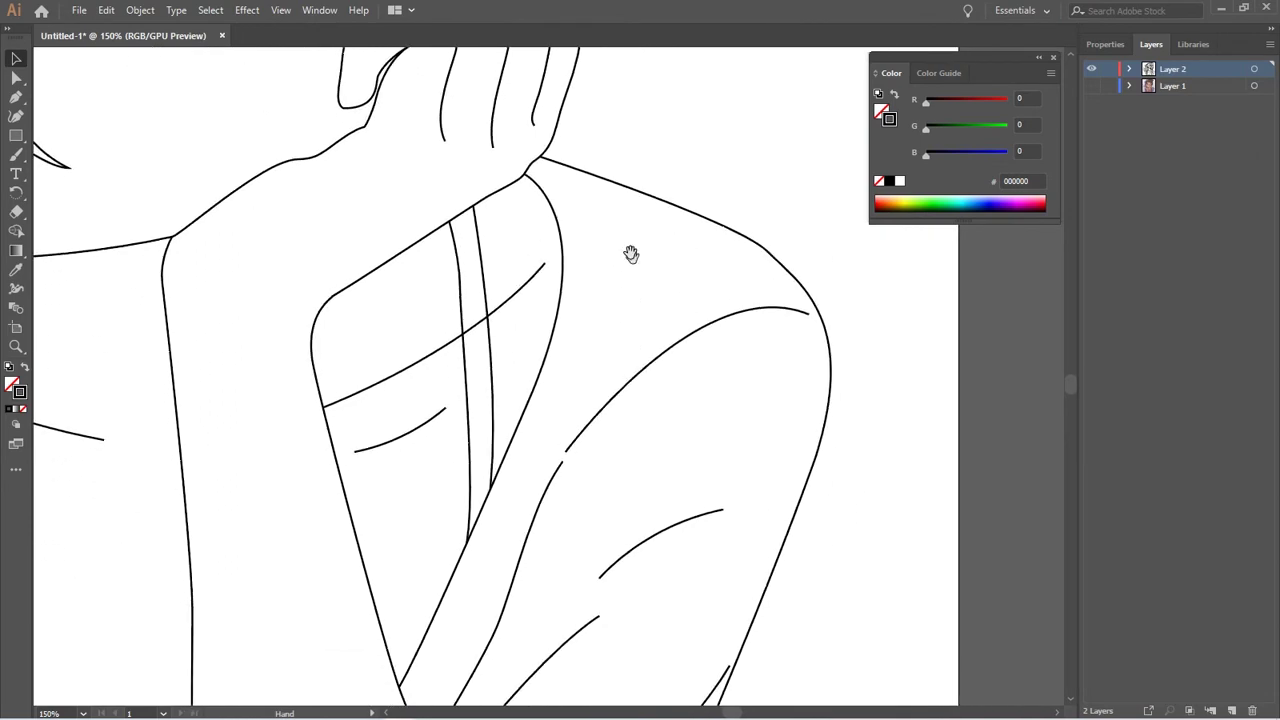
pyautogui.moveTo(686, 543); pyautogui.dragTo(695, 292)
pyautogui.moveTo(734, 543); pyautogui.dragTo(1103, 589)
pyautogui.moveTo(428, 420)
pyautogui.mouseDown()
pyautogui.moveTo(580, 577)
pyautogui.moveTo(729, 609)
pyautogui.moveTo(726, 654)
pyautogui.mouseUp()
pyautogui.moveTo(533, 437); pyautogui.dragTo(557, 583)
pyautogui.moveTo(449, 480); pyautogui.dragTo(571, 686)
pyautogui.moveTo(455, 458); pyautogui.dragTo(497, 543)
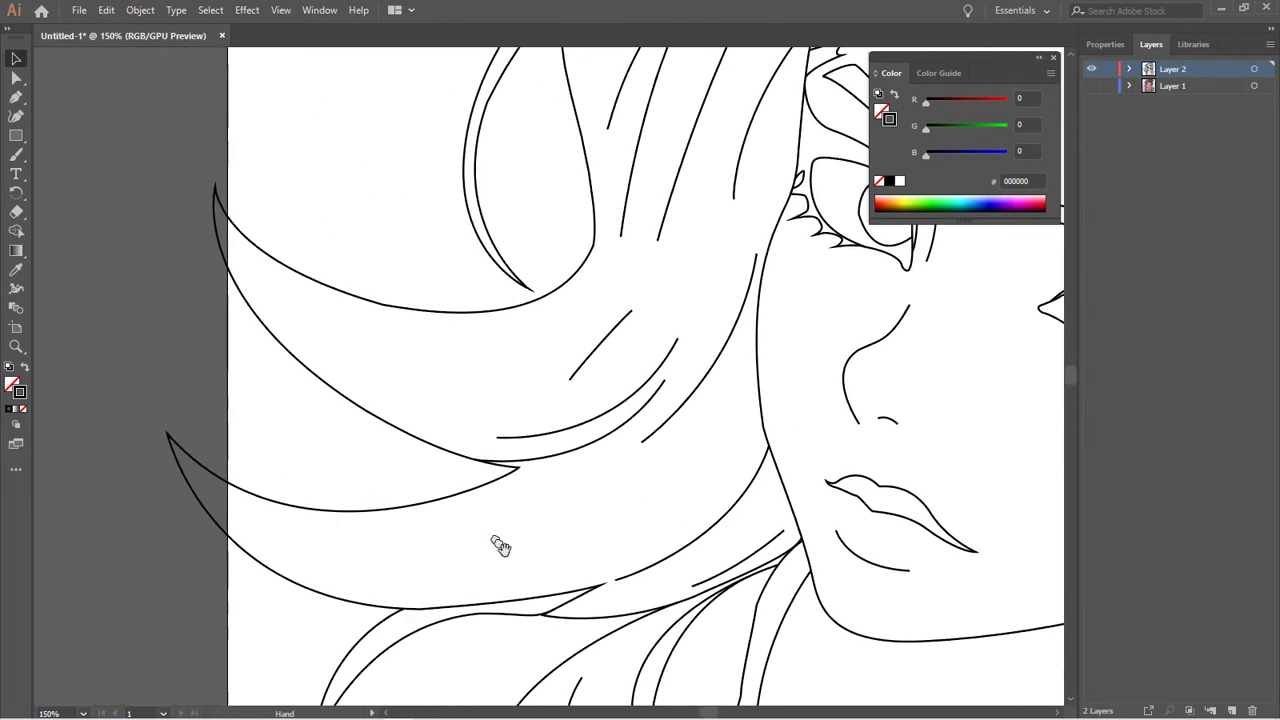
# Zoom to 300% and center where the shoulder curve crosses the strap lines
pyautogui.scroll(1, 505, 516)
pyautogui.scroll(-1, 505, 516)
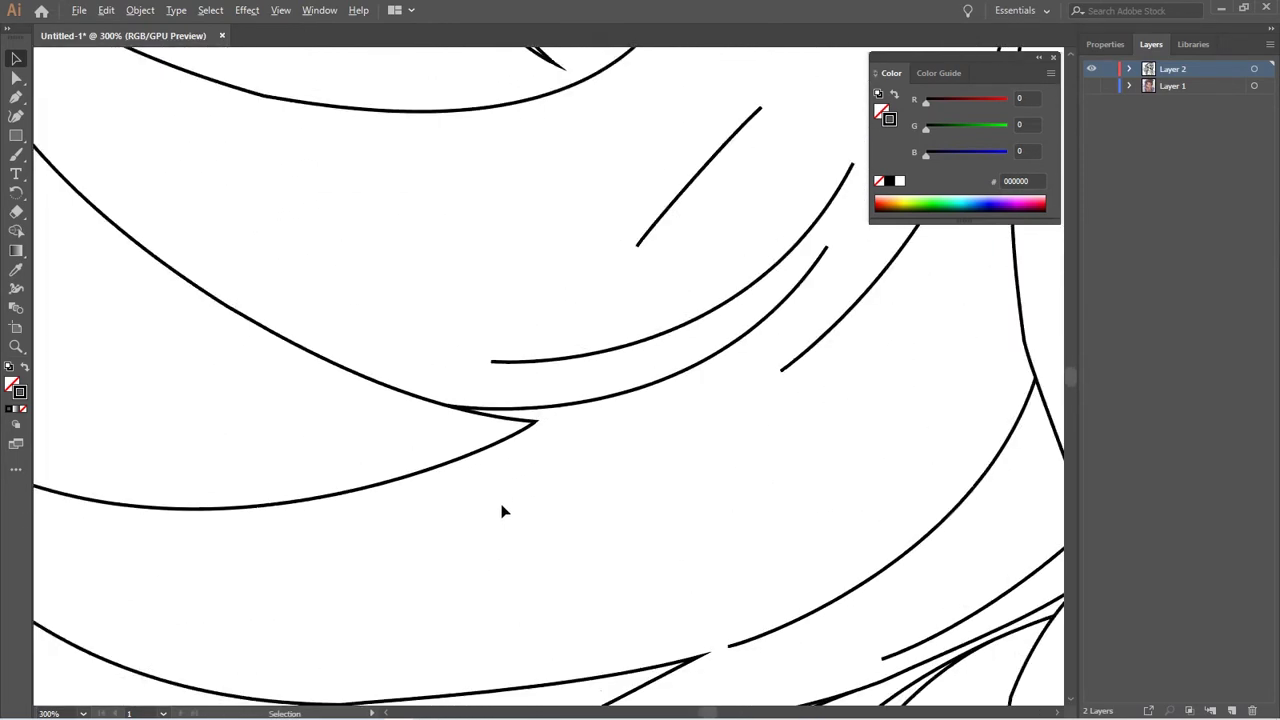
pyautogui.scroll(-1, 505, 516)
pyautogui.scroll(-1, 549, 437)
pyautogui.moveTo(549, 437); pyautogui.dragTo(480, 600)
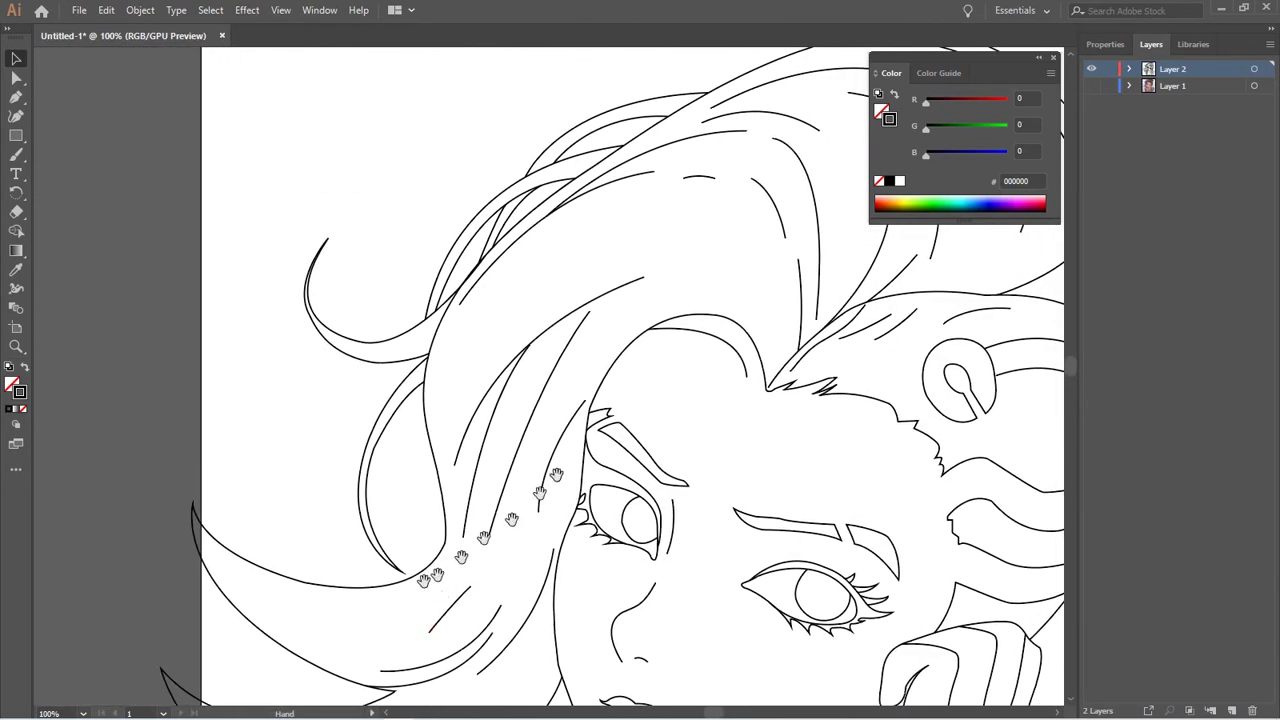
pyautogui.moveTo(520, 515); pyautogui.dragTo(470, 615)
pyautogui.scroll(1, 424, 518)
pyautogui.scroll(2, 414, 514)
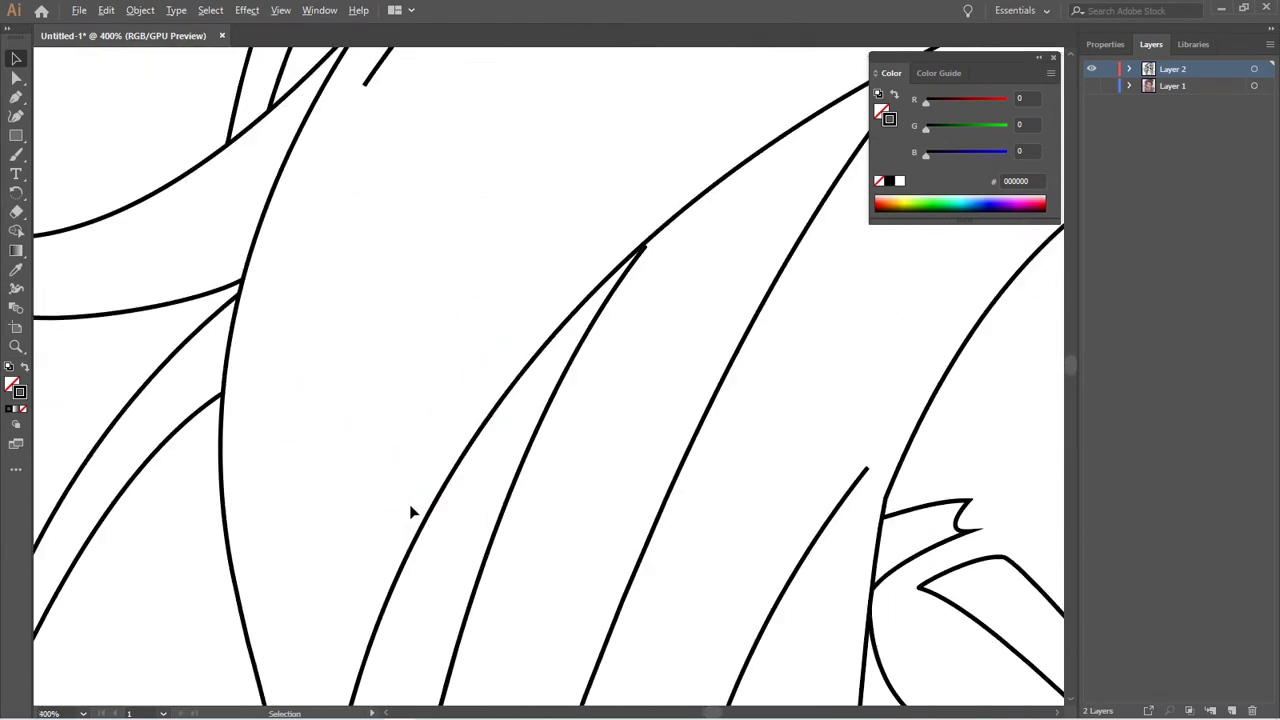
pyautogui.scroll(-1, 414, 508)
pyautogui.scroll(-1, 416, 507)
pyautogui.scroll(-2, 417, 507)
pyautogui.scroll(1, 754, 437)
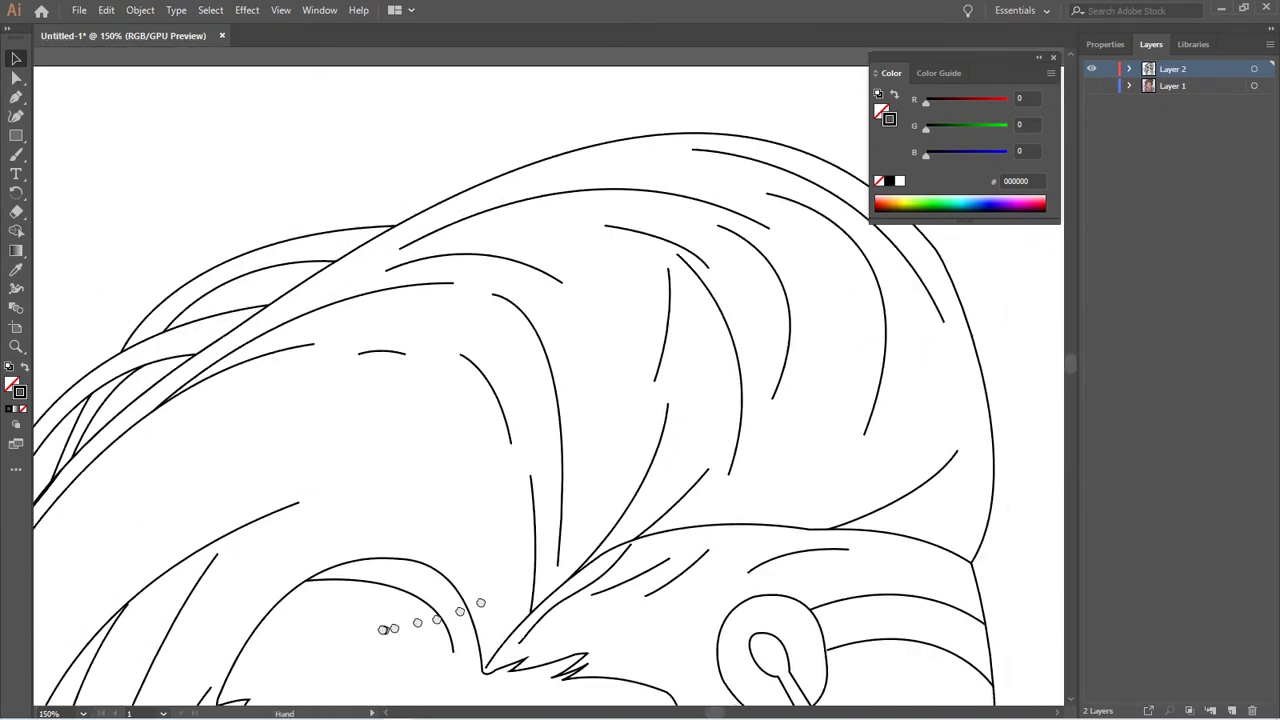
pyautogui.moveTo(657, 466); pyautogui.dragTo(386, 499)
pyautogui.moveTo(466, 580); pyautogui.dragTo(450, 420)
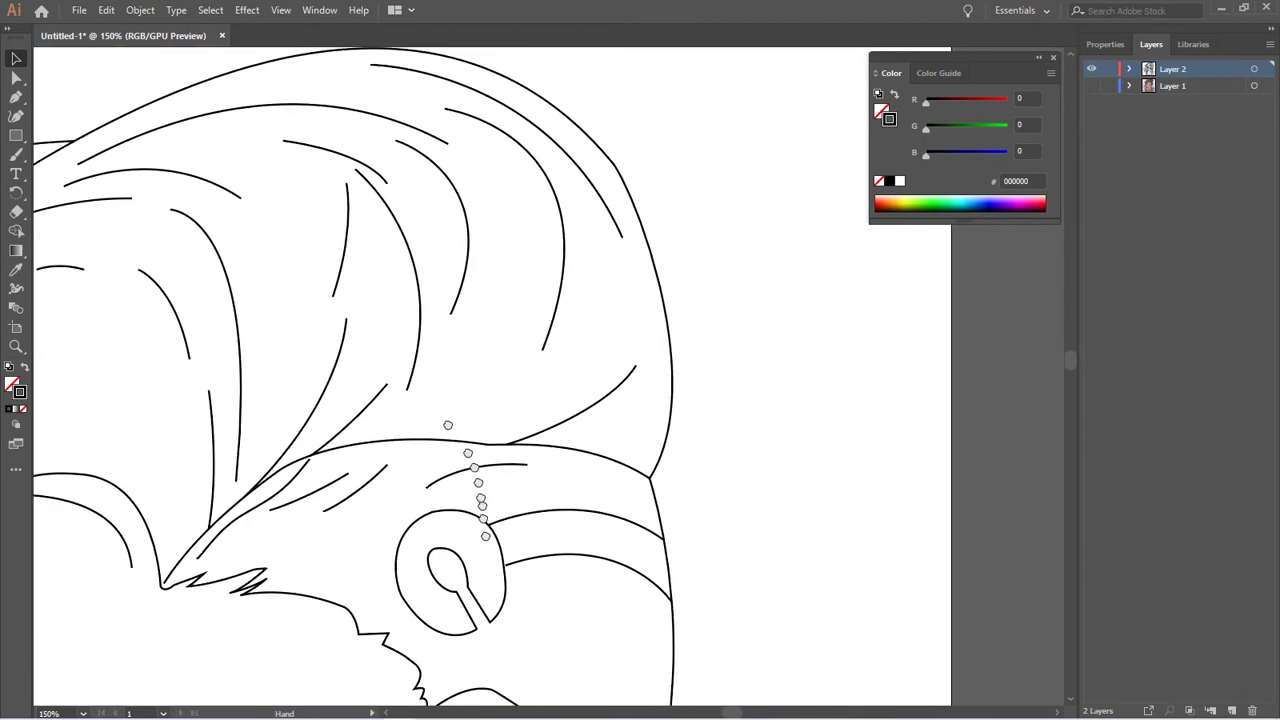
pyautogui.moveTo(523, 586); pyautogui.dragTo(460, 381)
pyautogui.moveTo(495, 513); pyautogui.dragTo(560, 354)
pyautogui.moveTo(494, 566); pyautogui.dragTo(537, 434)
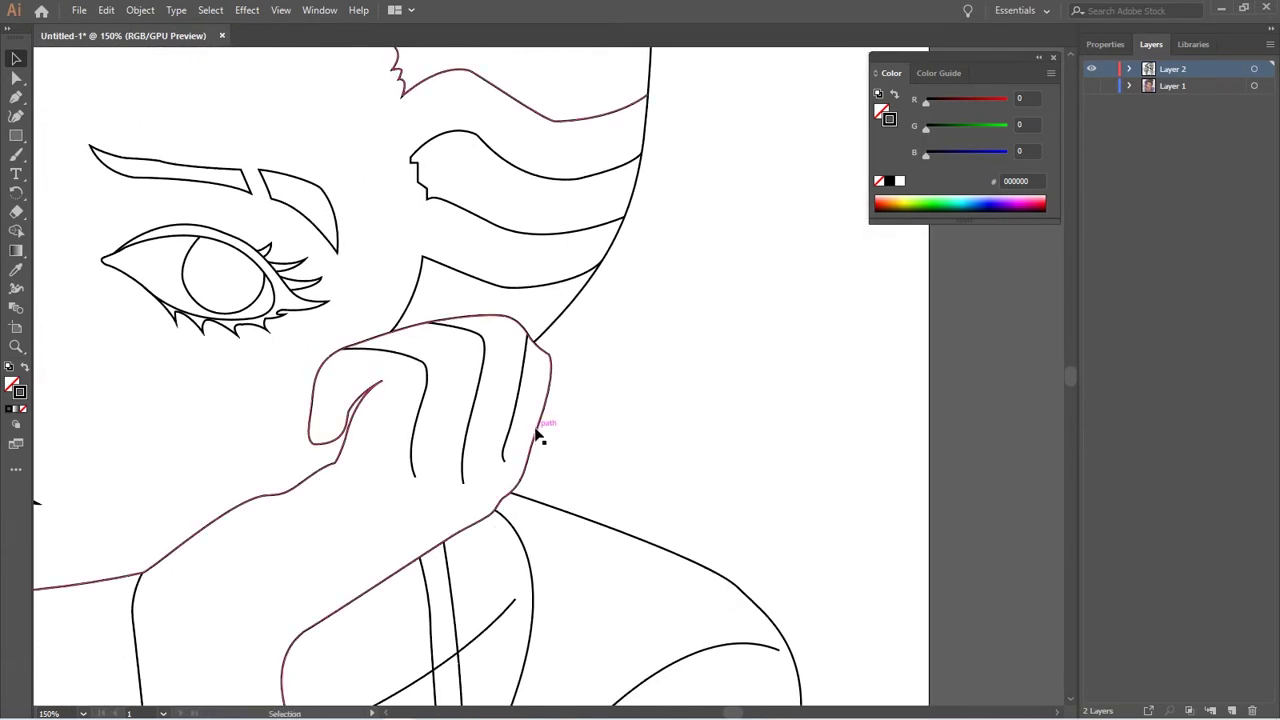
pyautogui.scroll(-2, 528, 443)
pyautogui.scroll(2, 527, 443)
pyautogui.scroll(2, 527, 443)
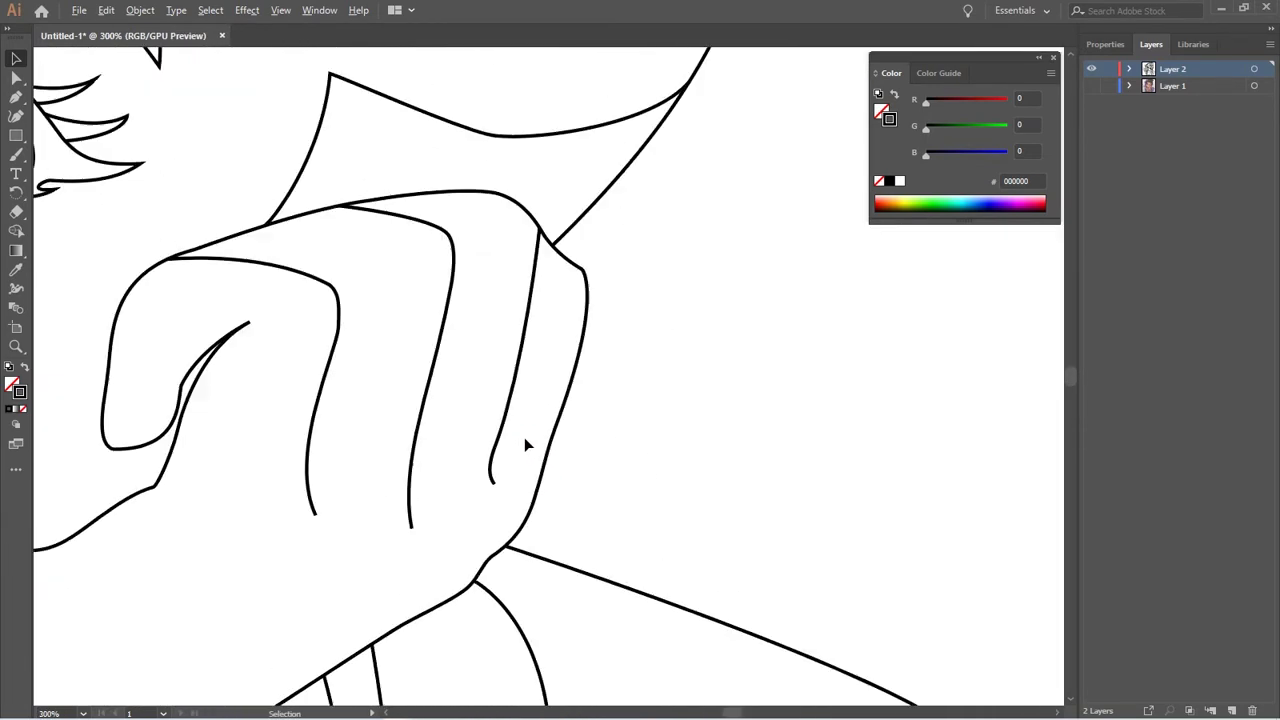
pyautogui.moveTo(568, 530); pyautogui.dragTo(578, 337)
pyautogui.moveTo(563, 477); pyautogui.dragTo(583, 263)
pyautogui.moveTo(577, 514); pyautogui.dragTo(583, 277)
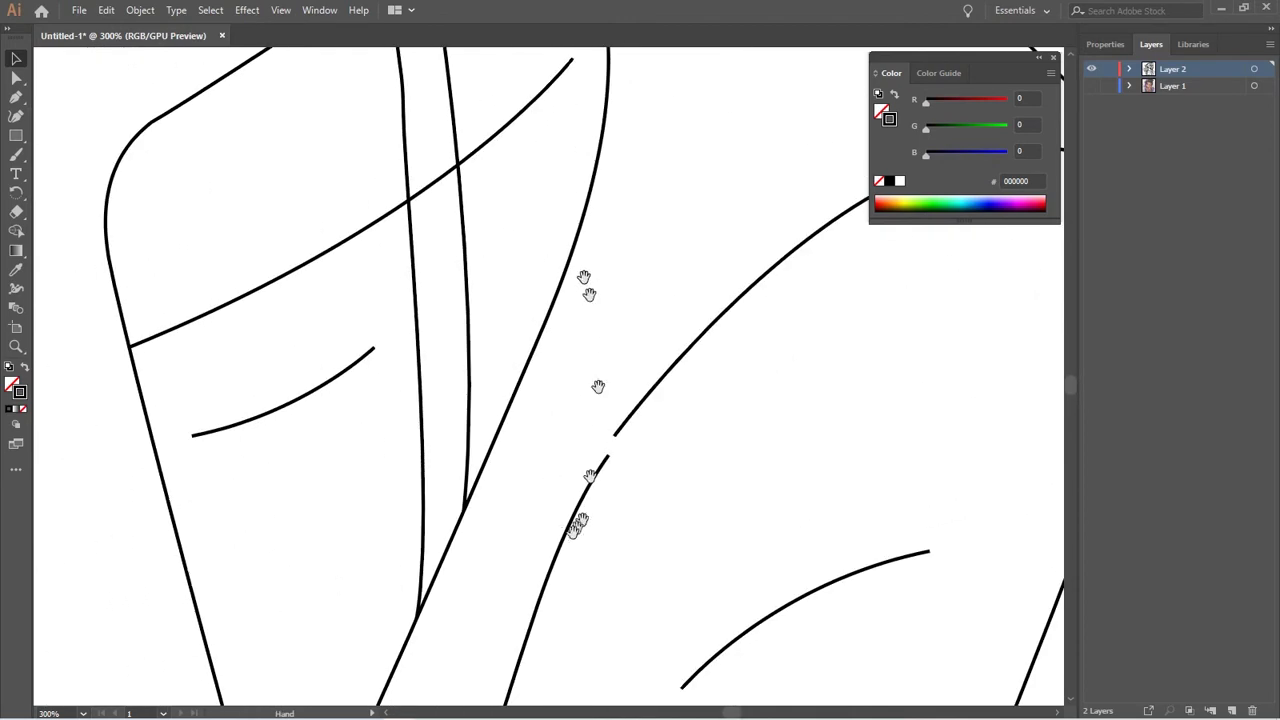
pyautogui.moveTo(580, 486); pyautogui.dragTo(666, 343)
pyautogui.moveTo(586, 610); pyautogui.dragTo(599, 516)
pyautogui.moveTo(557, 79); pyautogui.dragTo(538, 355)
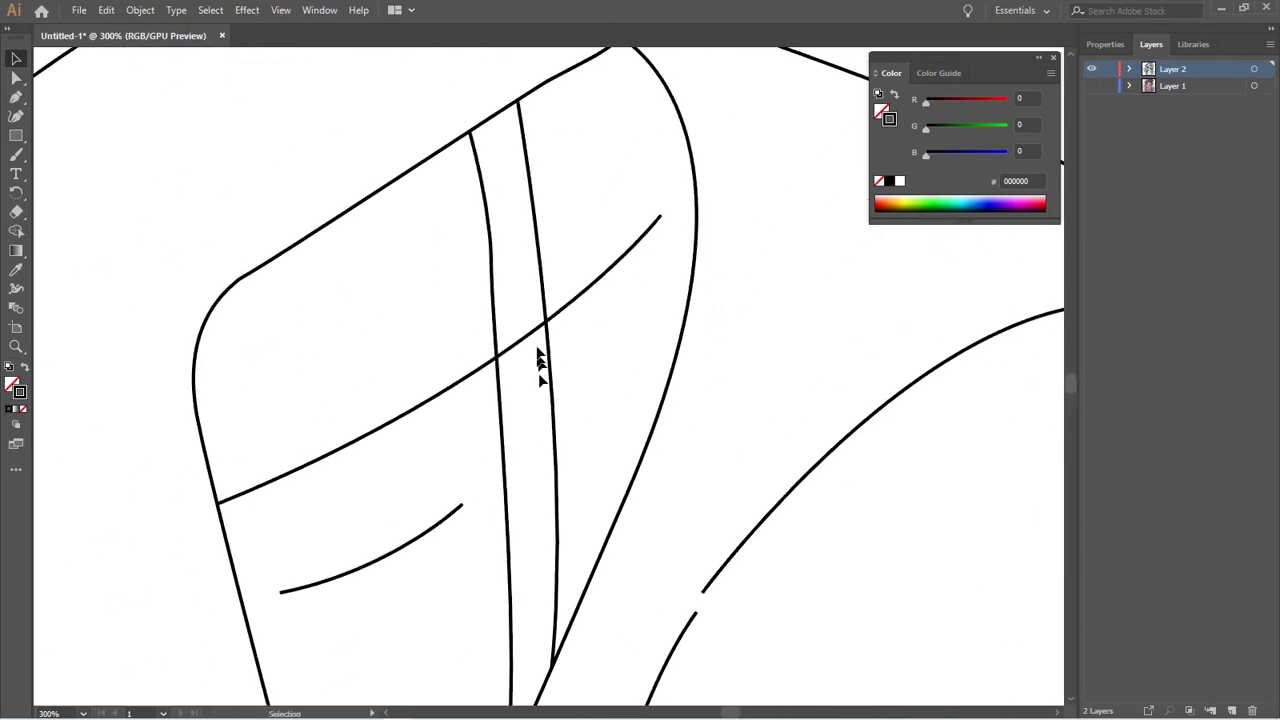
# Alt-click the shoulder curve piece between the strap lines with Shape Builder to delete it, then deselect
pyautogui.click(524, 340)
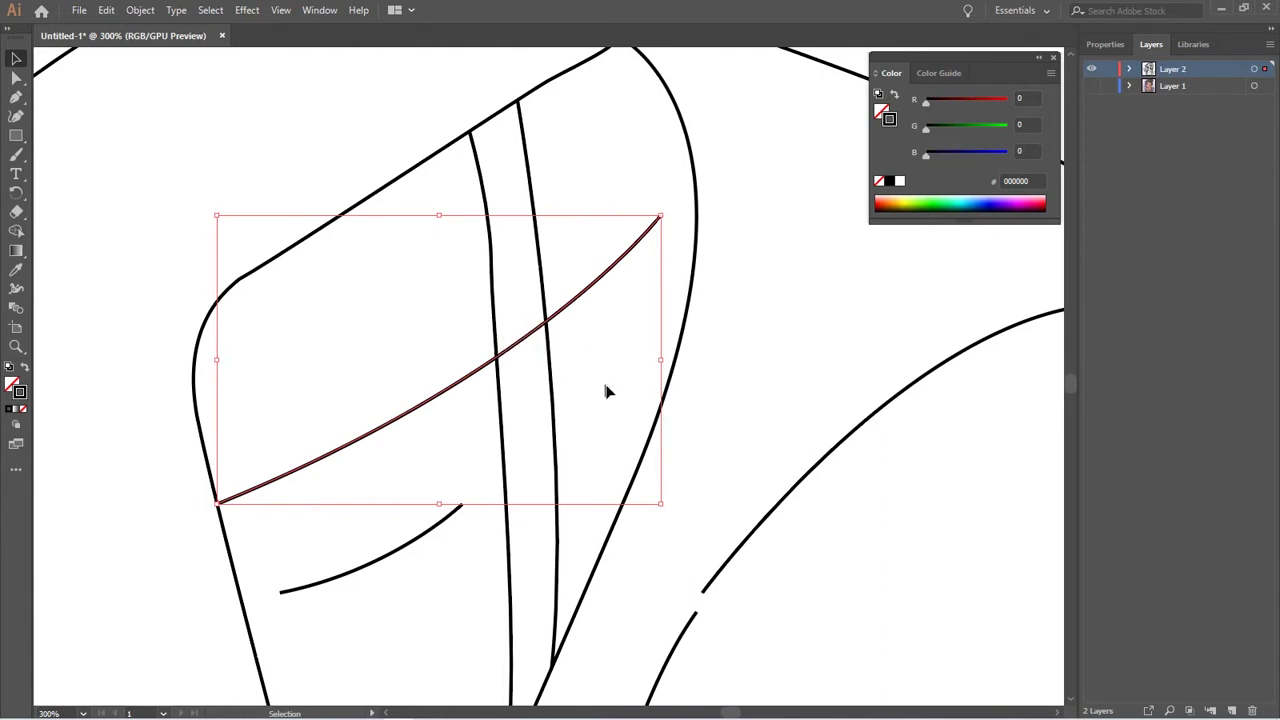
pyautogui.keyDown('shift'); pyautogui.click(549, 416); pyautogui.keyUp('shift')
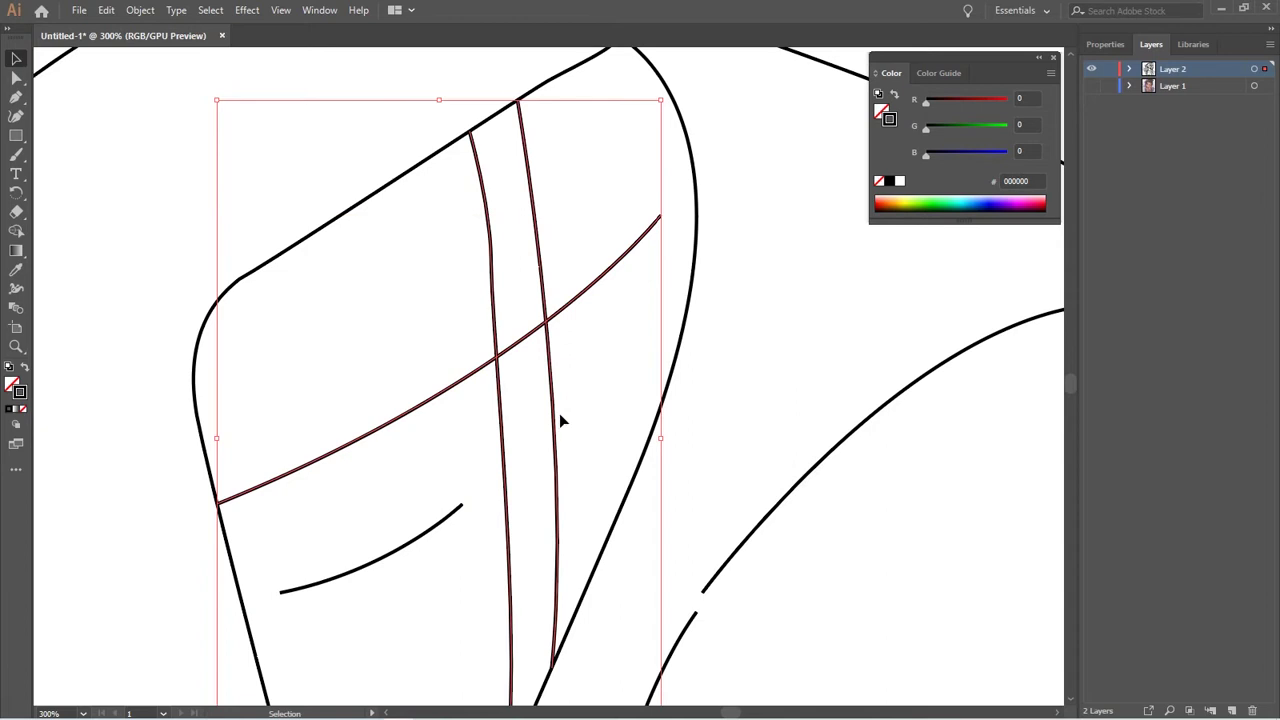
pyautogui.hotkey('shift', 'm')
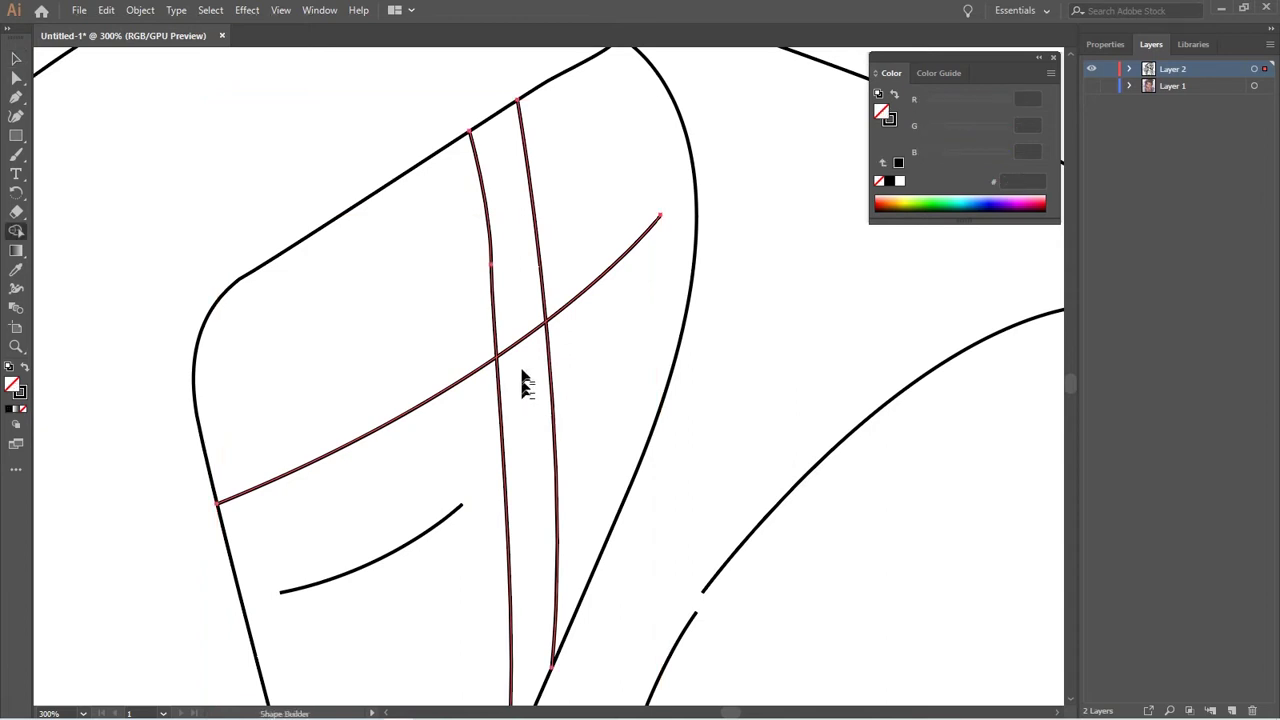
pyautogui.keyDown('alt'); pyautogui.click(521, 338); pyautogui.keyUp('alt')
pyautogui.press('v')
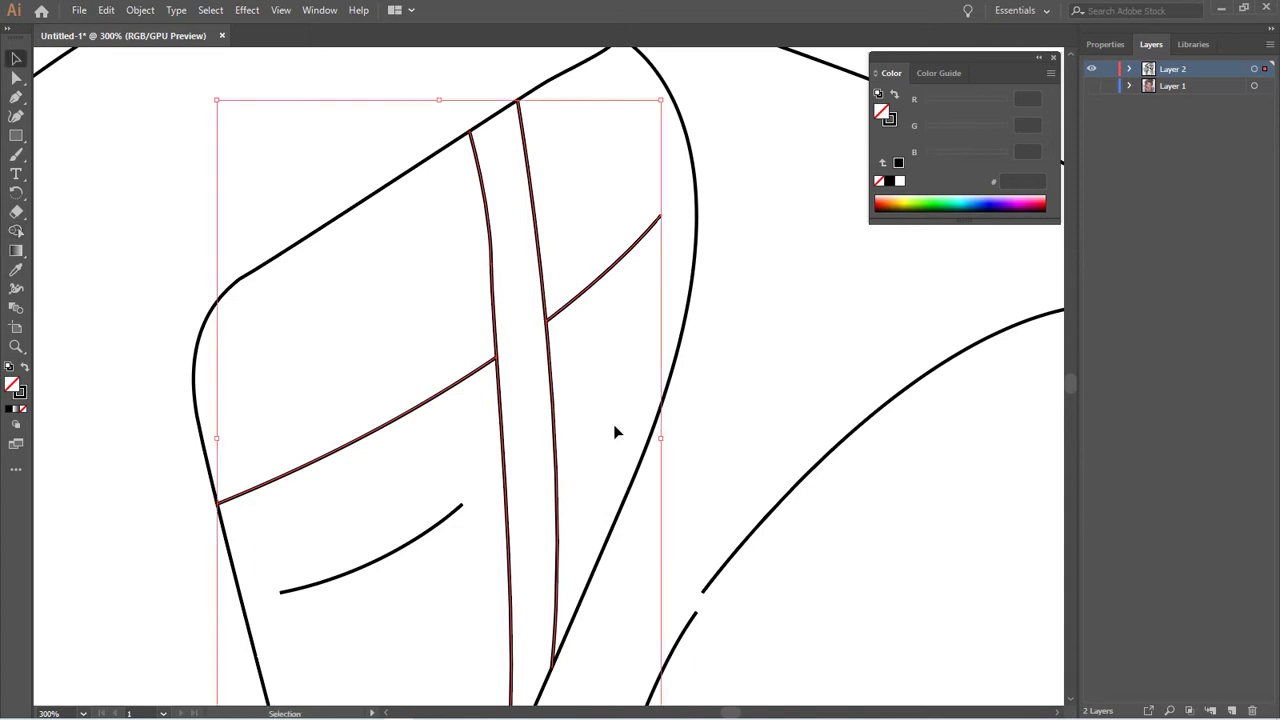
pyautogui.click(600, 437)
# Select the lower shoulder fold line and the short line beside the strap
pyautogui.scroll(-2, 611, 473)
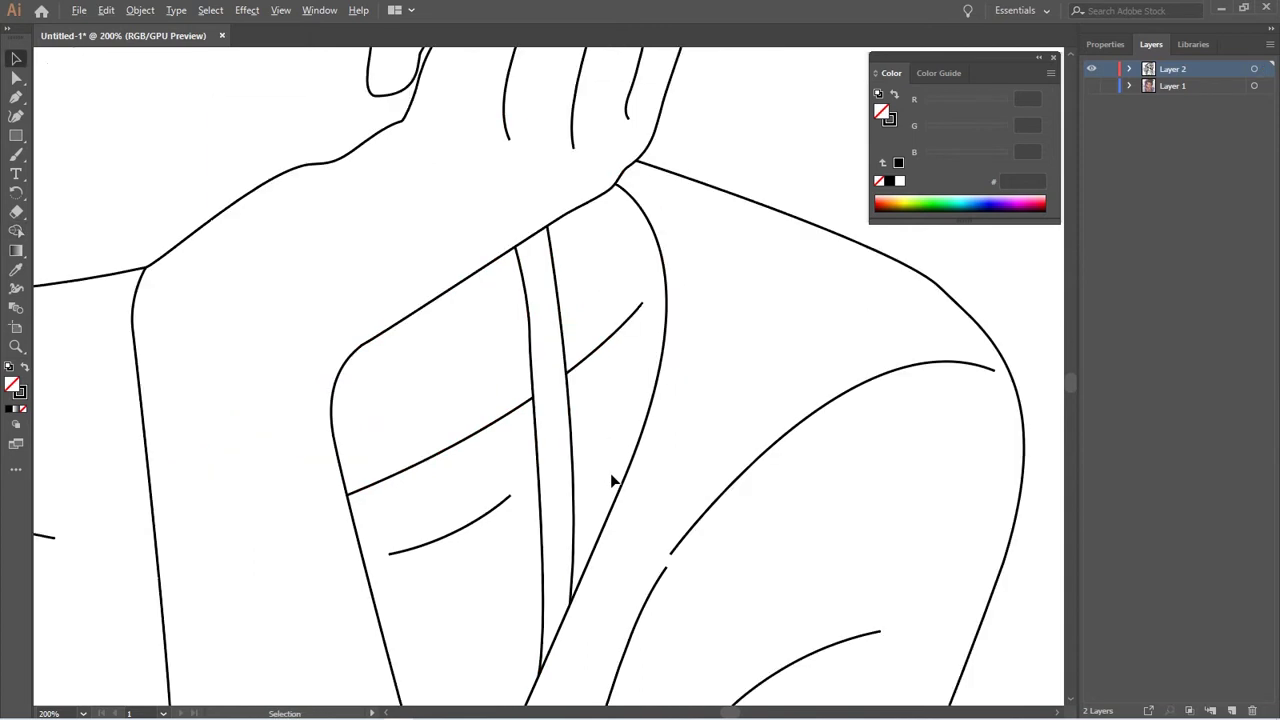
pyautogui.moveTo(608, 520); pyautogui.dragTo(655, 467)
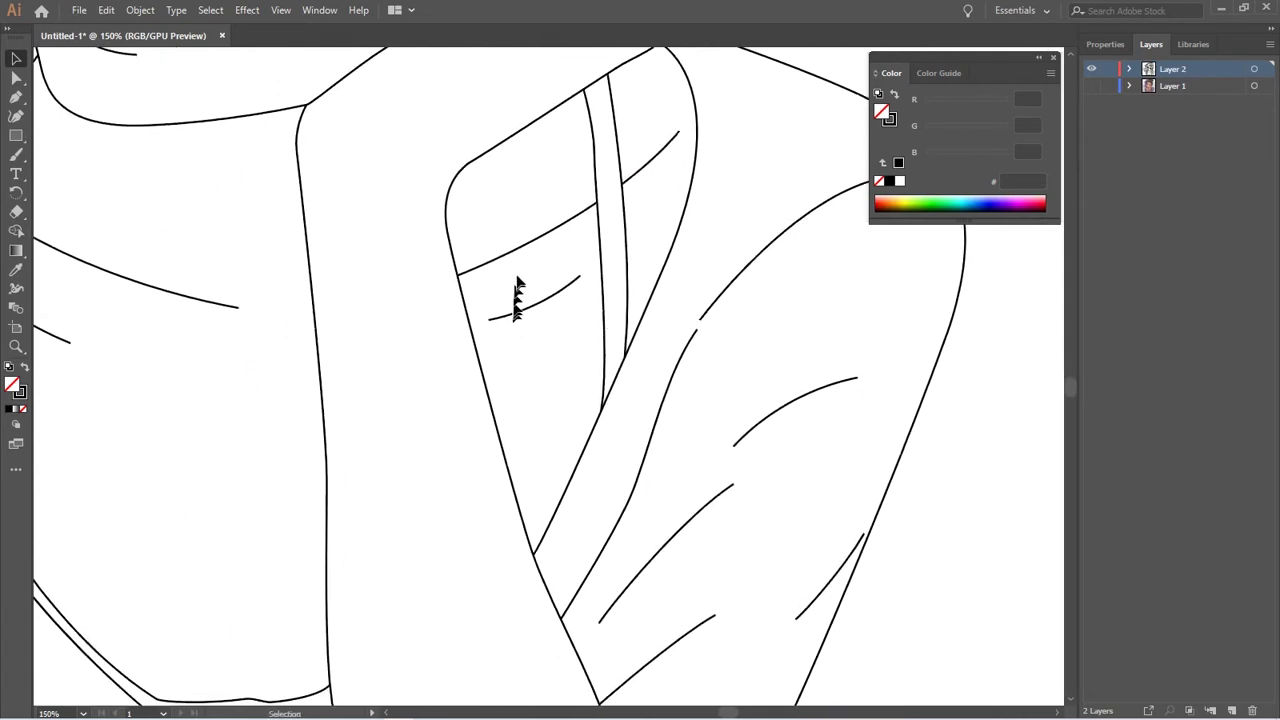
pyautogui.click(528, 242)
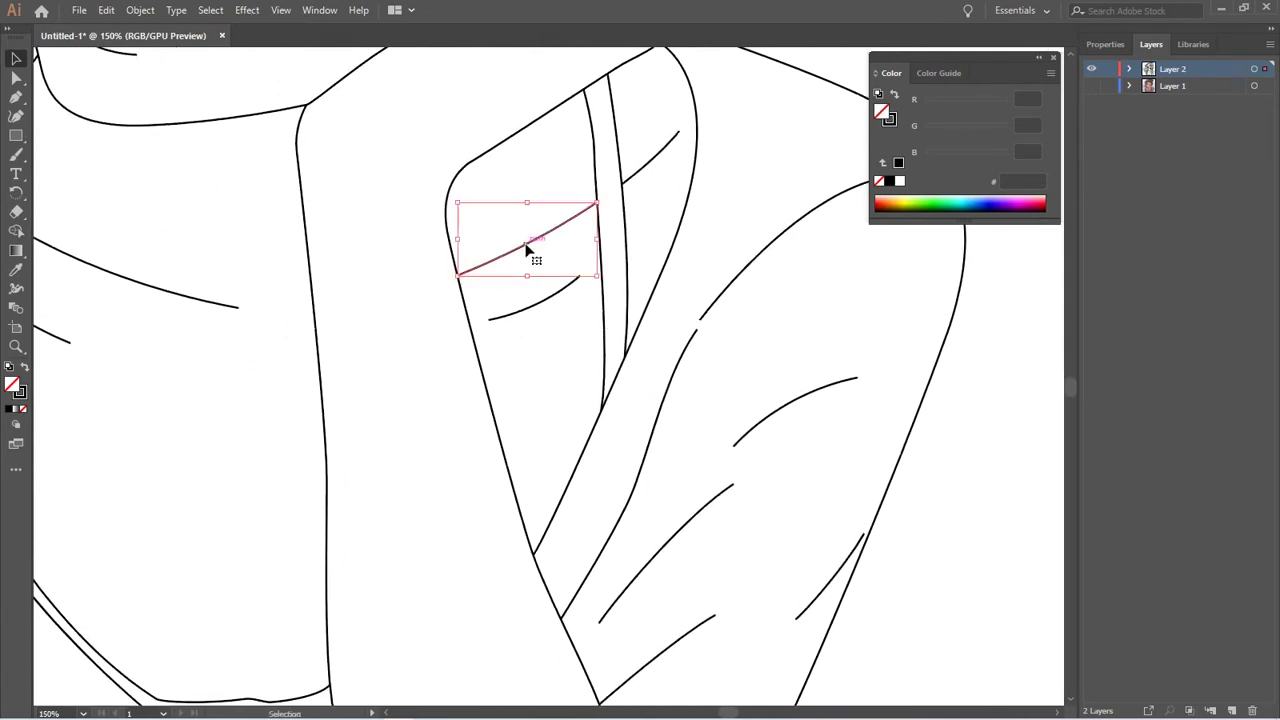
pyautogui.click(655, 158)
# Add the remaining sleeve fold strokes to the selection by marquee and Shift-clicks
pyautogui.scroll(-1, 646, 377)
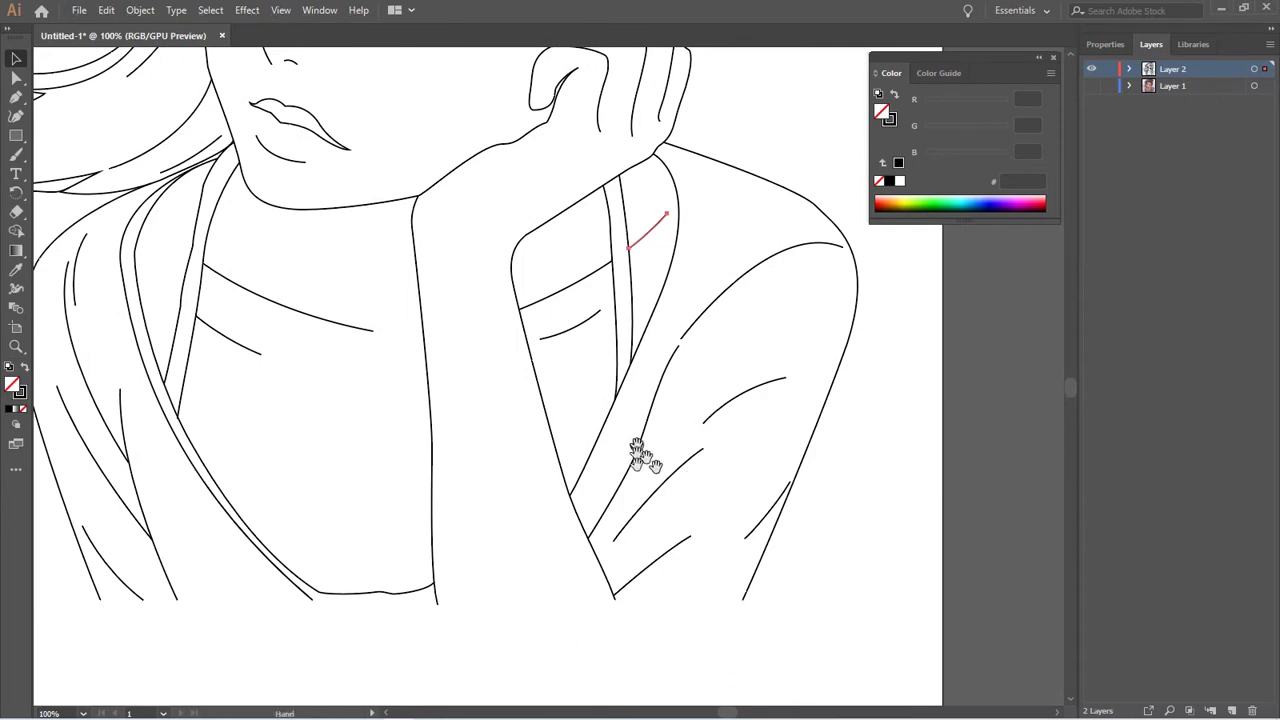
pyautogui.moveTo(640, 449)
pyautogui.mouseDown()
pyautogui.moveTo(818, 605)
pyautogui.moveTo(576, 442)
pyautogui.mouseUp()
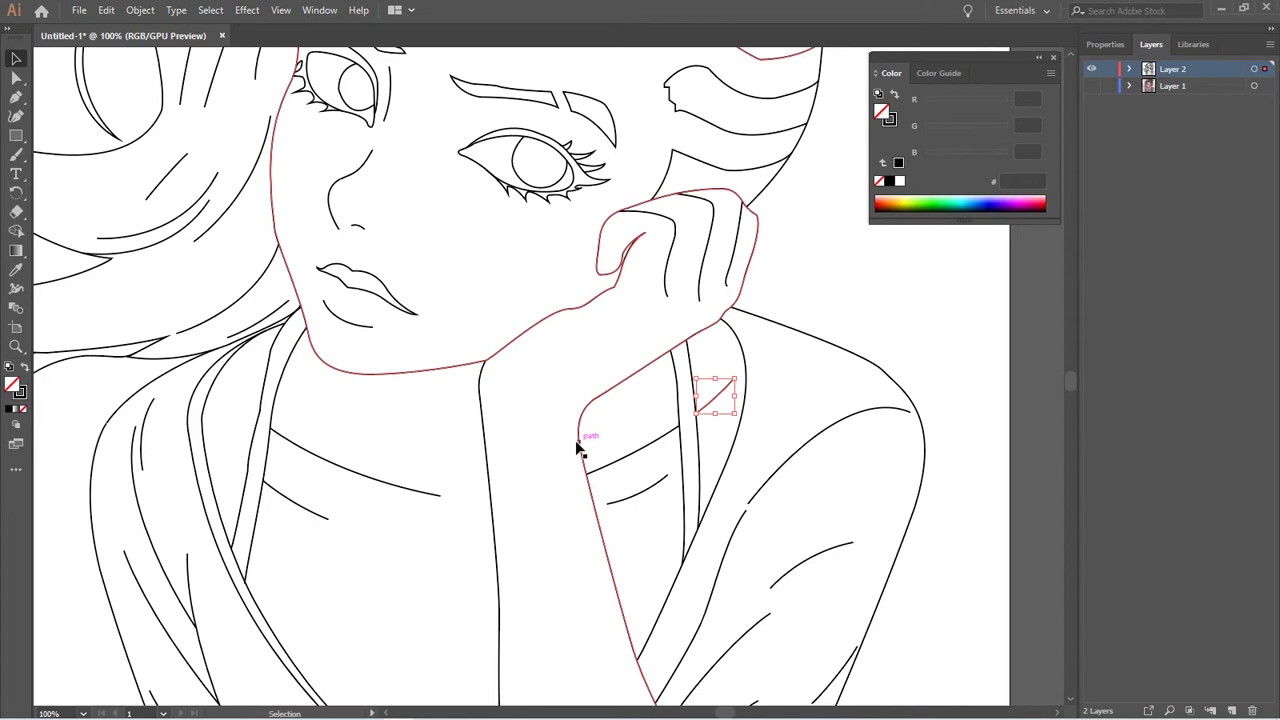
pyautogui.scroll(-1, 760, 480)
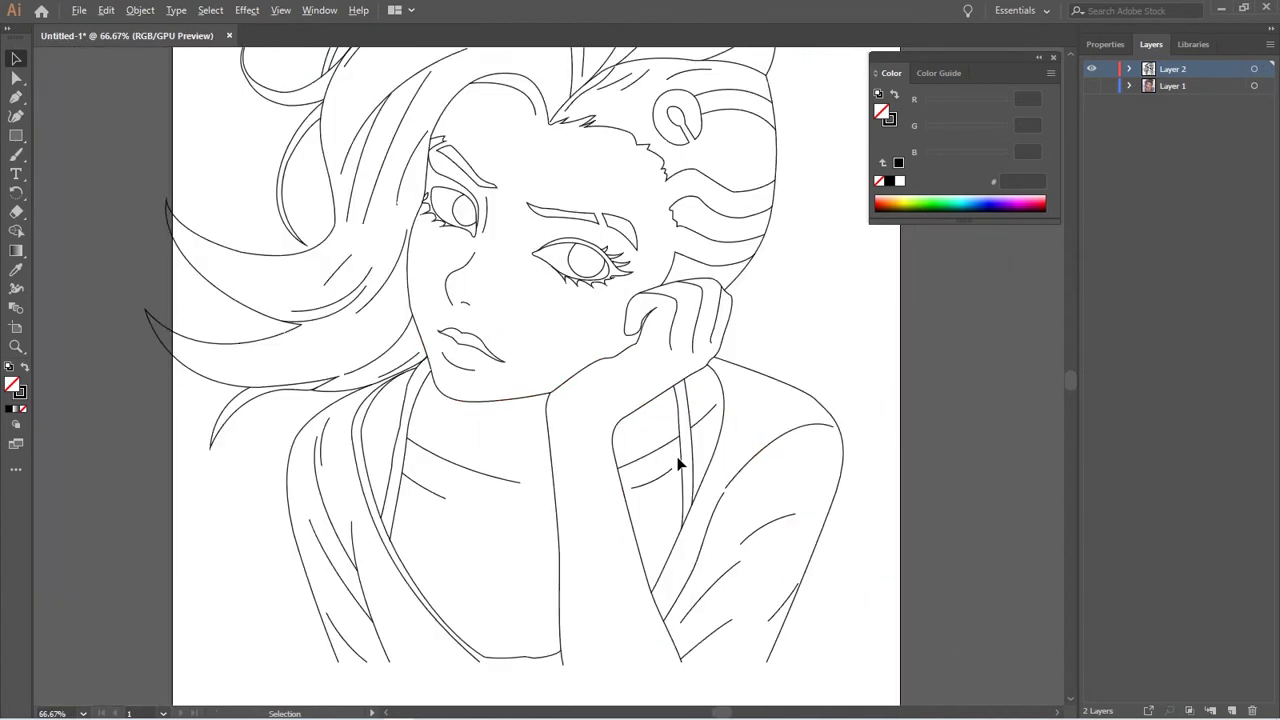
pyautogui.scroll(-1, 680, 457)
pyautogui.scroll(1, 680, 457)
pyautogui.moveTo(655, 449); pyautogui.dragTo(557, 332)
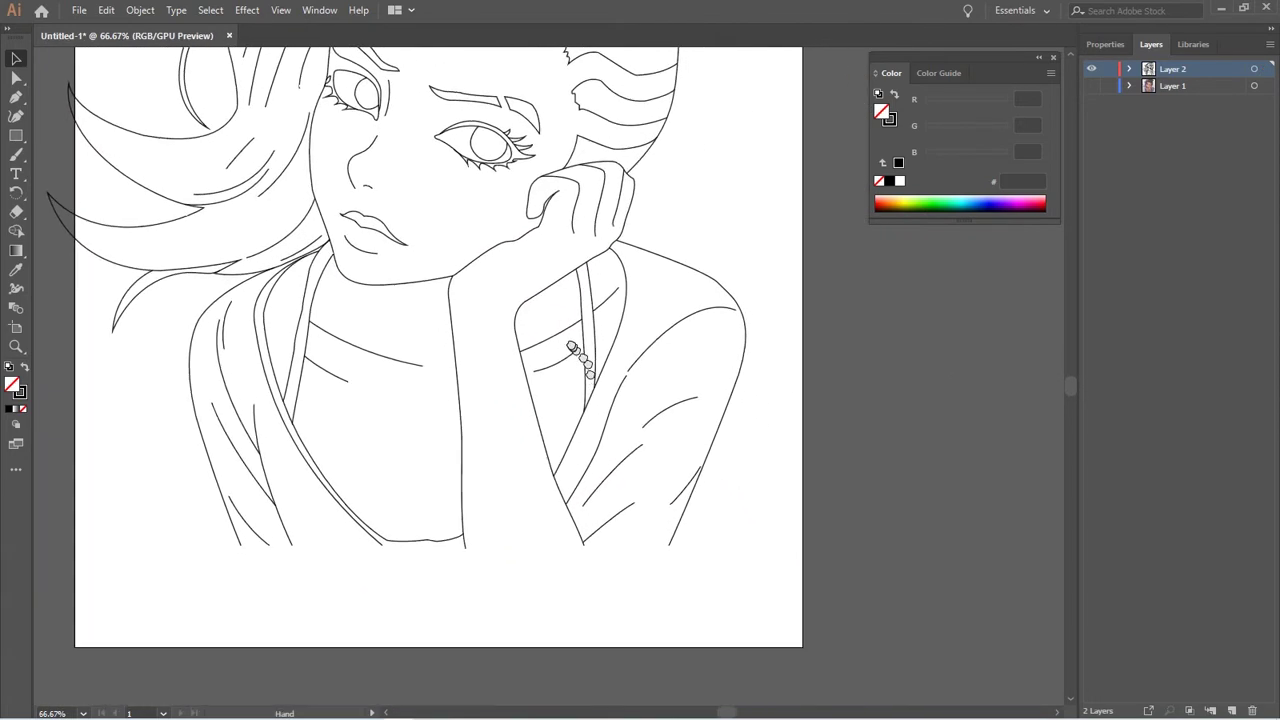
pyautogui.scroll(1, 613, 483)
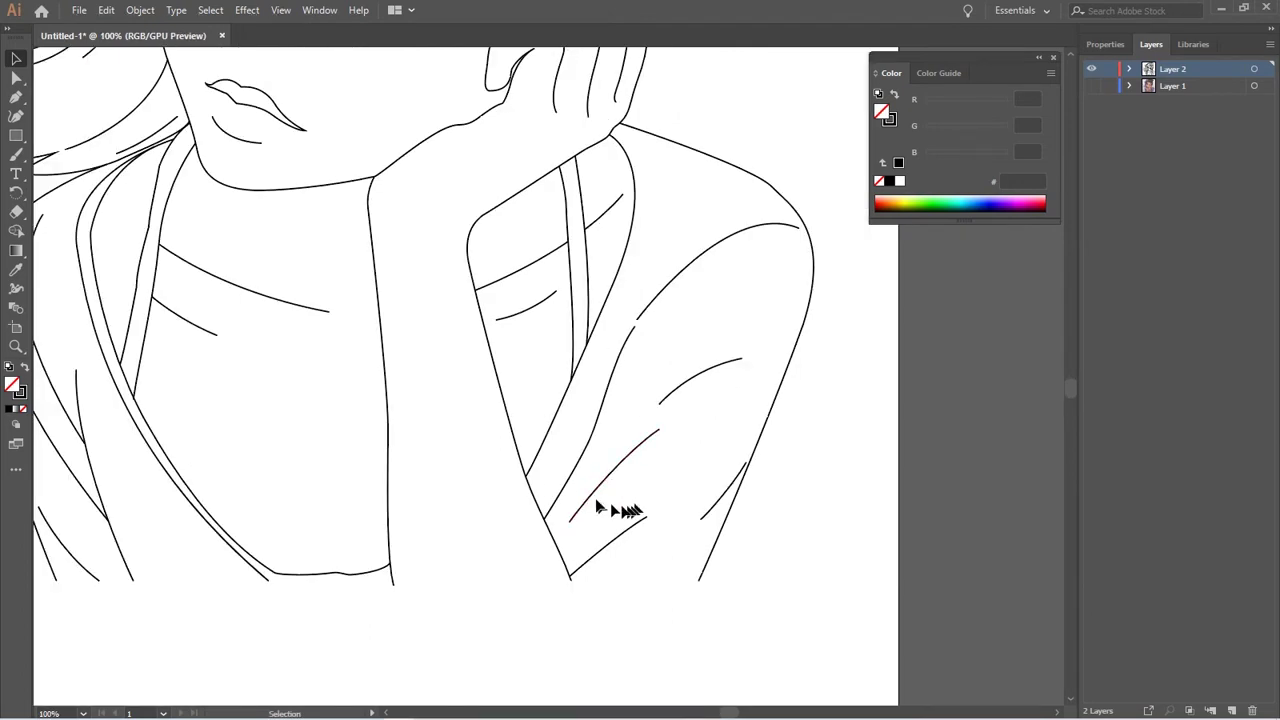
pyautogui.moveTo(552, 517); pyautogui.dragTo(622, 505)
pyautogui.moveTo(713, 472); pyautogui.dragTo(679, 438)
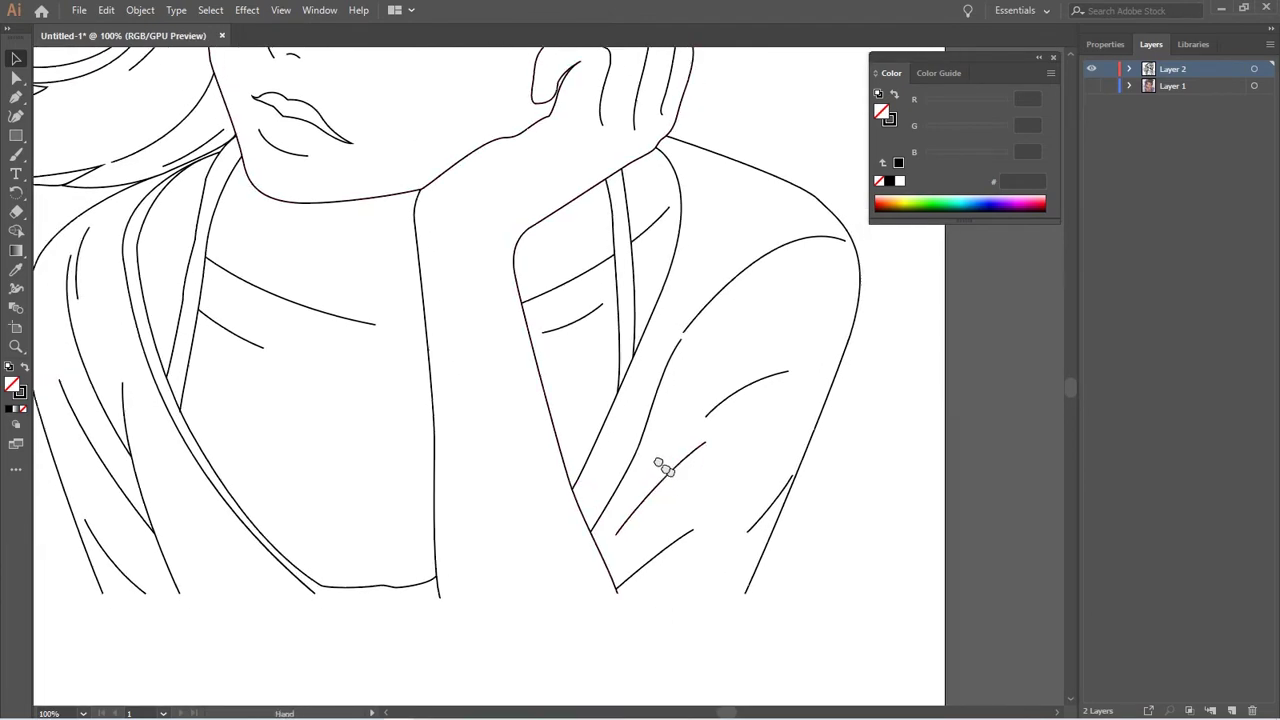
pyautogui.moveTo(672, 345); pyautogui.dragTo(719, 449)
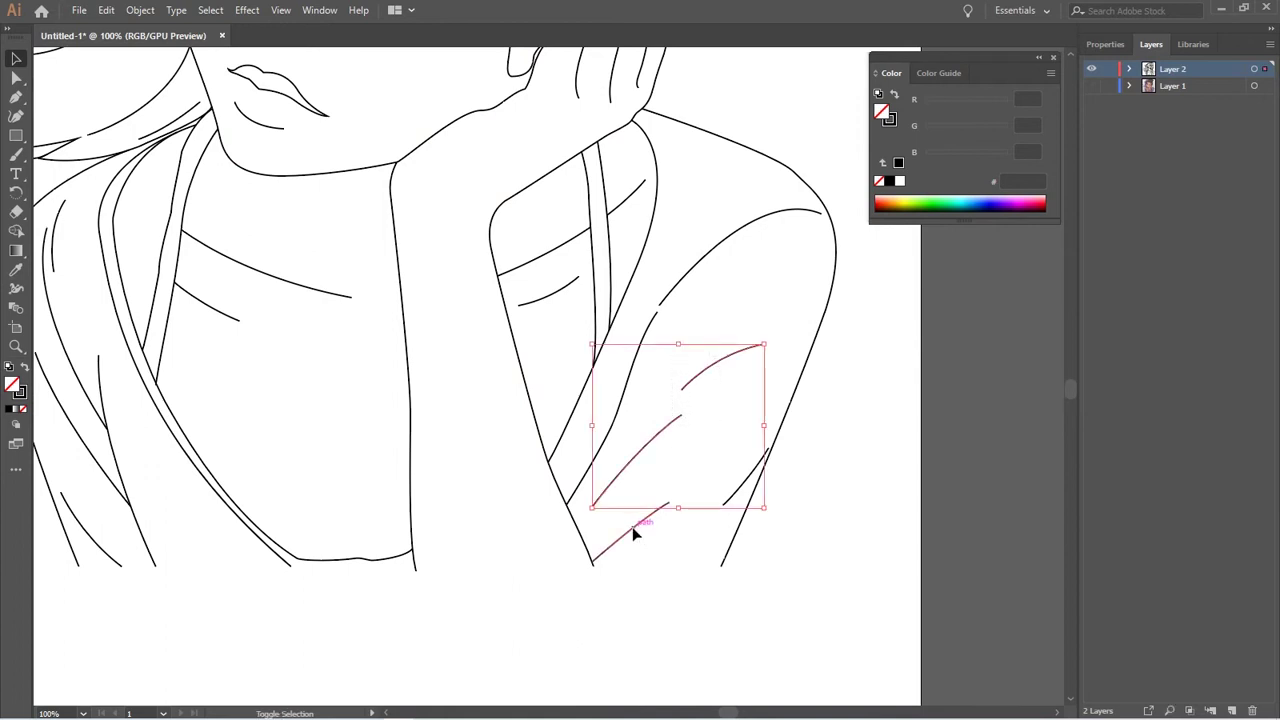
pyautogui.keyDown('shift'); pyautogui.click(633, 534); pyautogui.keyUp('shift')
pyautogui.keyDown('shift'); pyautogui.click(743, 490); pyautogui.keyUp('shift')
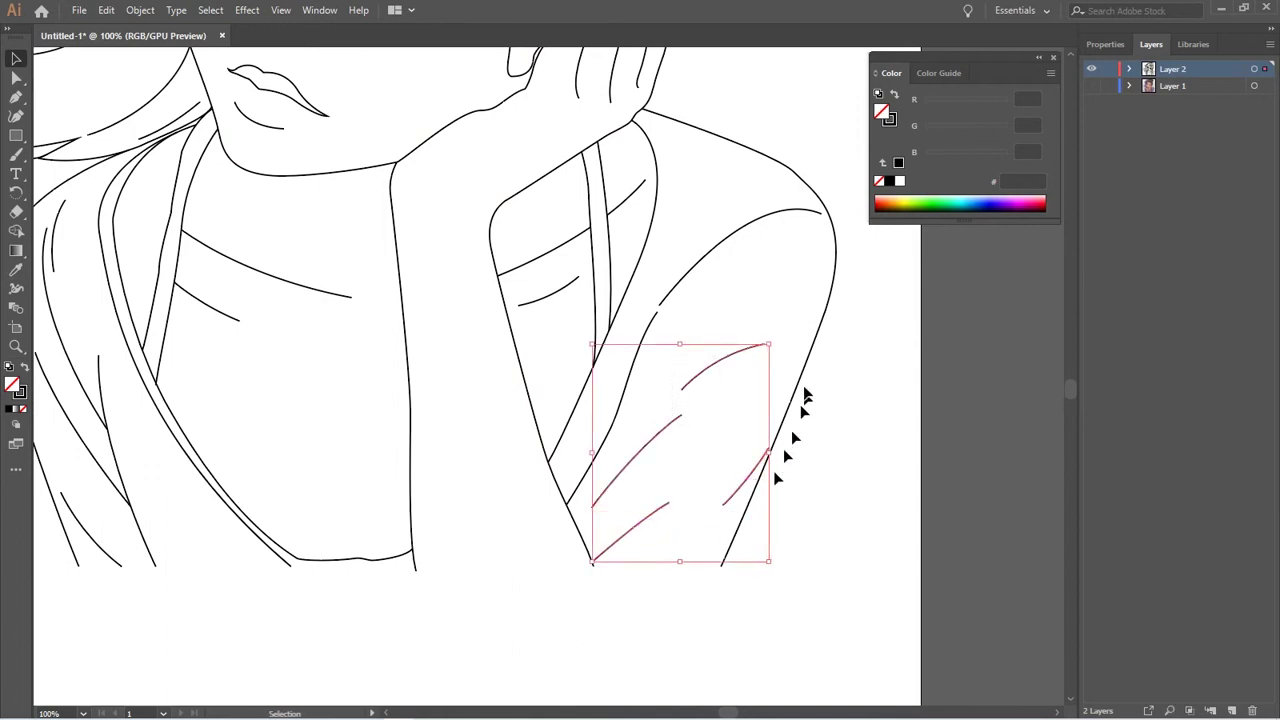
pyautogui.scroll(-3, 689, 380)
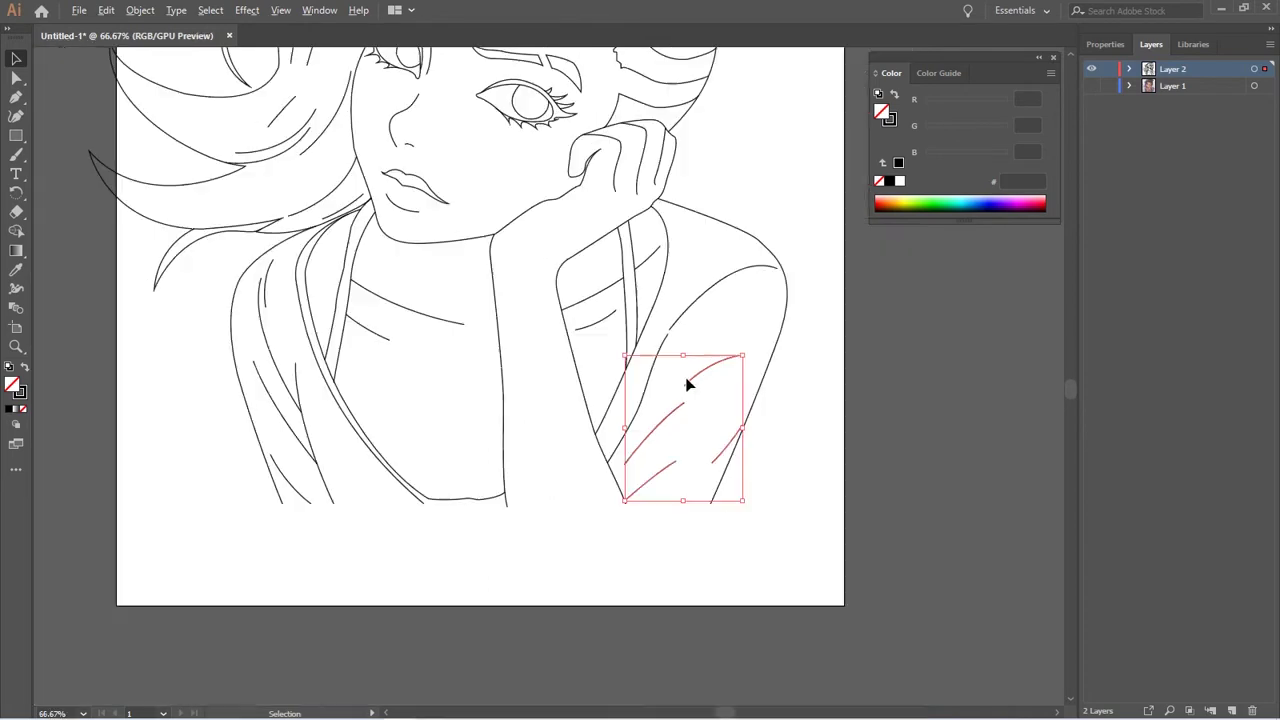
# View the strokes in the Properties and Appearance panels, then go to Window > Workspace
pyautogui.moveTo(583, 252); pyautogui.dragTo(615, 377)
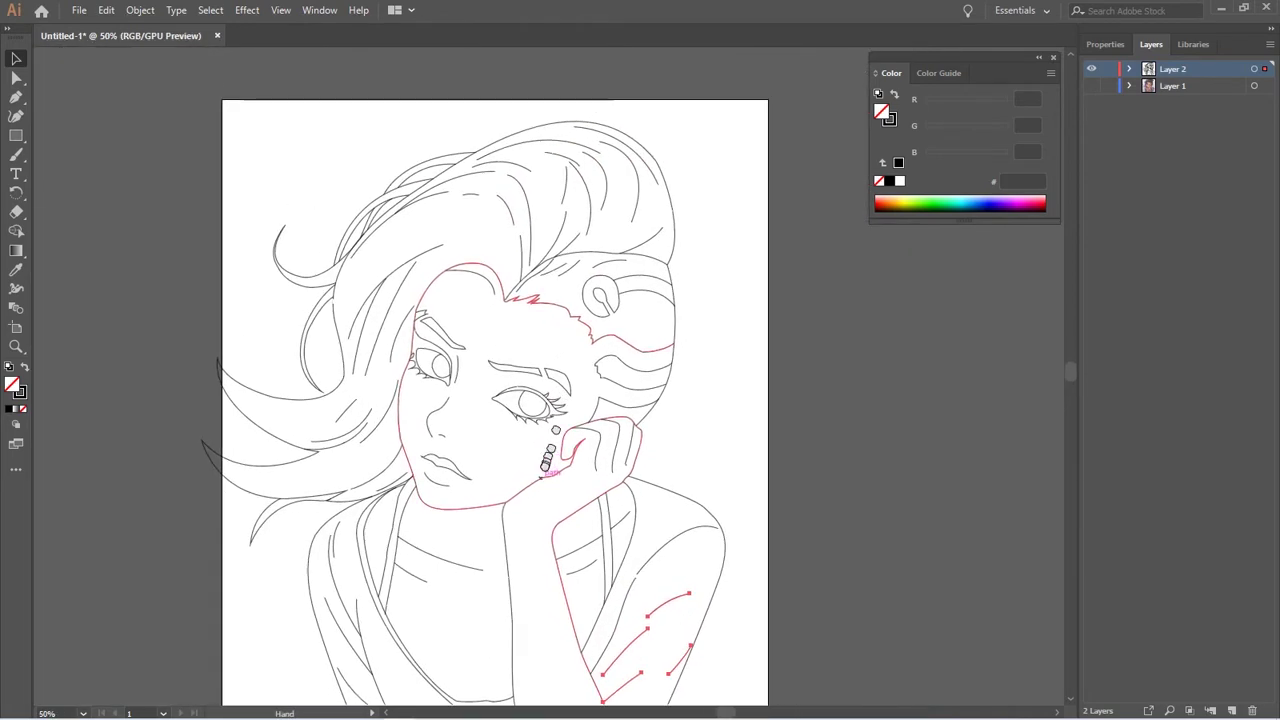
pyautogui.moveTo(652, 231)
pyautogui.mouseDown()
pyautogui.moveTo(575, 247)
pyautogui.moveTo(548, 286)
pyautogui.moveTo(488, 223)
pyautogui.mouseUp()
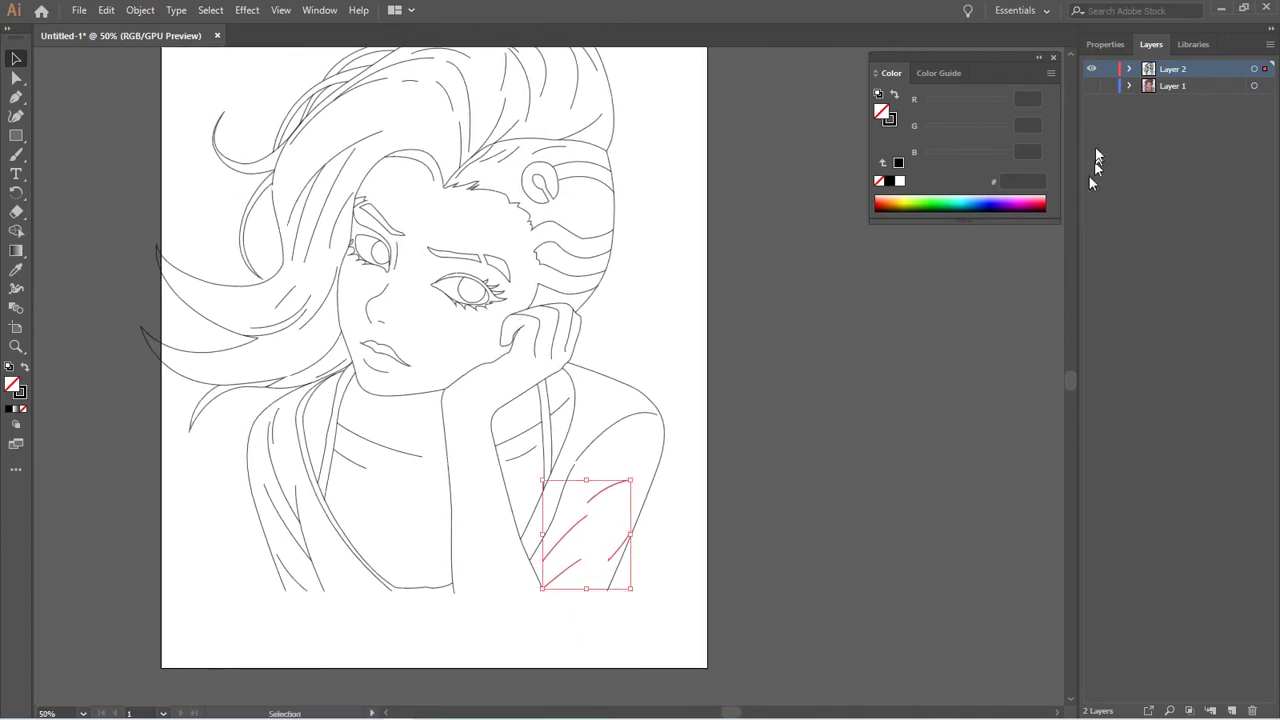
pyautogui.click(1105, 45)
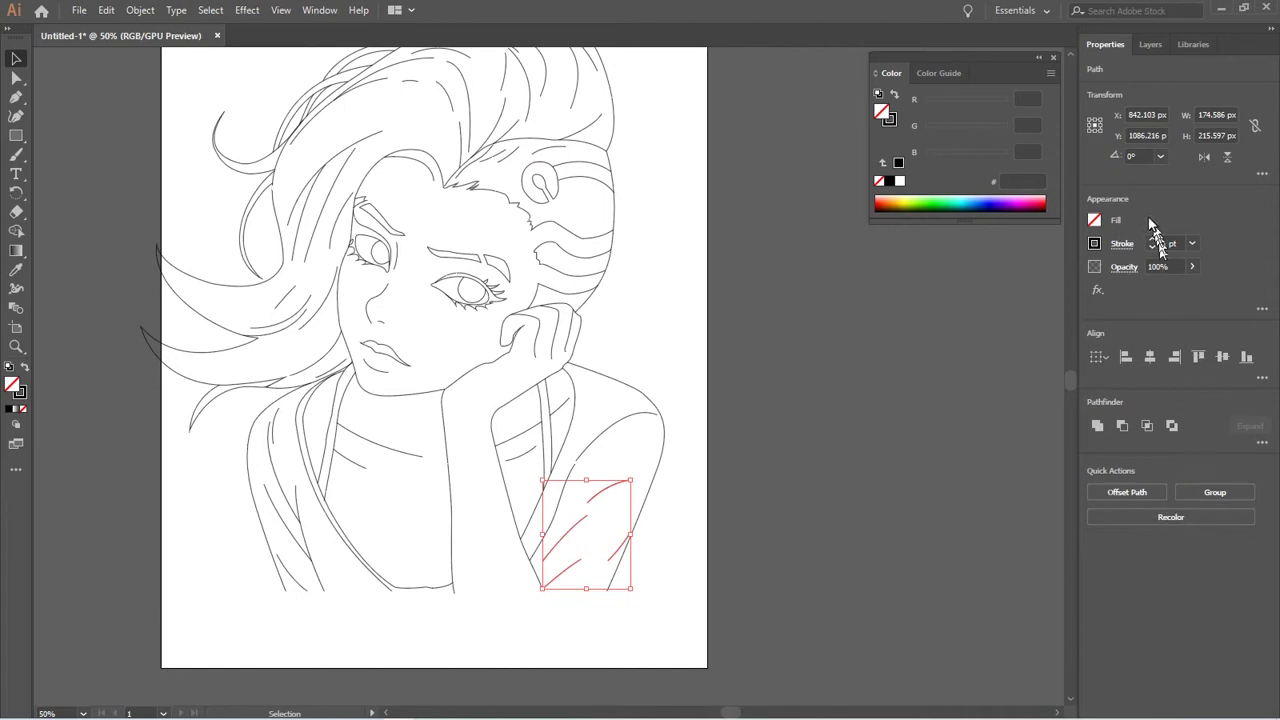
pyautogui.click(1262, 309)
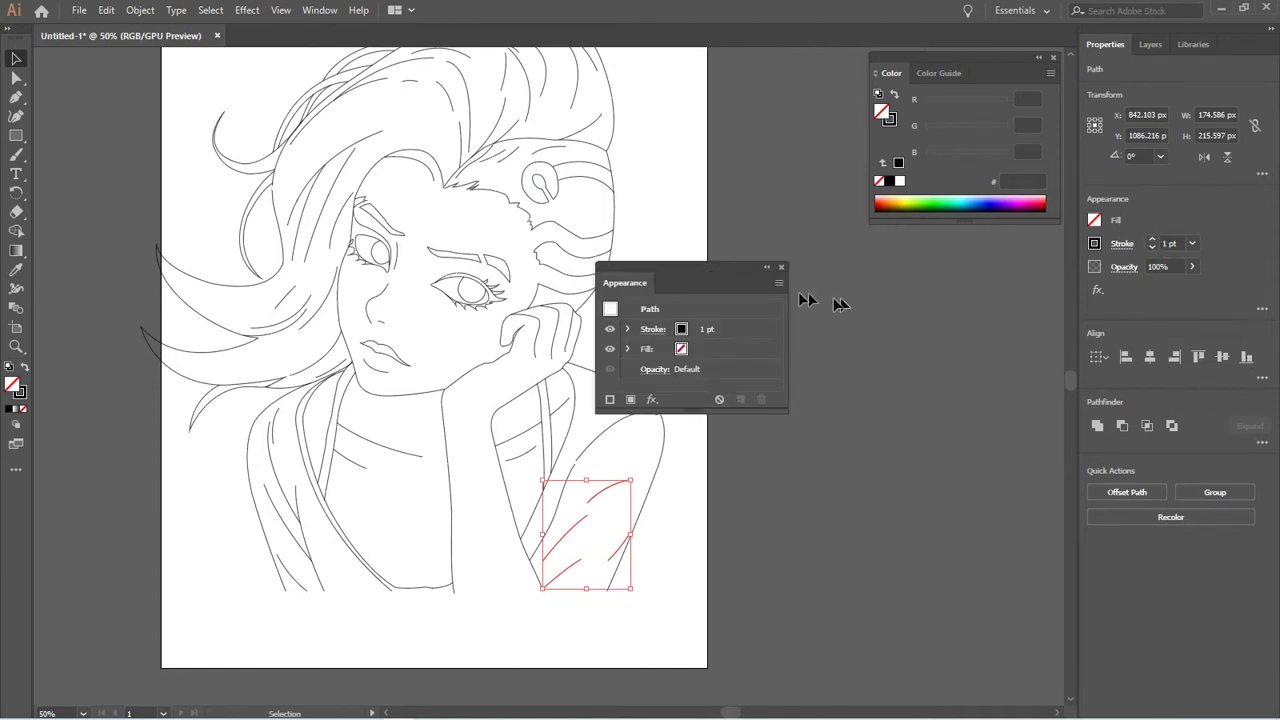
pyautogui.moveTo(731, 270); pyautogui.dragTo(877, 283)
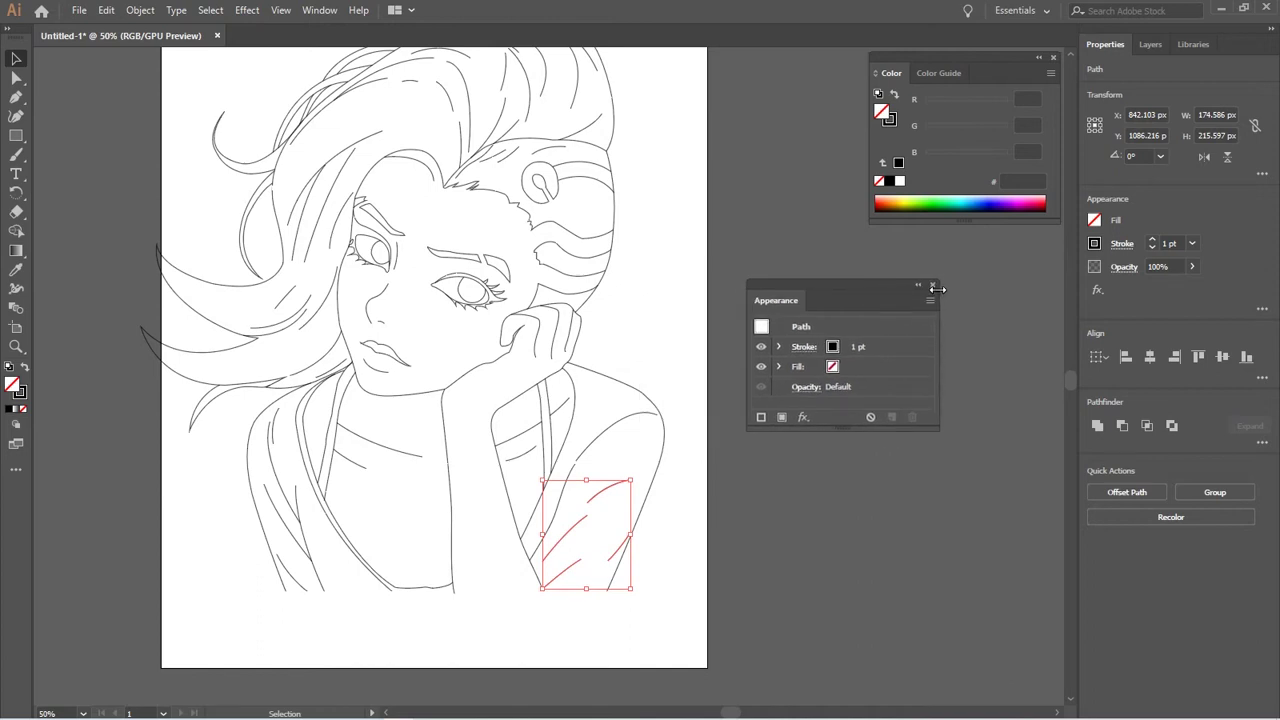
pyautogui.click(932, 285)
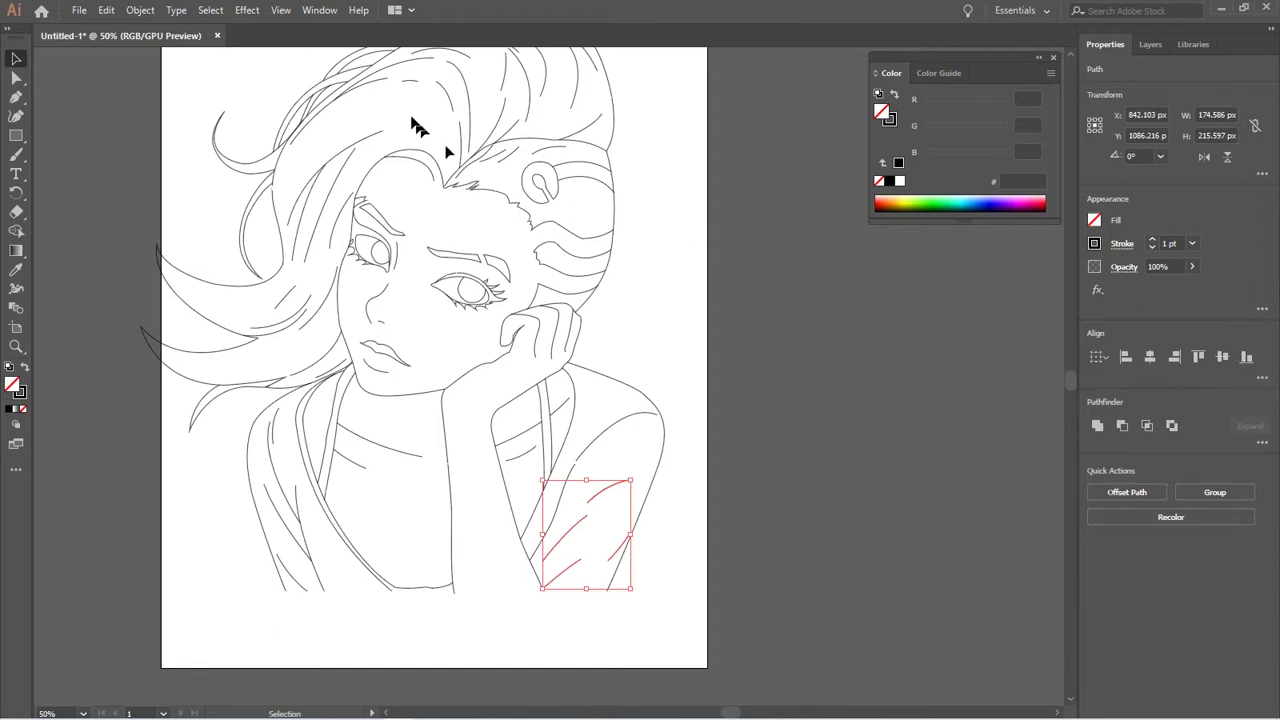
pyautogui.click(321, 12)
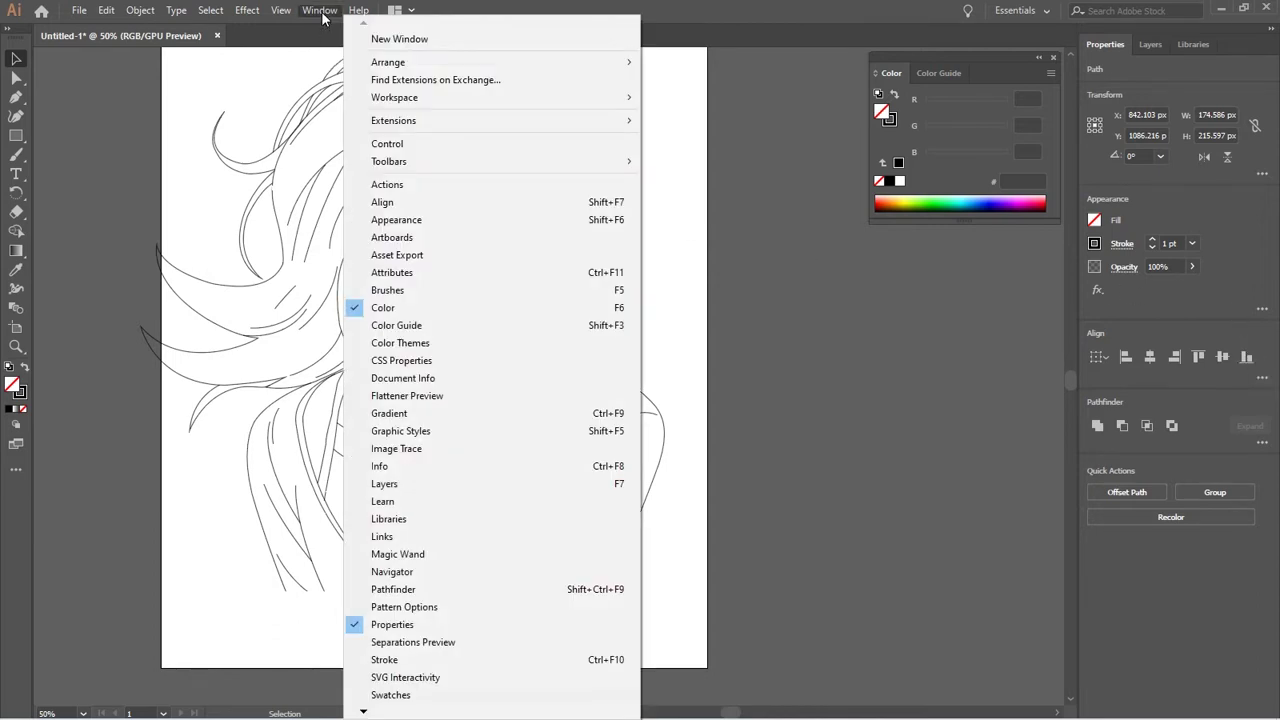
pyautogui.moveTo(394, 97)
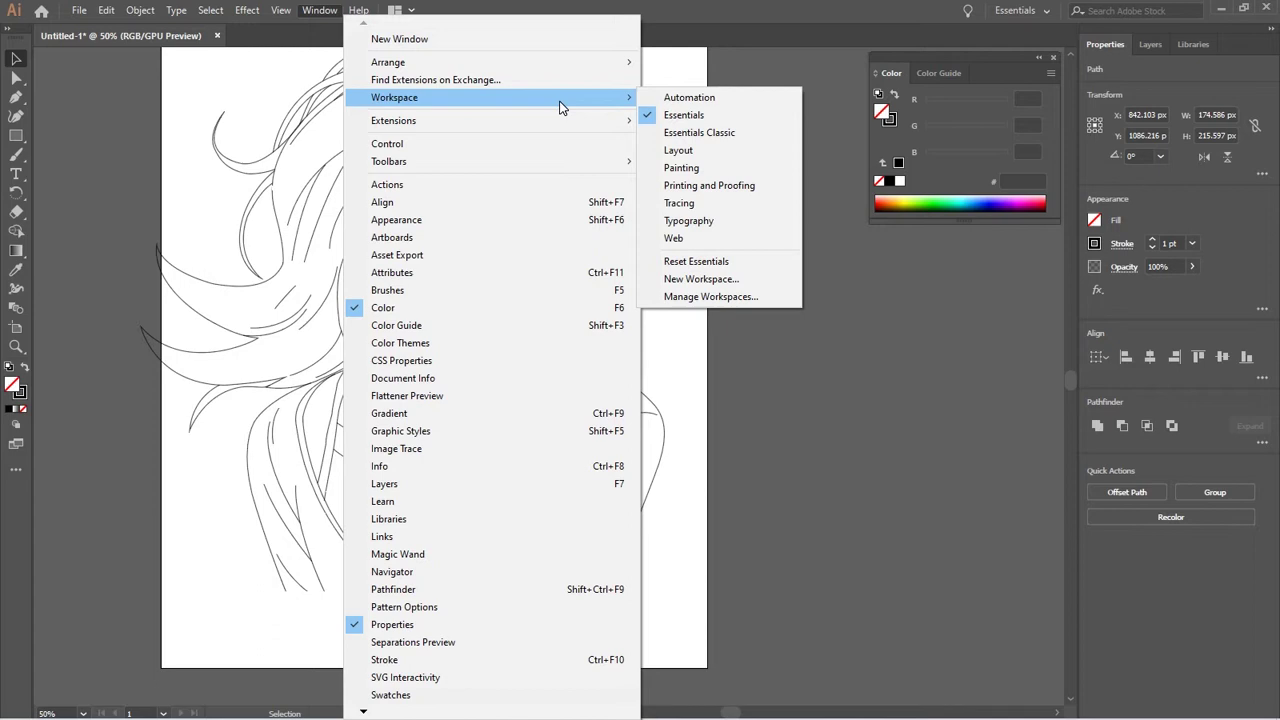
# Switch to the Essentials Classic workspace and add three left sleeve strokes to the selection
pyautogui.click(692, 134)
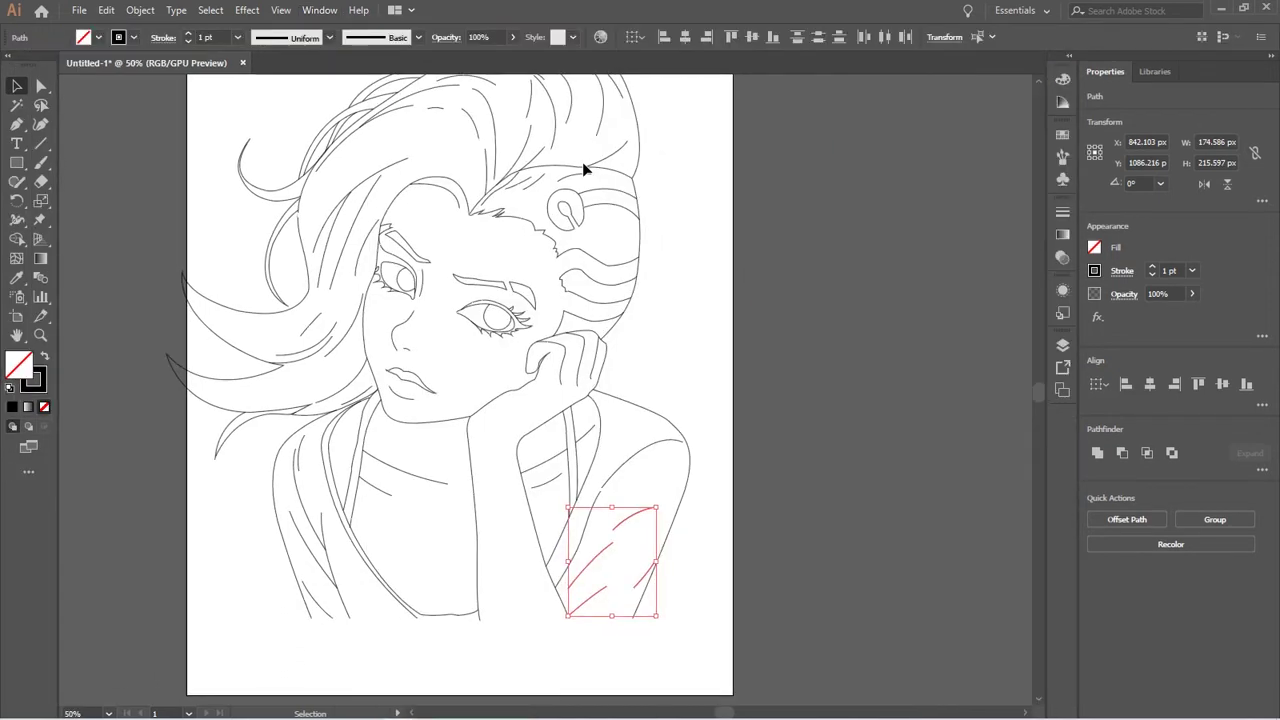
pyautogui.moveTo(517, 371); pyautogui.dragTo(586, 381)
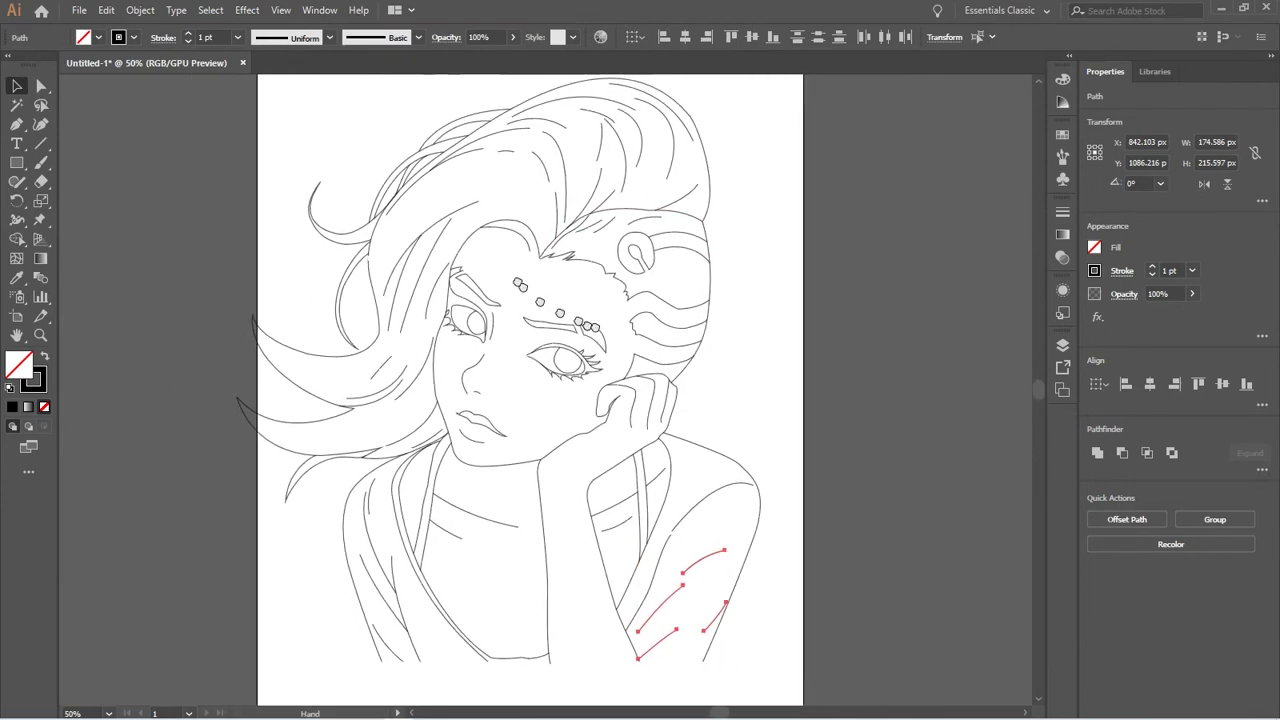
pyautogui.hotkey('ctrl', '+')
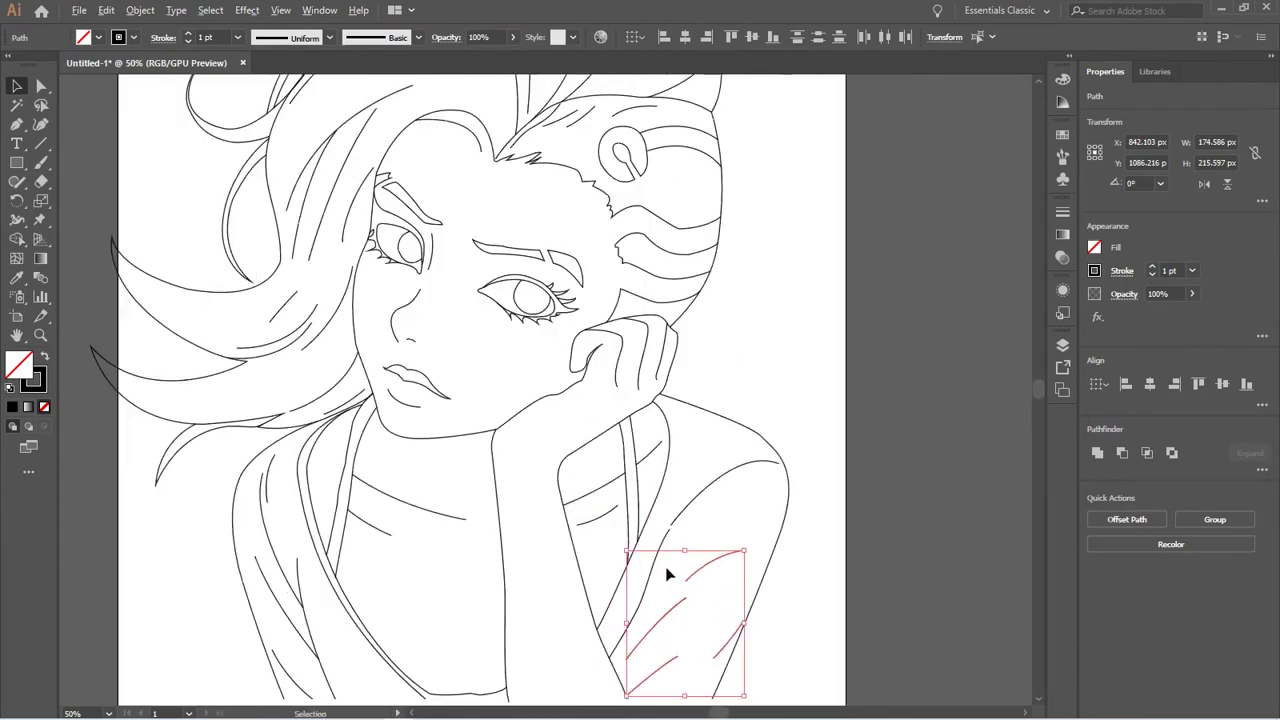
pyautogui.moveTo(743, 607); pyautogui.dragTo(646, 449)
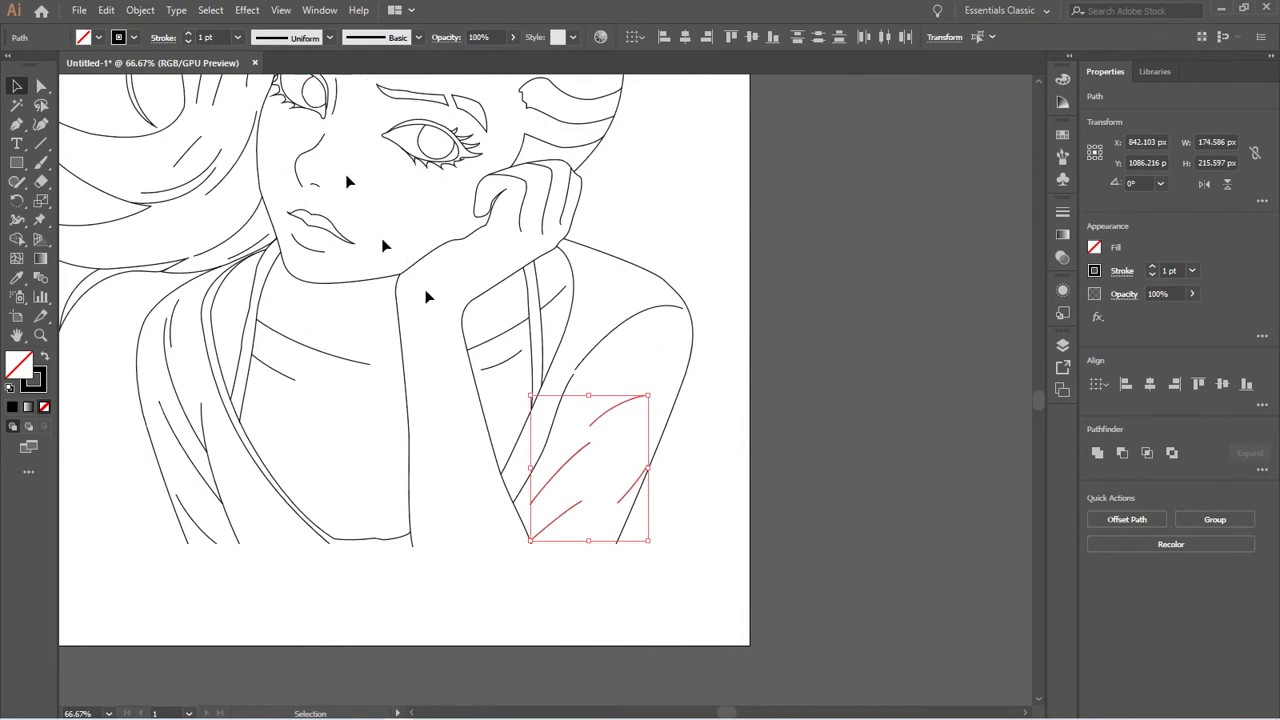
pyautogui.keyDown('shift'); pyautogui.click(203, 537); pyautogui.keyUp('shift')
pyautogui.keyDown('shift'); pyautogui.click(200, 450); pyautogui.keyUp('shift')
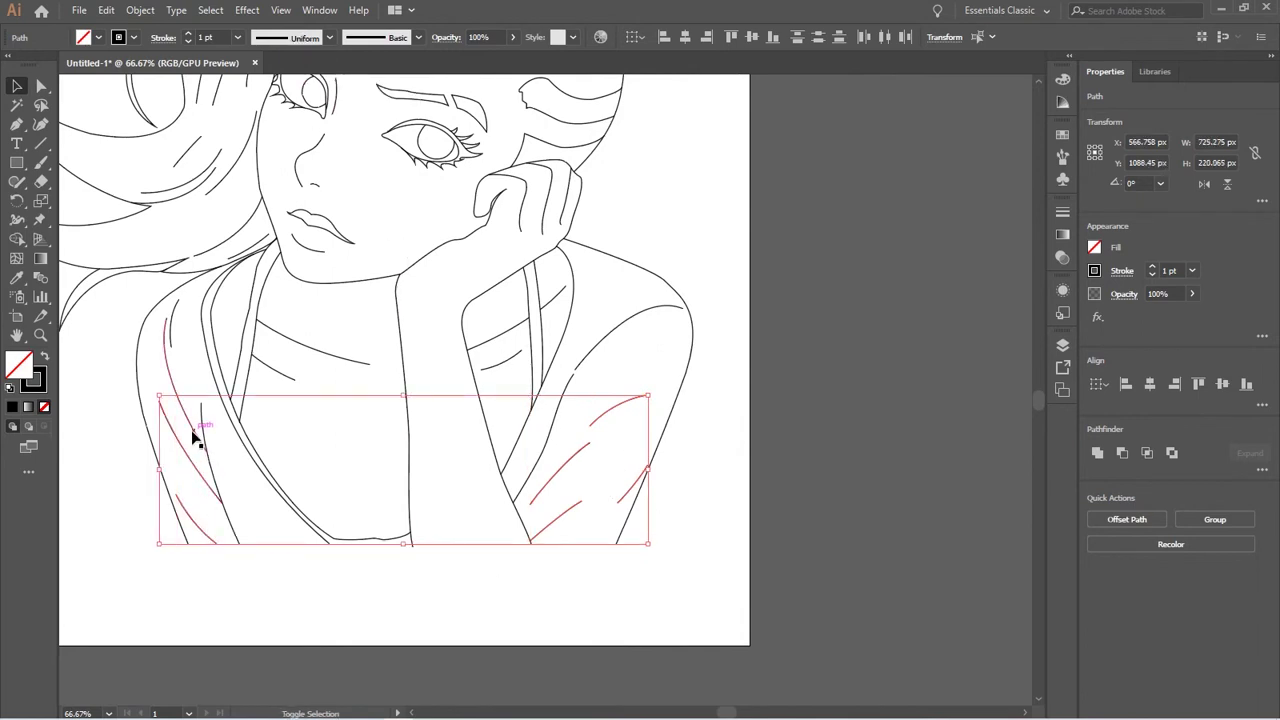
pyautogui.keyDown('shift'); pyautogui.click(171, 340); pyautogui.keyUp('shift')
# Add three curved inner hair strands to the selection
pyautogui.press('space')
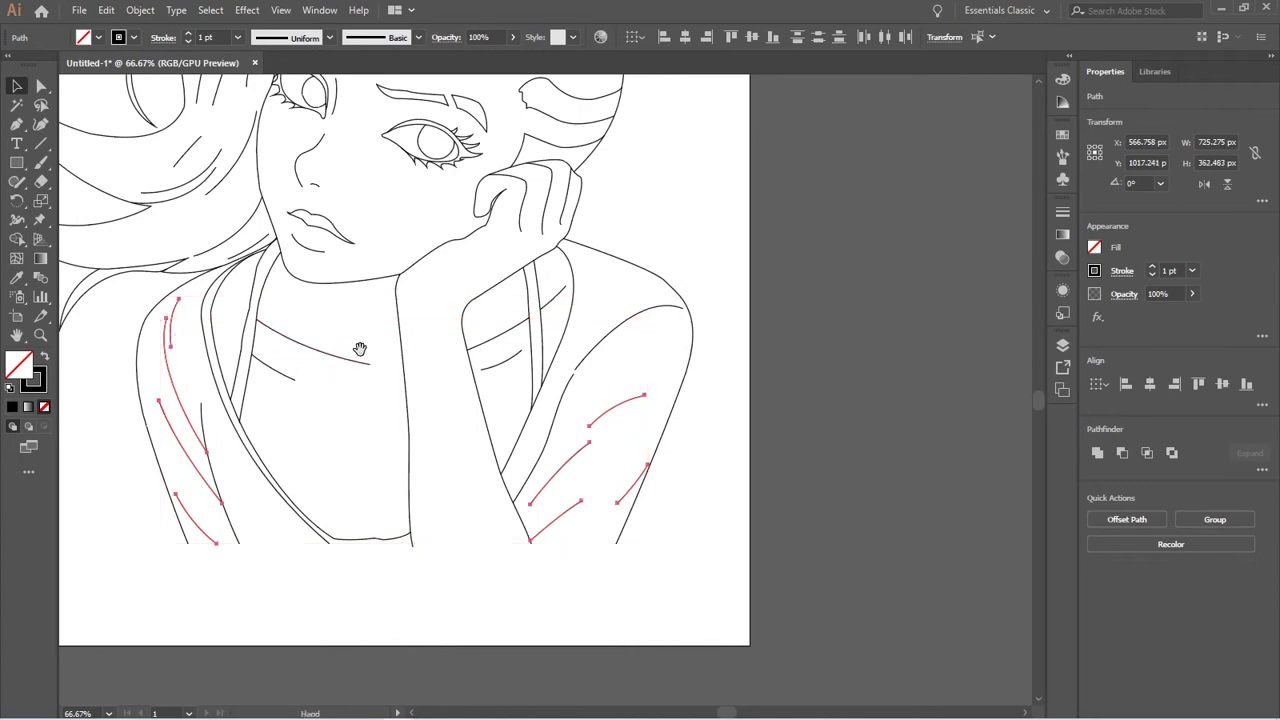
pyautogui.moveTo(360, 349); pyautogui.dragTo(552, 490)
pyautogui.moveTo(660, 540)
pyautogui.mouseDown()
pyautogui.moveTo(612, 595)
pyautogui.moveTo(697, 646)
pyautogui.mouseUp()
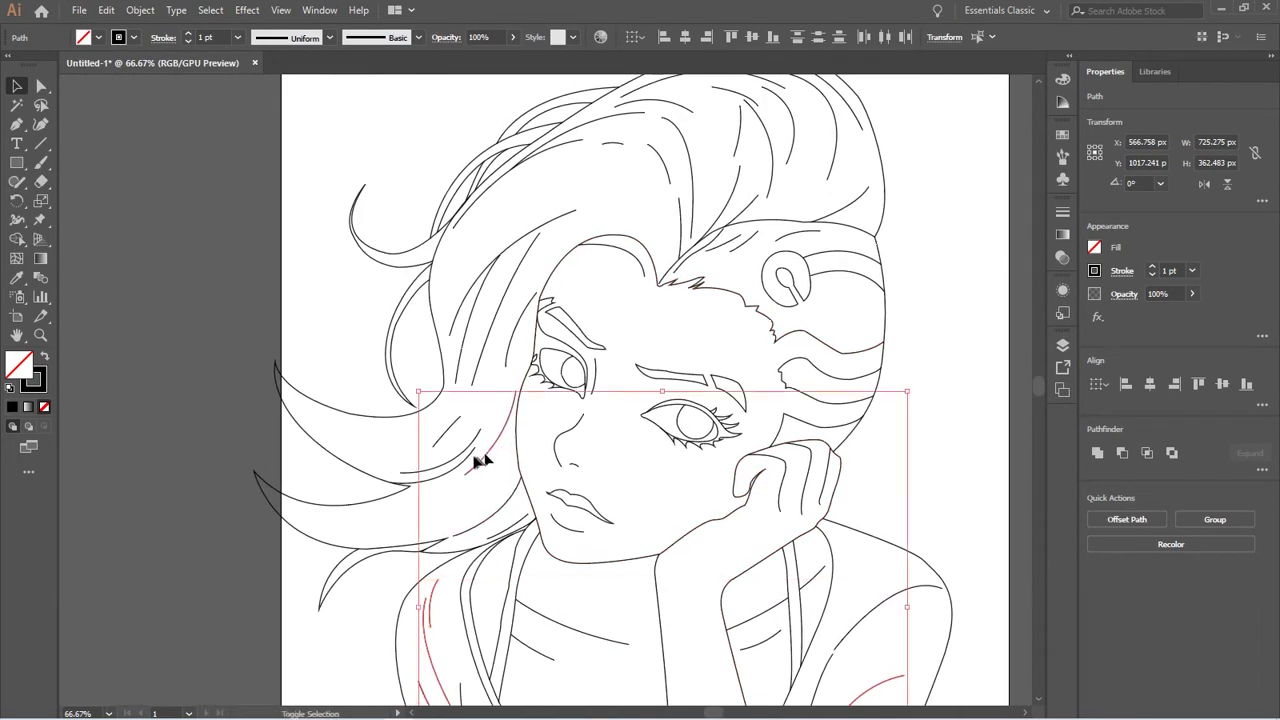
pyautogui.keyDown('shift'); pyautogui.click(462, 468); pyautogui.keyUp('shift')
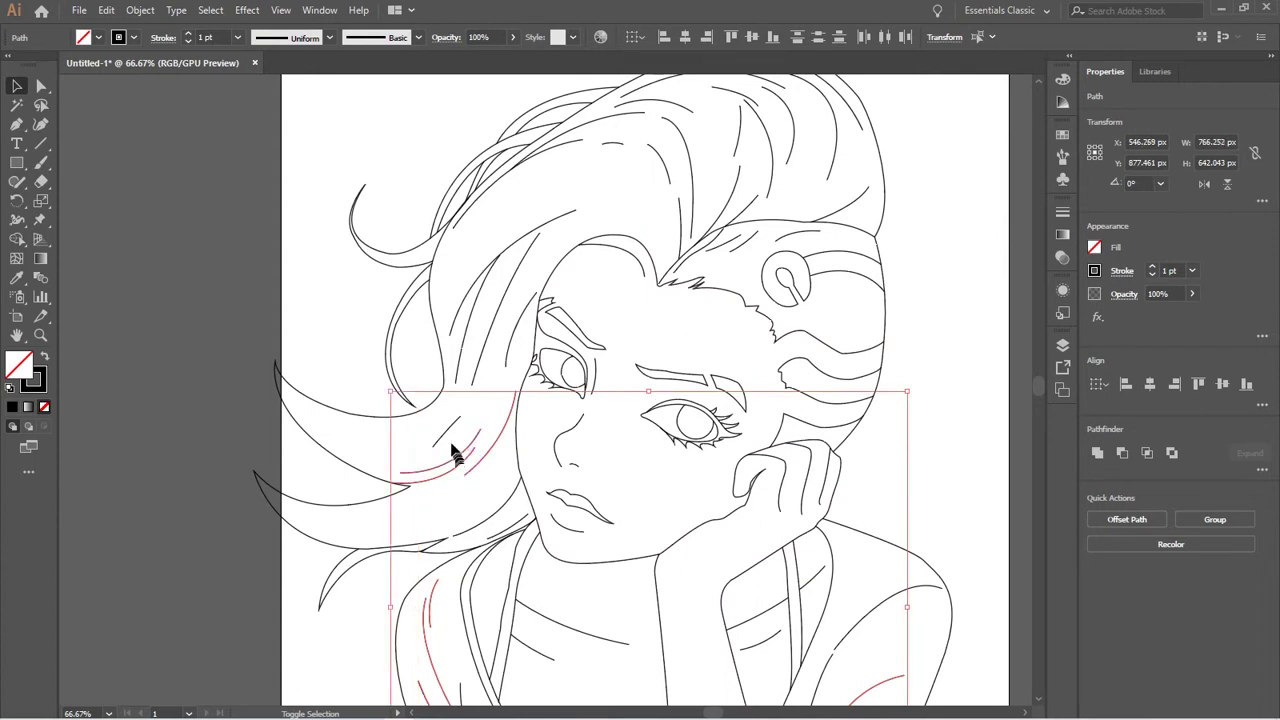
pyautogui.keyDown('shift'); pyautogui.click(474, 368); pyautogui.keyUp('shift')
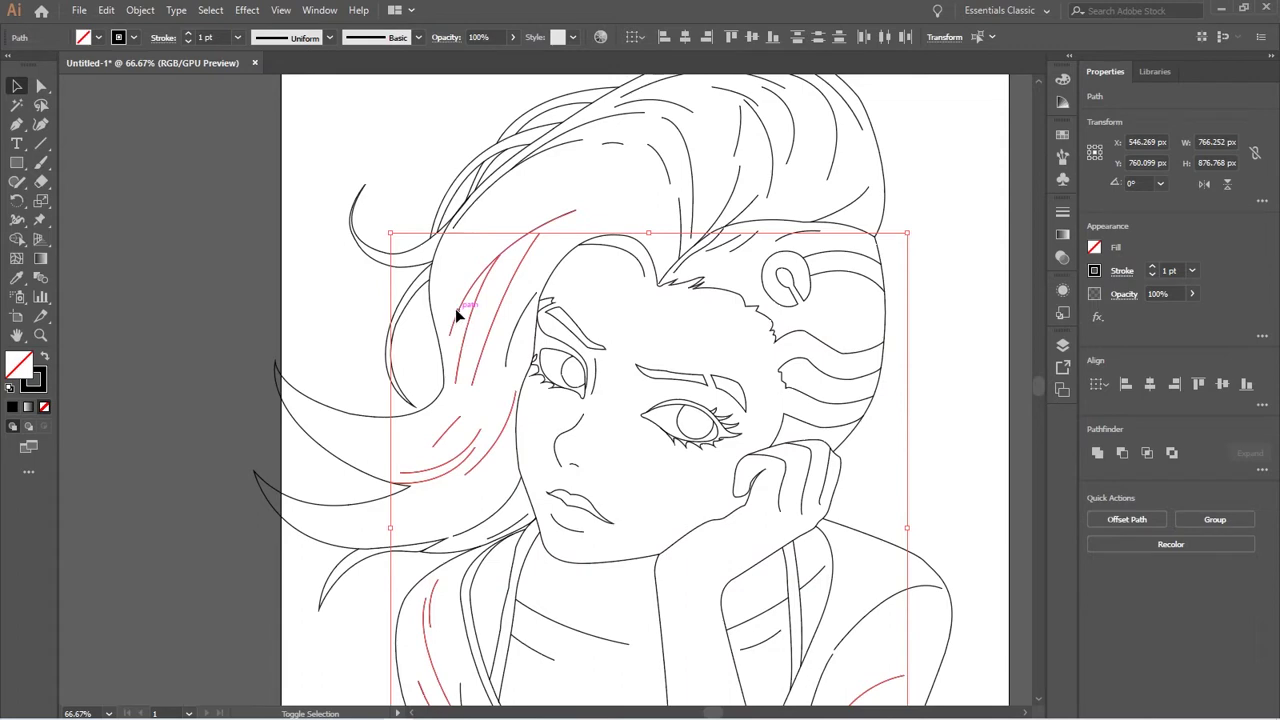
pyautogui.keyDown('shift'); pyautogui.click(457, 316); pyautogui.keyUp('shift')
# Marquee more hair strands, drop the outer hair outline, and add the top-right strands
pyautogui.scroll(3, 612, 350)
pyautogui.hscroll(1, 612, 350)
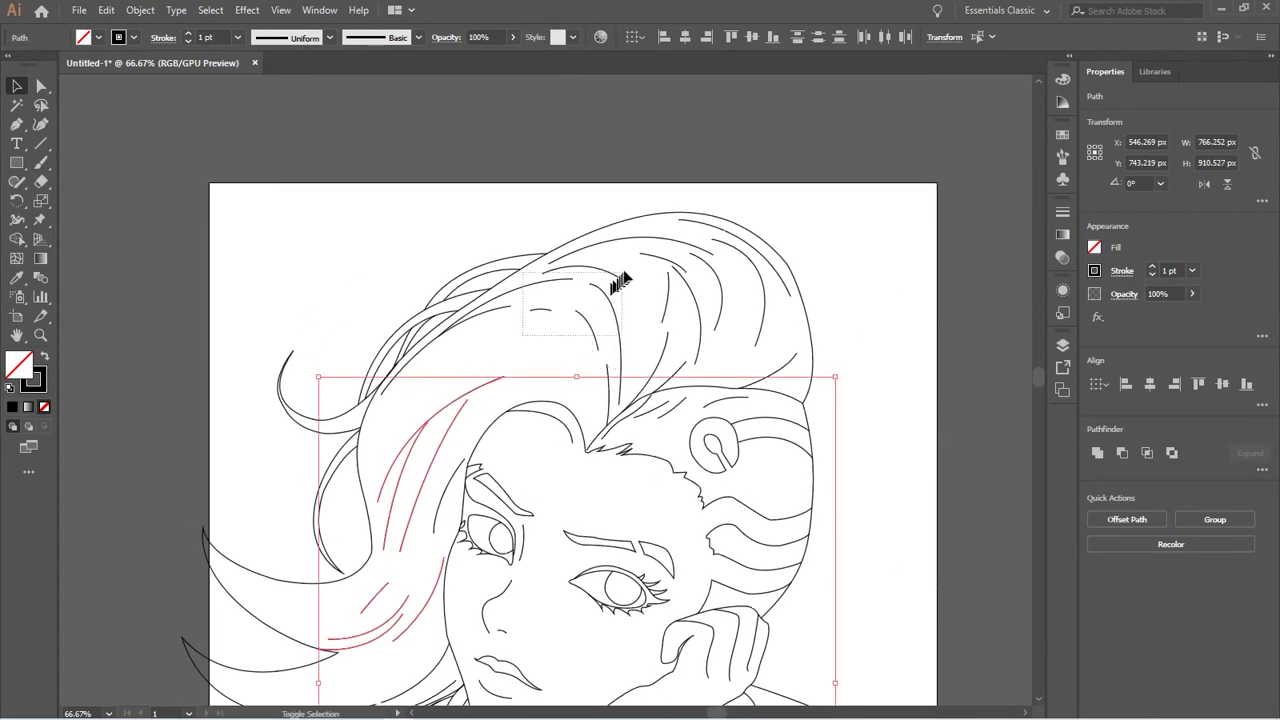
pyautogui.moveTo(584, 303); pyautogui.dragTo(626, 265)
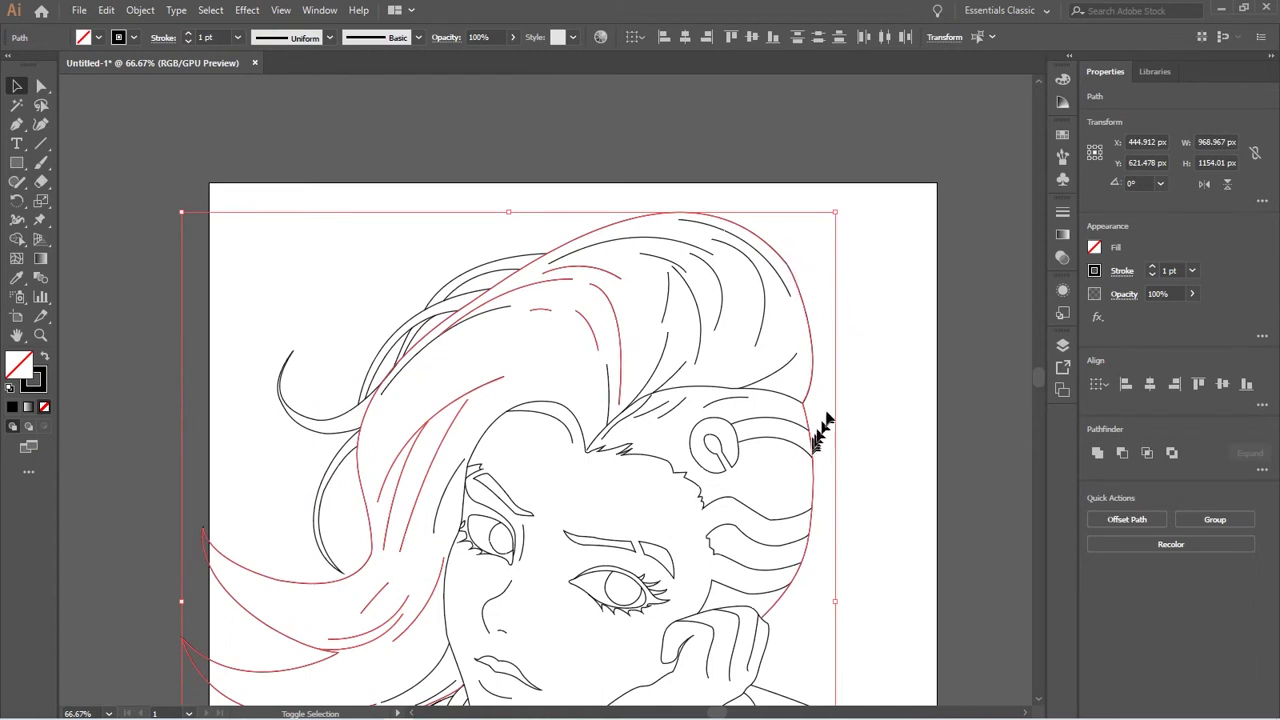
pyautogui.keyDown('shift'); pyautogui.click(735, 228); pyautogui.keyUp('shift')
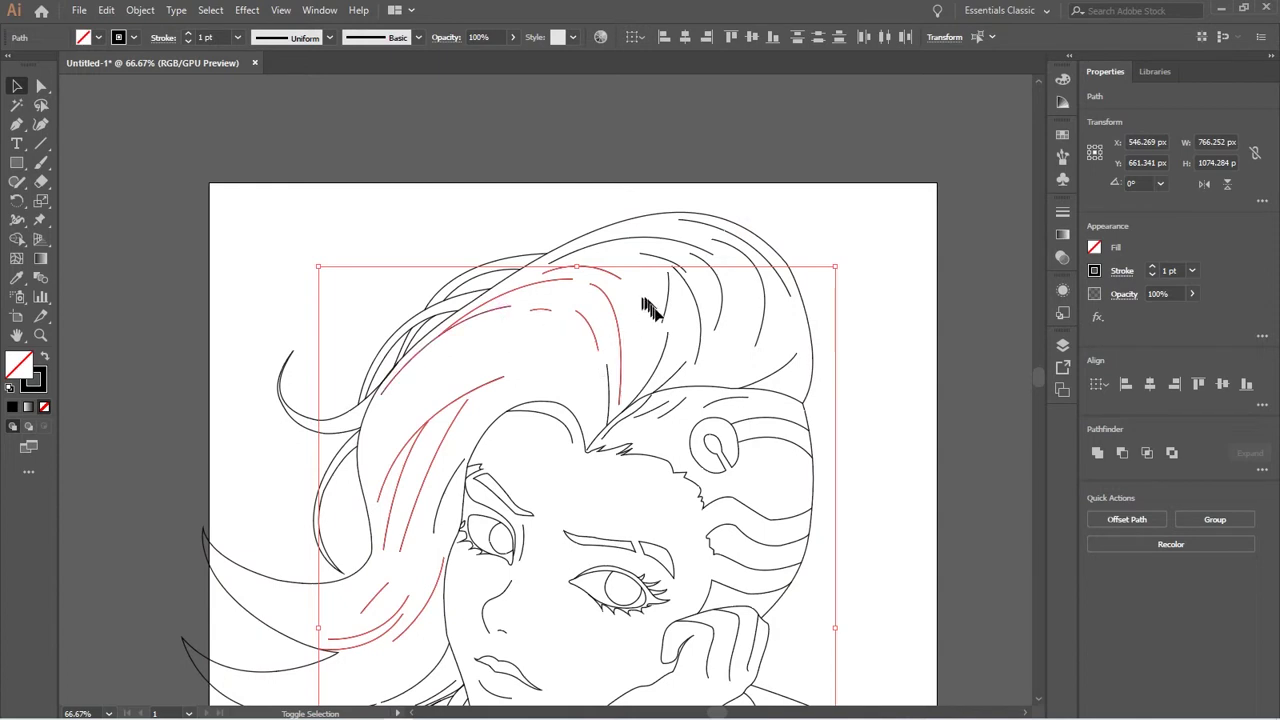
pyautogui.keyDown('shift'); pyautogui.click(720, 314); pyautogui.keyUp('shift')
pyautogui.keyDown('shift'); pyautogui.click(772, 308); pyautogui.keyUp('shift')
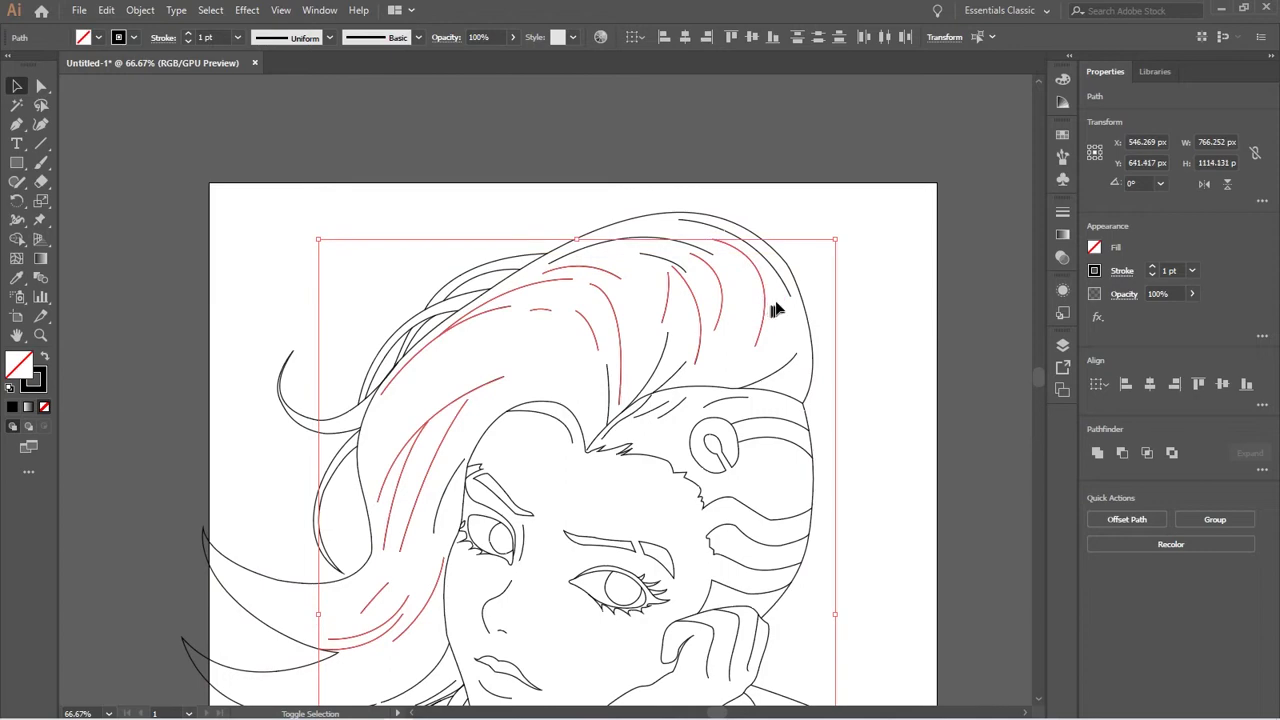
pyautogui.keyDown('shift'); pyautogui.click(785, 290); pyautogui.keyUp('shift')
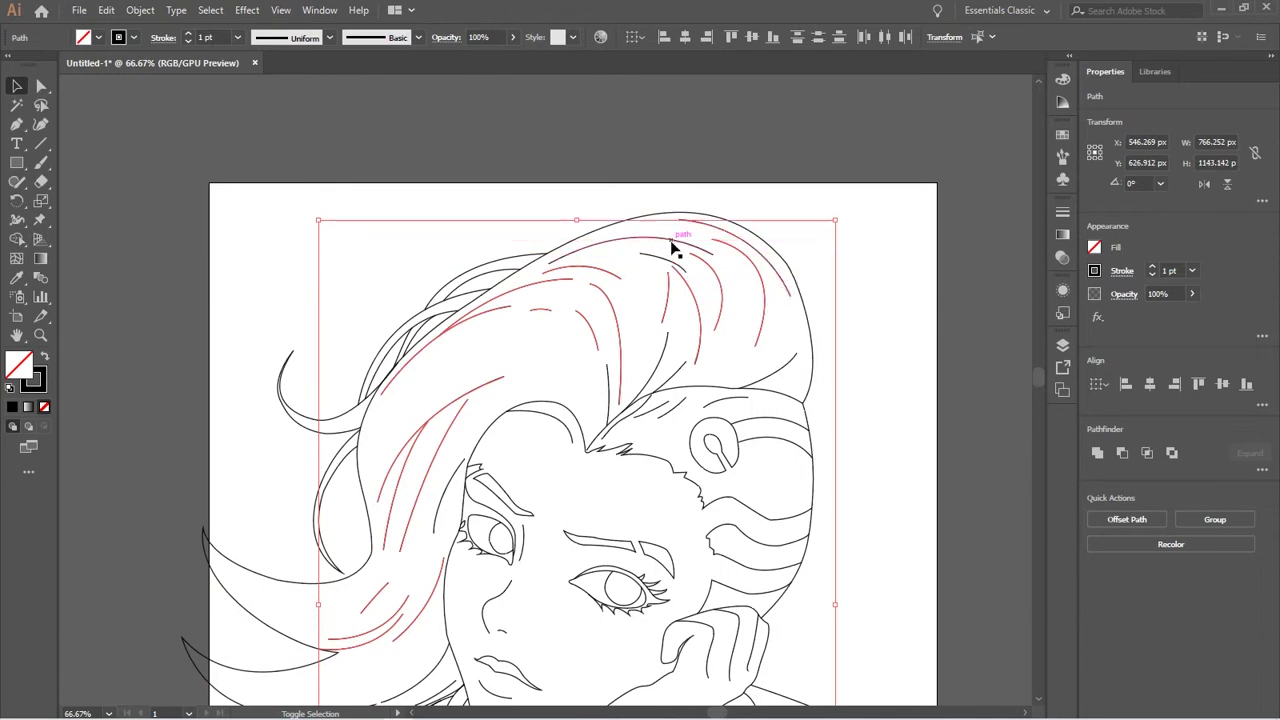
pyautogui.scroll(-3, 690, 285)
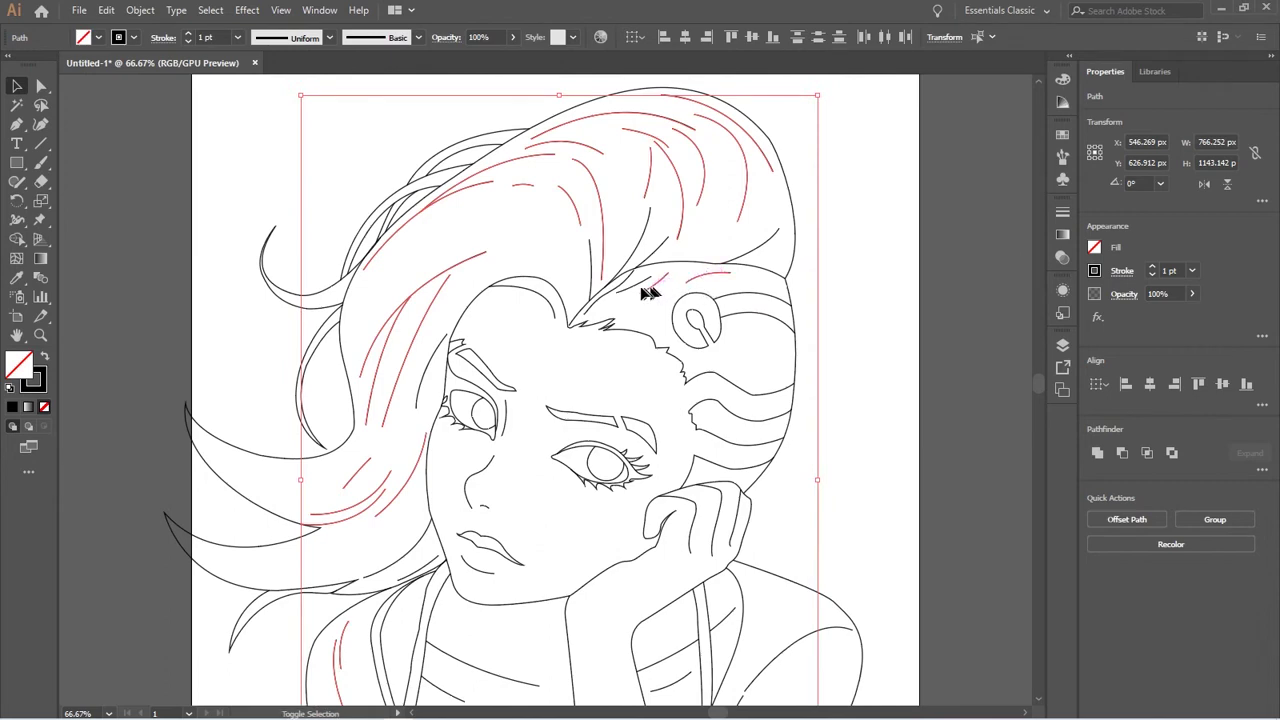
pyautogui.scroll(-3, 760, 402)
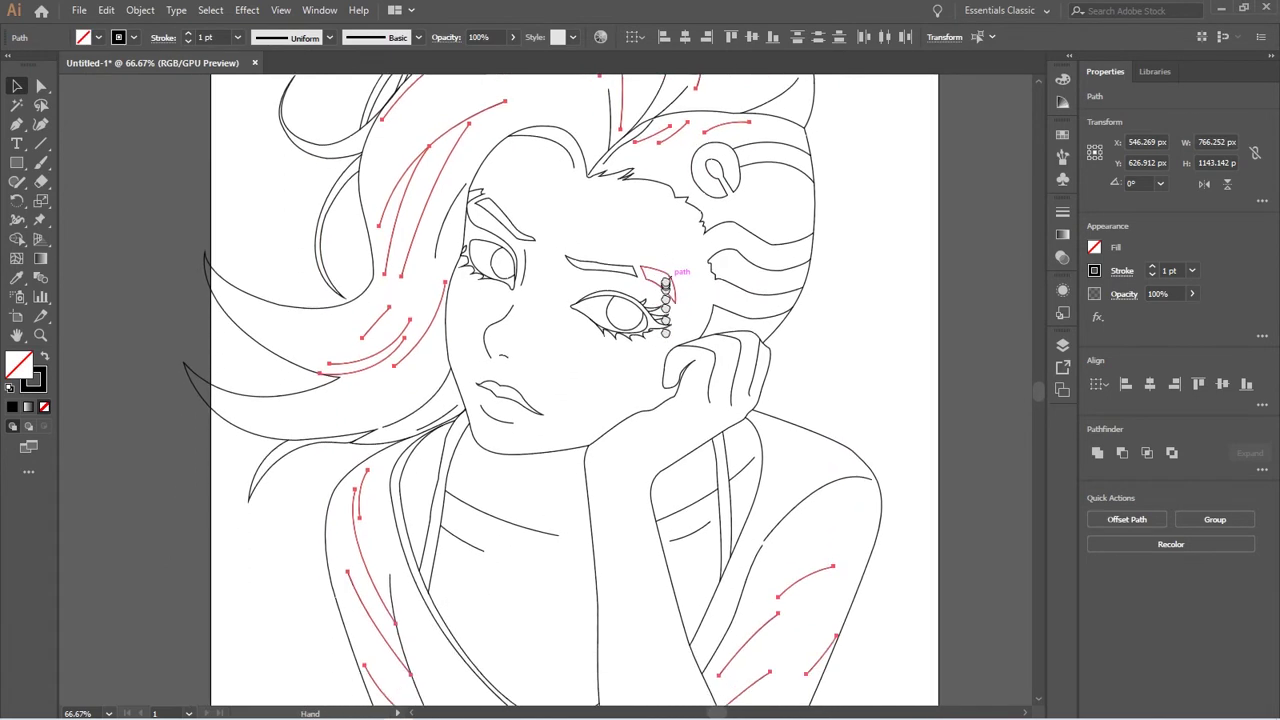
pyautogui.hscroll(-2, 780, 400)
pyautogui.scroll(4, 800, 397)
pyautogui.hscroll(2, 800, 397)
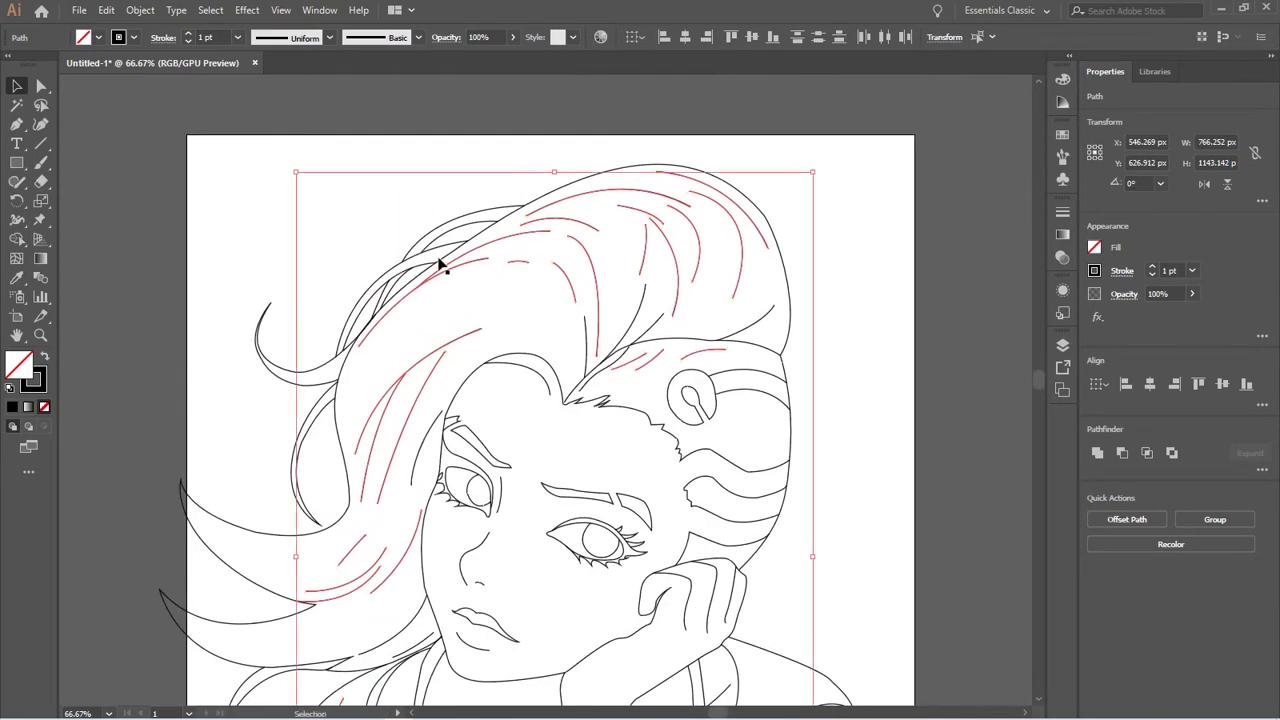
# Set the hair strands to 2 pt and apply Width Profile 1 so they taper
pyautogui.click(190, 35)
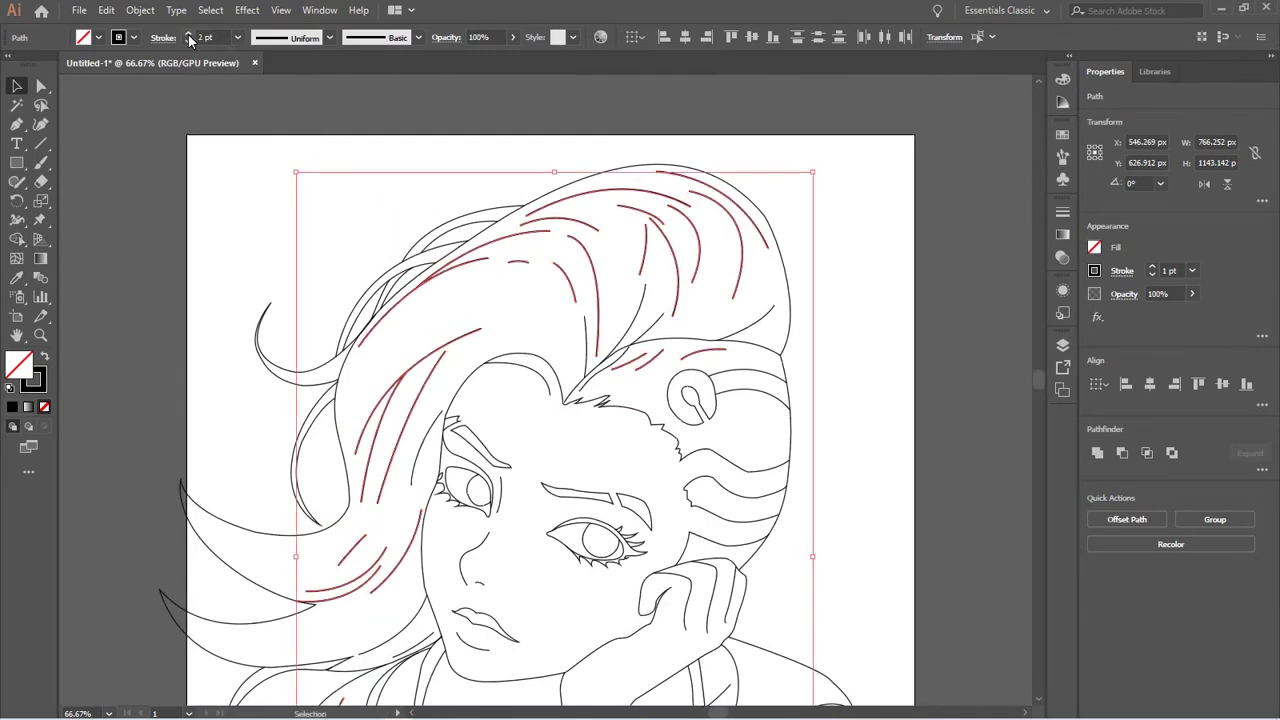
pyautogui.scroll(1, 360, 143)
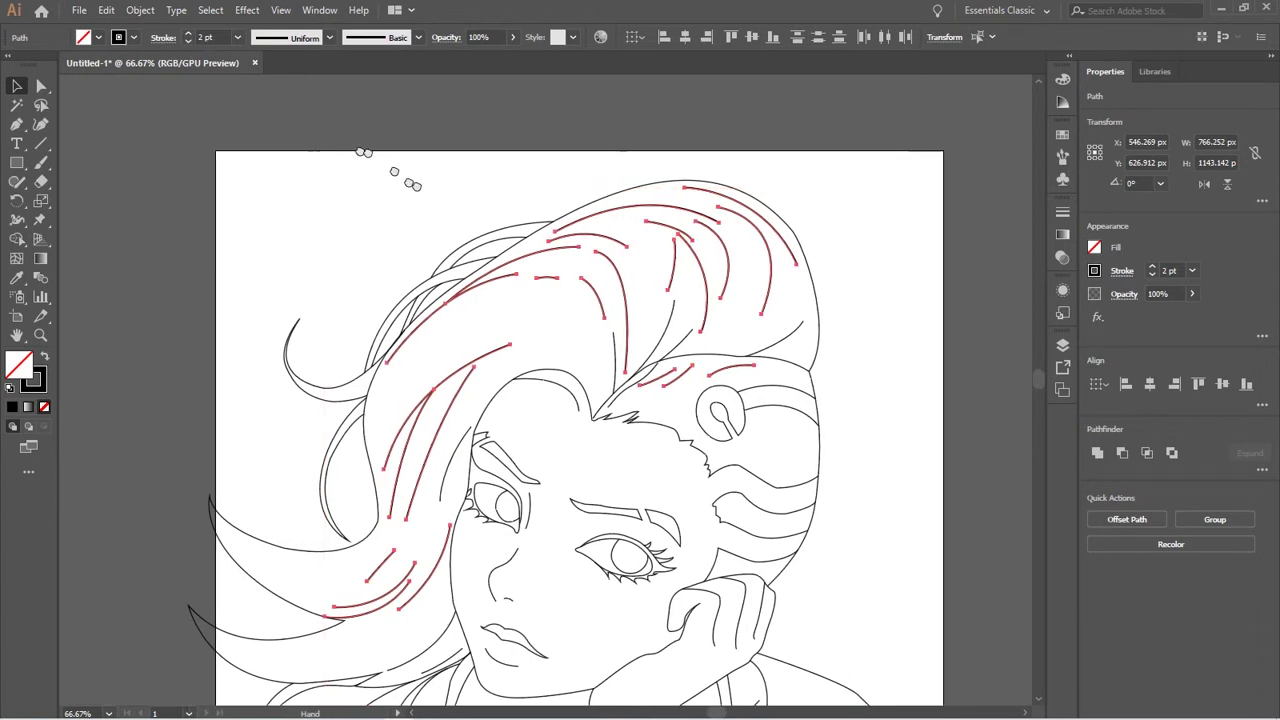
pyautogui.hscroll(-2, 413, 171)
pyautogui.click(328, 38)
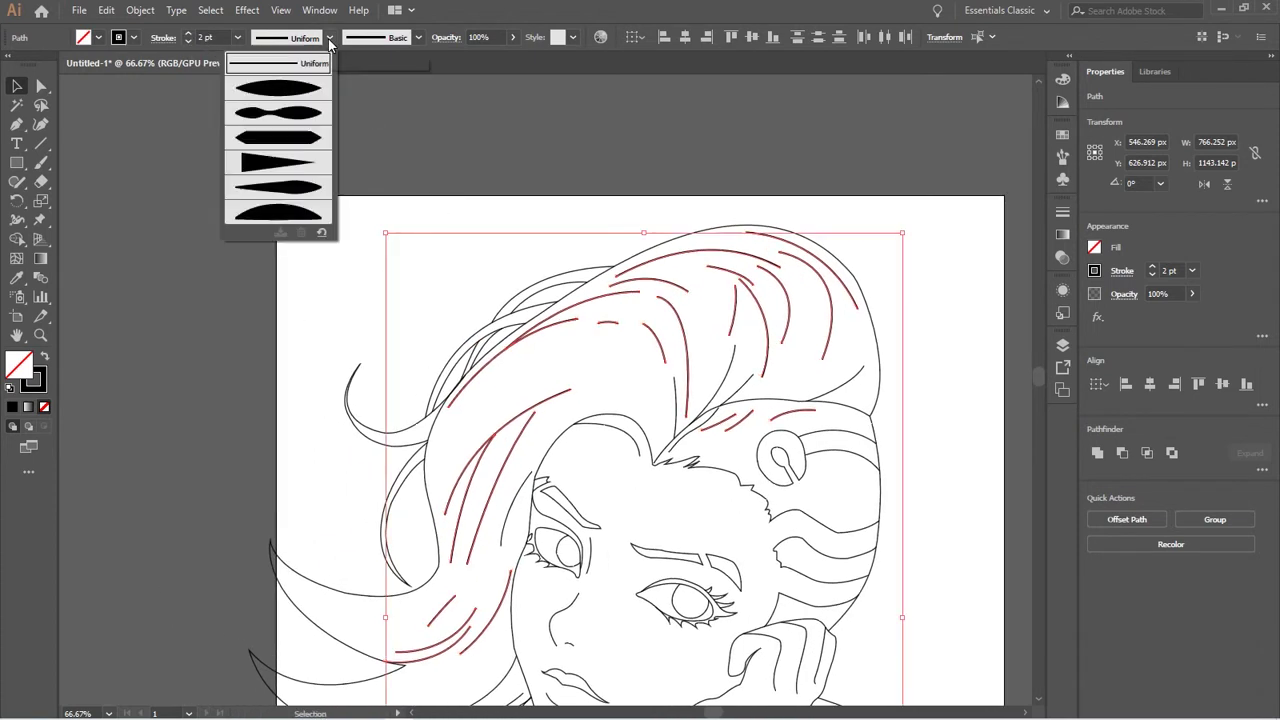
pyautogui.click(280, 88)
pyautogui.moveTo(651, 366); pyautogui.dragTo(505, 310)
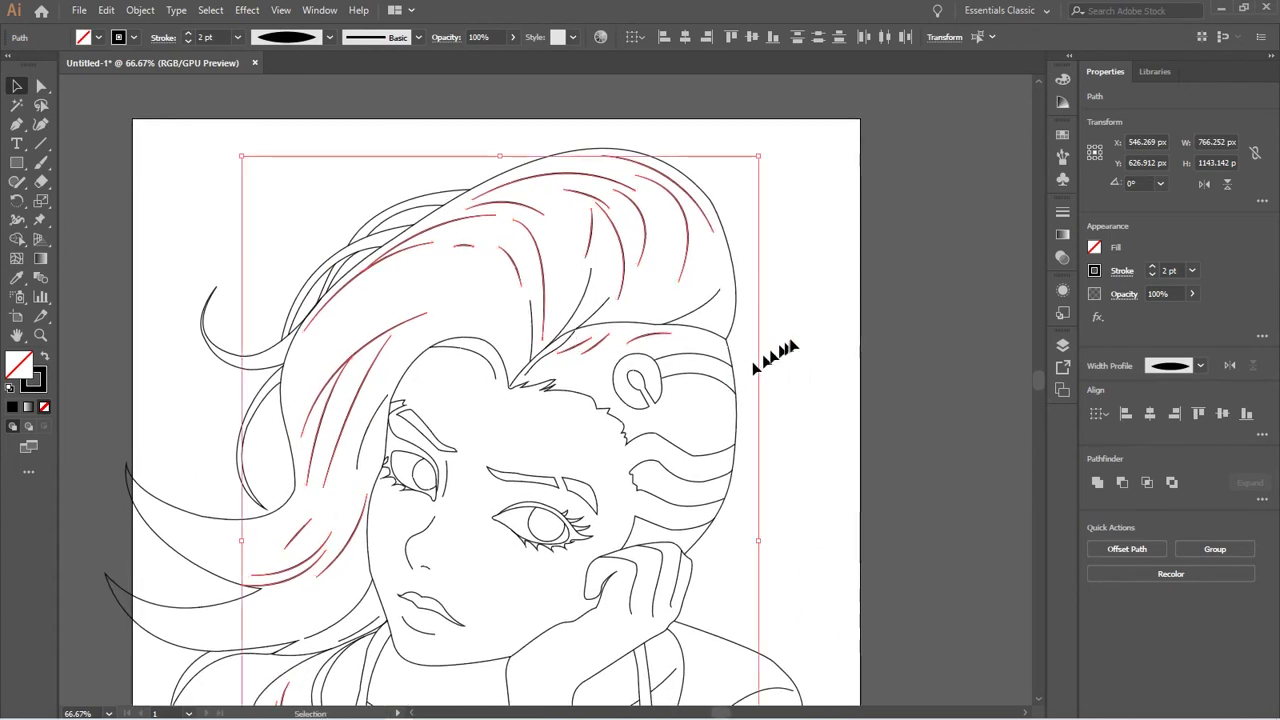
pyautogui.click(798, 333)
# Reselect the inner hair strands and set their stroke weight back to 1 pt
pyautogui.moveTo(603, 355); pyautogui.dragTo(659, 323)
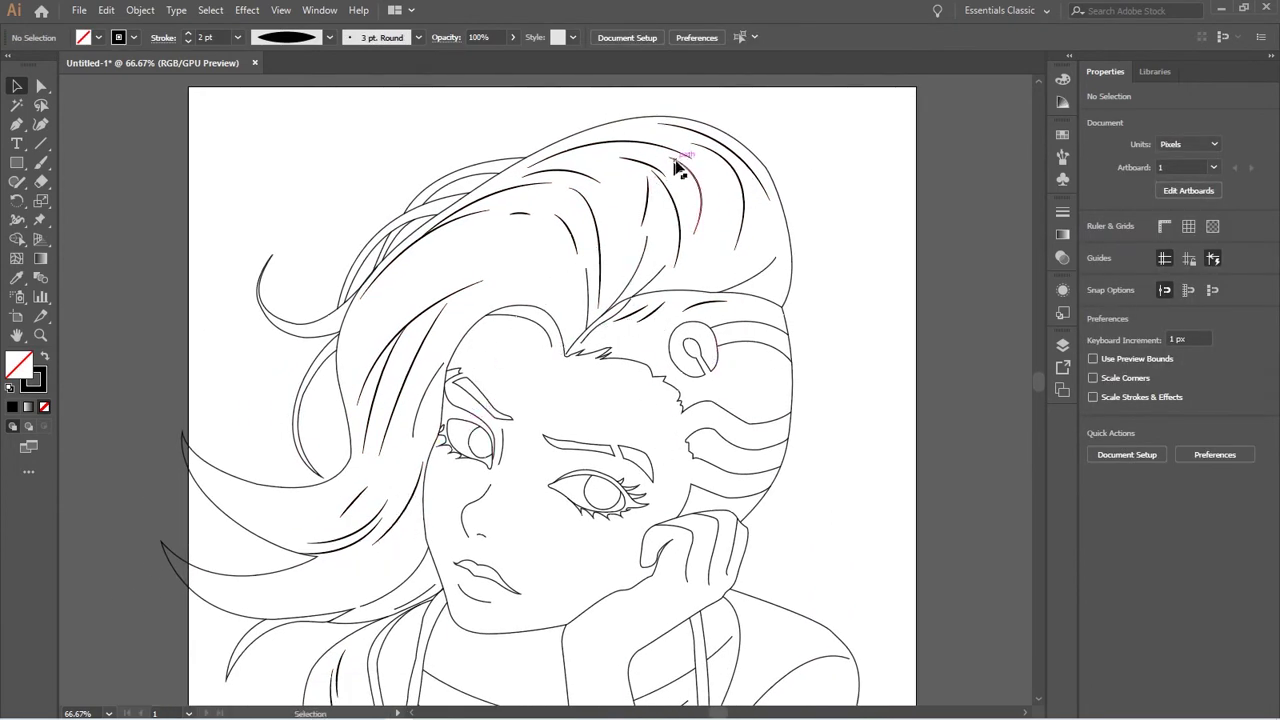
pyautogui.click(697, 210)
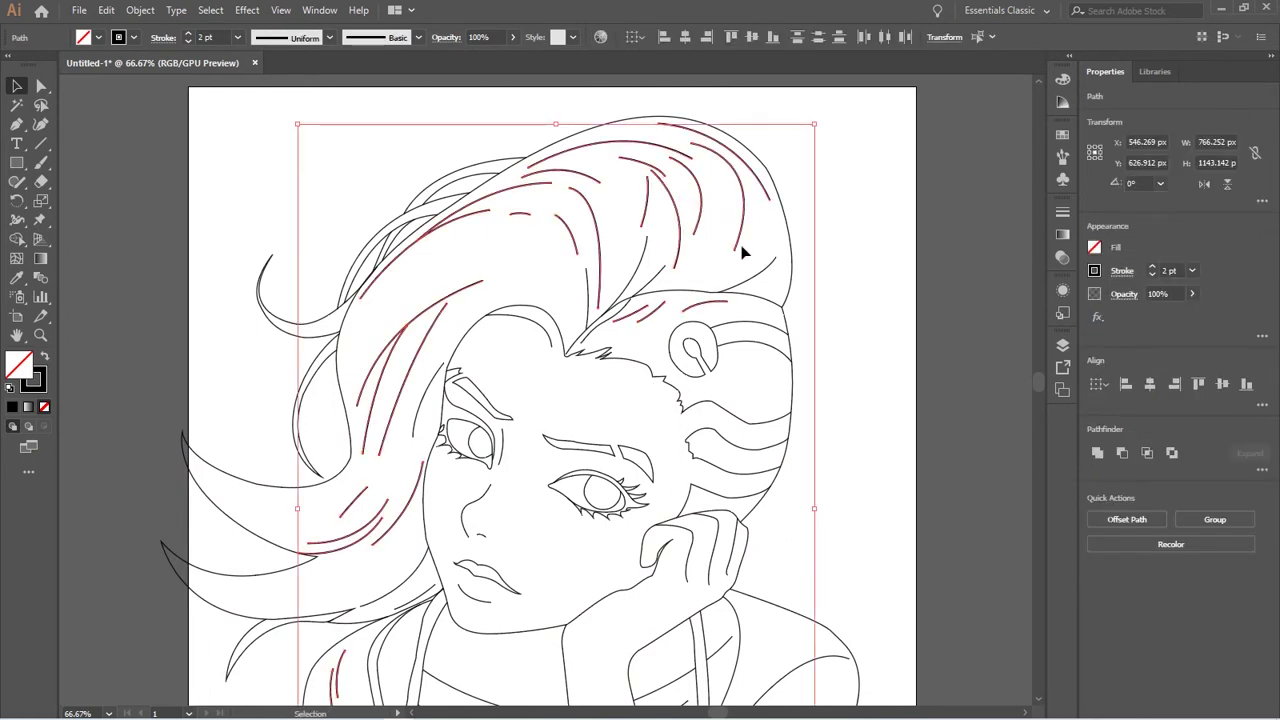
pyautogui.click(330, 38)
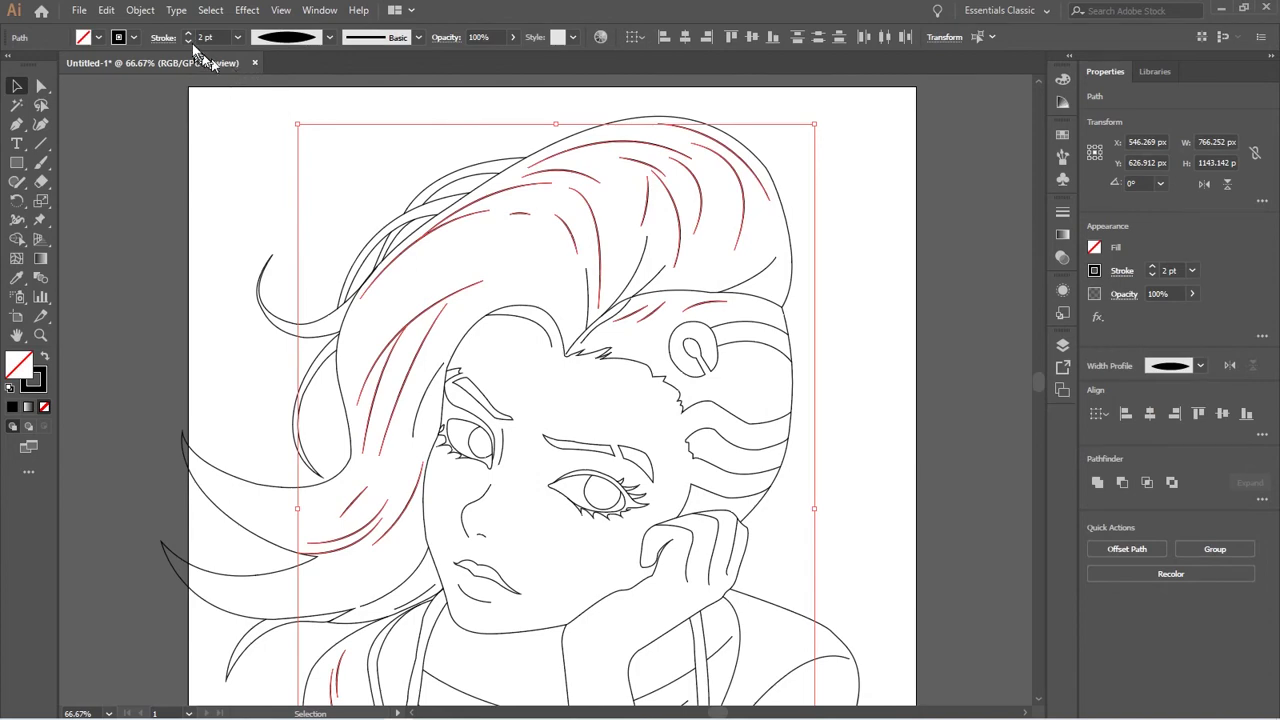
pyautogui.click(188, 41)
pyautogui.click(819, 339)
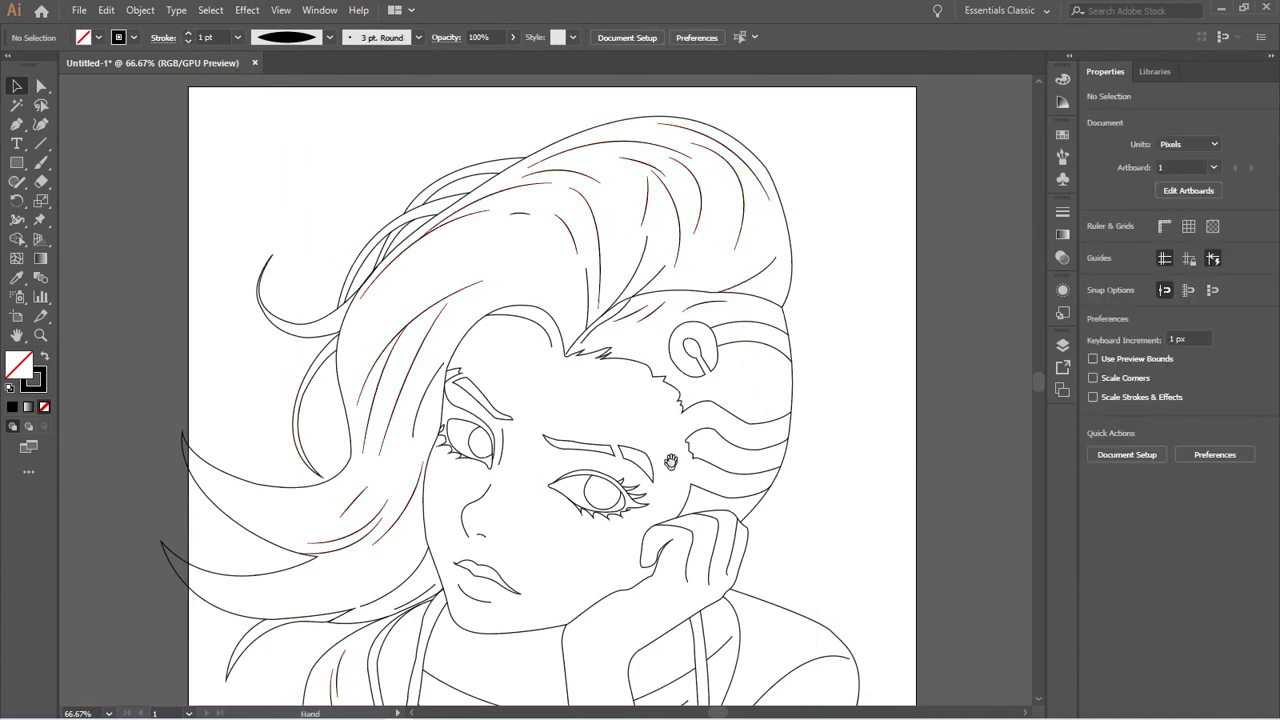
pyautogui.moveTo(670, 461); pyautogui.dragTo(708, 379)
# Apply a tapered width profile to the curved hair strand beside the eye
pyautogui.scroll(3, 515, 386)
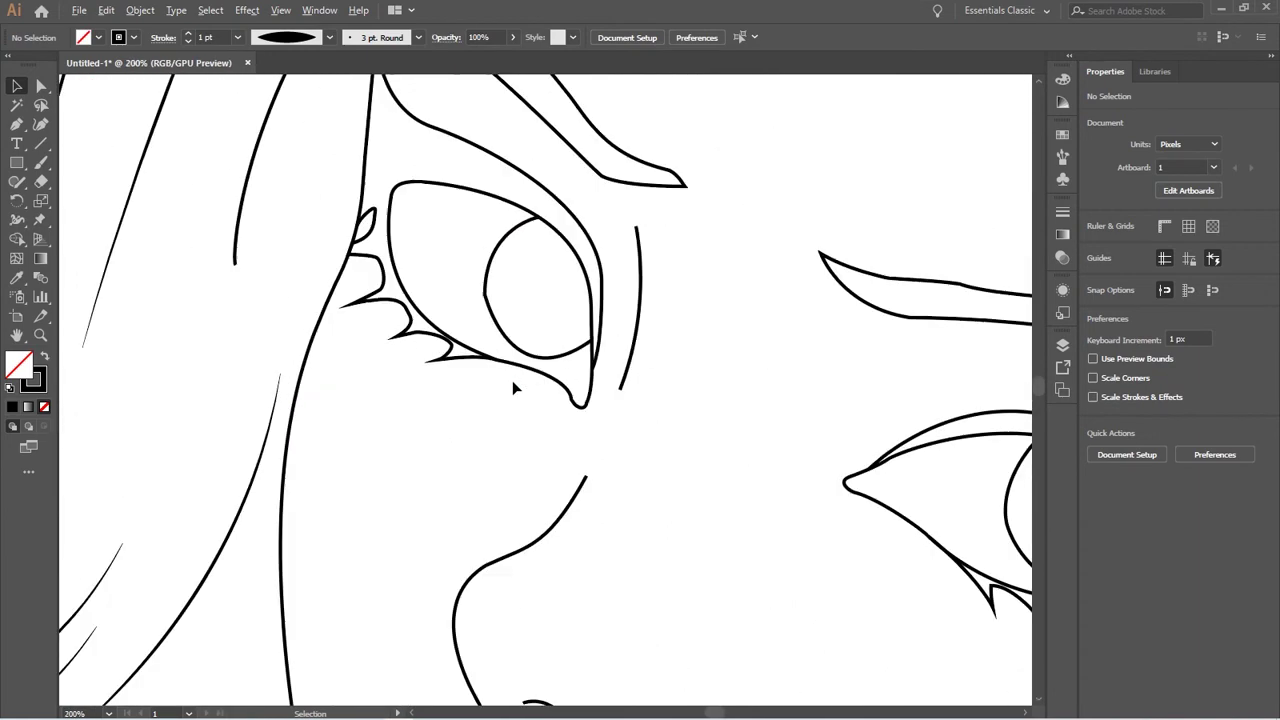
pyautogui.moveTo(264, 240); pyautogui.dragTo(547, 567)
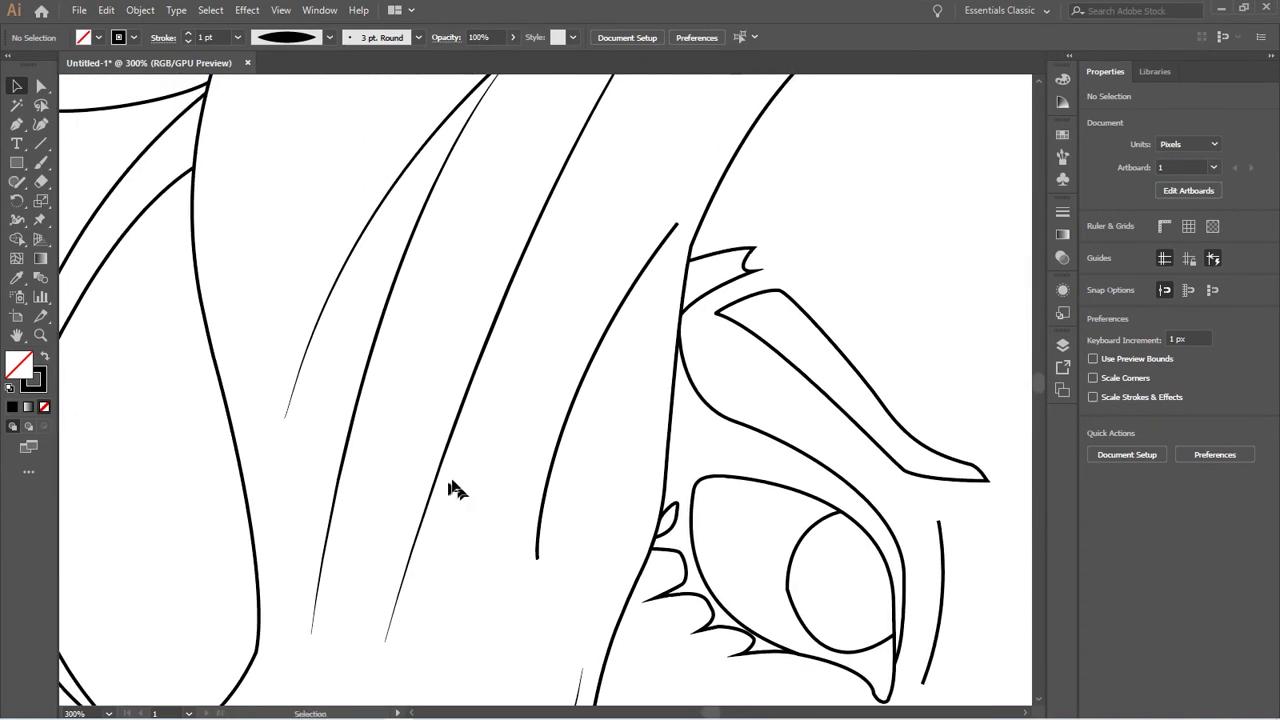
pyautogui.click(576, 404)
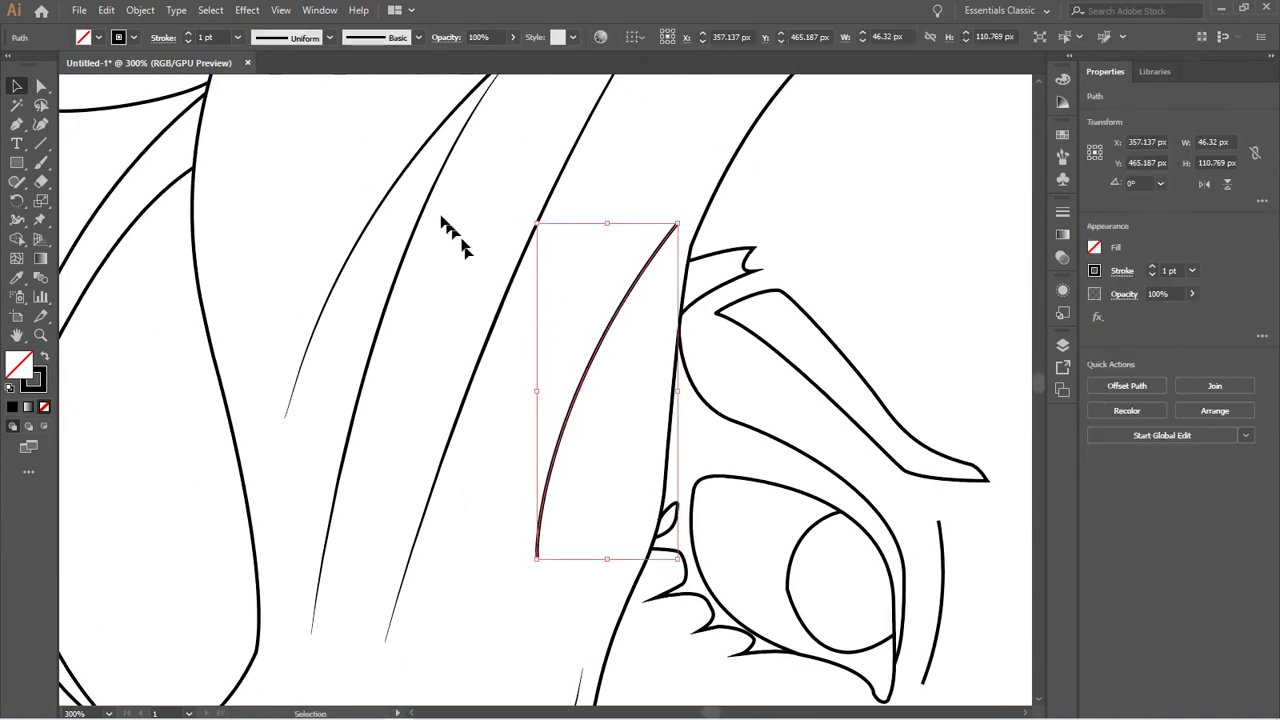
pyautogui.click(329, 38)
pyautogui.click(271, 84)
# Taper the nose outline and the line beside the eye with a width profile
pyautogui.moveTo(900, 591); pyautogui.dragTo(493, 350)
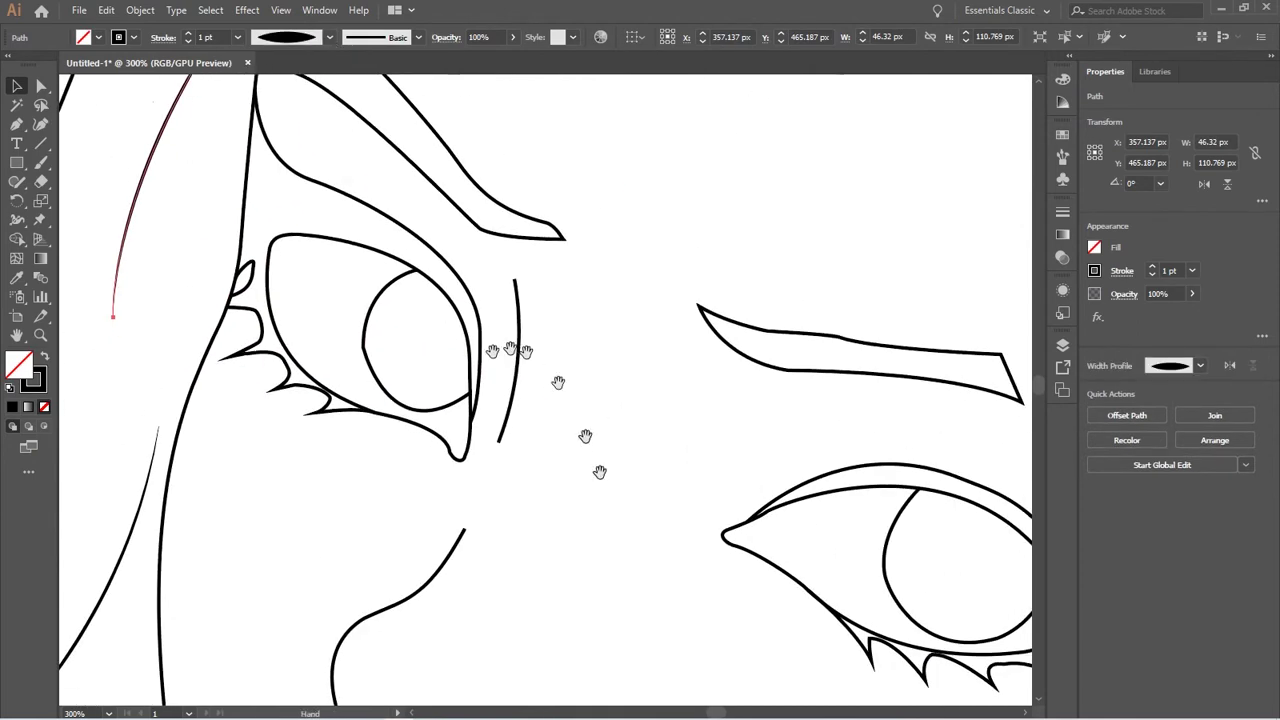
pyautogui.moveTo(599, 471); pyautogui.dragTo(548, 193)
pyautogui.scroll(-2, 440, 266)
pyautogui.scroll(-1, 440, 265)
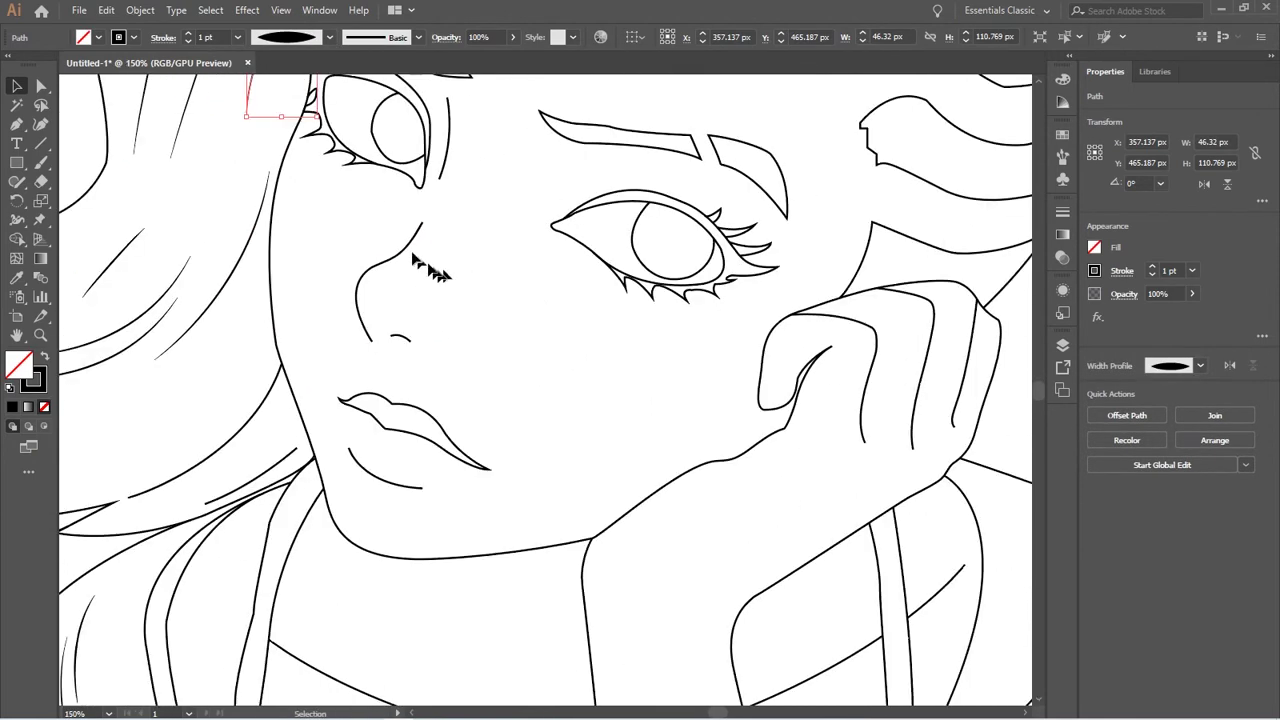
pyautogui.click(407, 253)
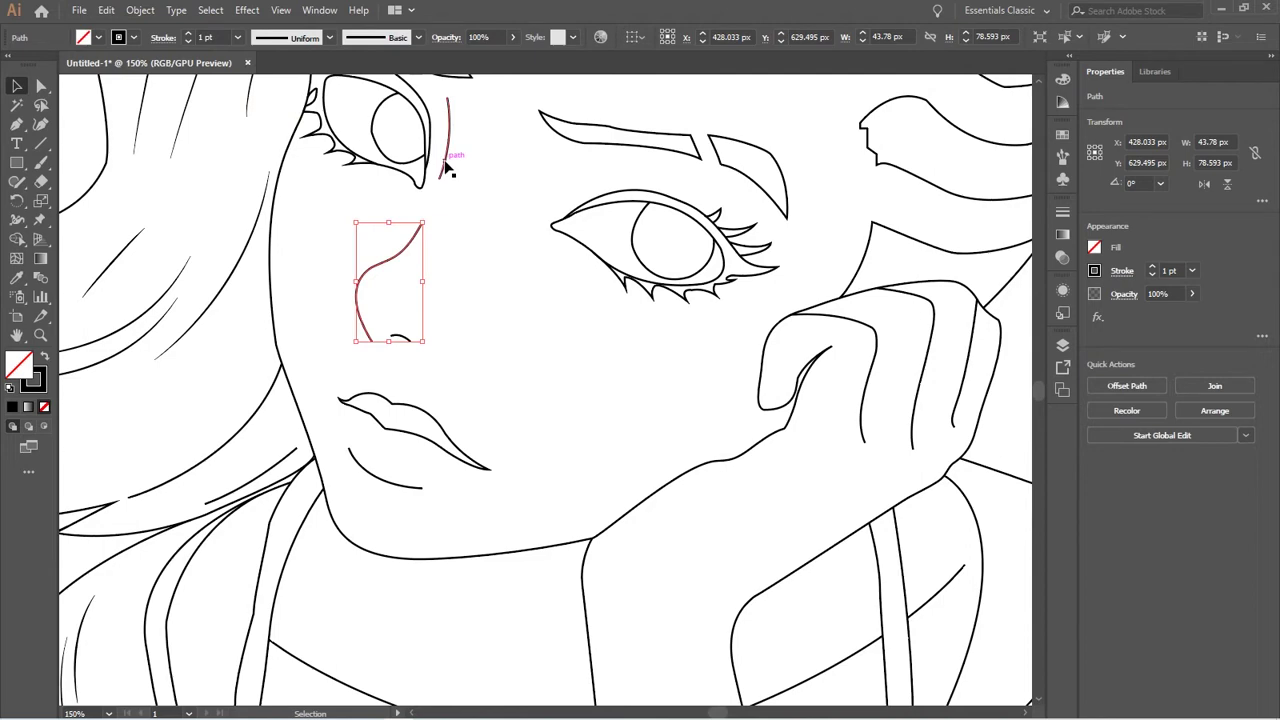
pyautogui.keyDown('shift'); pyautogui.click(447, 166); pyautogui.keyUp('shift')
pyautogui.scroll(3, 400, 150)
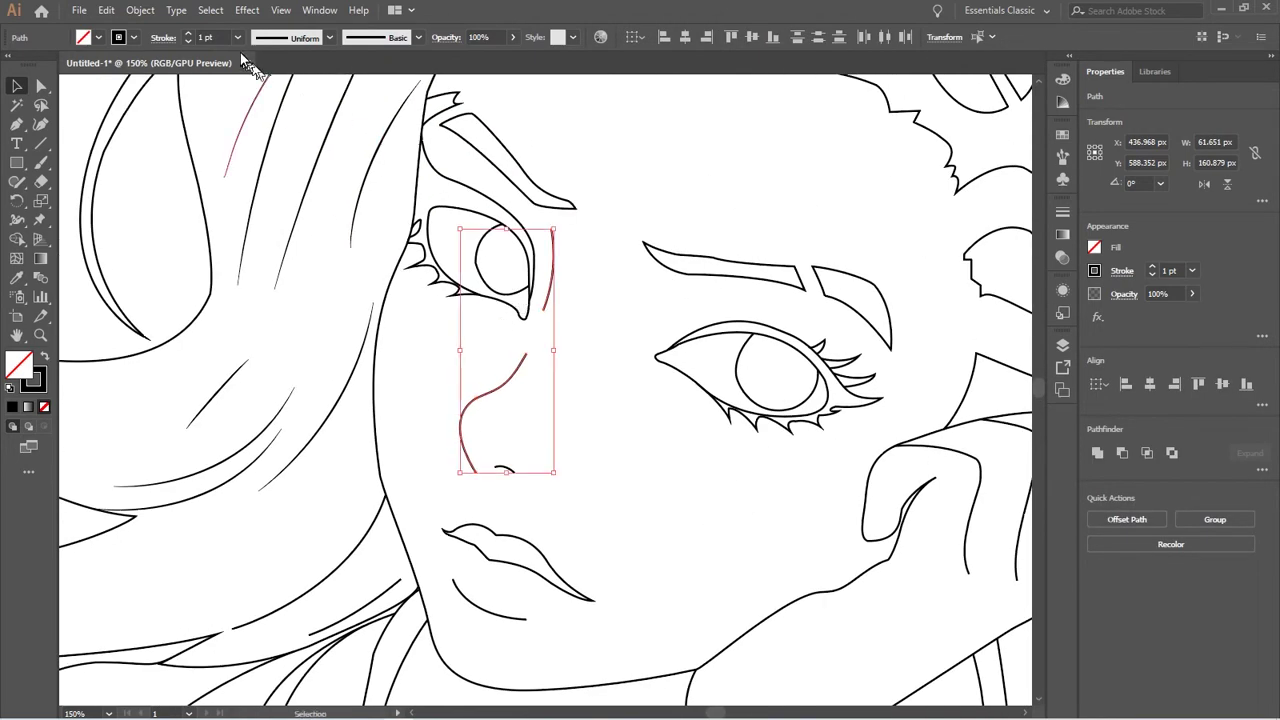
pyautogui.click(329, 38)
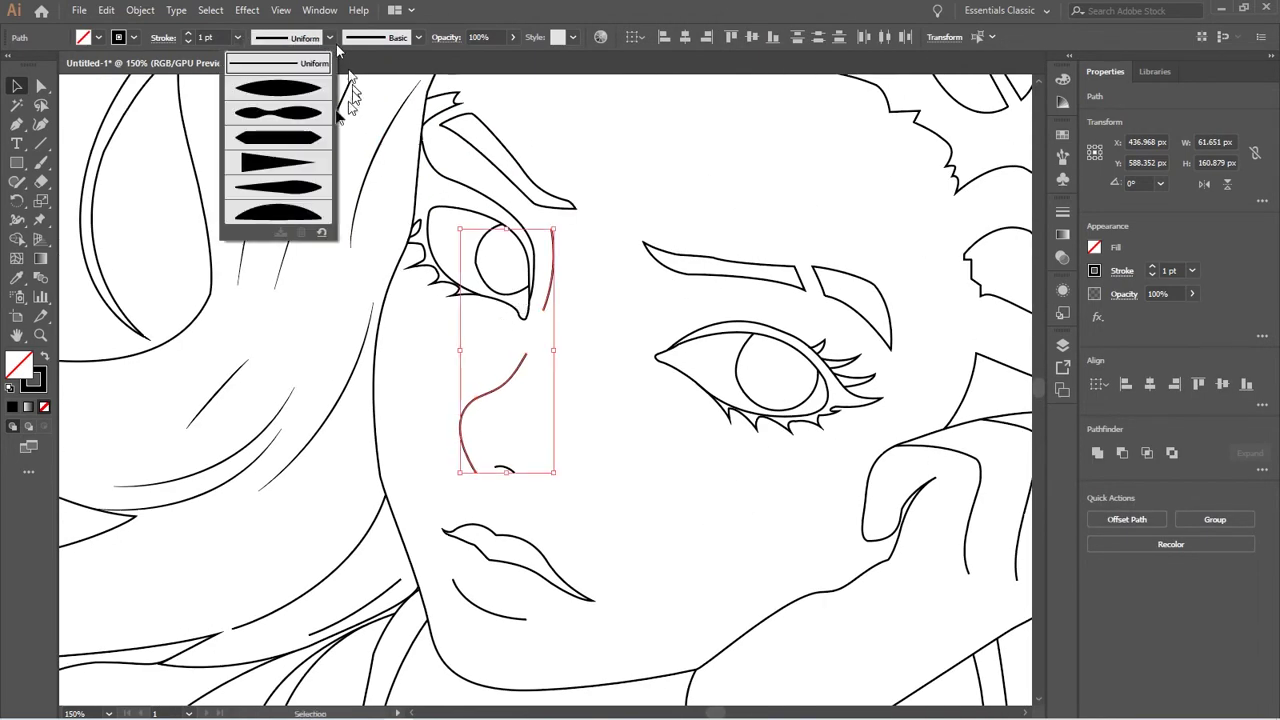
pyautogui.click(290, 92)
# Give the lower-lip line a tapered width profile
pyautogui.click(650, 470)
pyautogui.moveTo(666, 482)
pyautogui.mouseDown()
pyautogui.moveTo(491, 414)
pyautogui.moveTo(530, 355)
pyautogui.mouseUp()
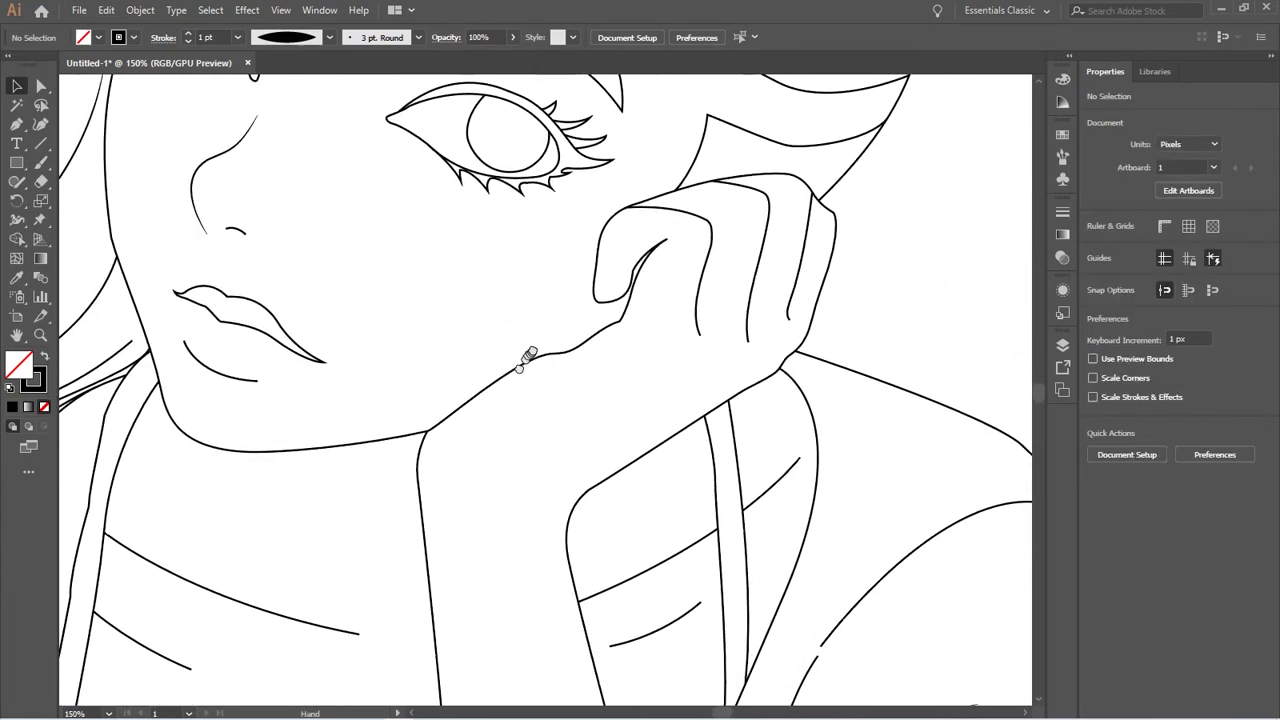
pyautogui.click(243, 382)
pyautogui.moveTo(243, 382); pyautogui.dragTo(421, 457)
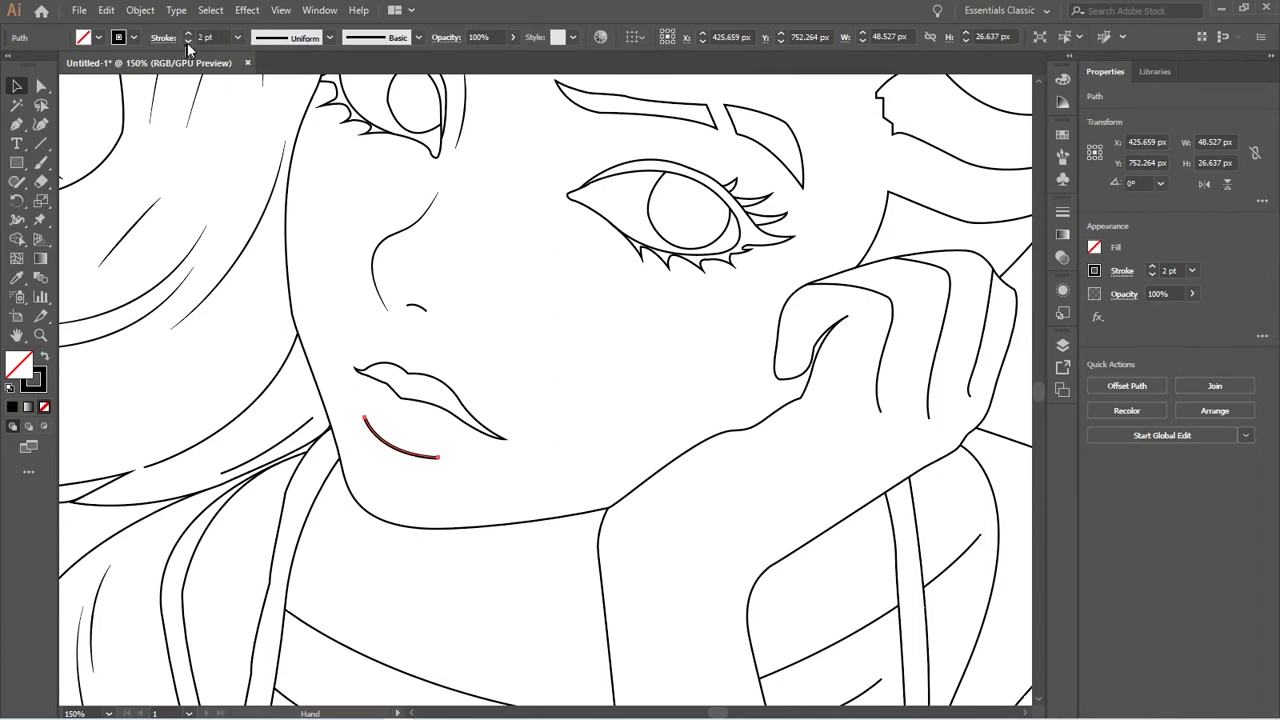
pyautogui.click(329, 39)
pyautogui.click(289, 89)
# Apply the elliptical Width Profile 1 to the sleeve curve on the right arm
pyautogui.moveTo(620, 400); pyautogui.dragTo(510, 307)
pyautogui.click(501, 286)
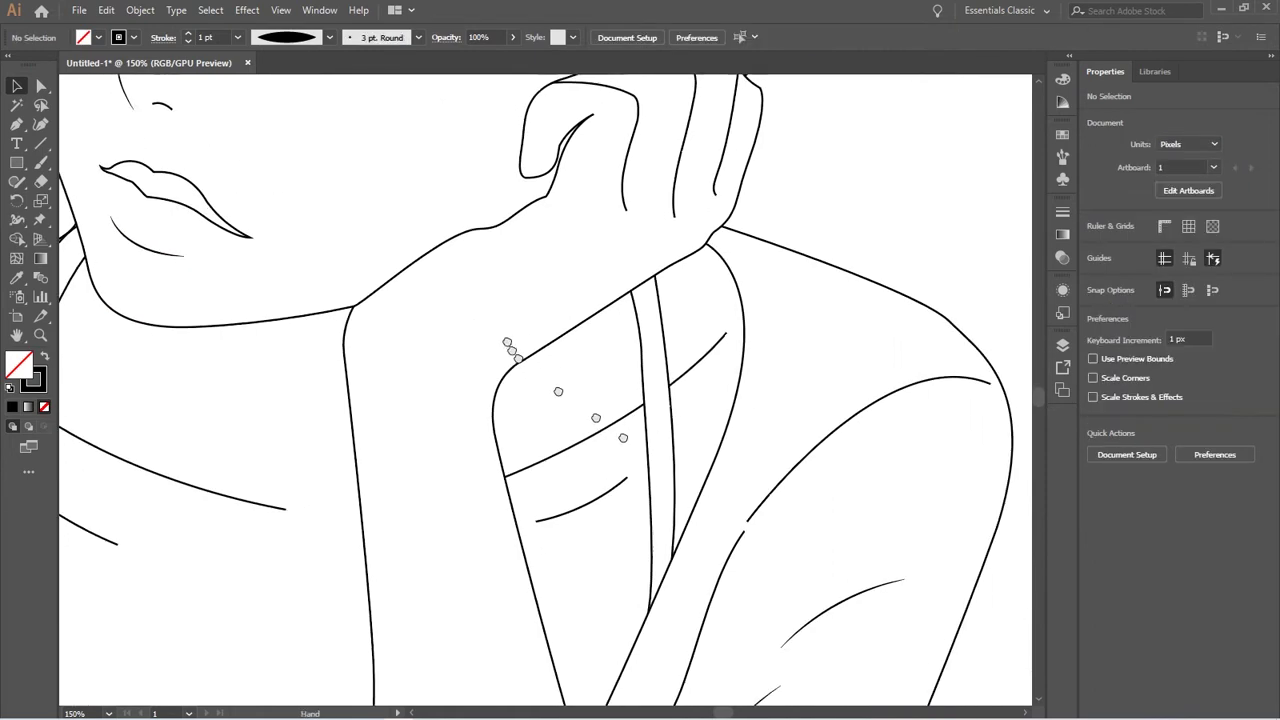
pyautogui.moveTo(600, 430); pyautogui.dragTo(585, 343)
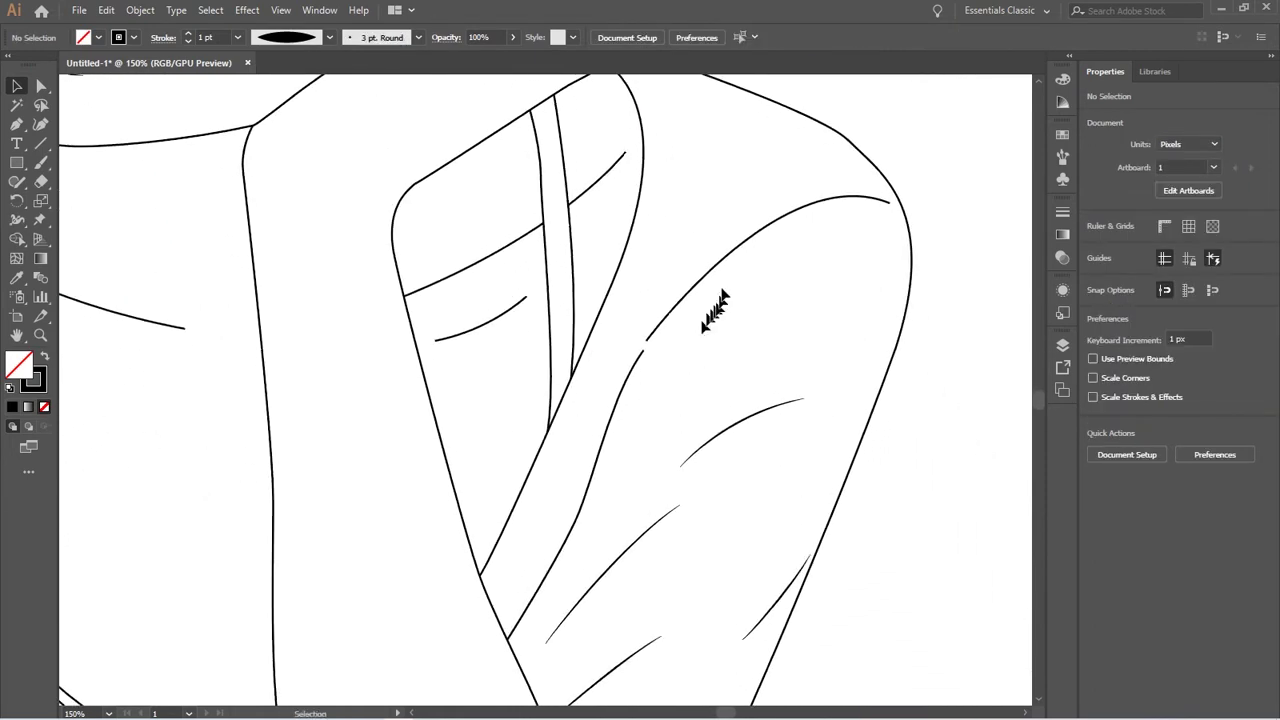
pyautogui.click(640, 335)
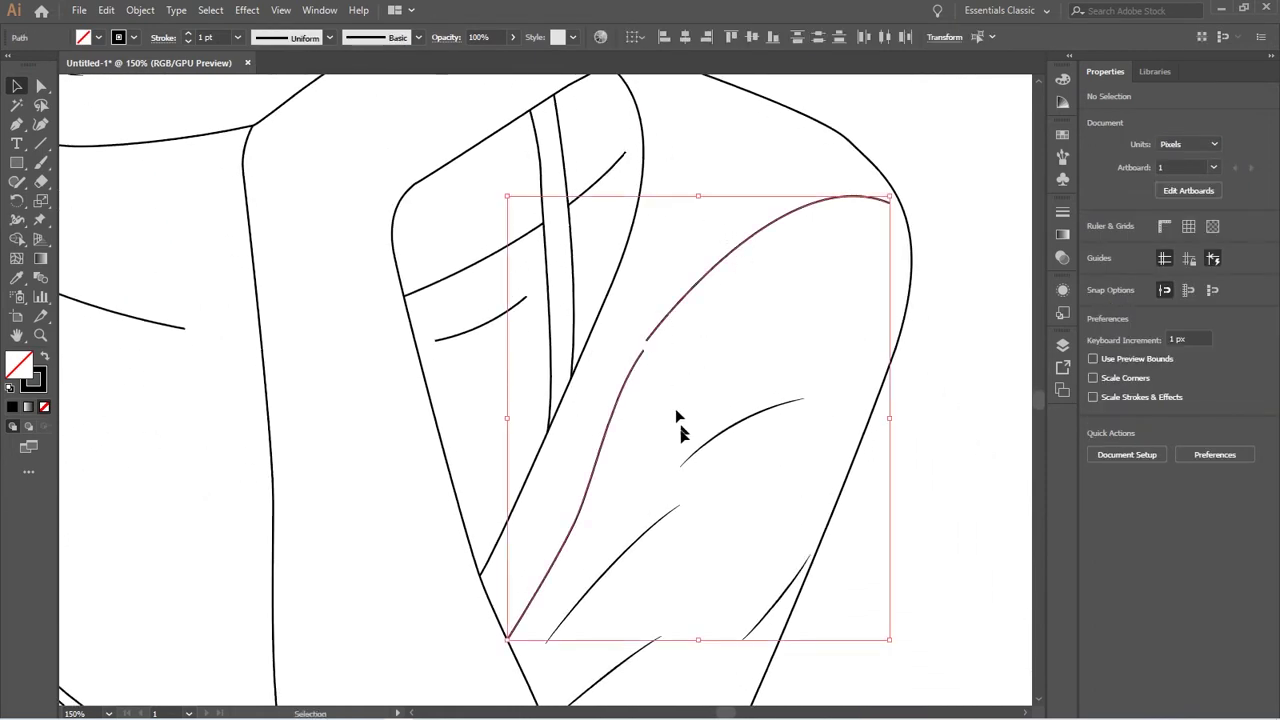
pyautogui.moveTo(277, 280); pyautogui.dragTo(445, 475)
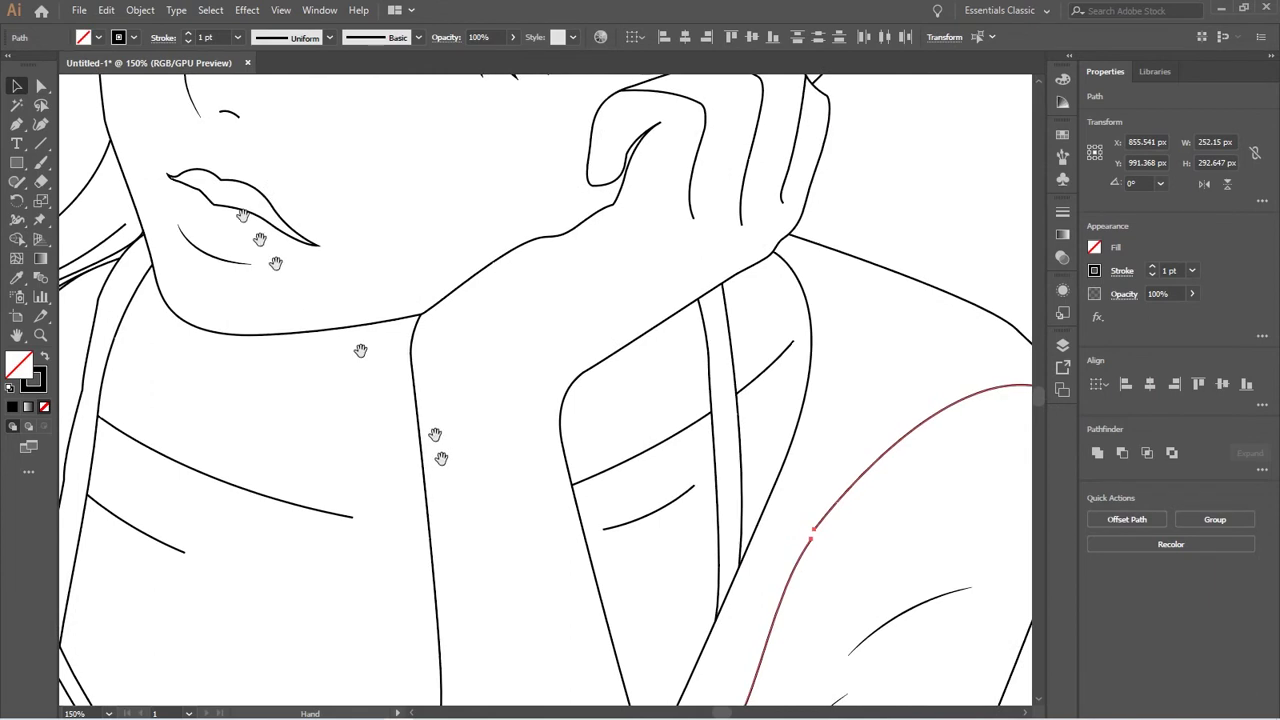
pyautogui.click(238, 38)
pyautogui.click(320, 93)
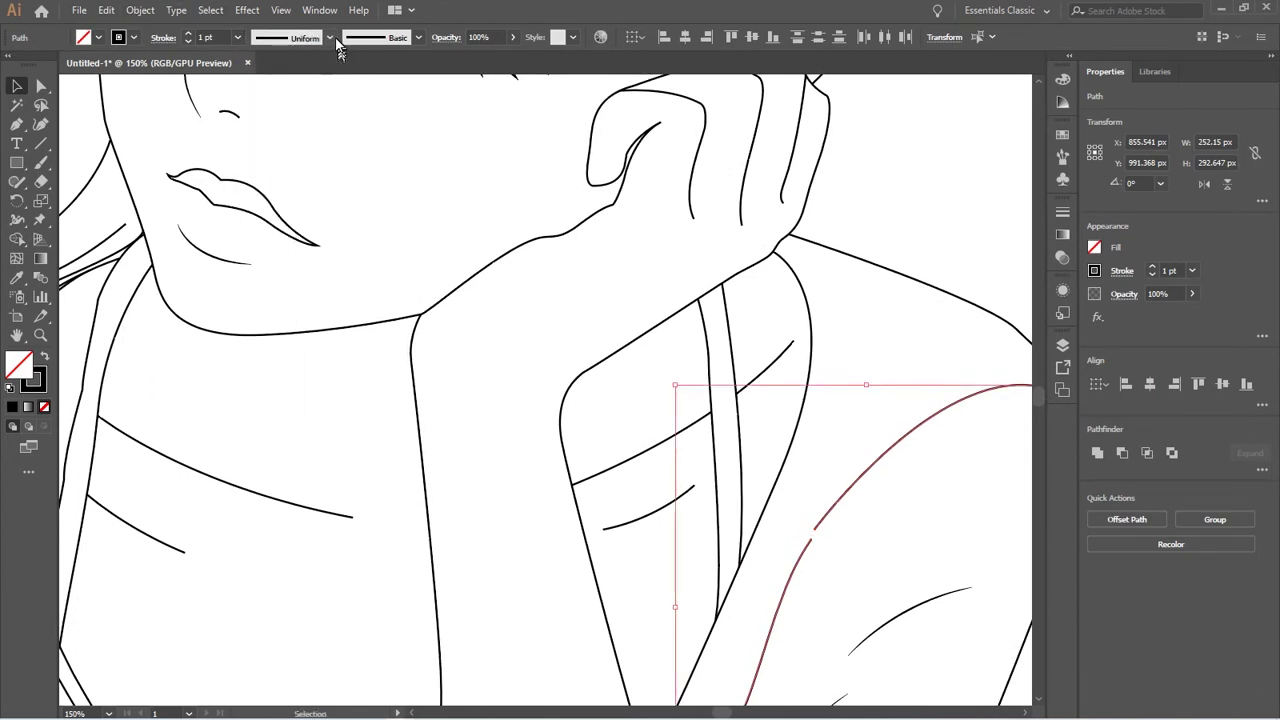
pyautogui.click(330, 38)
pyautogui.click(277, 90)
pyautogui.hotkey('ctrl', '-')
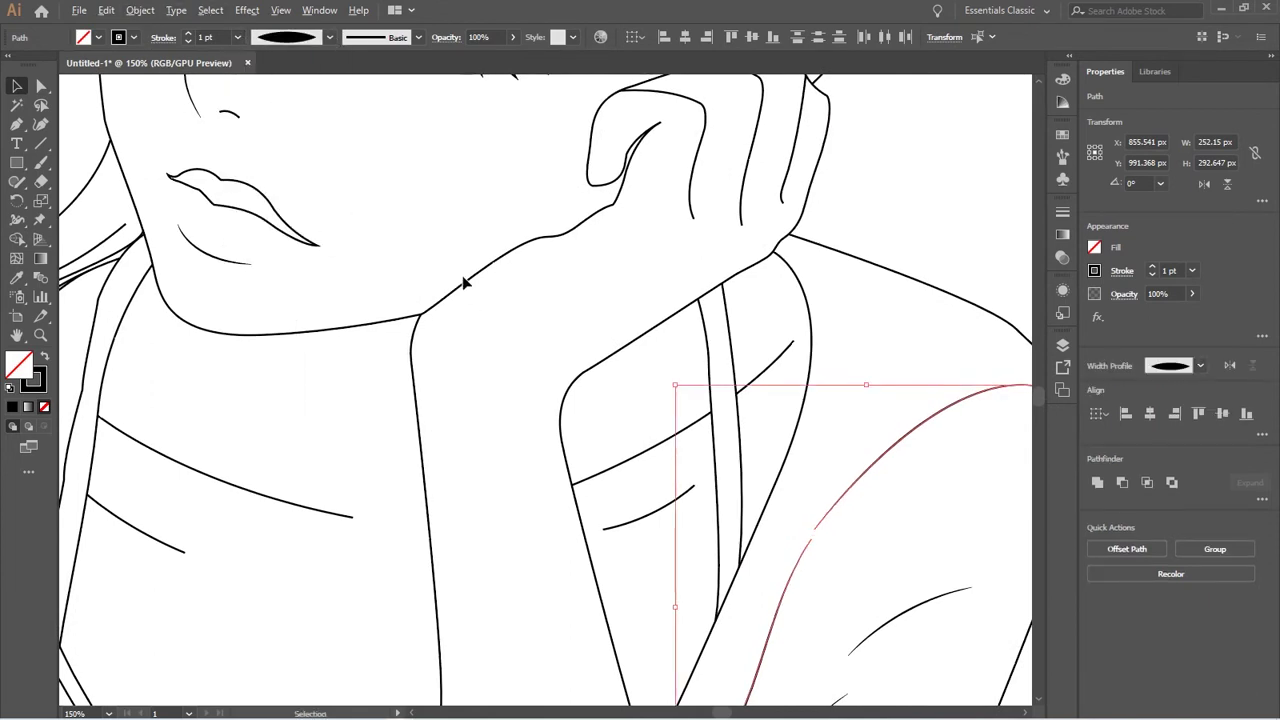
pyautogui.hotkey('ctrl', '-')
pyautogui.hotkey('ctrl', '-')
pyautogui.click(692, 366)
# Taper the short line on the left lapel with the elliptical width profile
pyautogui.moveTo(446, 298); pyautogui.dragTo(591, 383)
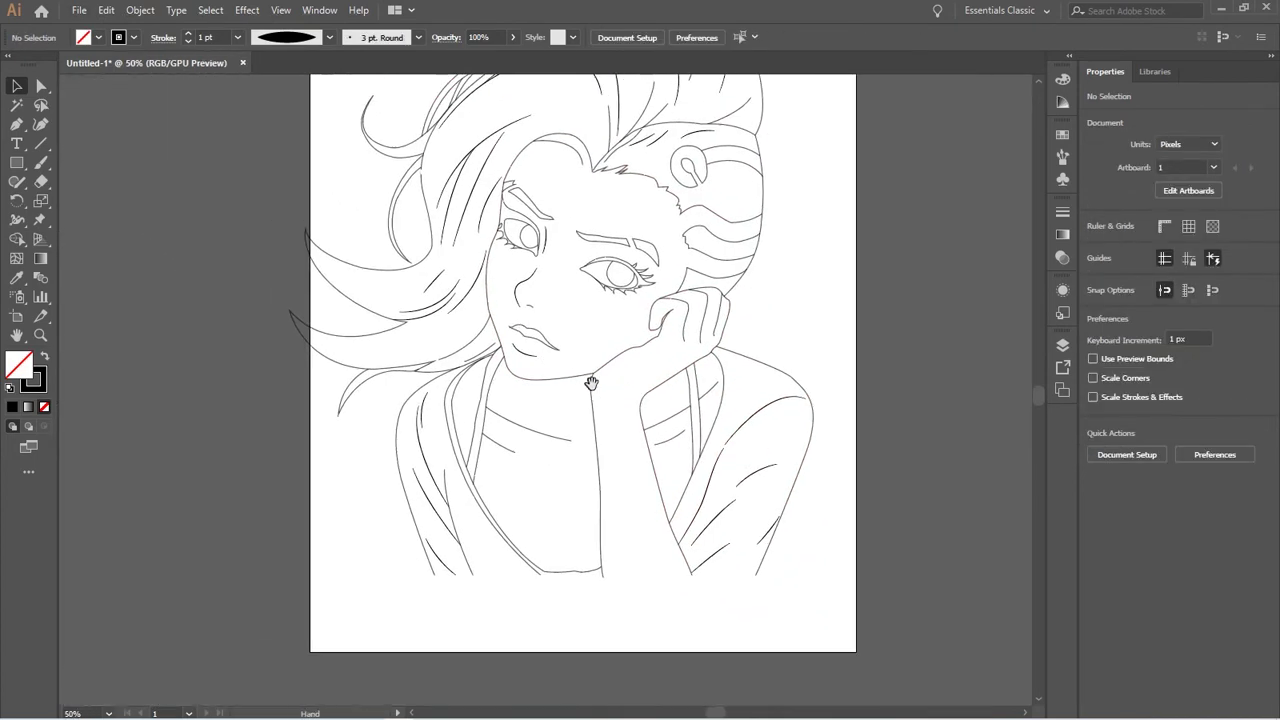
pyautogui.scroll(2, 704, 478)
pyautogui.moveTo(229, 394); pyautogui.dragTo(372, 264)
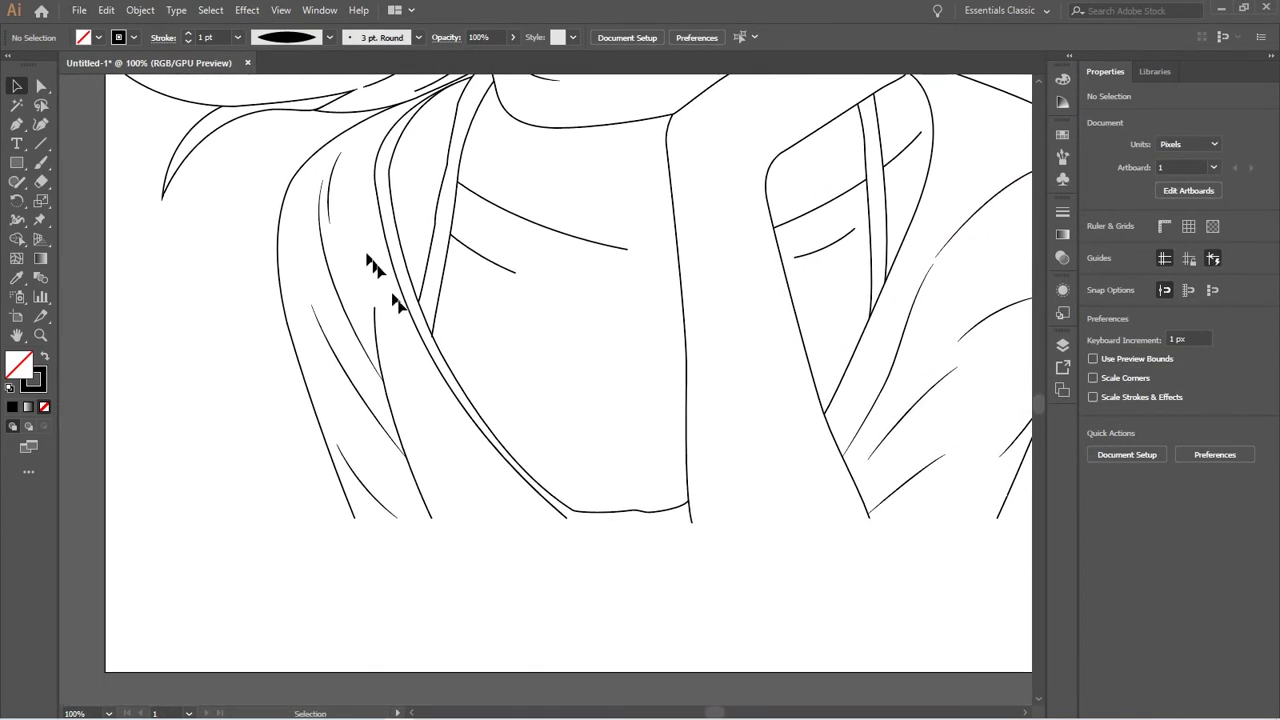
pyautogui.click(388, 398)
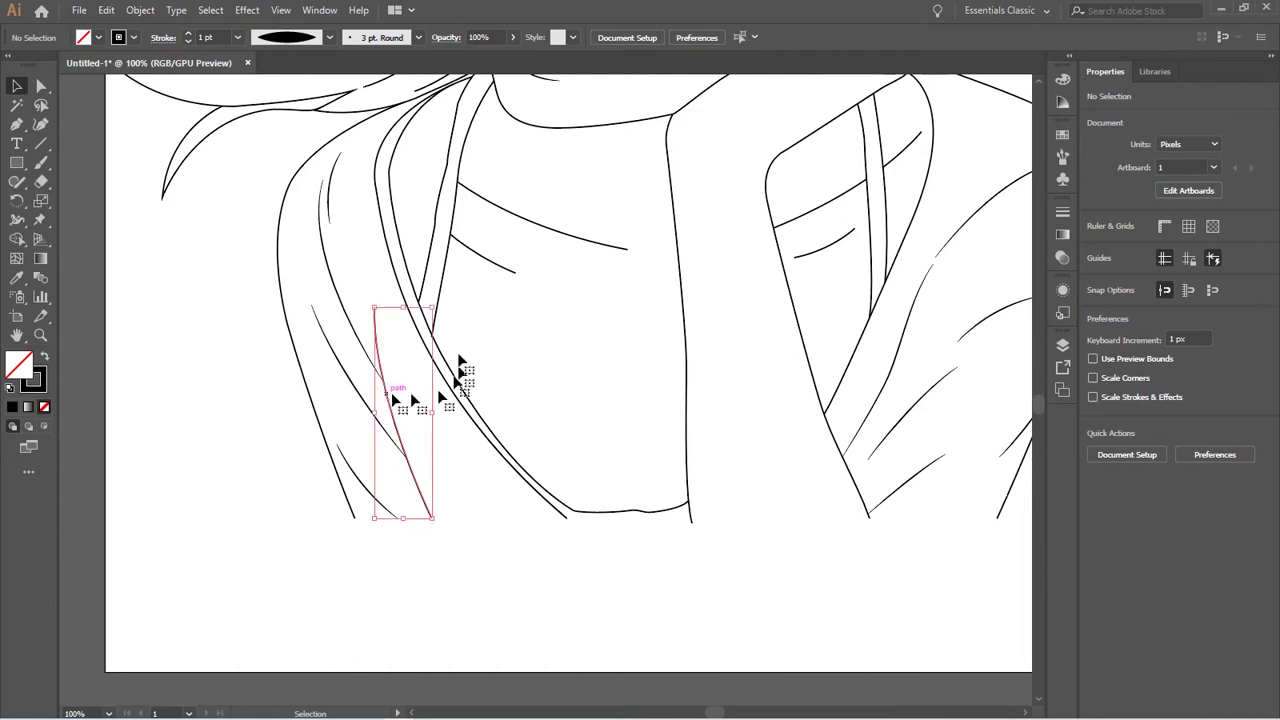
pyautogui.moveTo(447, 280); pyautogui.dragTo(428, 415)
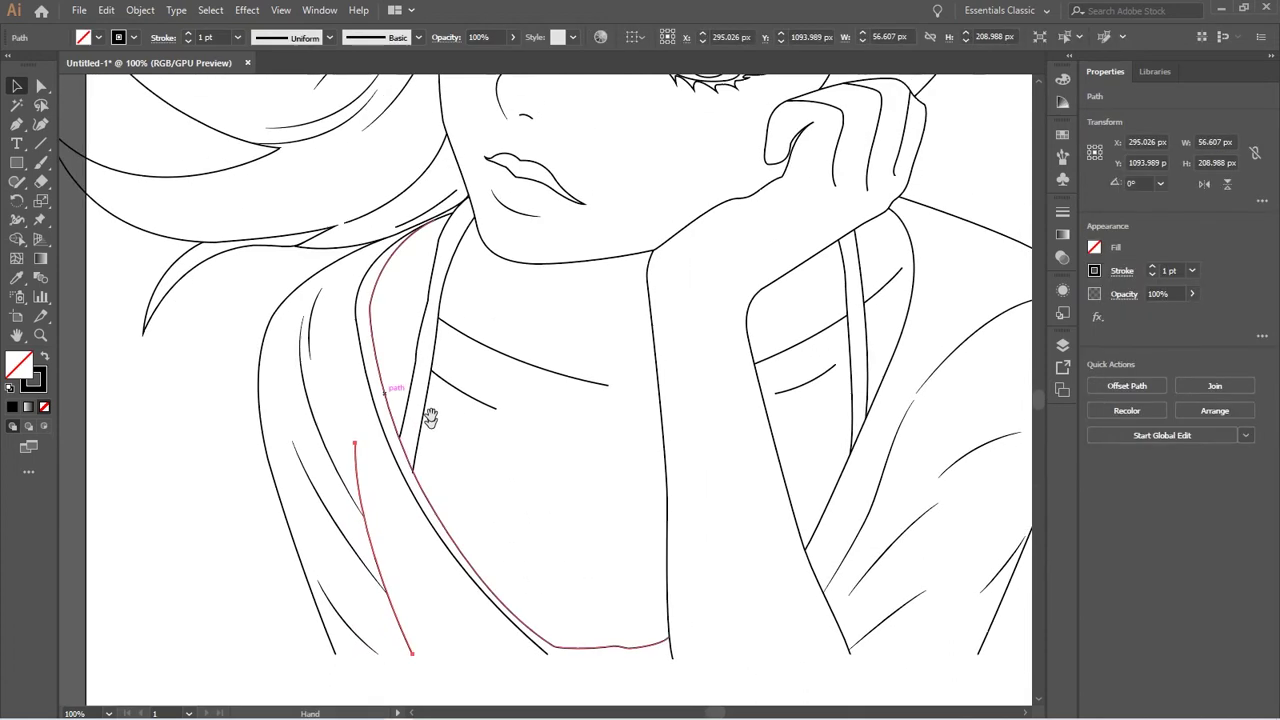
pyautogui.click(328, 38)
pyautogui.click(287, 88)
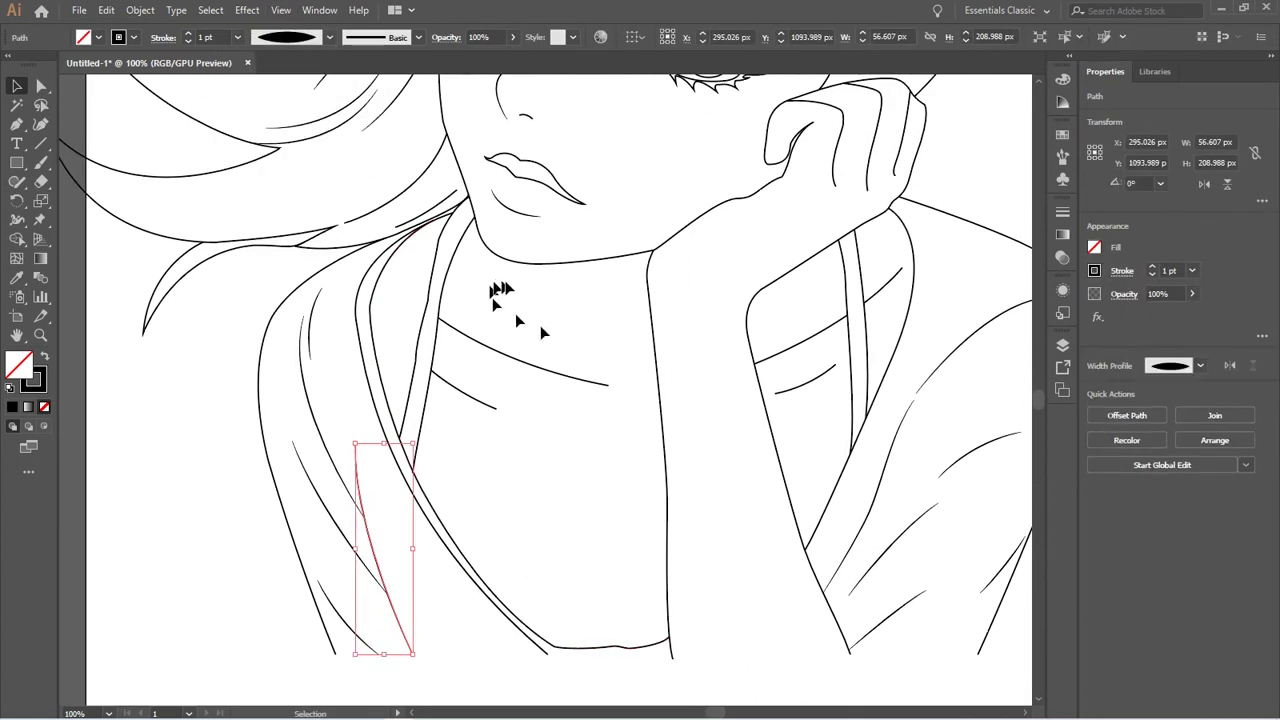
# Taper the curve beside the cheek with the elliptical width profile
pyautogui.scroll(-1, 523, 281)
pyautogui.scroll(-1, 523, 281)
pyautogui.scroll(2, 560, 285)
pyautogui.scroll(2, 359, 383)
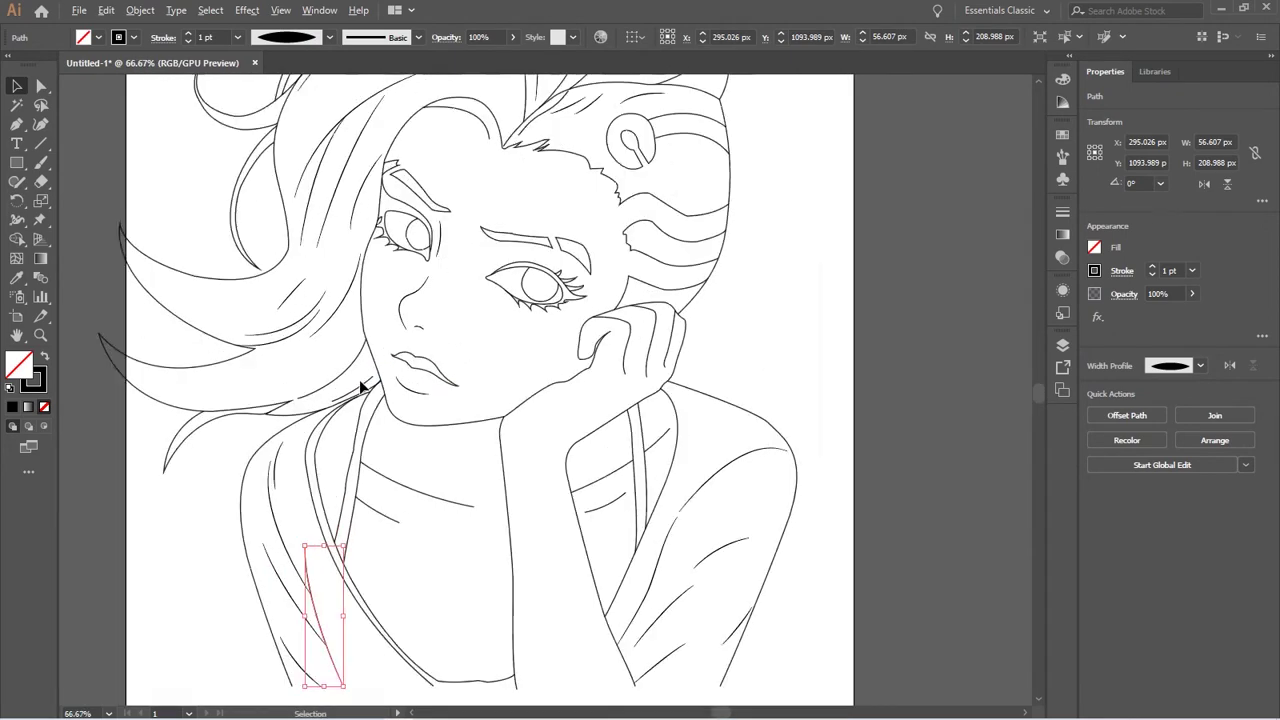
pyautogui.scroll(1, 359, 383)
pyautogui.scroll(1, 359, 383)
pyautogui.click(585, 296)
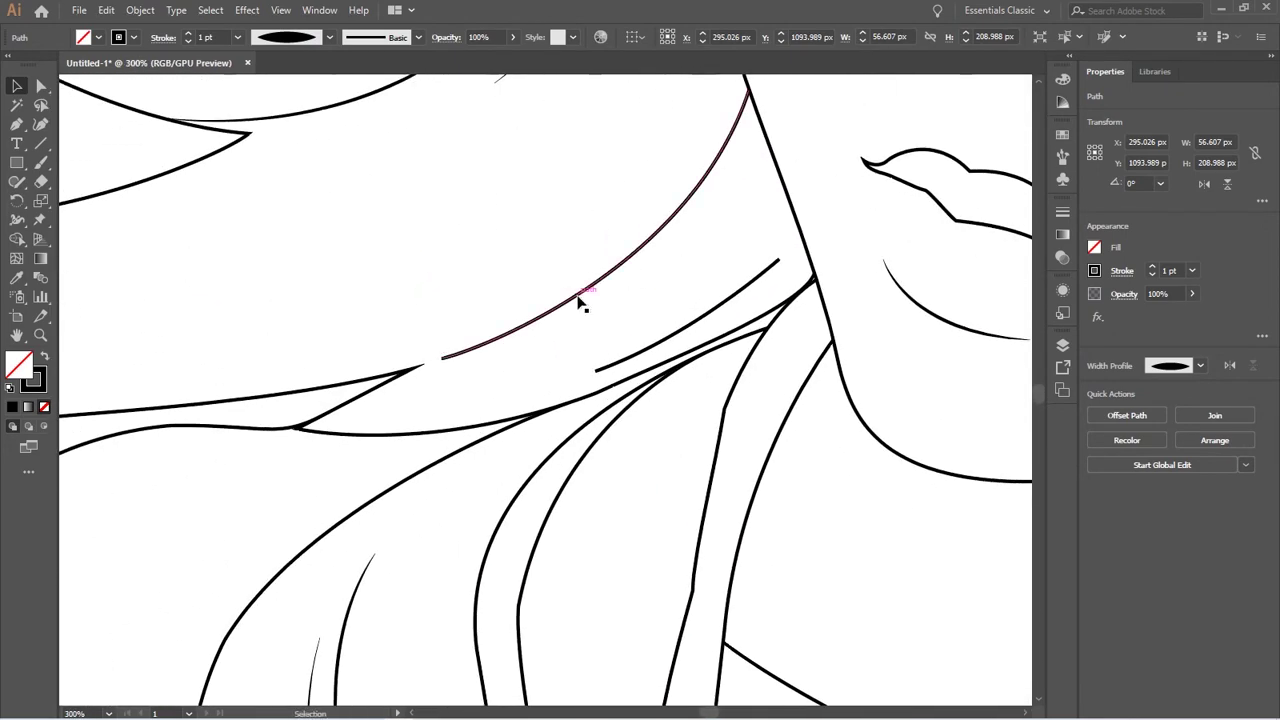
pyautogui.moveTo(603, 292); pyautogui.dragTo(753, 388)
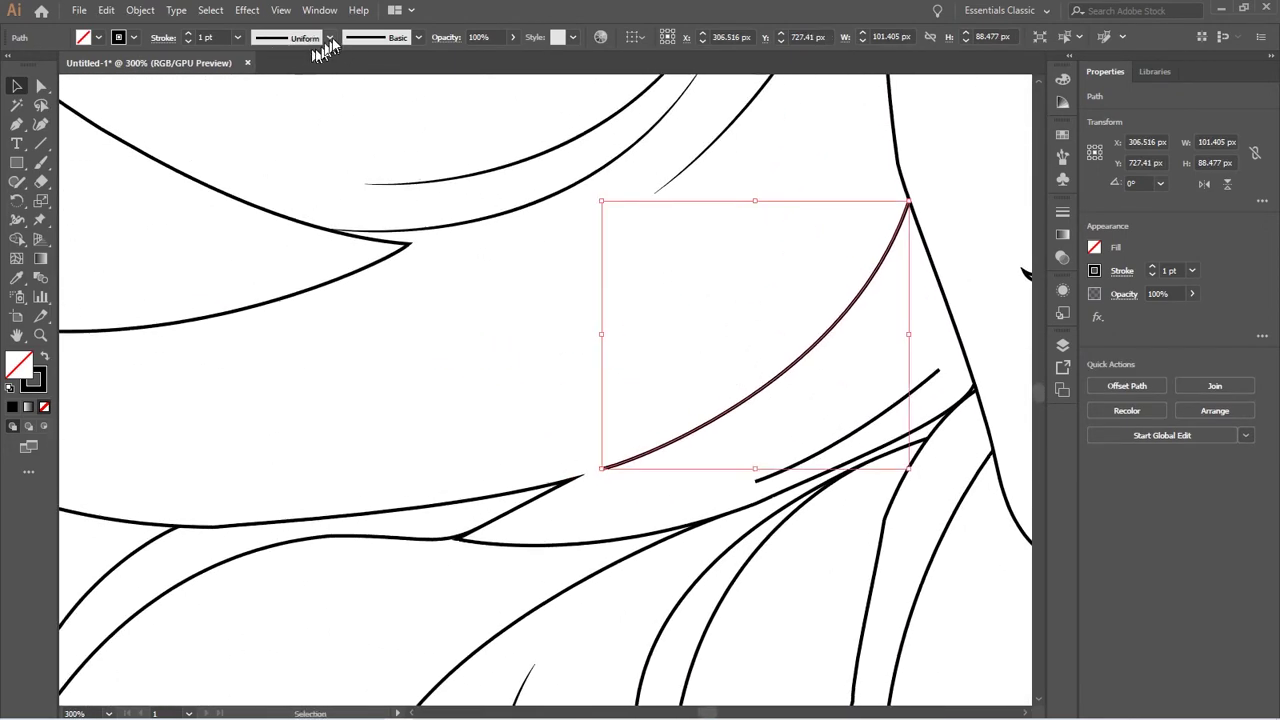
pyautogui.click(329, 38)
pyautogui.click(285, 84)
# Apply Width Profile 1 to two neighbouring hair strands at the top of the head
pyautogui.scroll(-3, 580, 222)
pyautogui.scroll(-2, 580, 222)
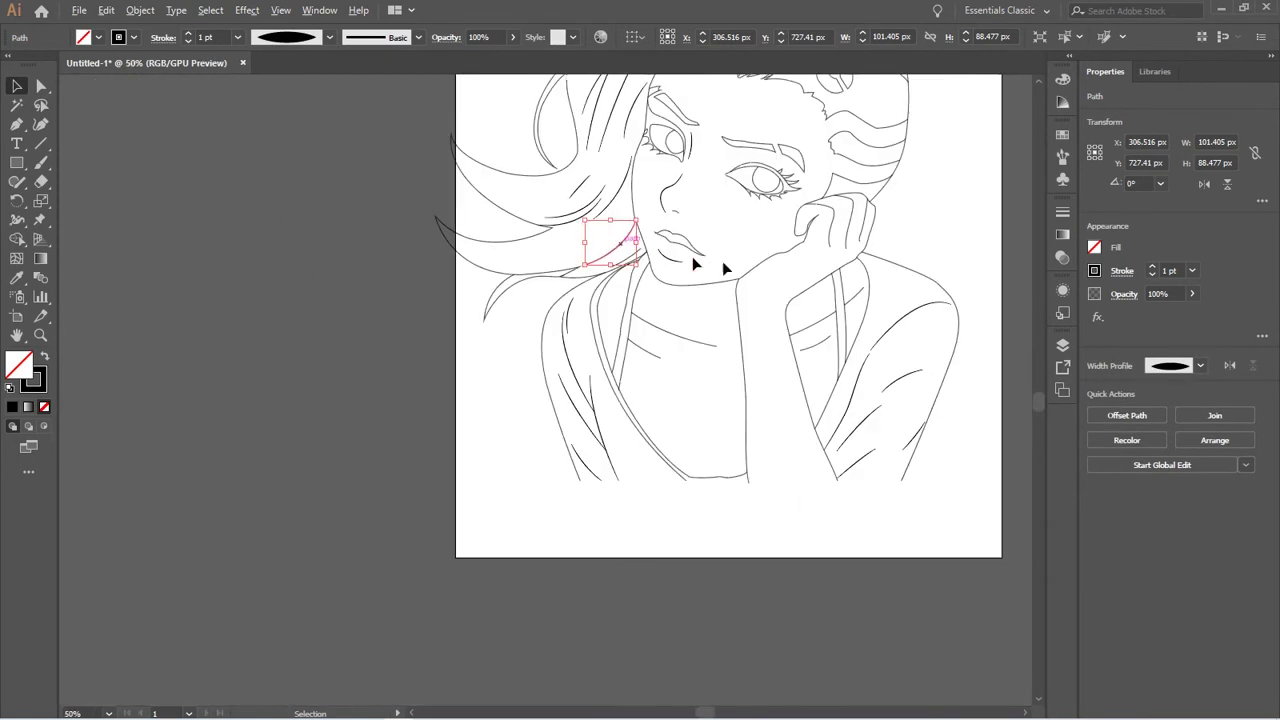
pyautogui.scroll(3, 693, 263)
pyautogui.scroll(2, 650, 280)
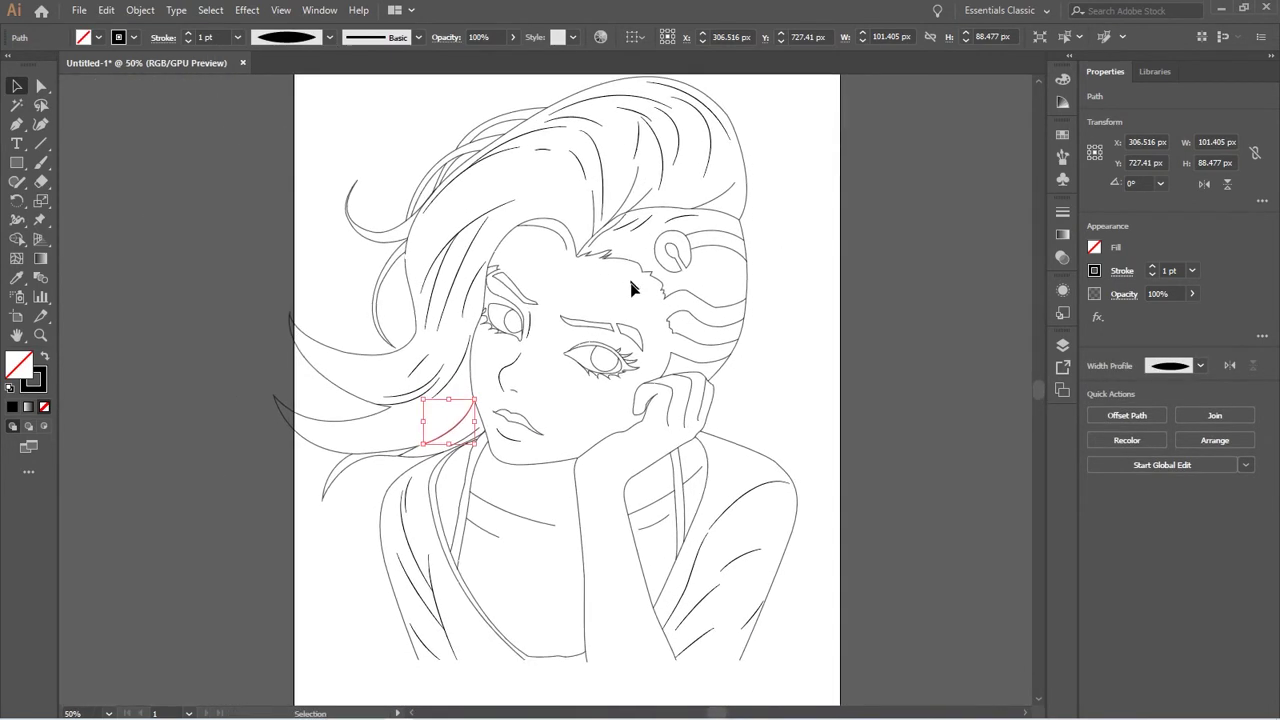
pyautogui.scroll(-1, 631, 283)
pyautogui.hscroll(3, 684, 319)
pyautogui.hscroll(2, 645, 326)
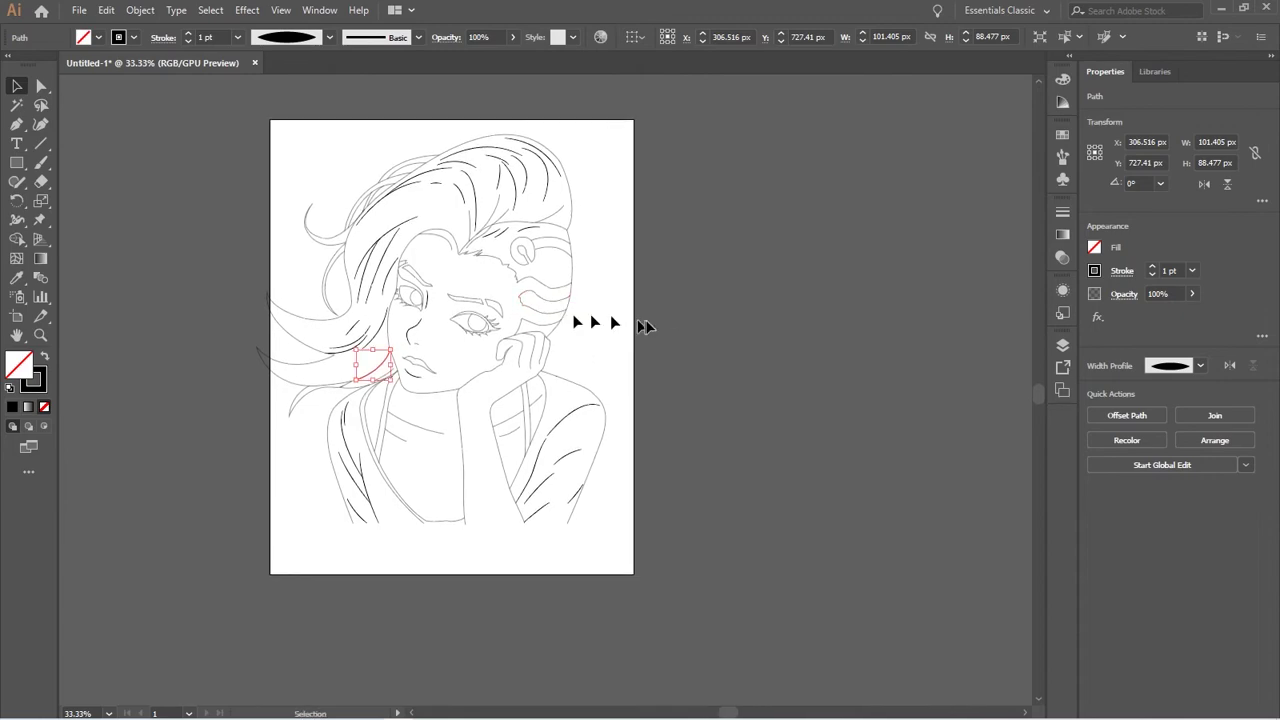
pyautogui.scroll(1, 500, 297)
pyautogui.moveTo(410, 240)
pyautogui.mouseDown()
pyautogui.moveTo(530, 307)
pyautogui.moveTo(513, 287)
pyautogui.moveTo(520, 270)
pyautogui.mouseUp()
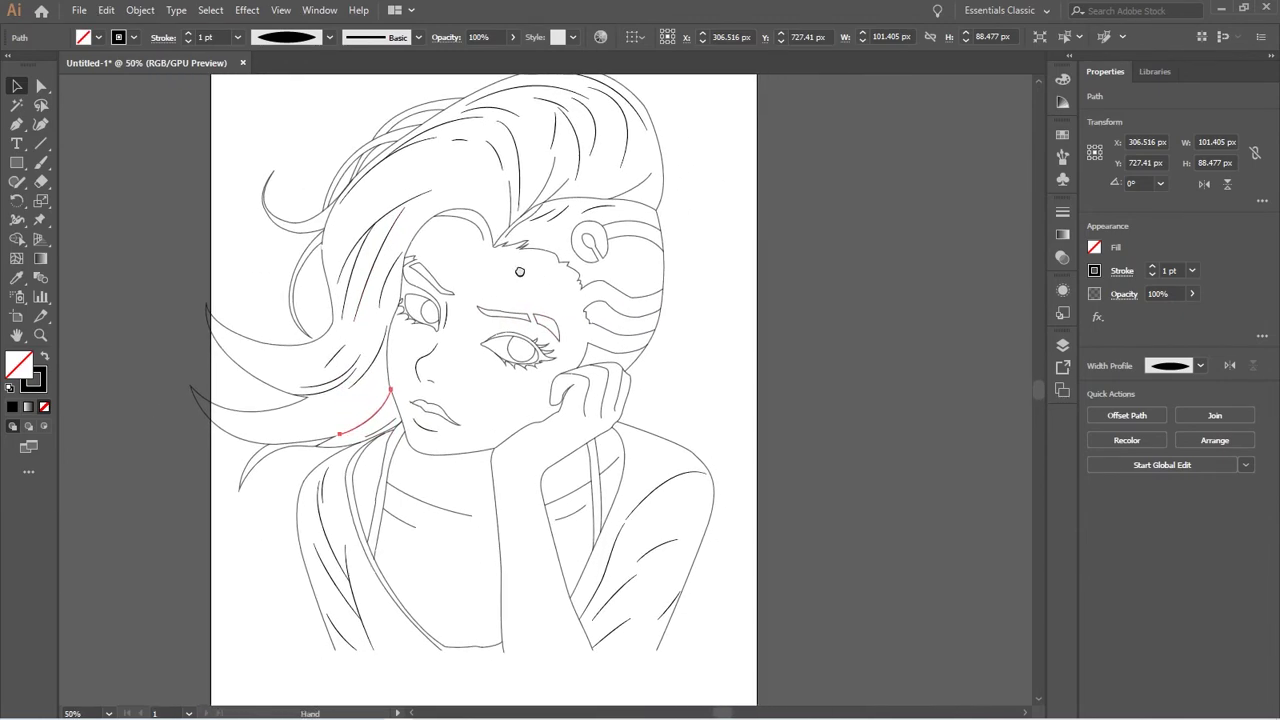
pyautogui.click(550, 182)
pyautogui.scroll(4, 530, 210)
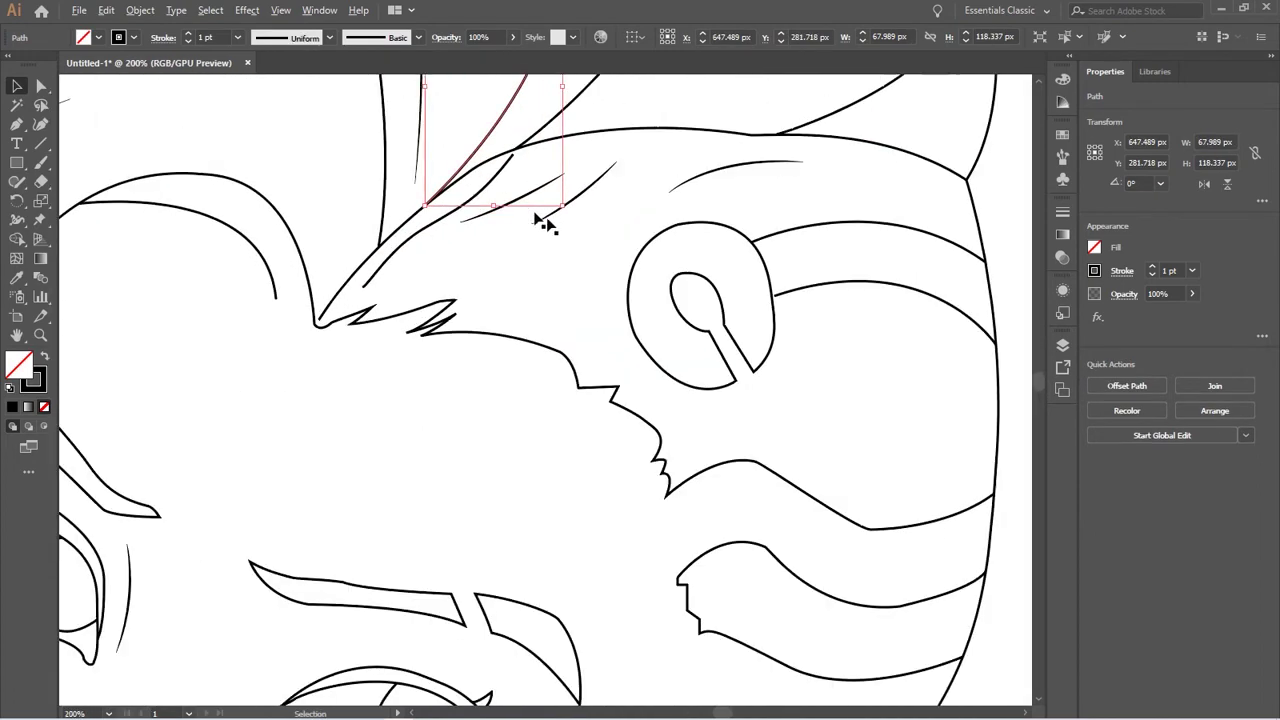
pyautogui.moveTo(540, 220); pyautogui.dragTo(712, 371)
pyautogui.keyDown('shift'); pyautogui.click(557, 302); pyautogui.keyUp('shift')
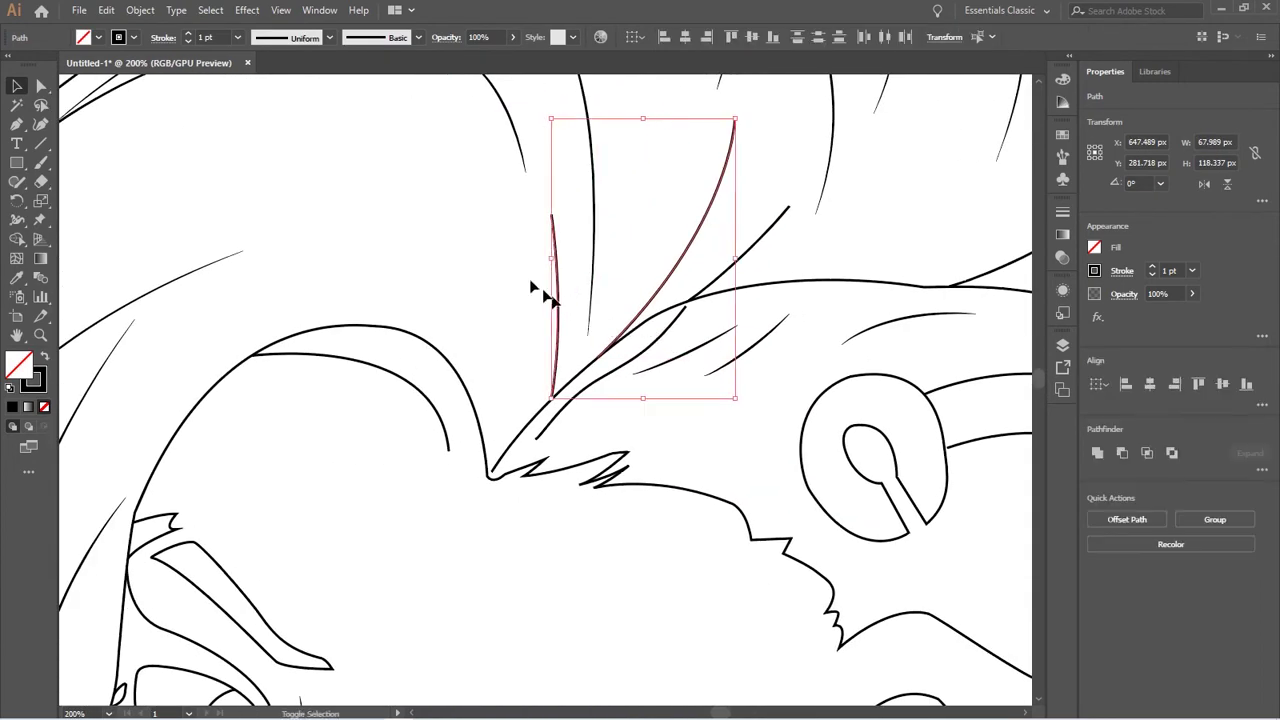
pyautogui.click(329, 37)
pyautogui.click(295, 100)
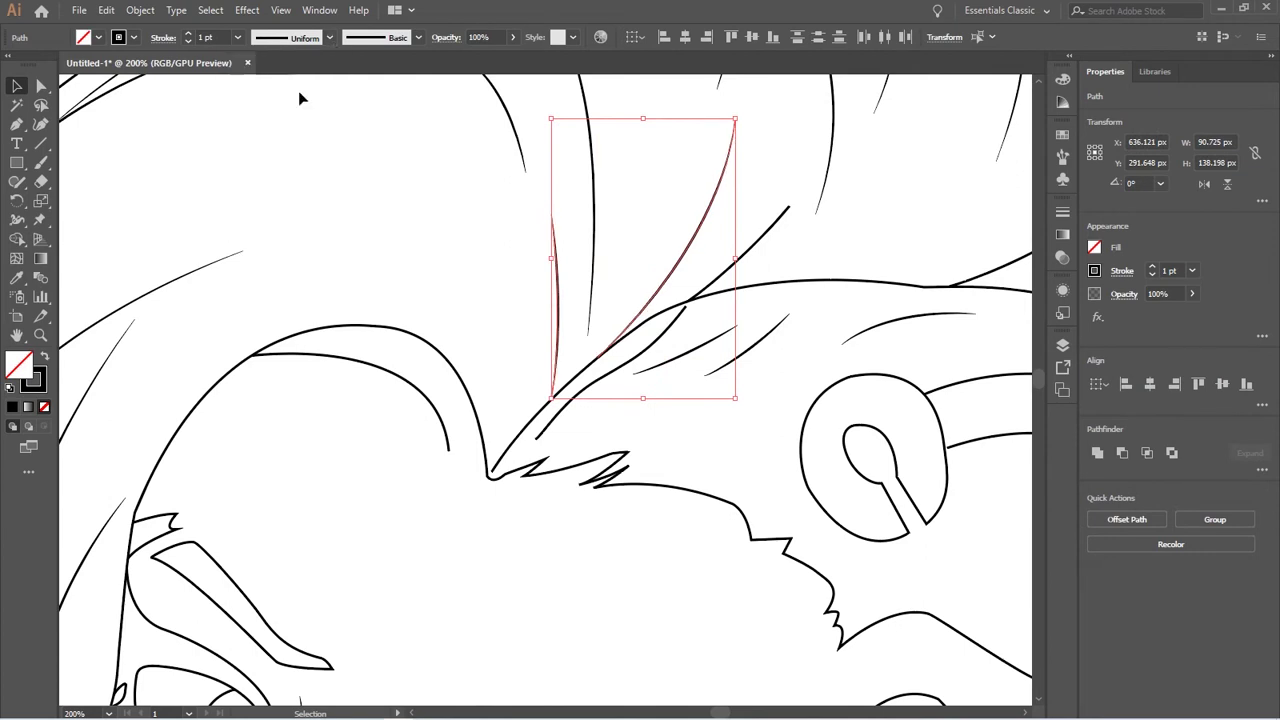
# Taper the short diagonal hair stroke and the hair curve at the head's top right
pyautogui.moveTo(806, 229); pyautogui.dragTo(605, 258)
pyautogui.click(578, 250)
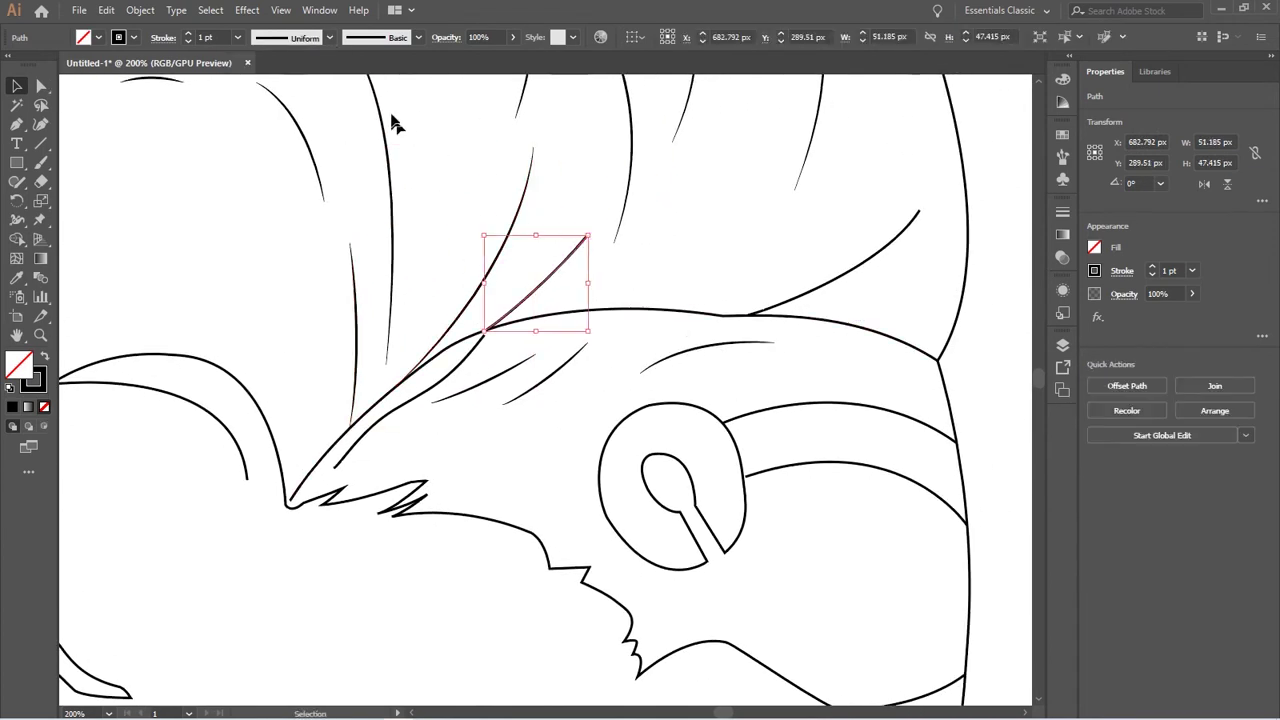
pyautogui.click(329, 37)
pyautogui.click(290, 96)
pyautogui.moveTo(803, 300); pyautogui.dragTo(695, 225)
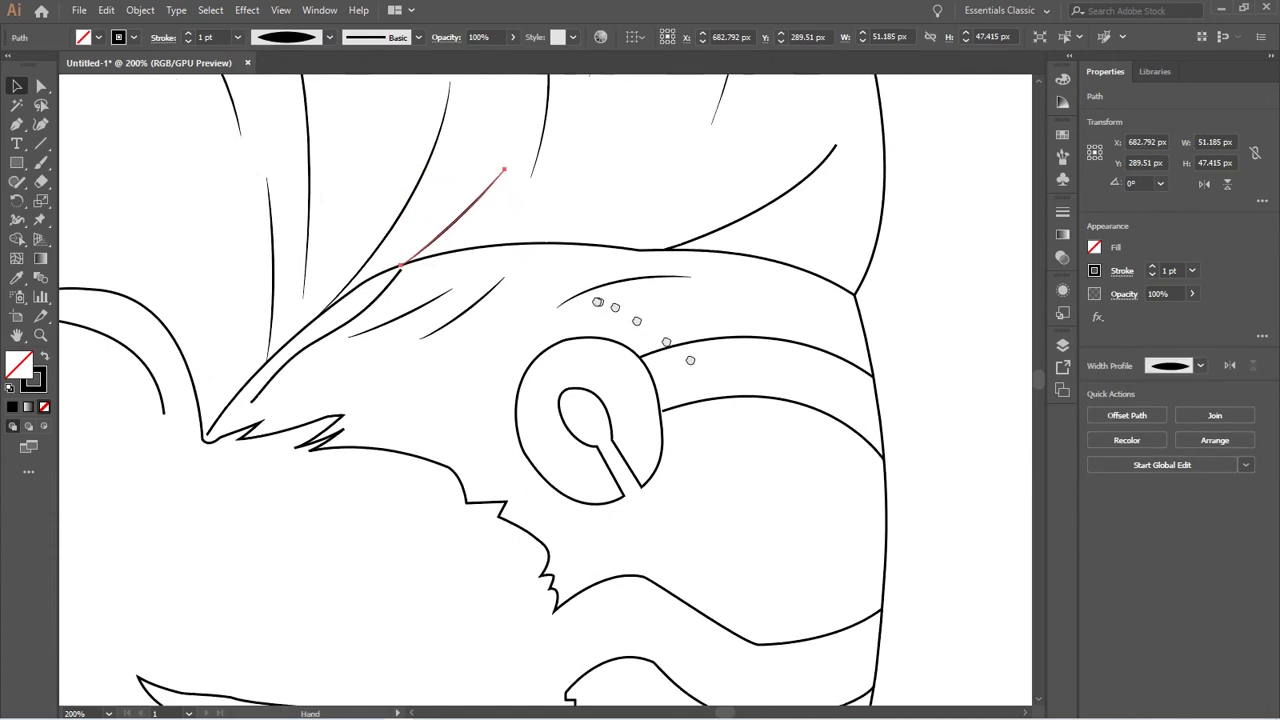
pyautogui.click(702, 218)
pyautogui.click(709, 208)
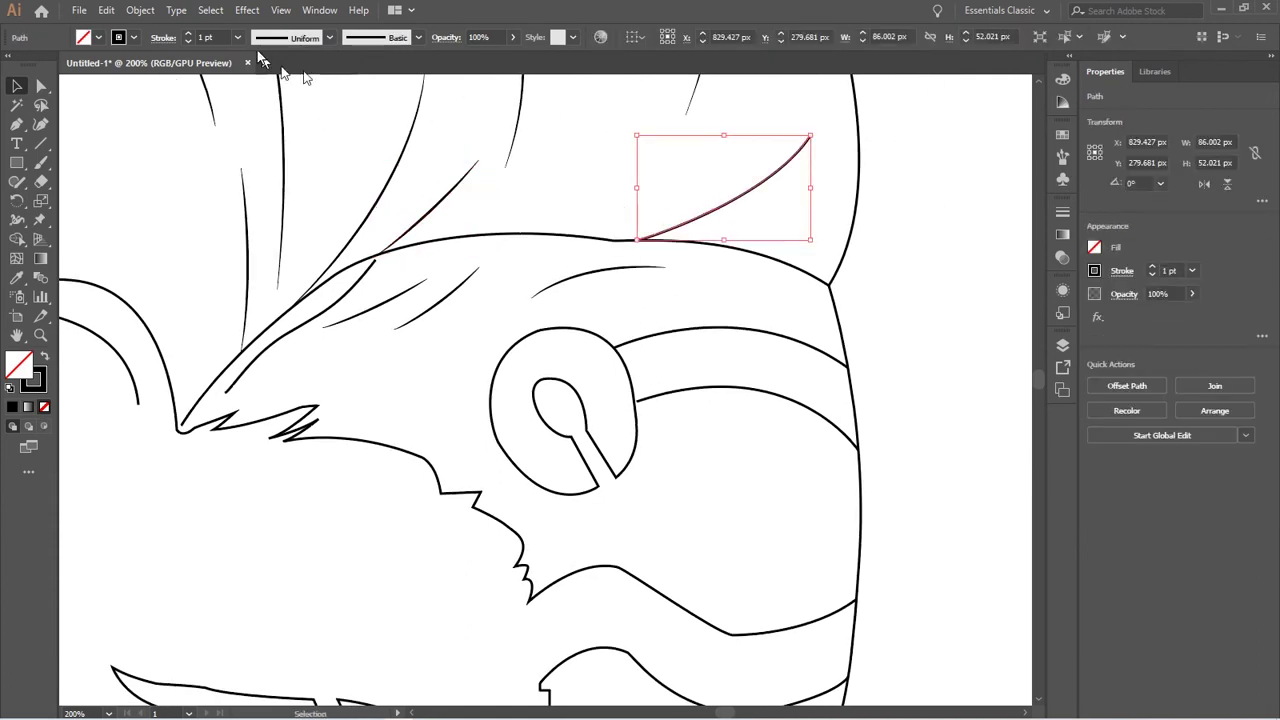
pyautogui.click(329, 37)
pyautogui.click(292, 86)
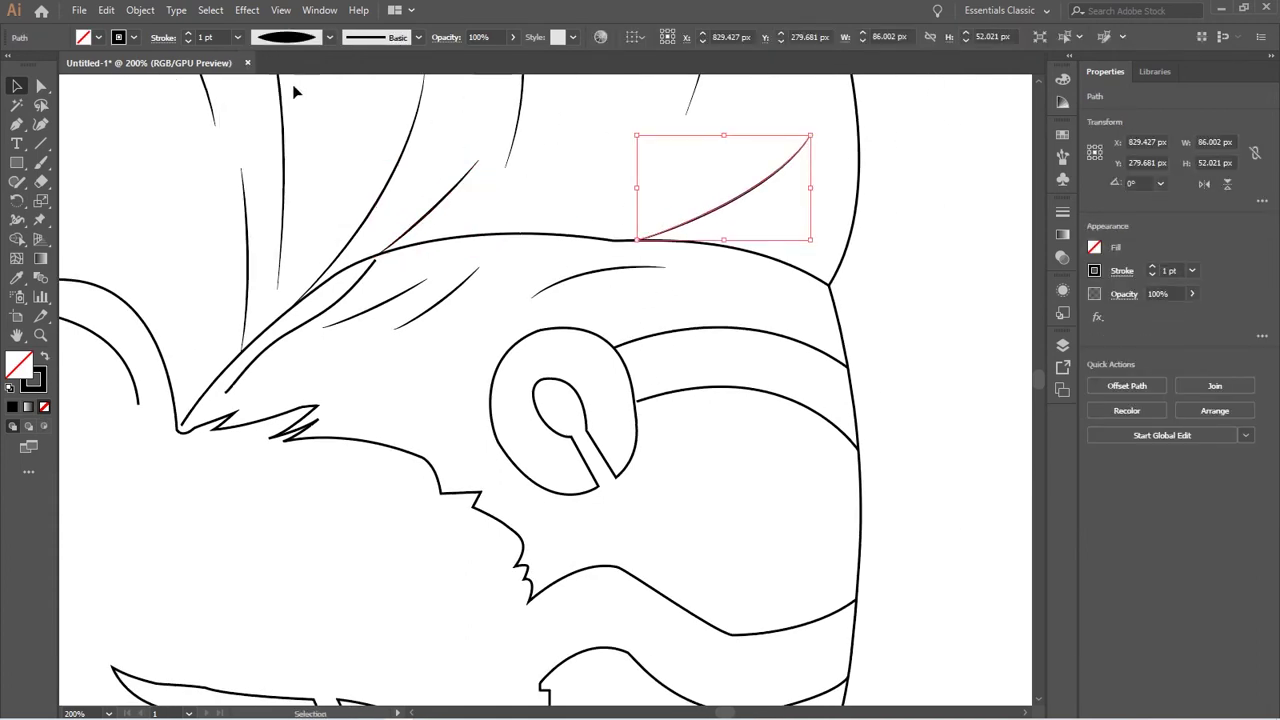
# Apply the elliptical width profile to the hair curve above the forehead
pyautogui.keyDown('alt'); pyautogui.scroll(-1, 668, 305); pyautogui.keyUp('alt')
pyautogui.keyDown('alt'); pyautogui.scroll(-1, 665, 315); pyautogui.keyUp('alt')
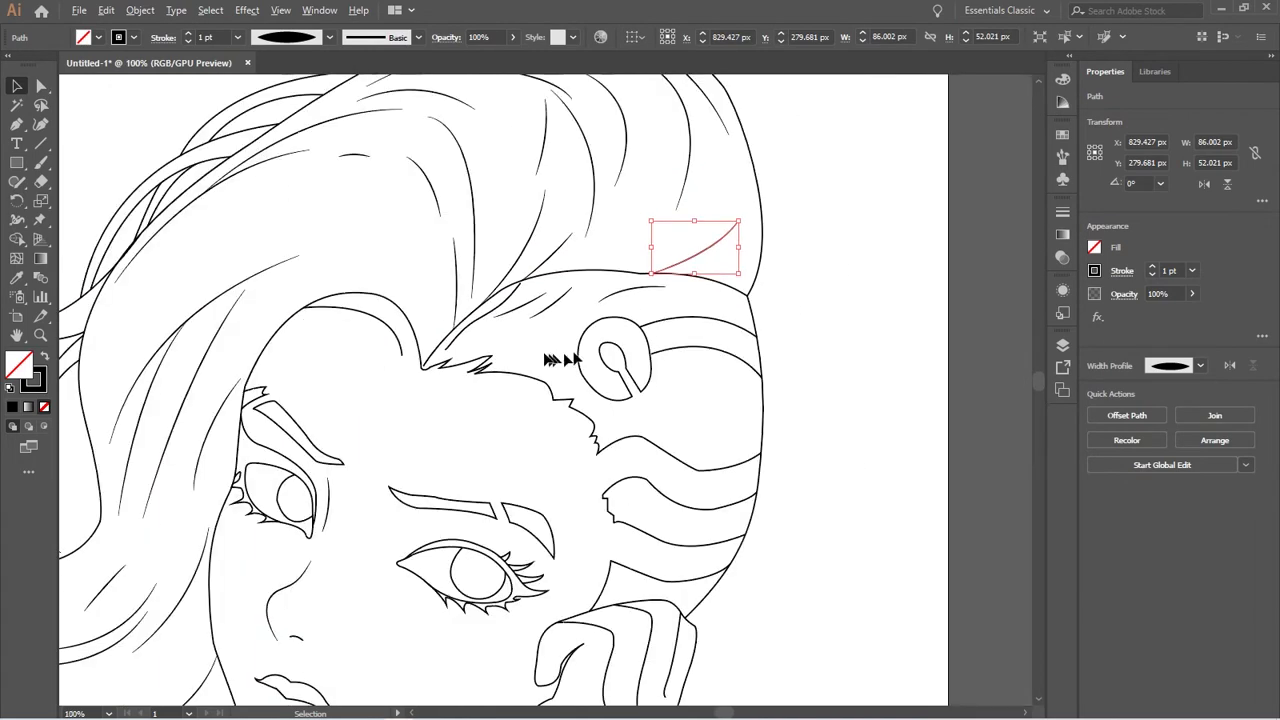
pyautogui.click(467, 330)
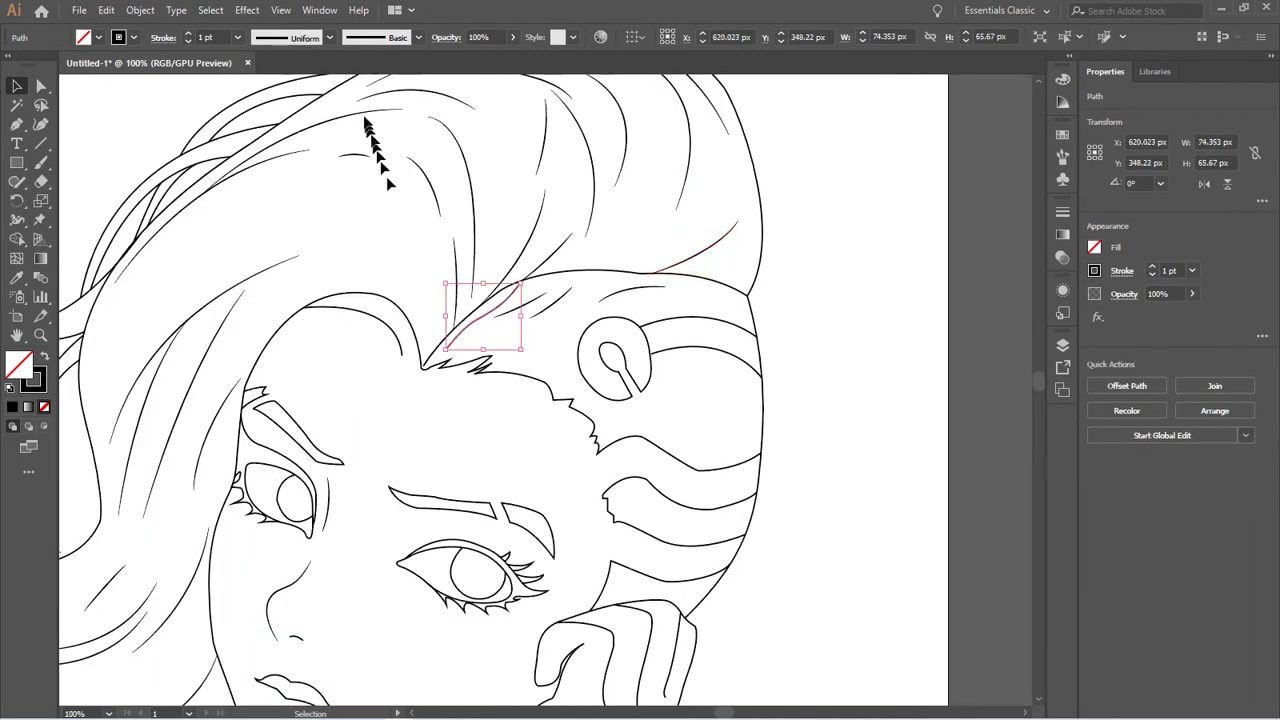
pyautogui.click(329, 37)
pyautogui.click(326, 100)
pyautogui.keyDown('alt'); pyautogui.scroll(-1, 708, 334); pyautogui.keyUp('alt')
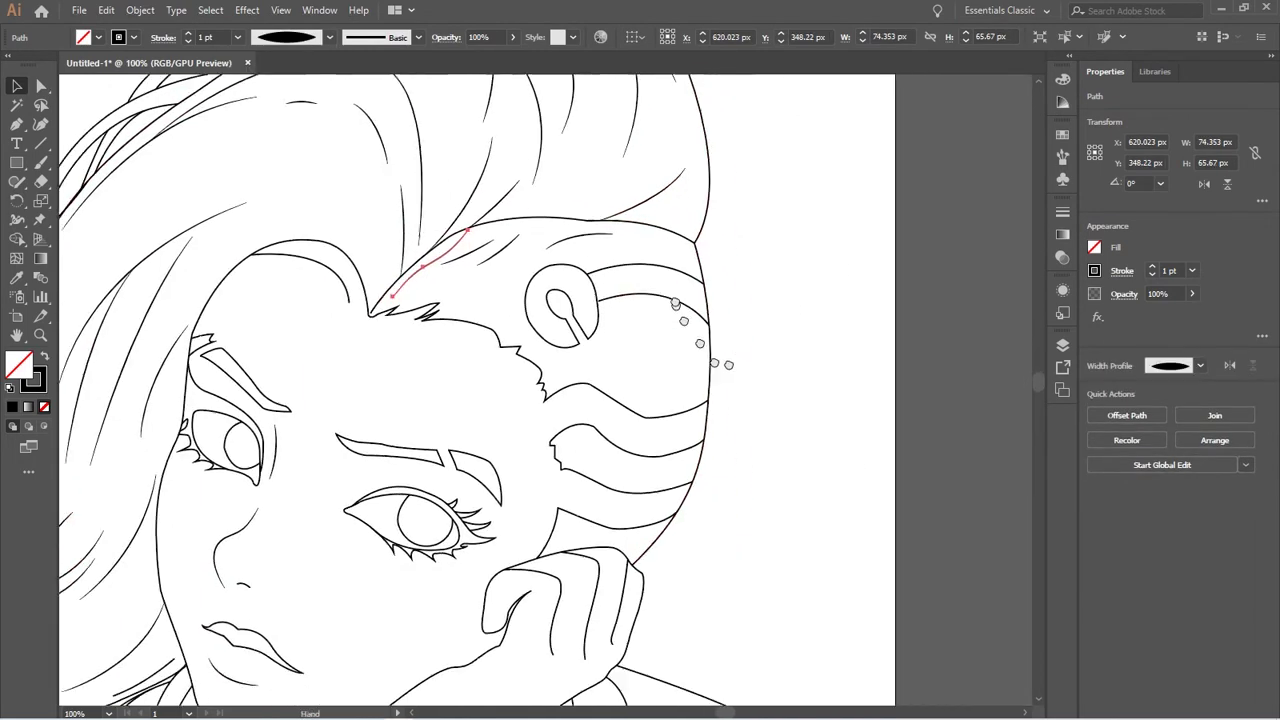
pyautogui.click(806, 391)
pyautogui.keyDown('alt'); pyautogui.scroll(-1, 806, 394); pyautogui.keyUp('alt')
# Pan and zoom down to the area beneath the figure's shoulders
pyautogui.keyDown('alt'); pyautogui.scroll(-1, 806, 394); pyautogui.keyUp('alt')
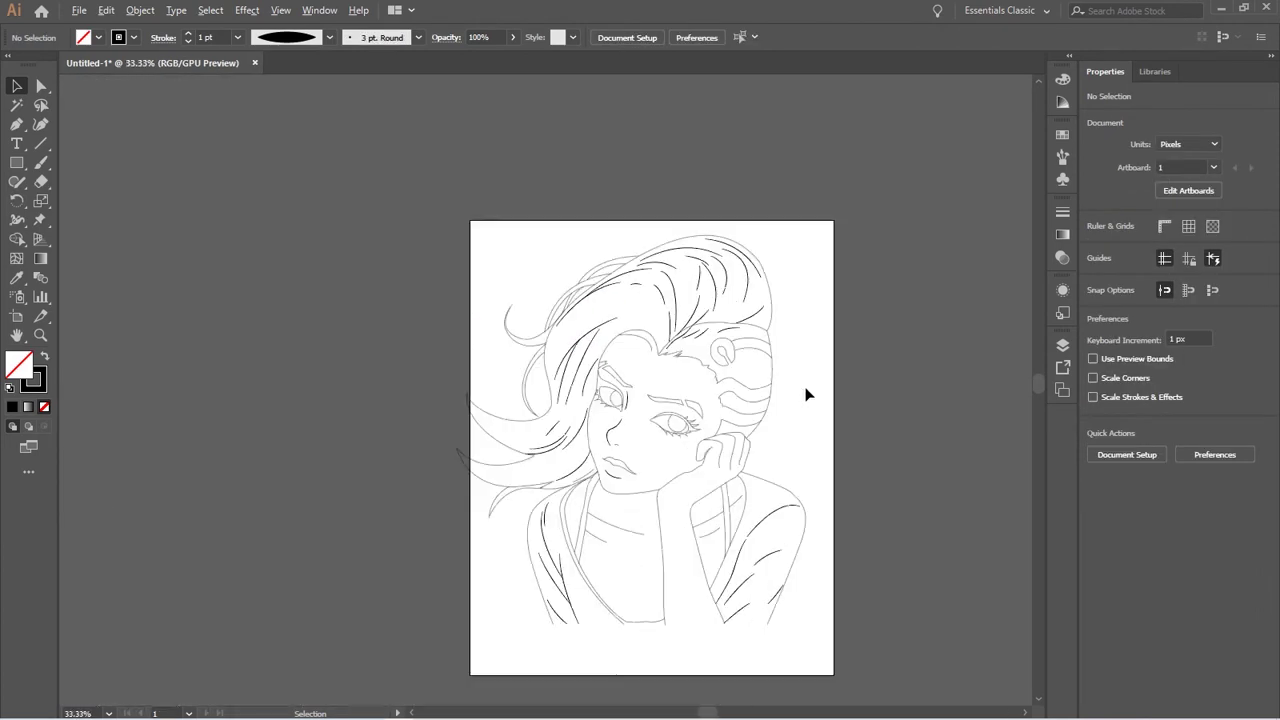
pyautogui.moveTo(807, 458)
pyautogui.mouseDown()
pyautogui.moveTo(700, 366)
pyautogui.moveTo(680, 400)
pyautogui.mouseUp()
pyautogui.keyDown('alt'); pyautogui.scroll(1, 700, 366); pyautogui.keyUp('alt')
pyautogui.keyDown('alt'); pyautogui.scroll(-1, 719, 345); pyautogui.keyUp('alt')
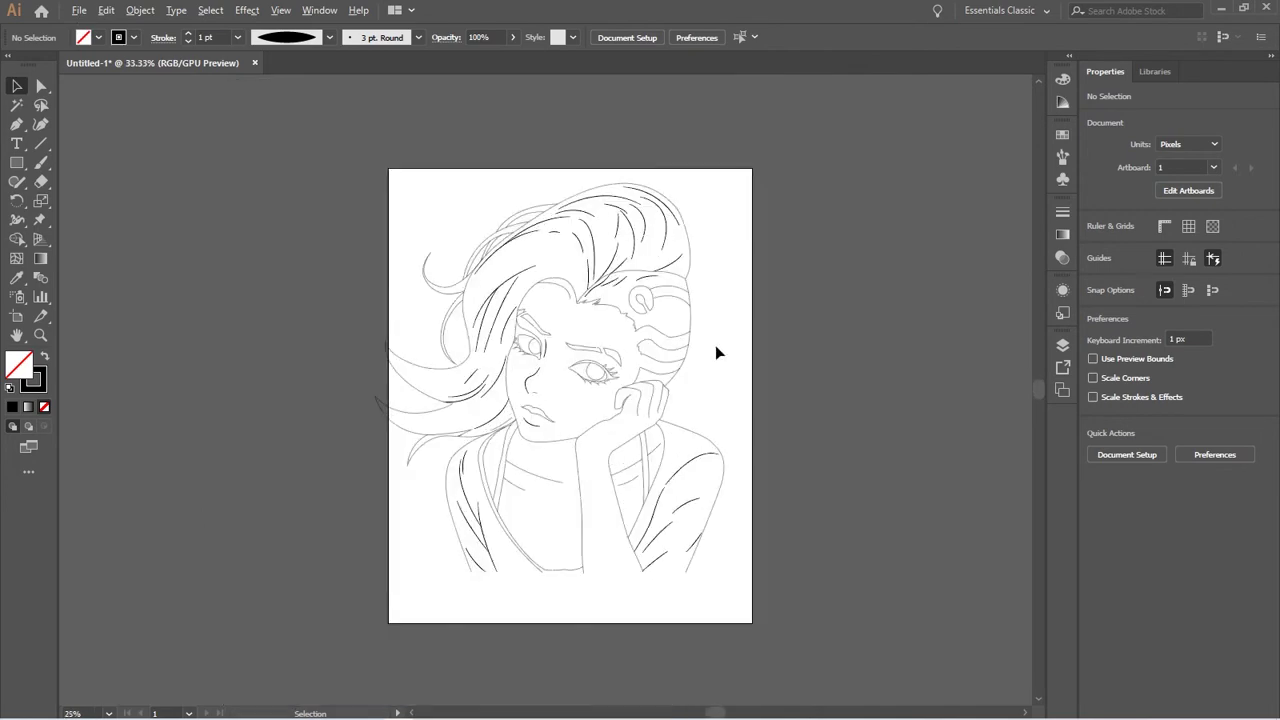
pyautogui.keyDown('alt'); pyautogui.scroll(1, 715, 345); pyautogui.keyUp('alt')
pyautogui.moveTo(692, 428); pyautogui.dragTo(703, 256)
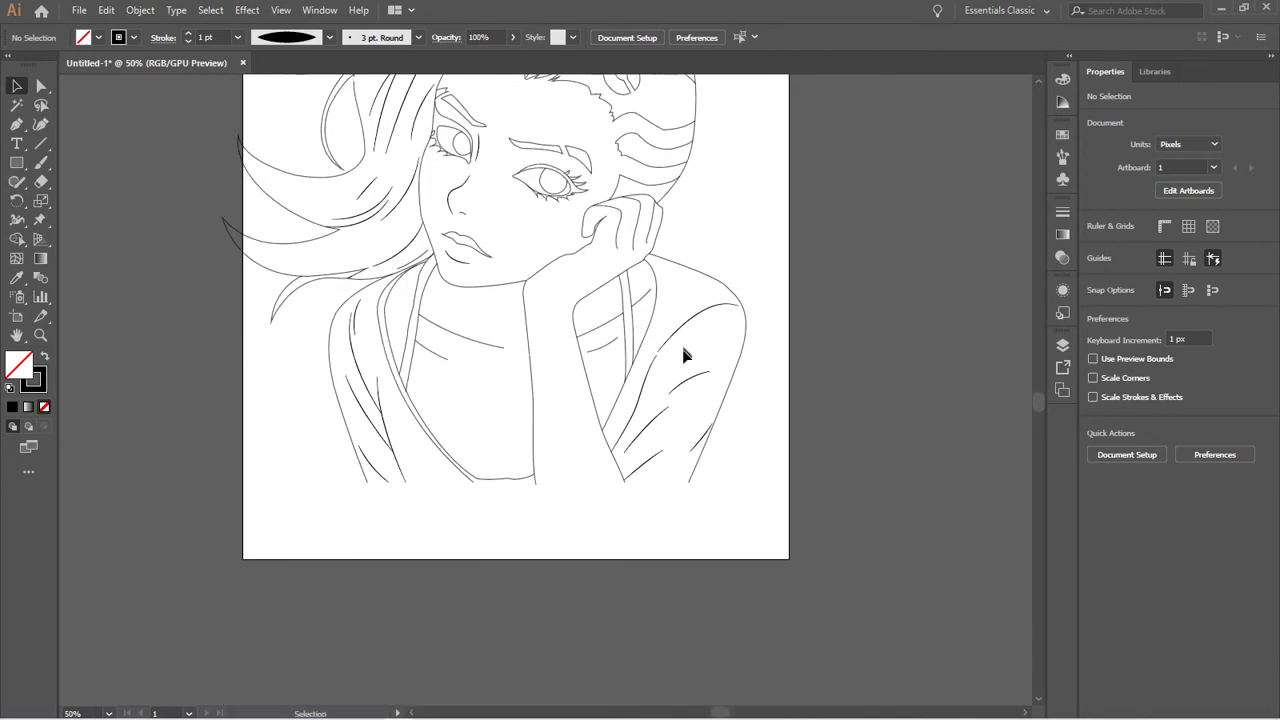
pyautogui.keyDown('alt'); pyautogui.scroll(1, 684, 354); pyautogui.keyUp('alt')
pyautogui.scroll(-4, 705, 371)
pyautogui.scroll(-1, 508, 400)
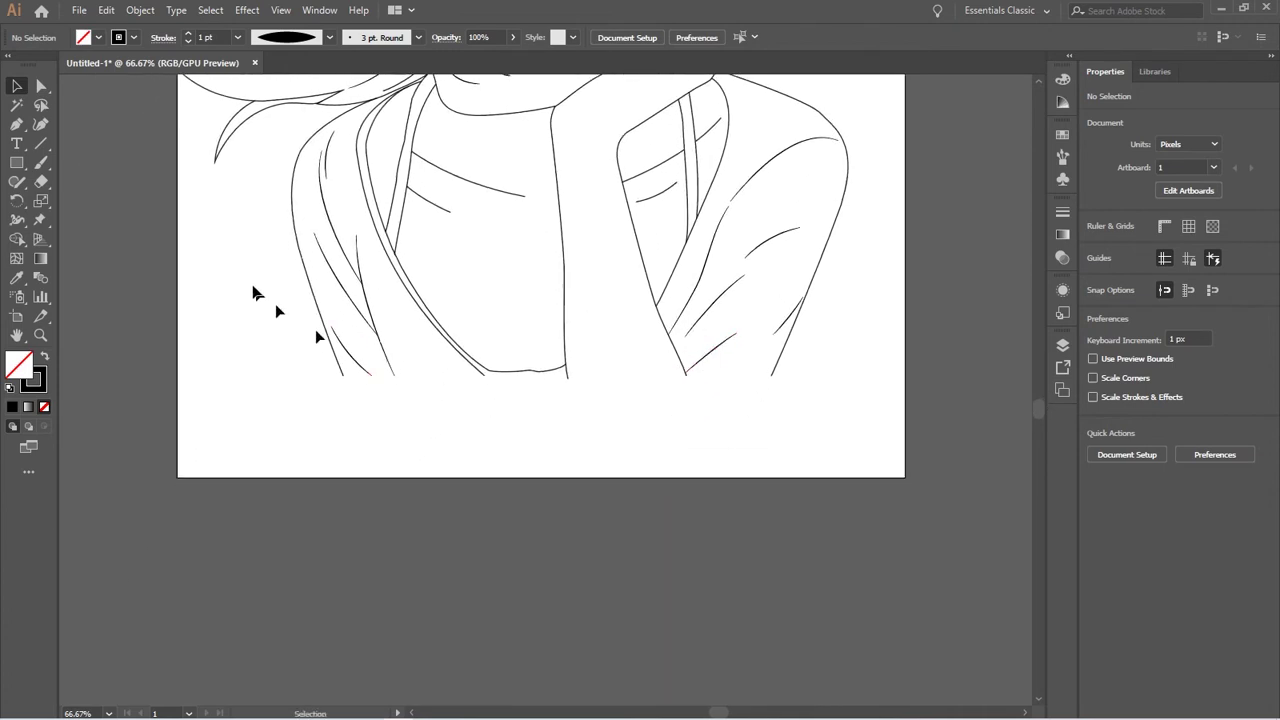
# Draw a gently curved ground line beneath the shoulders with the Pen tool
pyautogui.click(16, 124)
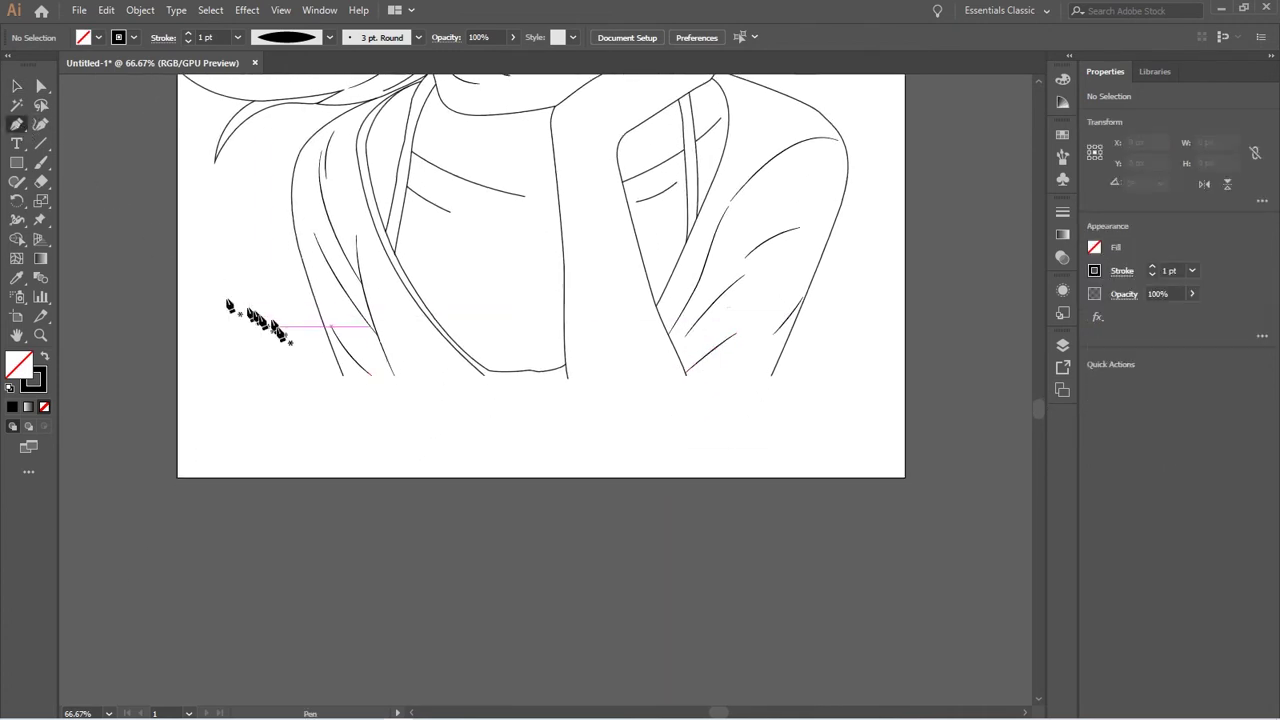
pyautogui.click(252, 368)
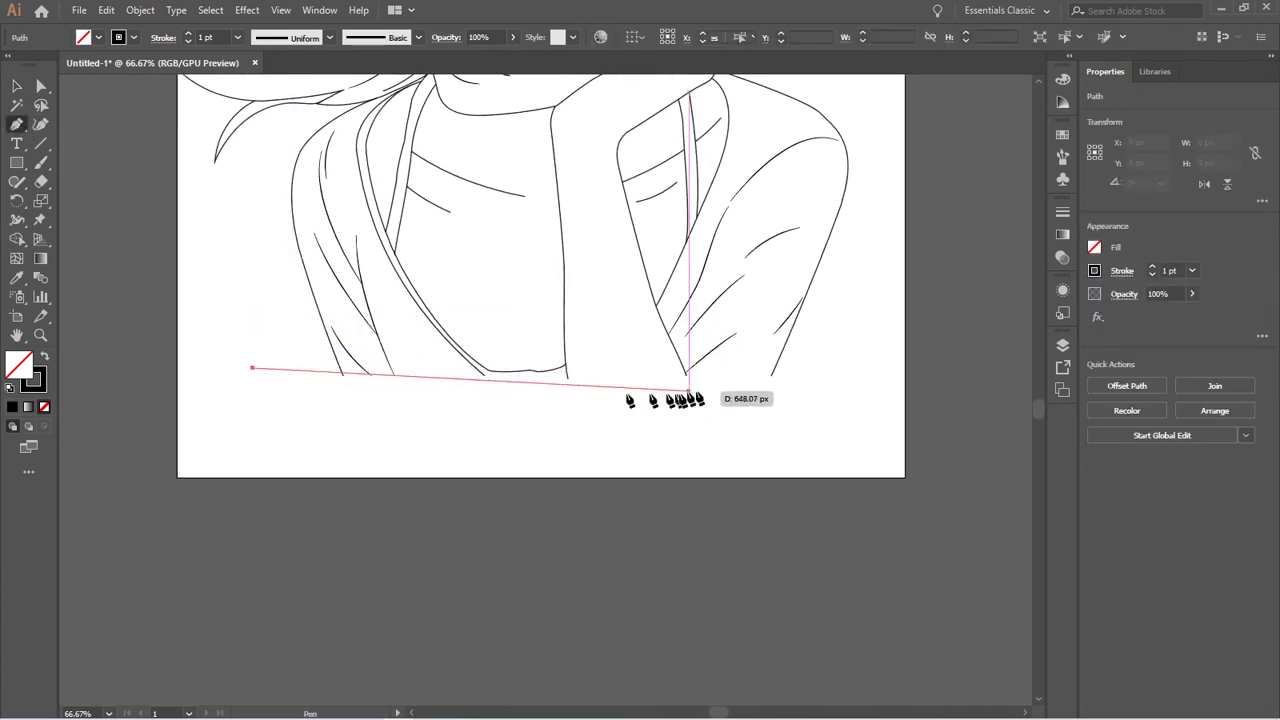
pyautogui.moveTo(825, 369); pyautogui.dragTo(987, 393)
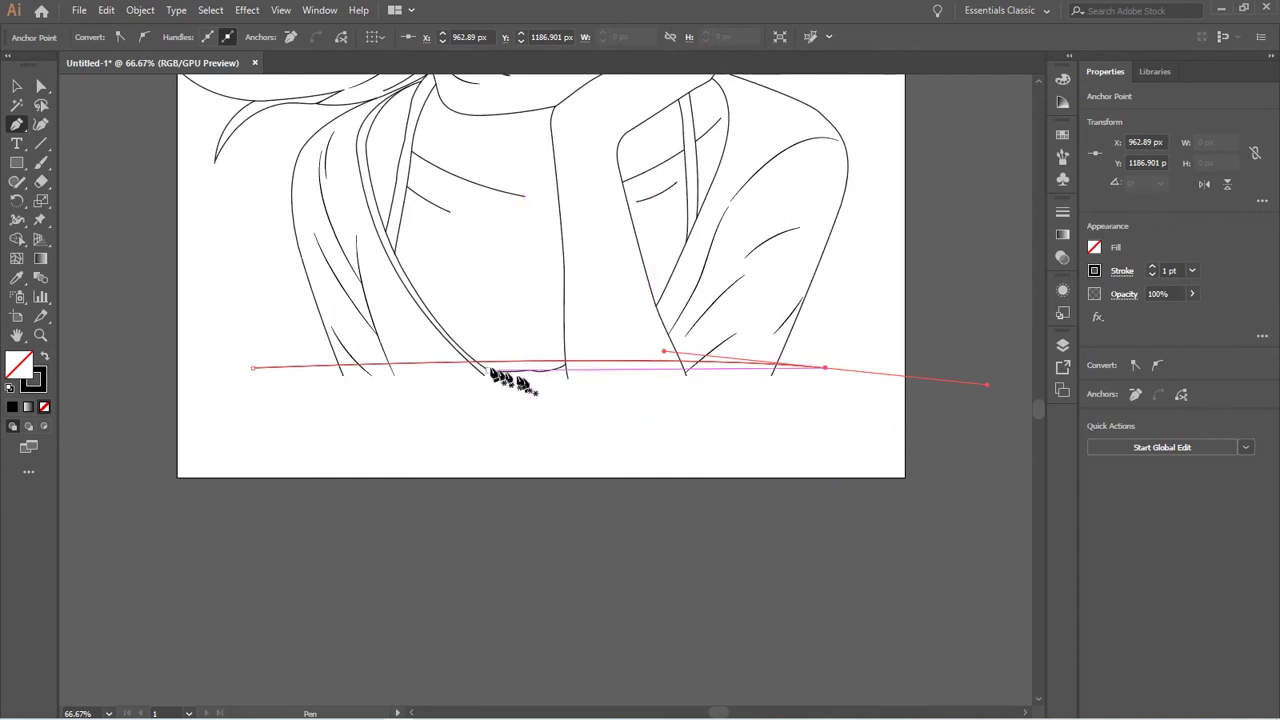
pyautogui.scroll(2, 500, 380)
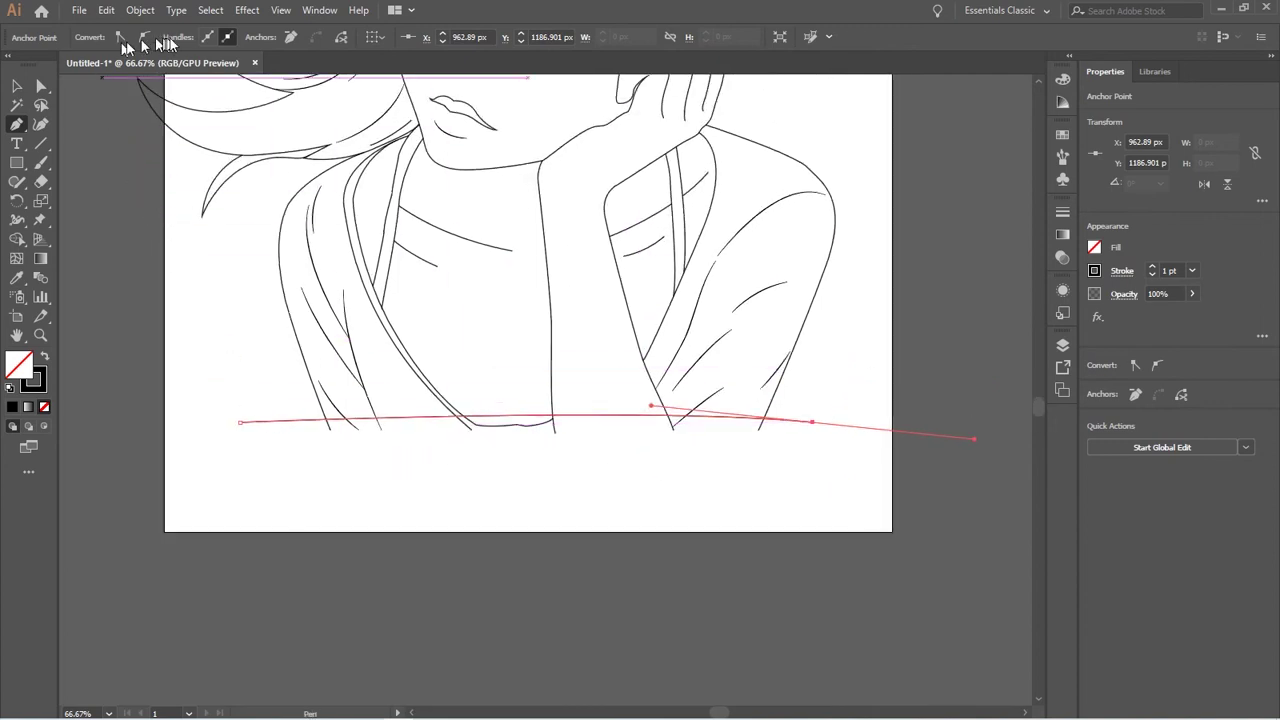
# Give the ground line the elliptical width profile and a 6 pt stroke
pyautogui.click(15, 88)
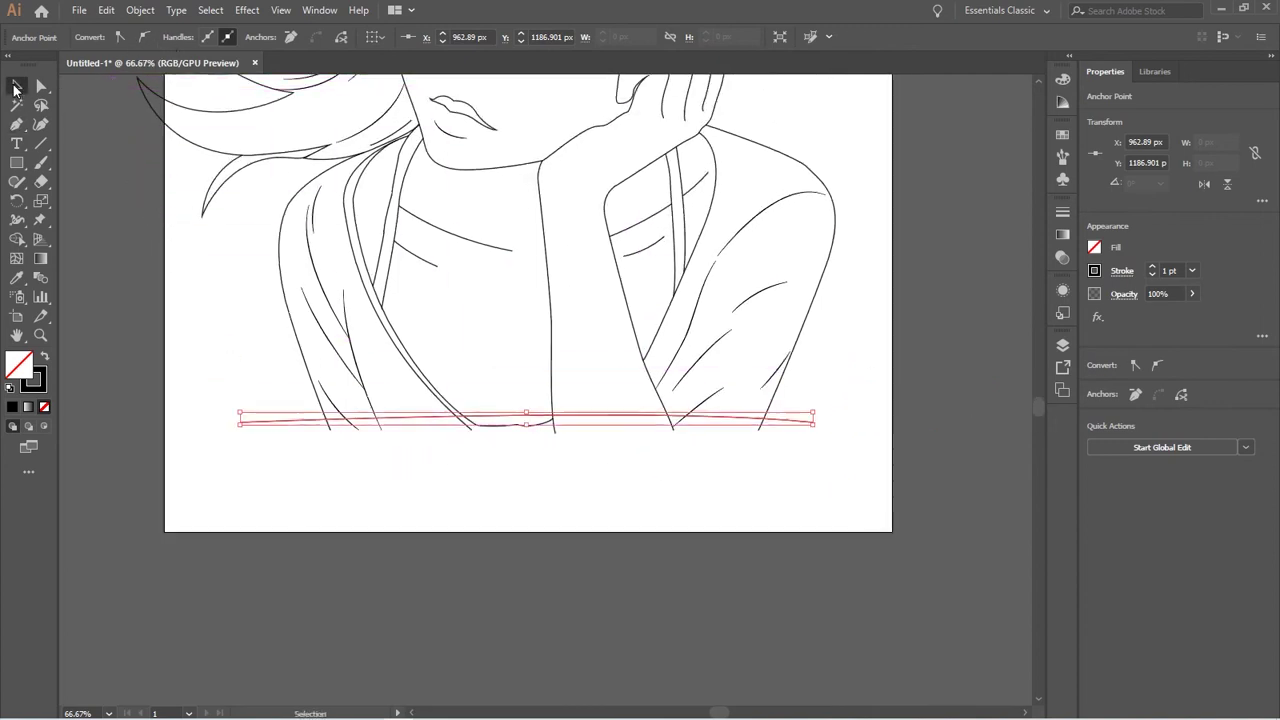
pyautogui.click(268, 423)
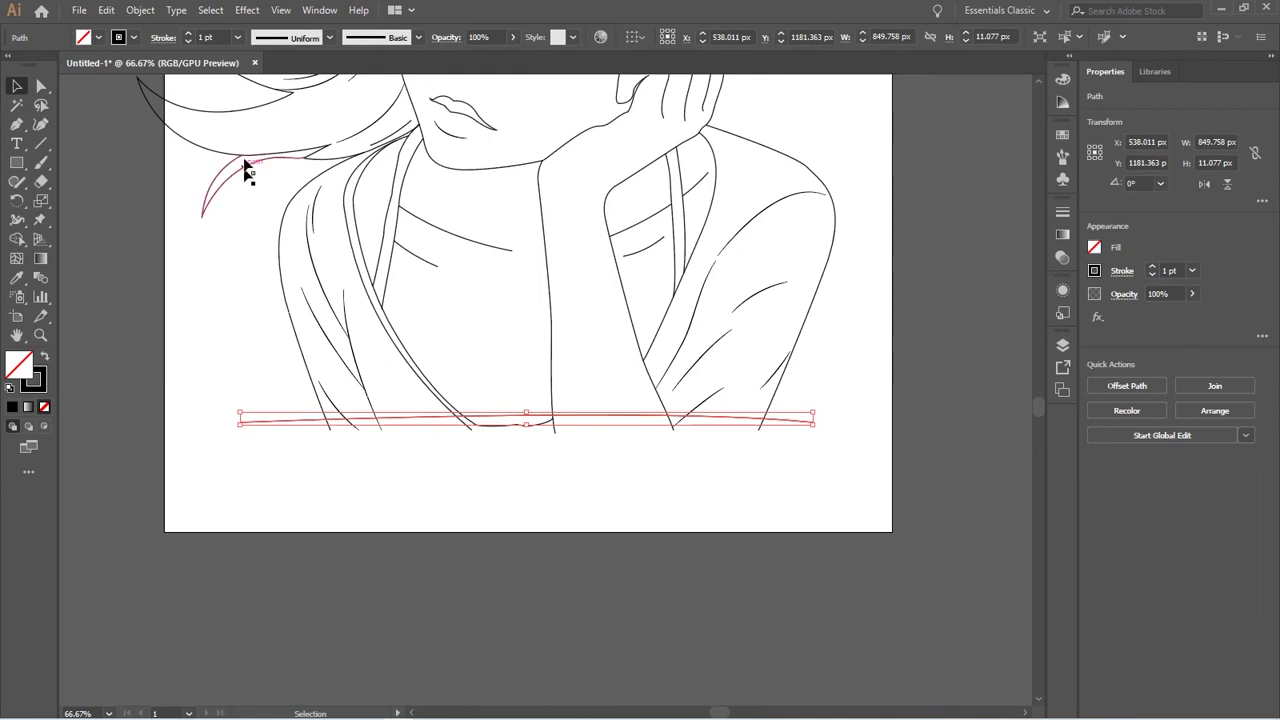
pyautogui.click(331, 39)
pyautogui.click(332, 41)
pyautogui.click(331, 40)
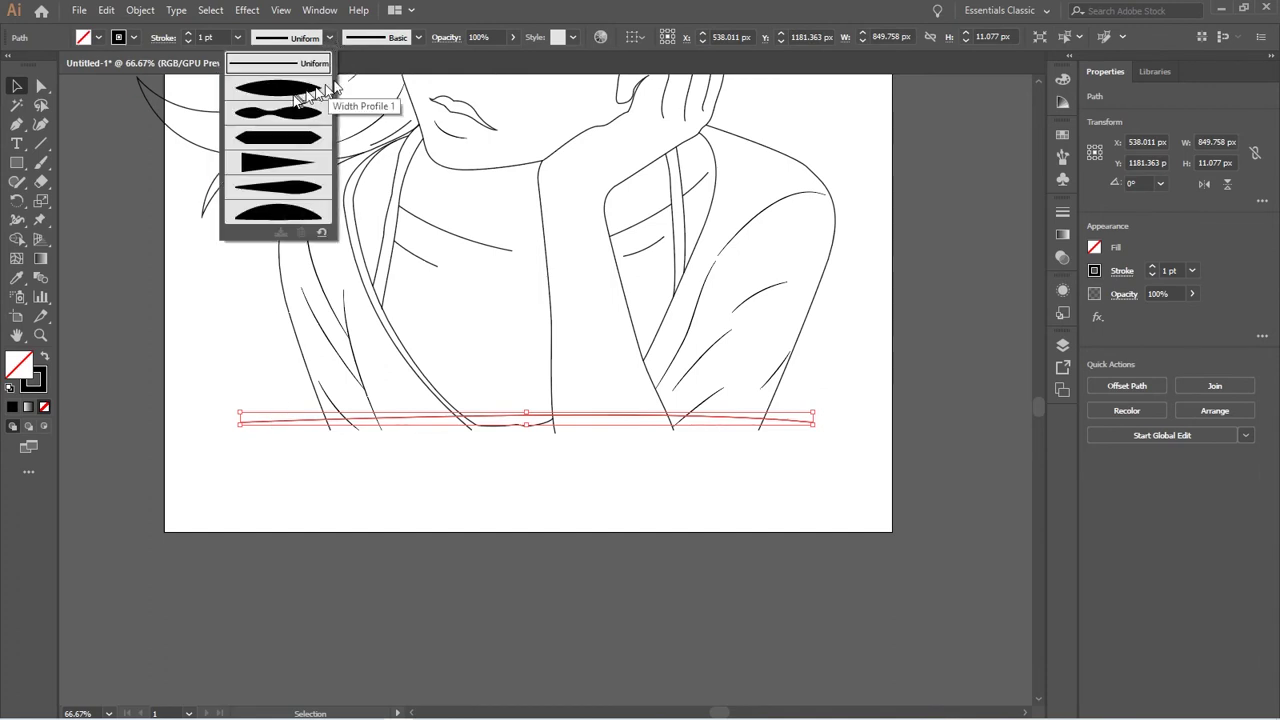
pyautogui.click(284, 103)
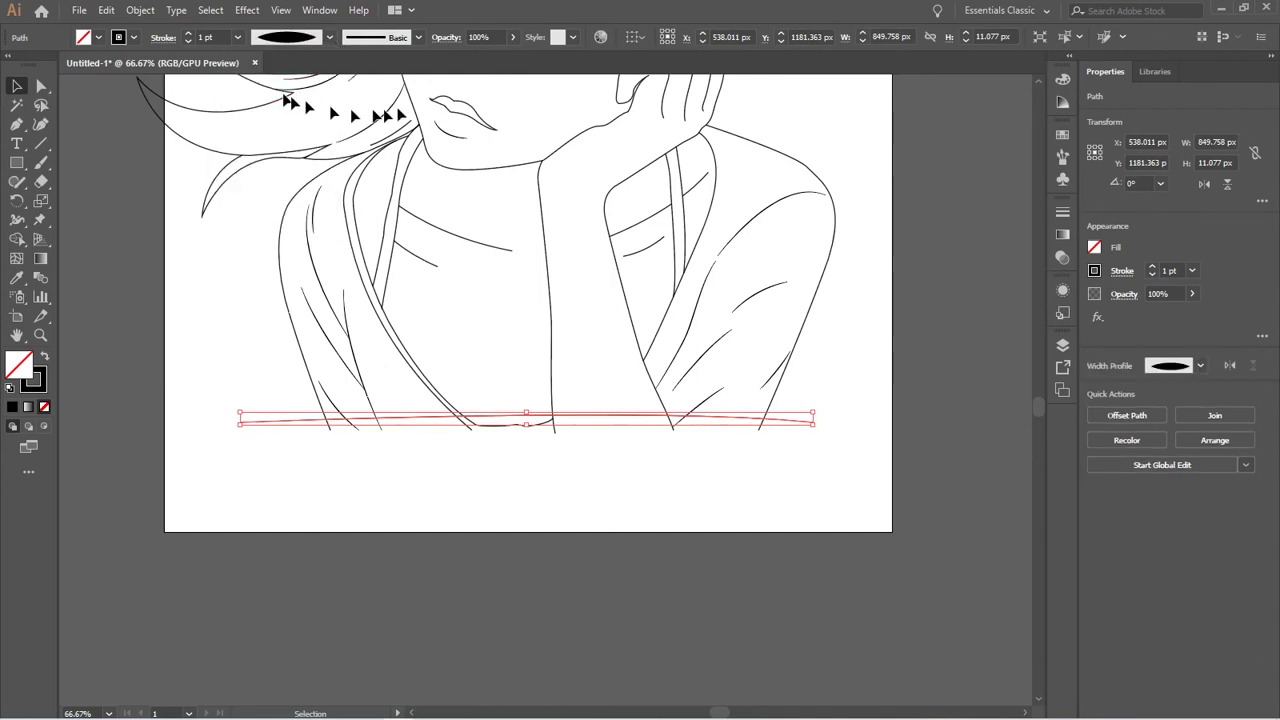
pyautogui.click(190, 35)
pyautogui.click(190, 35)
pyautogui.click(190, 35)
pyautogui.click(190, 35)
pyautogui.click(190, 35)
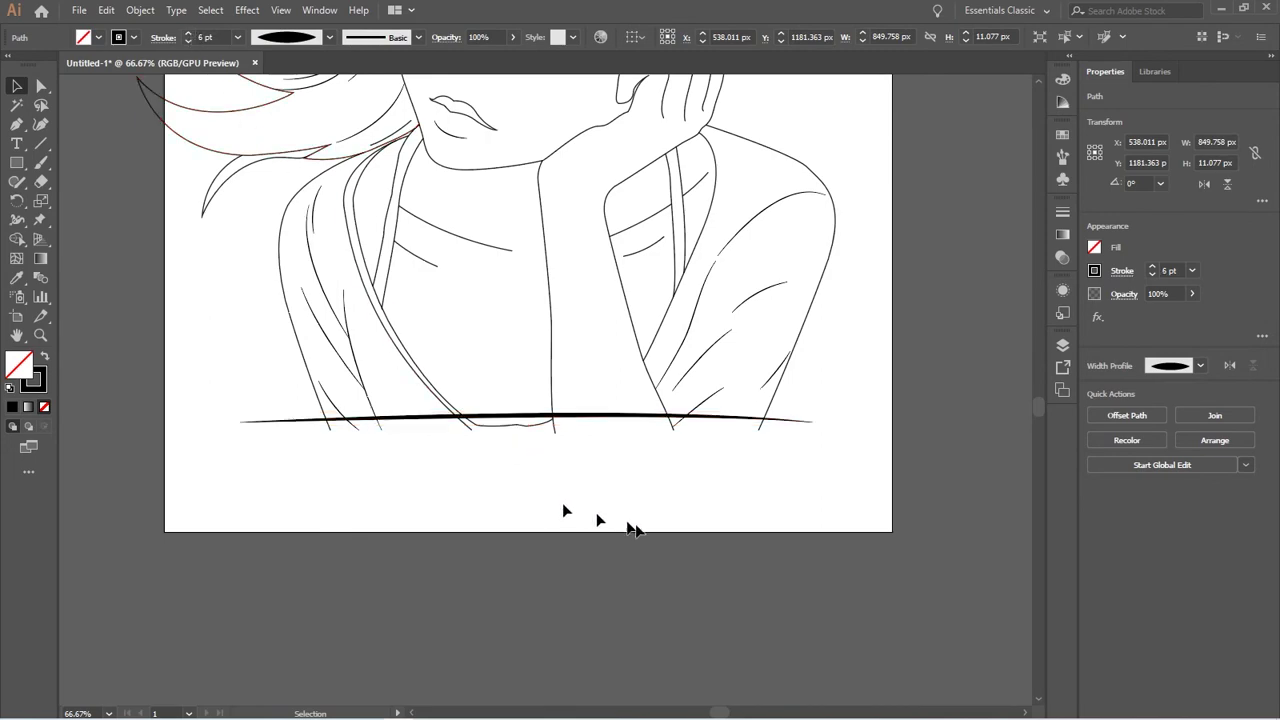
pyautogui.click(634, 528)
# Select all the artwork and nudge it slightly right and down on the artboard
pyautogui.scroll(5, 650, 350)
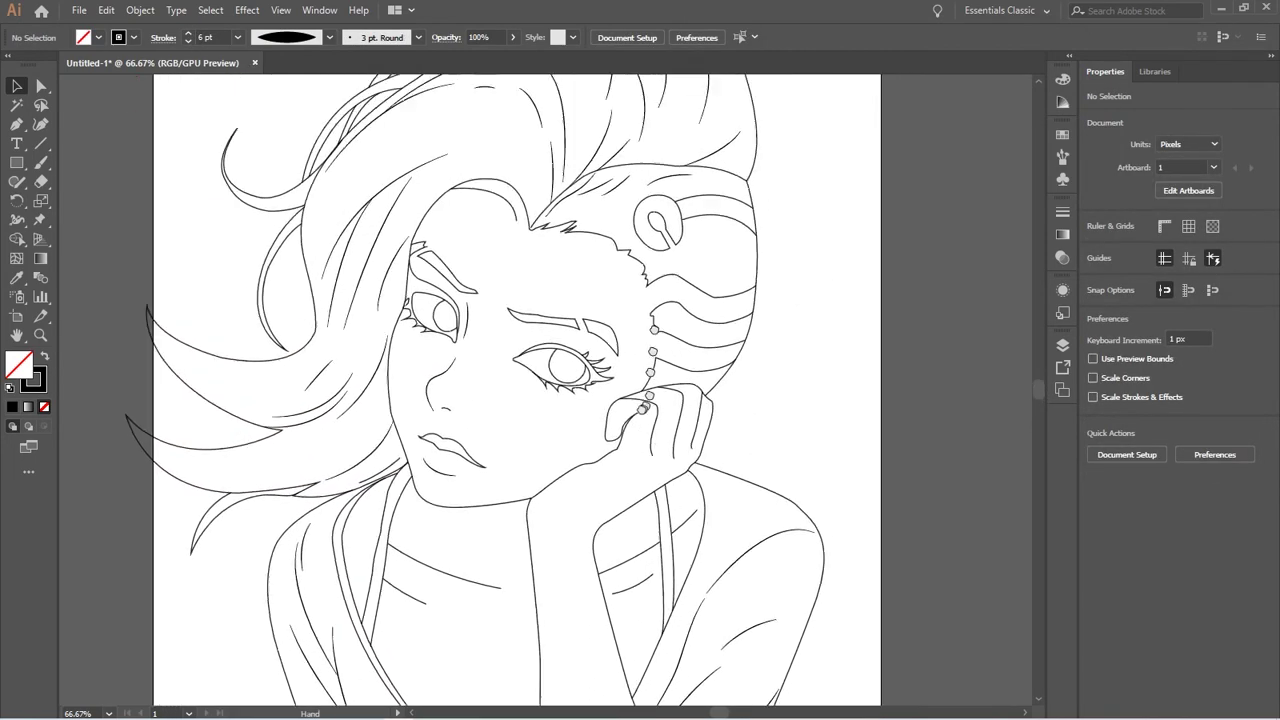
pyautogui.hotkey('ctrl', '-')
pyautogui.hotkey('ctrl', '-')
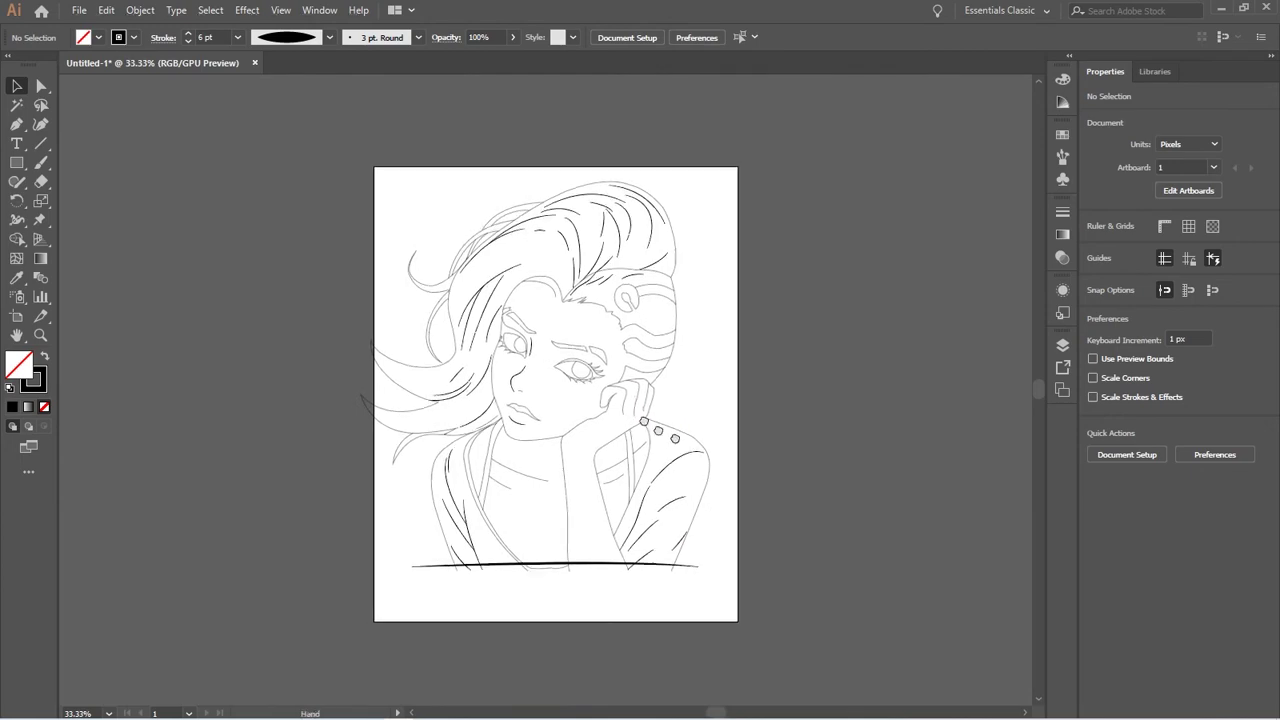
pyautogui.moveTo(420, 275); pyautogui.dragTo(343, 214)
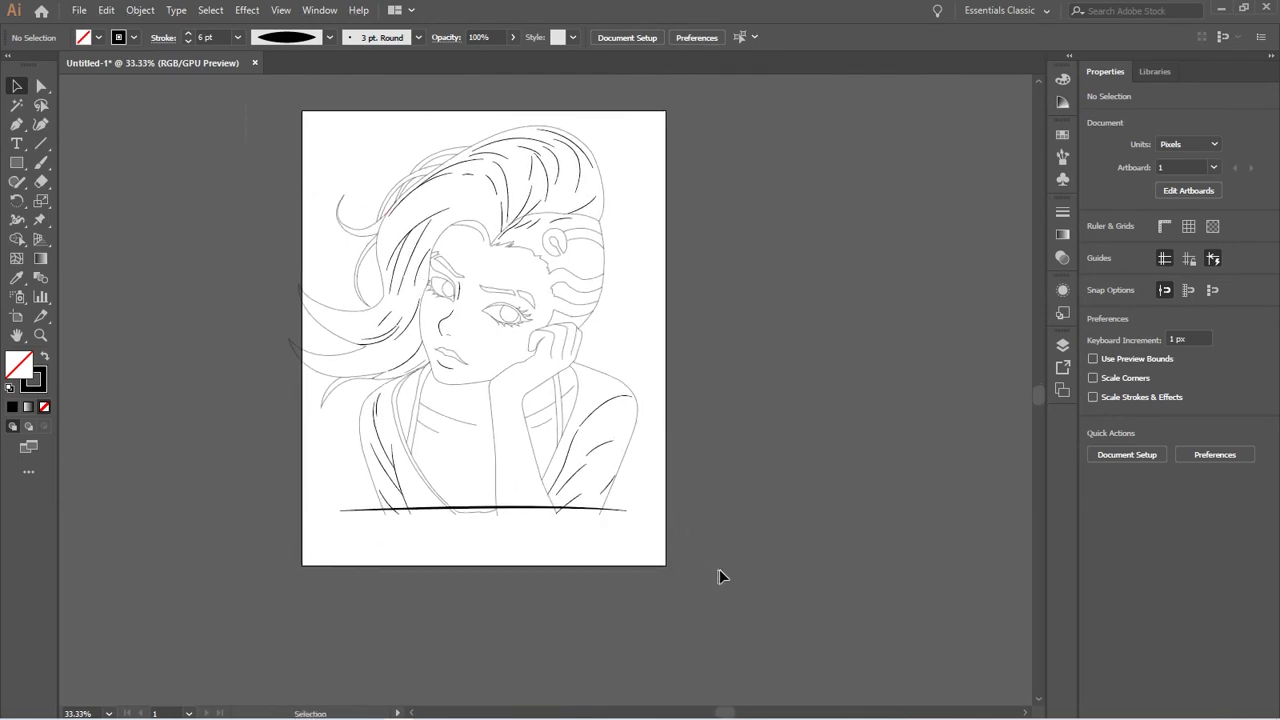
pyautogui.hotkey('ctrl', 'a')
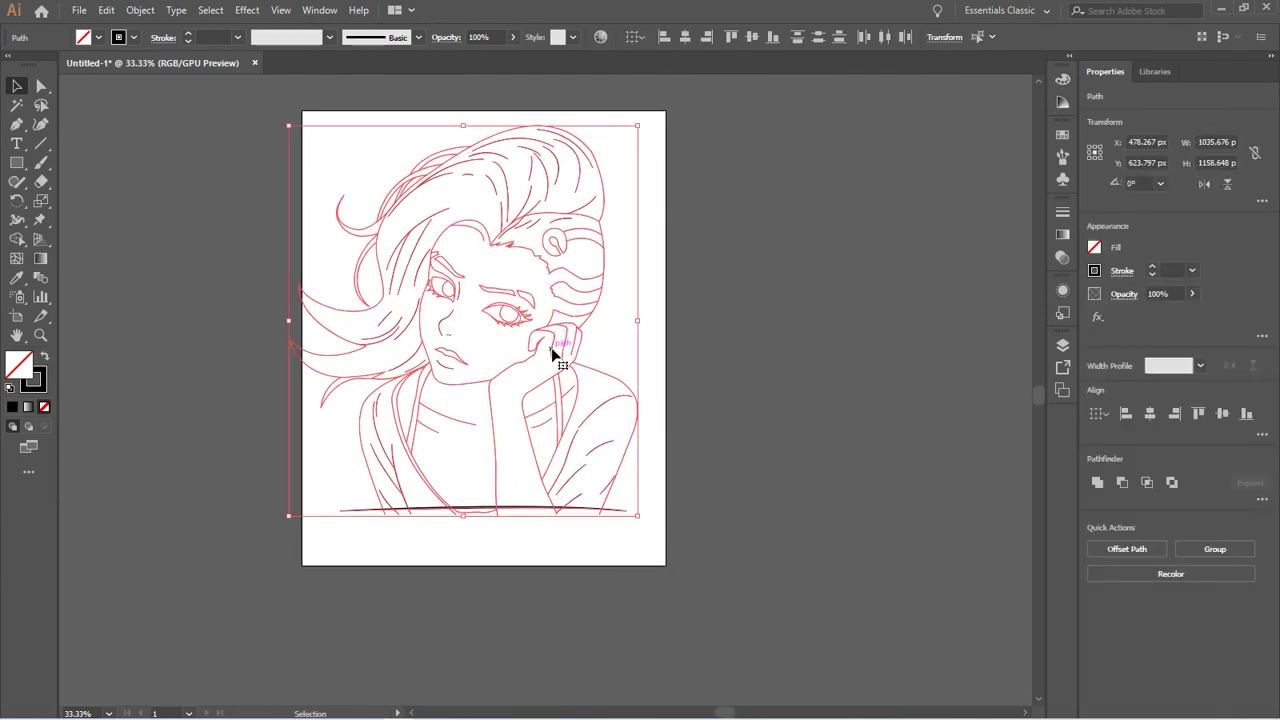
pyautogui.moveTo(552, 354); pyautogui.dragTo(566, 358)
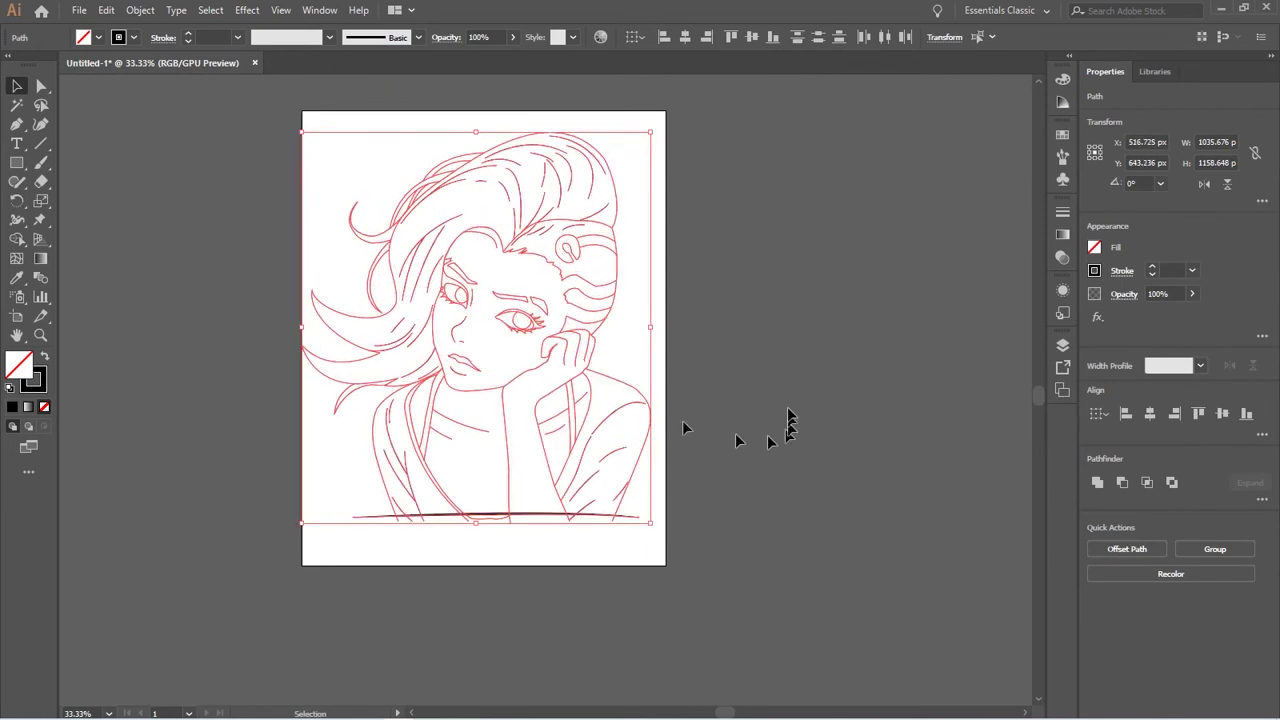
pyautogui.click(768, 376)
# Pan and zoom around the repositioned drawing to check its placement
pyautogui.moveTo(651, 377); pyautogui.dragTo(691, 414)
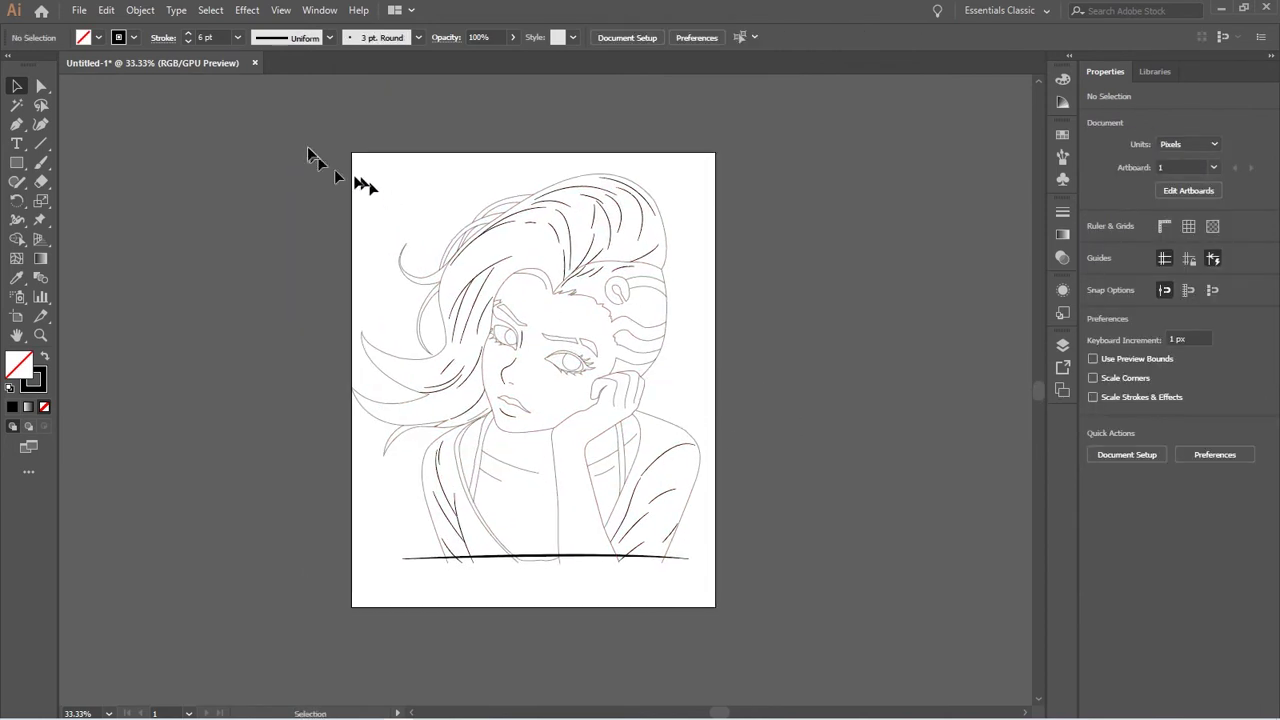
pyautogui.hotkey('ctrl', 'a')
pyautogui.click(771, 451)
pyautogui.moveTo(771, 451); pyautogui.dragTo(732, 422)
pyautogui.scroll(1, 732, 421)
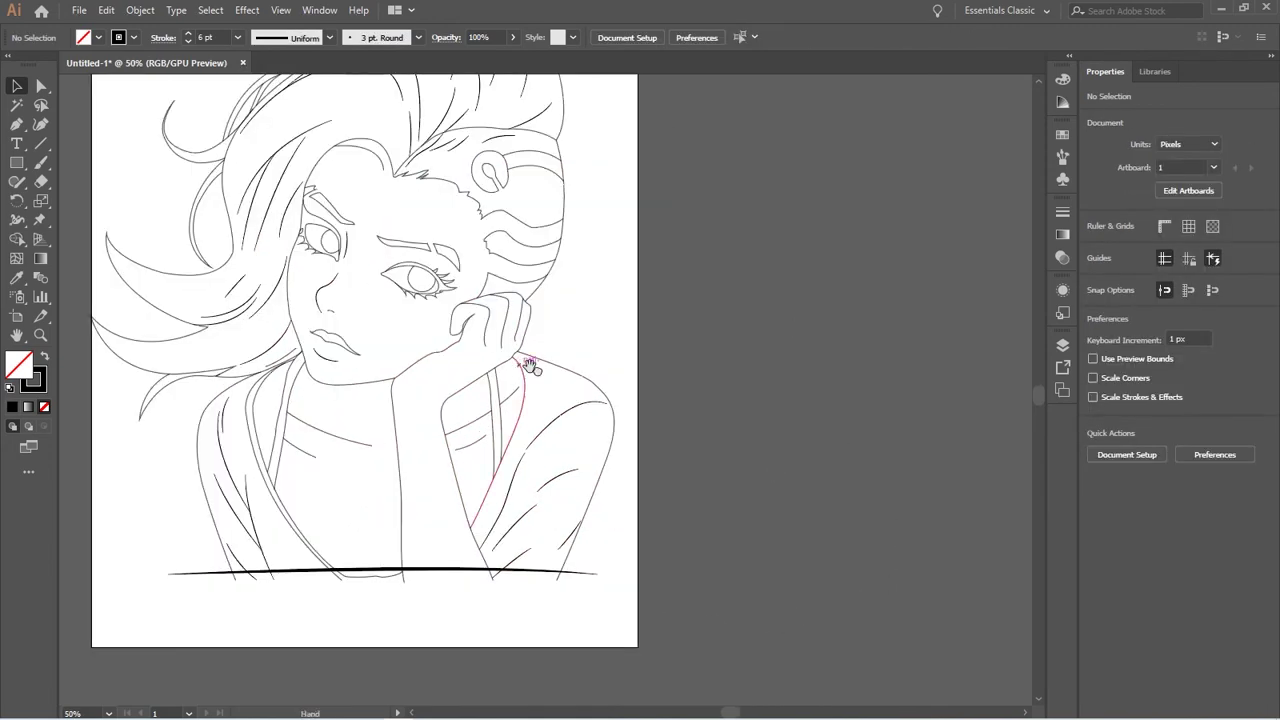
pyautogui.moveTo(530, 367); pyautogui.dragTo(793, 474)
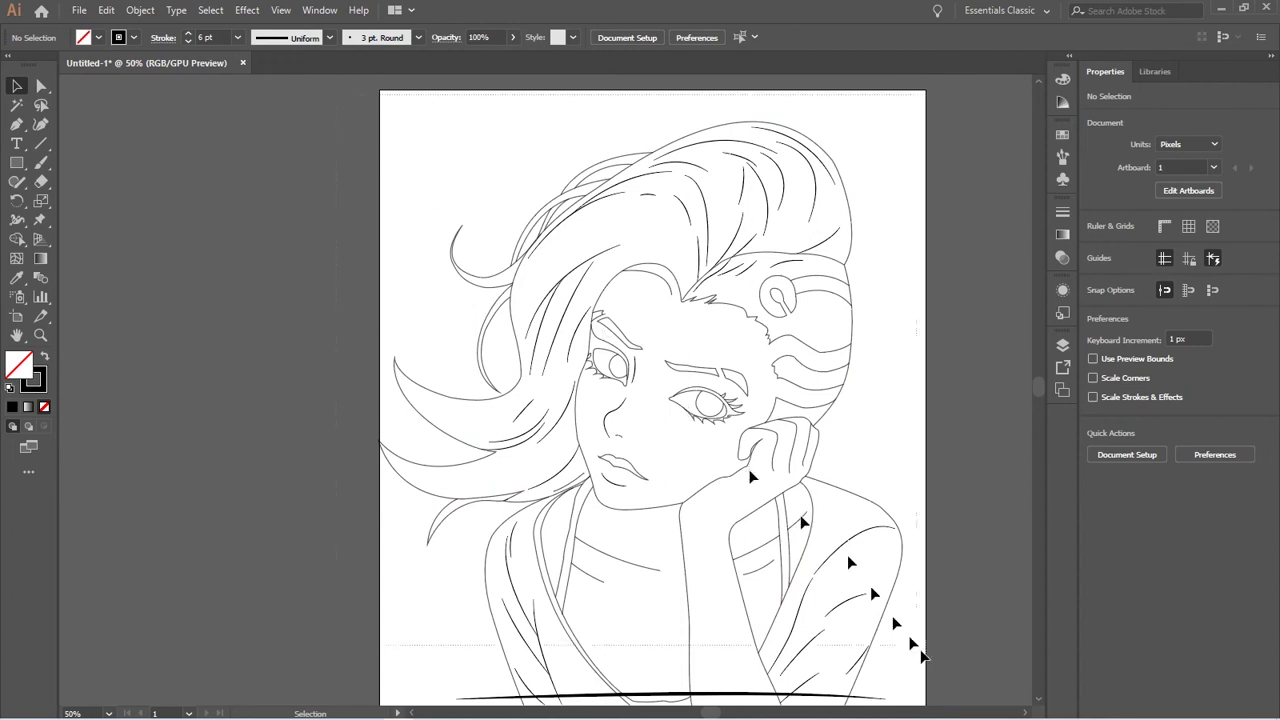
pyautogui.scroll(-3, 940, 680)
pyautogui.scroll(-2, 932, 640)
# Select all the artwork and raise the stroke weight to 3 pt
pyautogui.hotkey('ctrl', 'a')
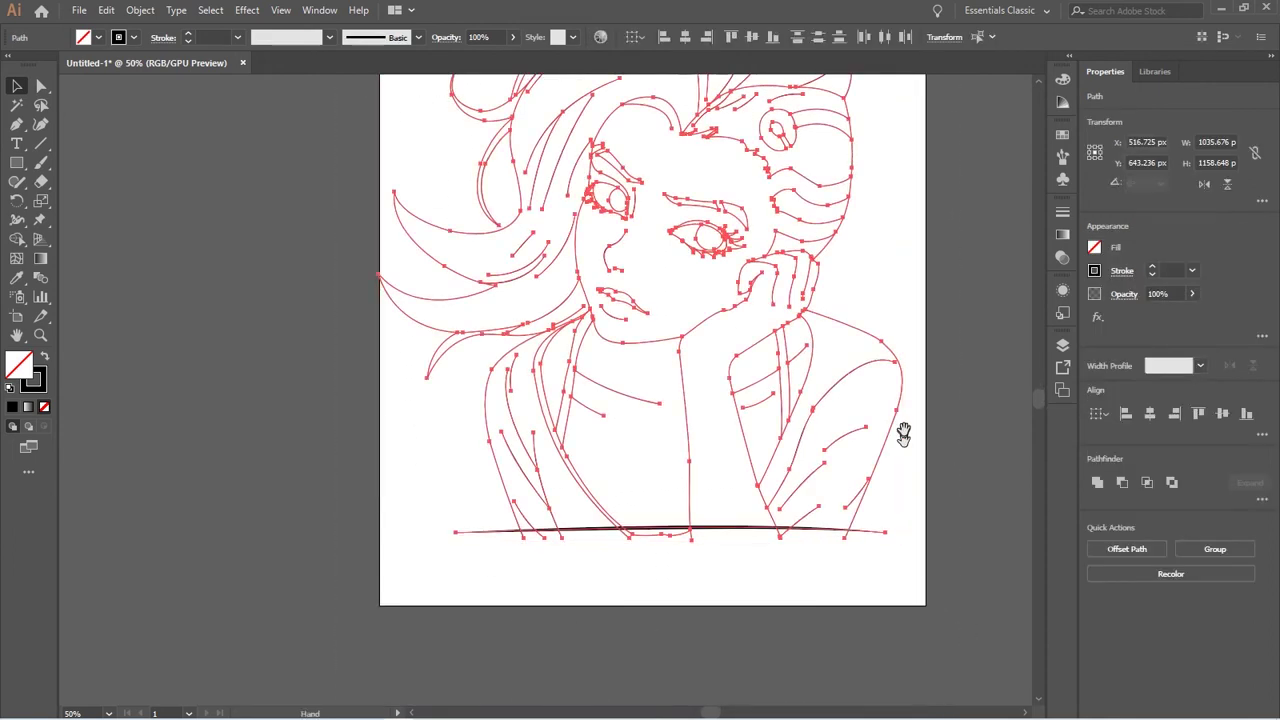
pyautogui.hscroll(4, 720, 467)
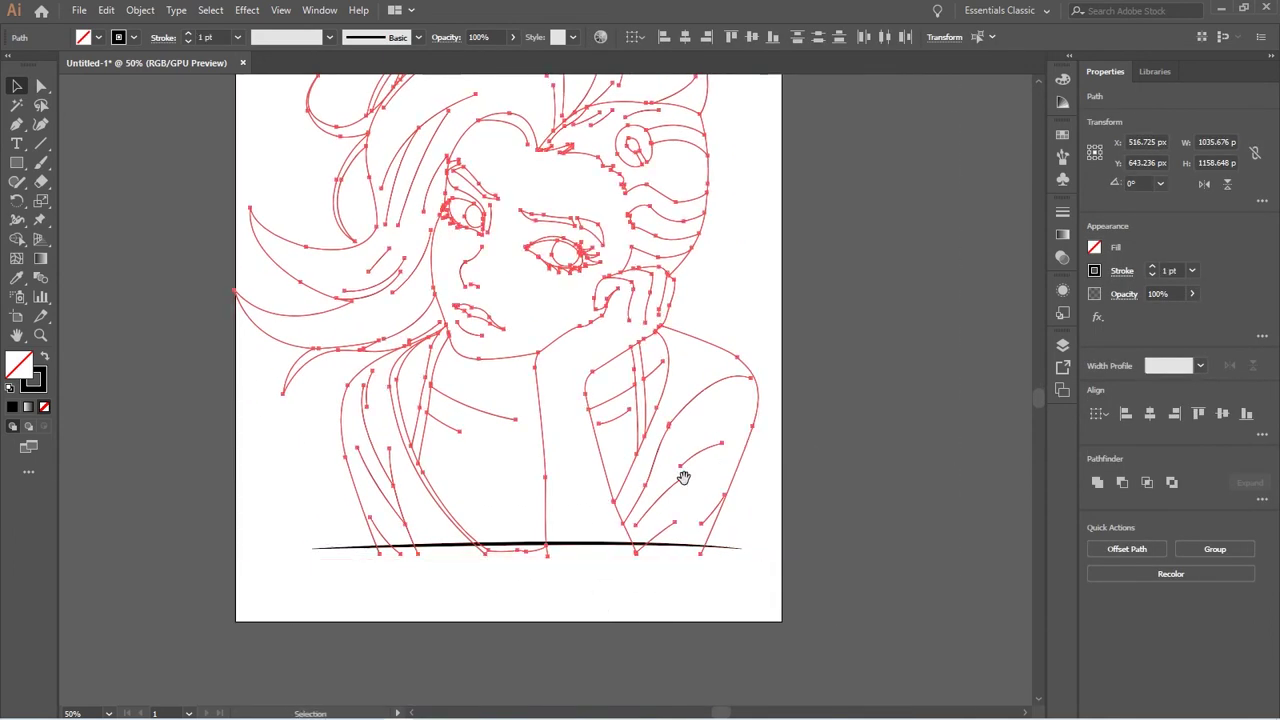
pyautogui.scroll(3, 597, 549)
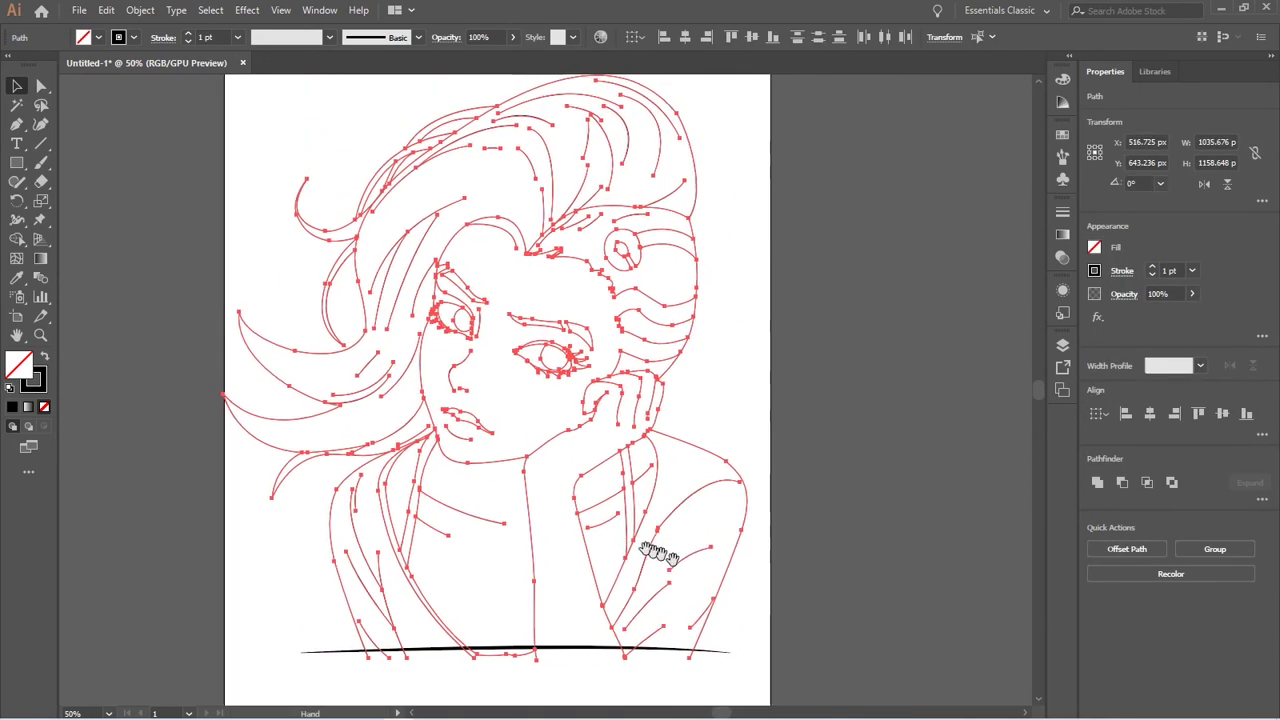
pyautogui.click(189, 34)
pyautogui.click(189, 35)
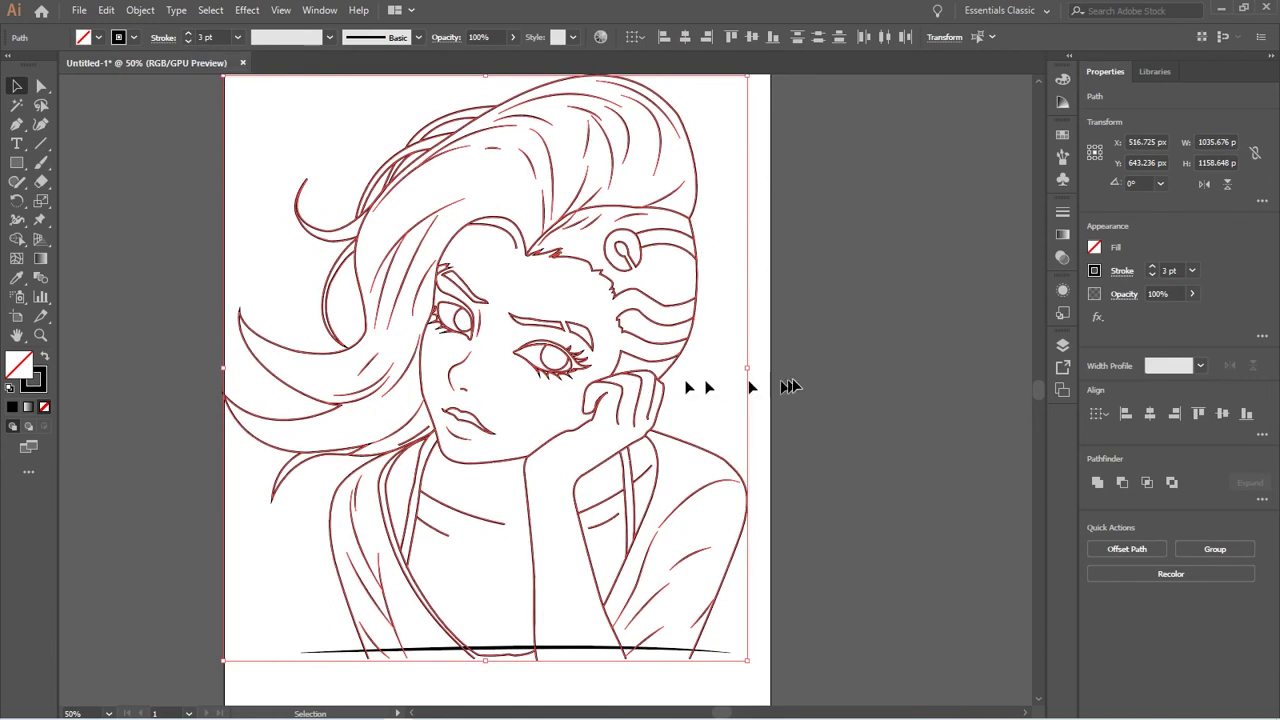
pyautogui.click(838, 366)
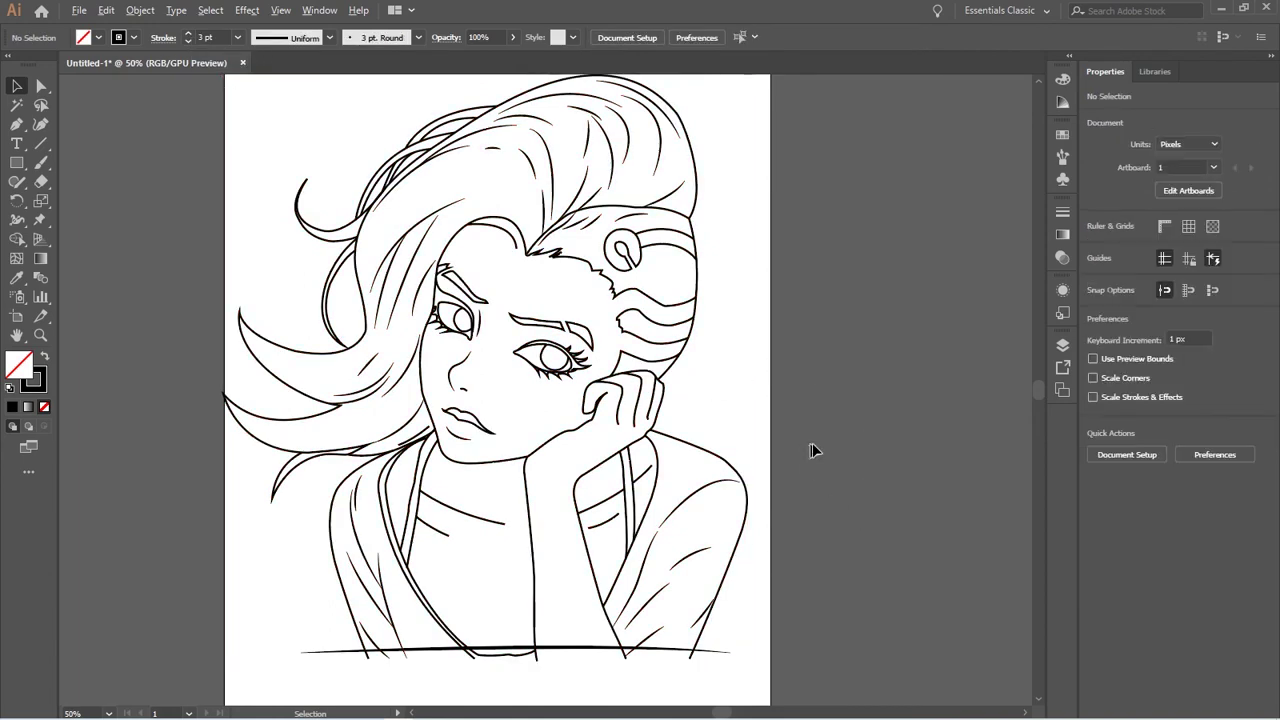
# Zoom in to check the bolder outlines, then reselect the whole line drawing
pyautogui.scroll(-1, 815, 450)
pyautogui.moveTo(866, 517); pyautogui.dragTo(775, 469)
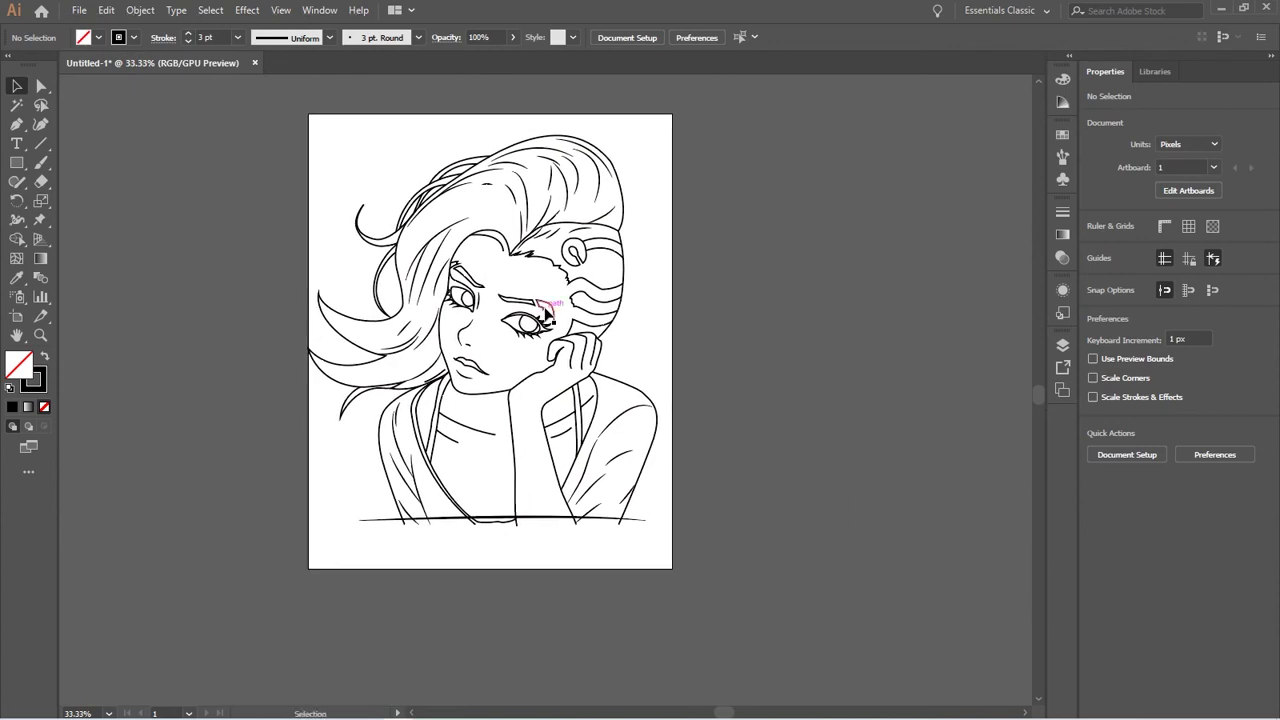
pyautogui.scroll(3, 548, 315)
pyautogui.scroll(2, 555, 320)
pyautogui.scroll(-1, 555, 320)
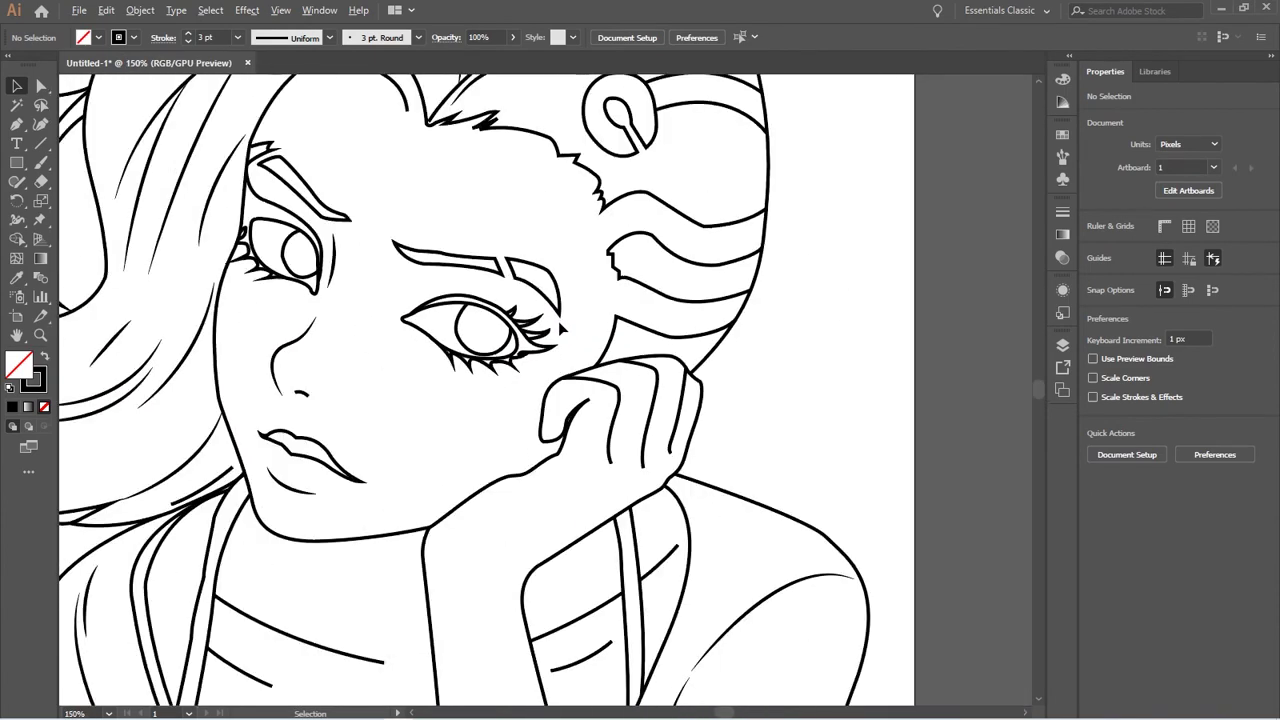
pyautogui.scroll(-3, 562, 327)
pyautogui.scroll(-1, 562, 327)
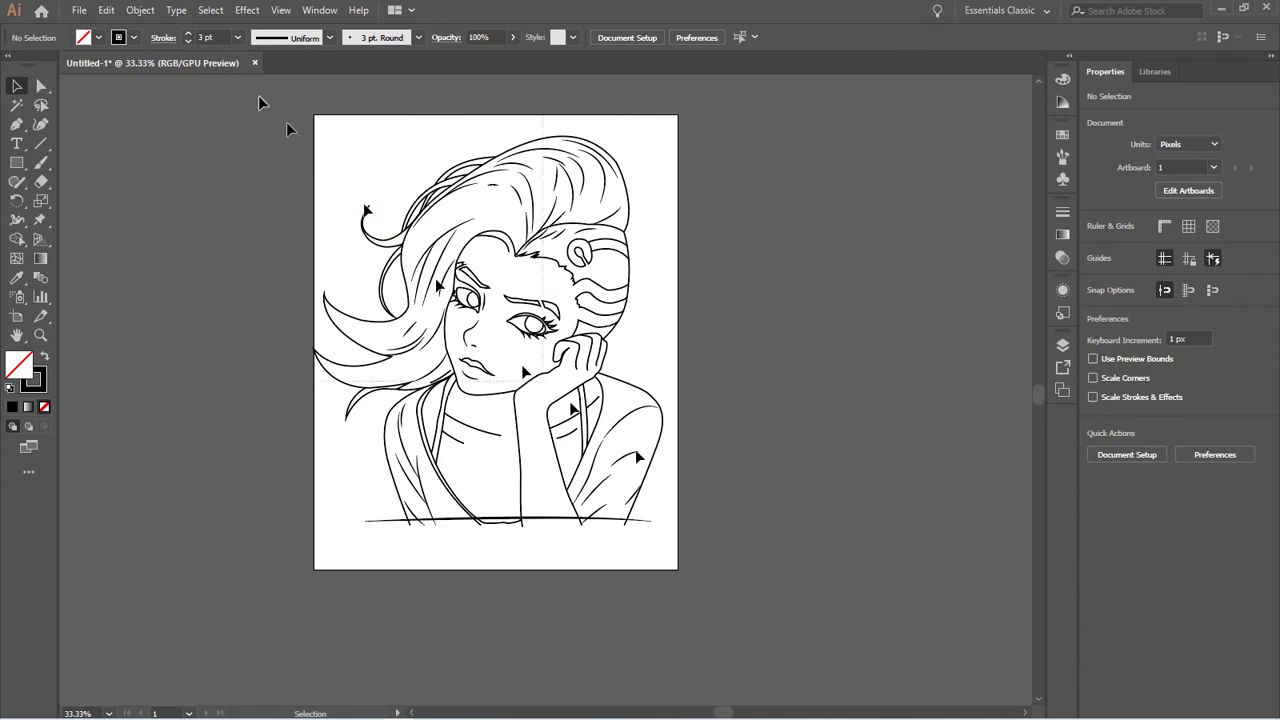
pyautogui.moveTo(820, 585); pyautogui.dragTo(275, 300)
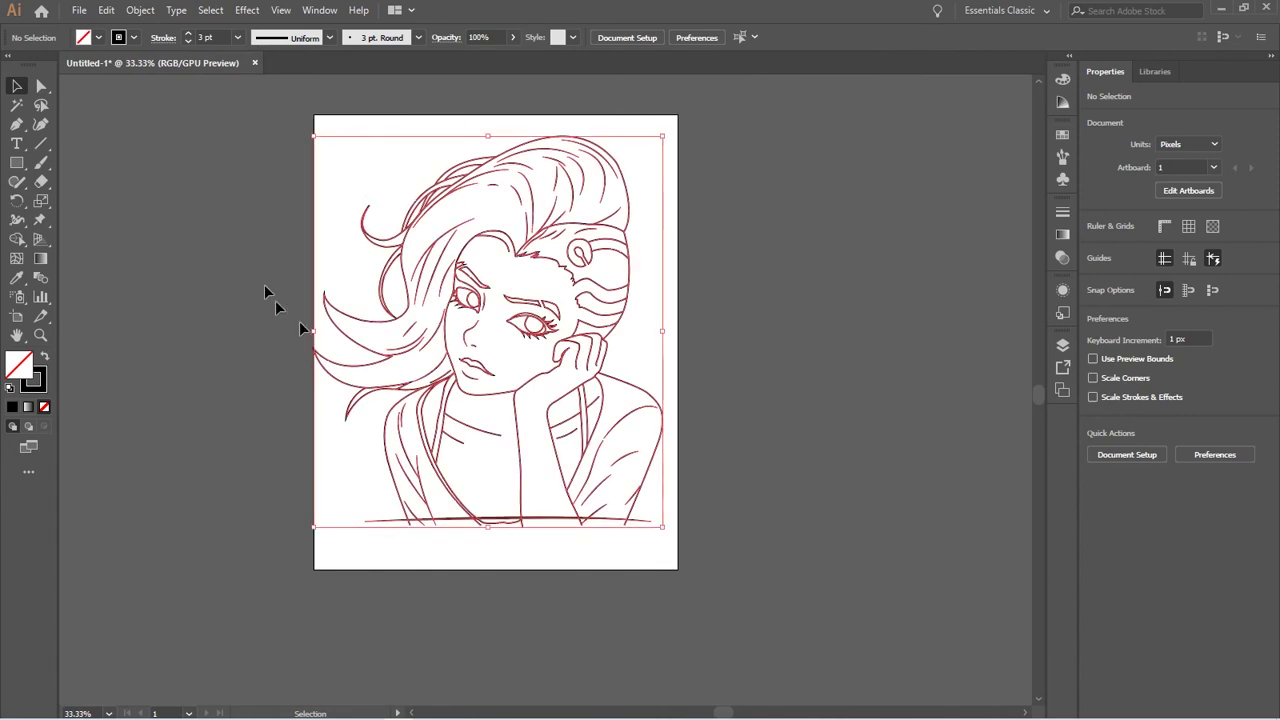
# Lower the portrait outlines' stroke weight to 2 pt in the control bar
pyautogui.click(188, 41)
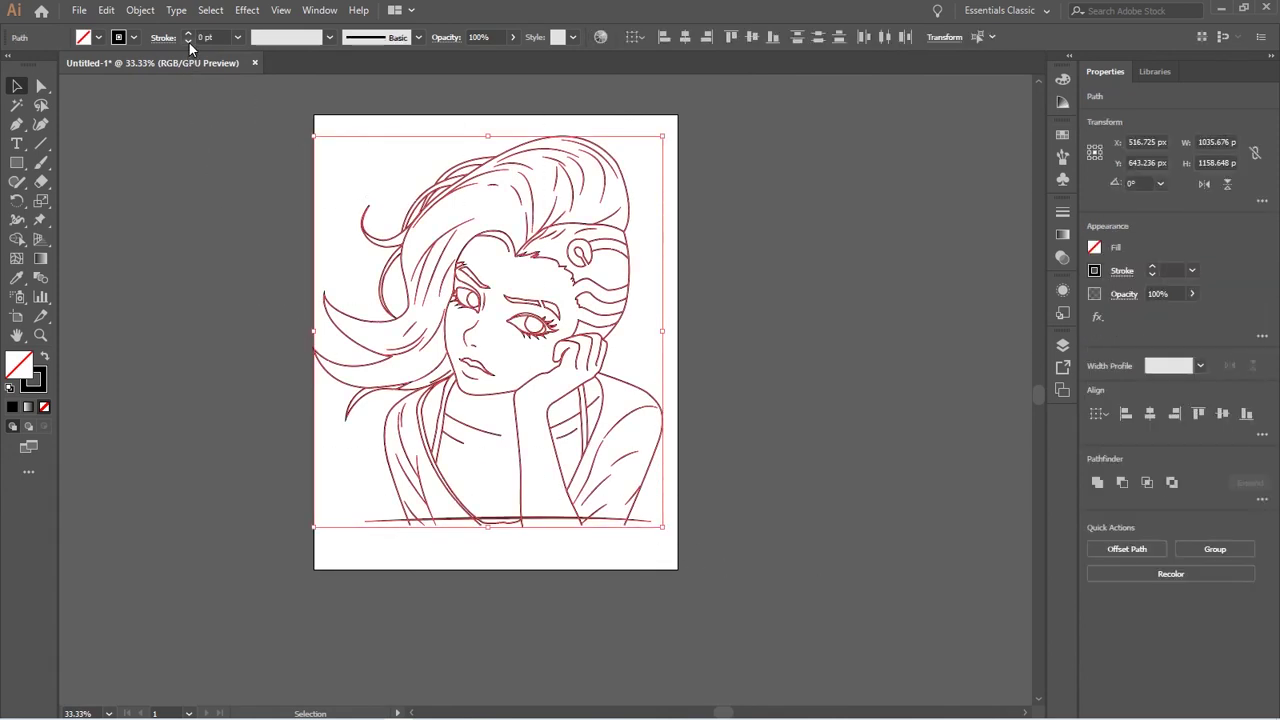
pyautogui.click(228, 237)
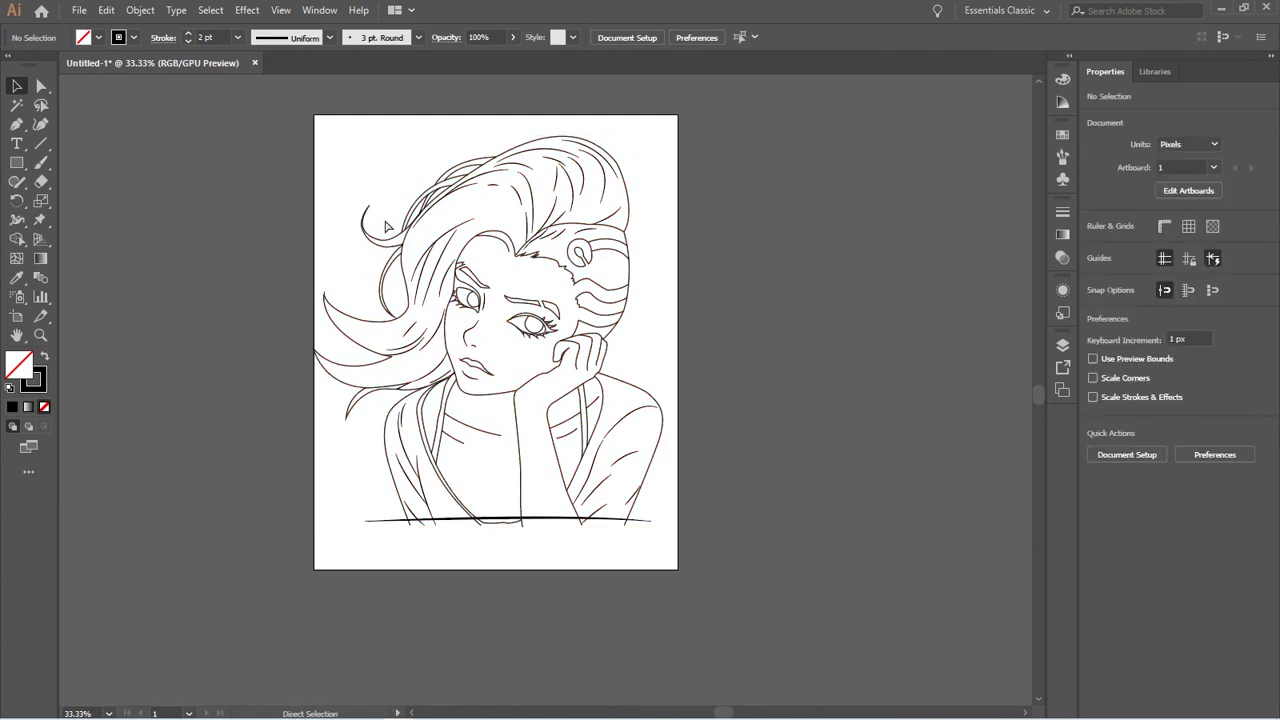
pyautogui.click(385, 226)
pyautogui.press('v')
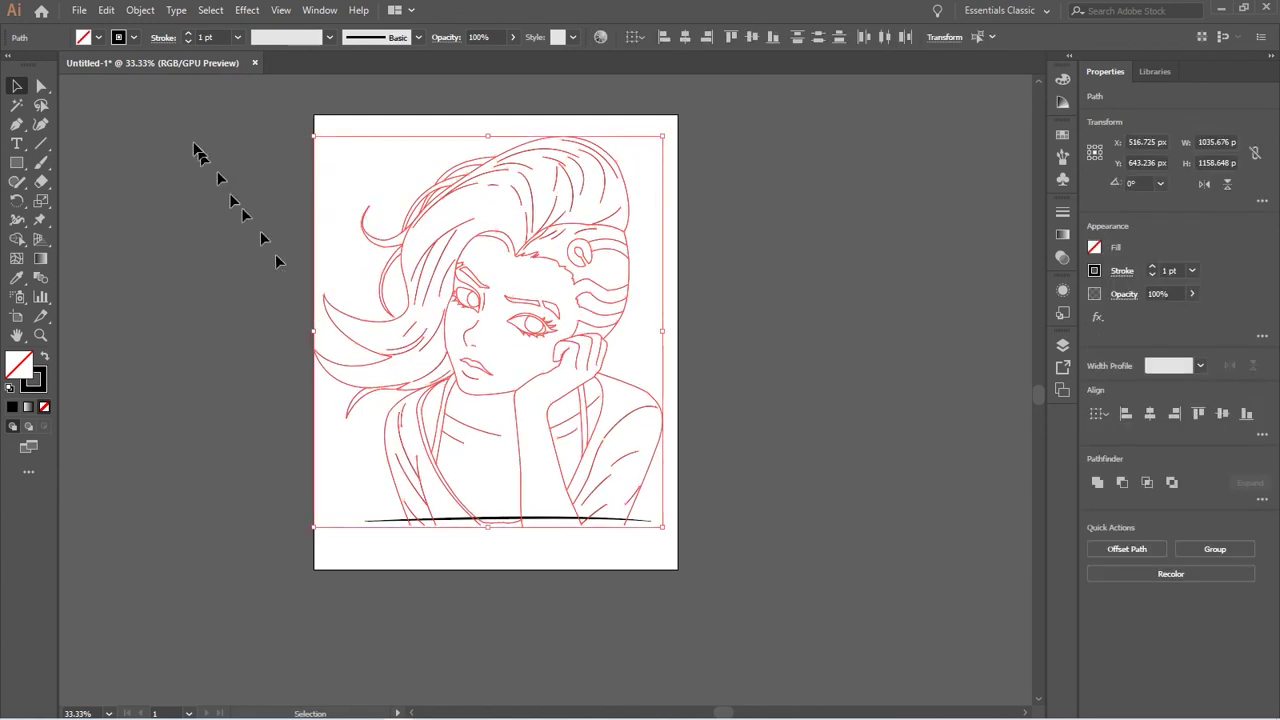
pyautogui.click(190, 36)
# Deselect and zoom in to inspect the thinner lines, then marquee-select the whole drawing
pyautogui.click(791, 439)
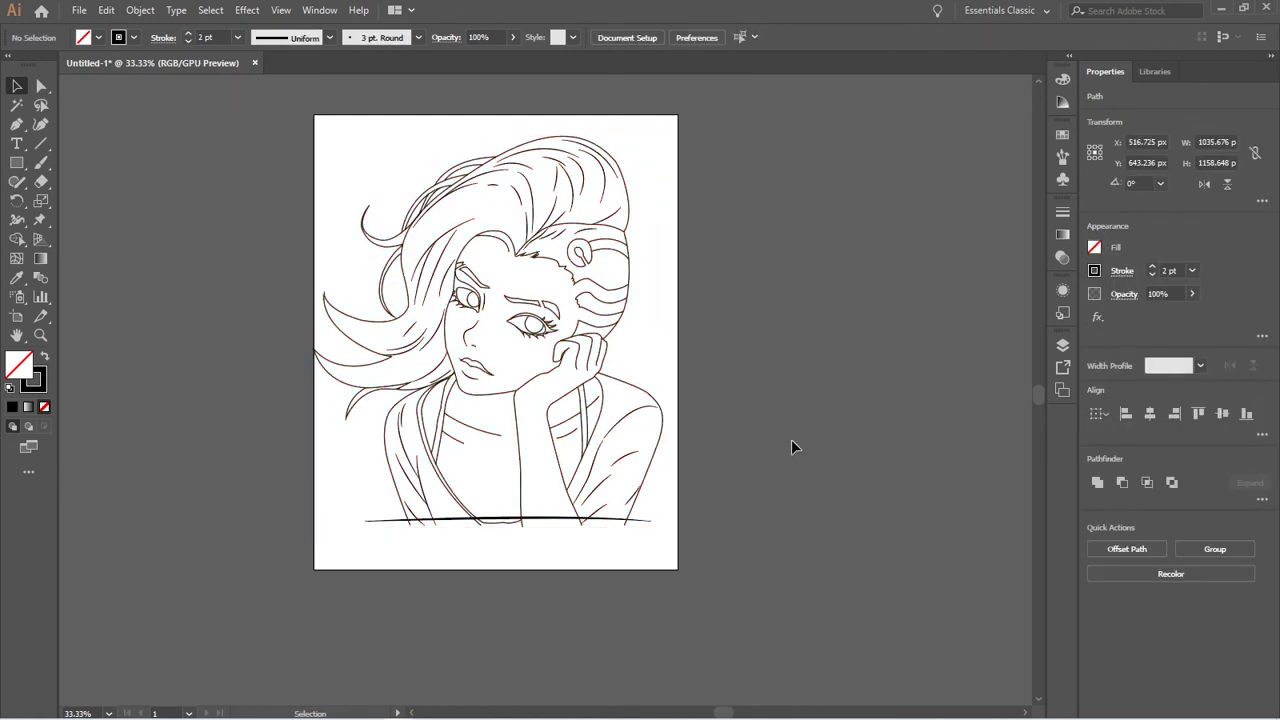
pyautogui.scroll(1, 655, 452)
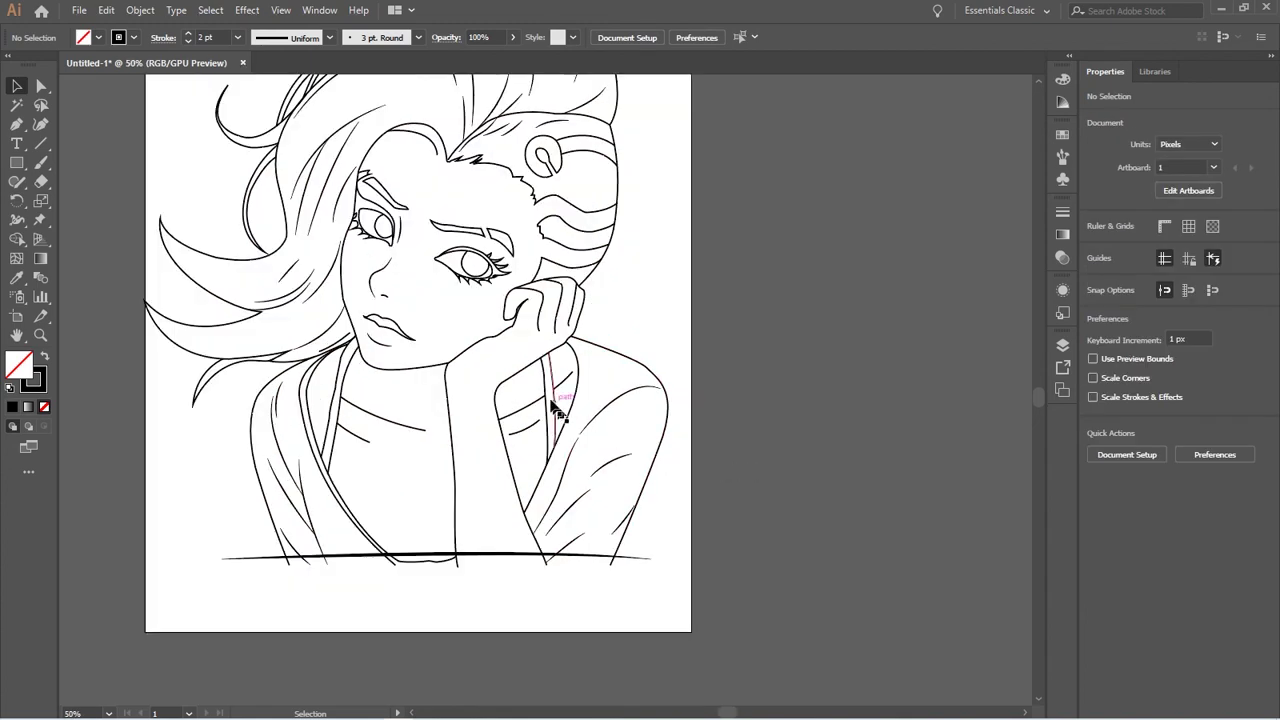
pyautogui.scroll(1, 557, 410)
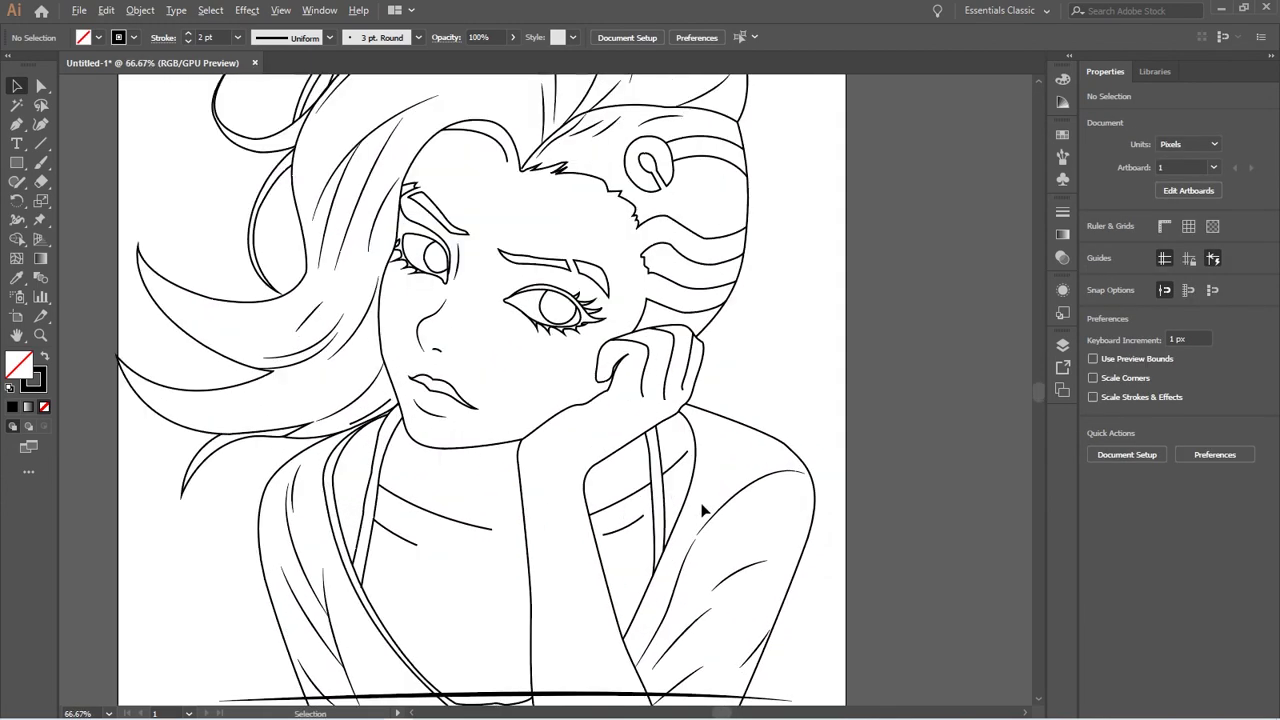
pyautogui.scroll(-1, 703, 511)
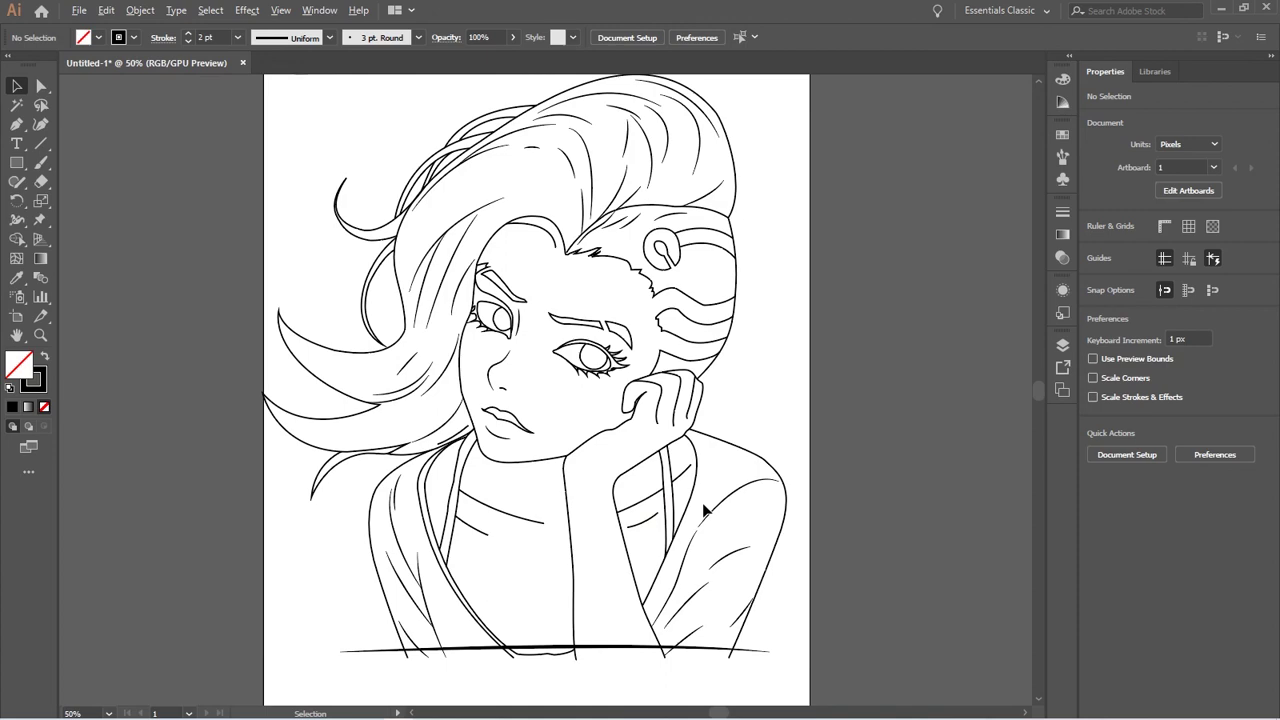
pyautogui.scroll(-1, 703, 511)
pyautogui.moveTo(344, 197); pyautogui.dragTo(840, 647)
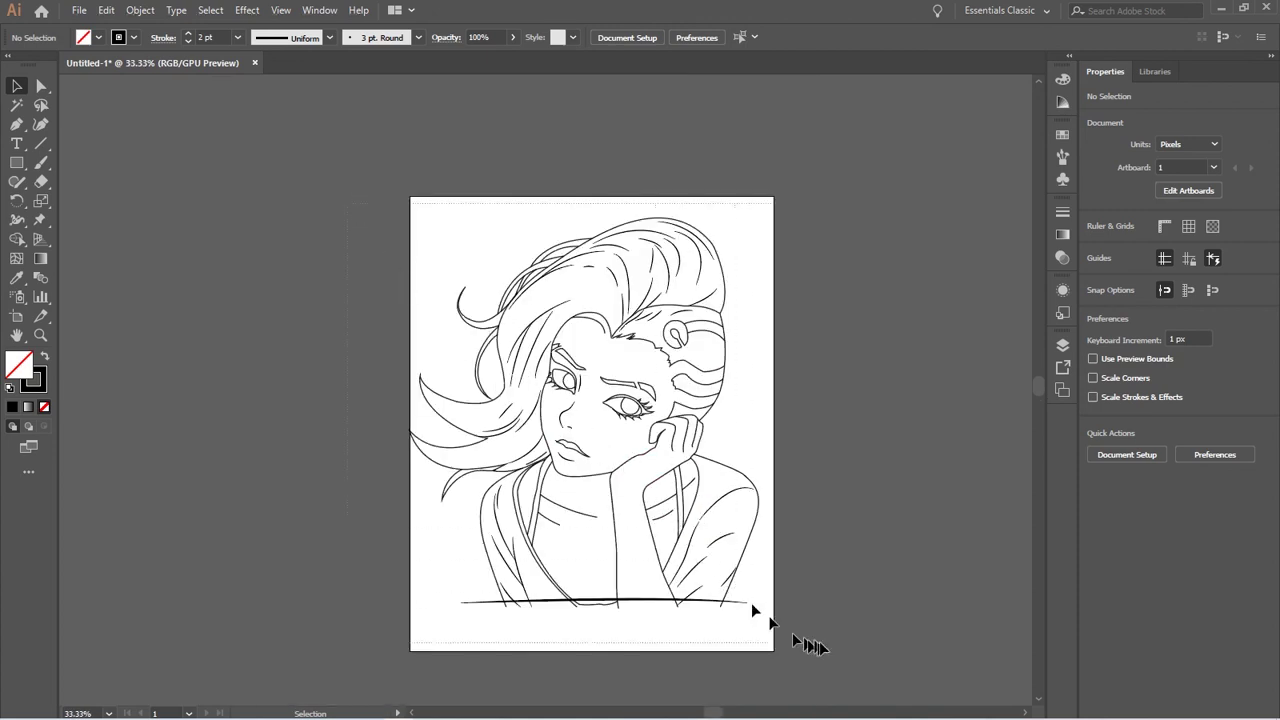